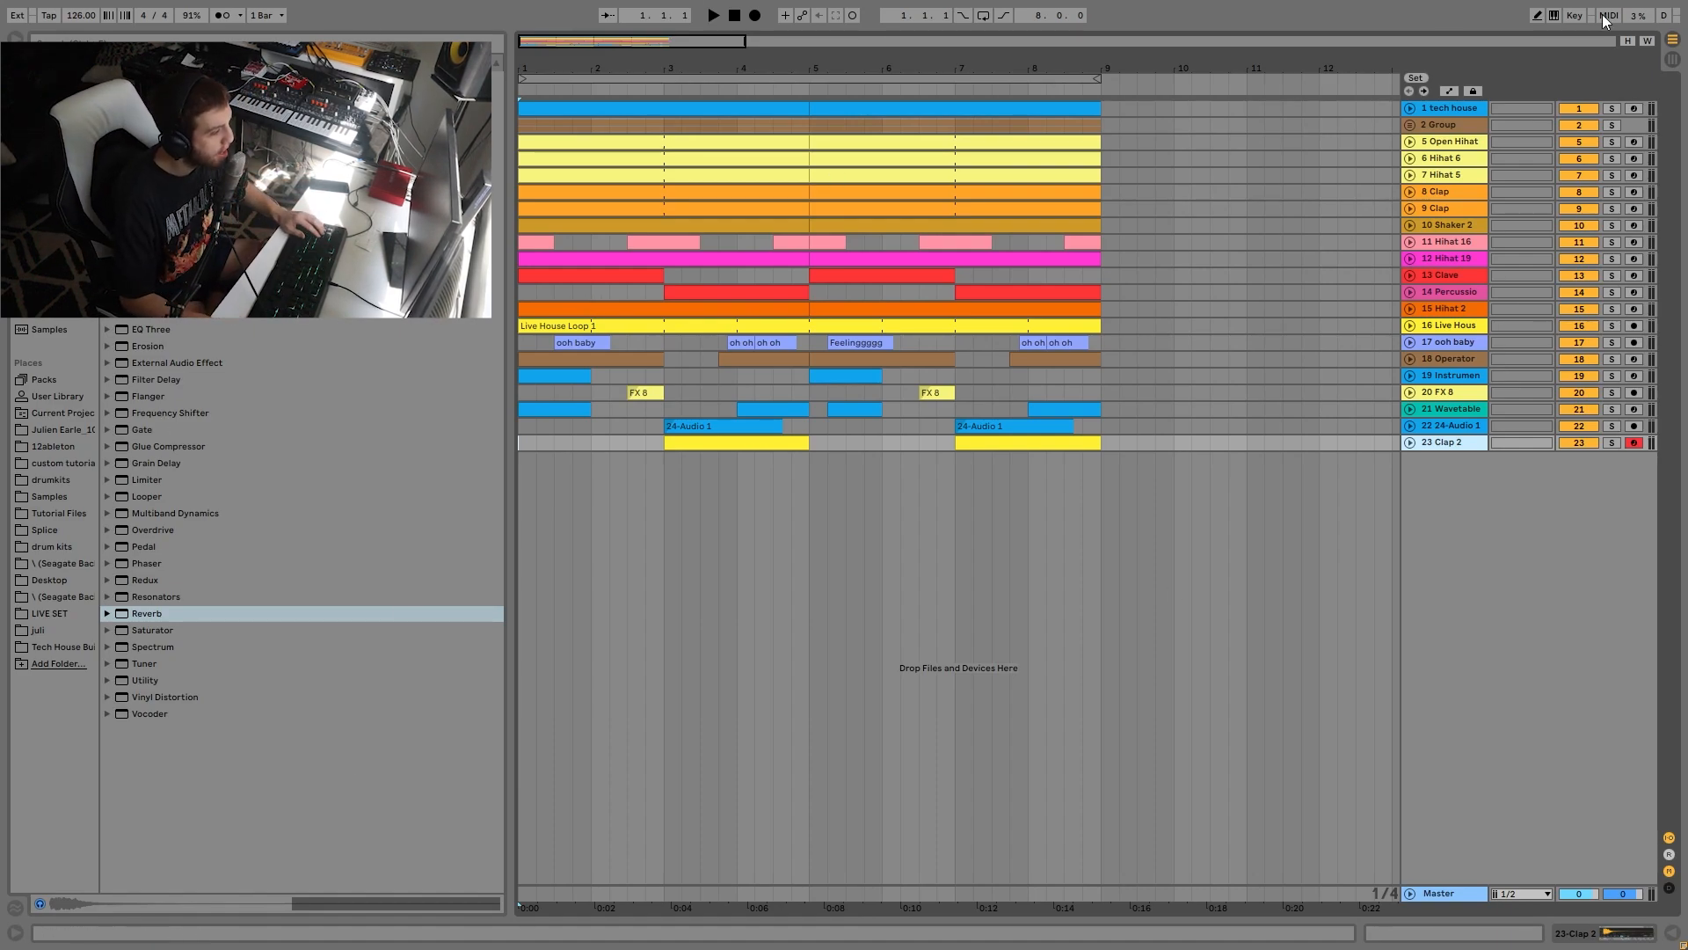
Solo the tech house kick track, start playback and show the track's device chain.
click(1618, 108)
key(space)
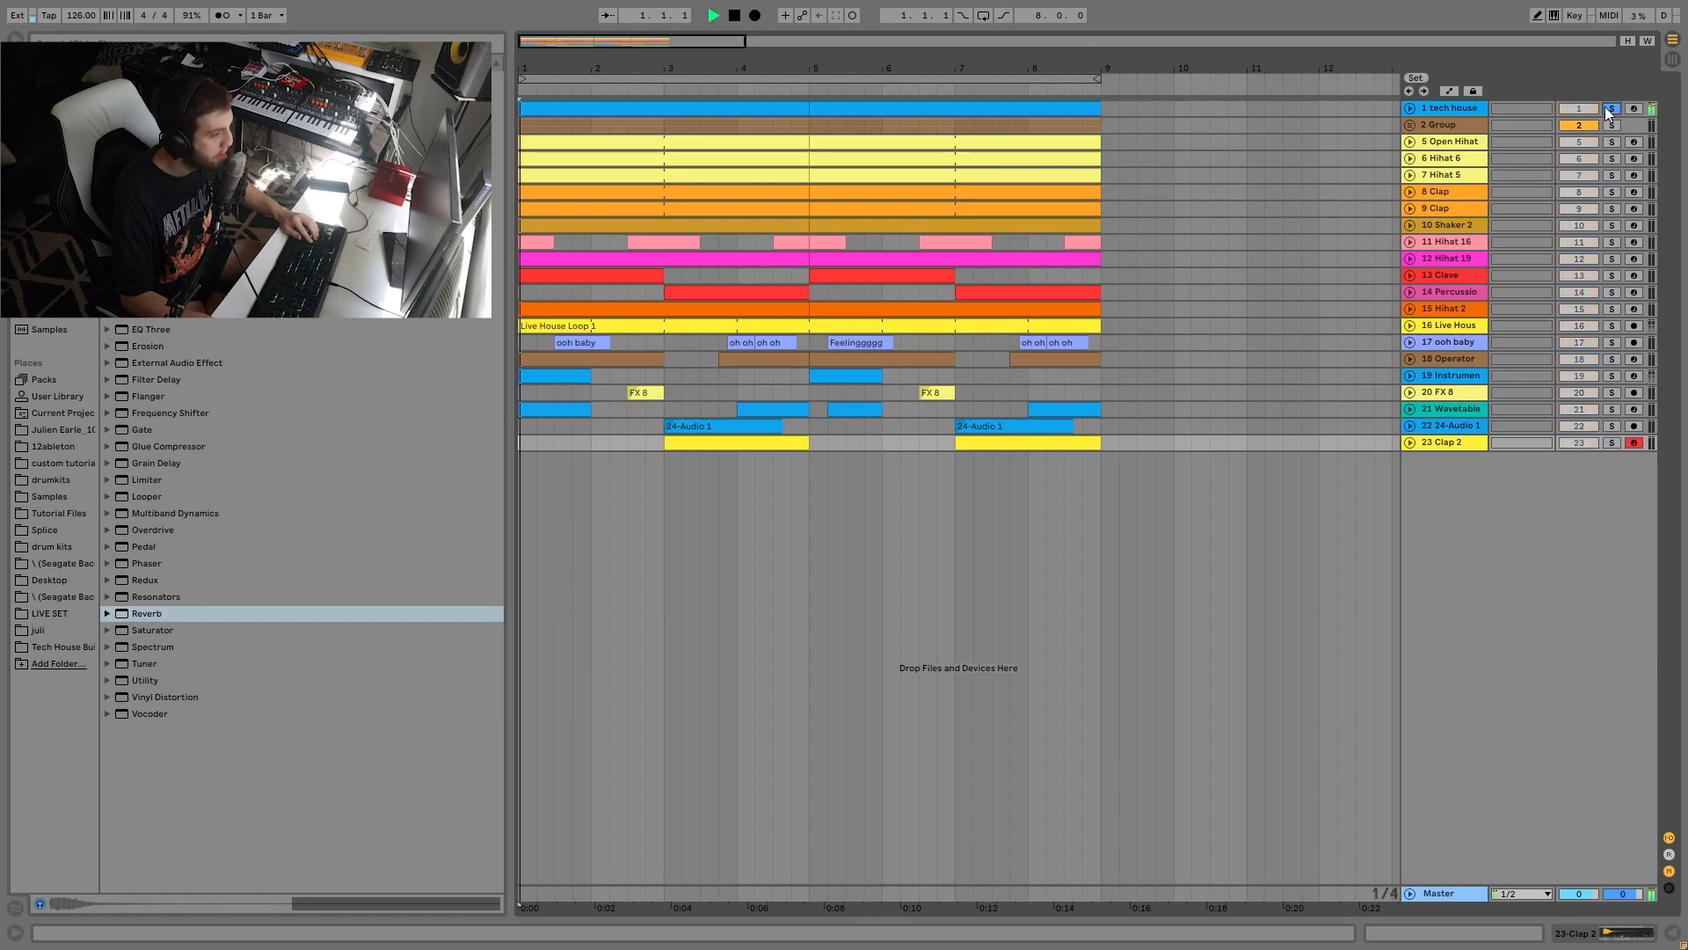
click(1441, 109)
click(1441, 109)
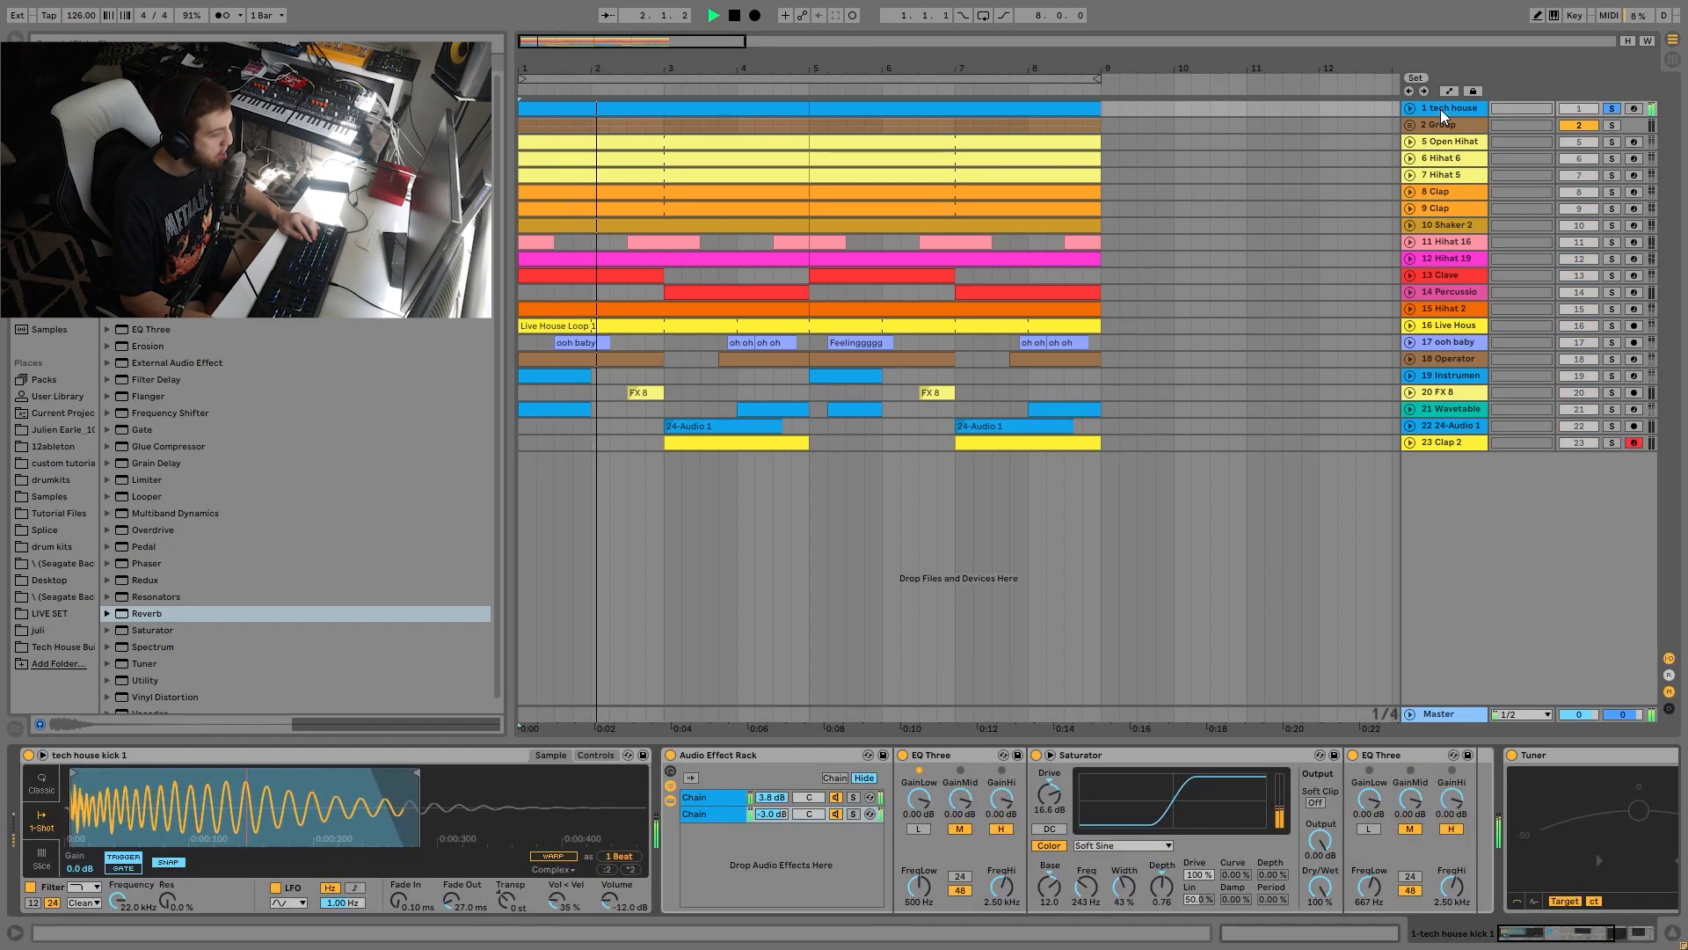
Collapse and re-expand the devices of the kick's Audio Effect Rack, and select its first chain.
click(671, 801)
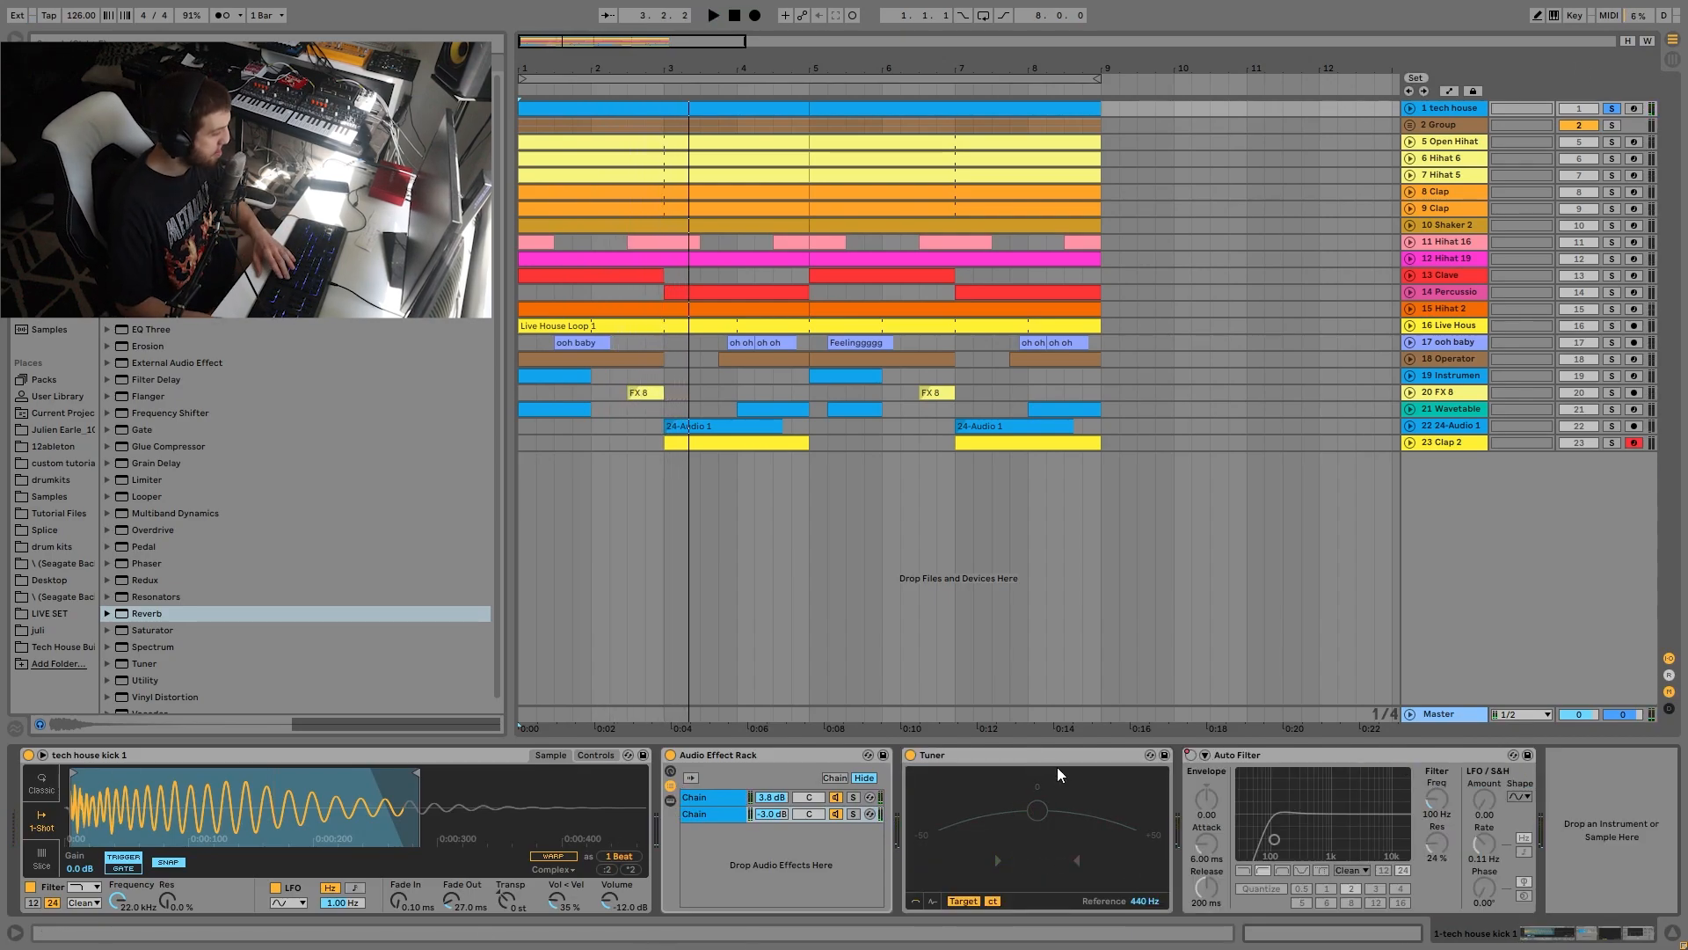
click(1015, 762)
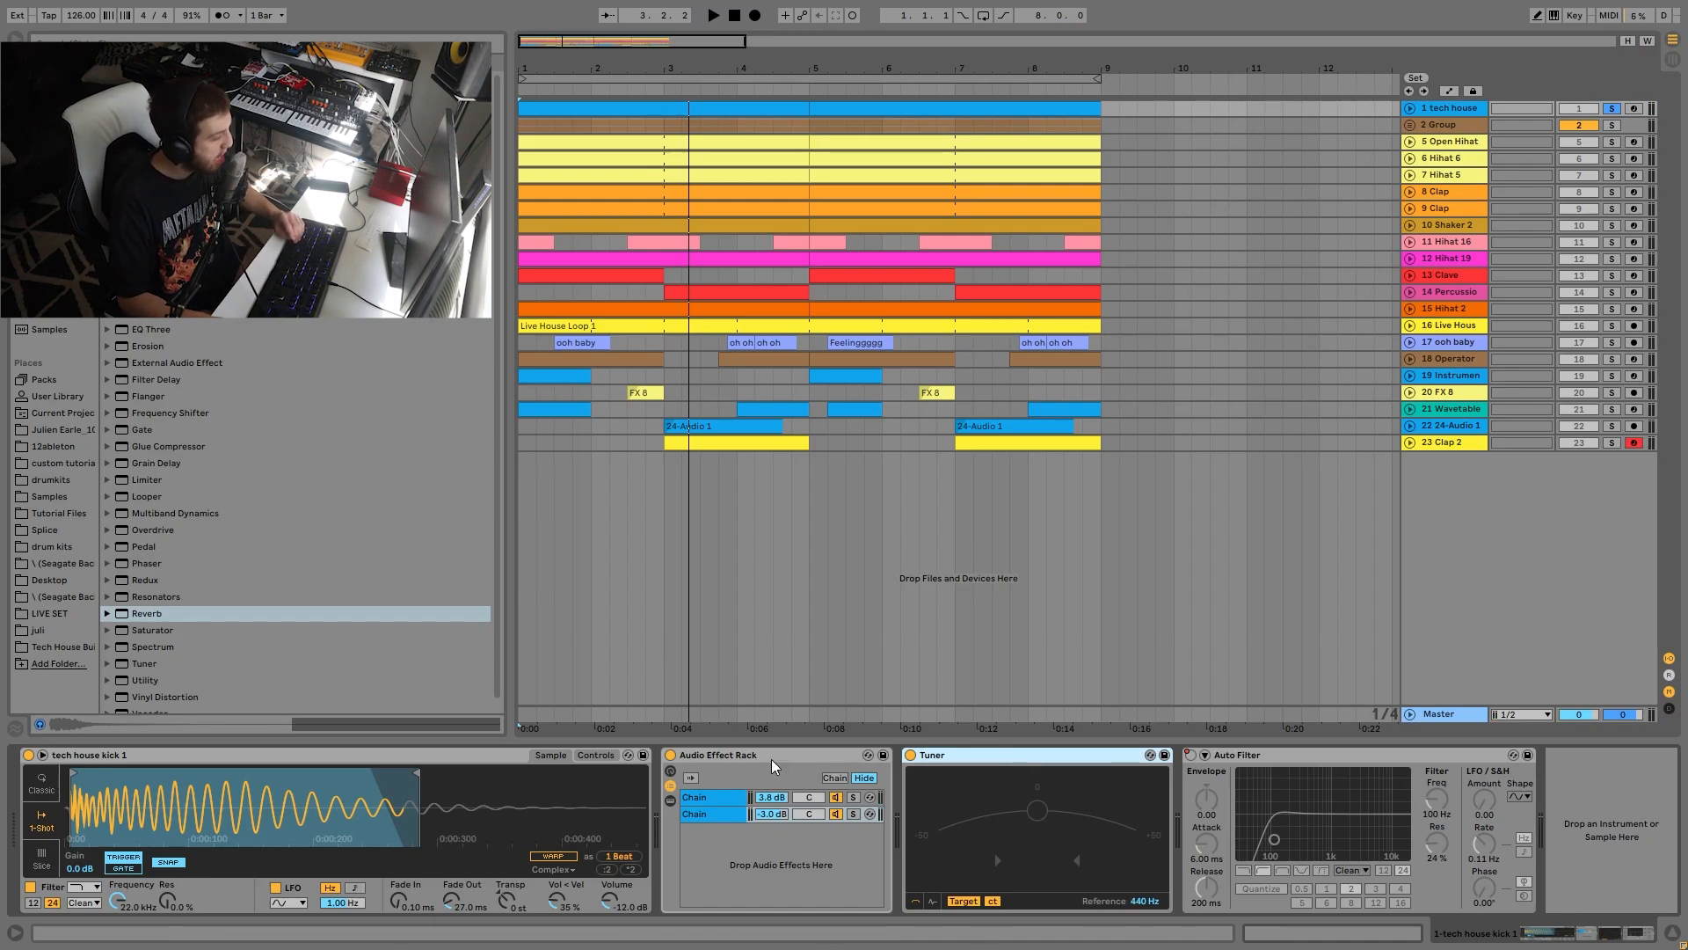
click(670, 800)
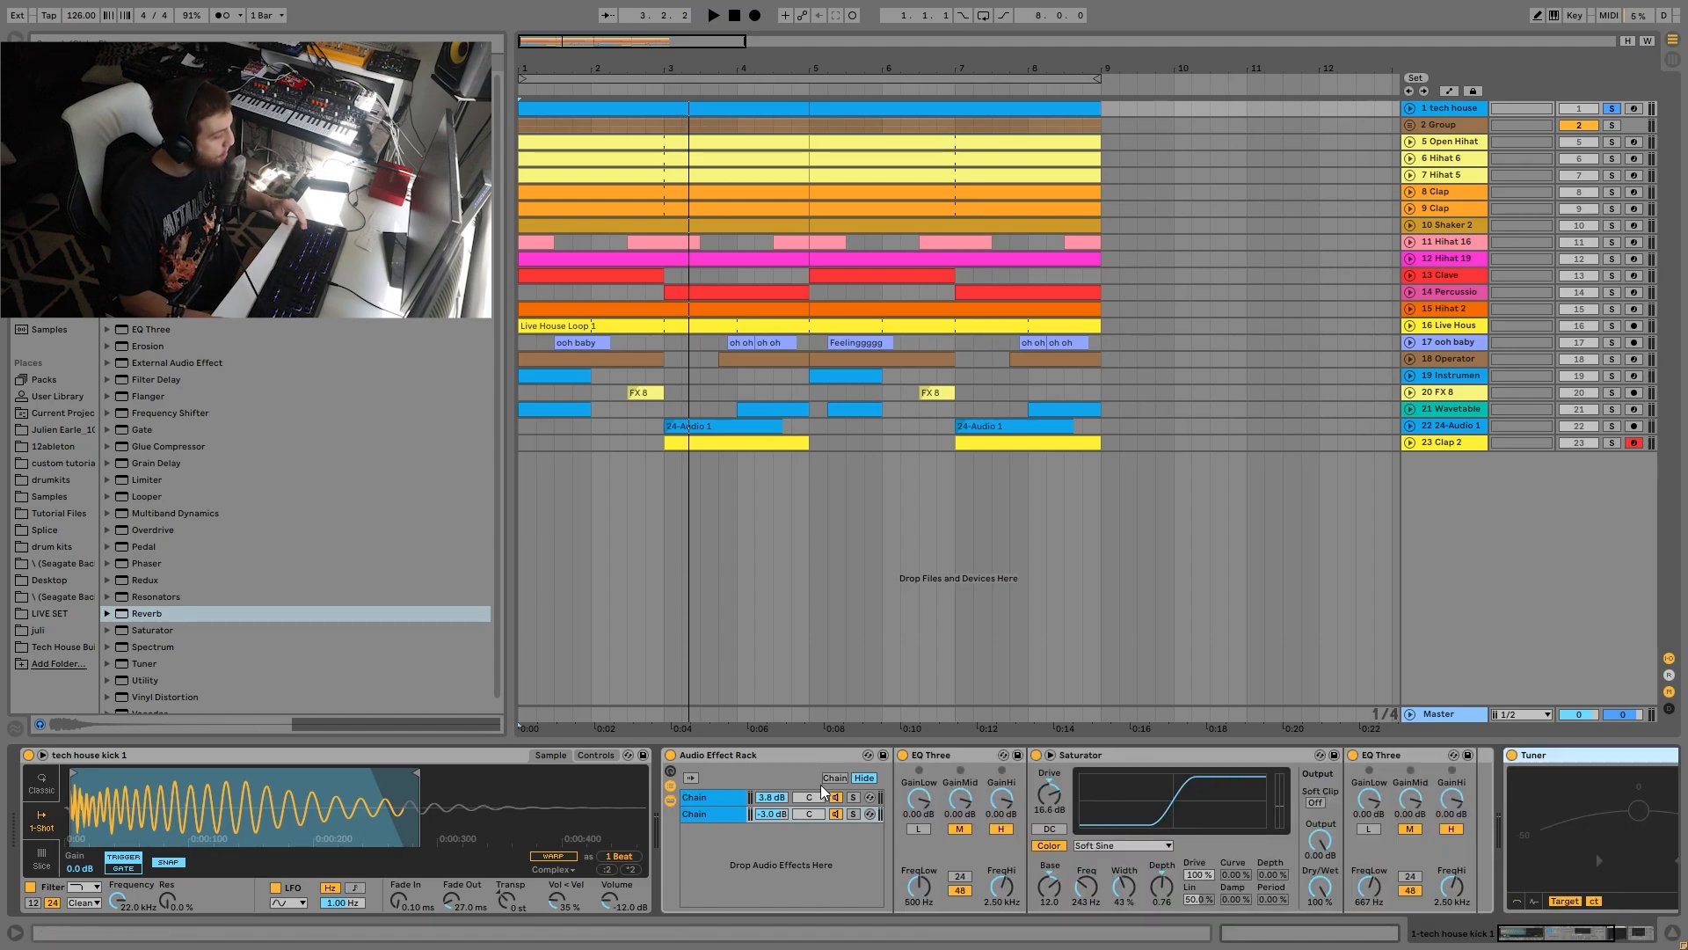
click(716, 798)
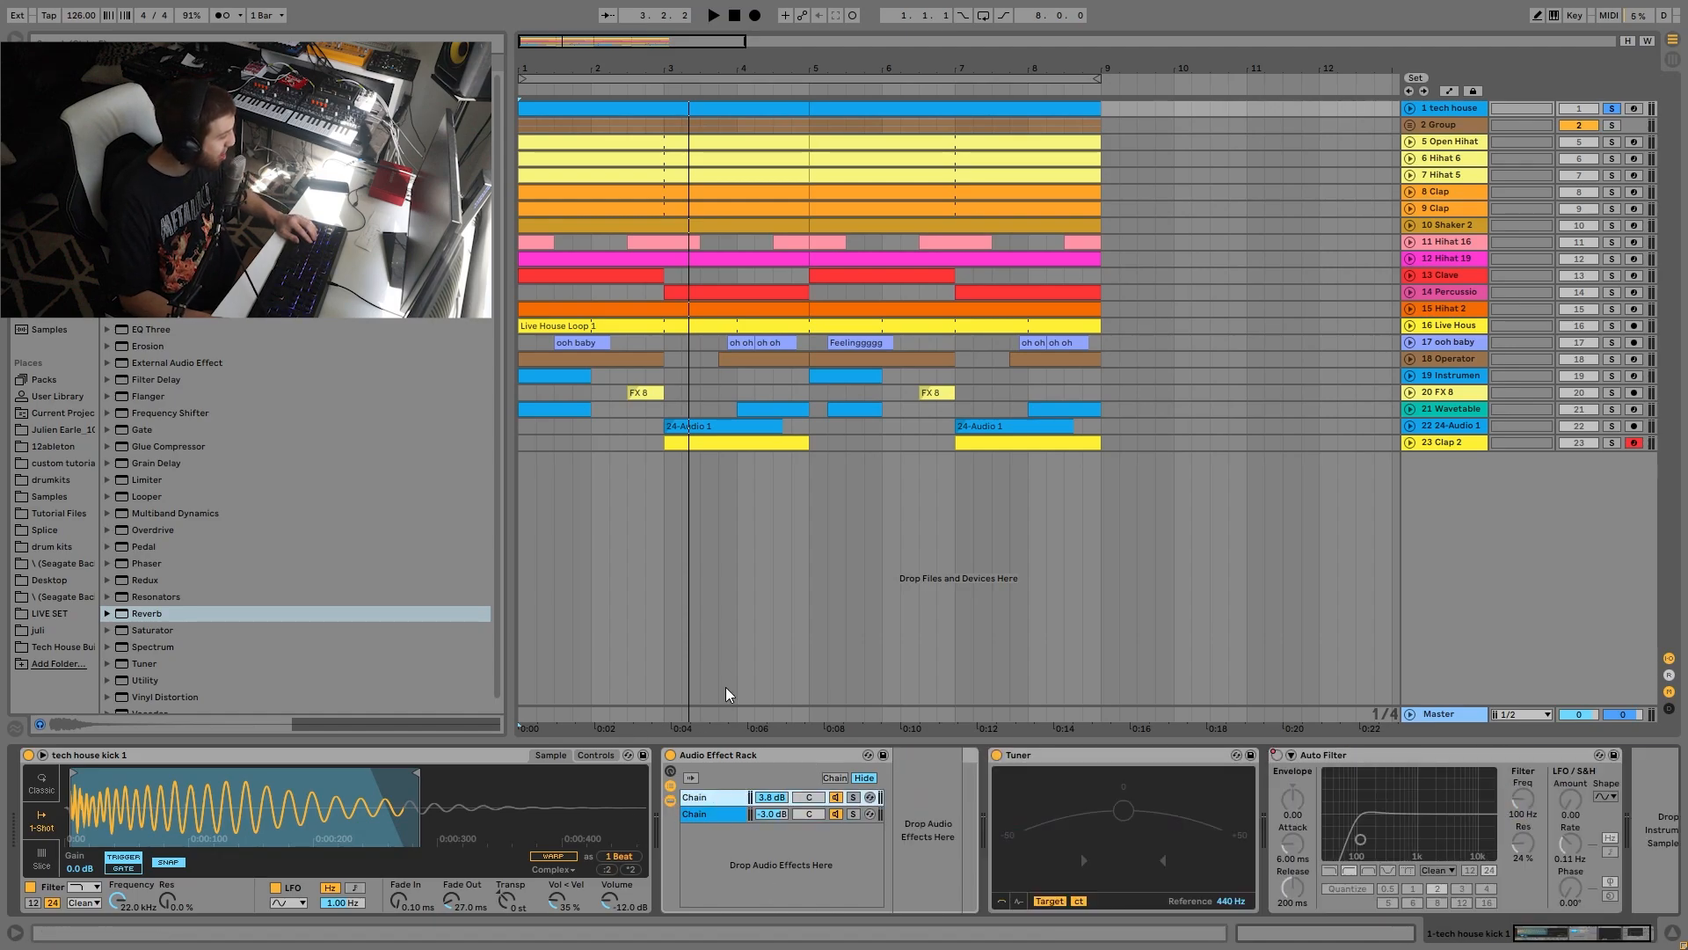
Solo the first chain of the kick's Audio Effect Rack and audition the kick through it.
click(853, 797)
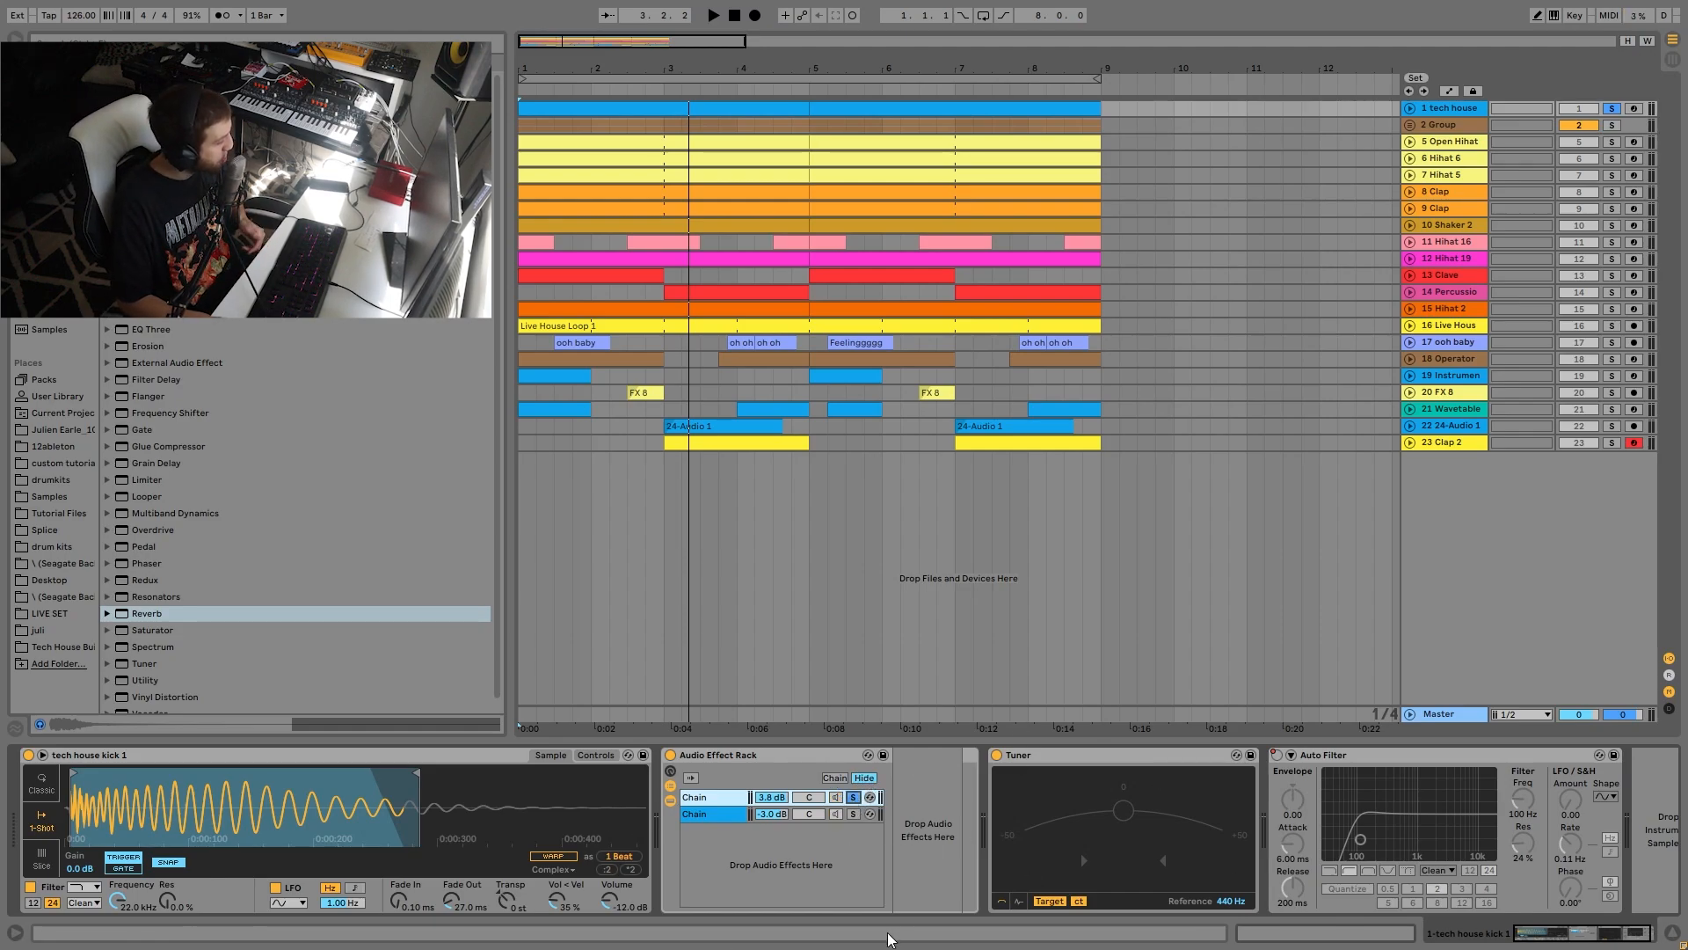
key(space)
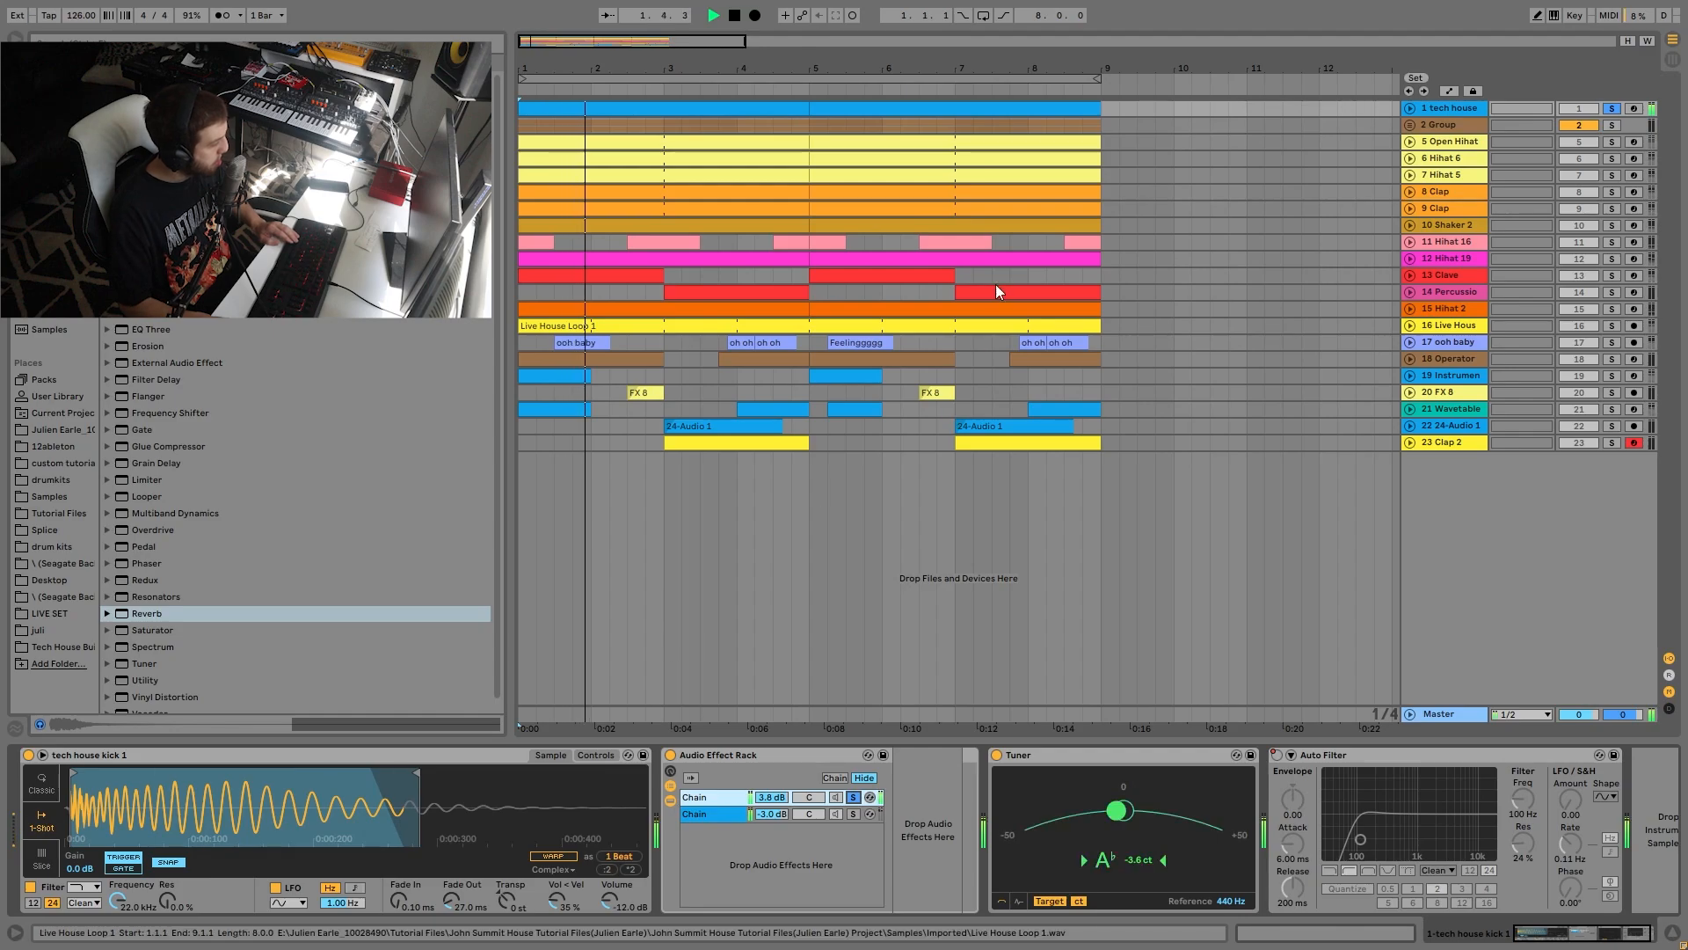
key(space)
key(space)
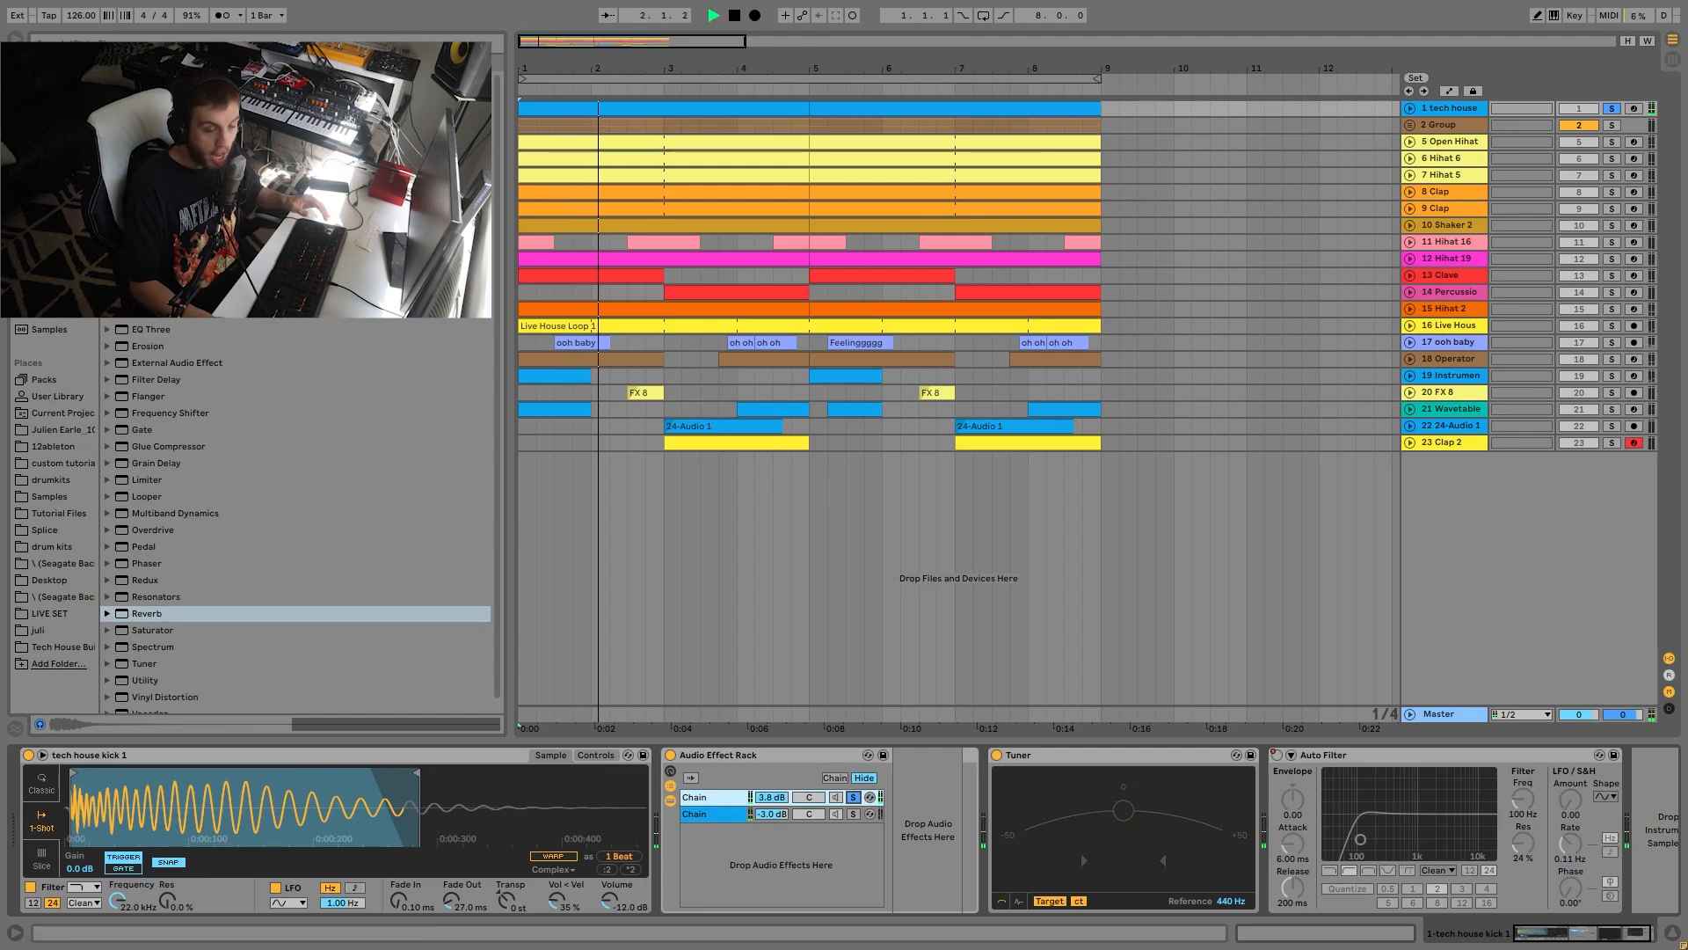
key(space)
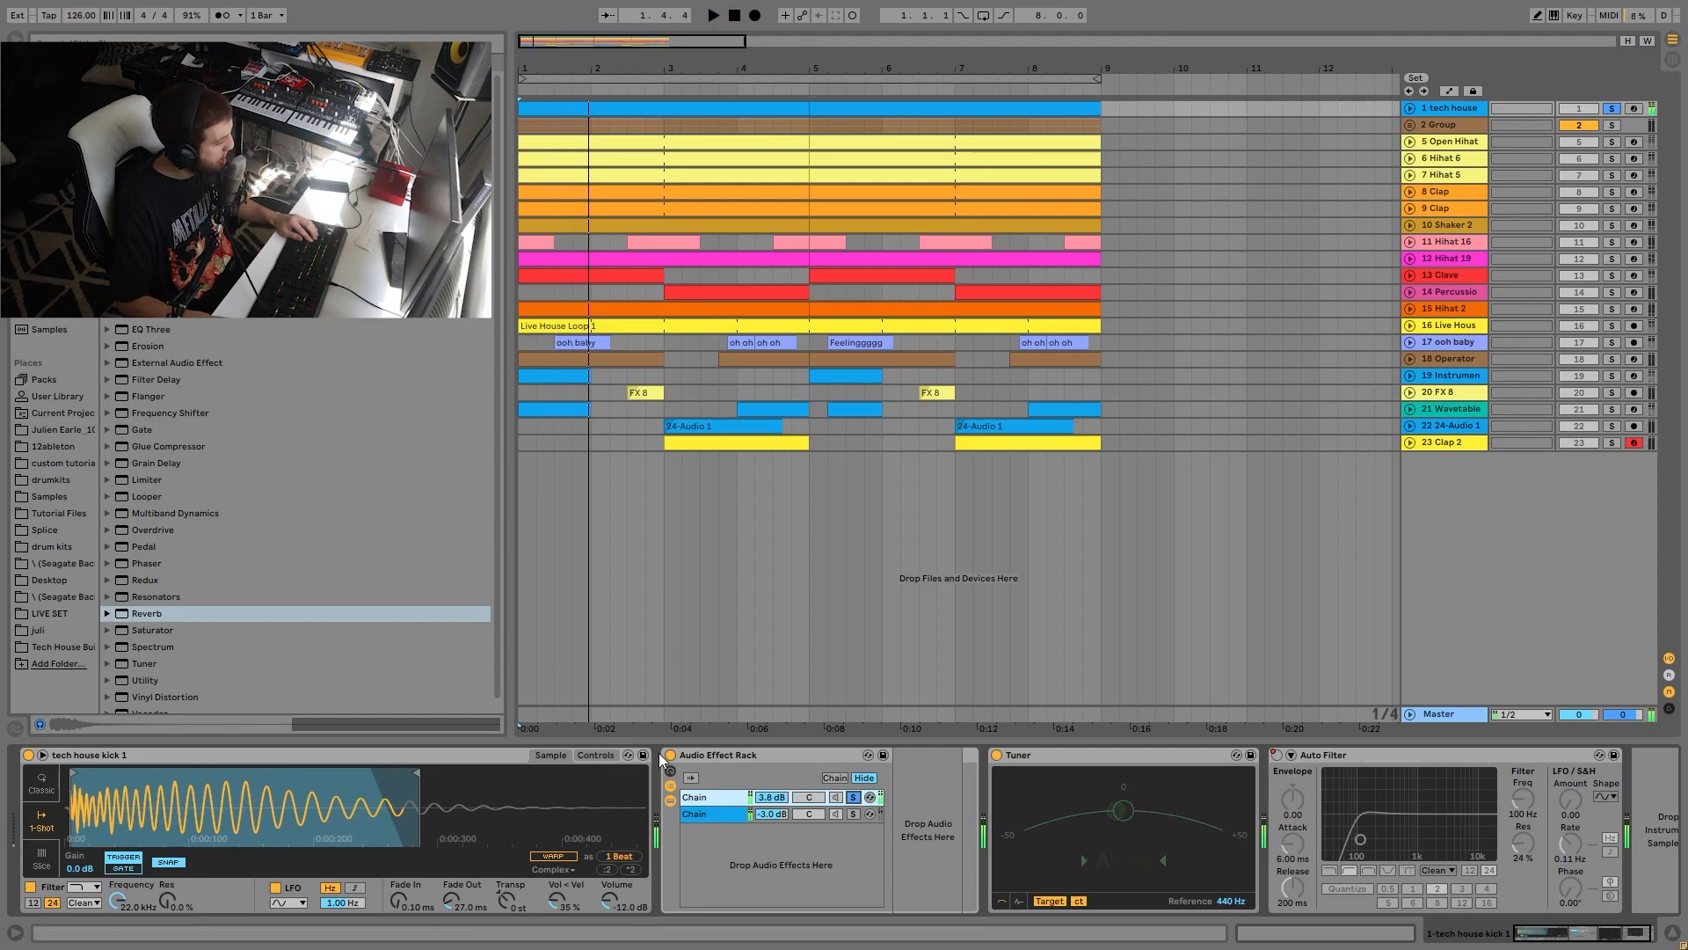
Solo the rack's second chain, which holds the EQ Three and Saturator devices, and audition the kick through it.
click(853, 816)
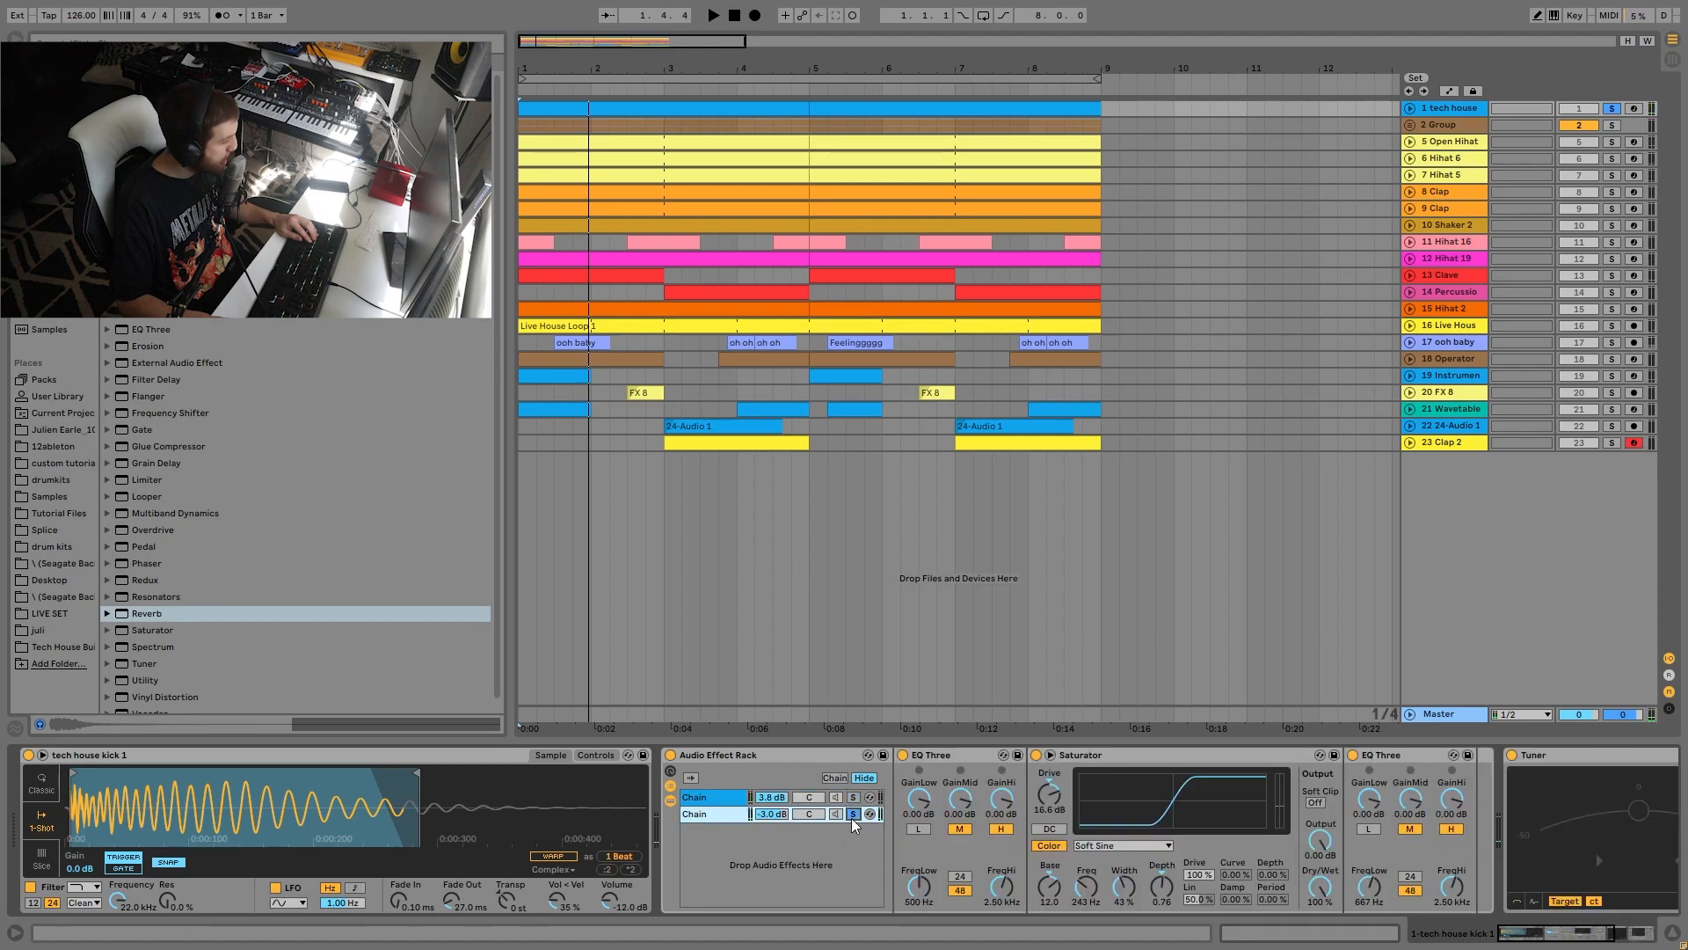
key(space)
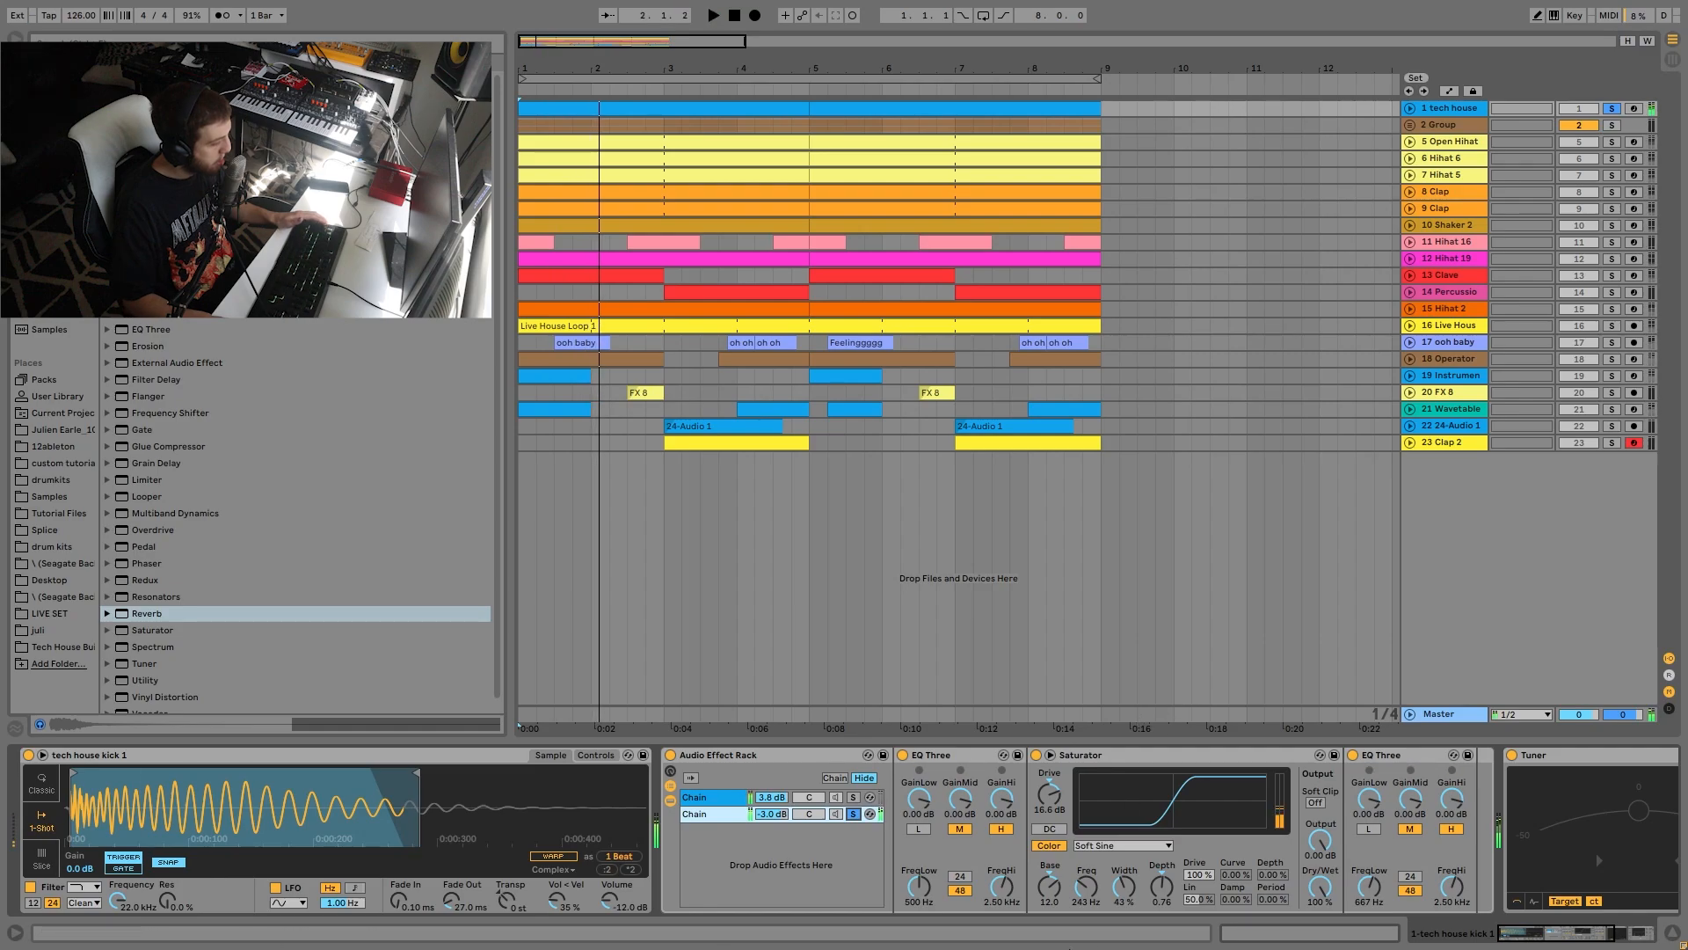
key(space)
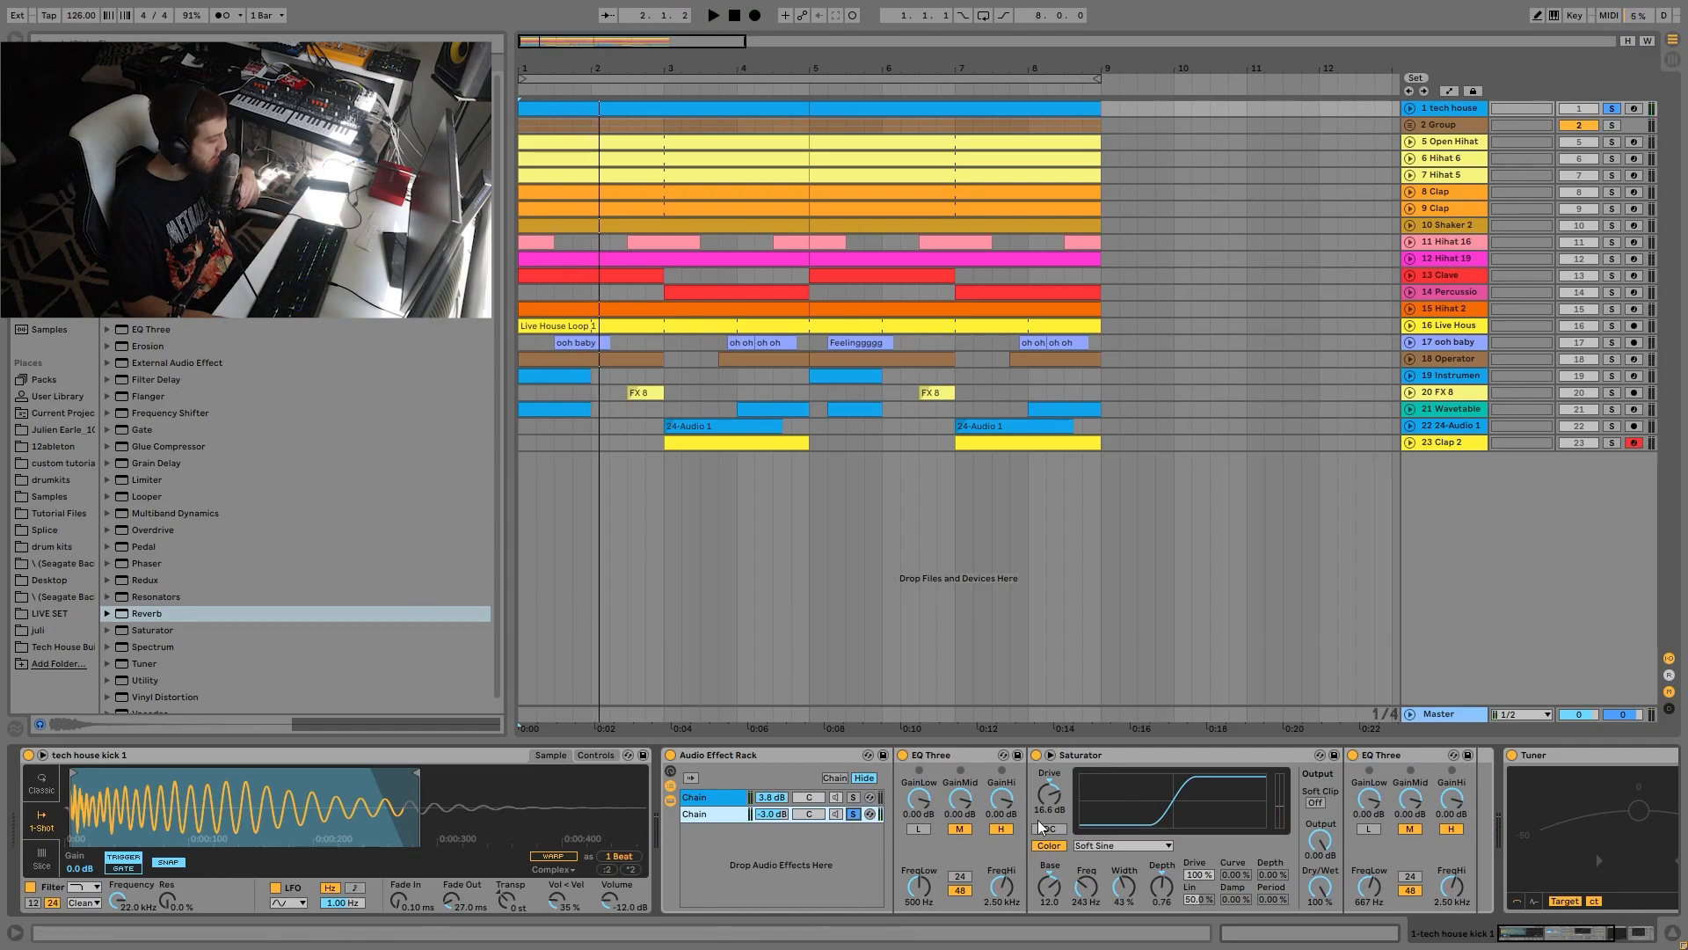
Replay the soloed second chain, bypassing and re-enabling its Saturator to compare the sound.
key(space)
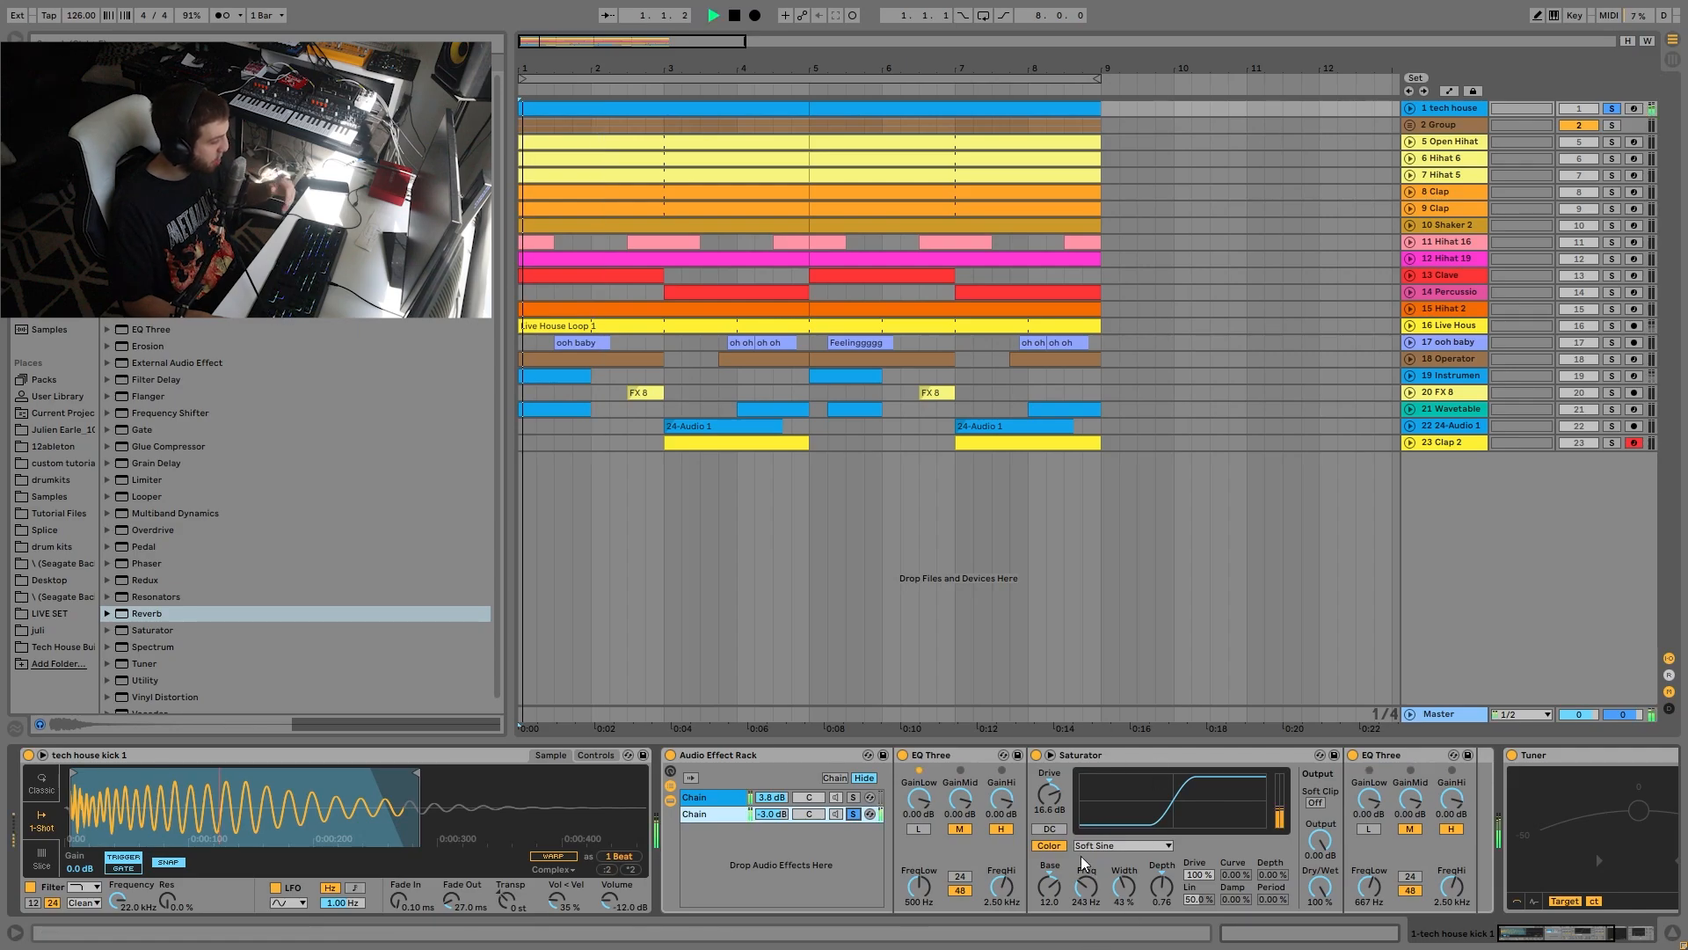
click(1038, 755)
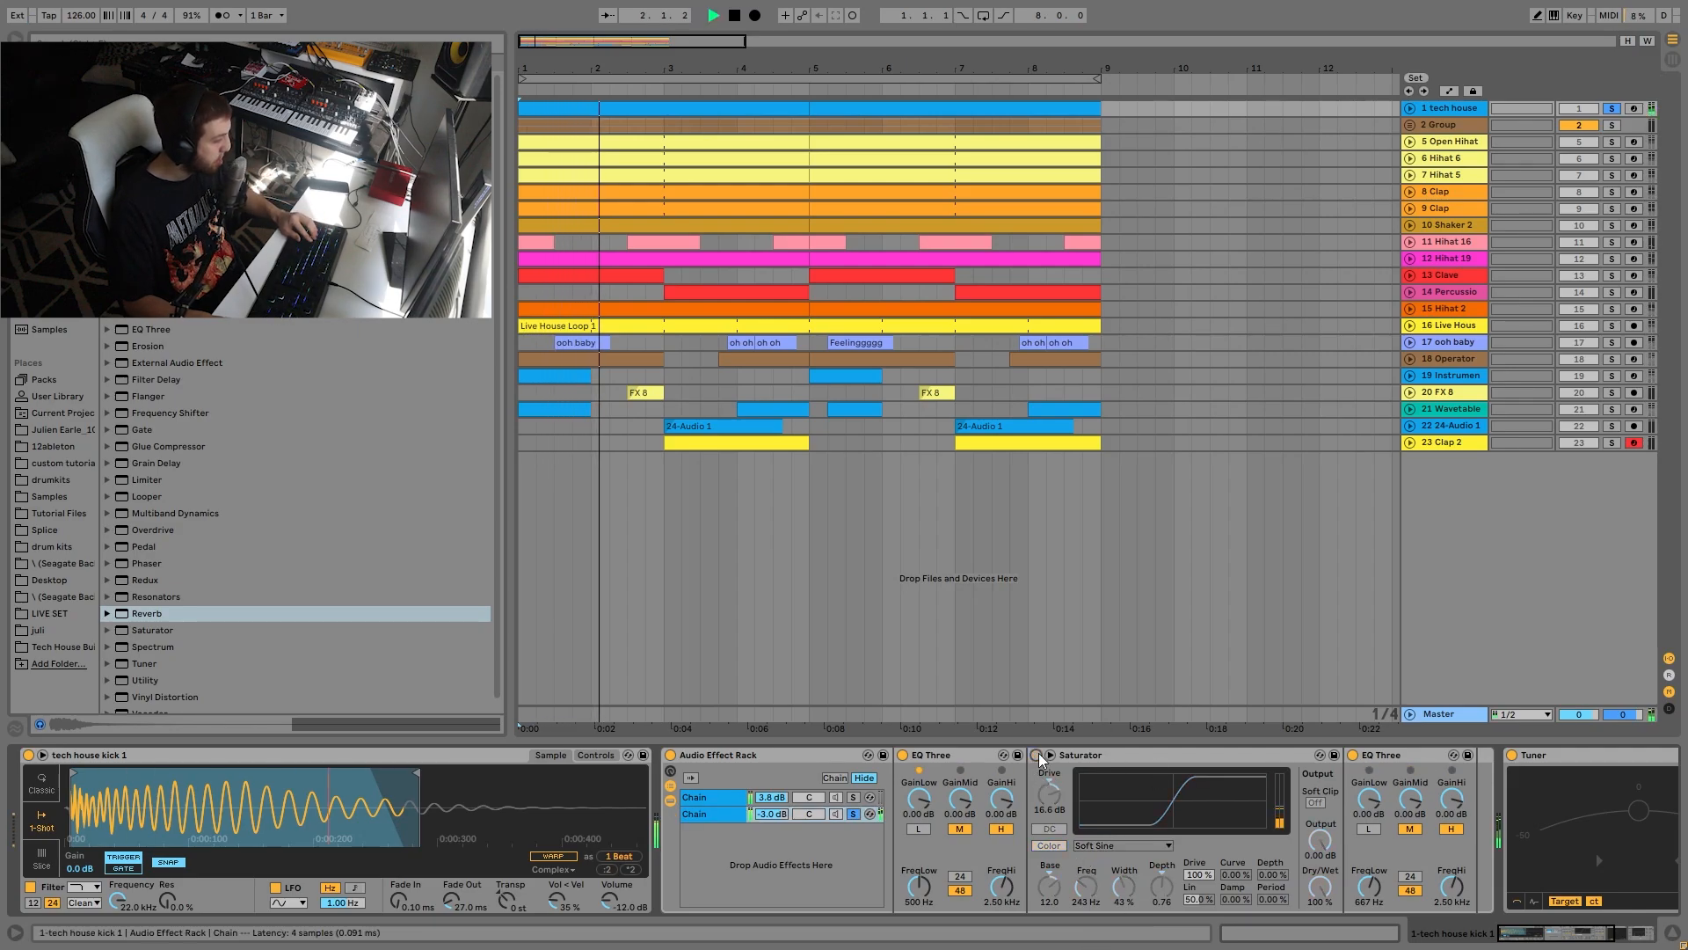
click(1038, 755)
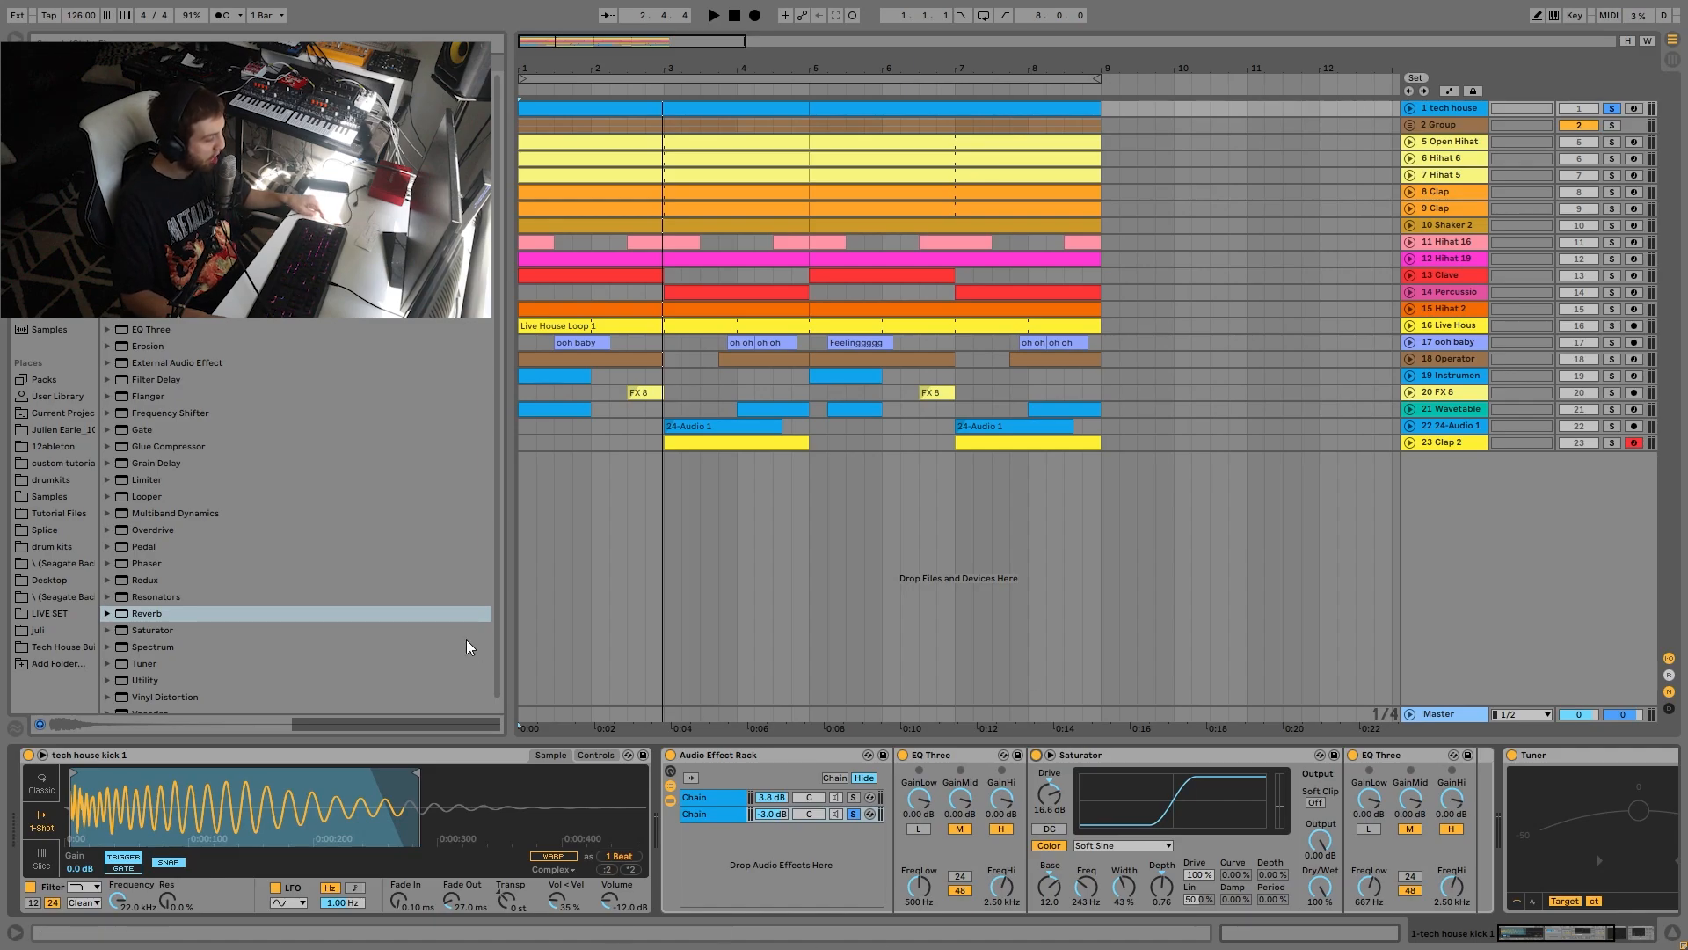
Switch the solo from the rack's second chain to the first chain and audition the kick for comparison.
click(865, 818)
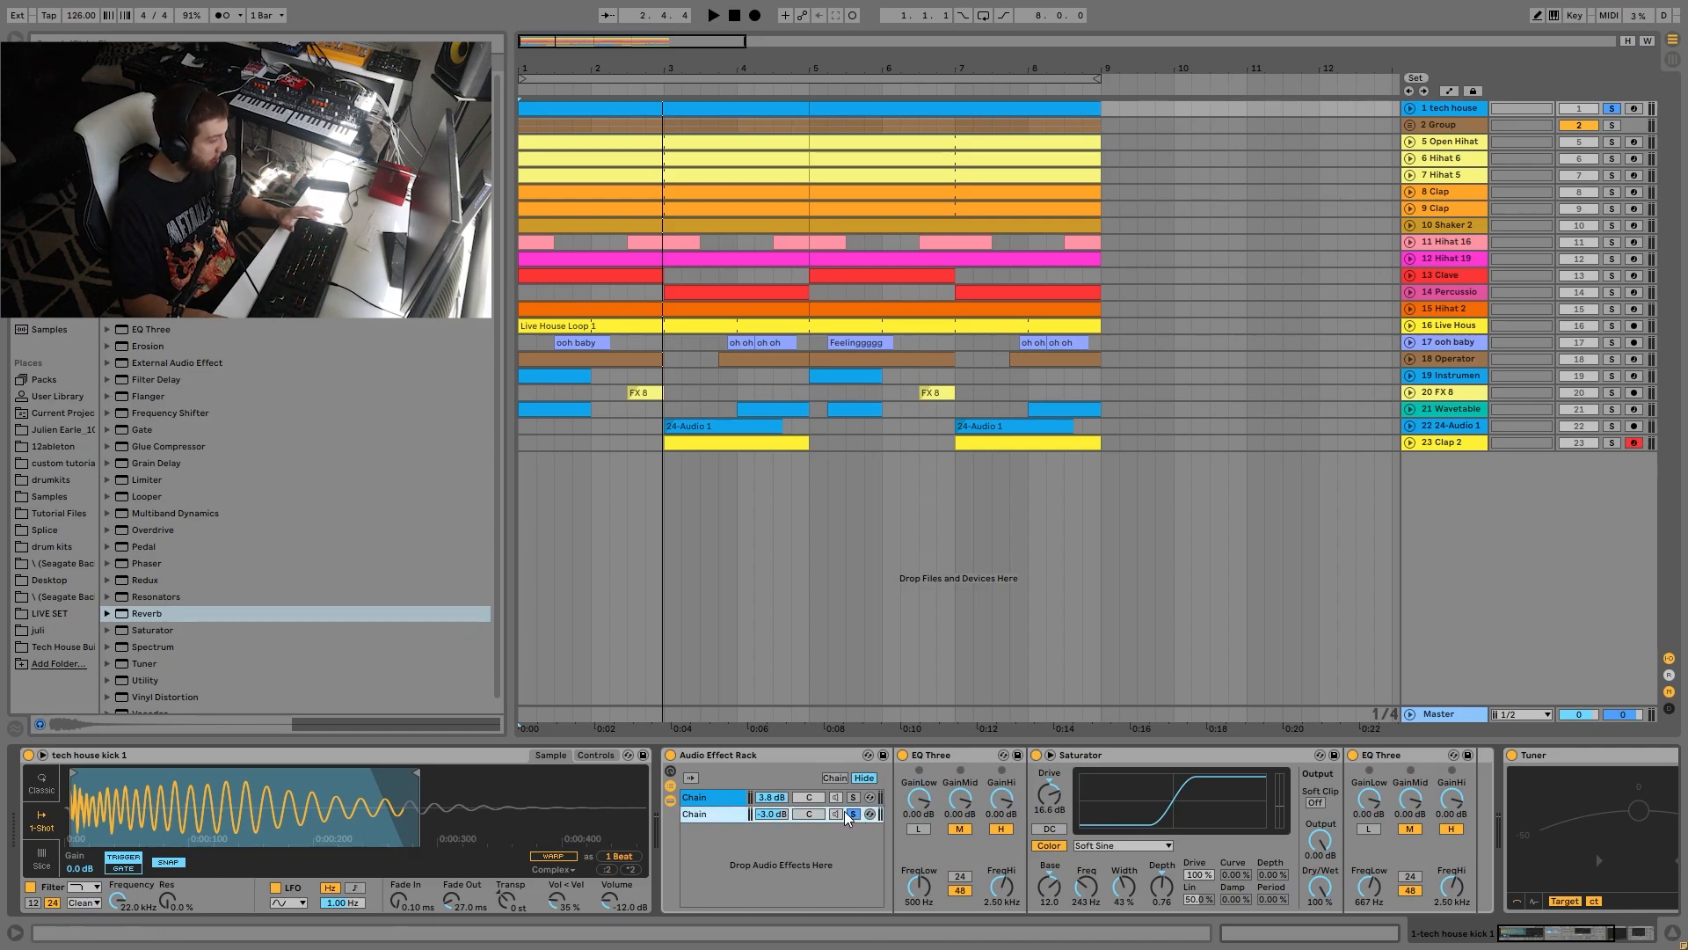
key(space)
click(854, 814)
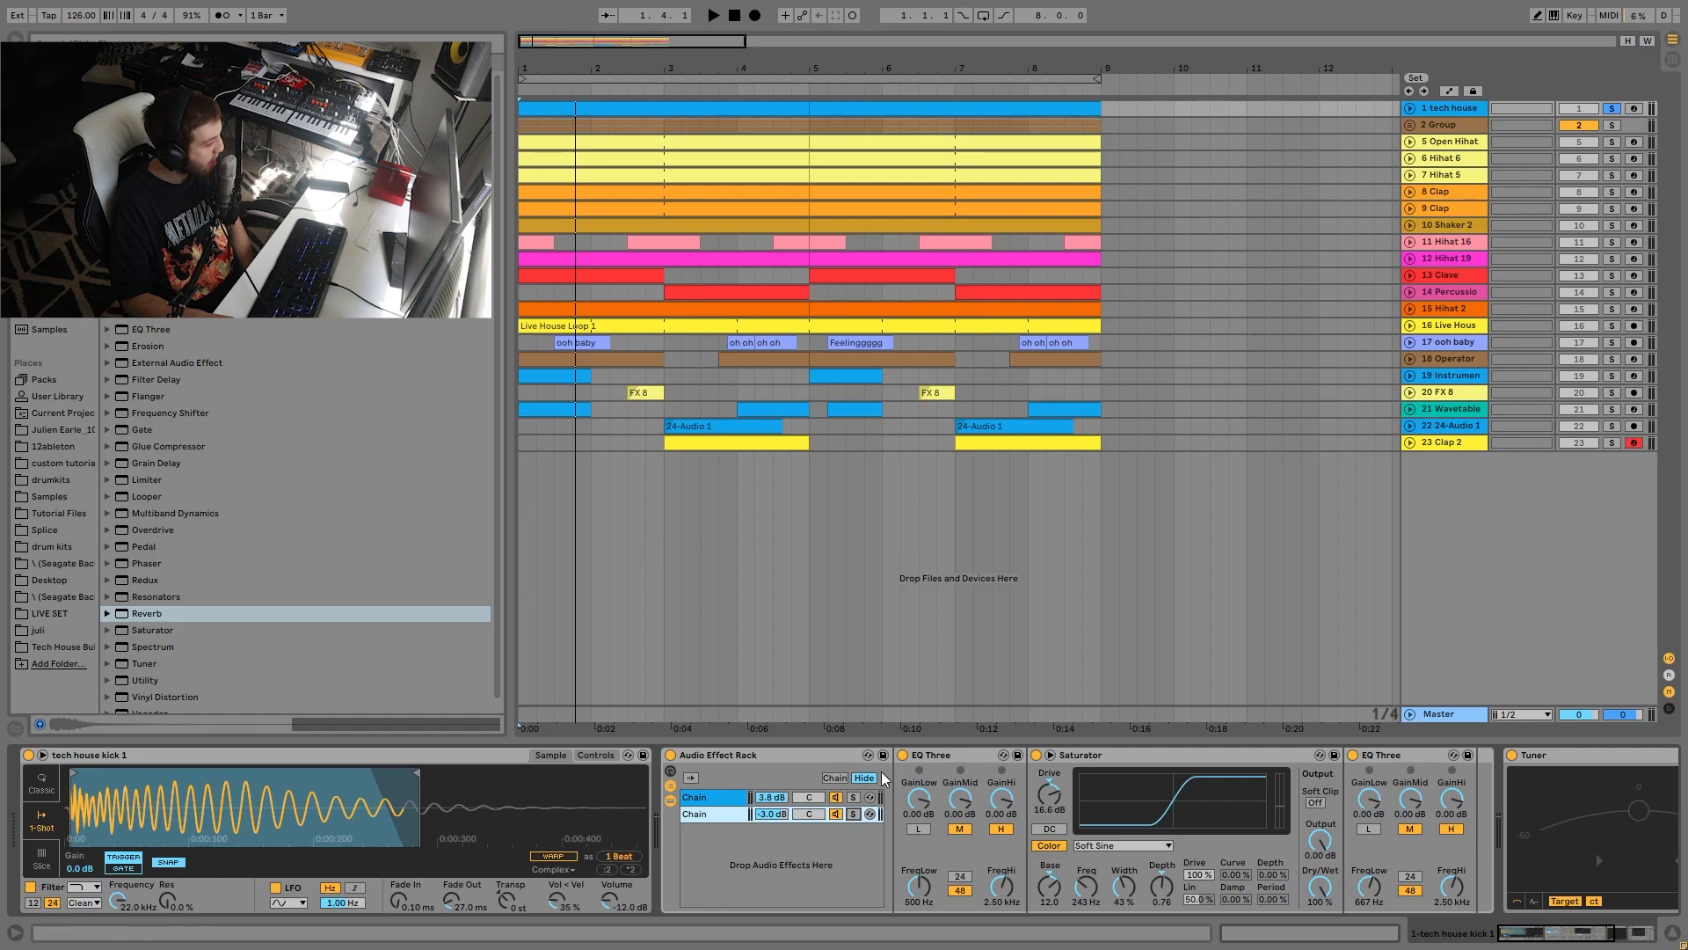
click(852, 798)
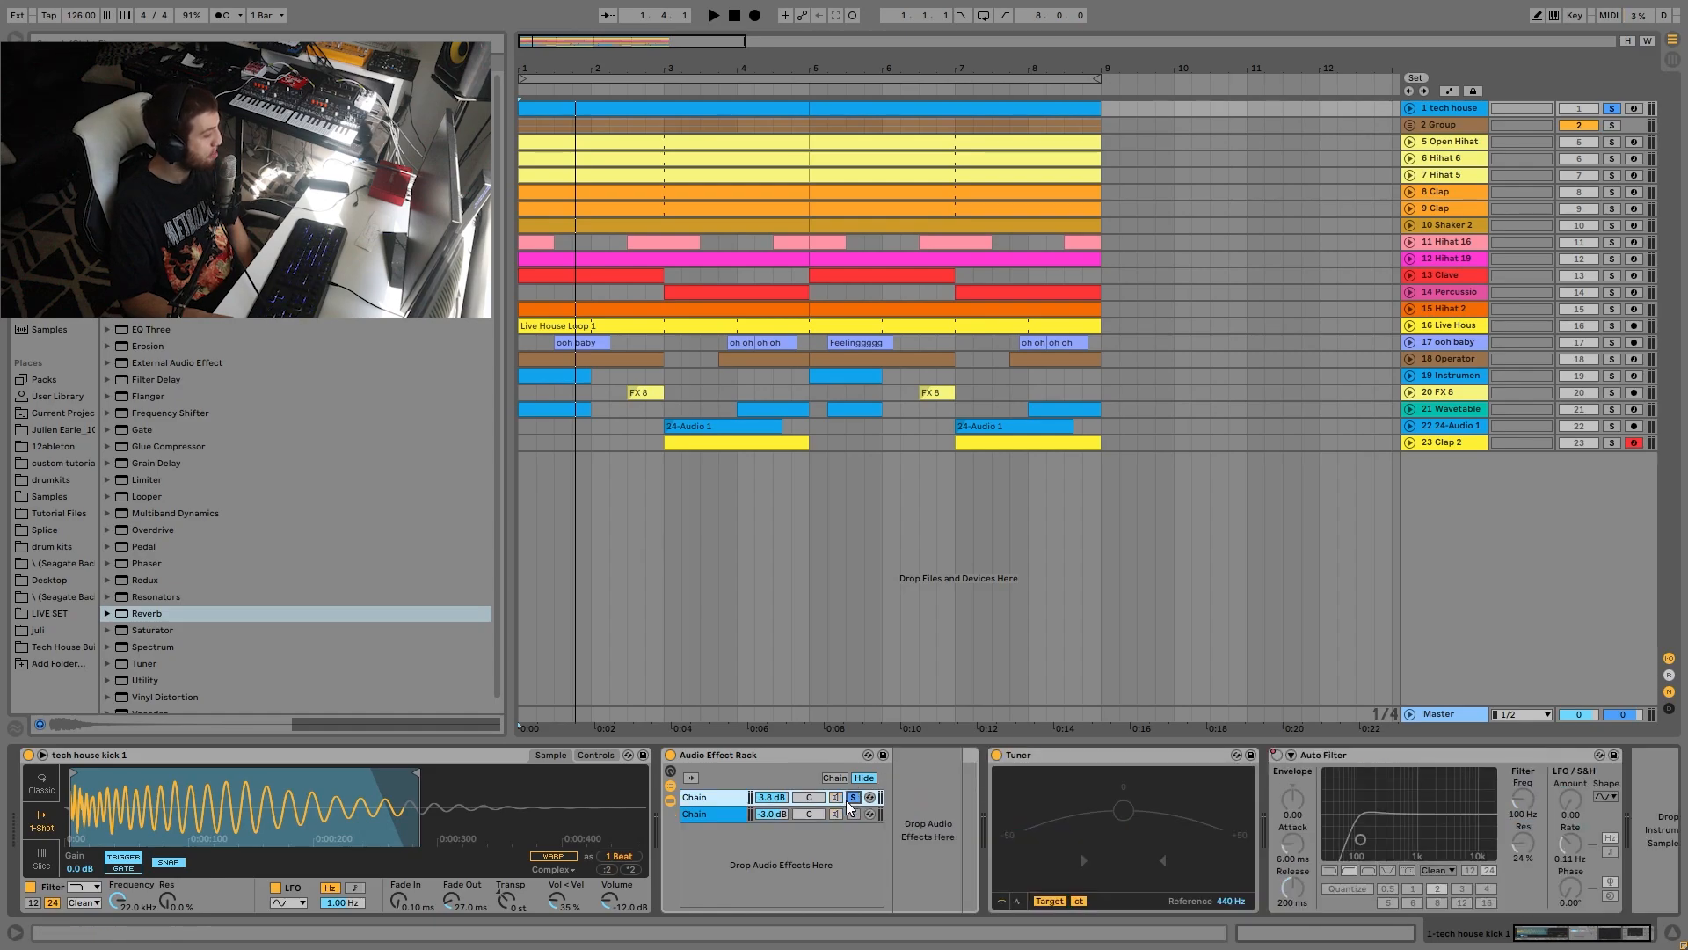
key(space)
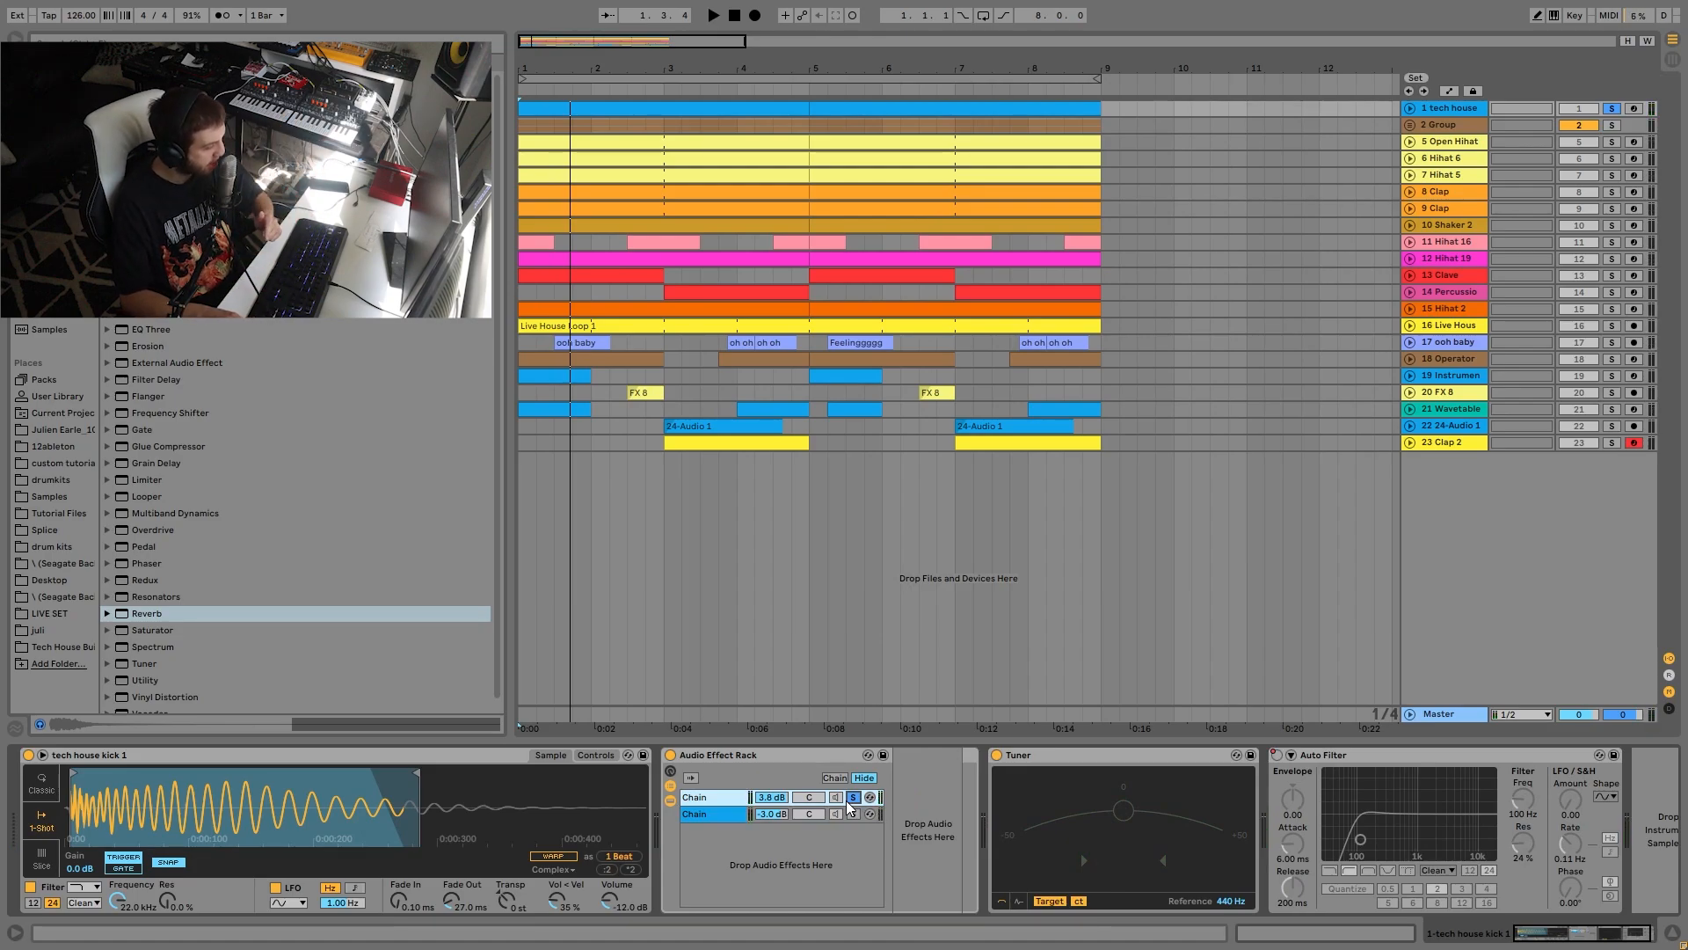
Play the kick through both rack chains together, toggling the second chain's activation to compare the layered sound.
click(711, 814)
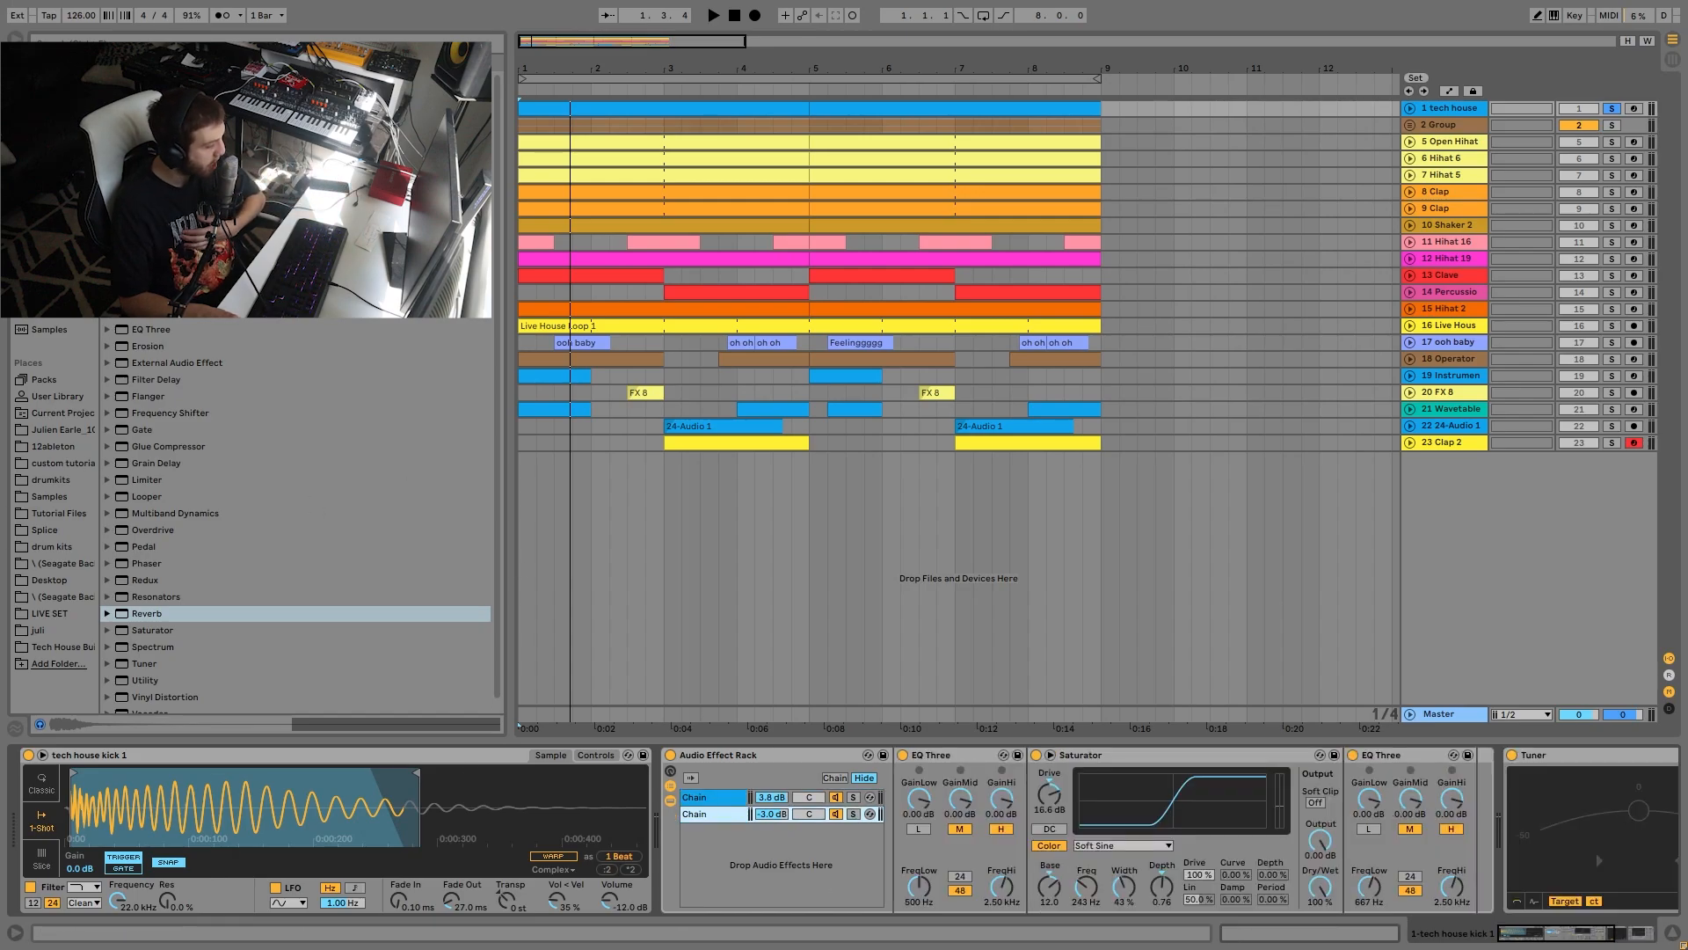
key(space)
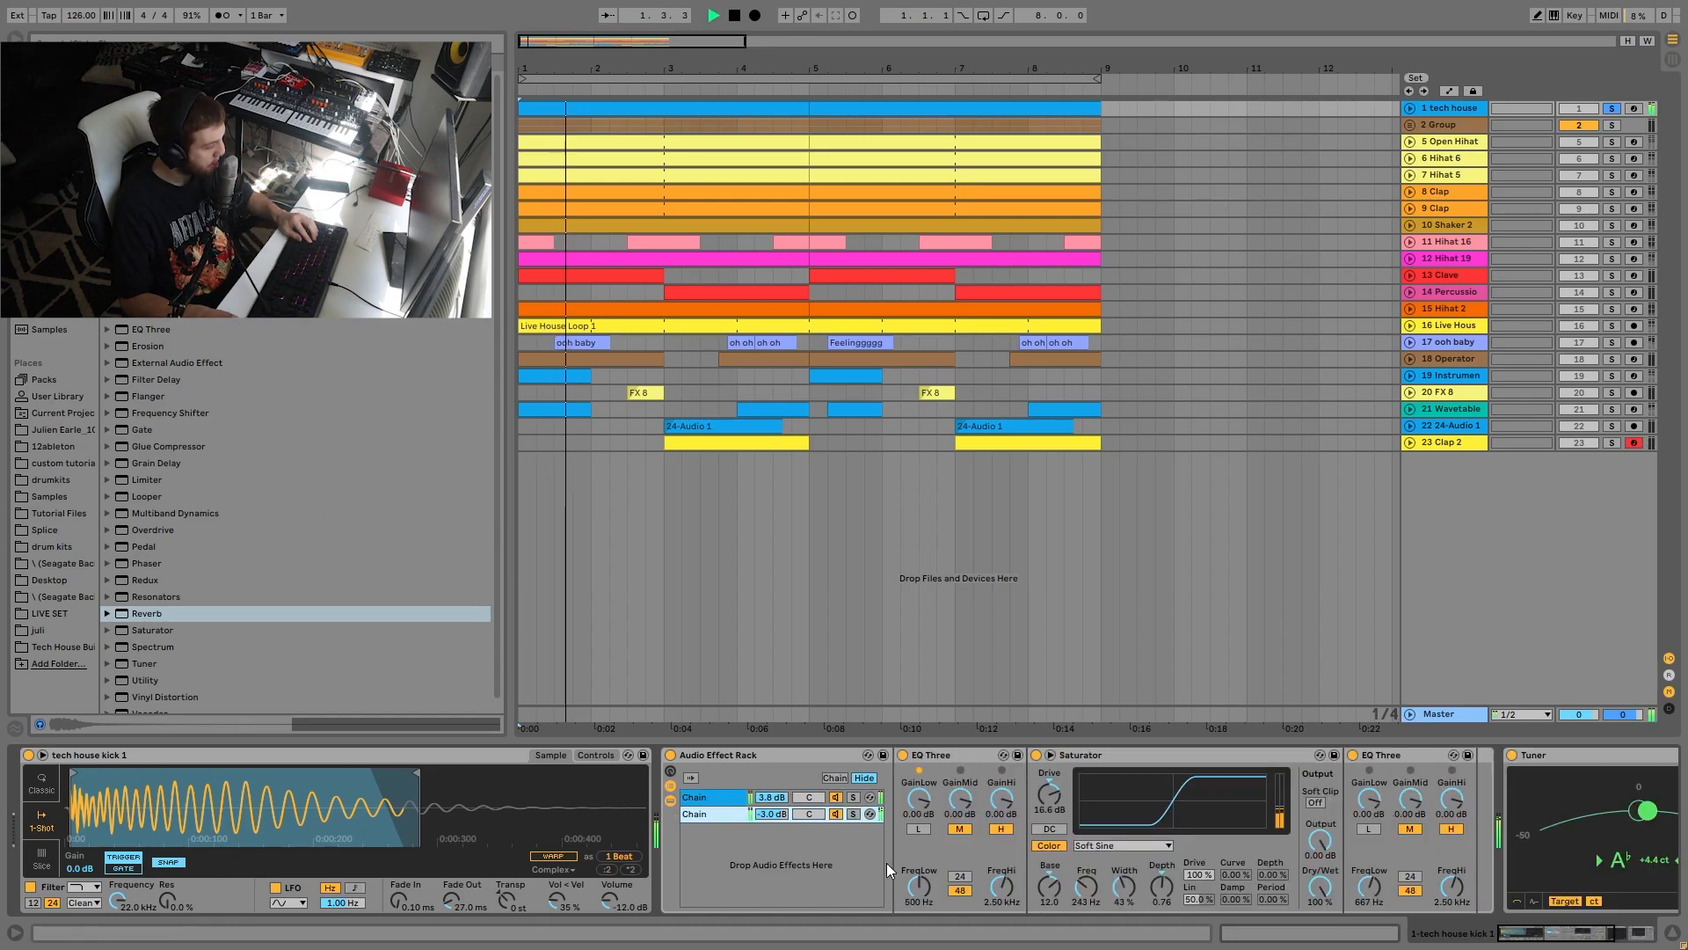
click(838, 814)
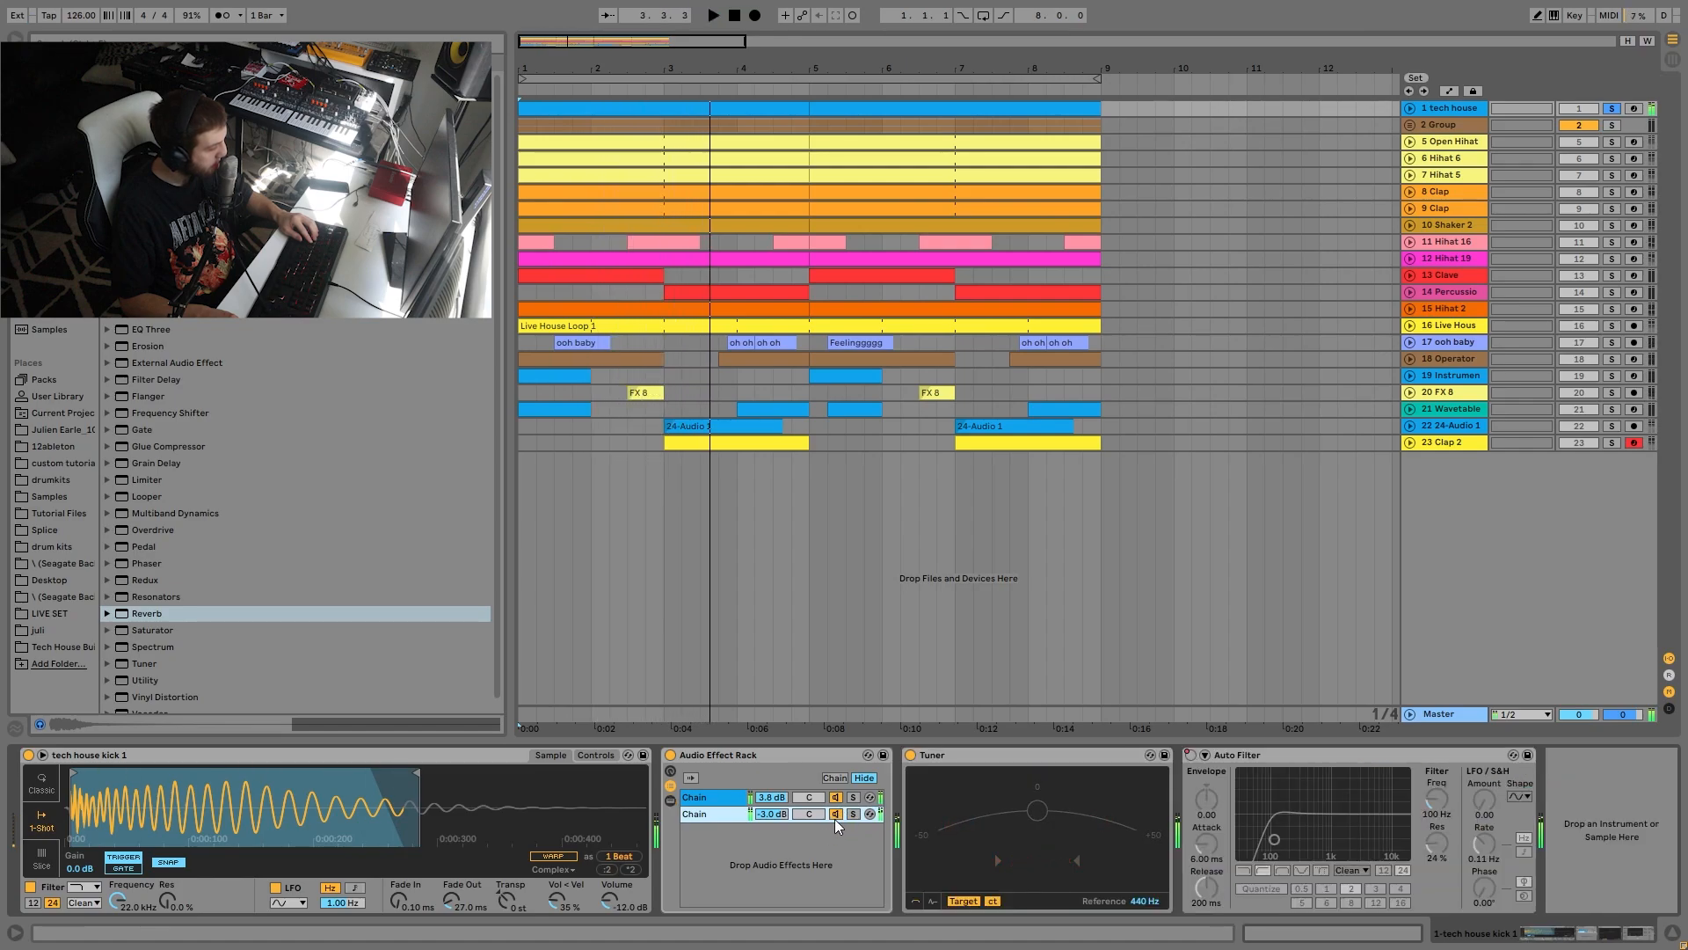
key(space)
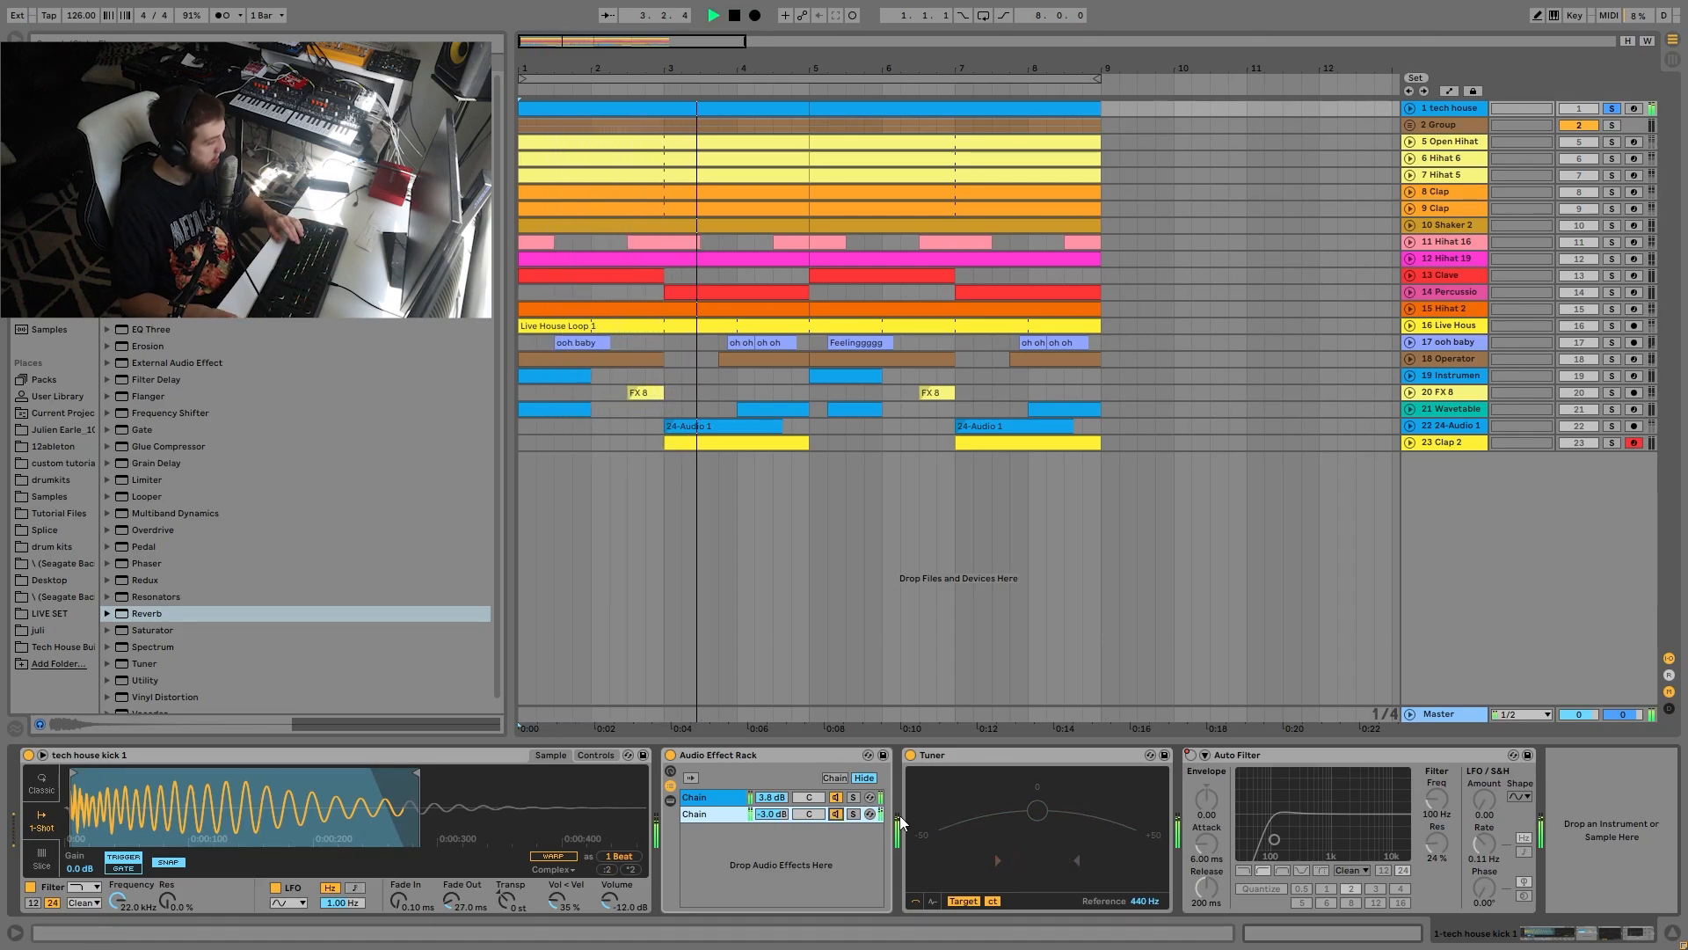
key(space)
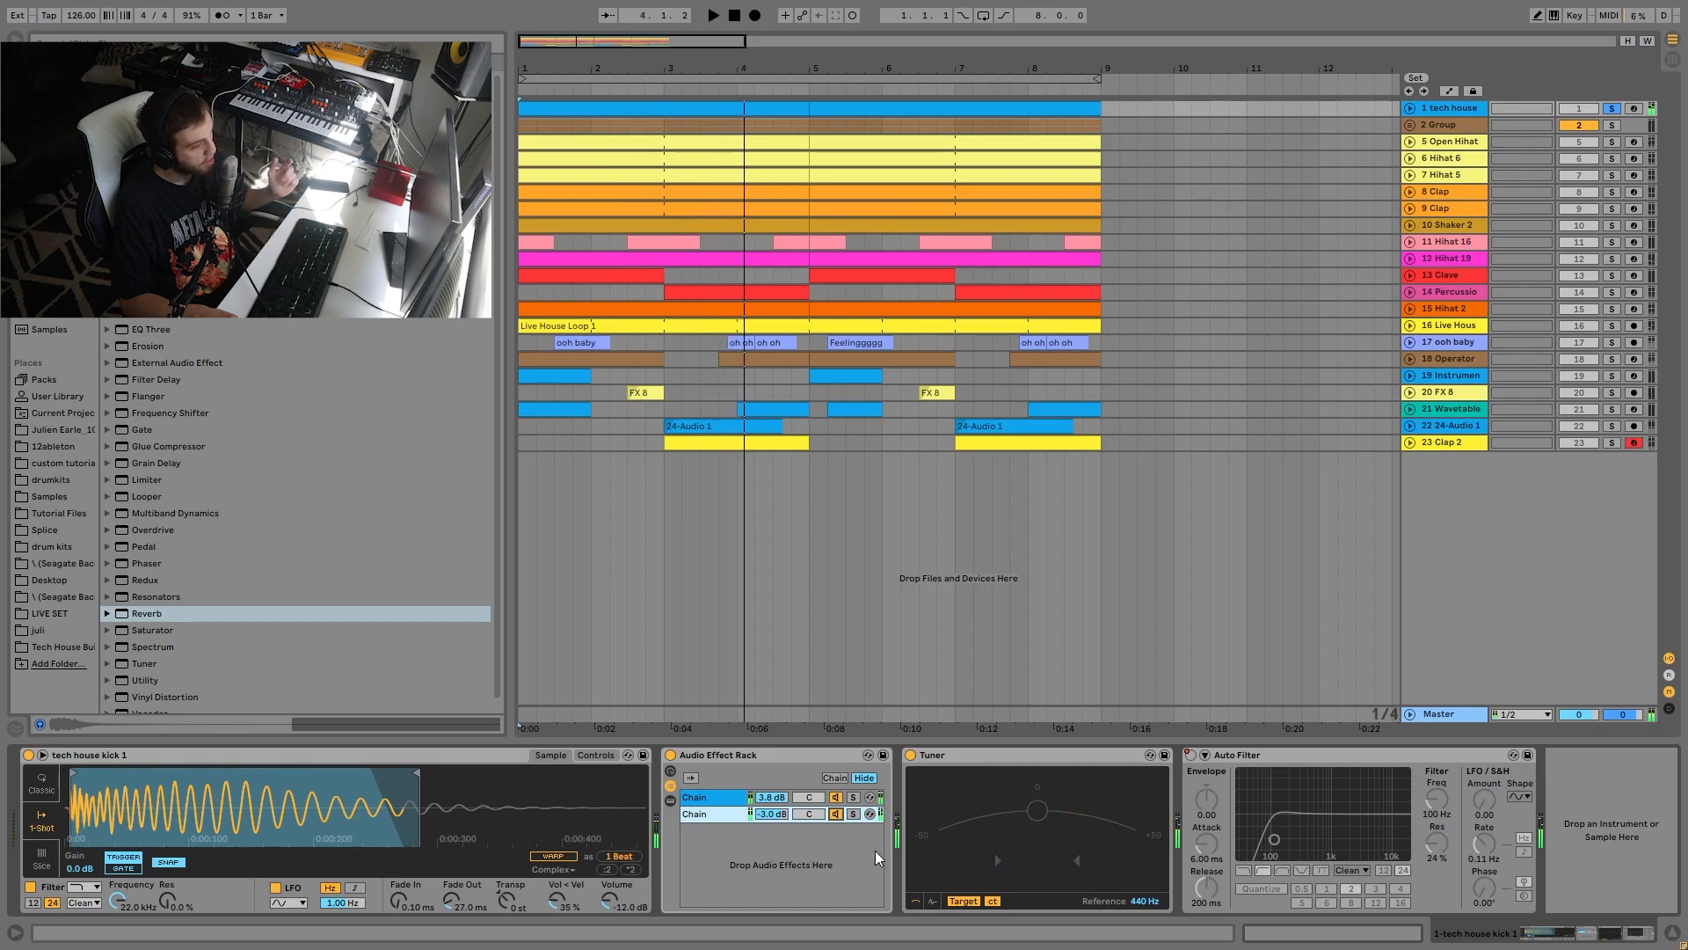
Unfold the tech house kick track in the arrangement and audition its pattern.
click(1047, 136)
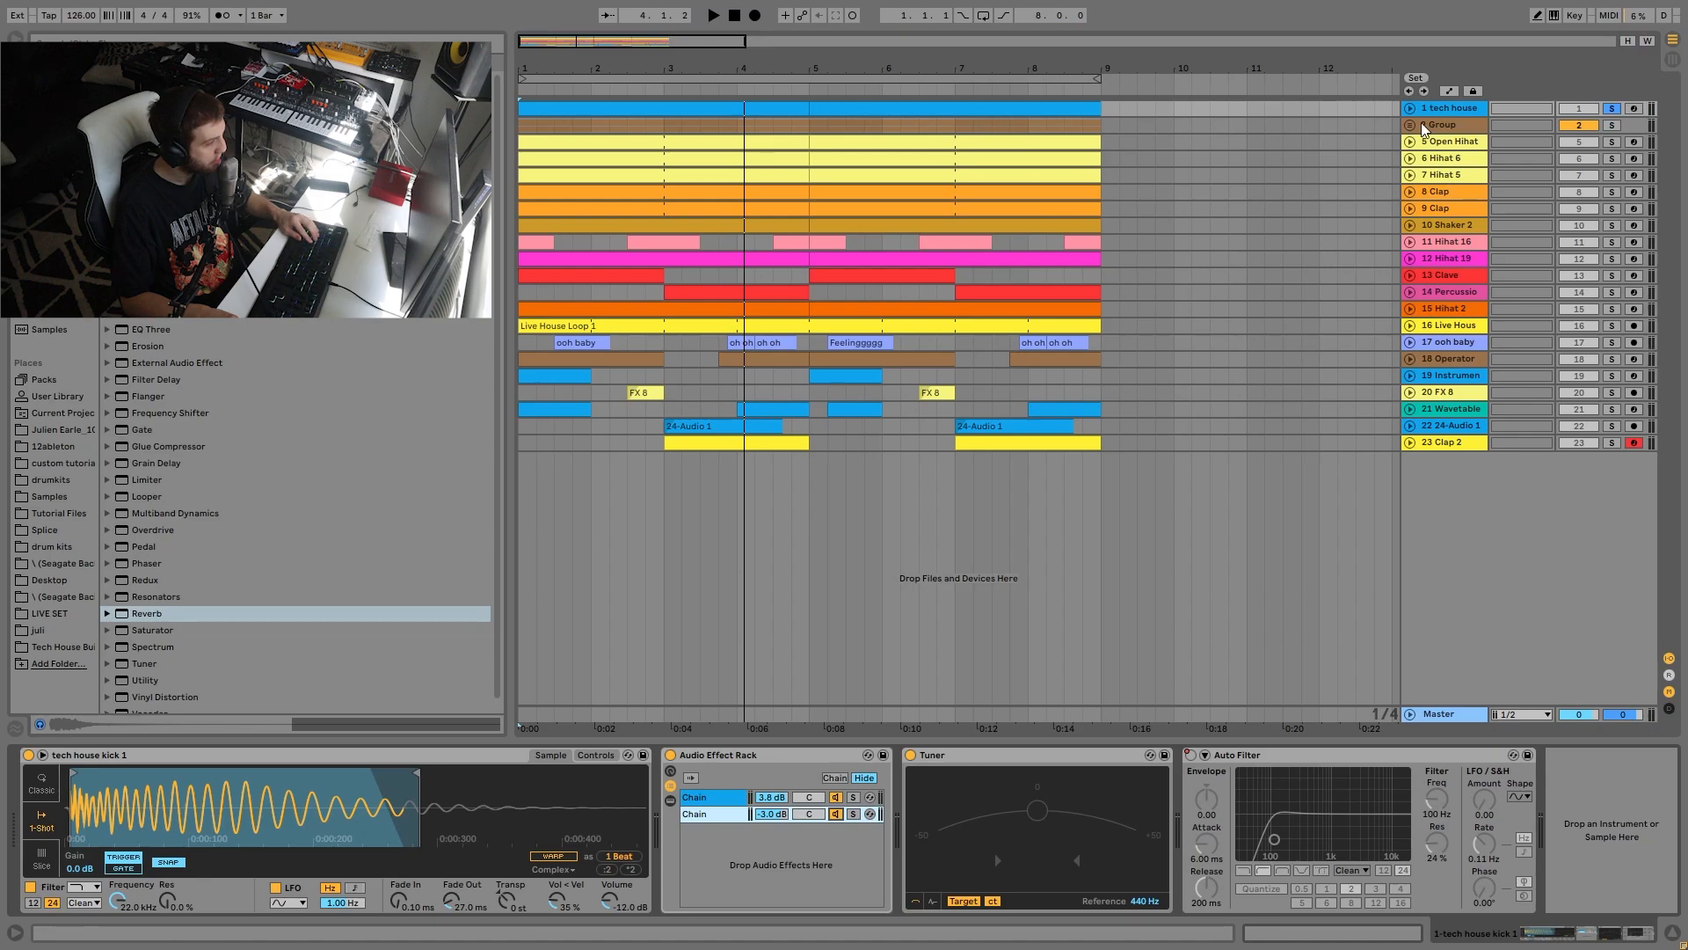
drag(1429, 124, 1422, 246)
key(space)
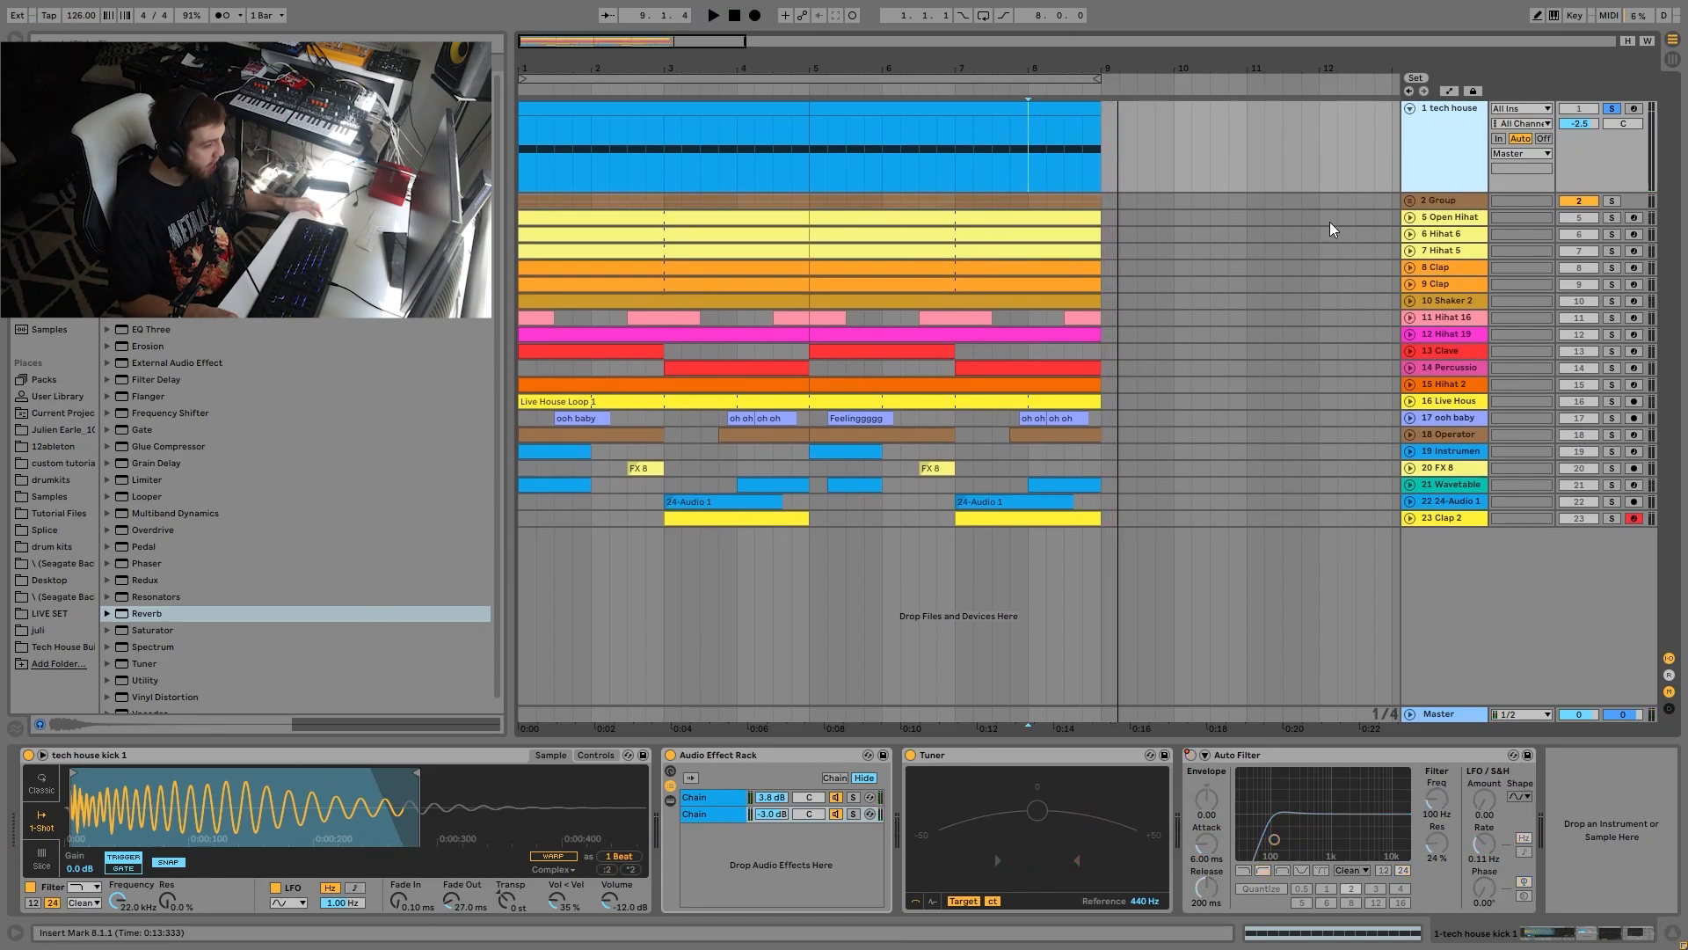
Solo and unfold the second group, play its bass, and open the first 3 Operator clip in the piano roll.
click(1612, 200)
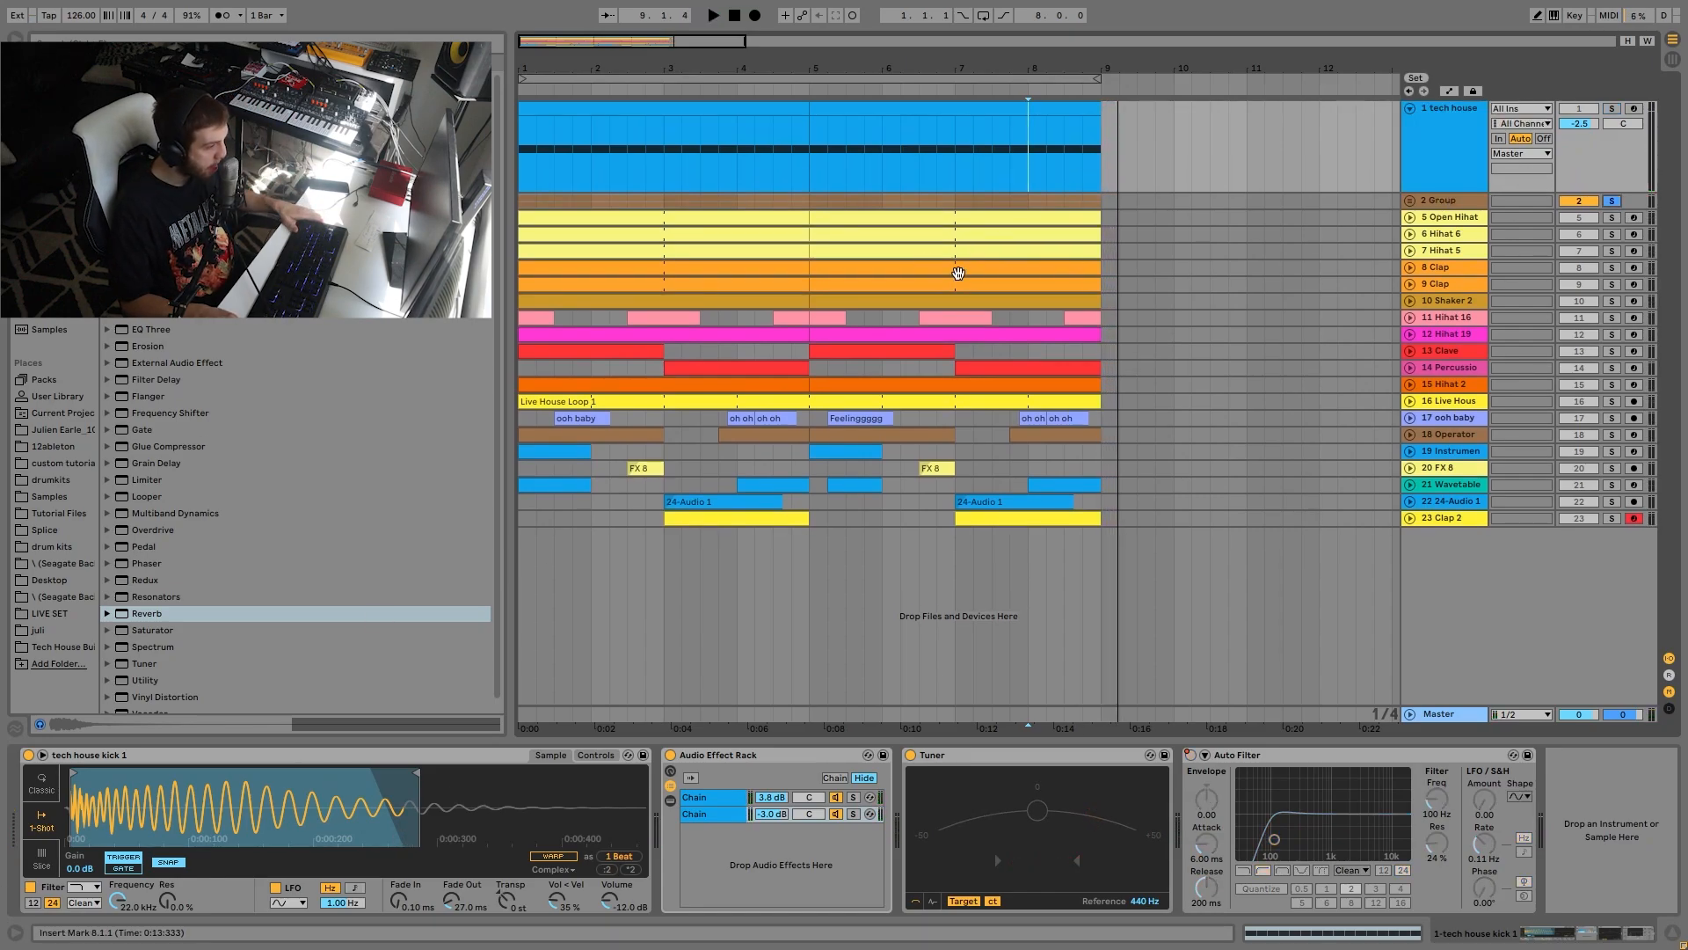
click(1410, 200)
click(622, 264)
key(space)
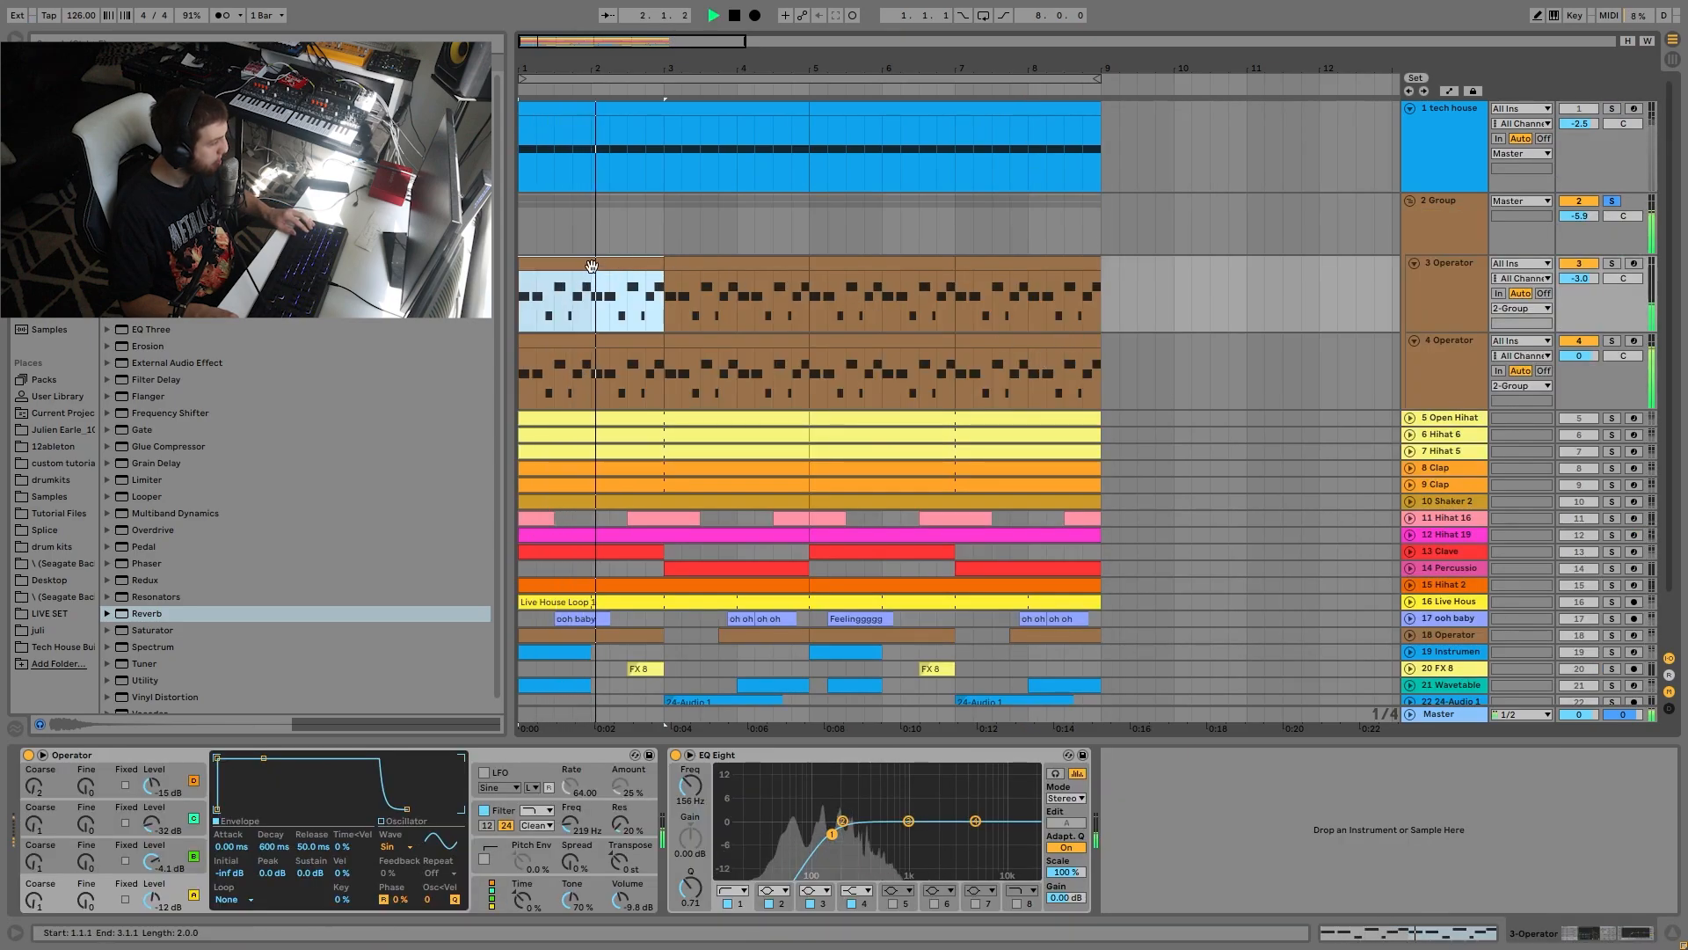
double_click(592, 265)
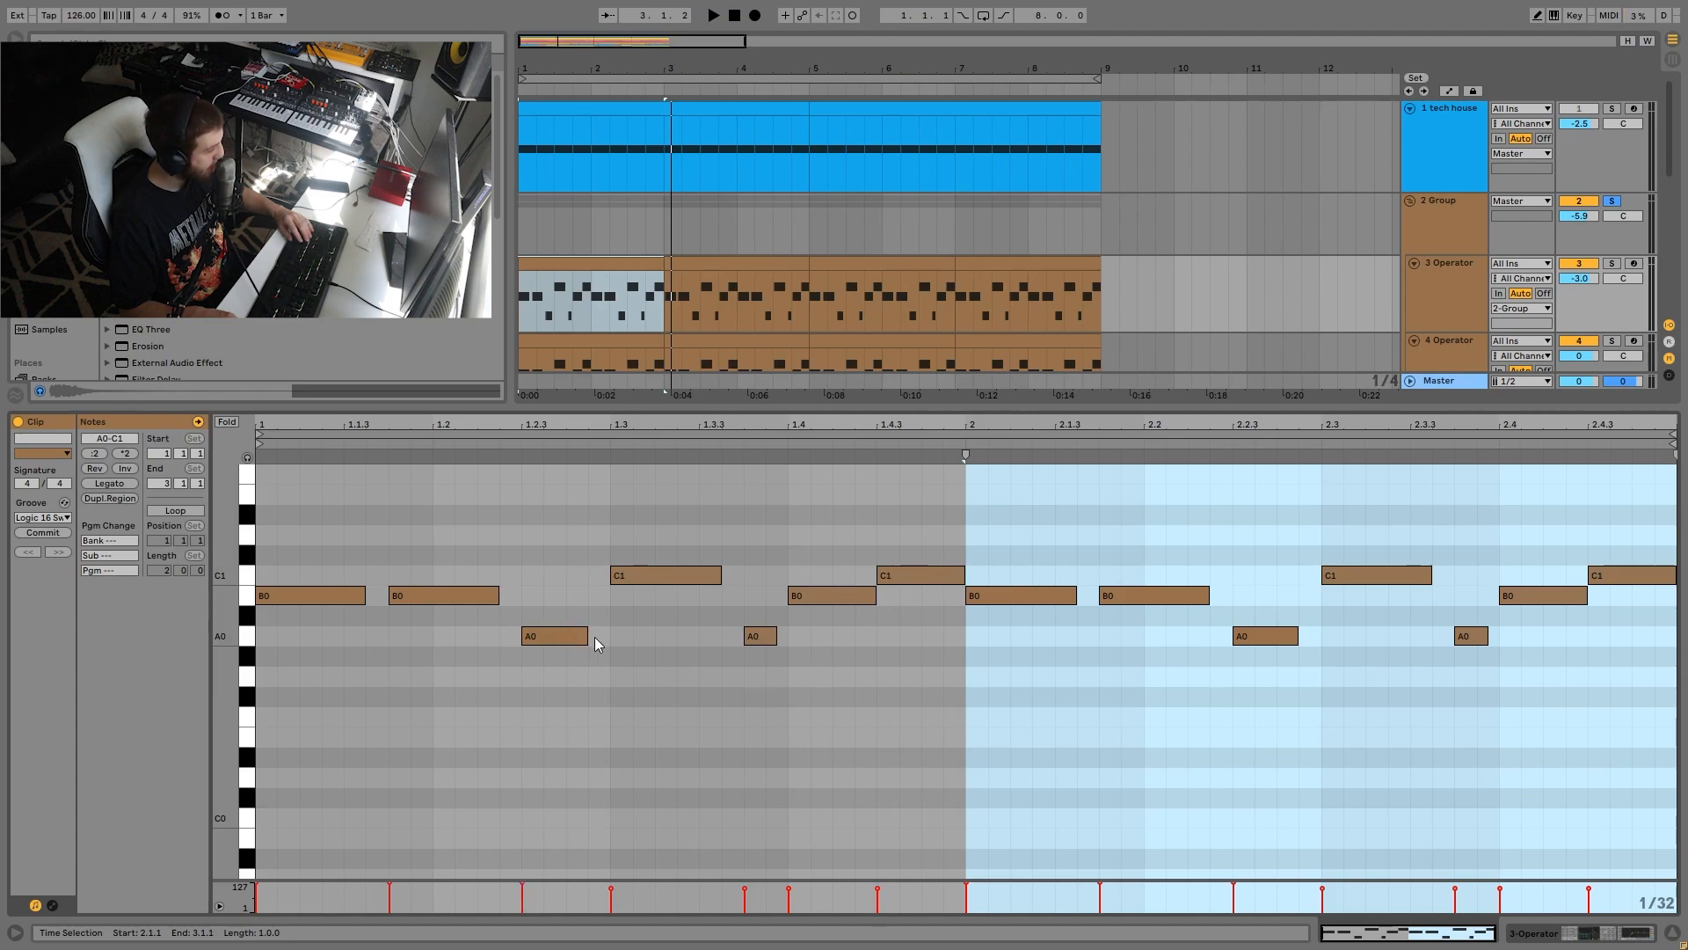
Examine the bassline's A0 note at 1.2.3 and C1 note at 1.4.3 while auditioning the Operator clip.
click(558, 639)
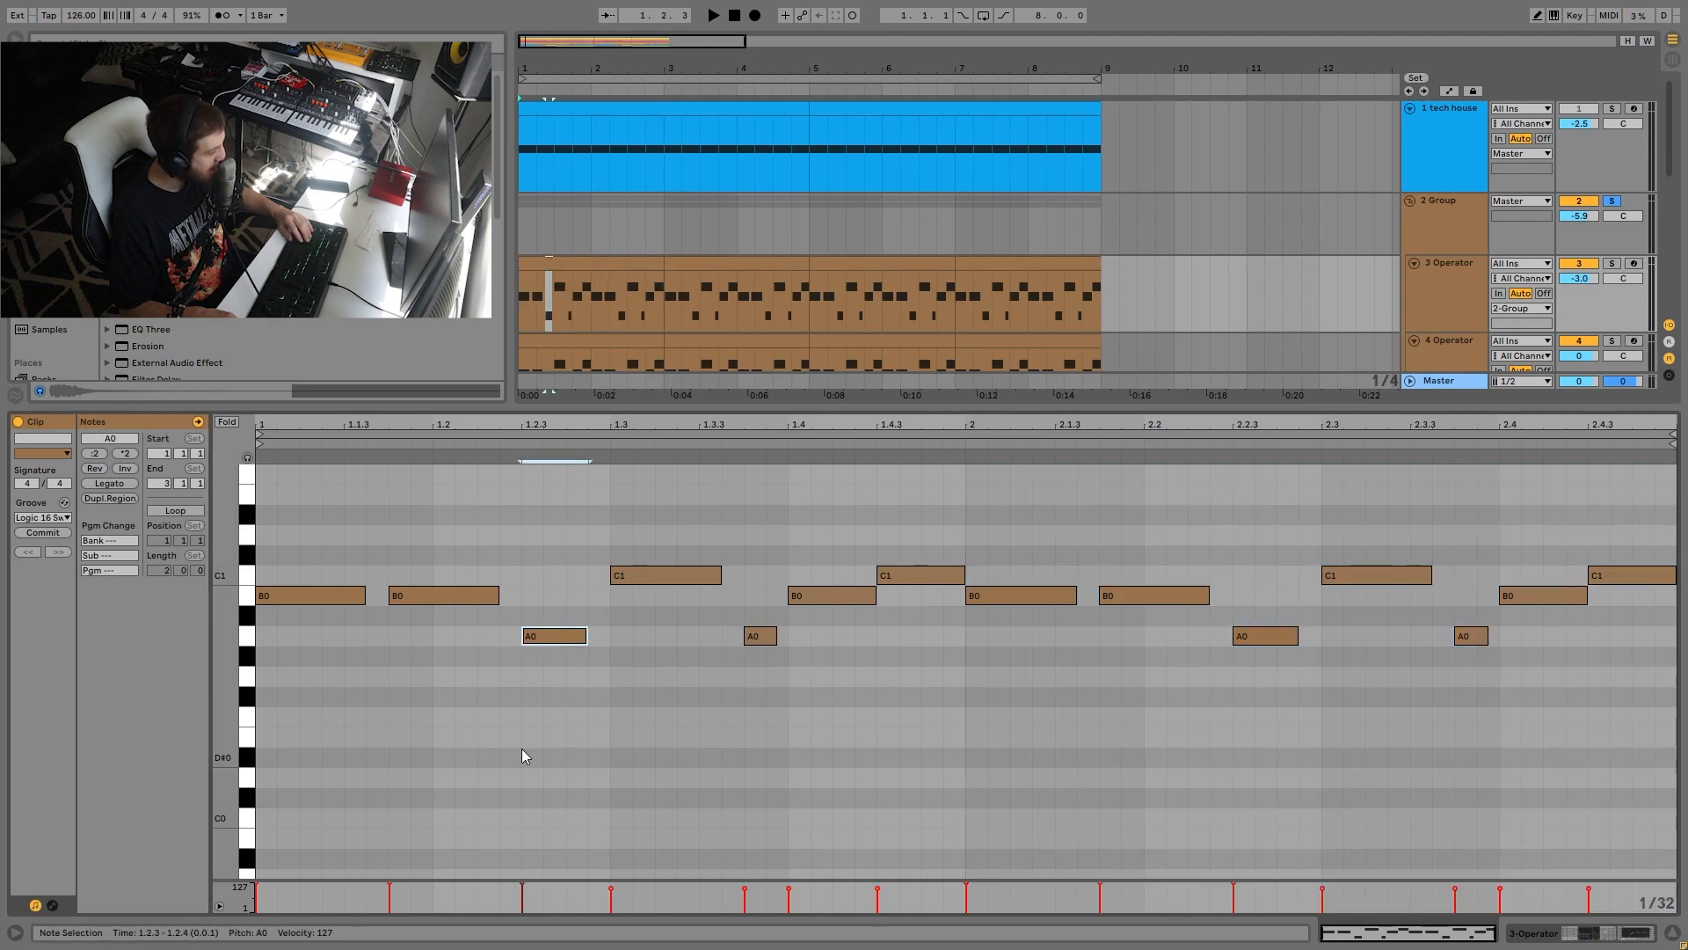
click(915, 575)
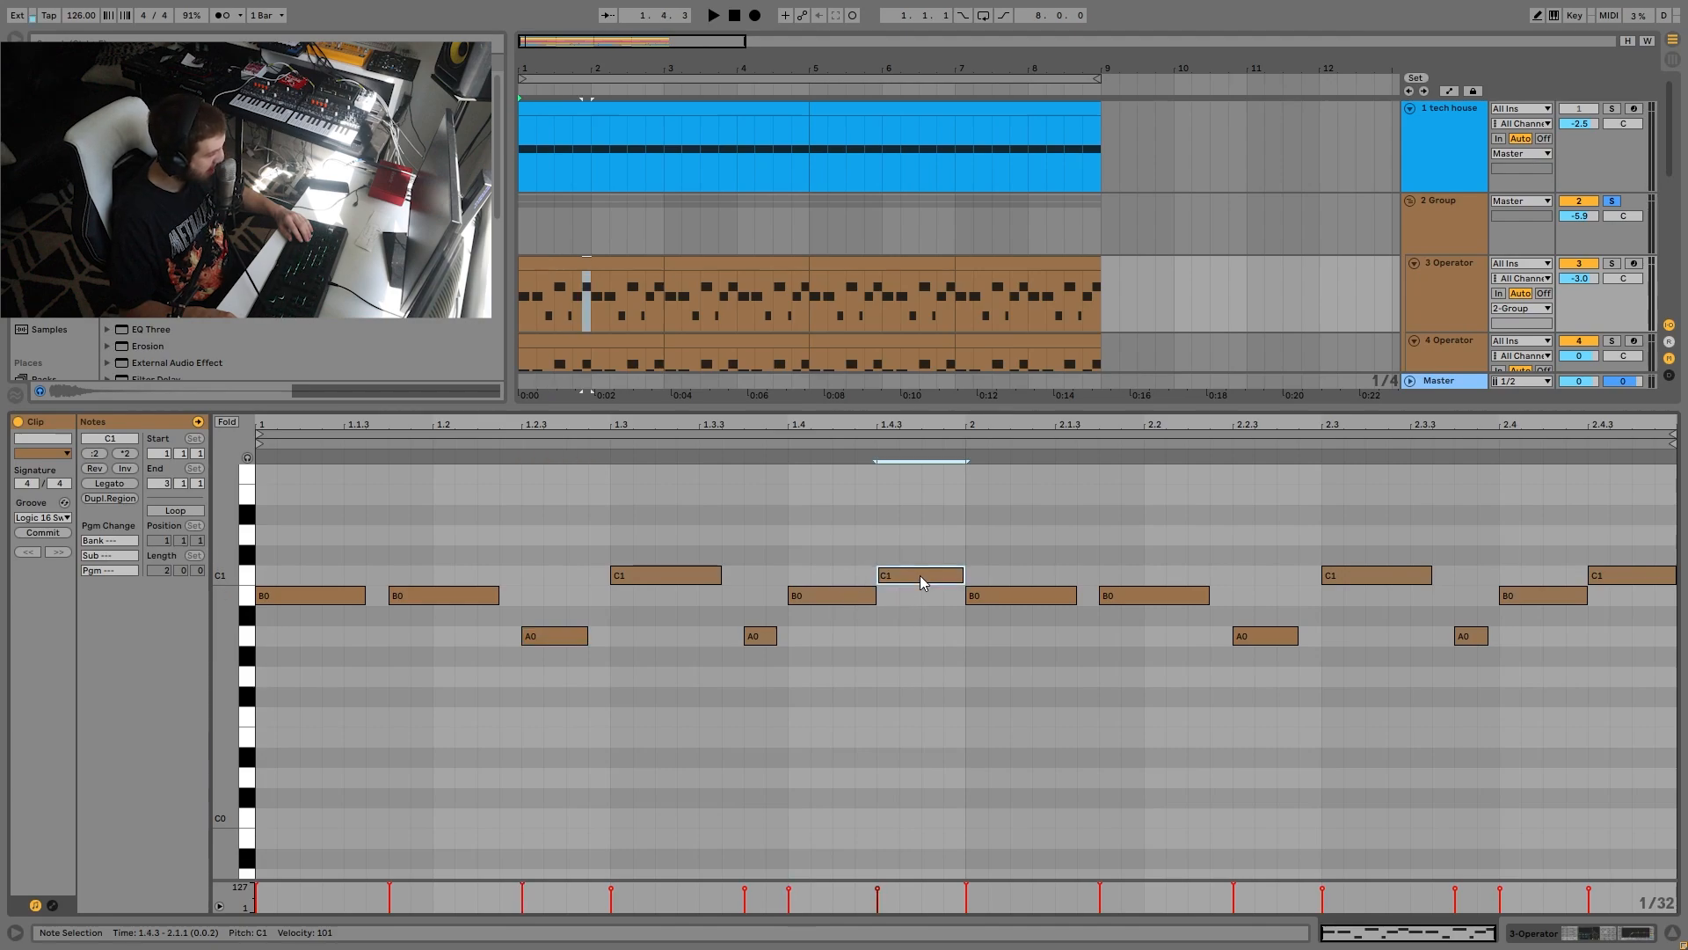
key(space)
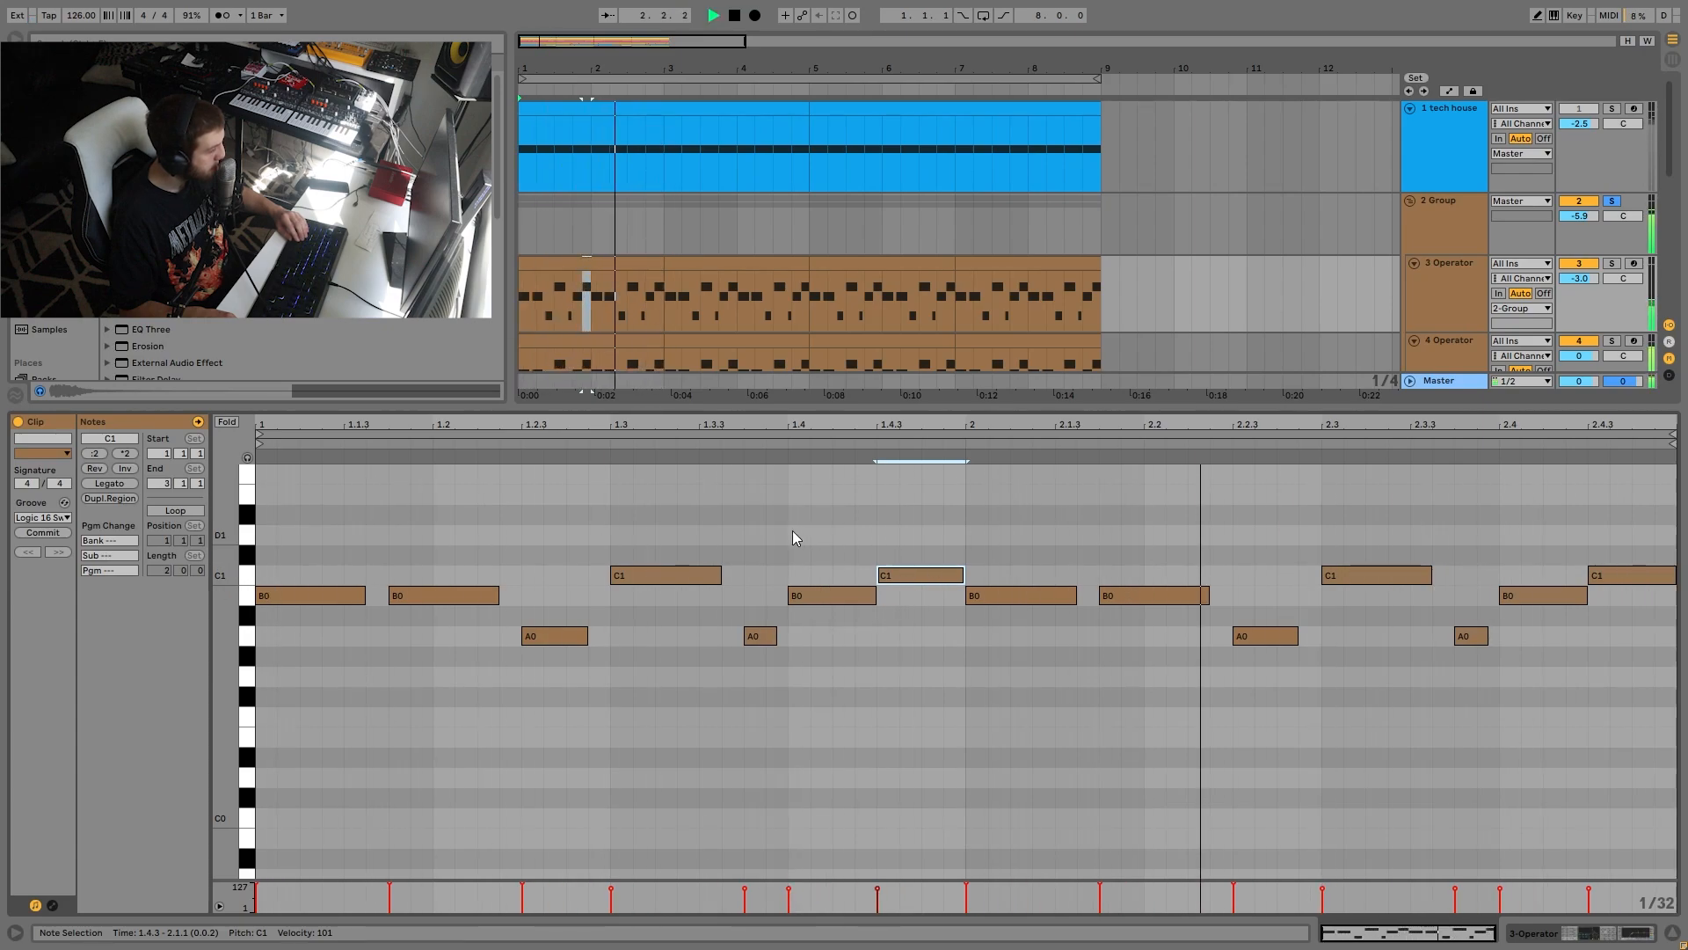
key(space)
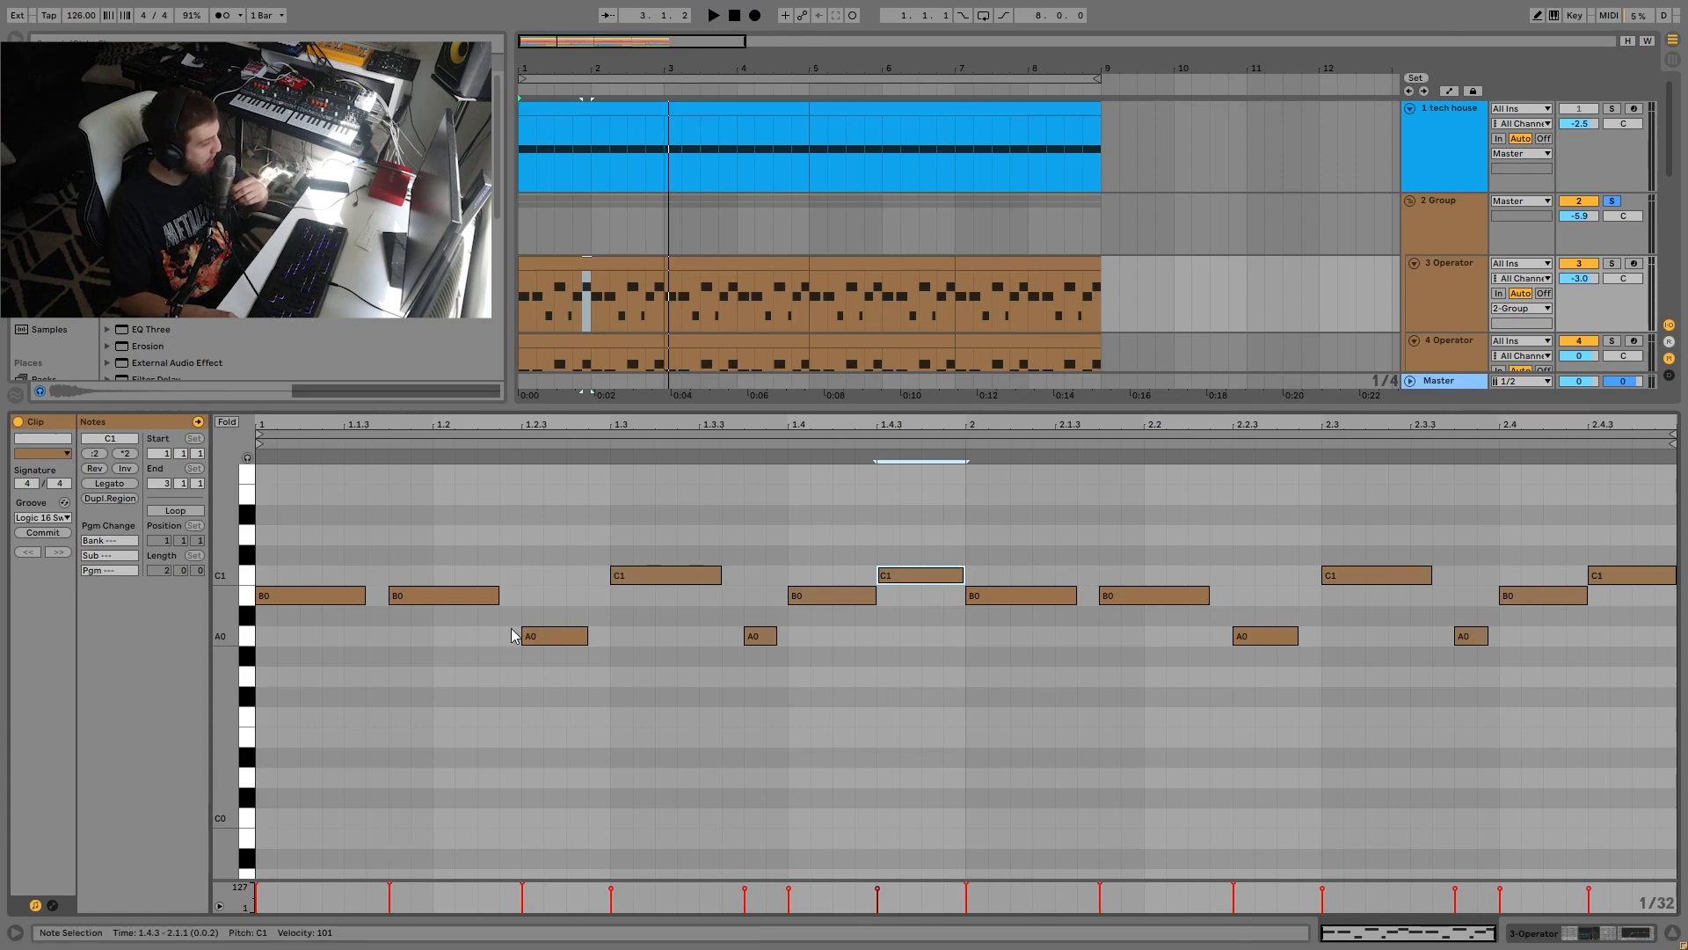
click(580, 634)
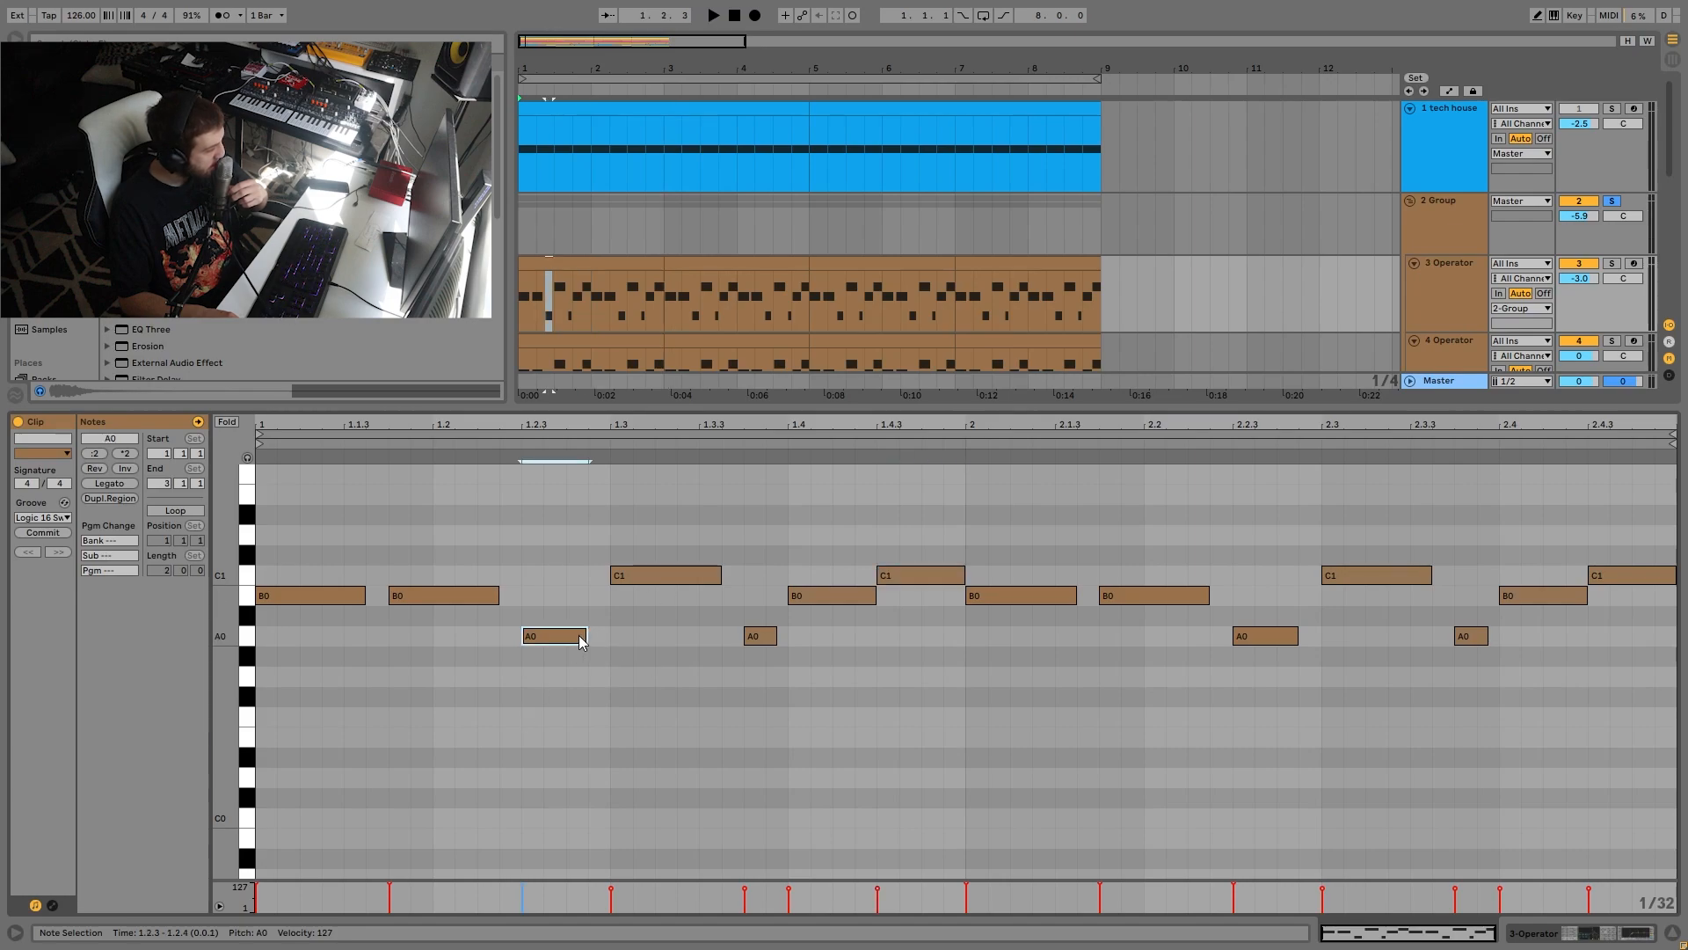
Audition the bassline from the C1 note at 1.4.3 and select the note groups before and after 1.3.
click(923, 577)
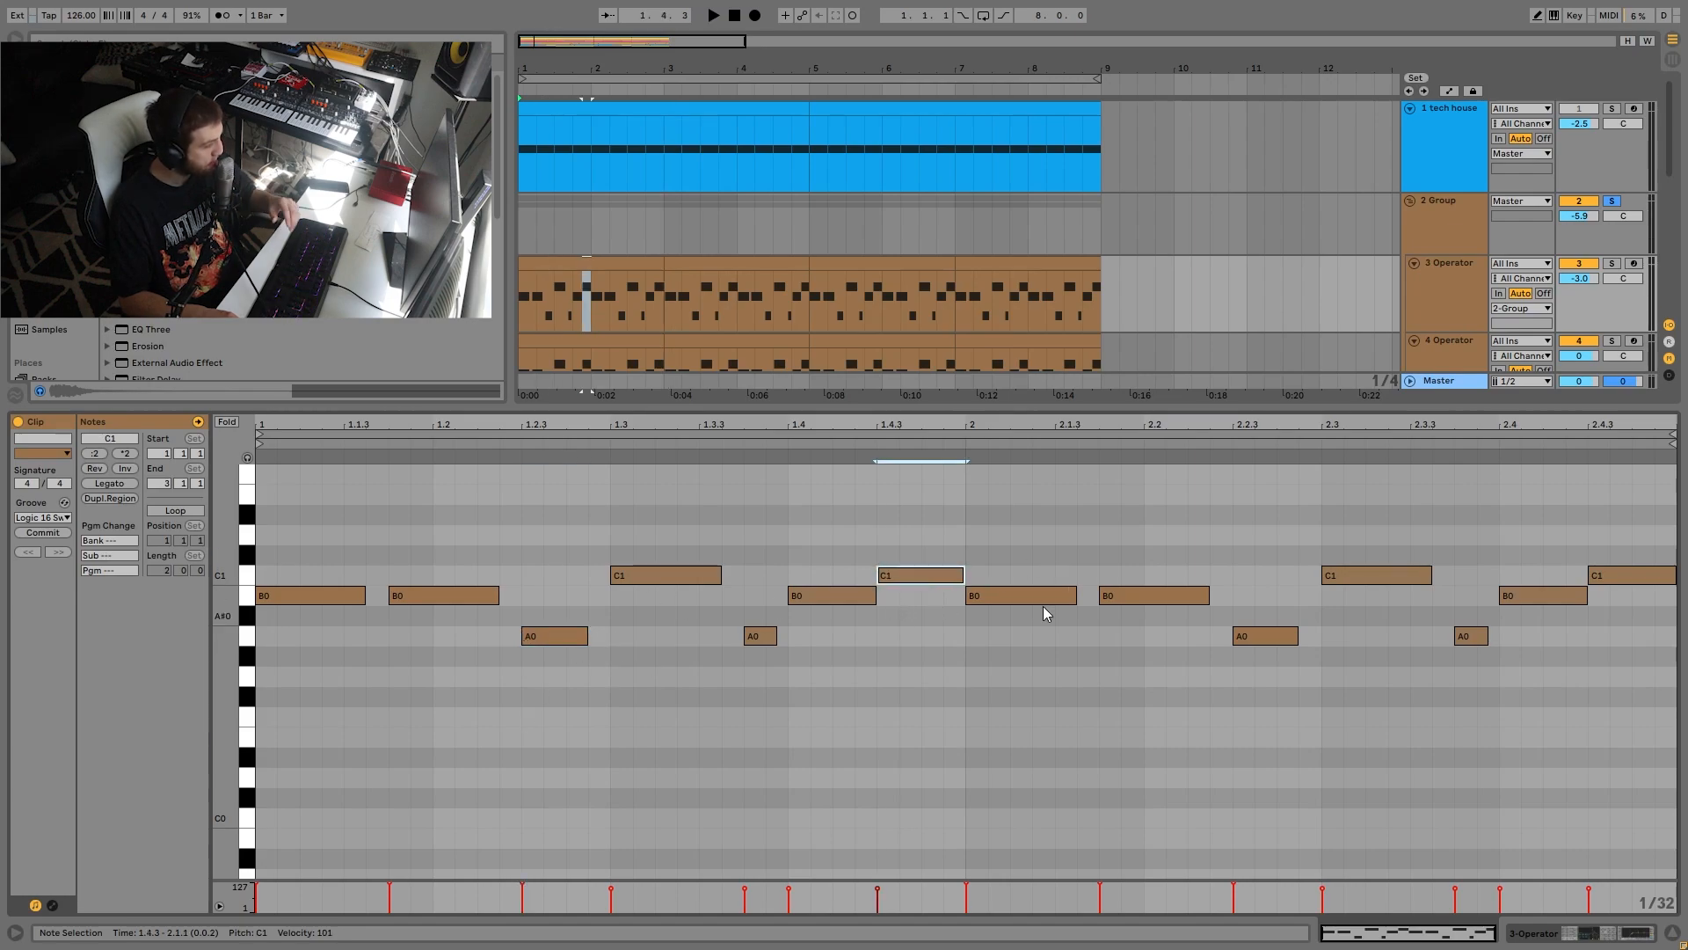
key(space)
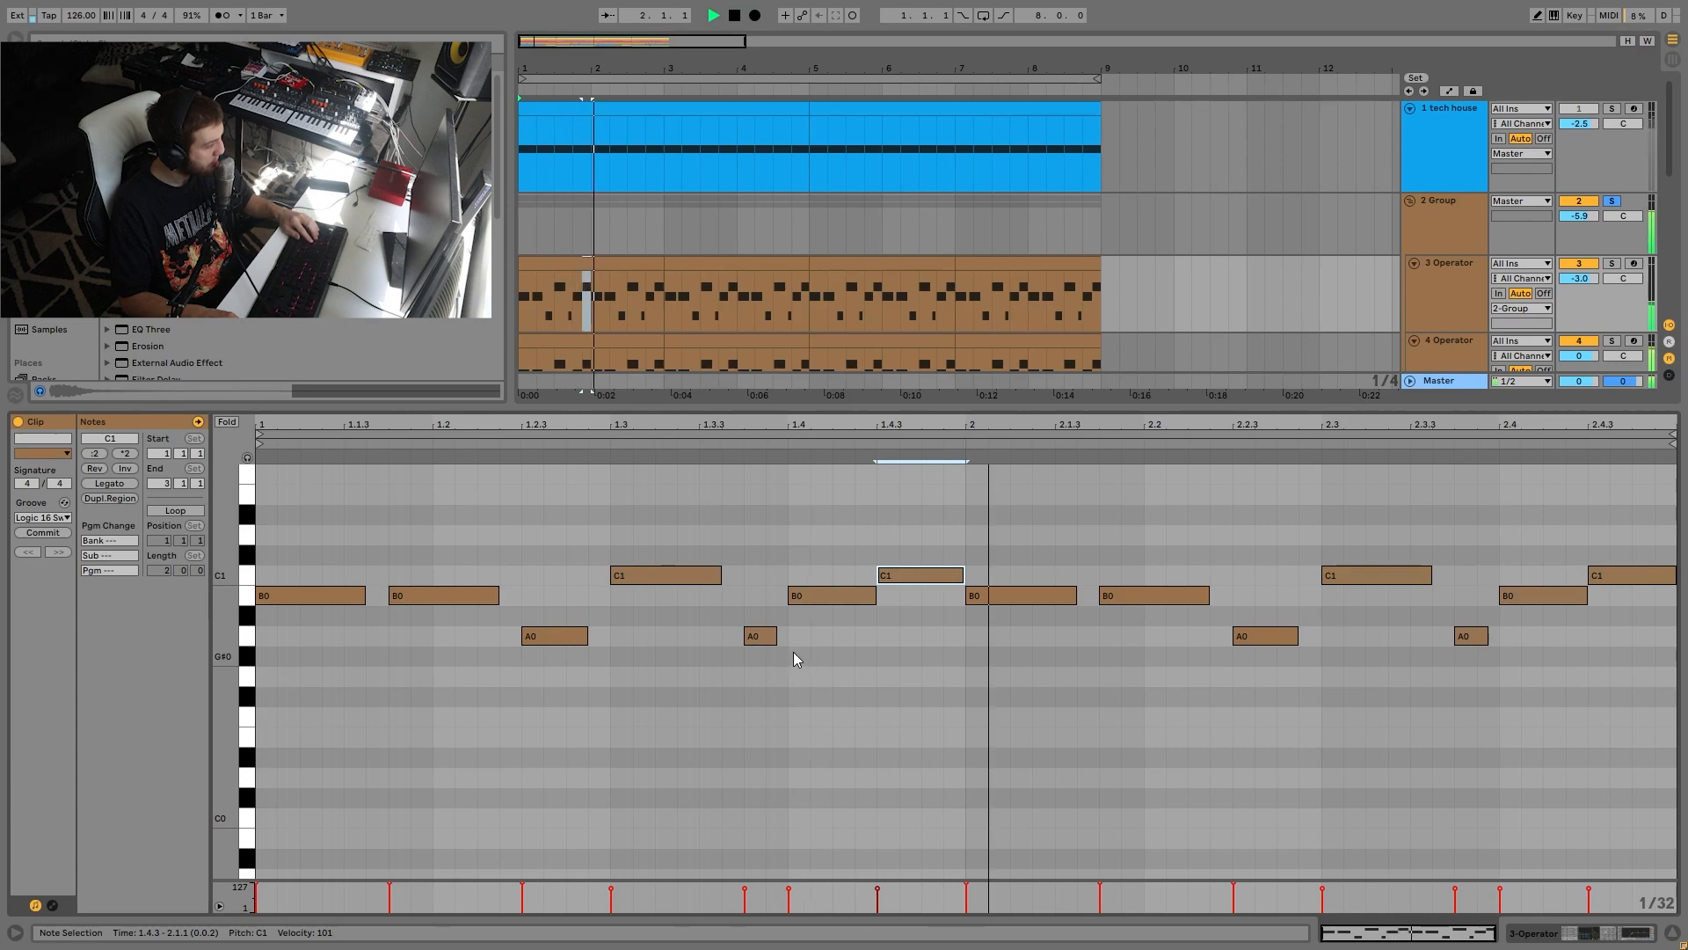
key(space)
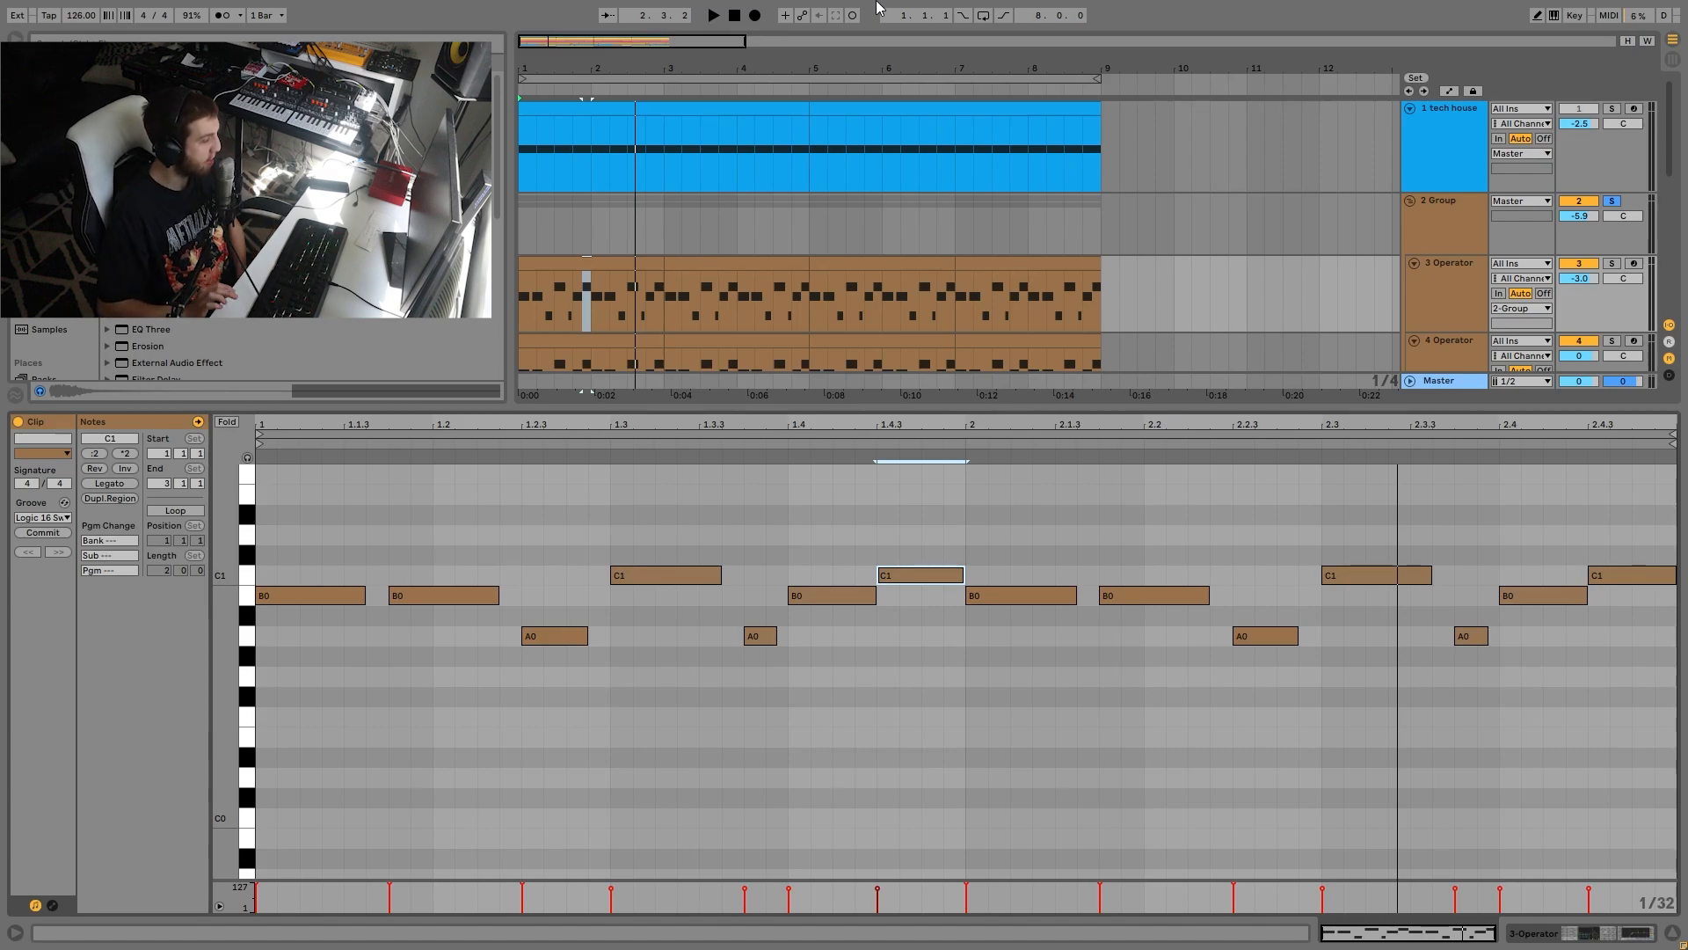
drag(317, 539, 591, 636)
drag(633, 501, 927, 714)
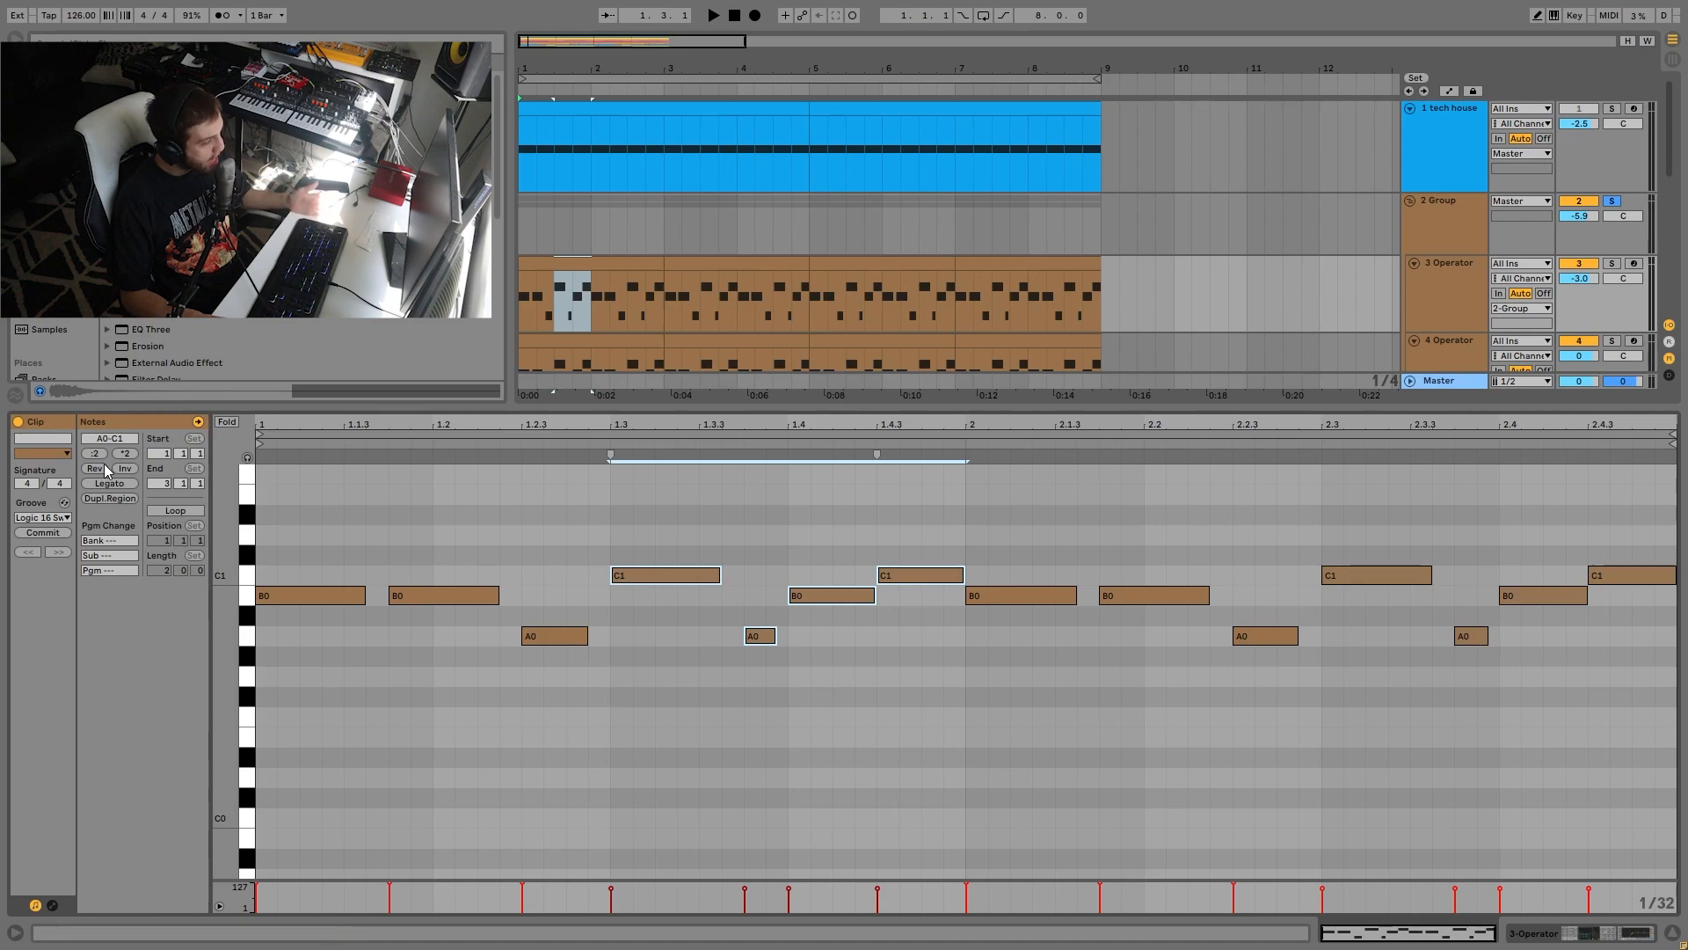
Select the first 3 Operator clip, show that track's devices, and play the track soloed.
click(622, 266)
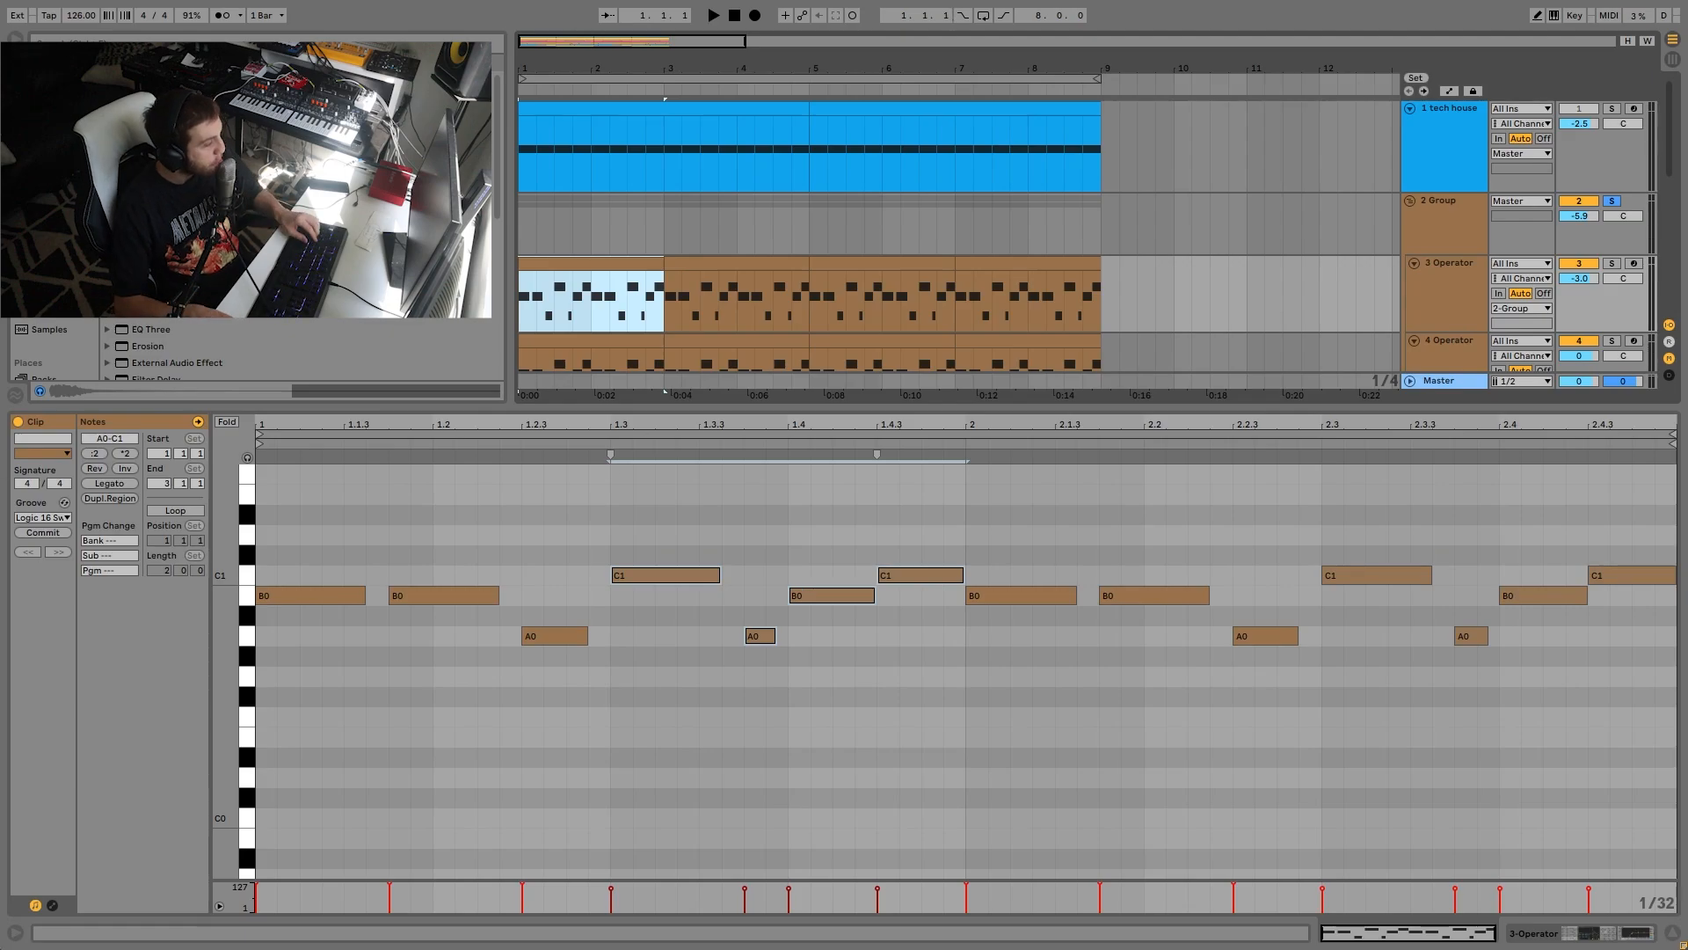
click(1475, 292)
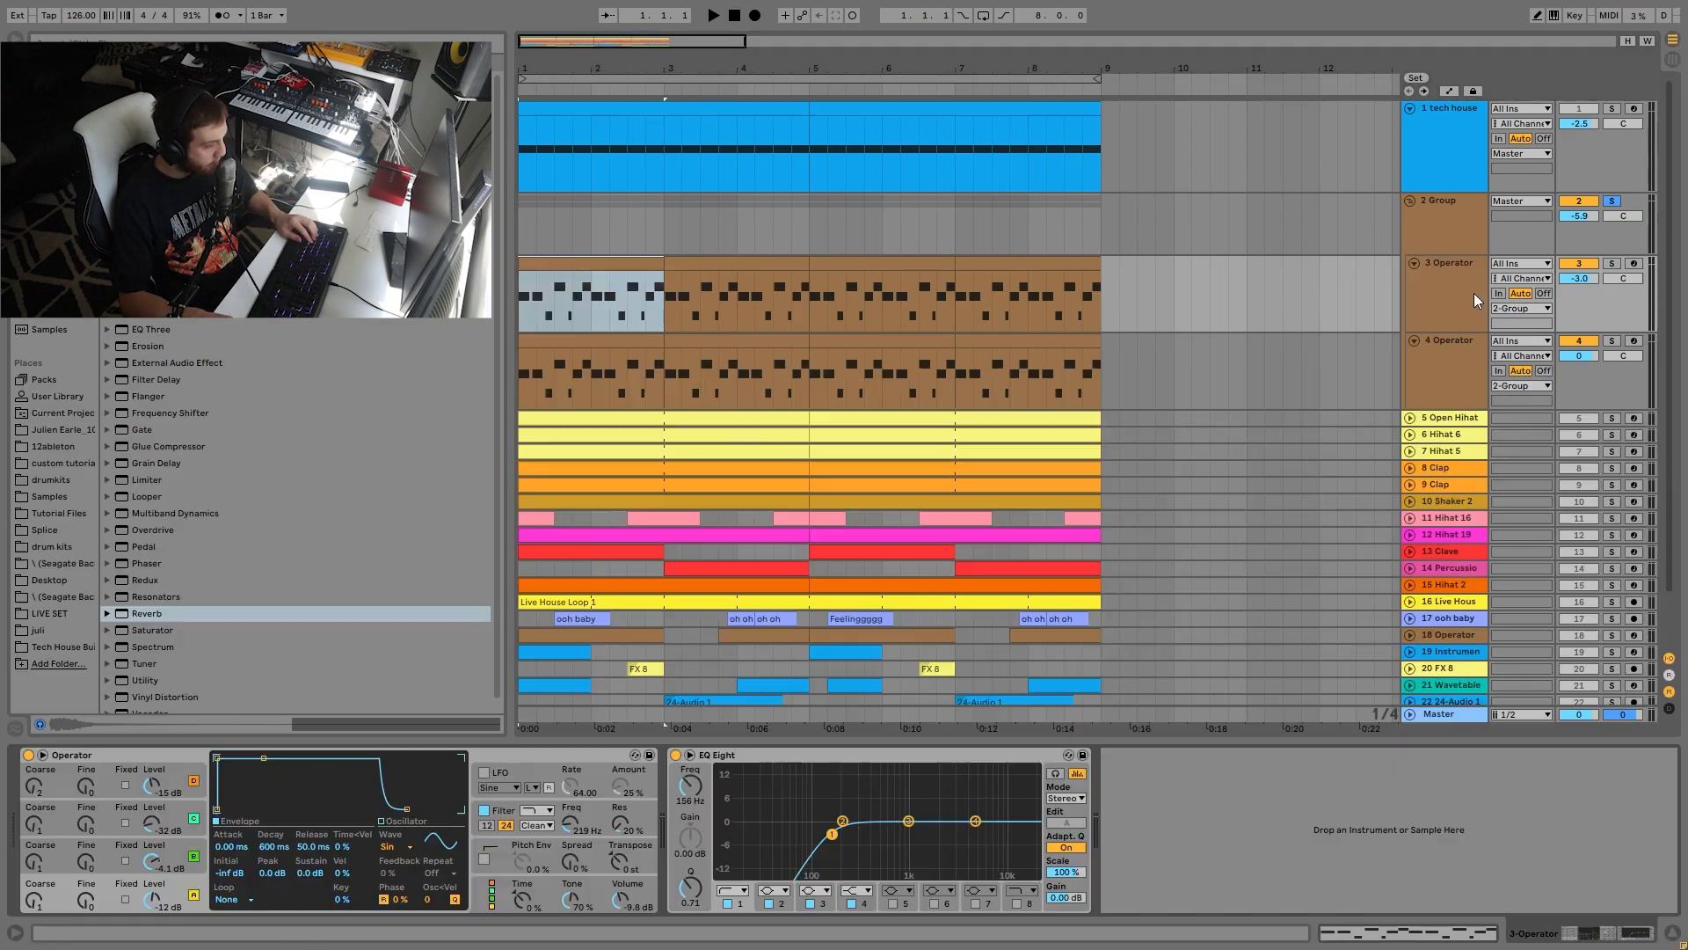
click(1622, 269)
click(1616, 263)
key(space)
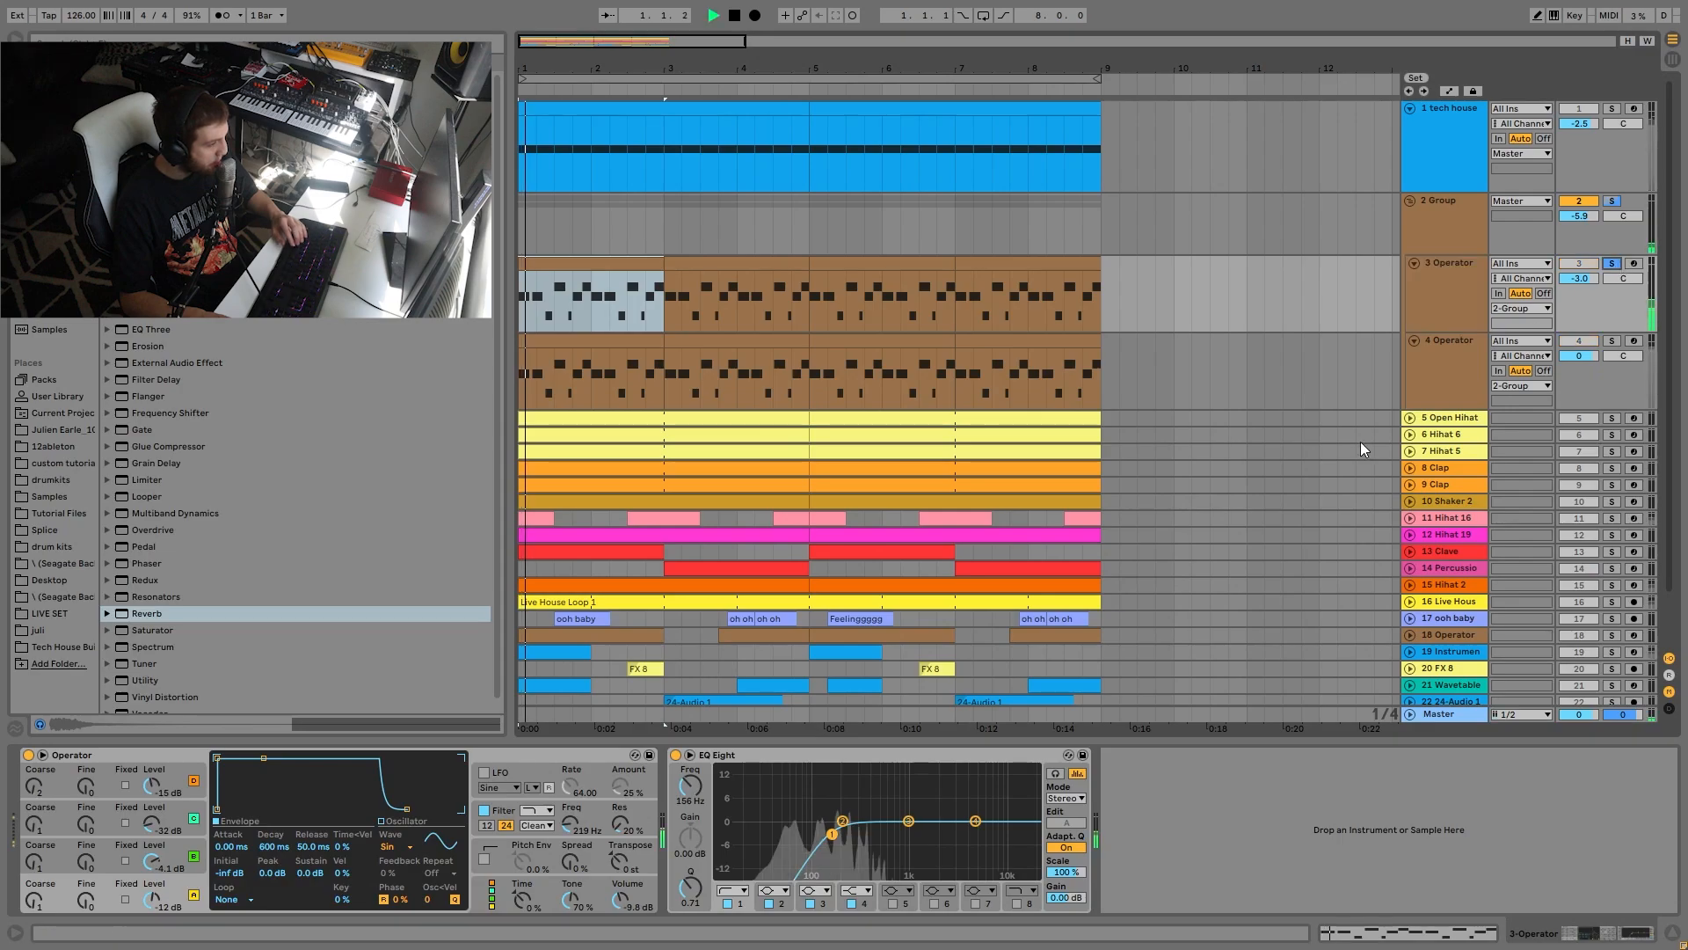
Solo the 4 Operator track and inspect its synth's filter, switching the filter off and back on.
click(1618, 338)
click(1474, 360)
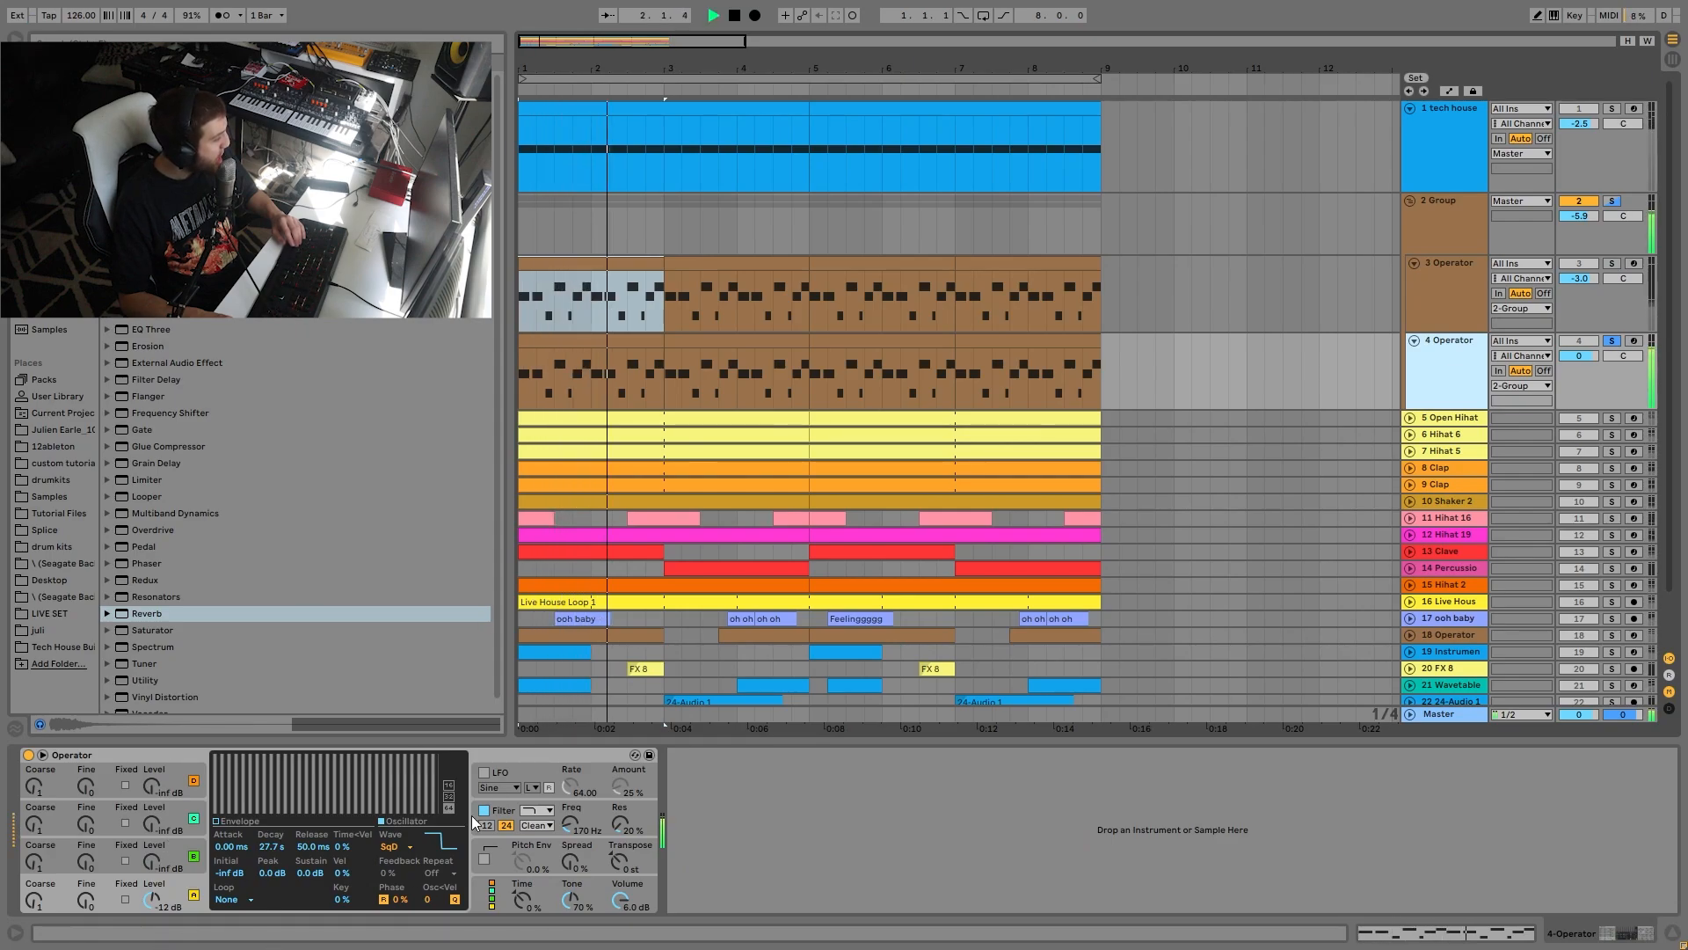
click(494, 818)
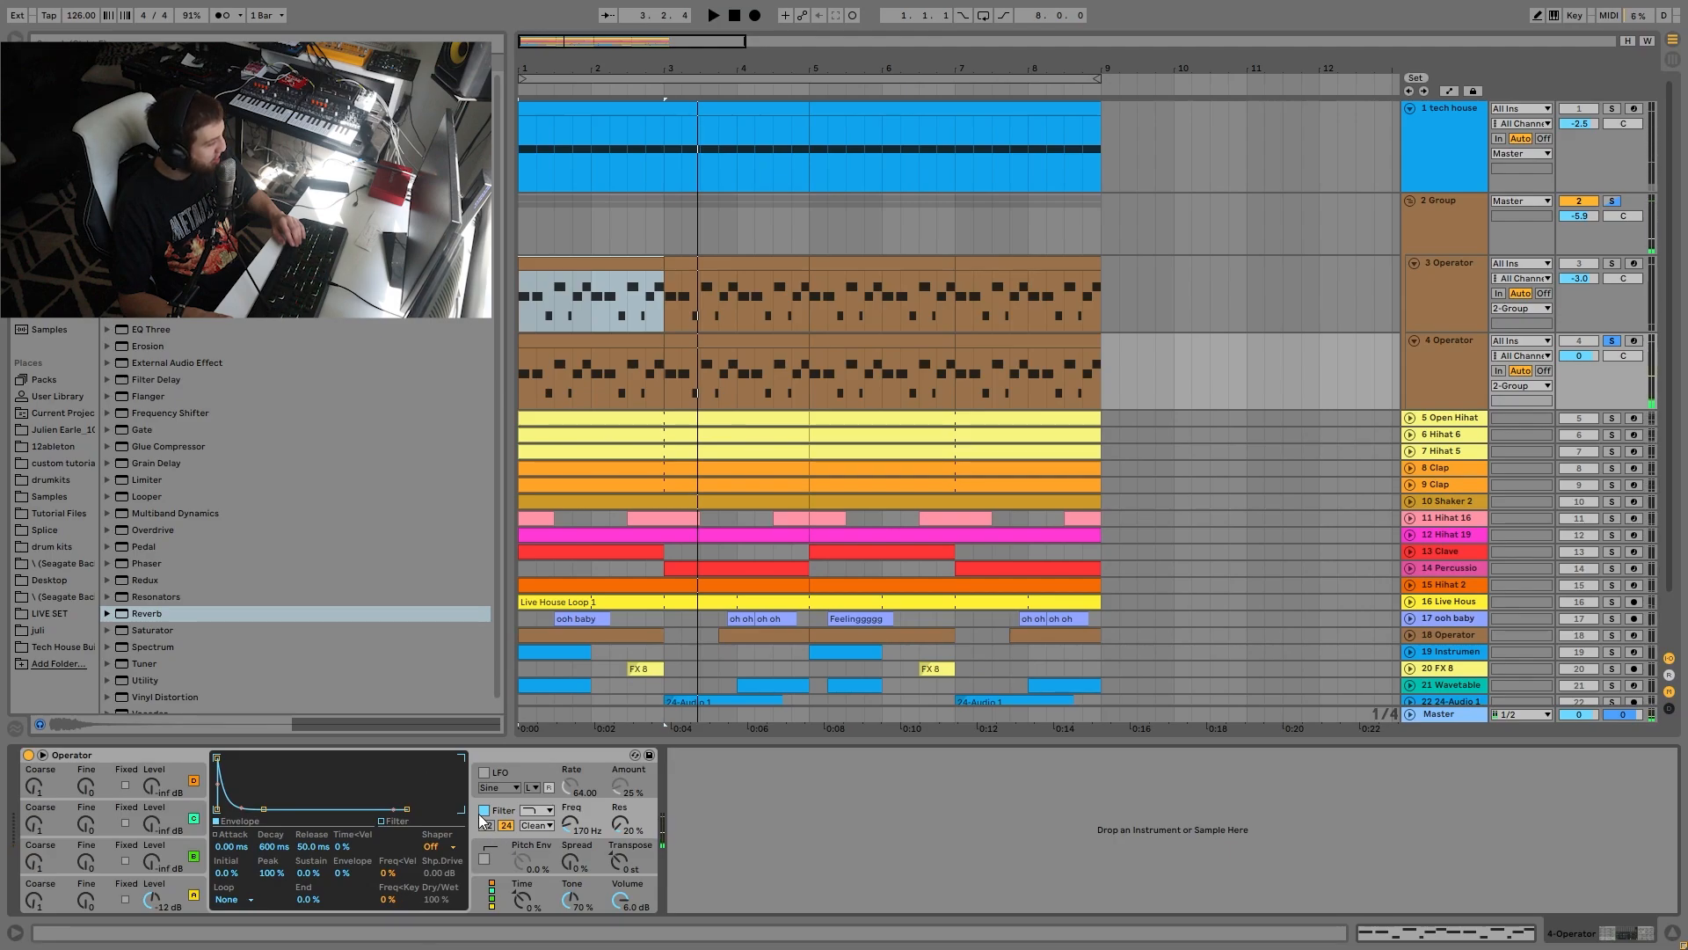
click(483, 809)
click(482, 810)
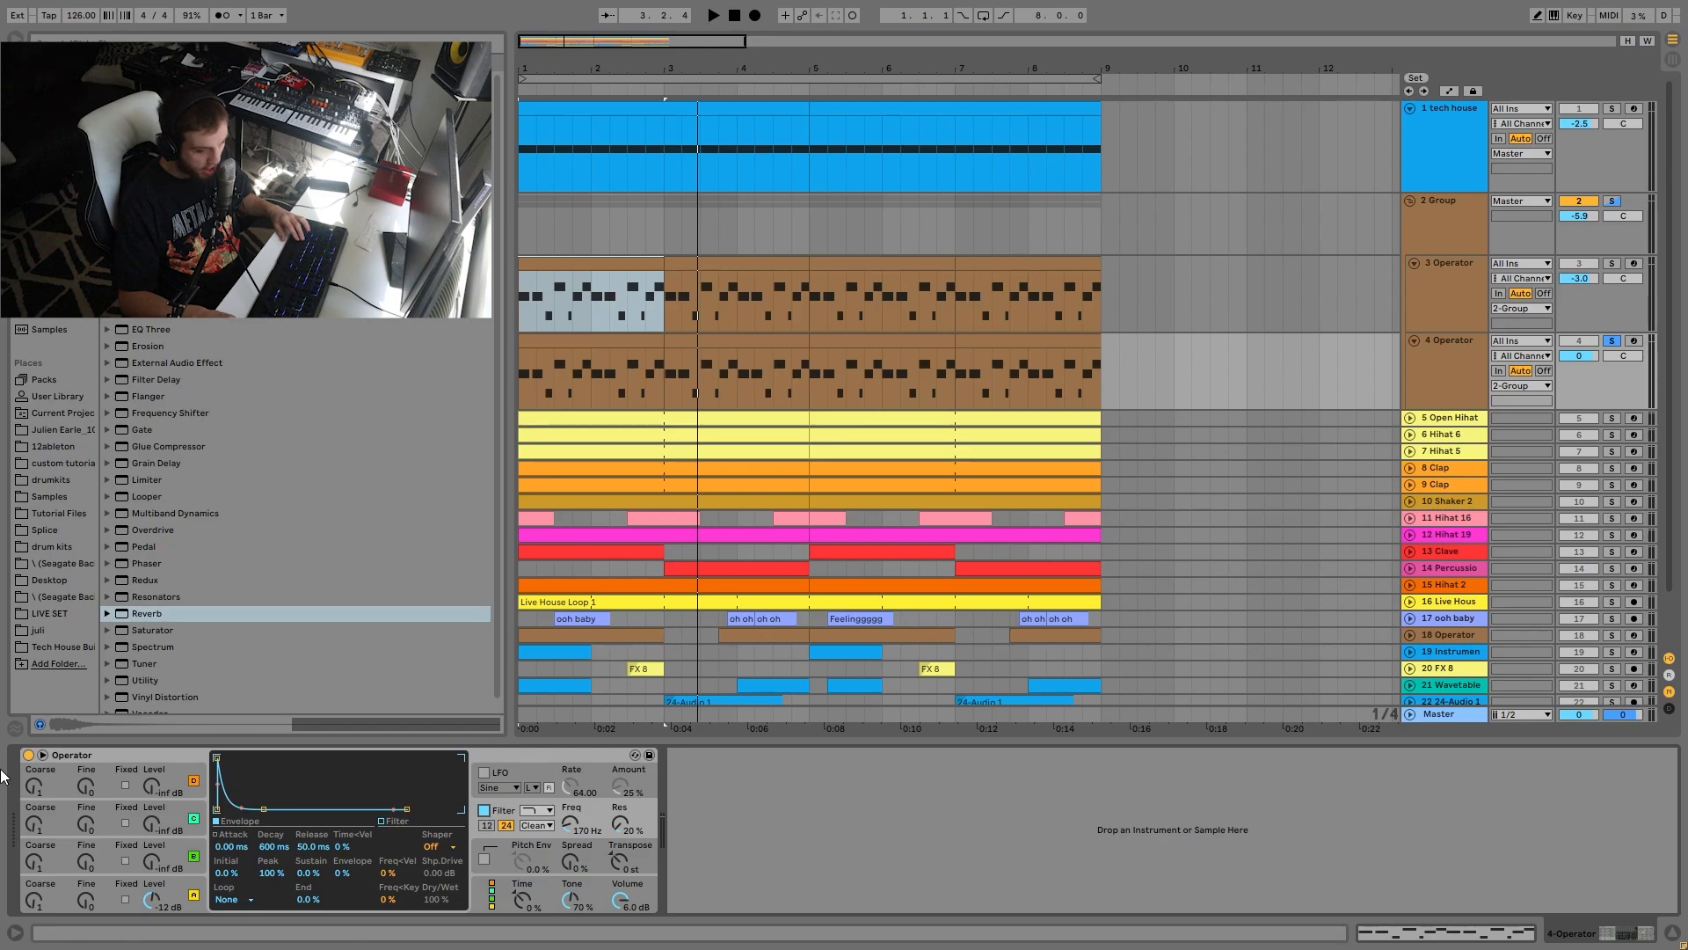
Audition the soloed 4 Operator bass and view its oscillator A settings.
key(space)
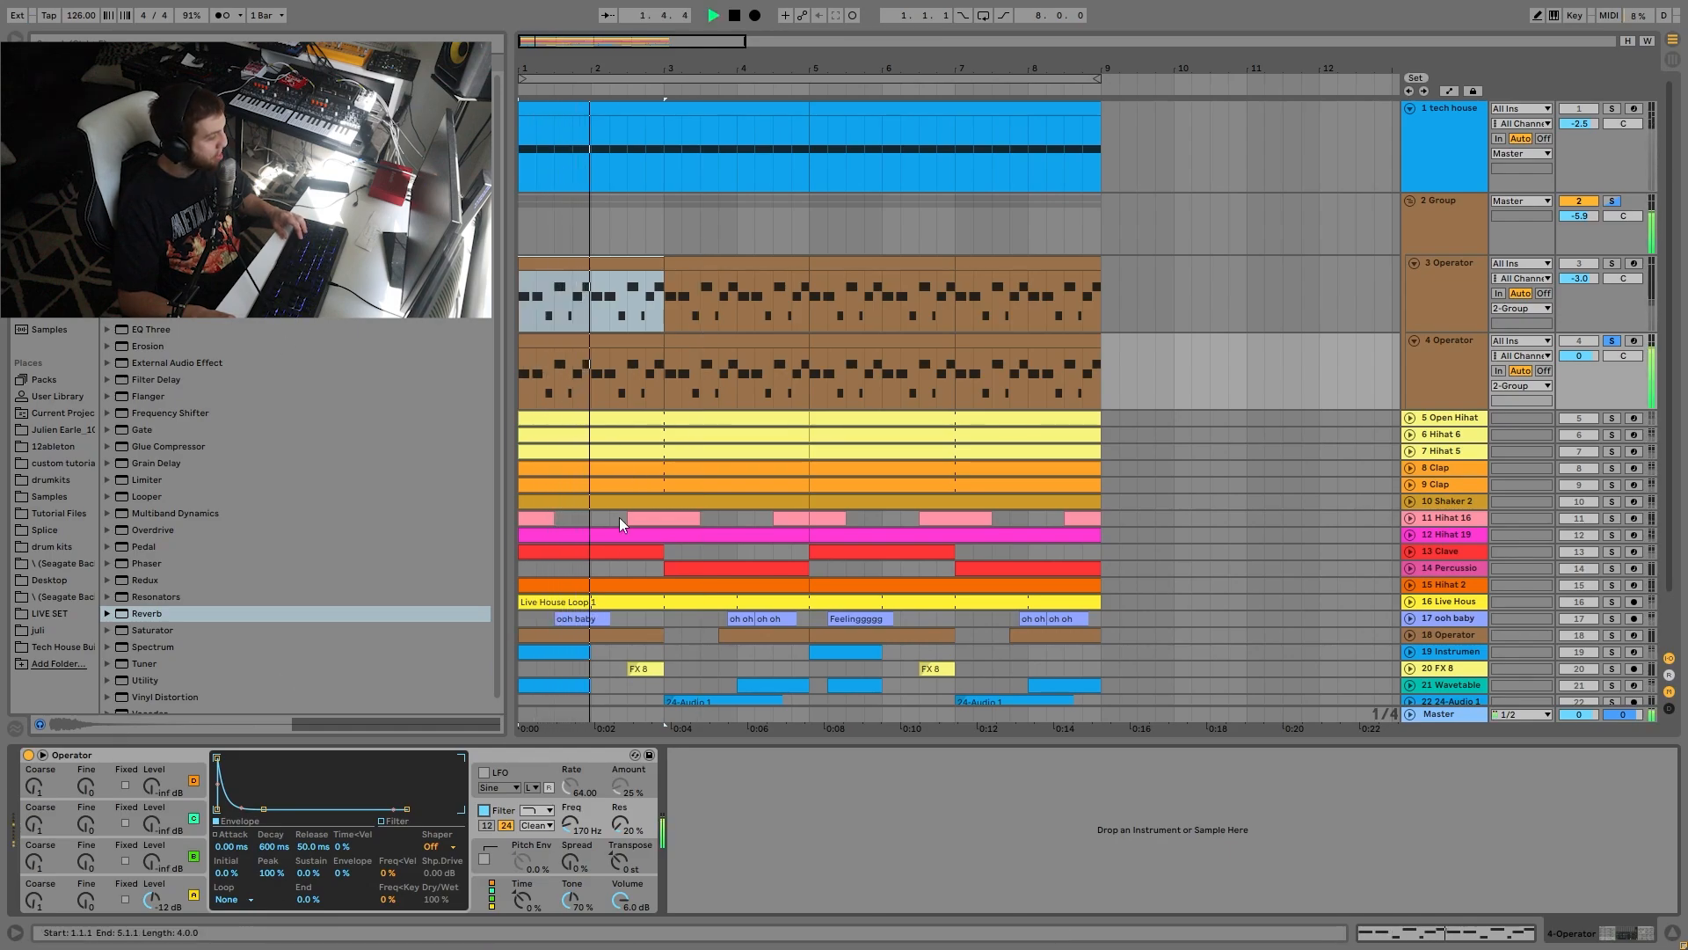
key(space)
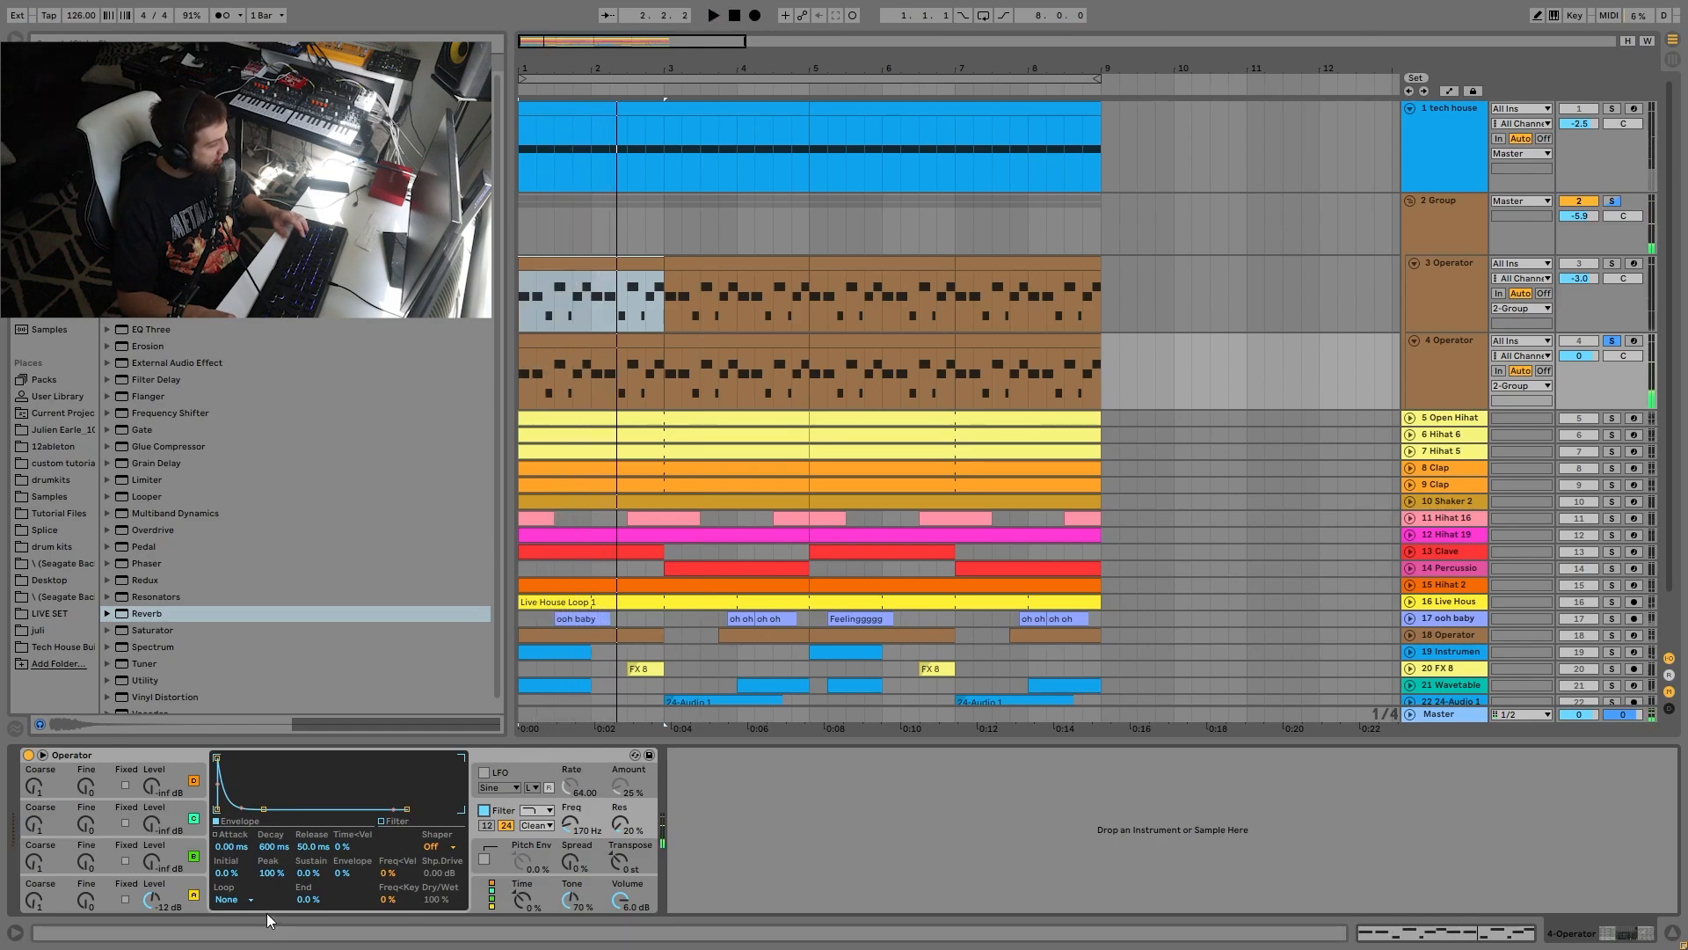
click(93, 900)
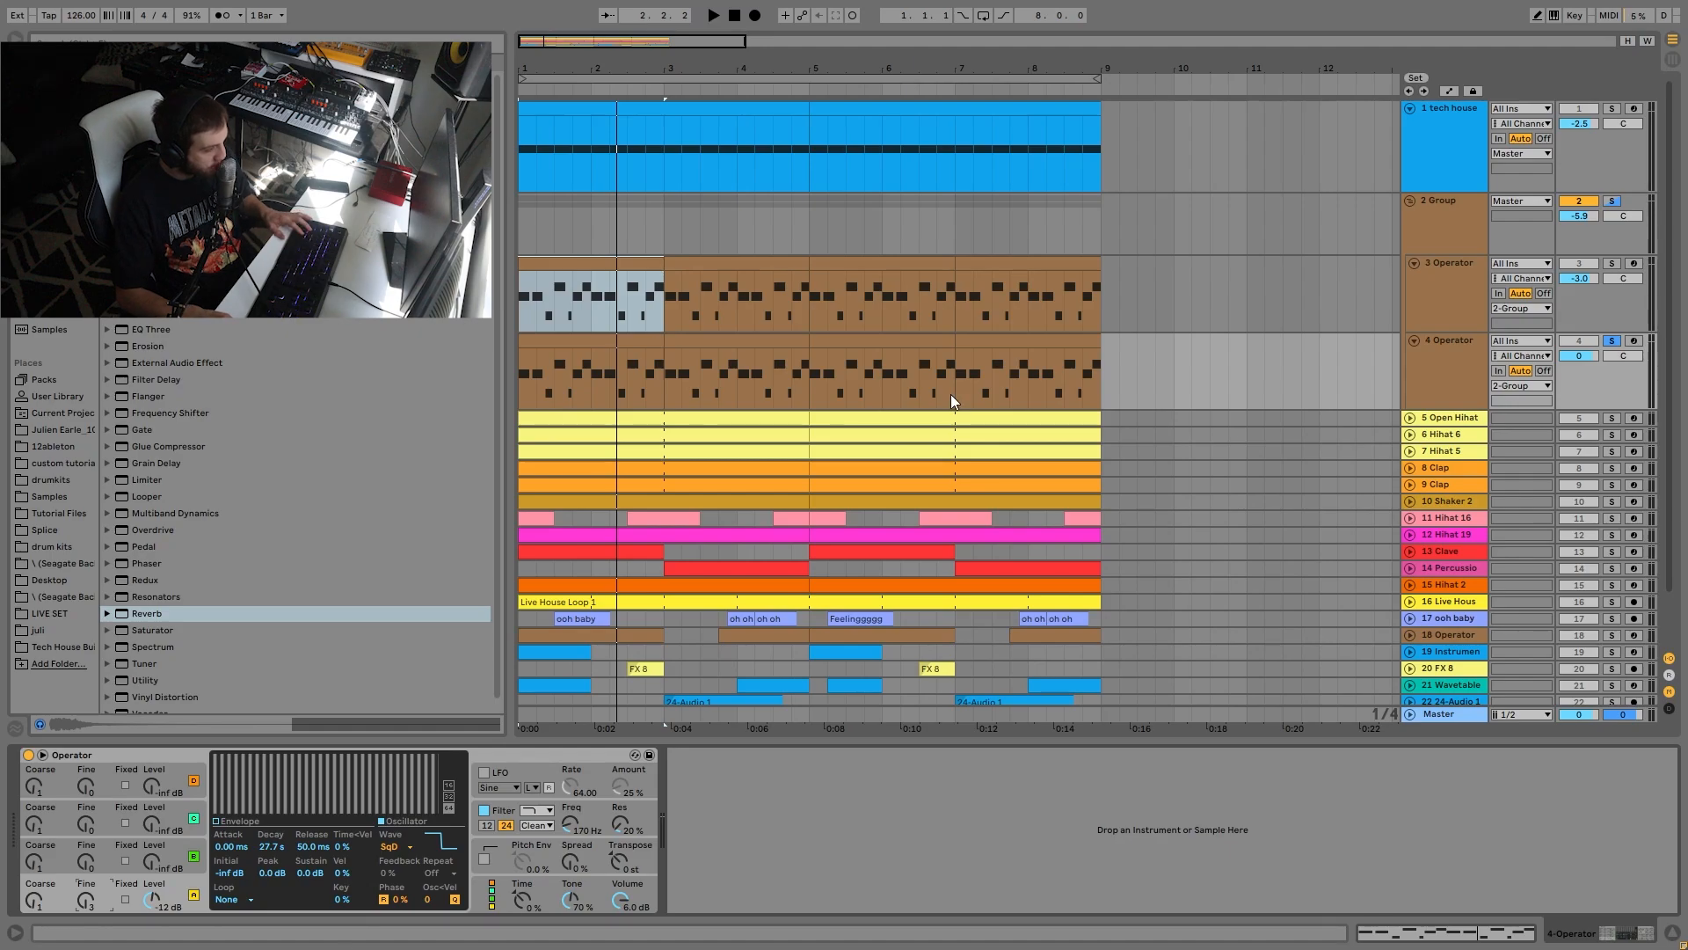
key(space)
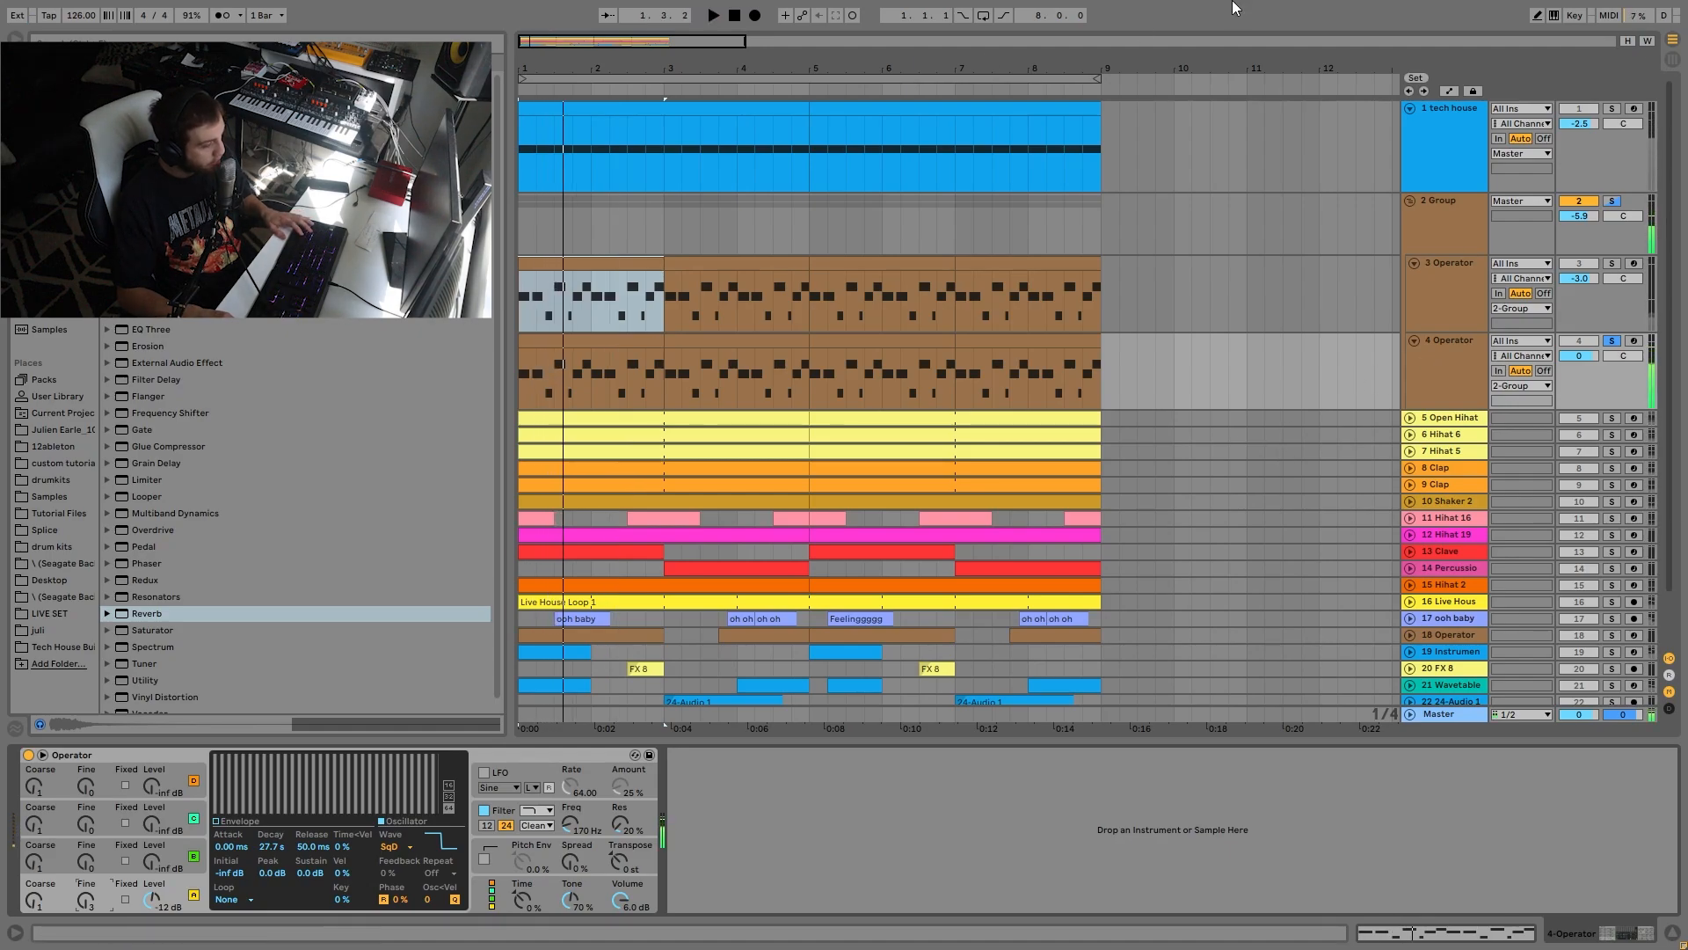
Solo the 3 Operator track, show its devices, and audition its sound.
click(1611, 263)
click(1421, 308)
key(space)
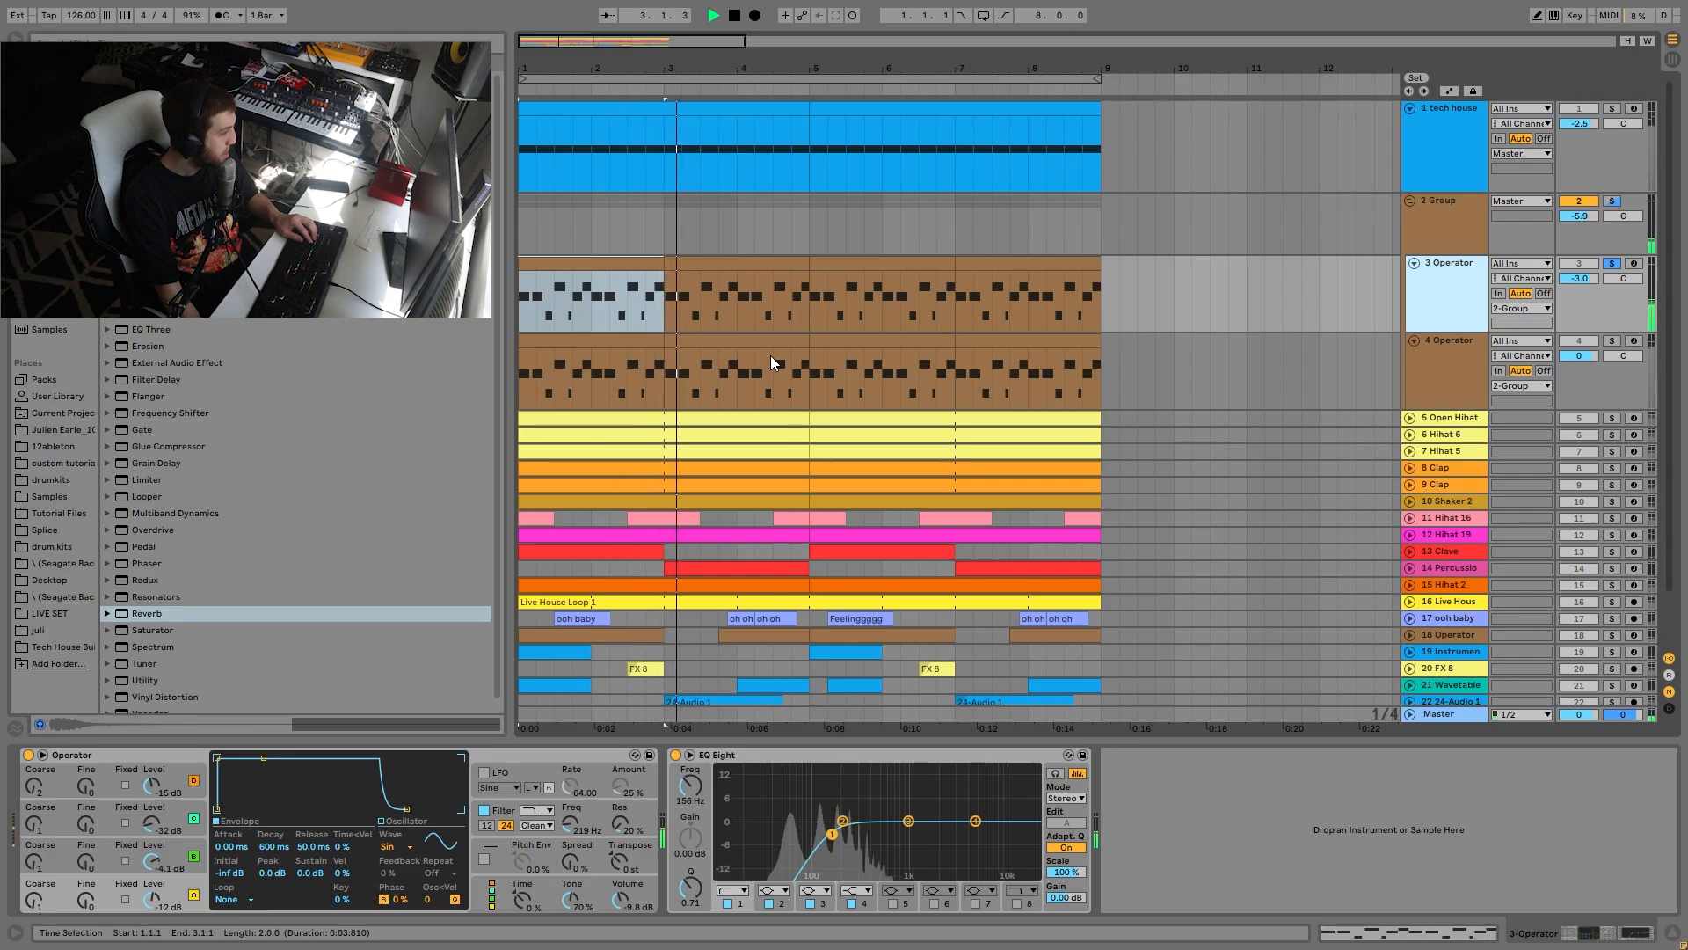
key(space)
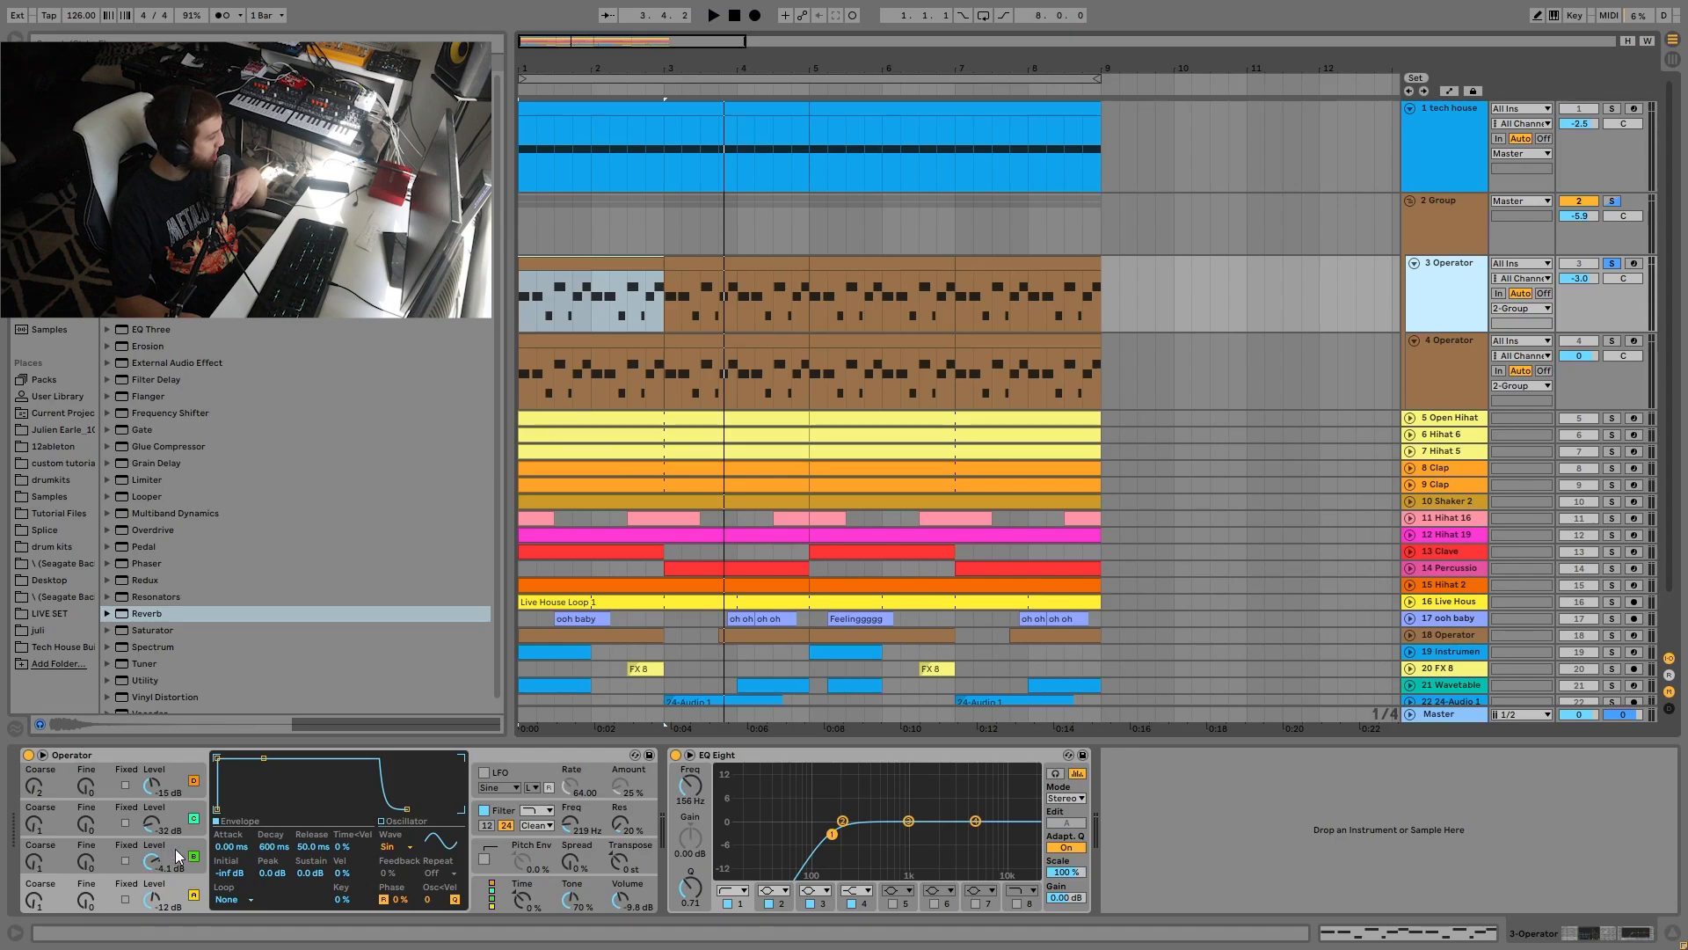
Examine the envelope settings of oscillators B, C and D in the 3 Operator synth.
click(156, 816)
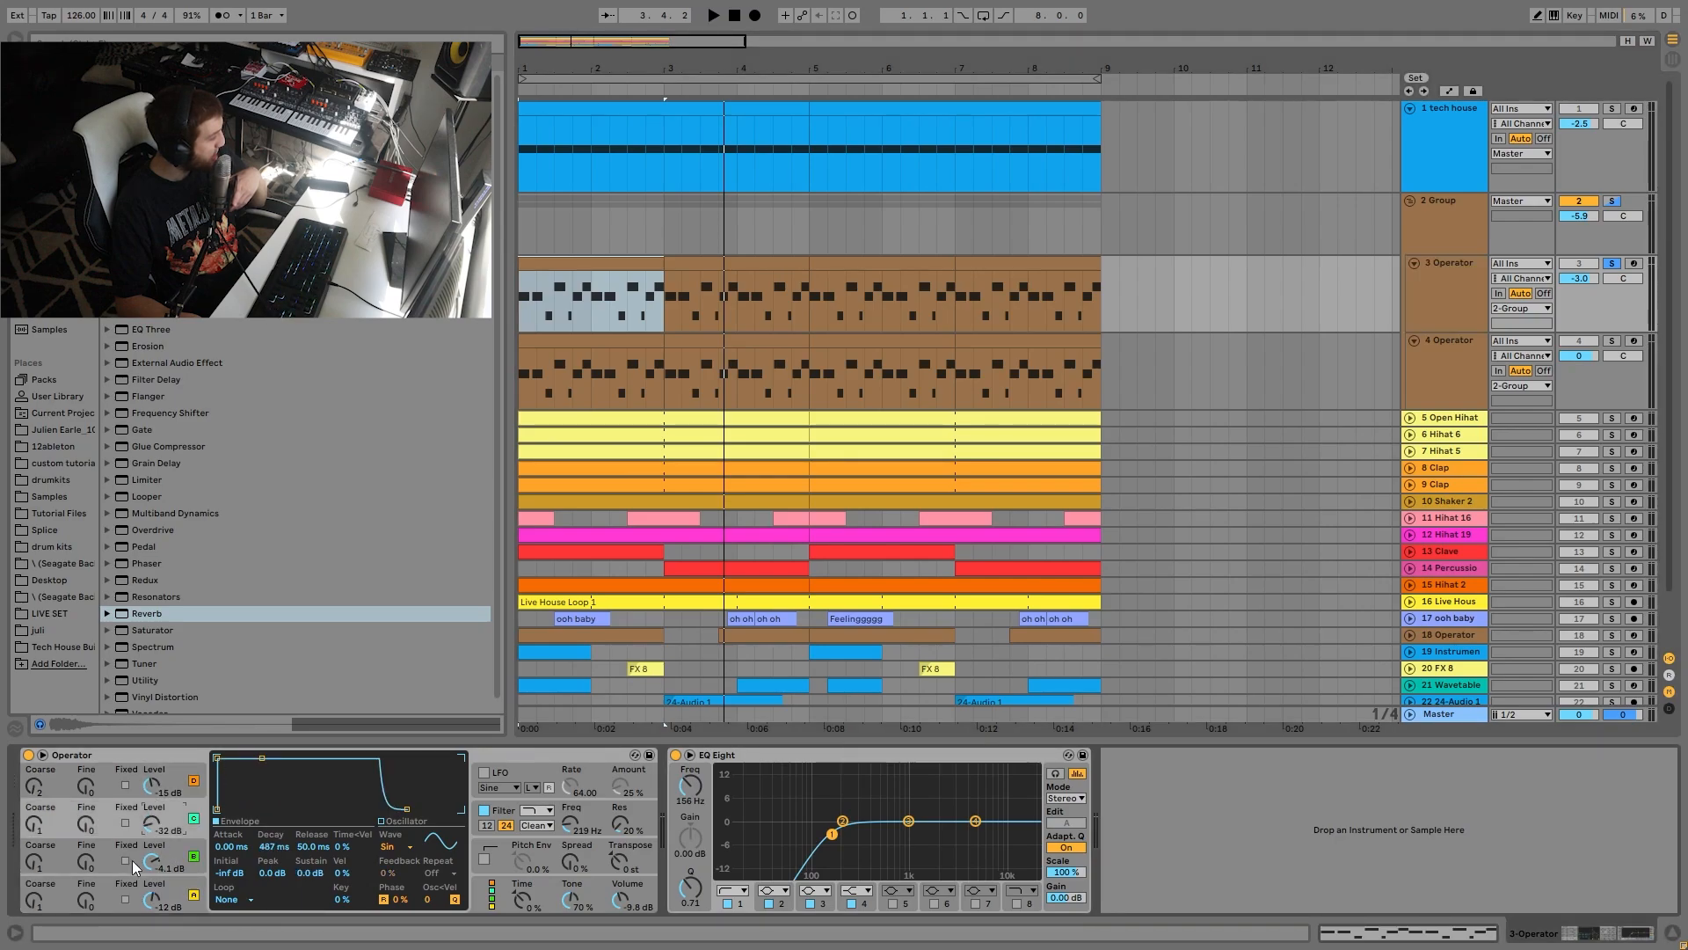
click(129, 794)
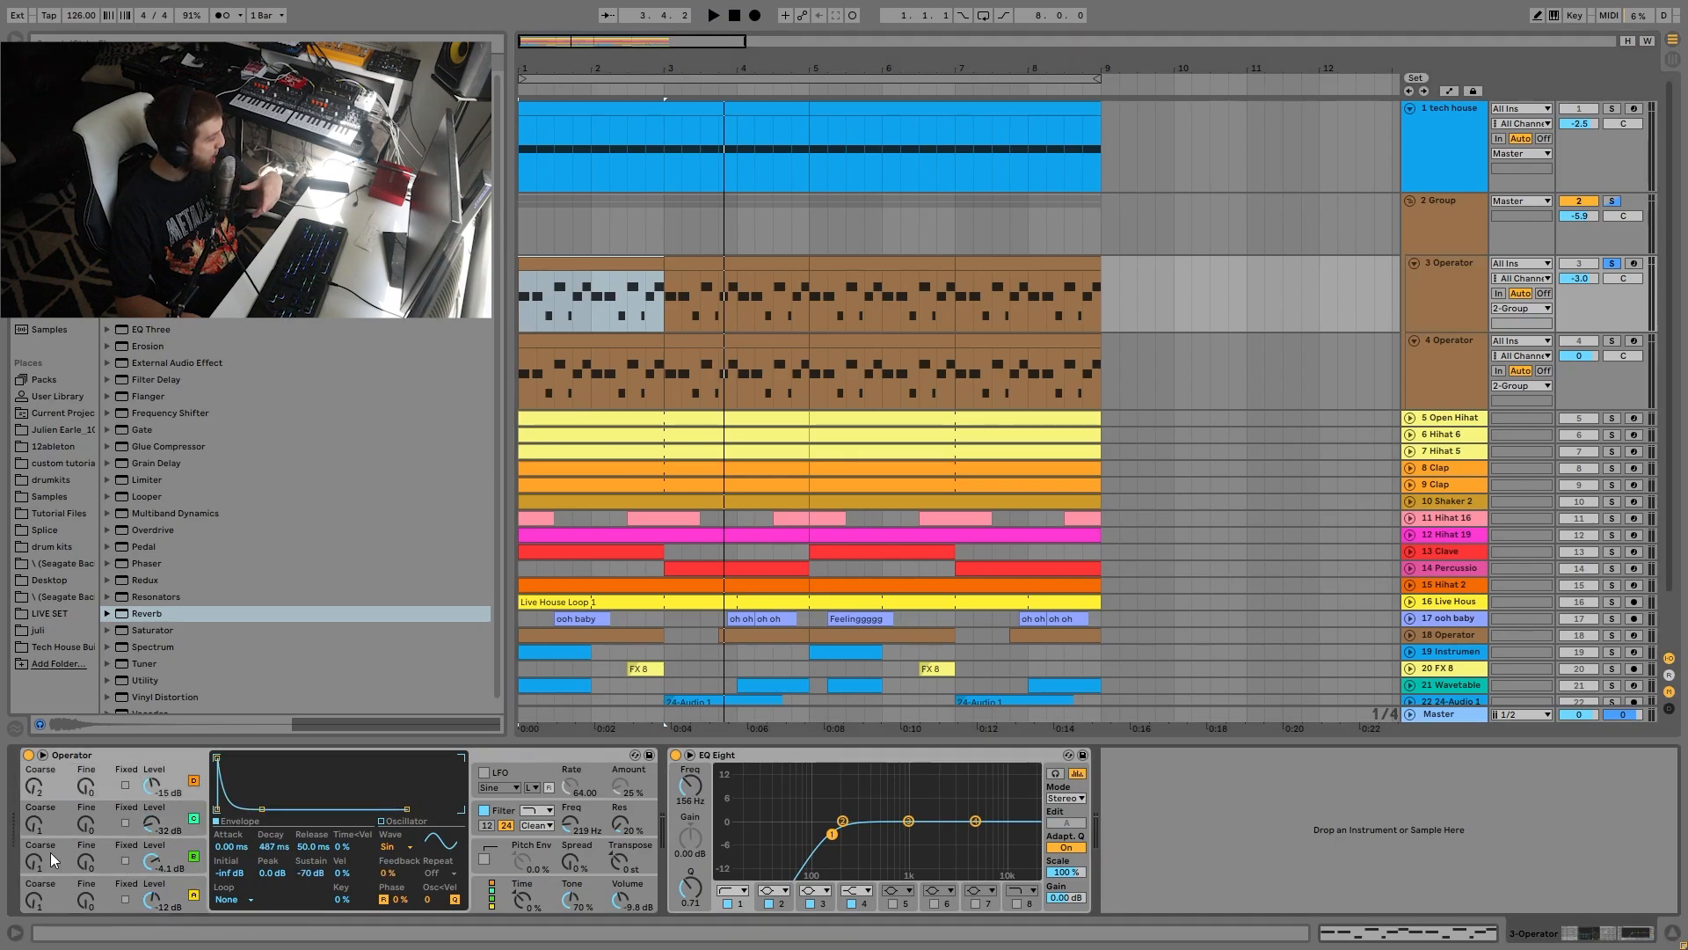
click(176, 855)
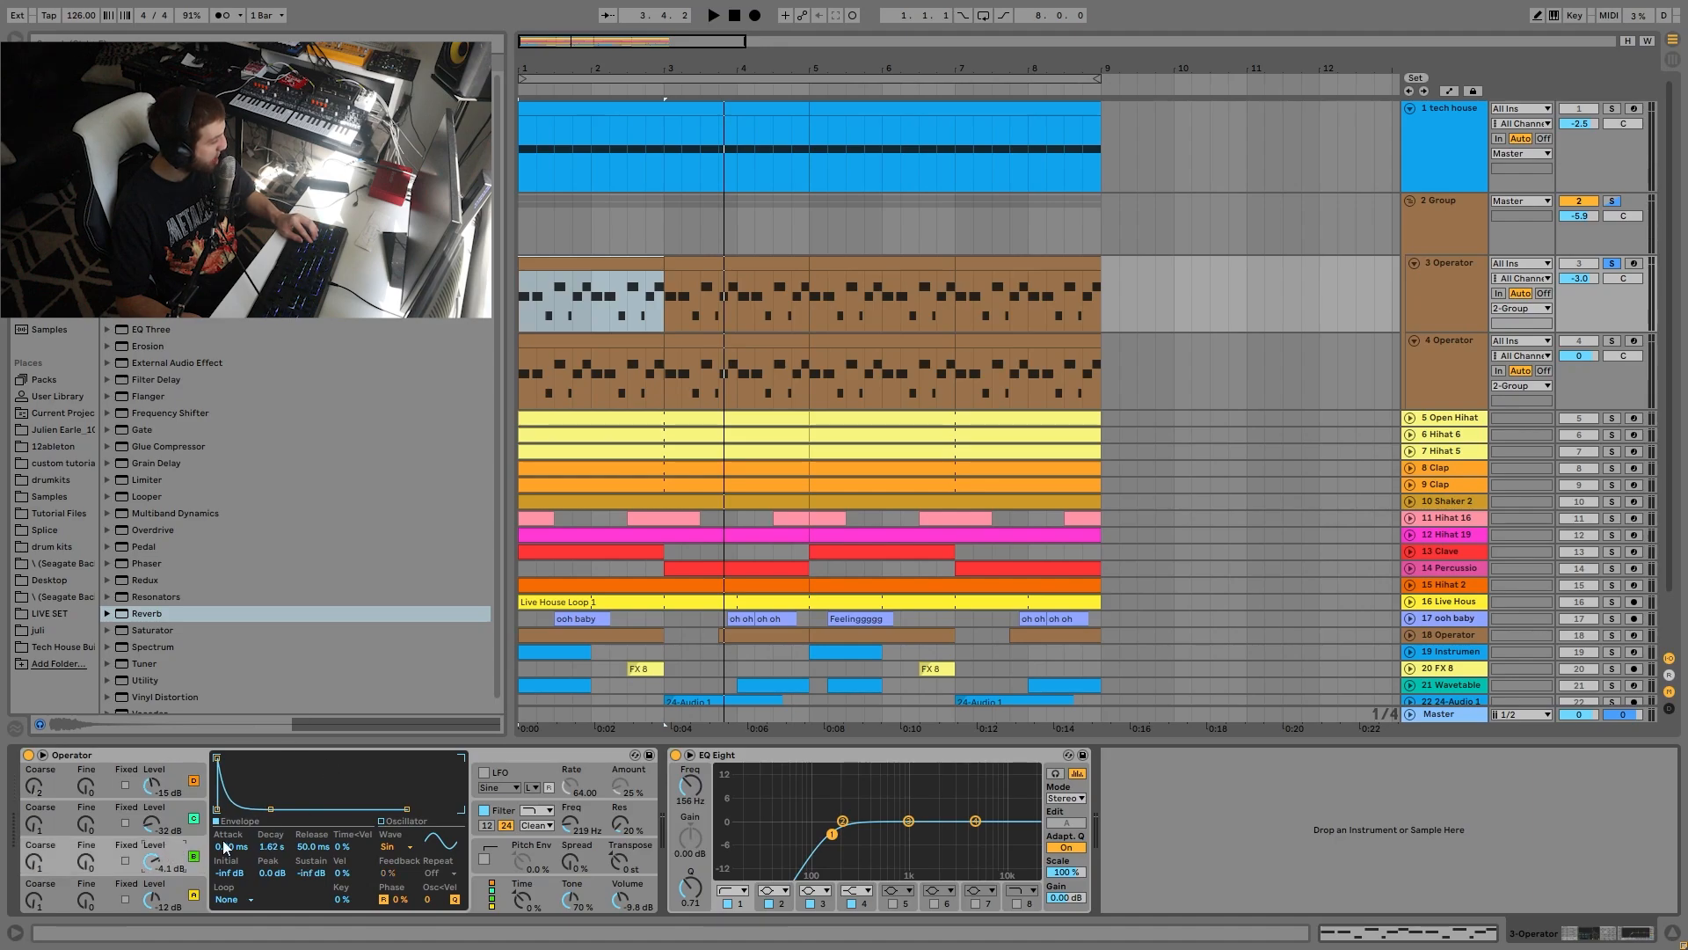
click(157, 816)
click(173, 788)
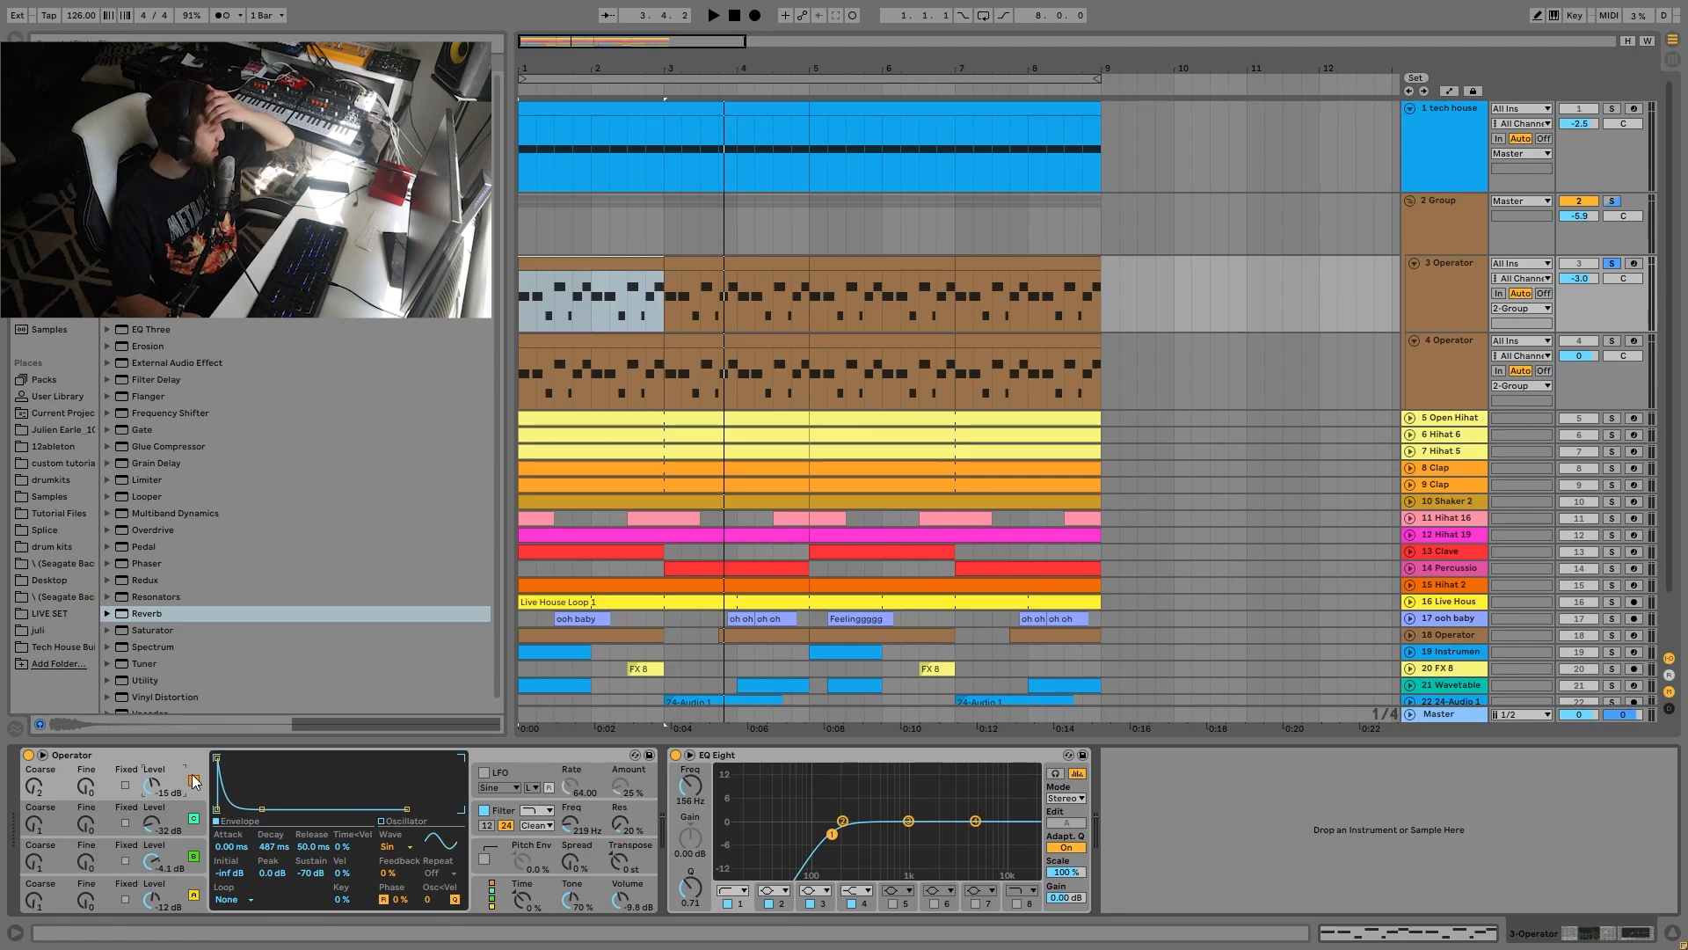
Play the soloed 3 Operator track while viewing its synth's filter envelope settings.
key(space)
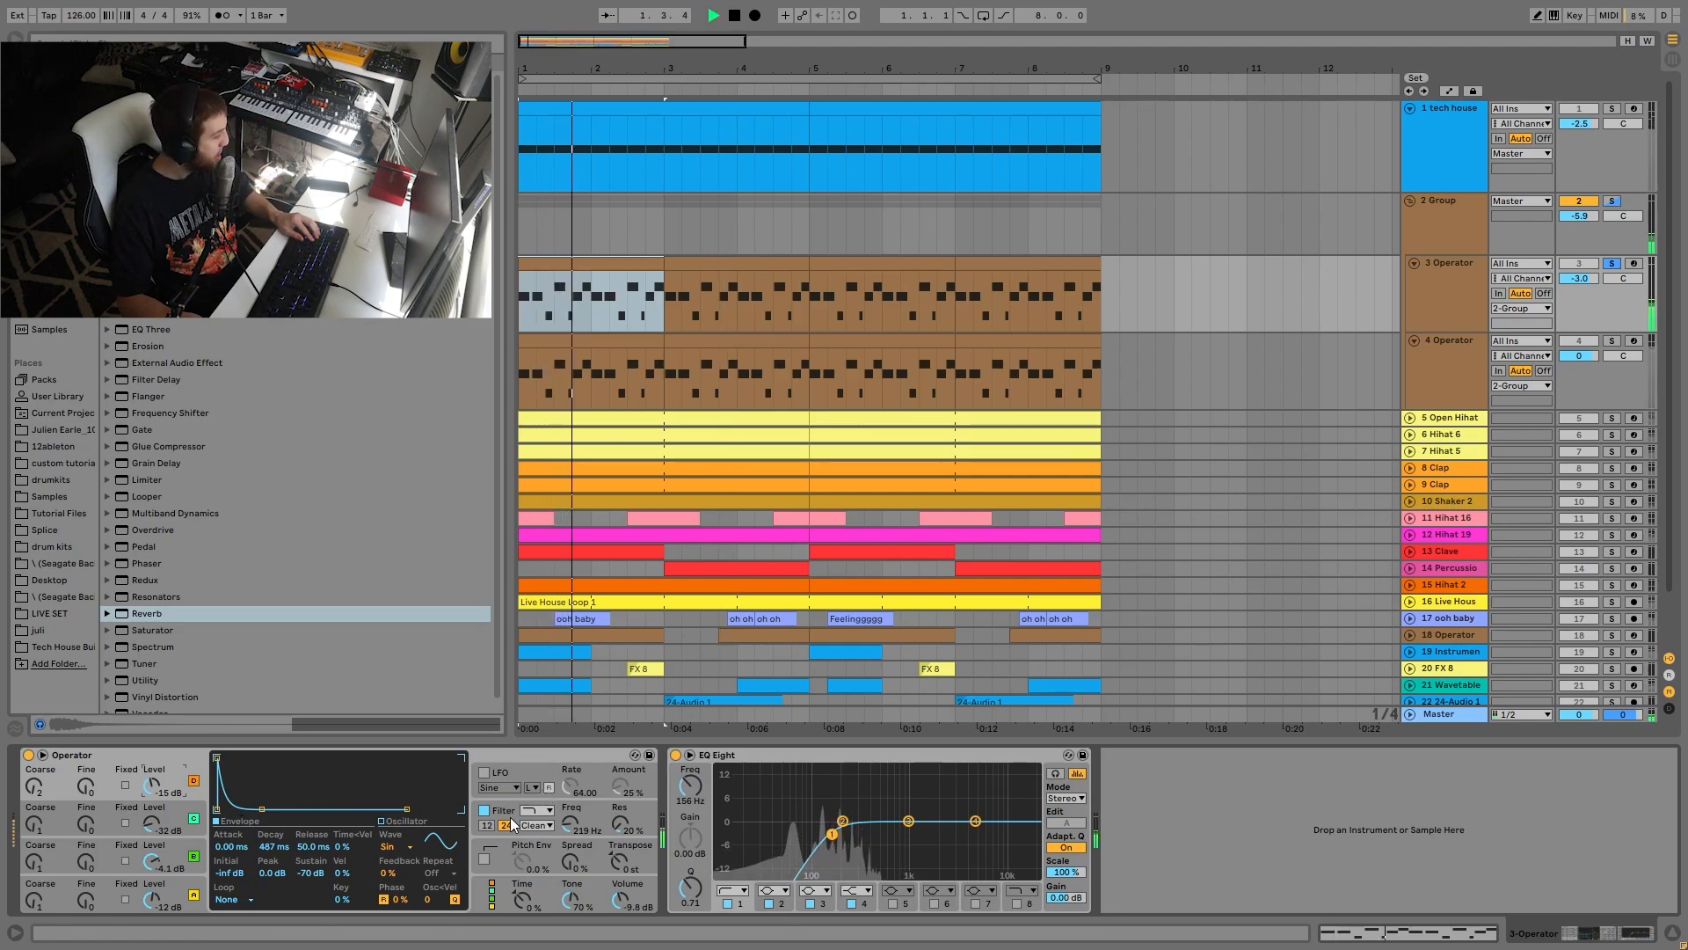
click(510, 816)
key(space)
key(space)
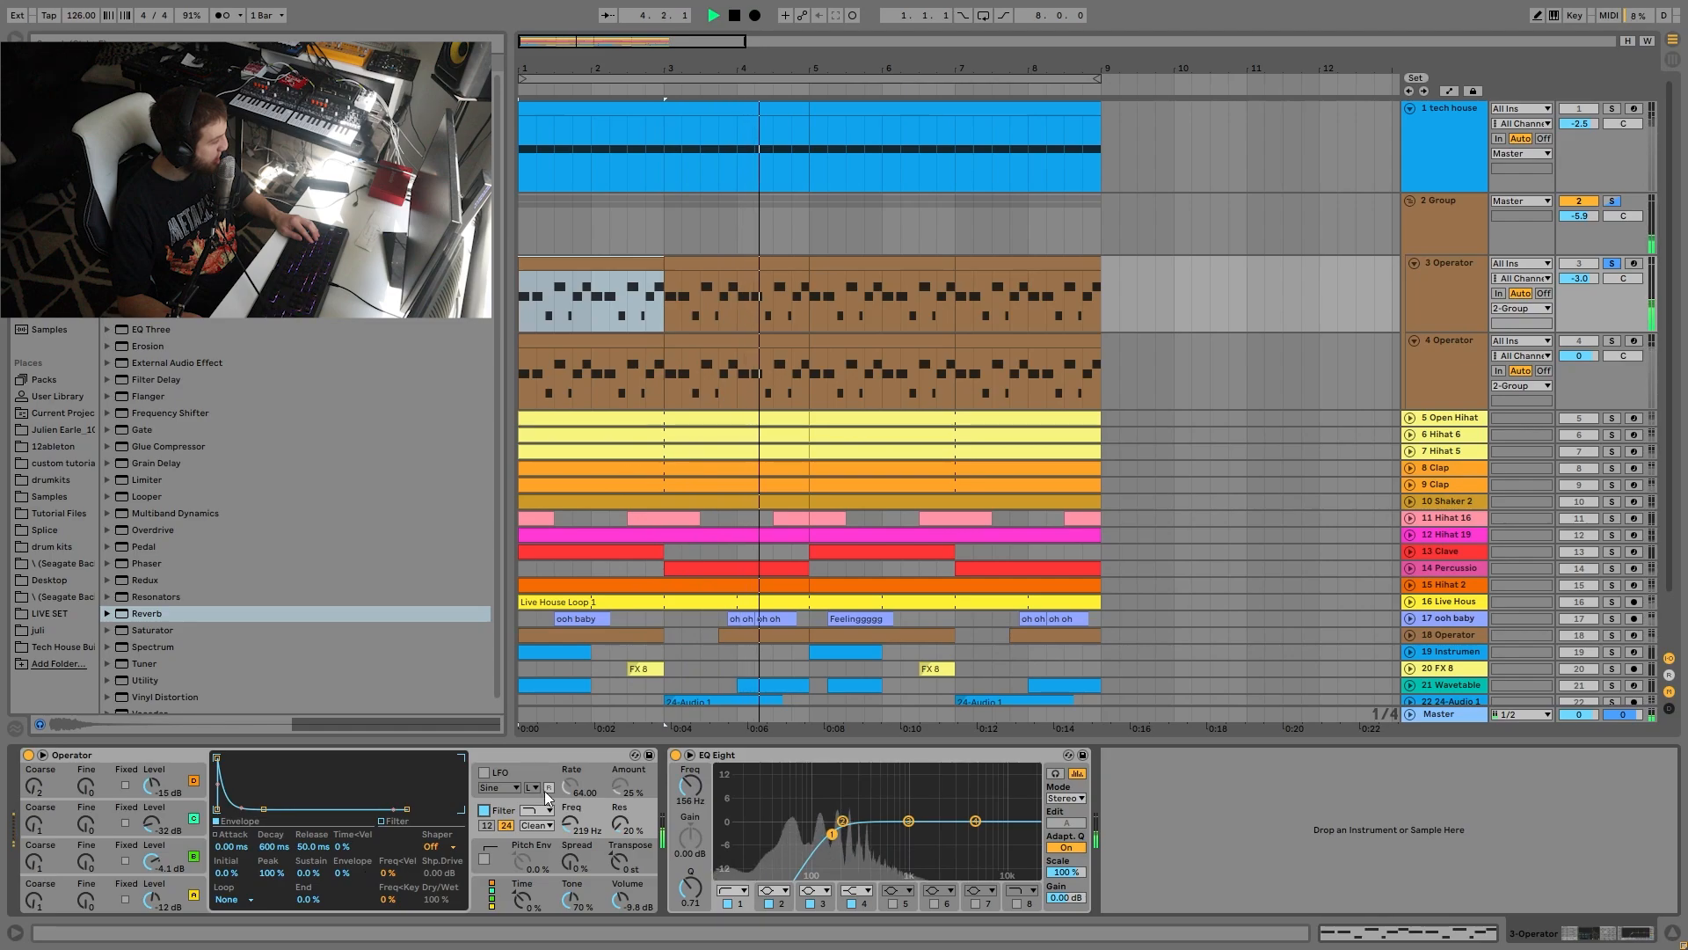
Unsolo the 3 Operator track and toggle its activation to compare the bass group with and without that layer.
click(1612, 263)
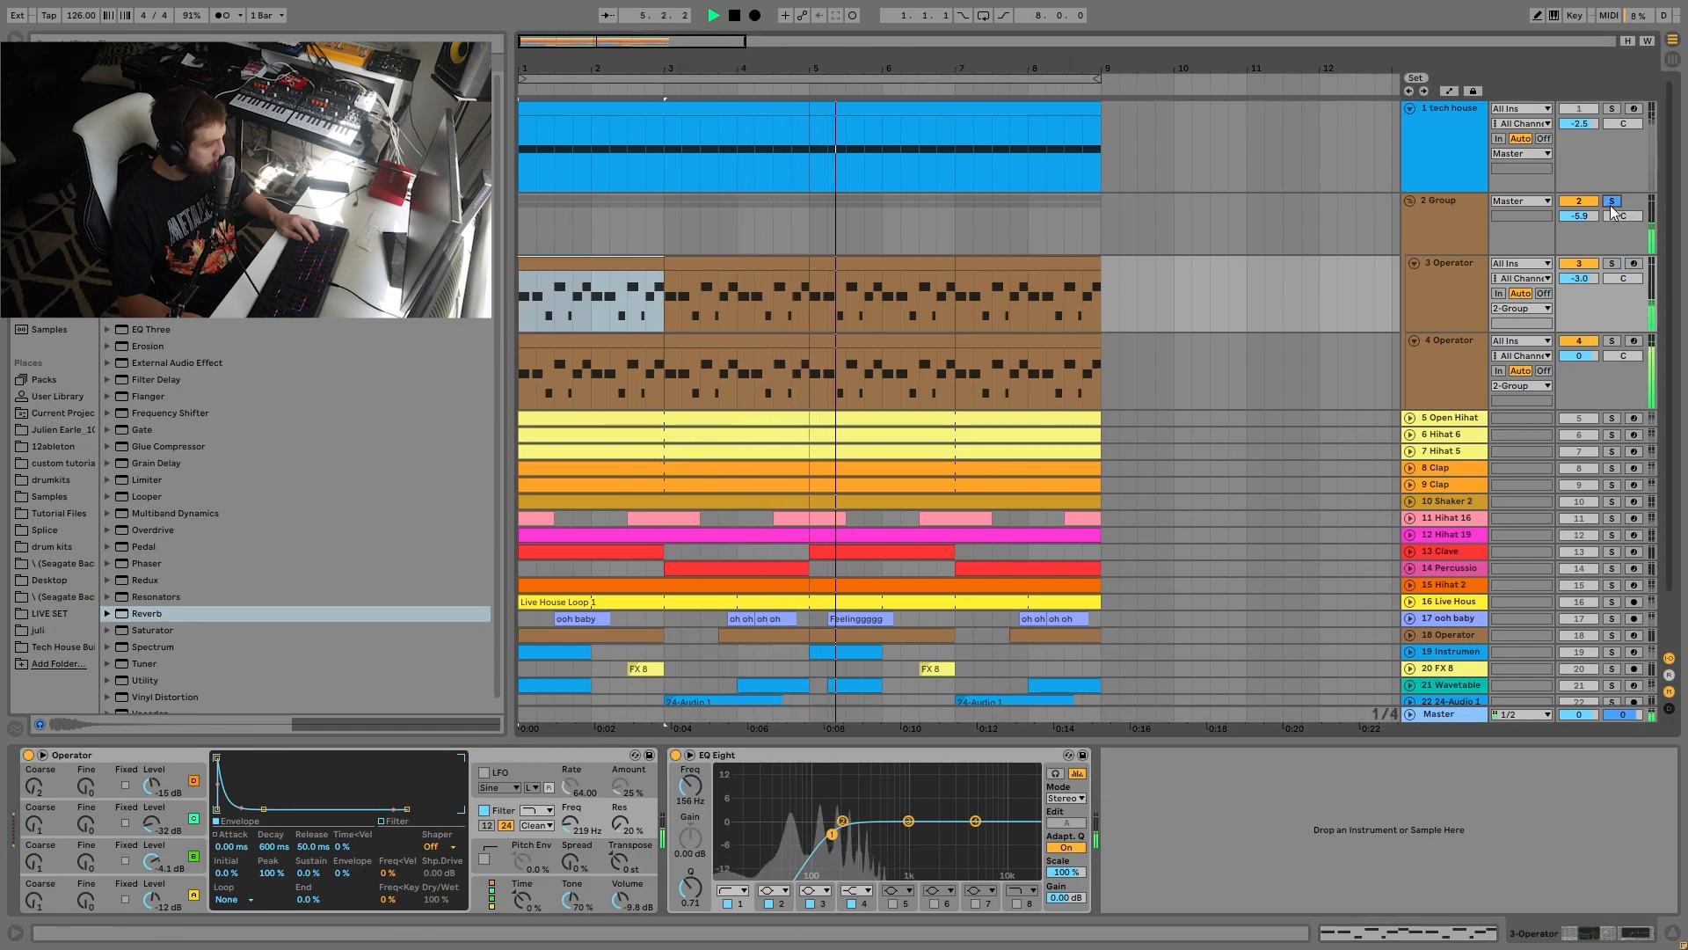
click(1579, 263)
key(space)
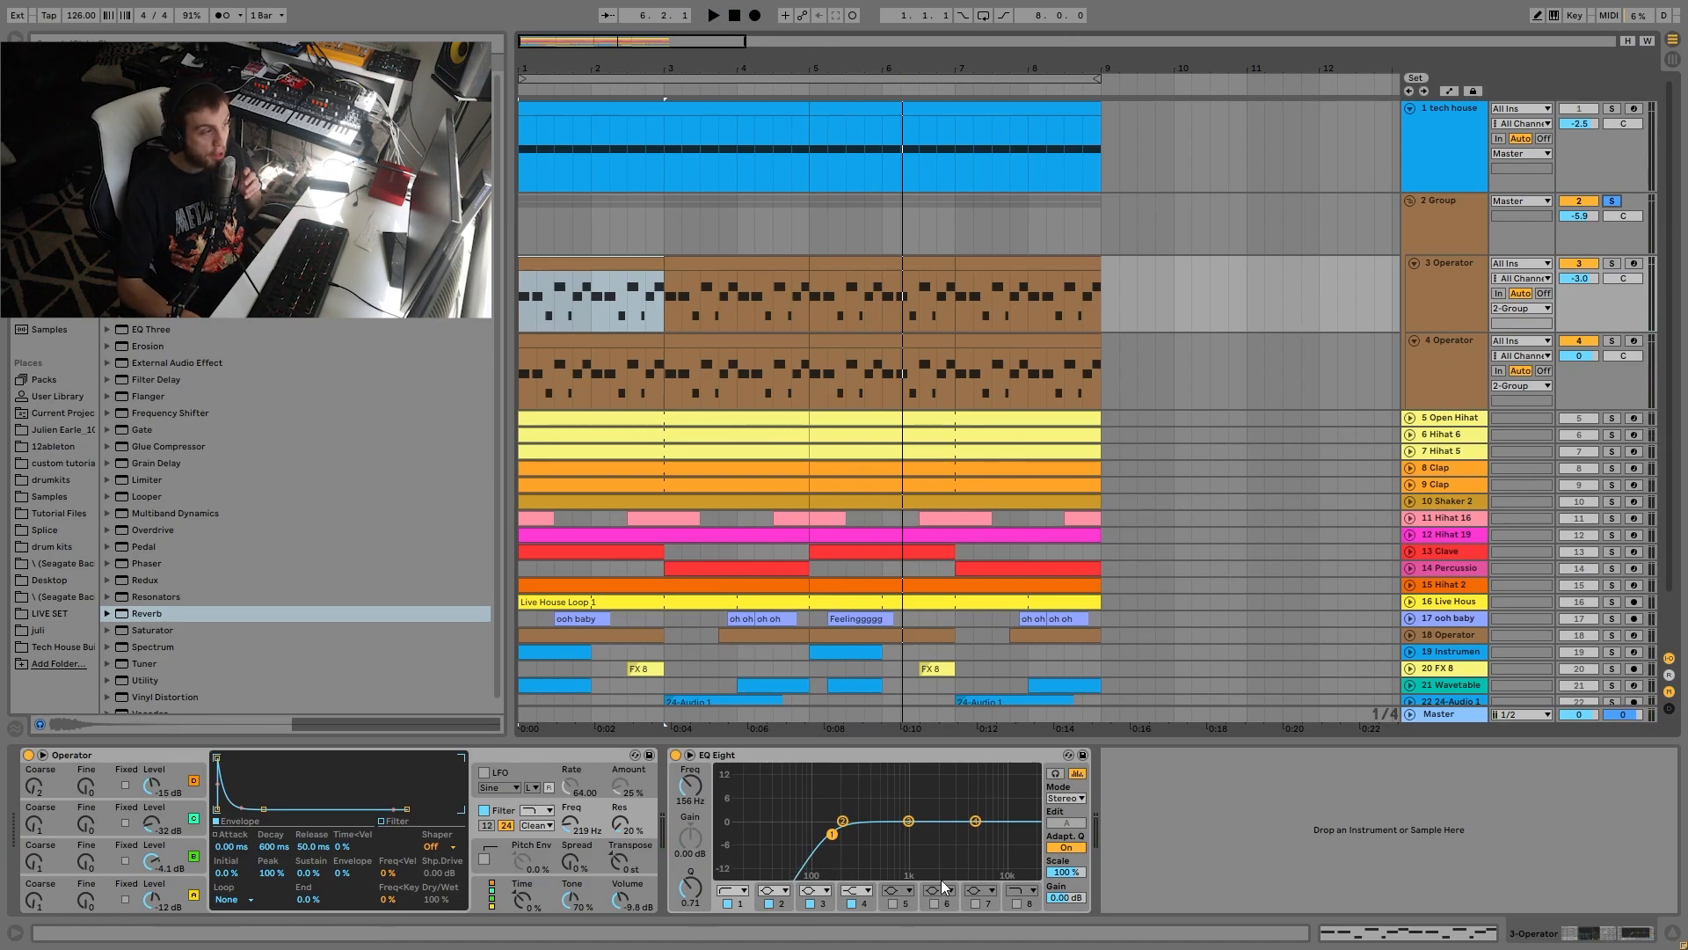
click(1588, 264)
key(space)
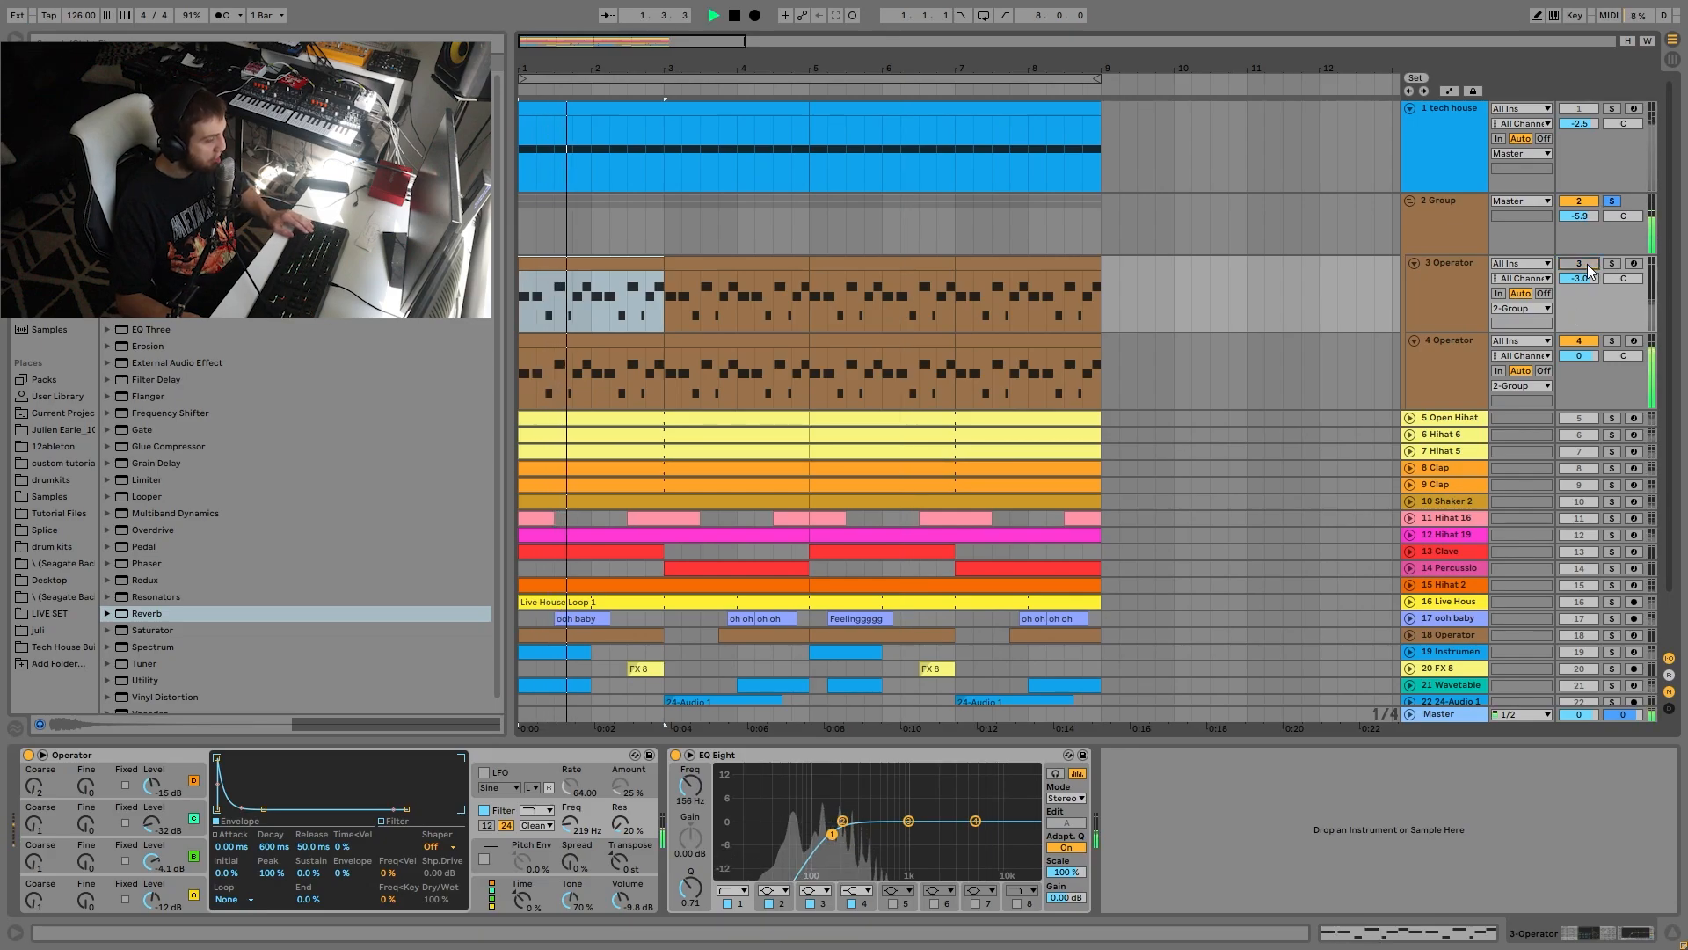
key(space)
Reactivate the 3 Operator track and set its volume to -2.5 dB during playback.
click(1580, 264)
key(space)
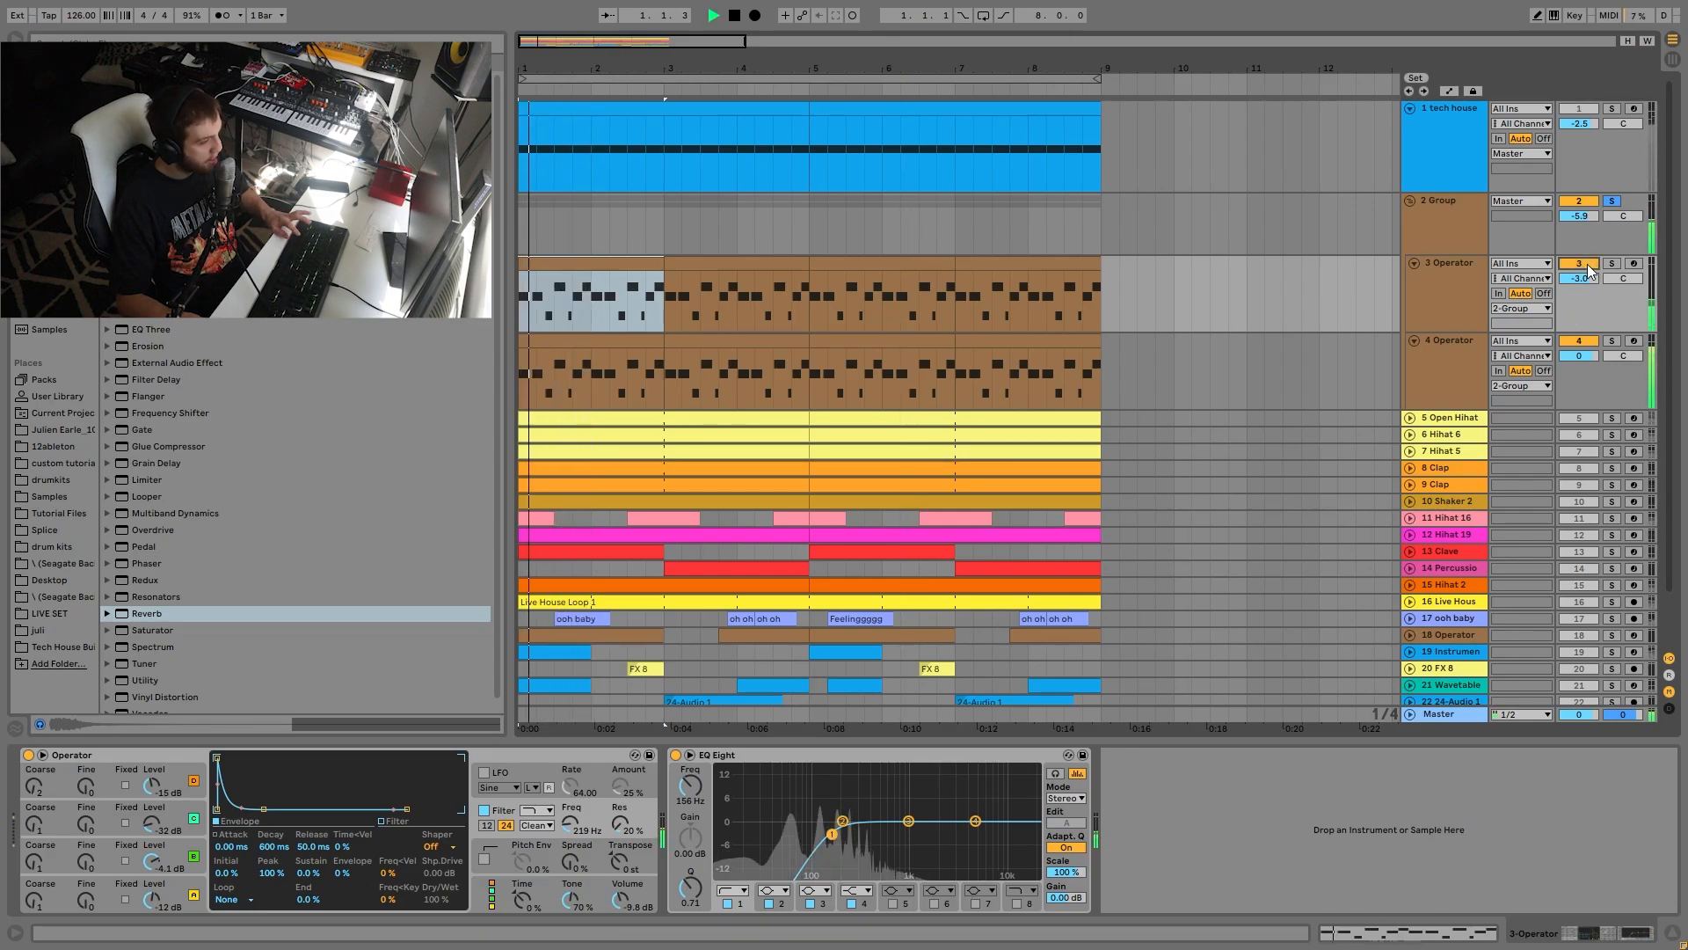
drag(1593, 282, 1577, 277)
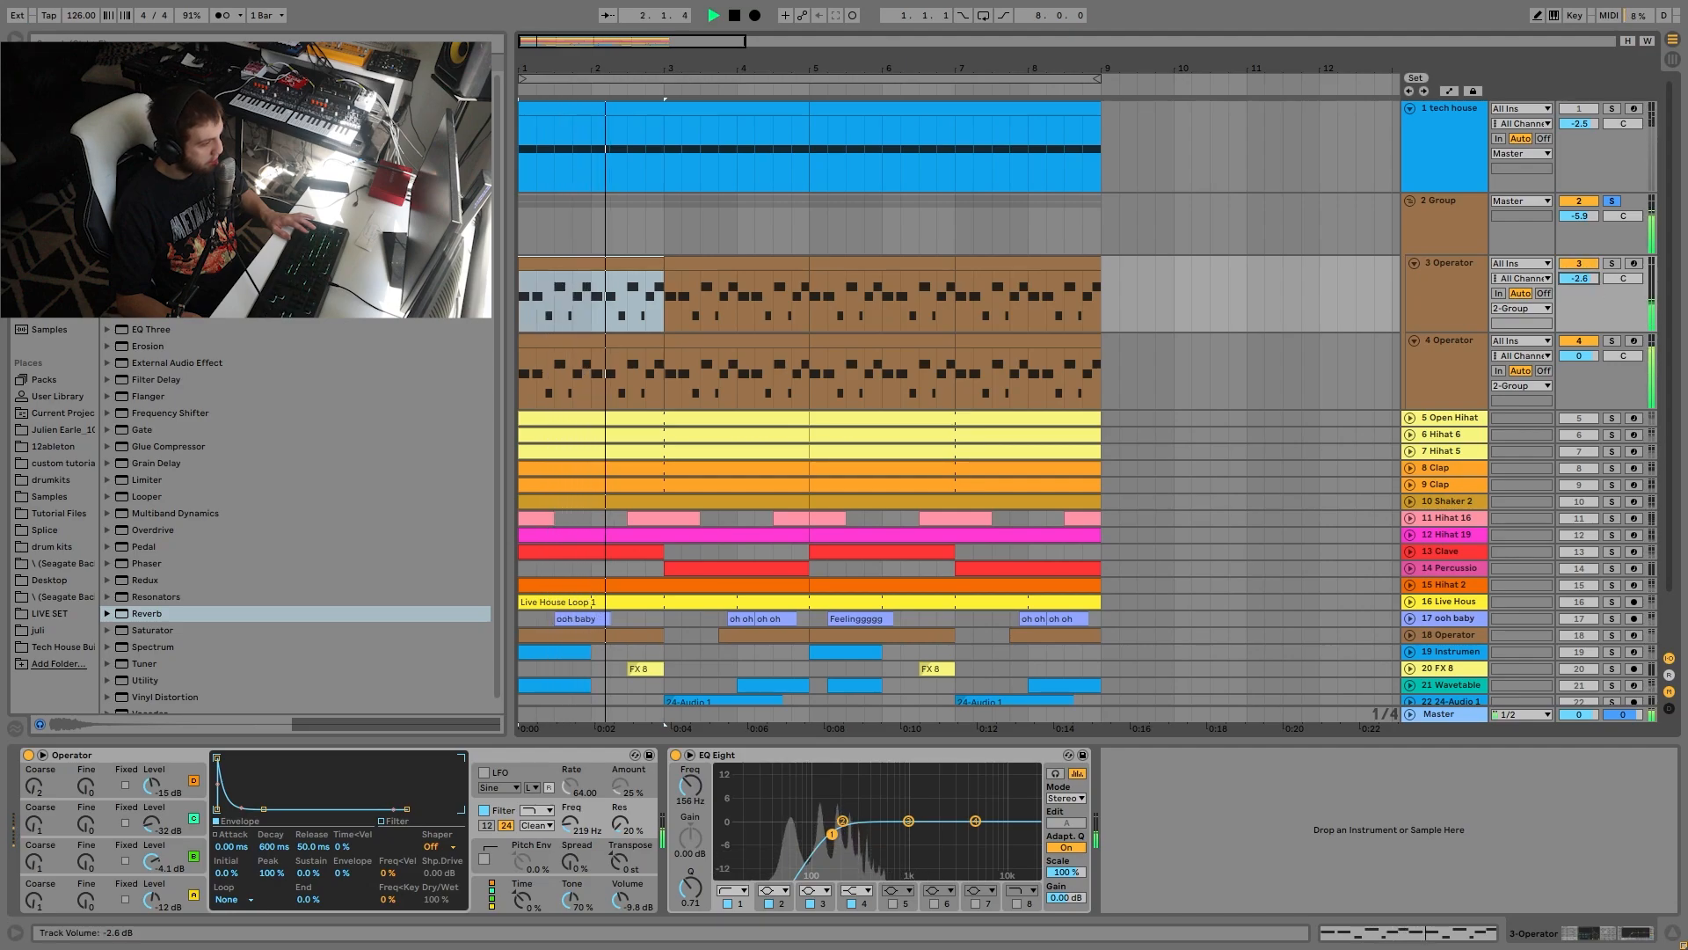
key(space)
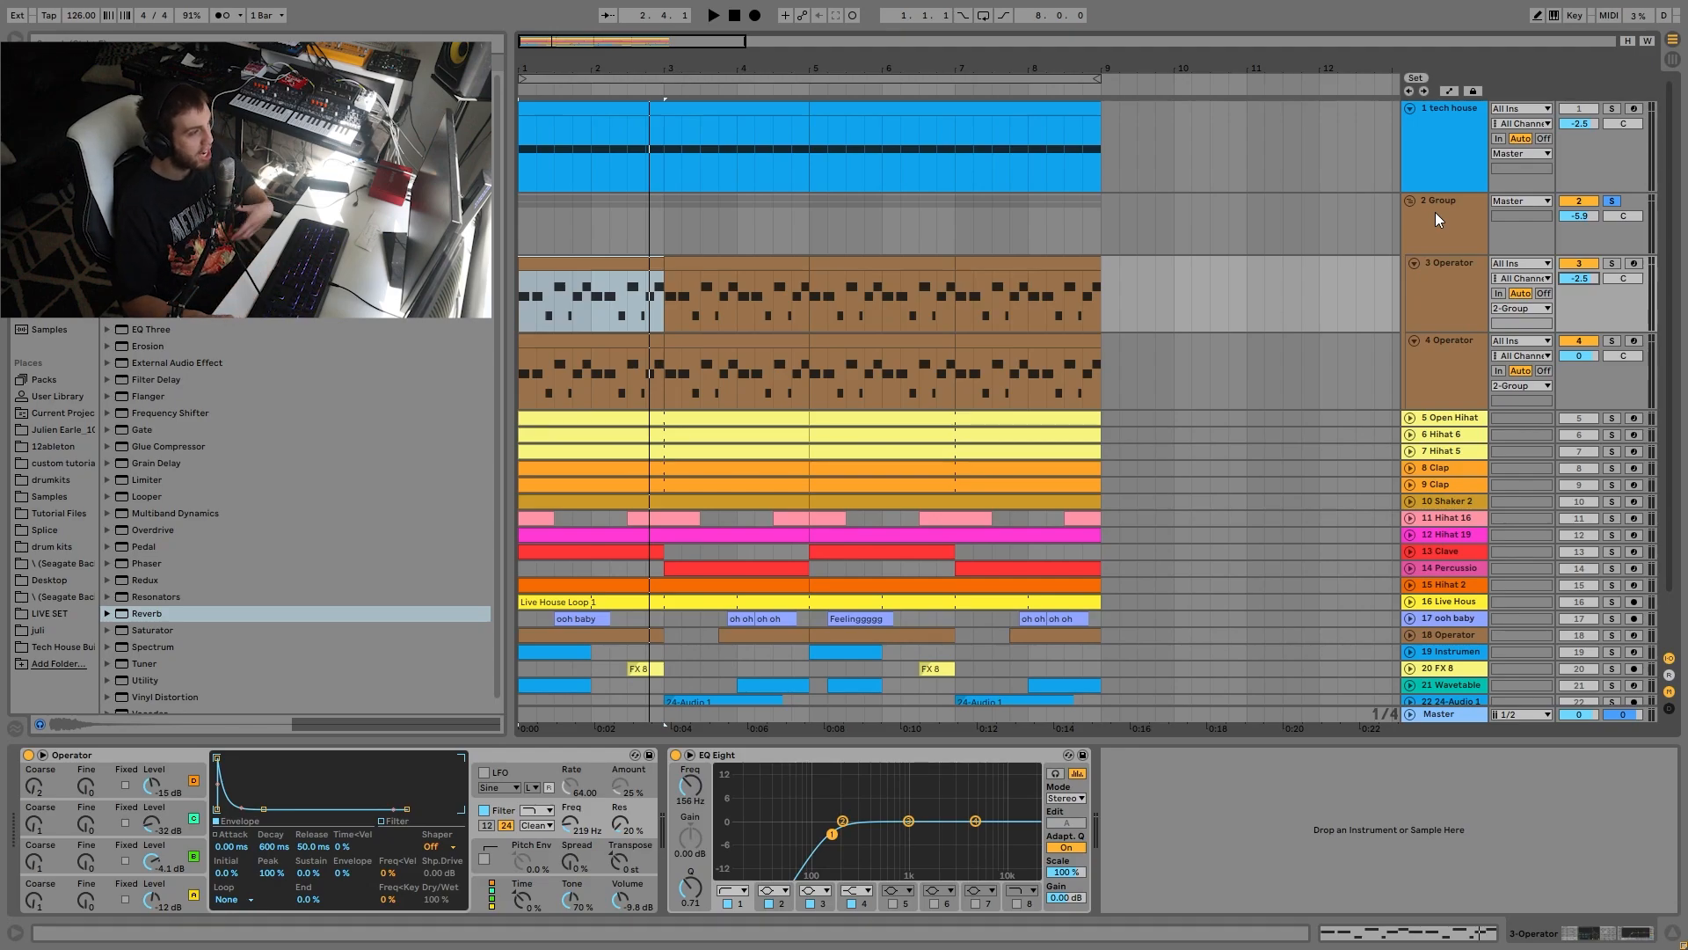
Compare the devices on the 4 Operator and 3 Operator tracks and audition both layers from the first clip.
click(1407, 392)
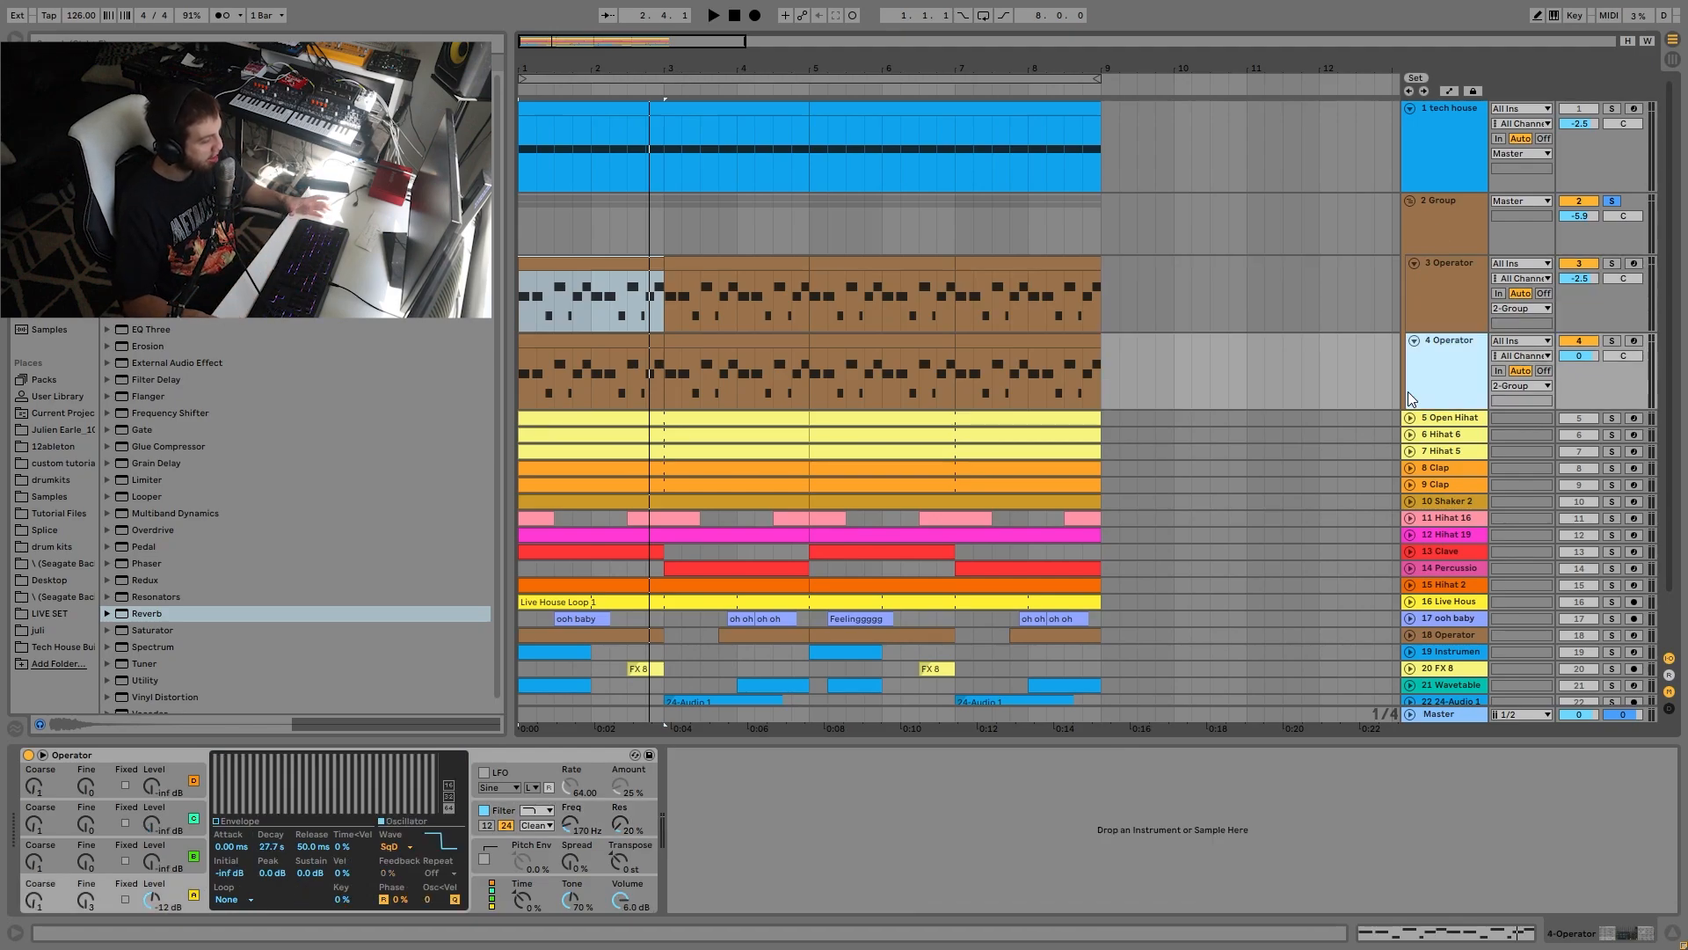
click(1385, 267)
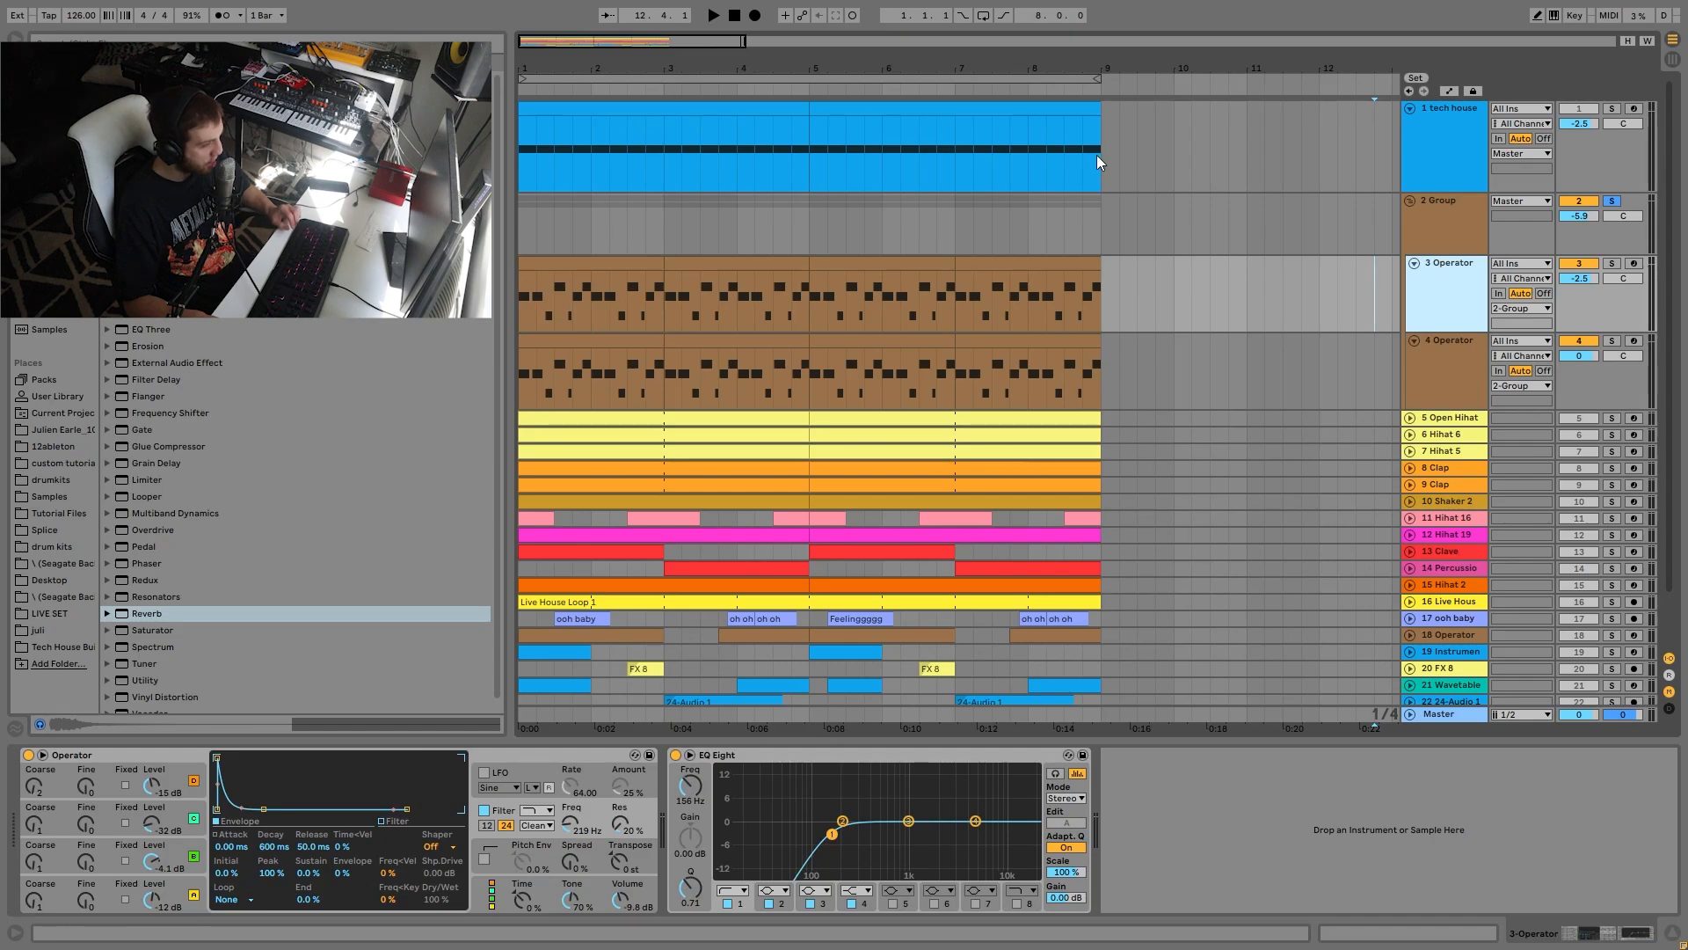
click(568, 261)
key(space)
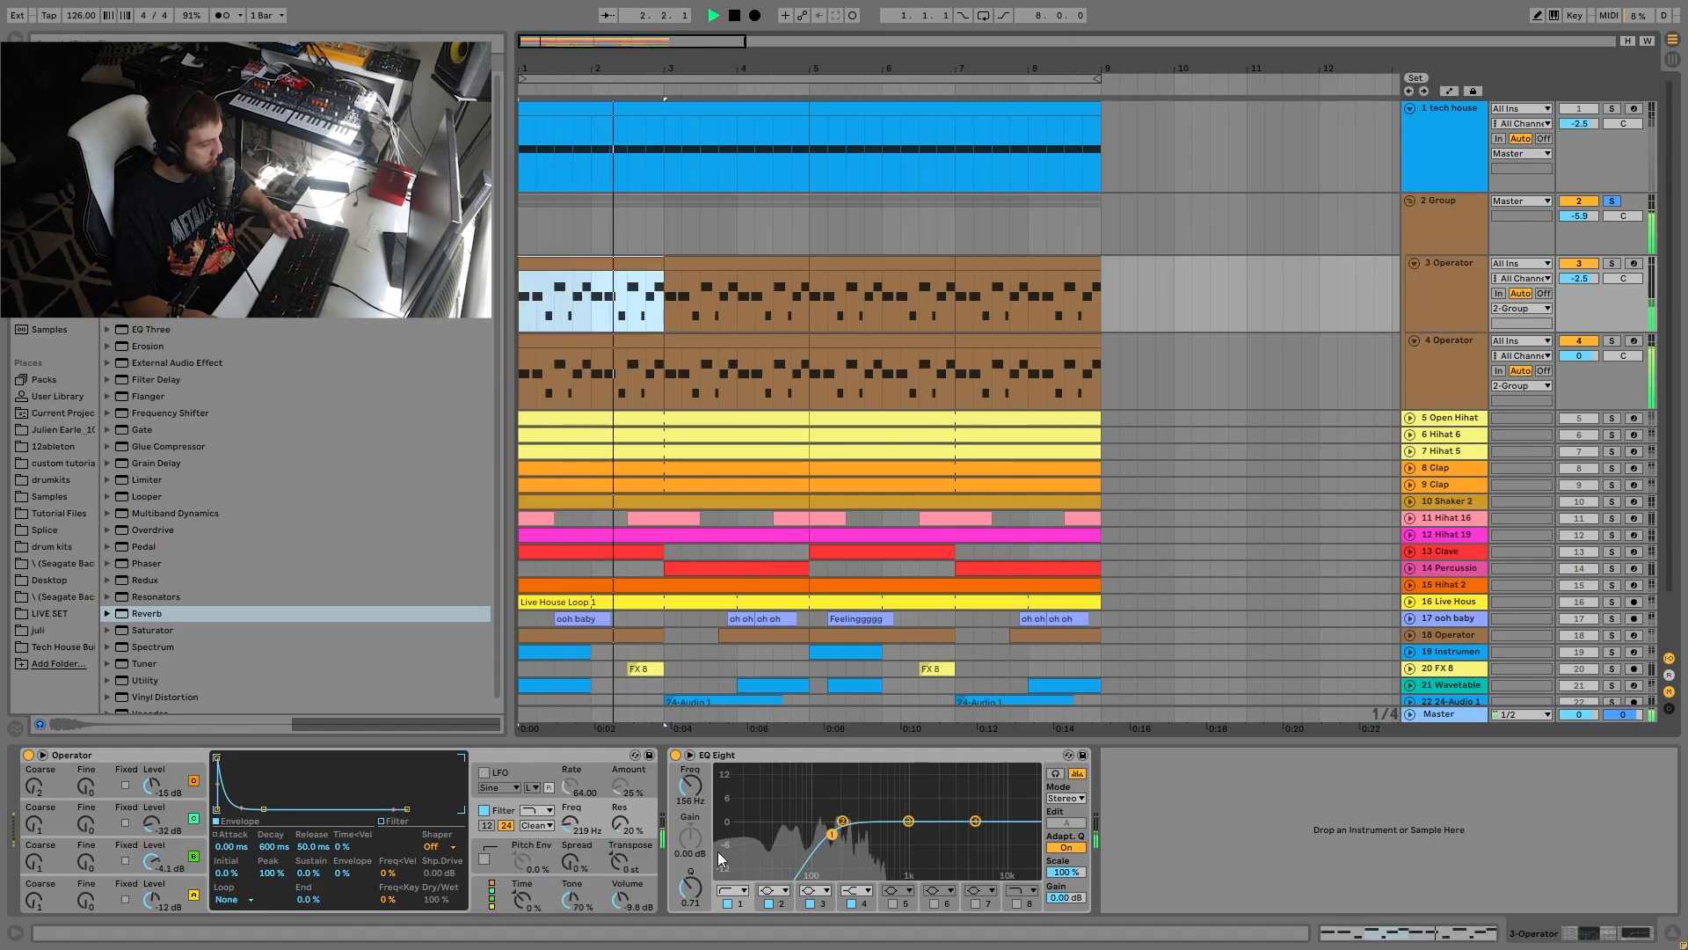
key(space)
Try a much higher filter frequency on the 3 Operator synth during playback and undo the change.
drag(571, 825, 571, 761)
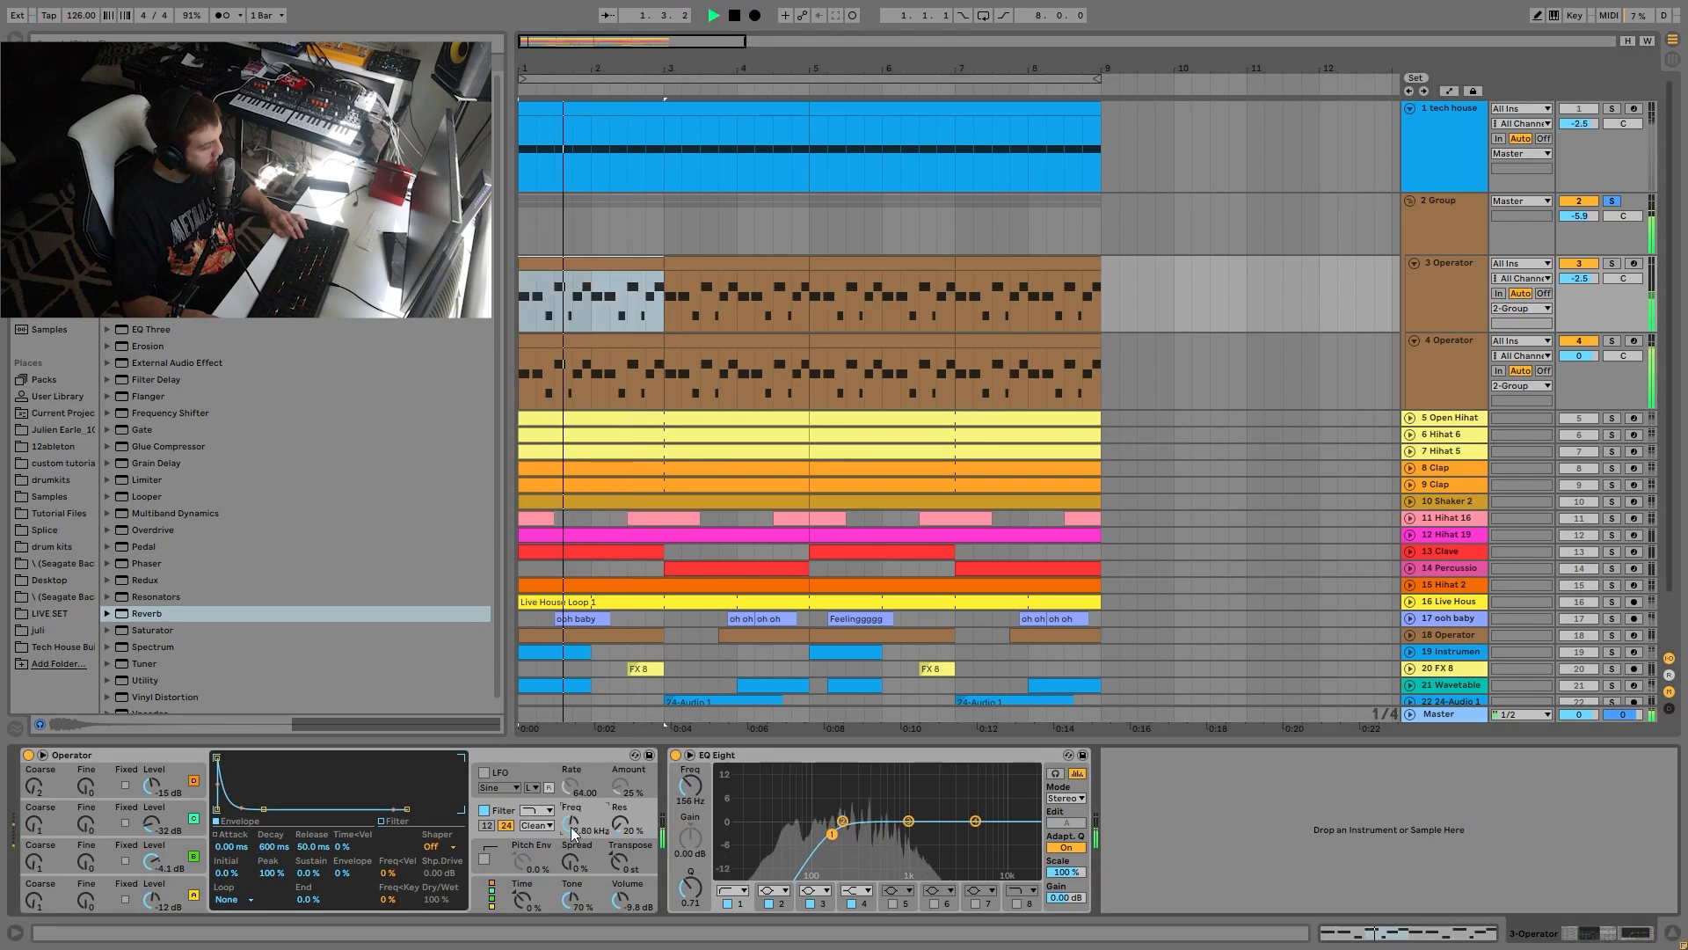
key(space)
key(ctrl+z)
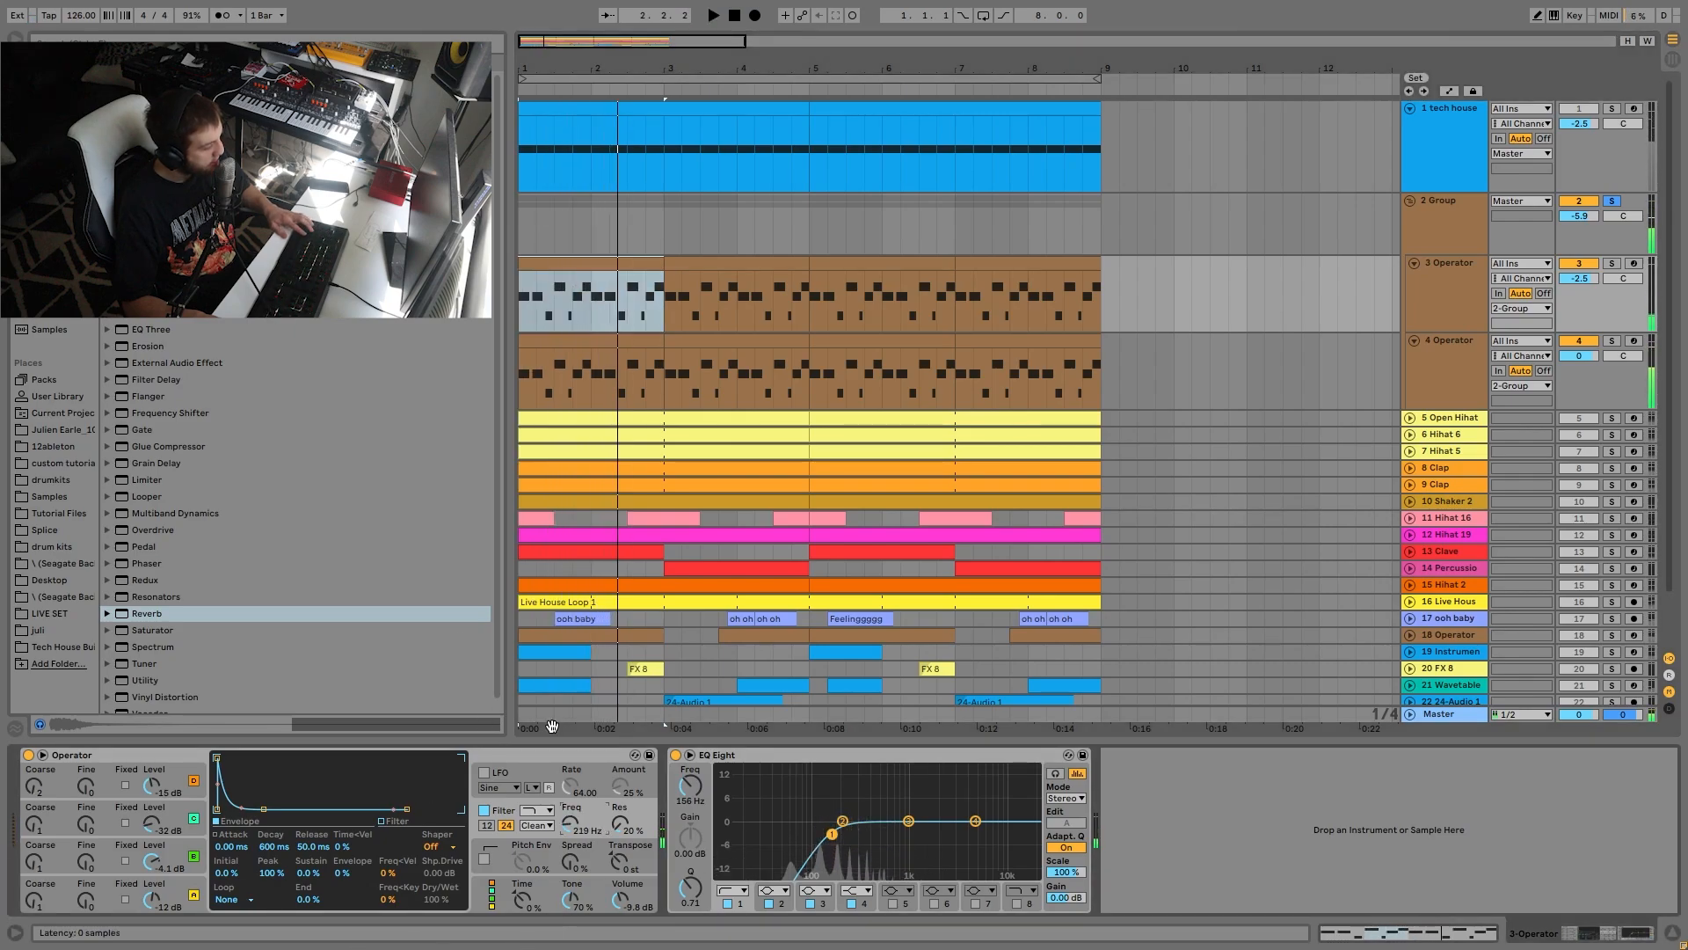
Play the layered bass again and show the 2 Group track's Compressor and Auto Filter.
key(space)
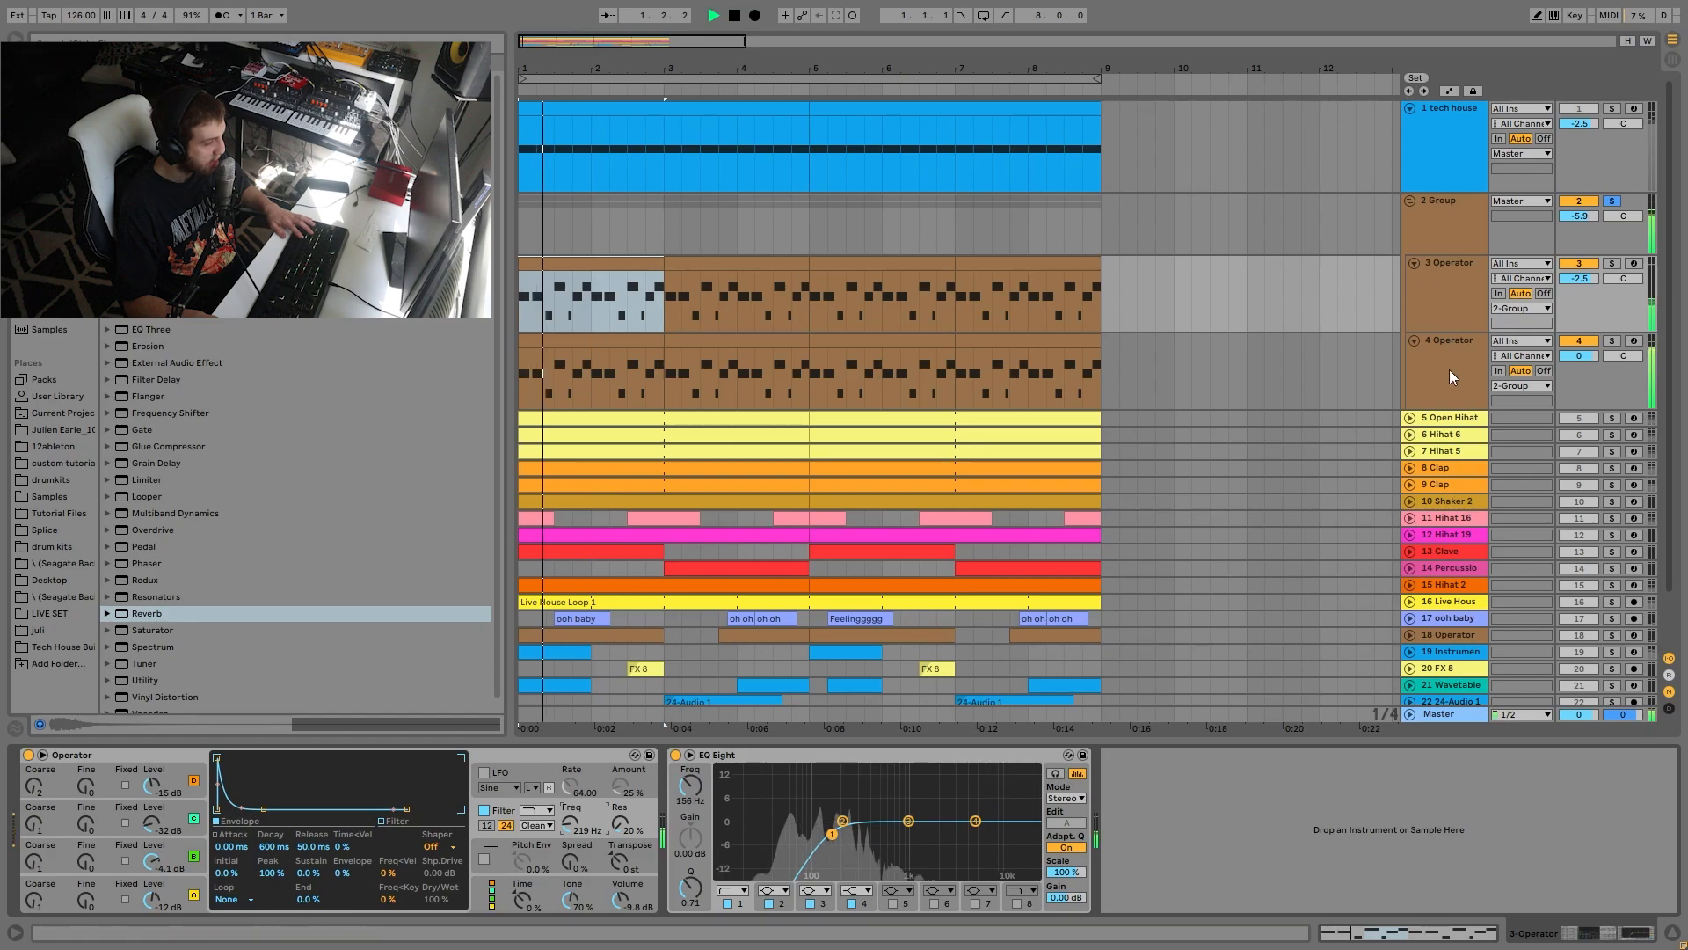
click(1438, 244)
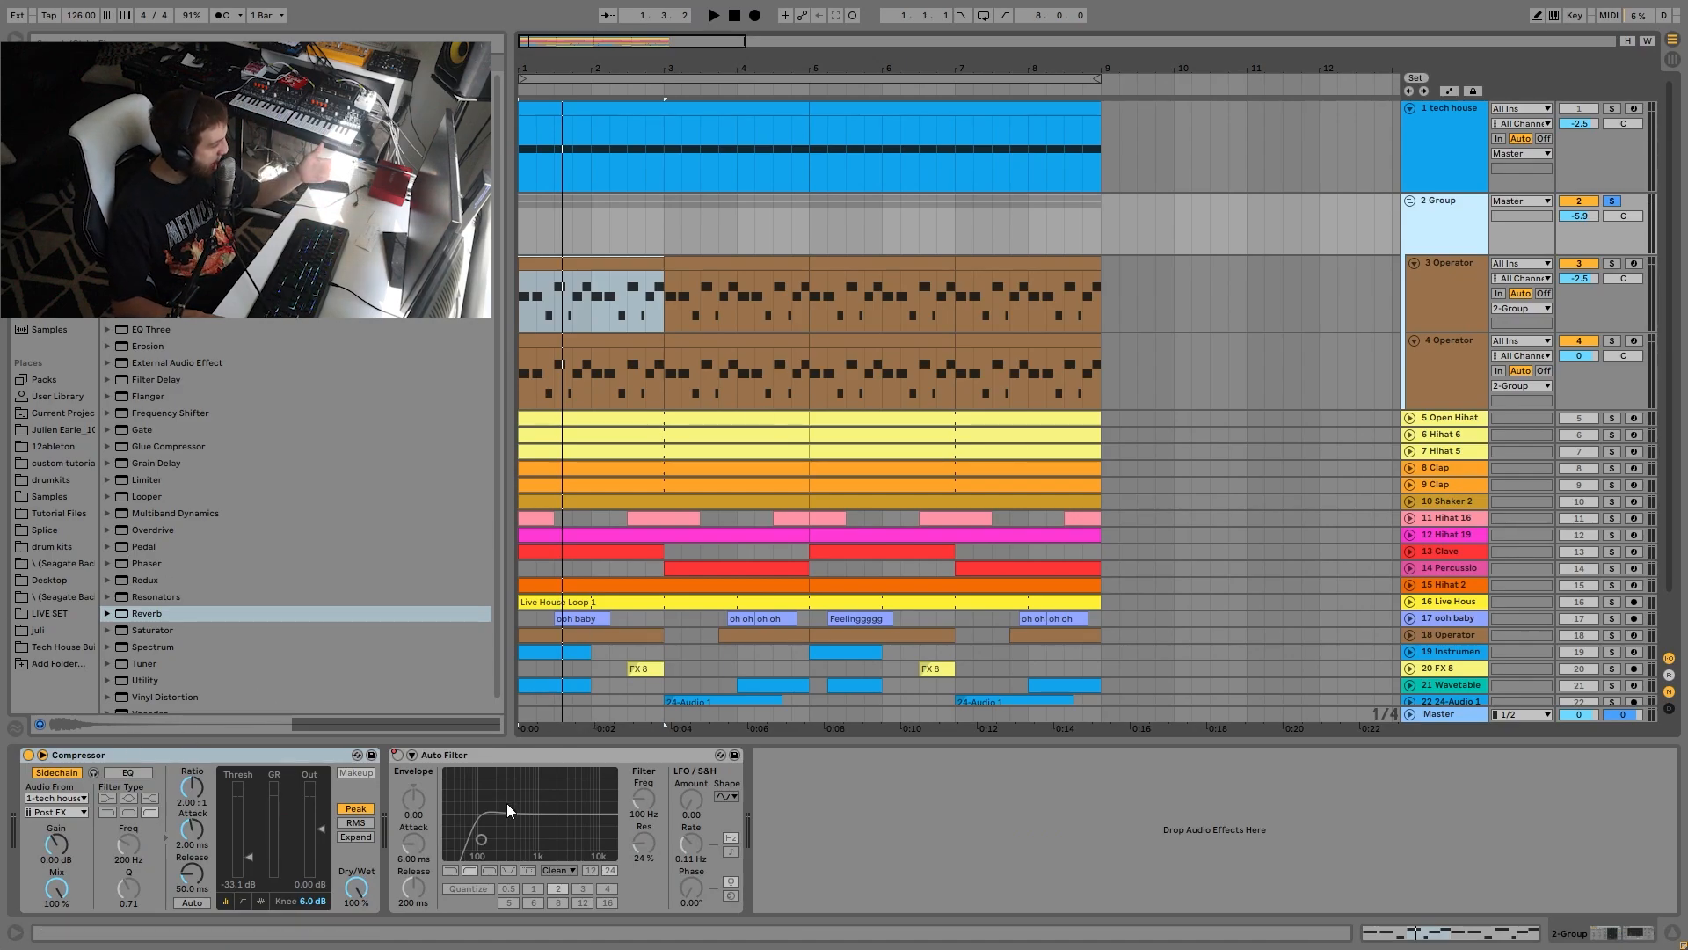
Select bars 1 to 8 of the 2 Group track in the arrangement and loop that time range.
click(1046, 233)
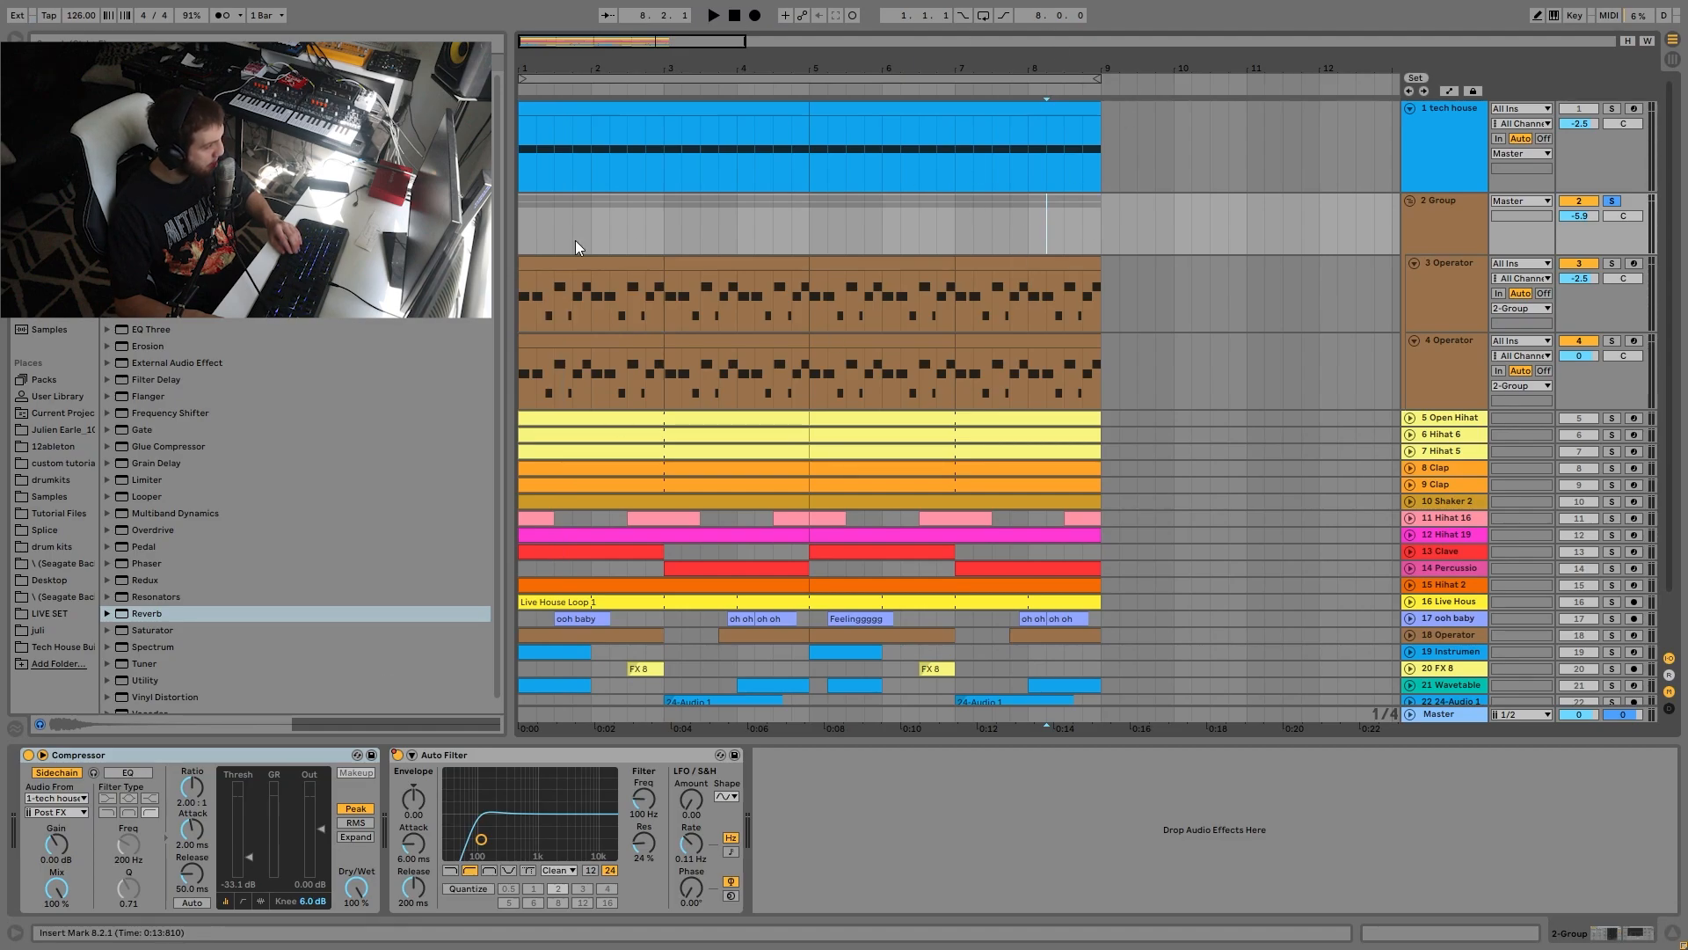
click(532, 236)
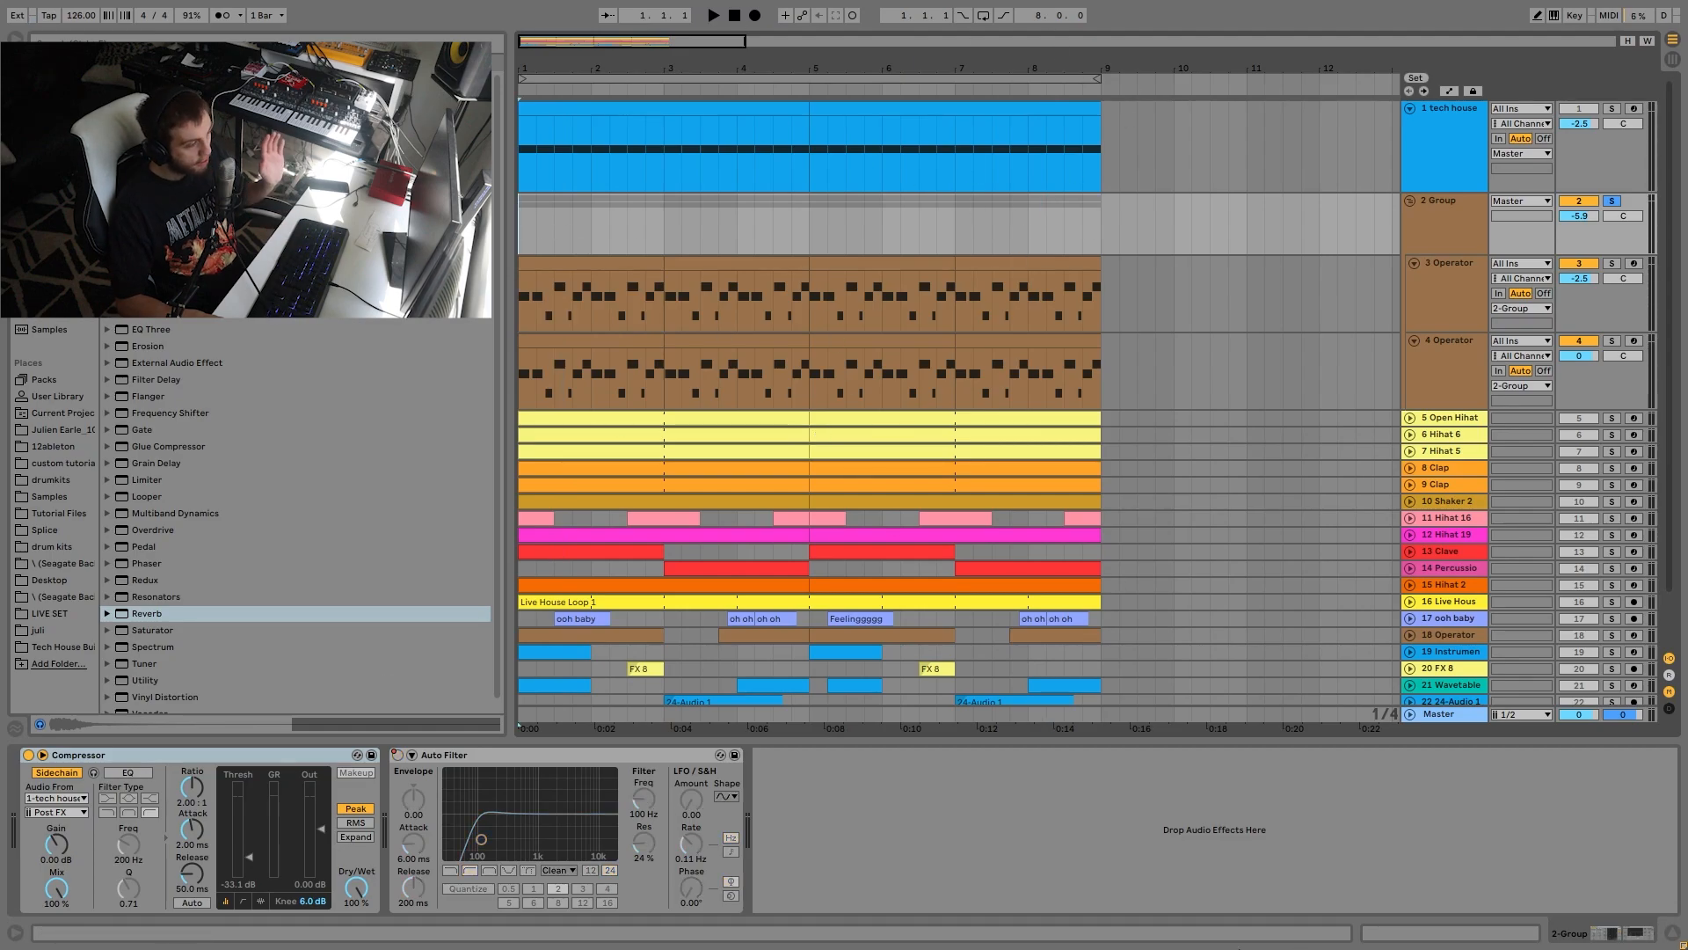
shift+click(1101, 230)
key(ctrl+l)
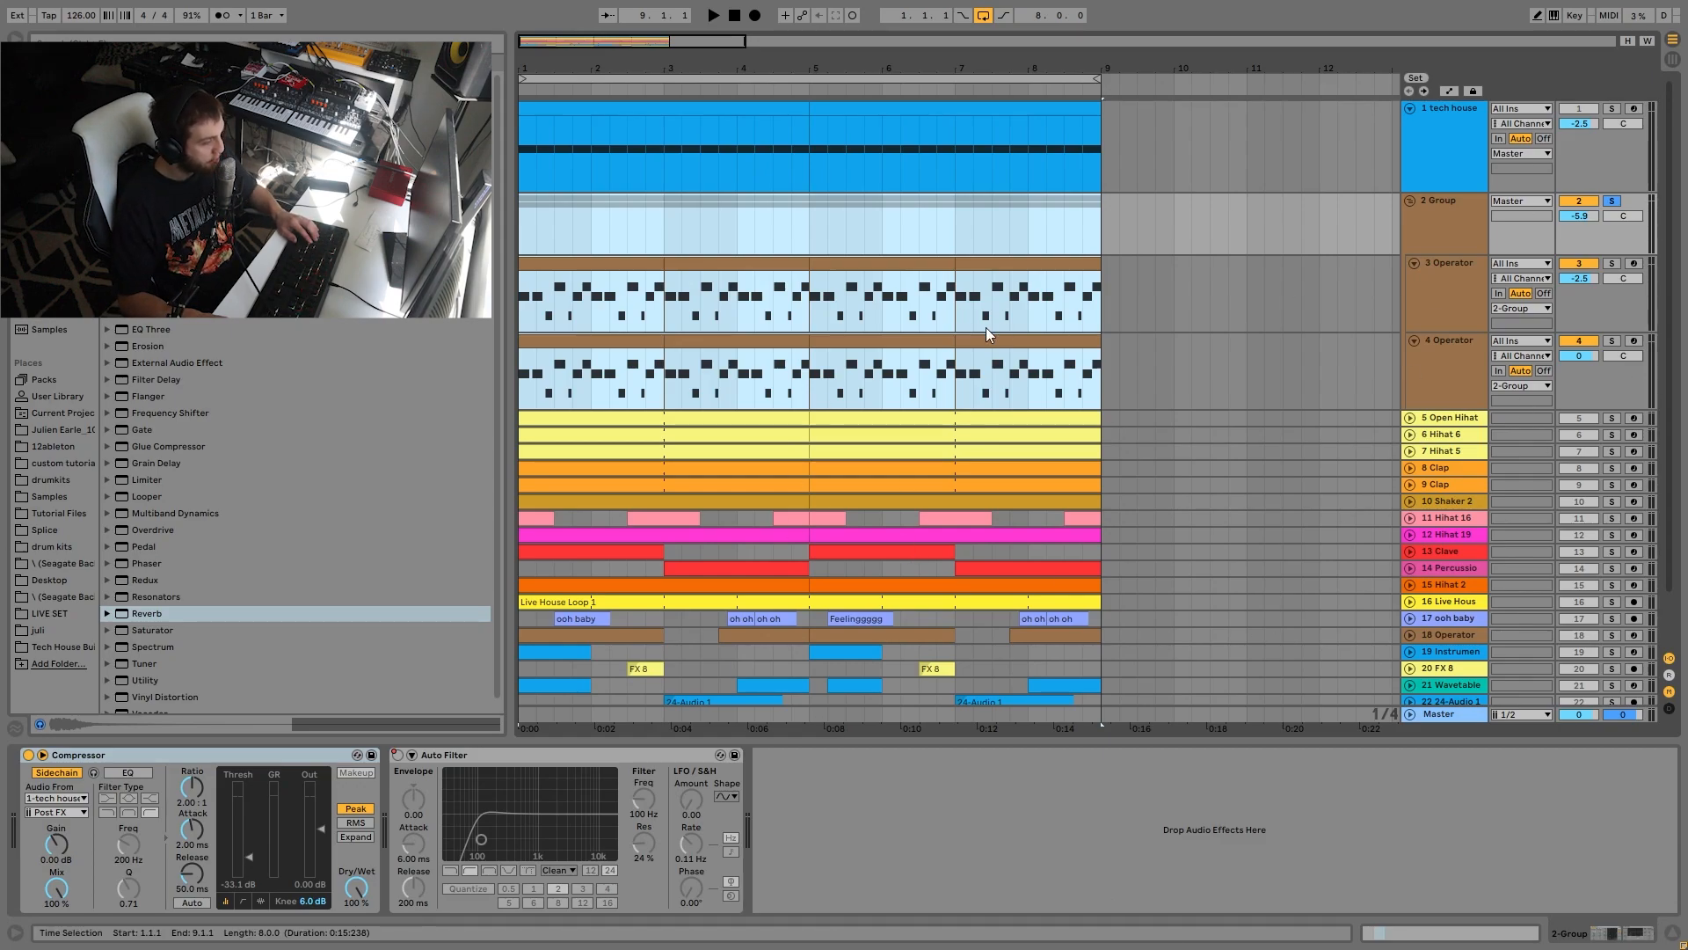
Solo the hi-hat and clap tracks 5 to 9, play them, and unfold the 8 Clap track.
scroll(985, 327, down, 3)
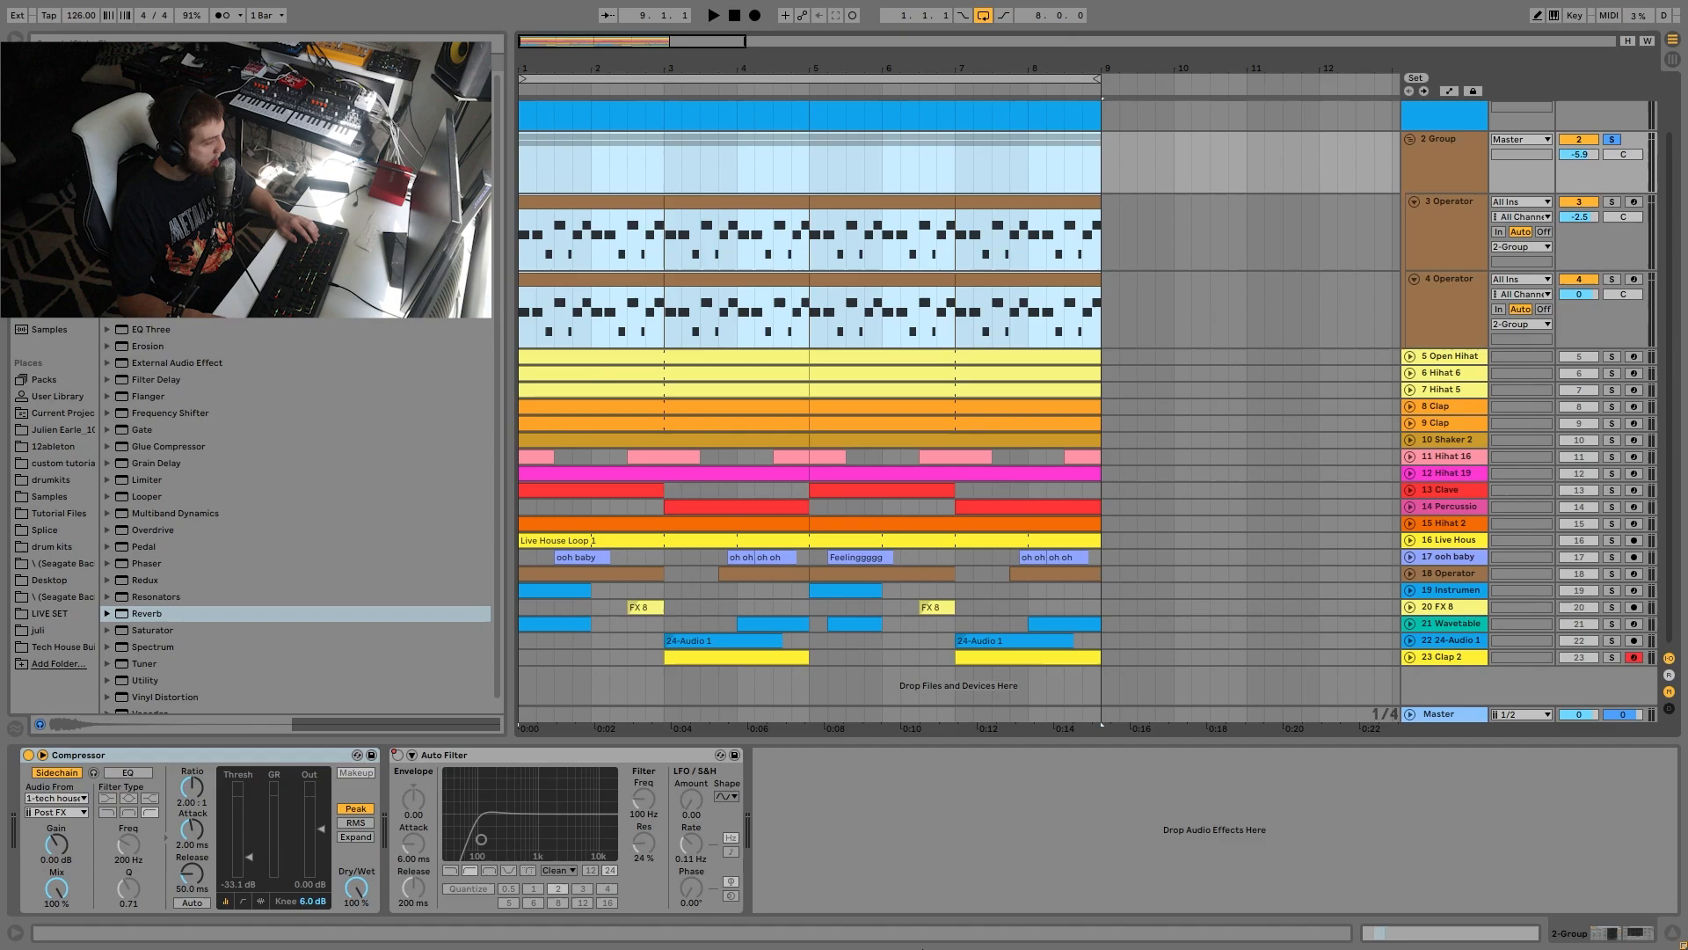
click(1612, 363)
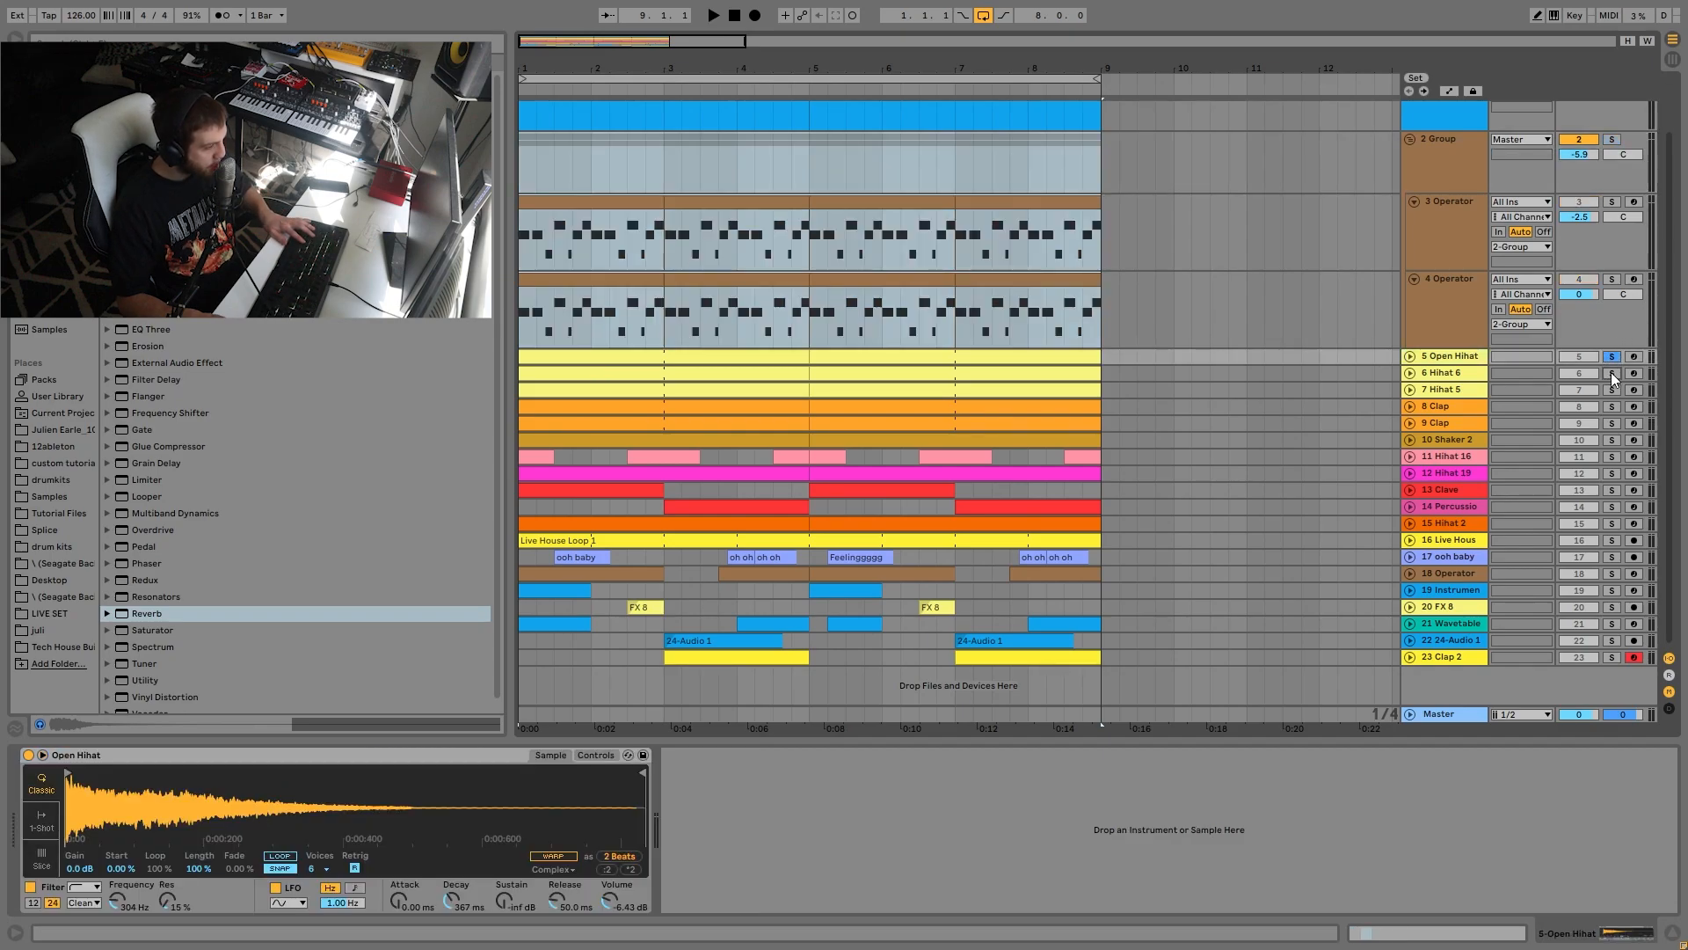
click(1613, 423)
key(space)
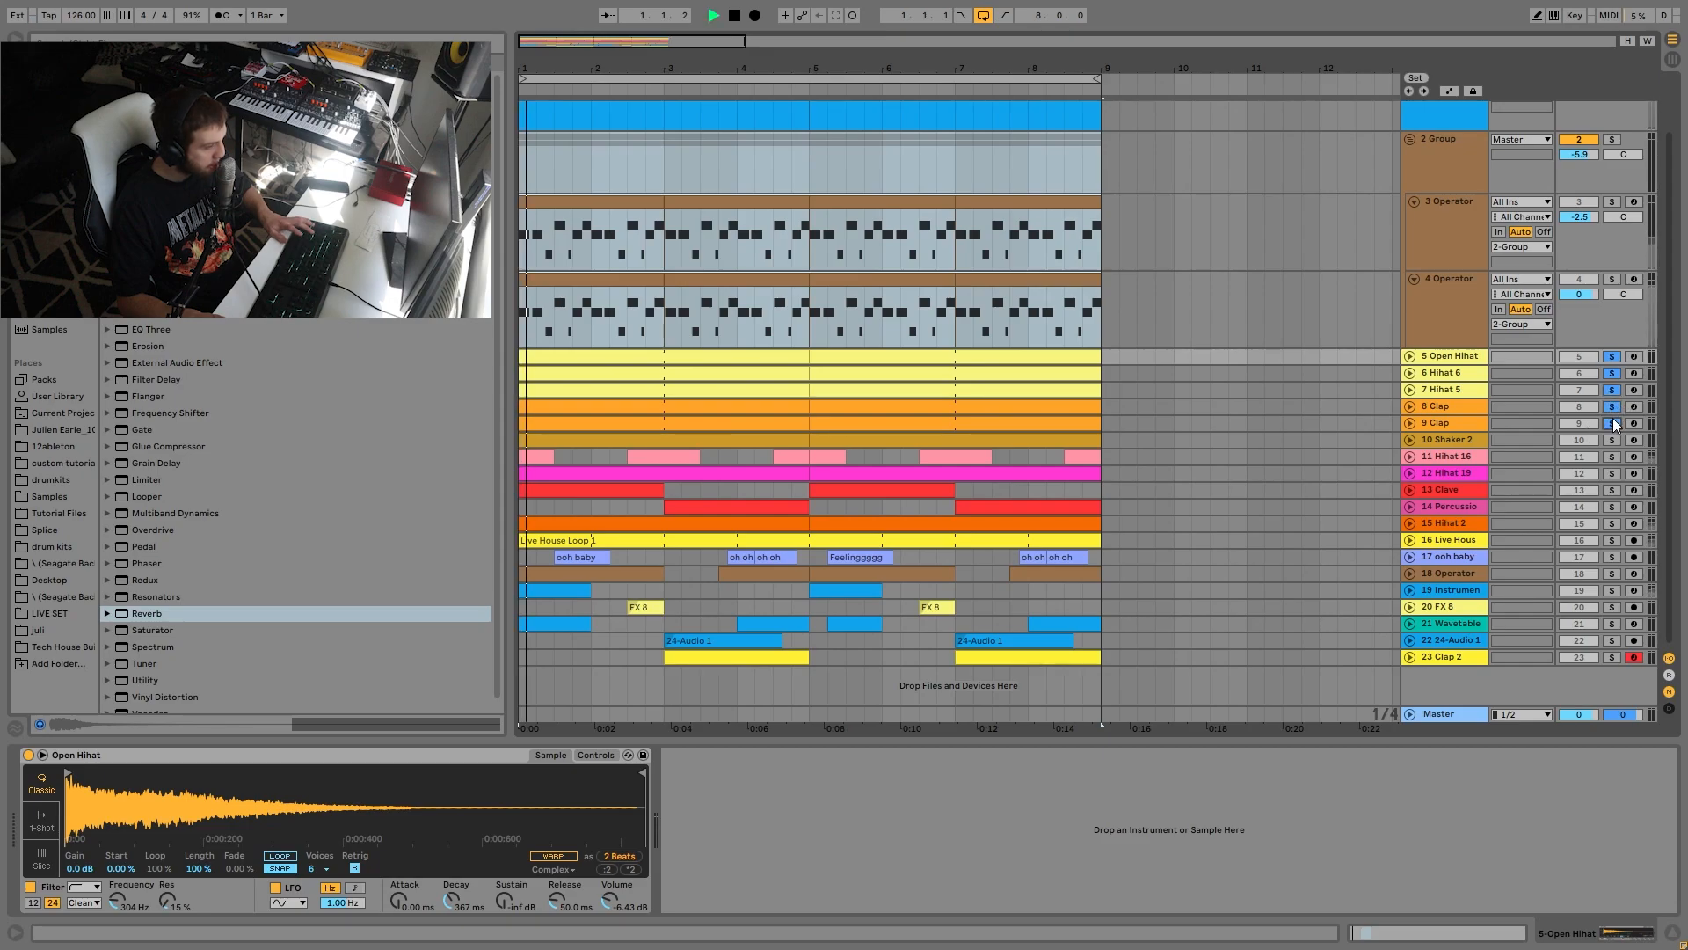
click(1412, 418)
click(1409, 407)
scroll(1524, 362, up, 2)
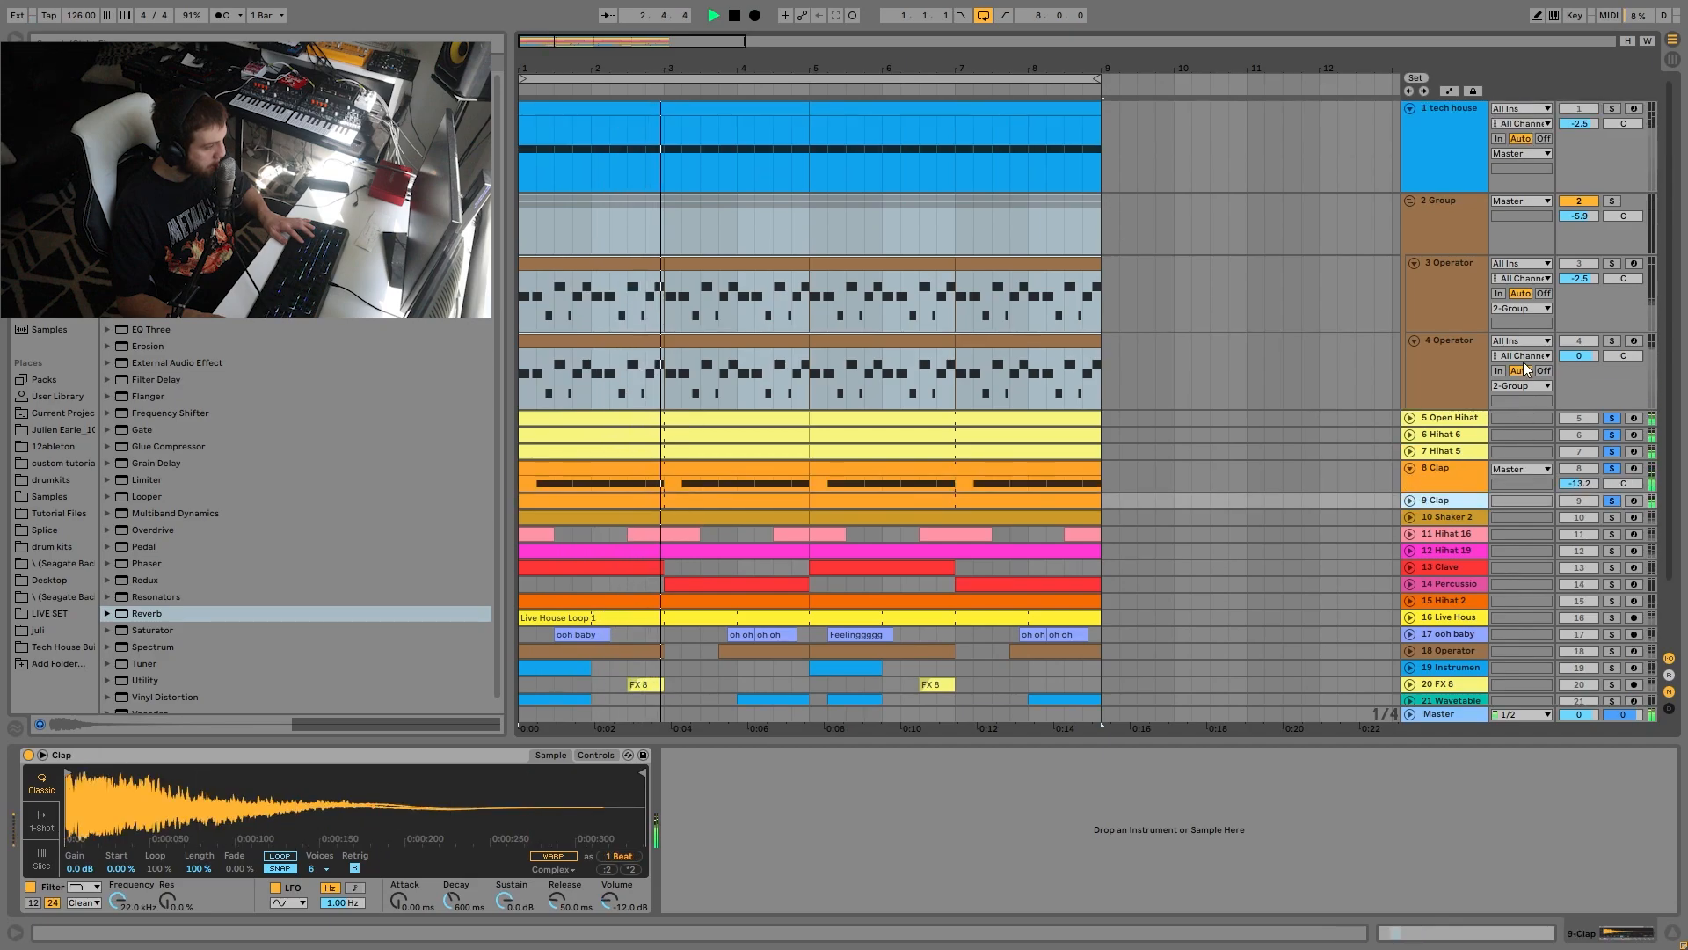
Audition the soloed hi-hats and claps together with the 1 tech house kick, then take the kick out of solo.
click(1605, 109)
key(space)
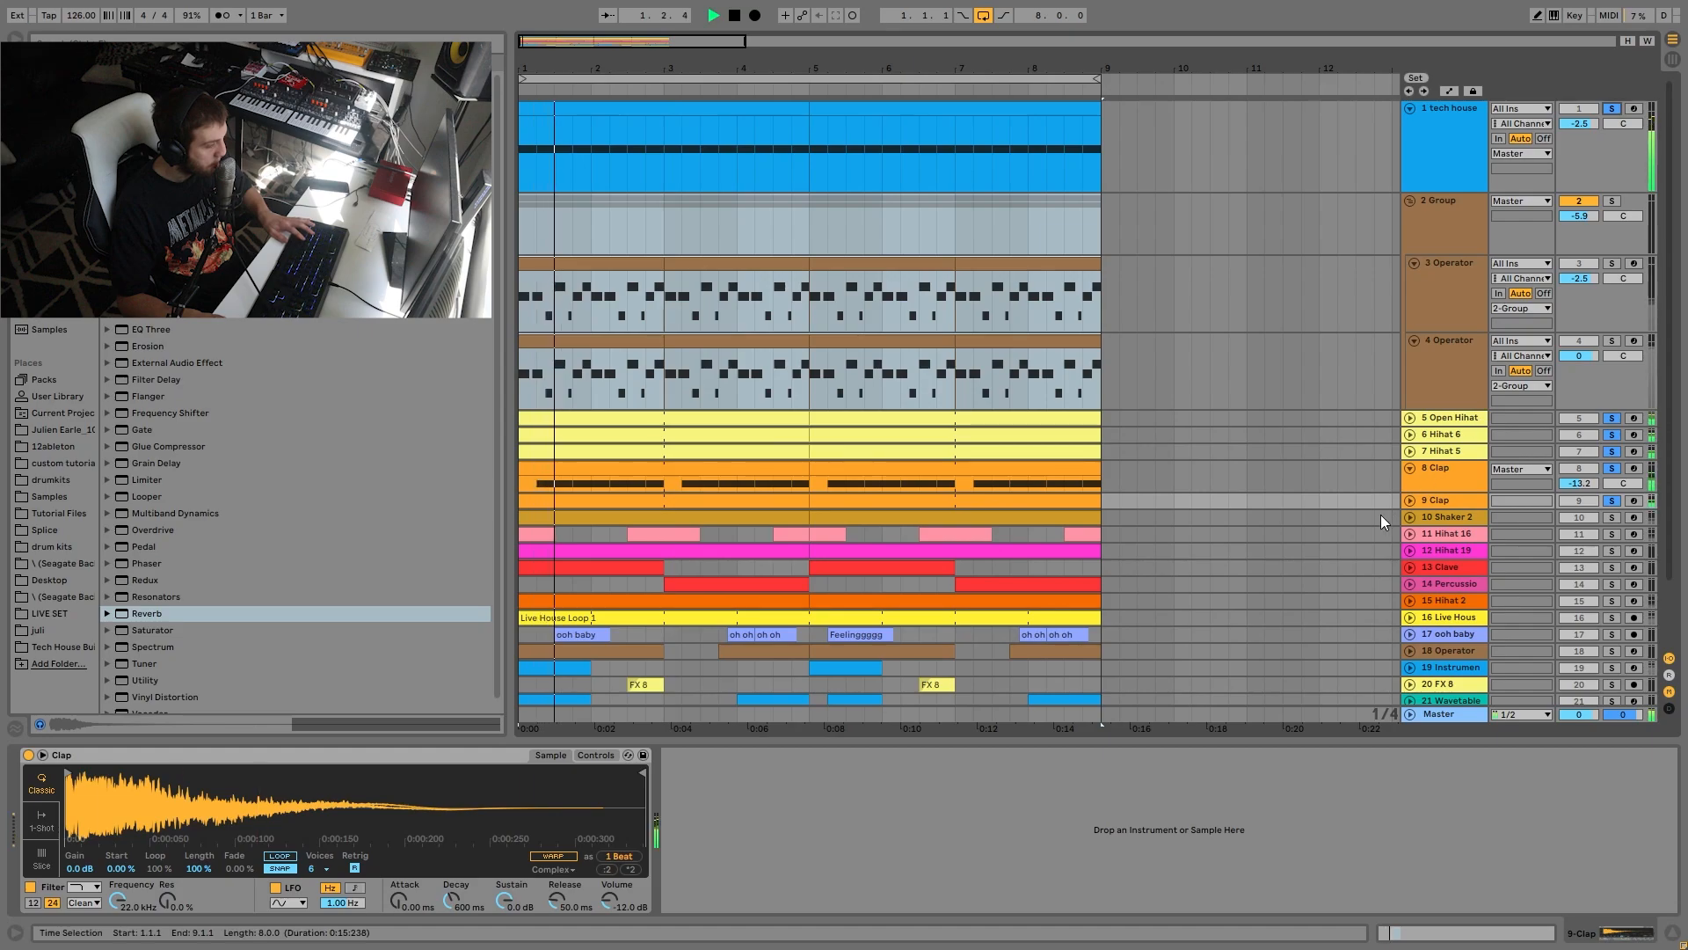
click(1437, 476)
click(1467, 498)
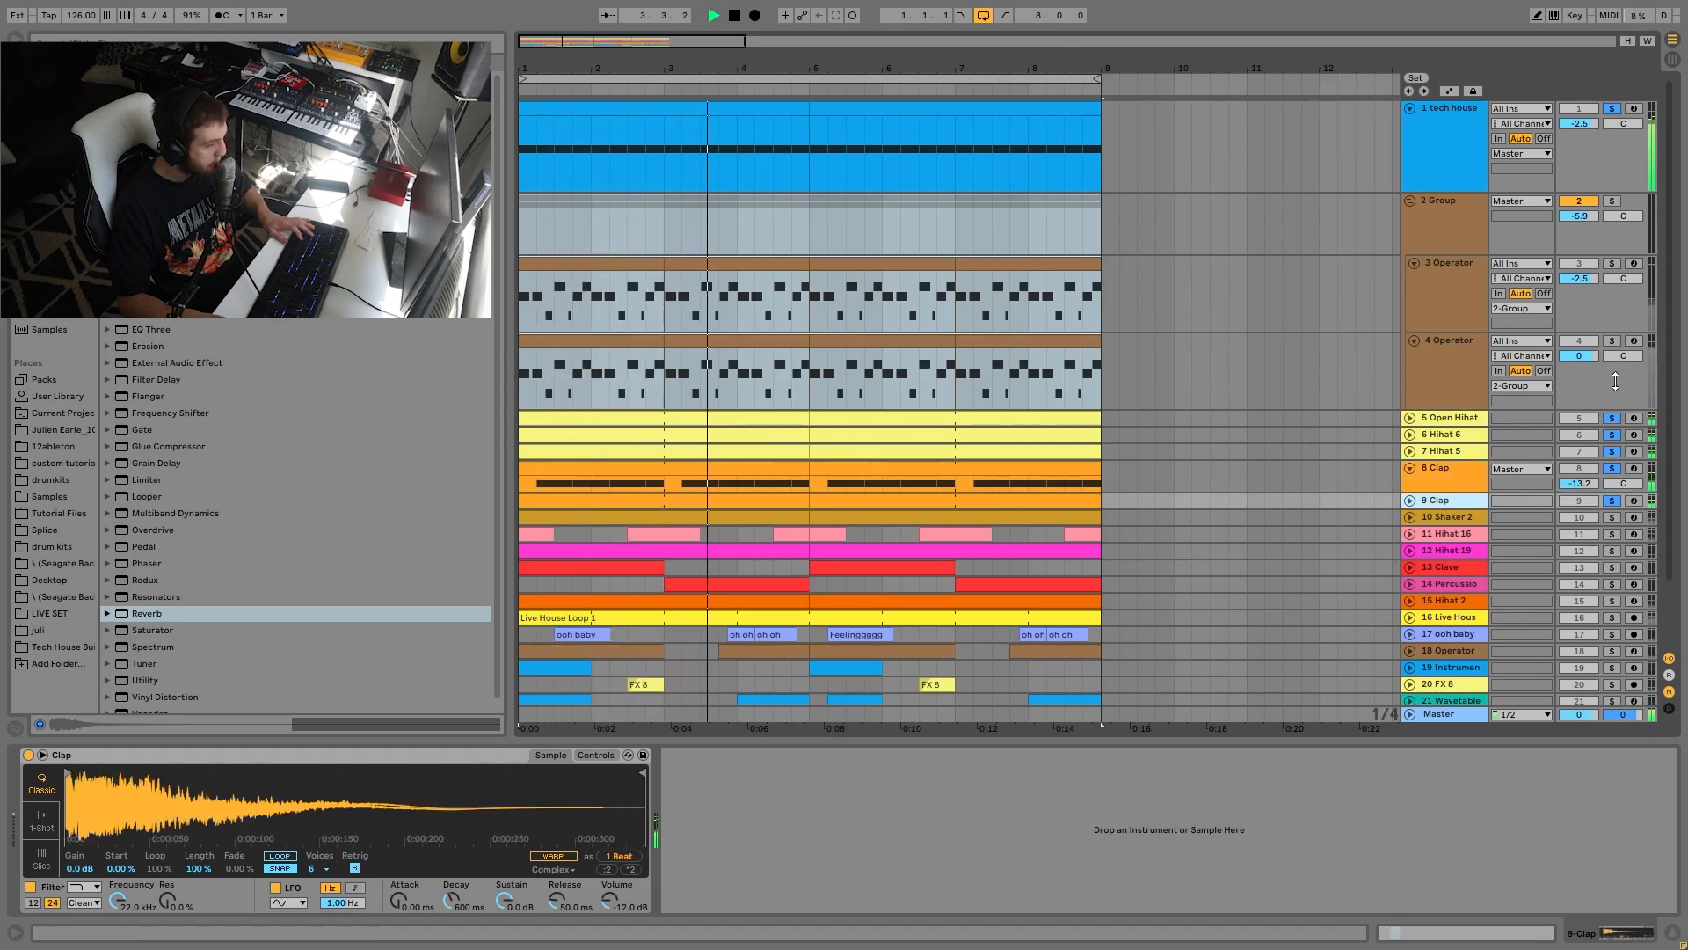
key(space)
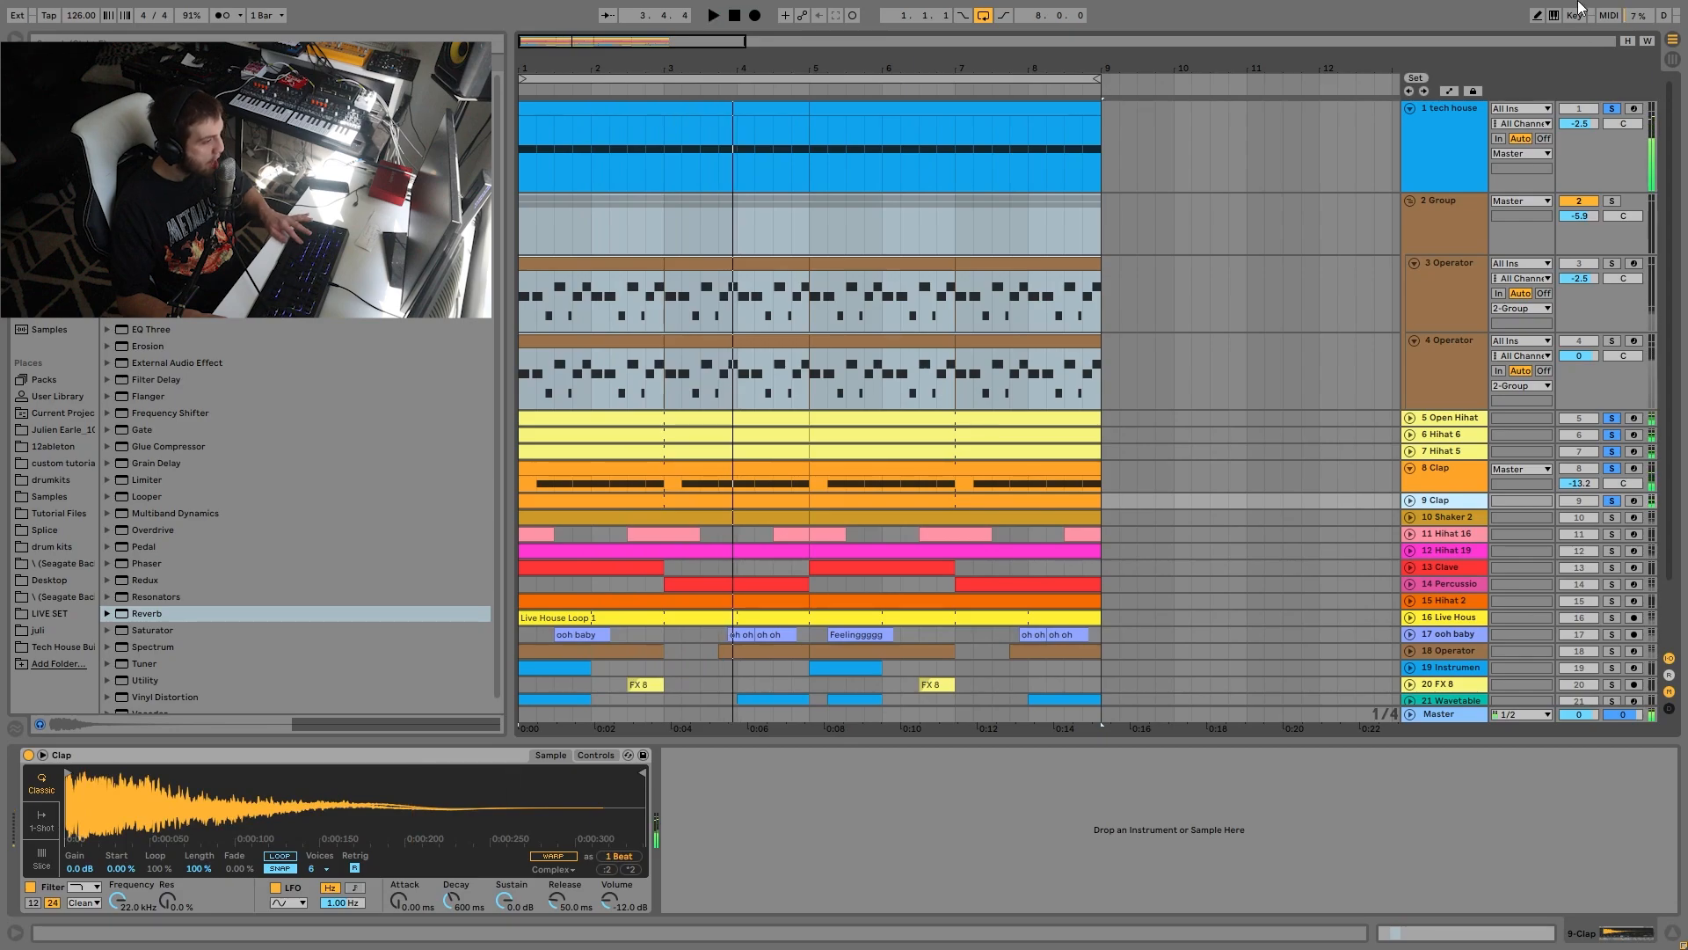
click(1608, 117)
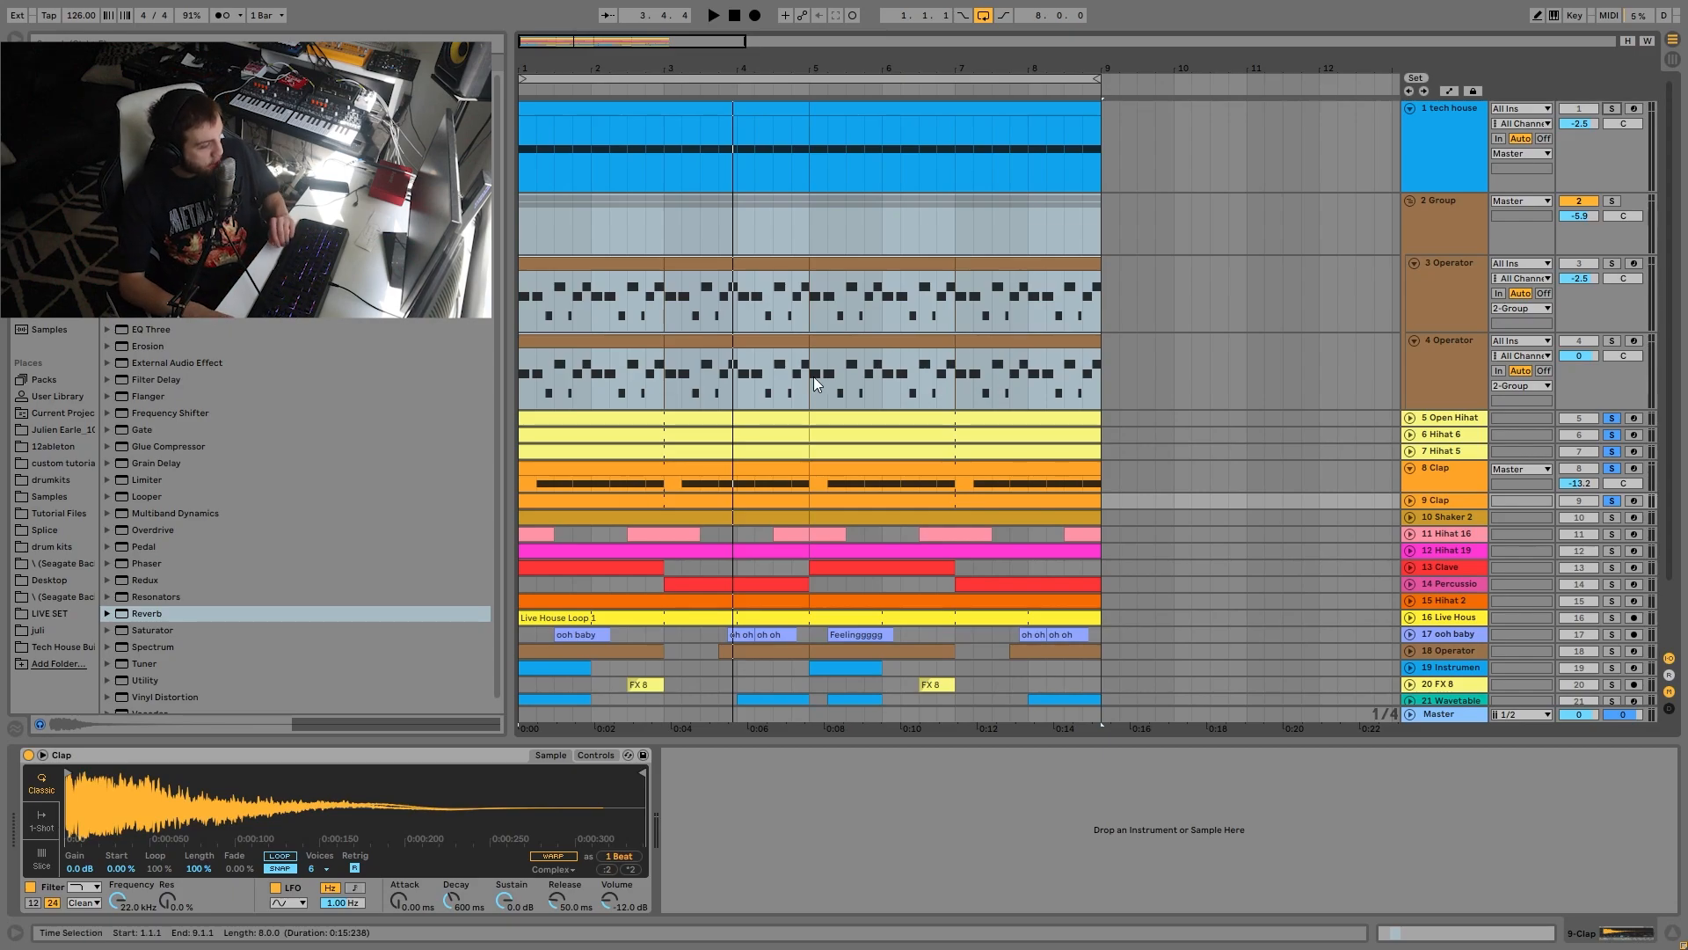
Play the soloed hi-hats and claps, briefly adding 10 Shaker 2 to the solo and removing it, then replay the group.
scroll(1407, 546, down, 3)
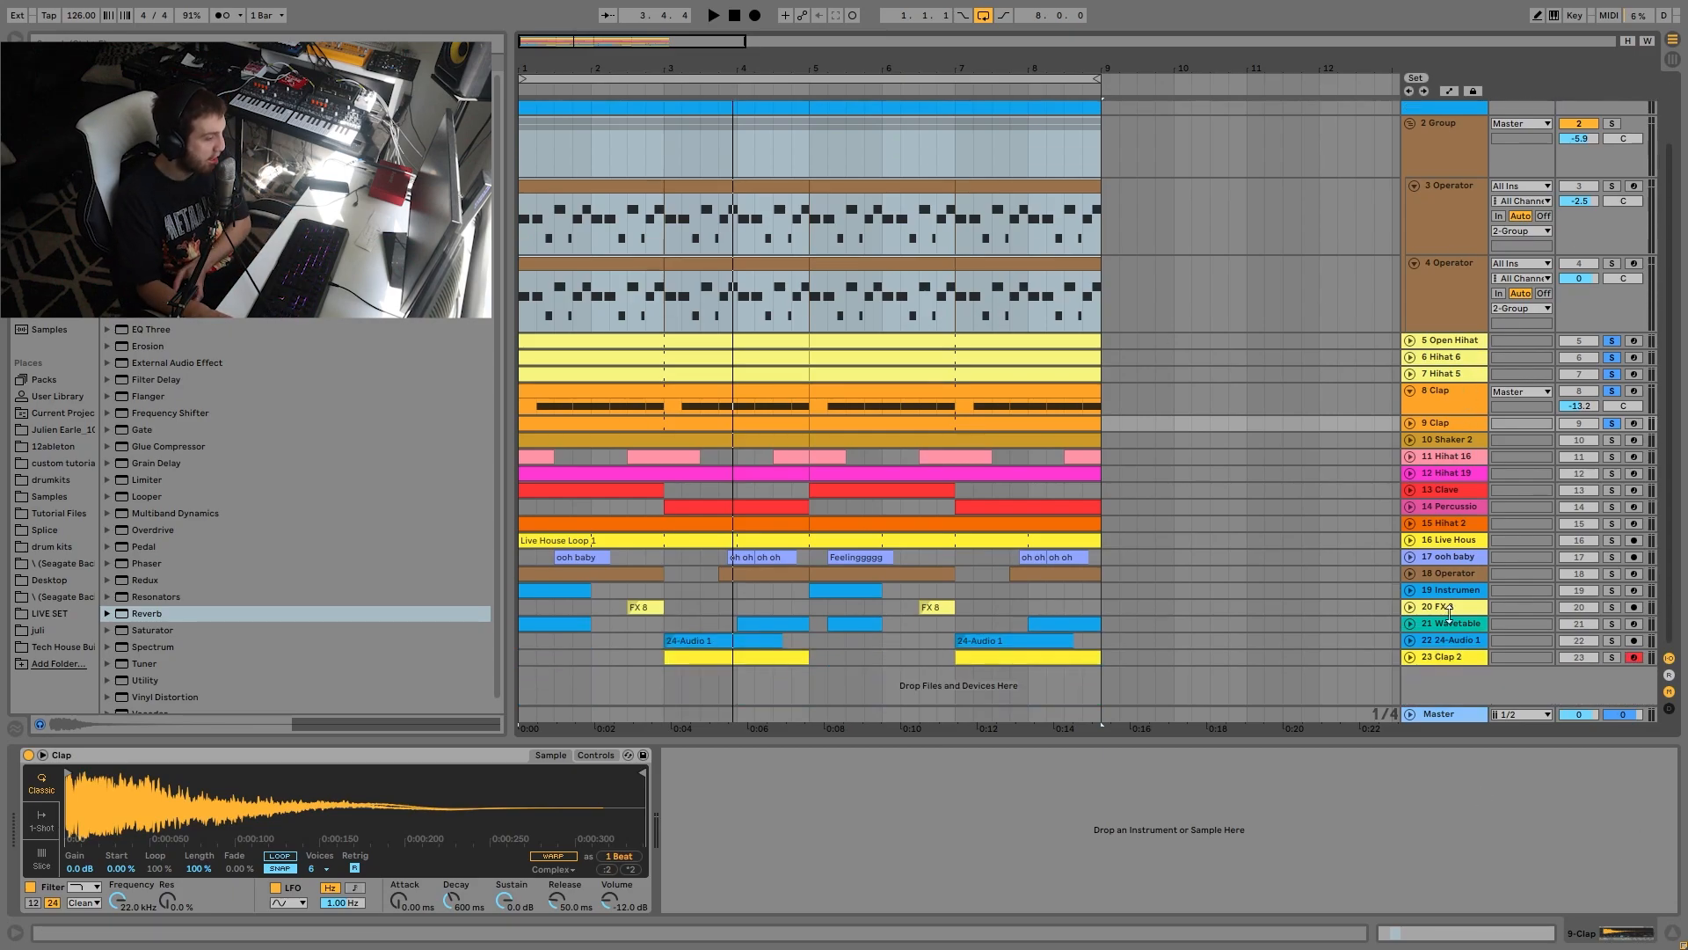
key(space)
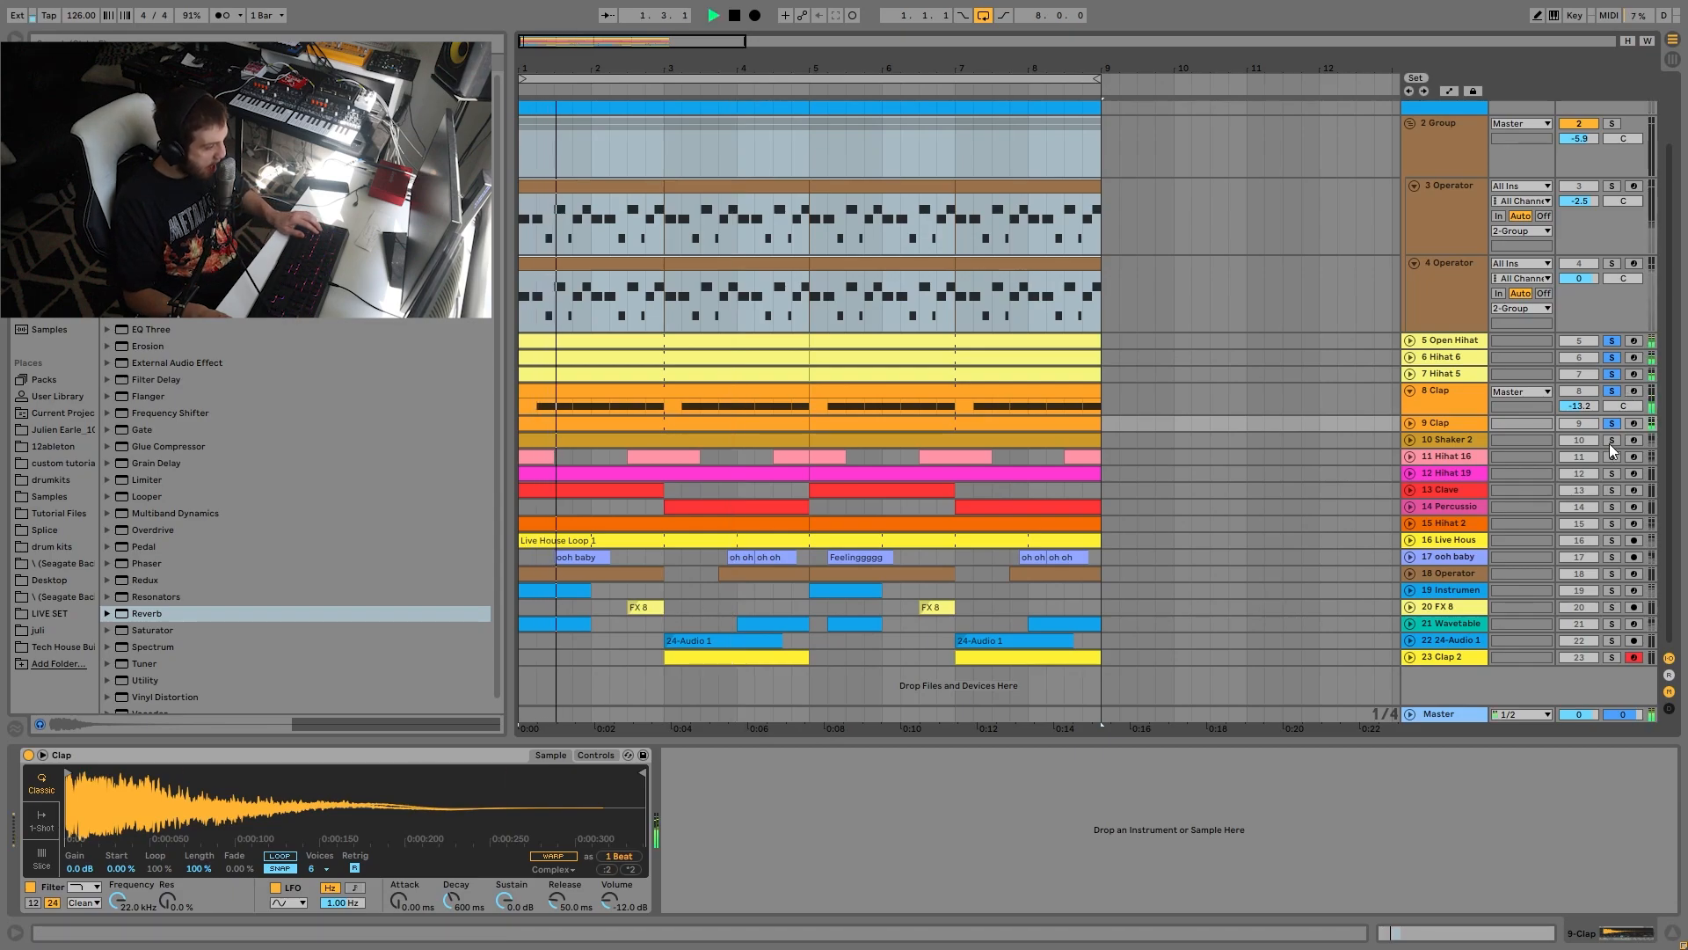
ctrl+click(1617, 456)
ctrl+click(1617, 473)
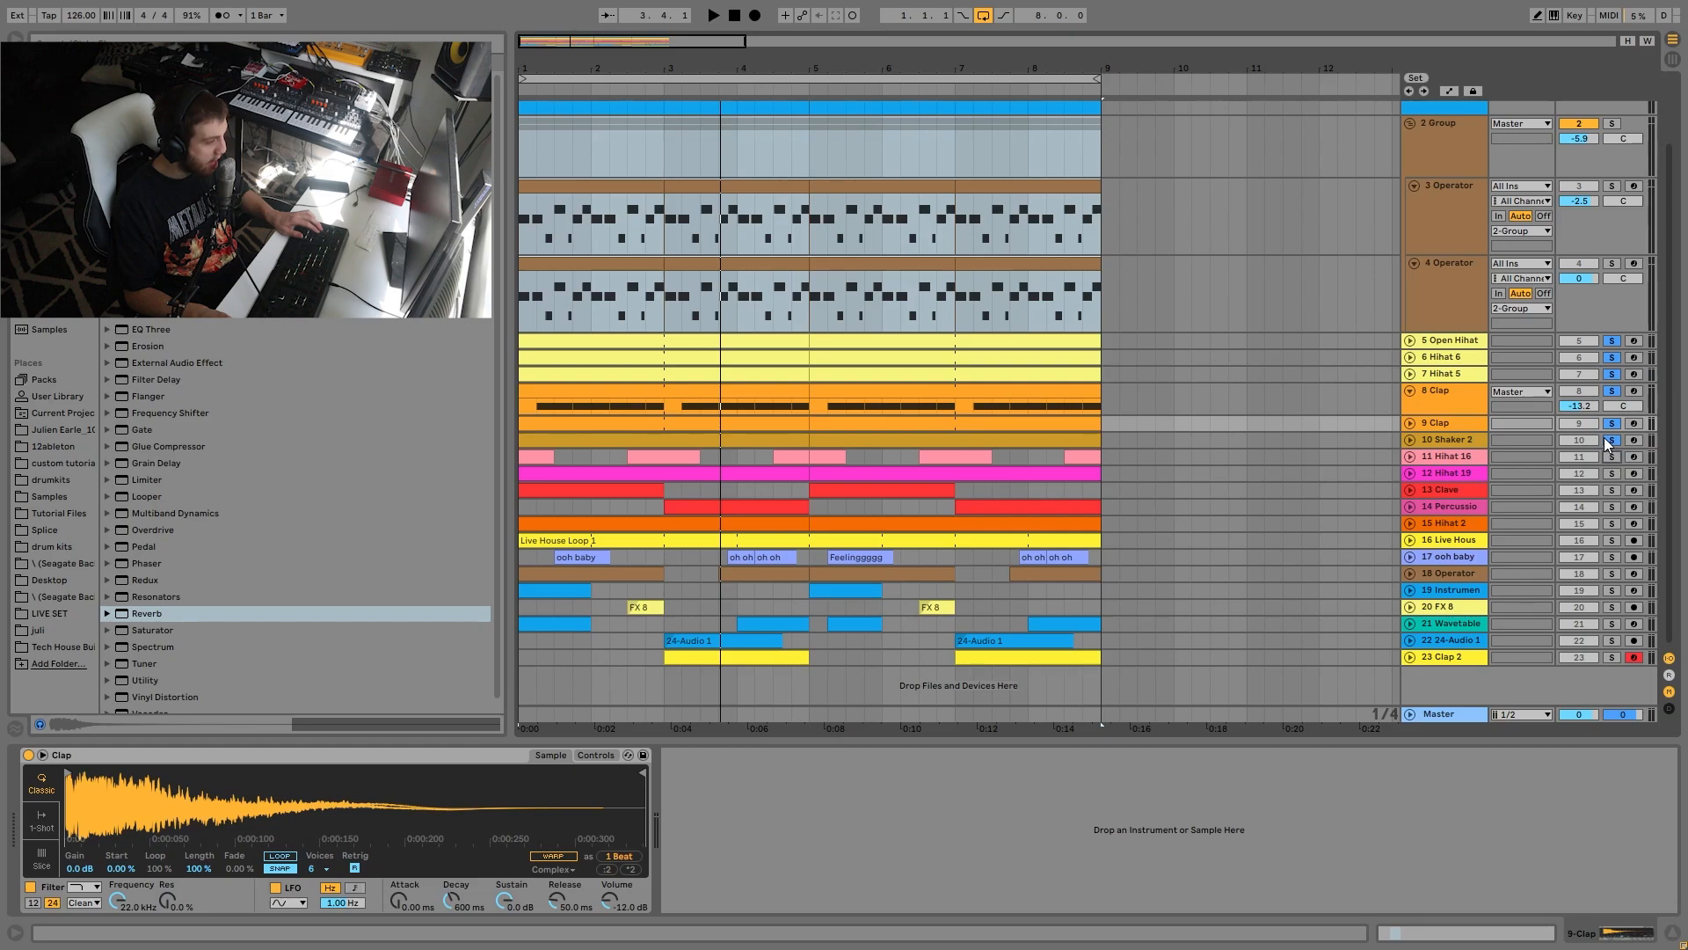
click(1613, 442)
key(space)
key(space)
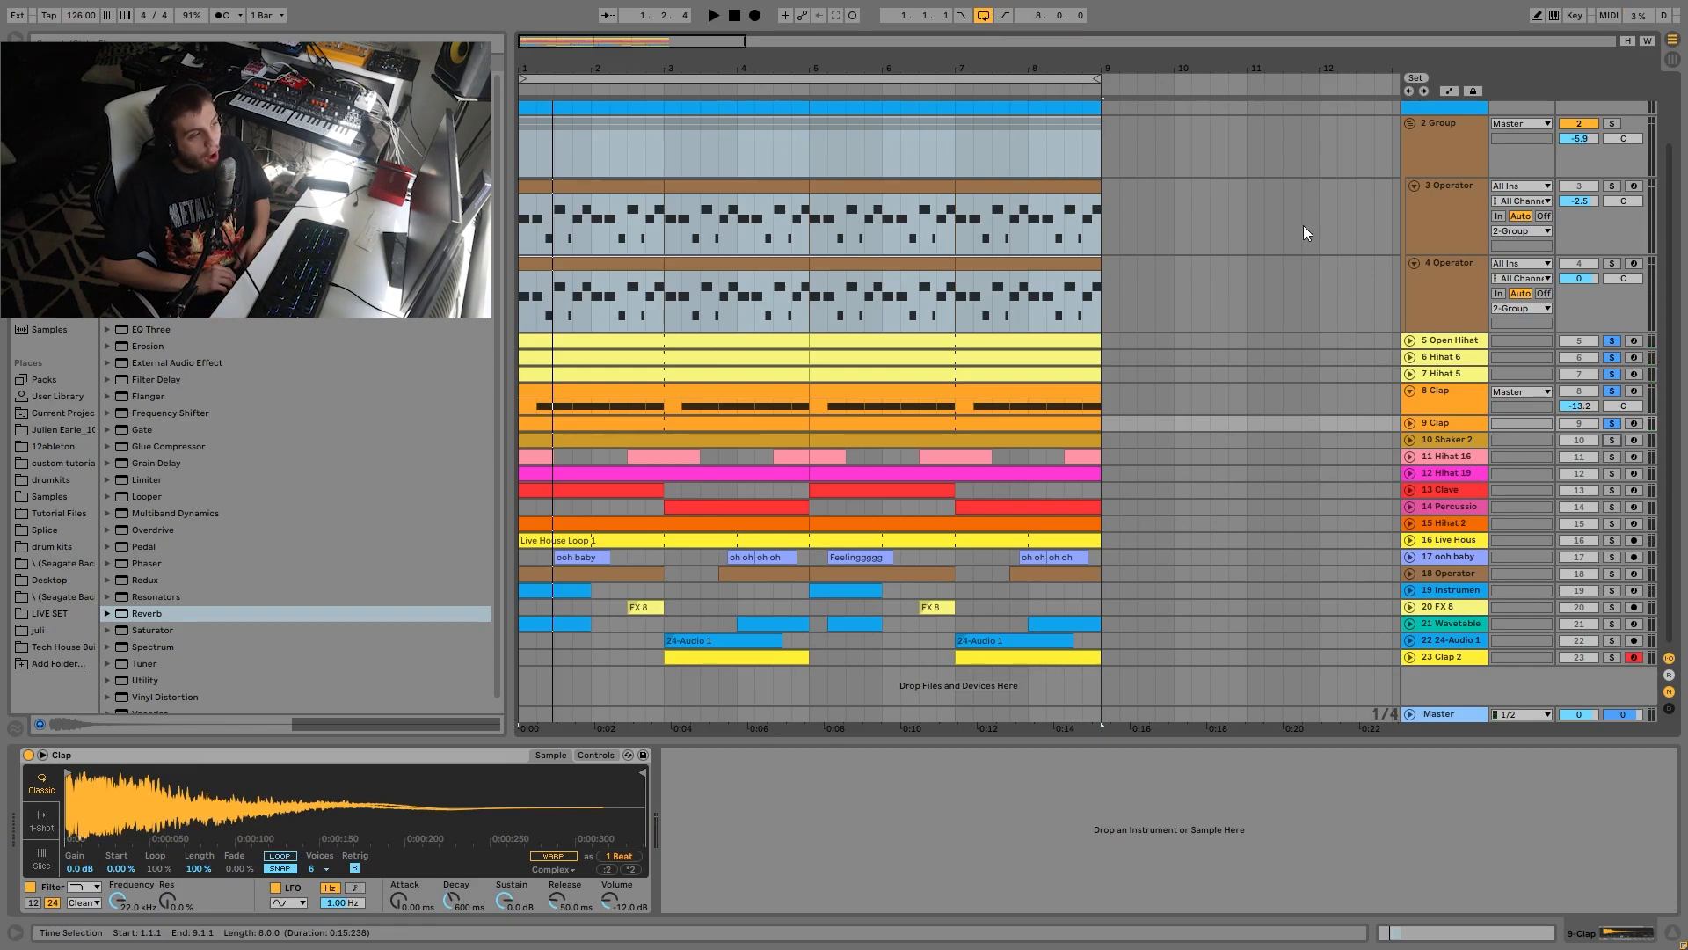
Audition the 5 Open Hihat, 6 Hihat 6 and 7 Hihat 5 tracks individually in solo.
click(1614, 348)
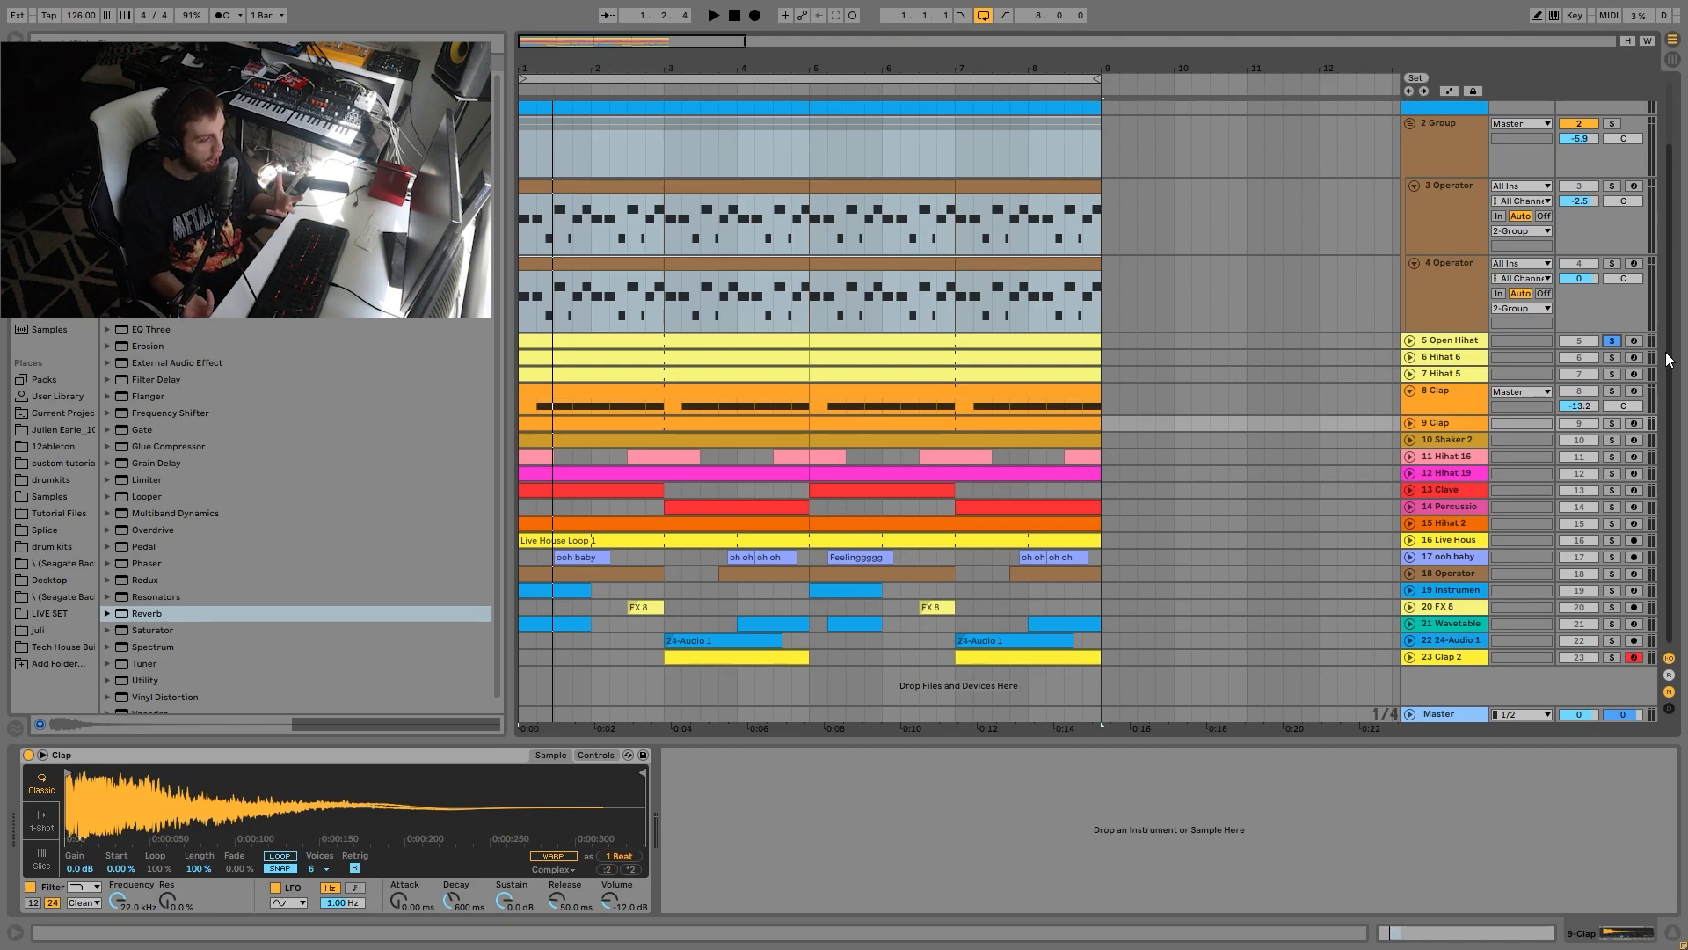
key(space)
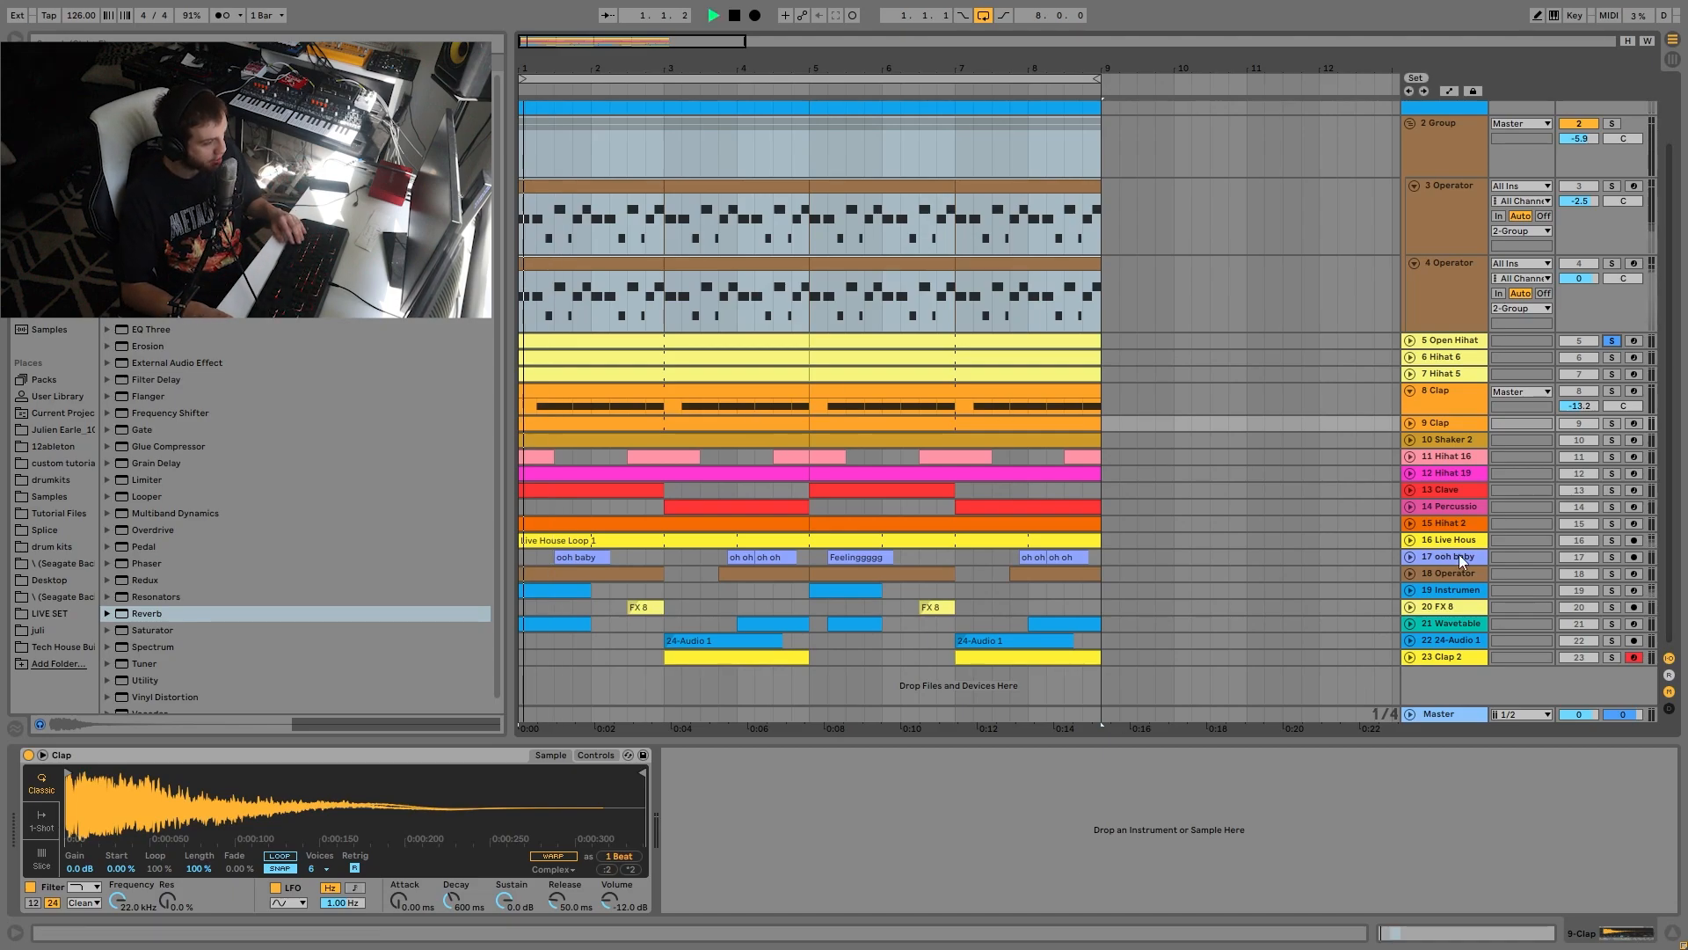
click(1610, 358)
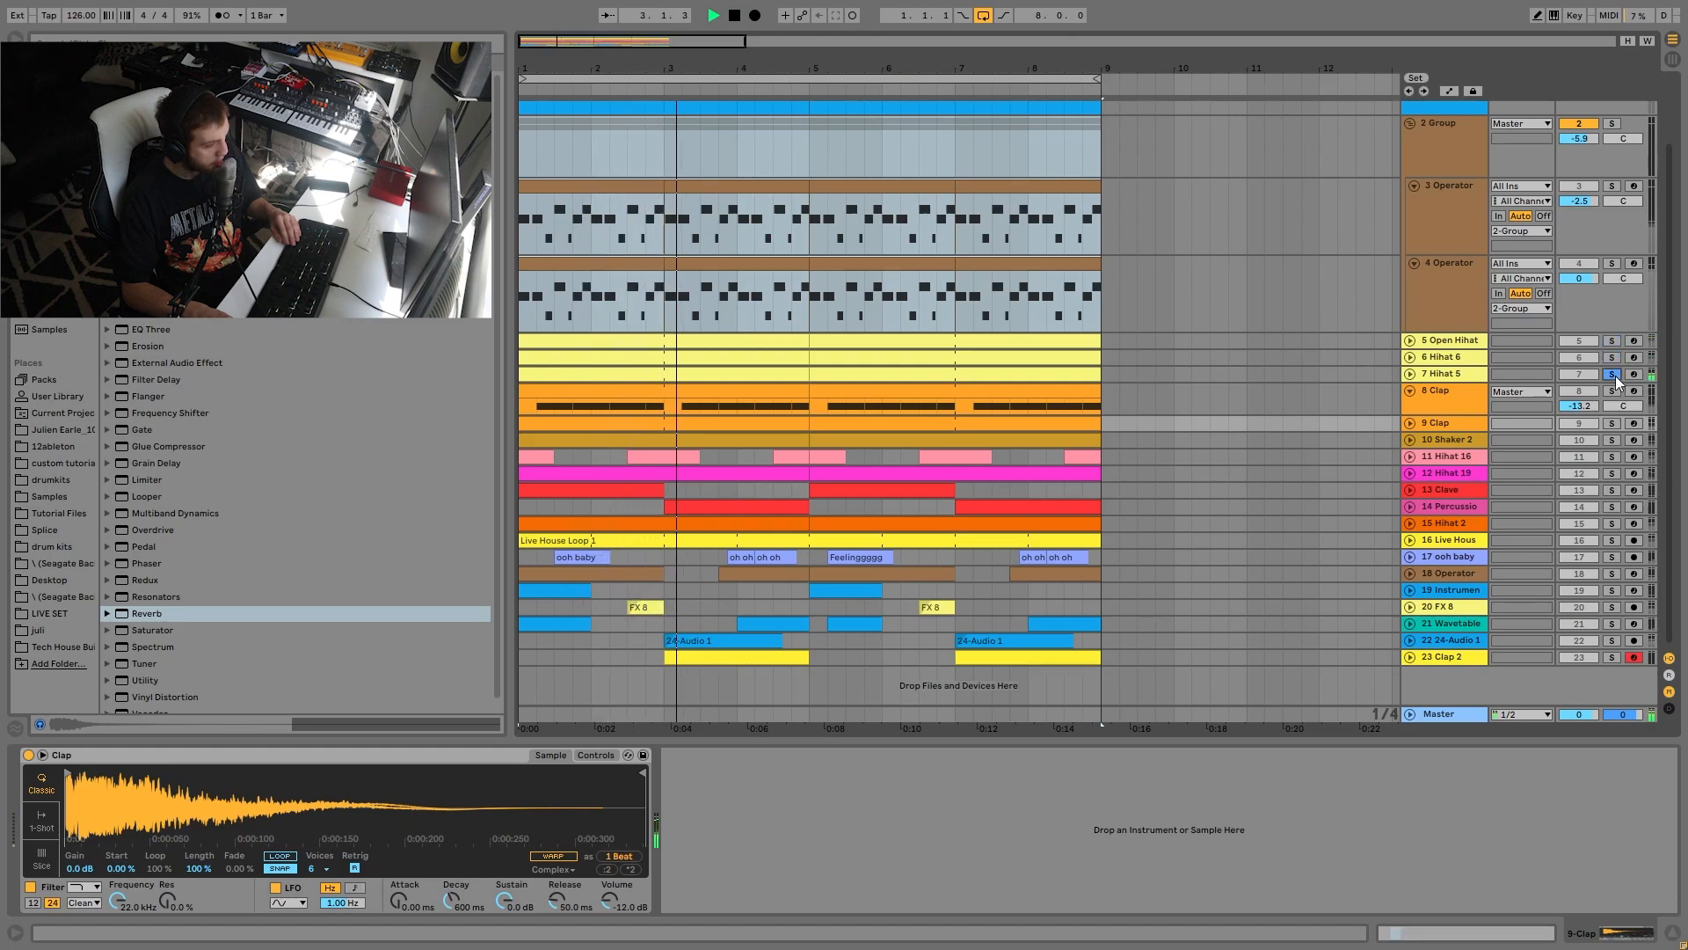
click(1613, 374)
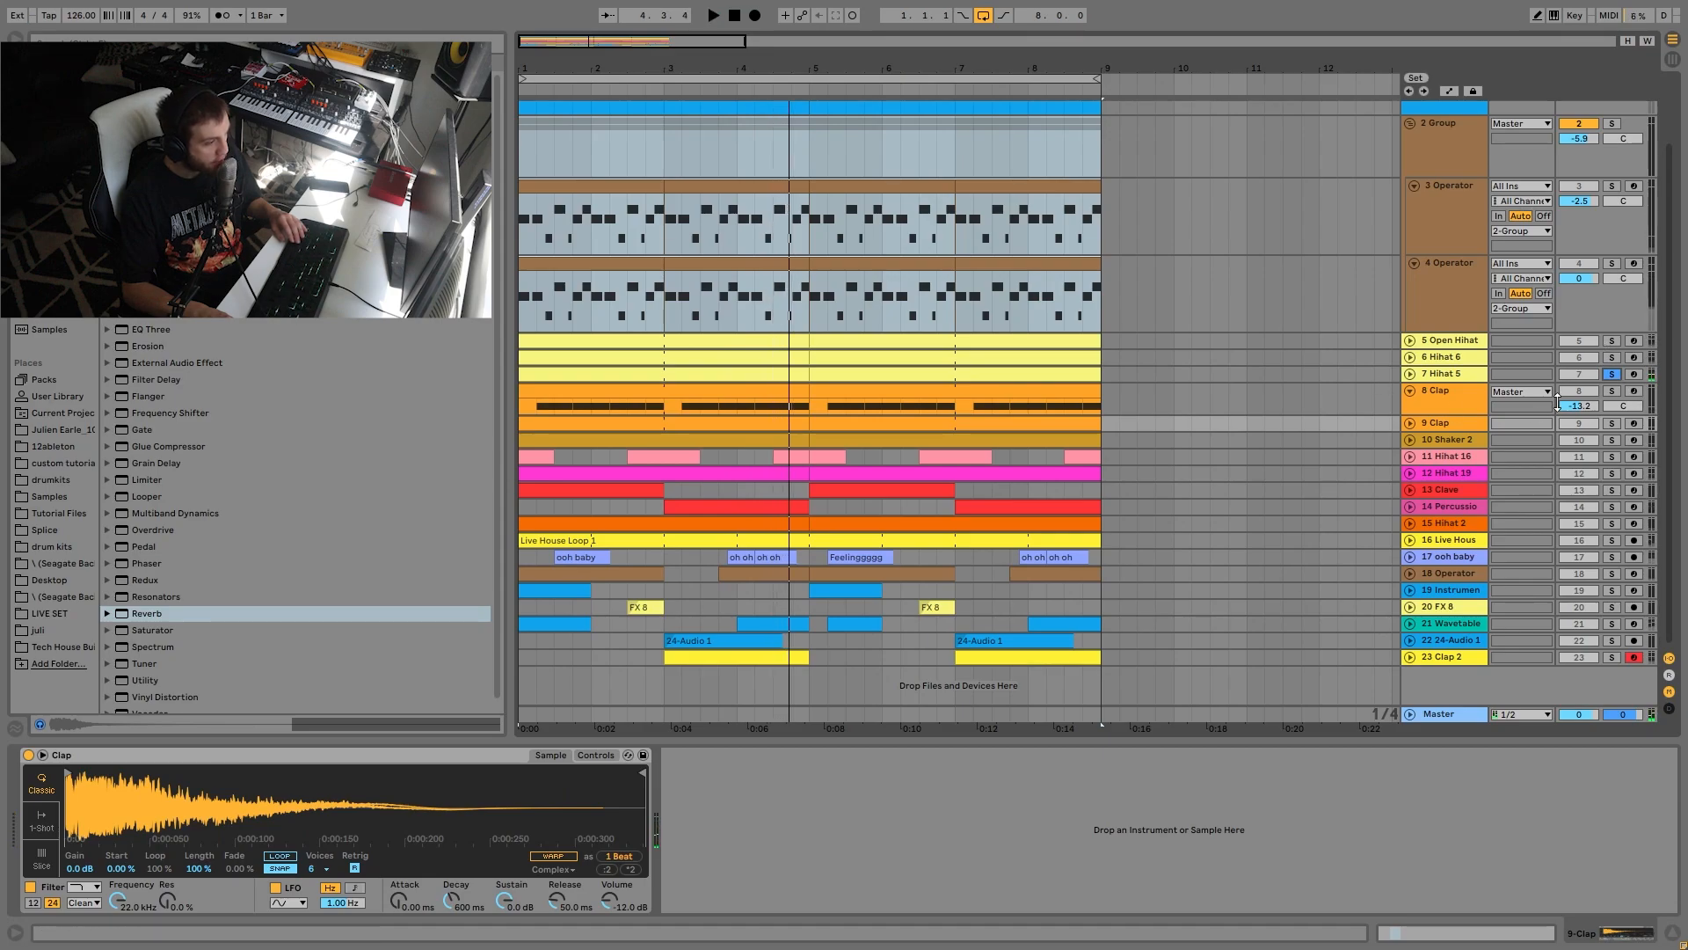
key(space)
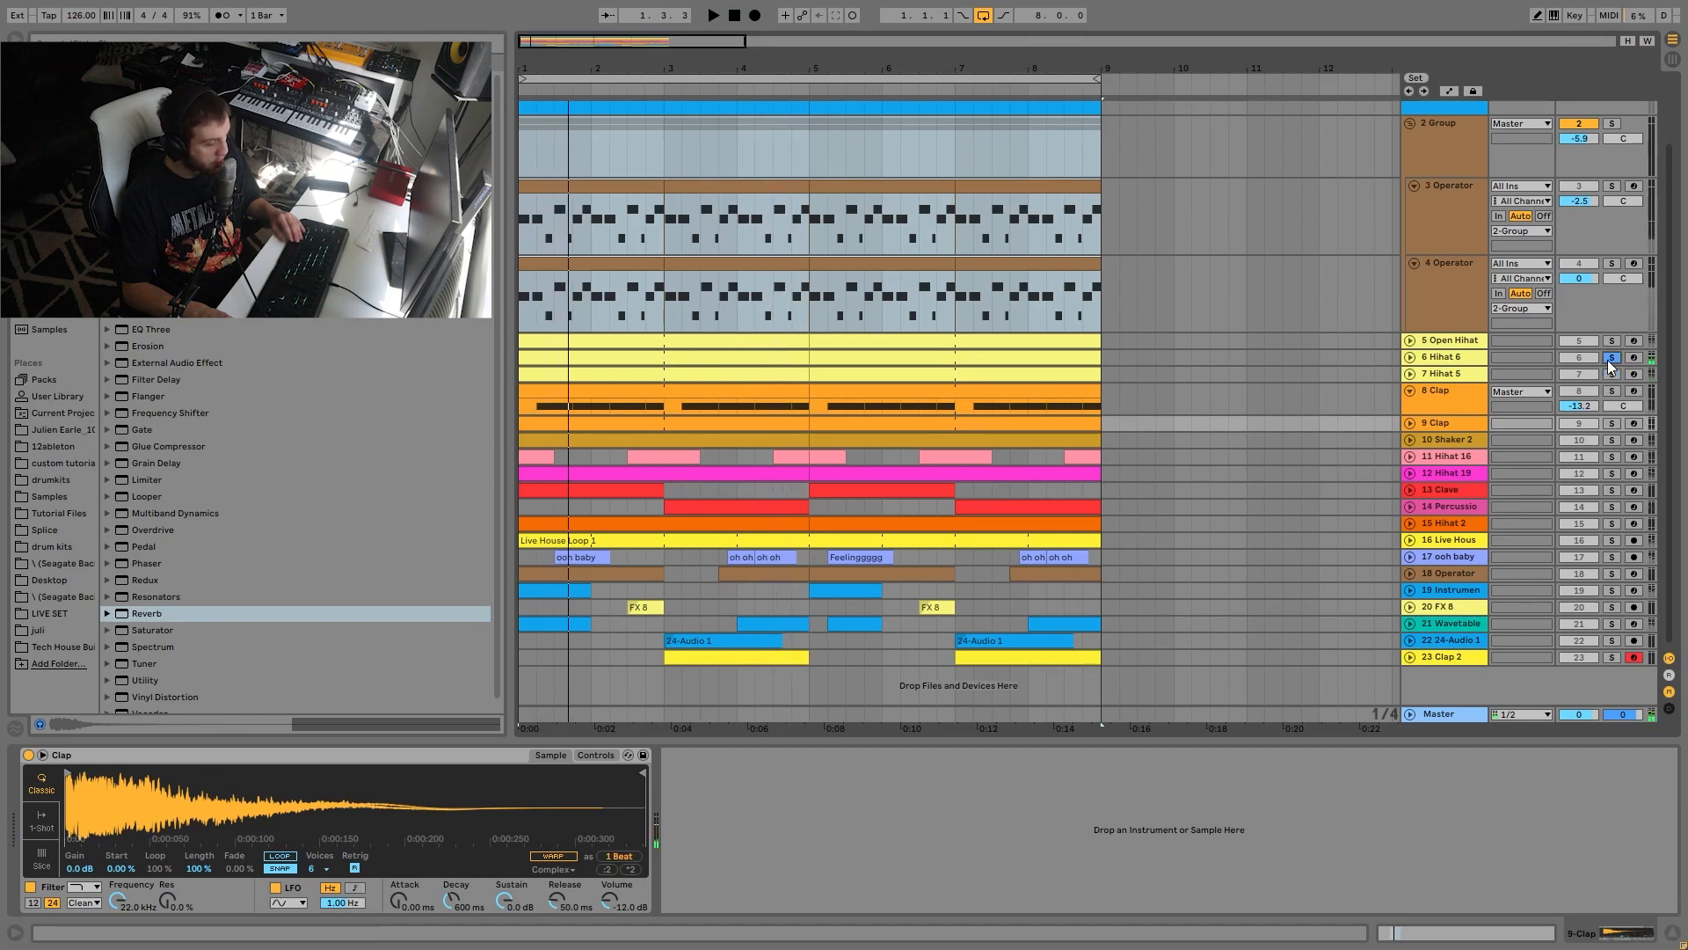
Audition Hihat 6 layered with Hihat 5, then all three hi-hat tracks 5 to 7 together from the Open Hihat up.
key(space)
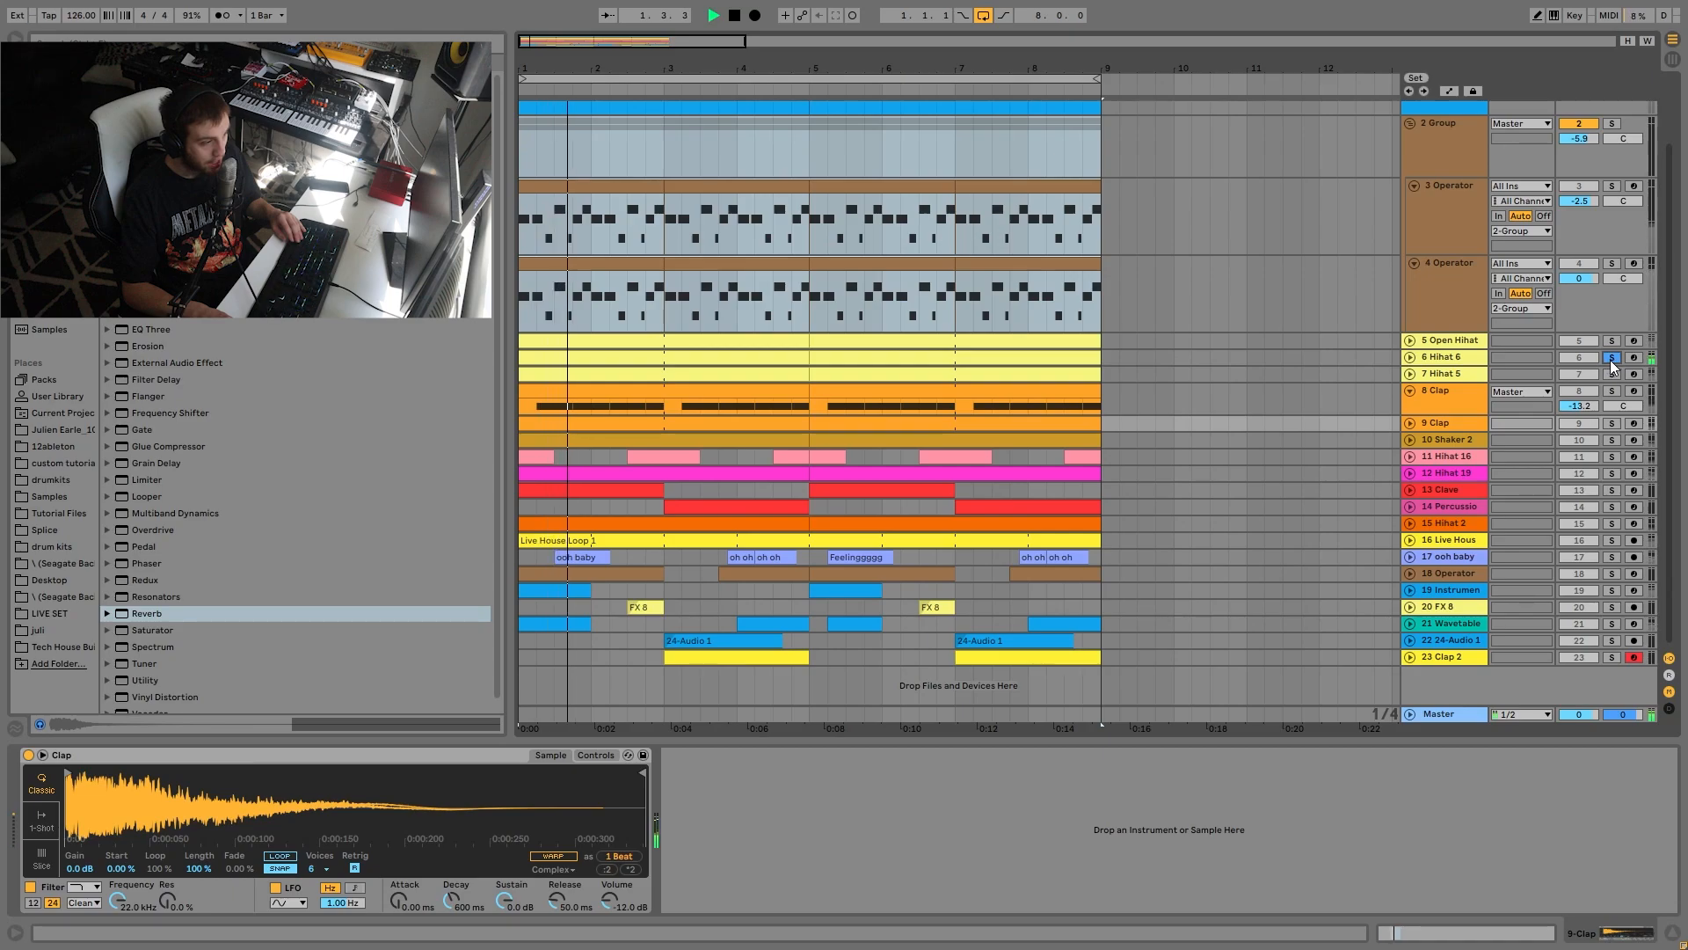
ctrl+click(1610, 375)
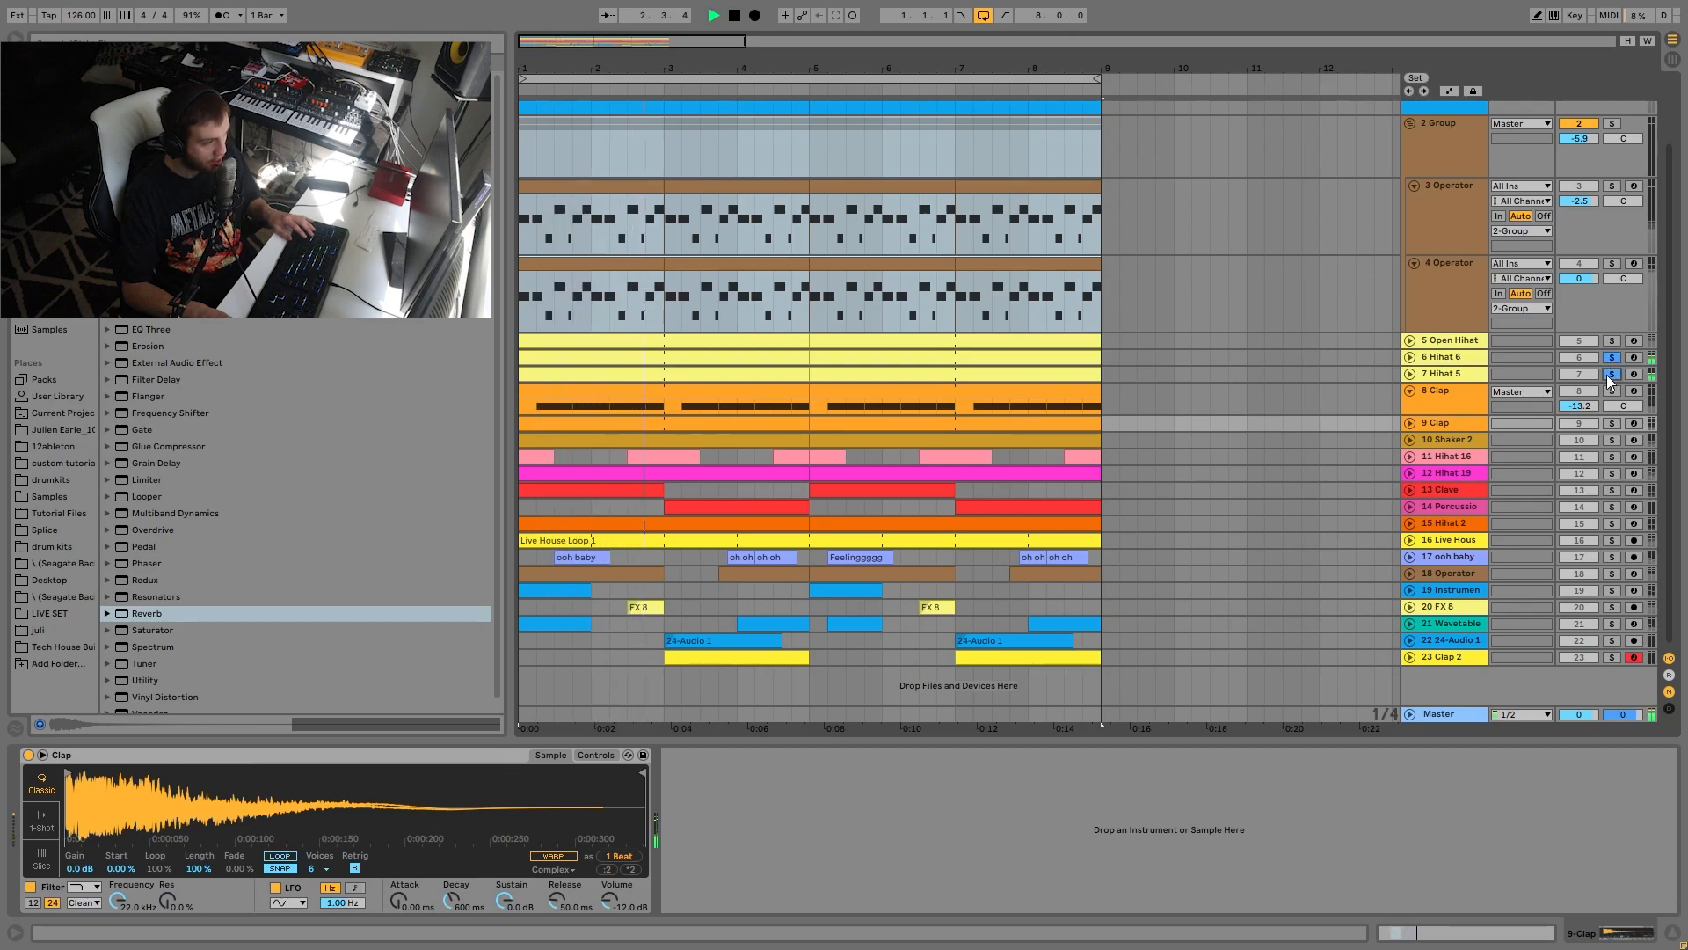
key(space)
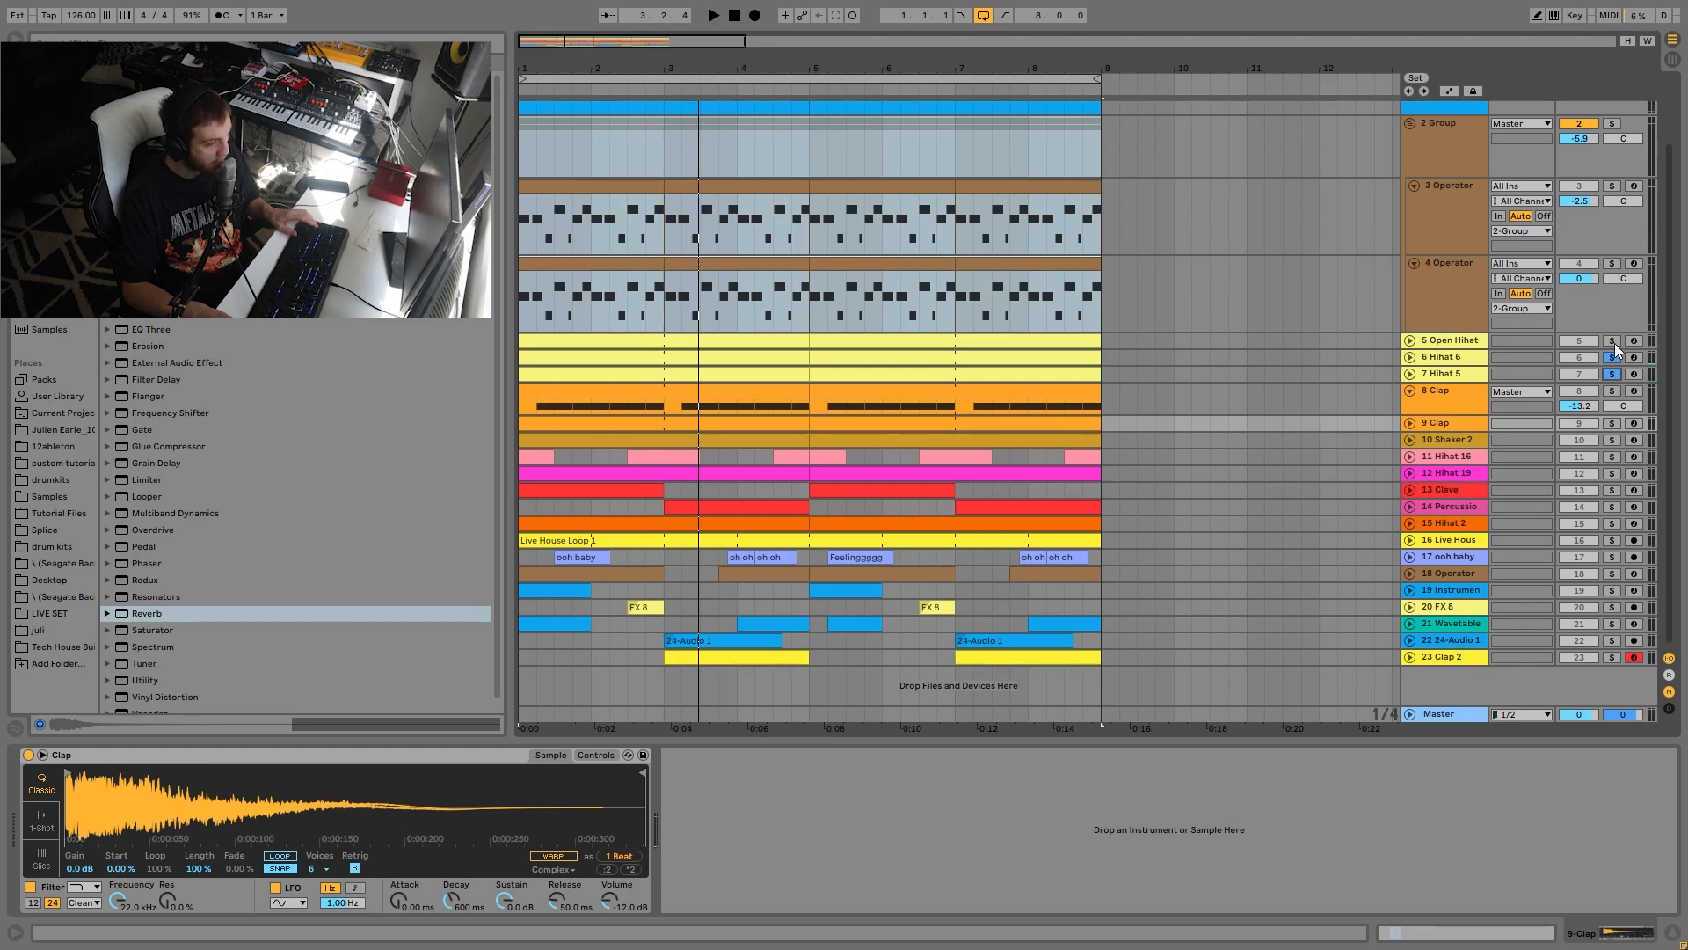
key(space)
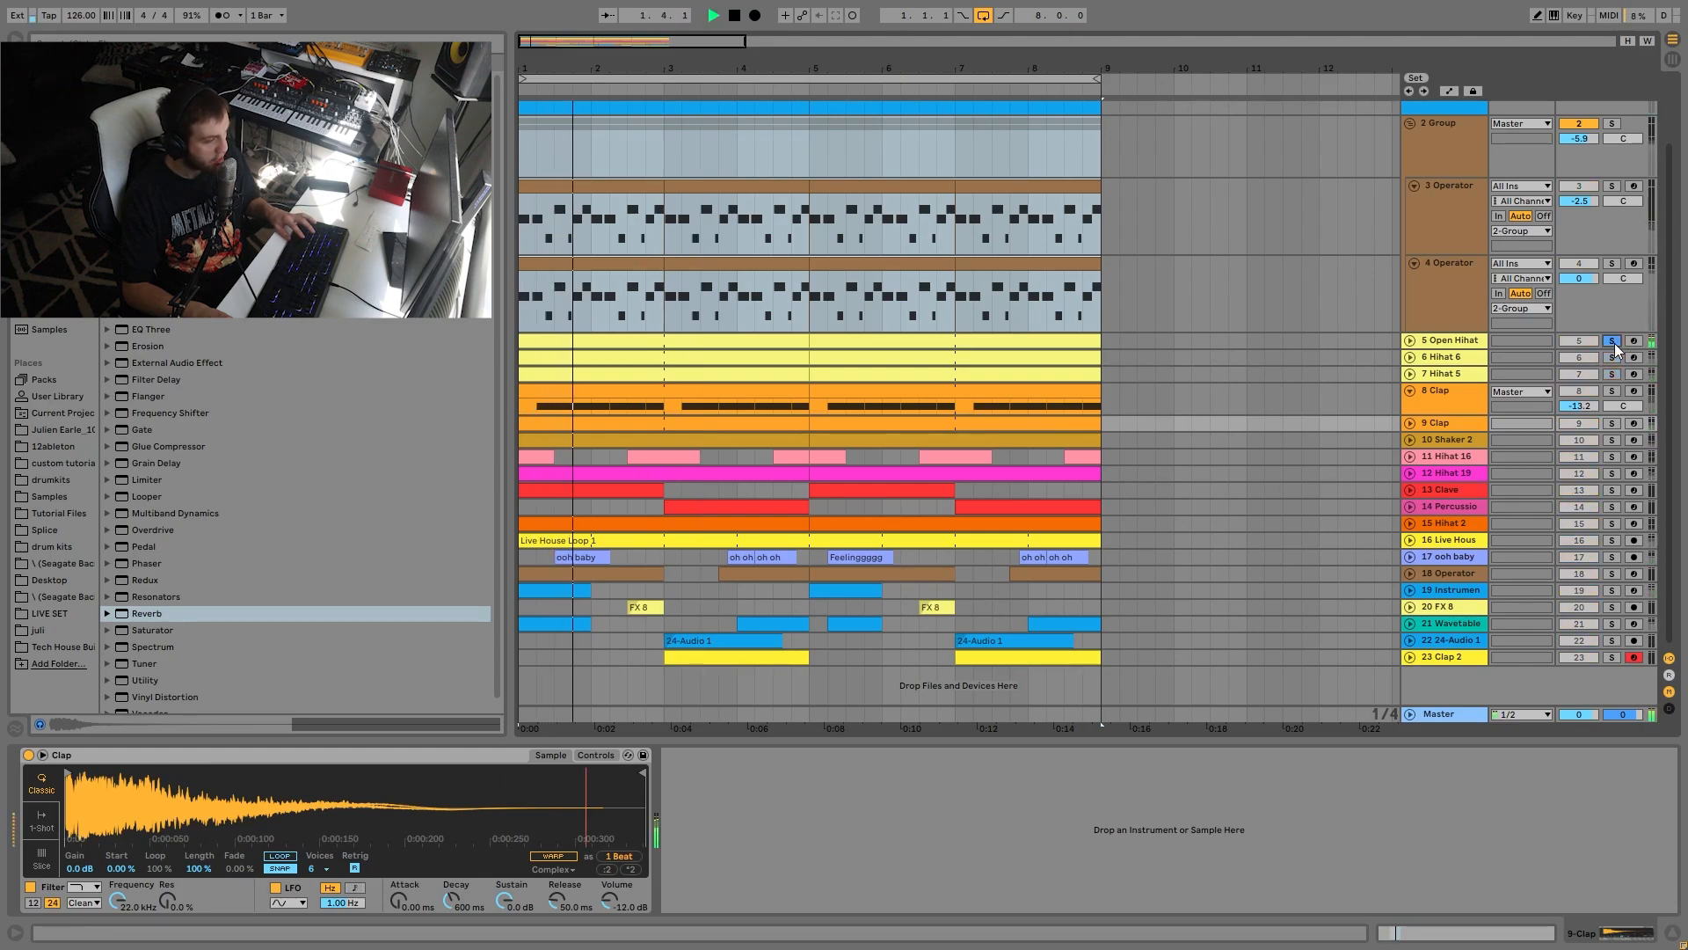
ctrl+click(1613, 357)
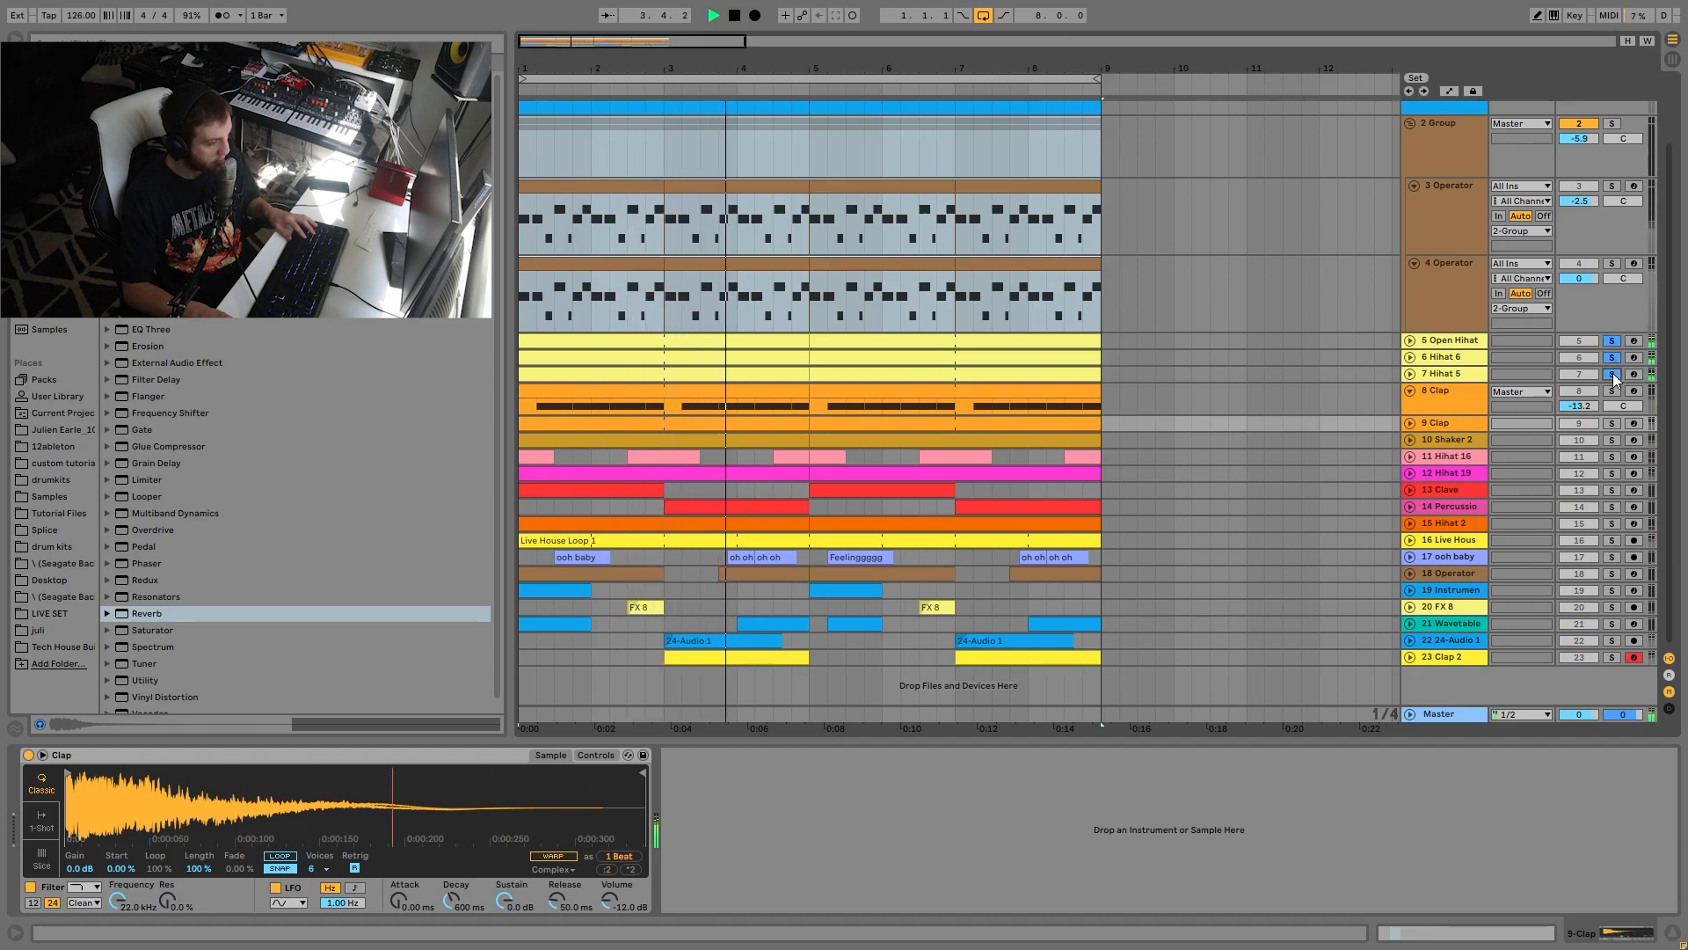
ctrl+click(1614, 374)
Solo the 8 Clap and 9 Clap tracks one at a time and compare them during playback.
click(1615, 391)
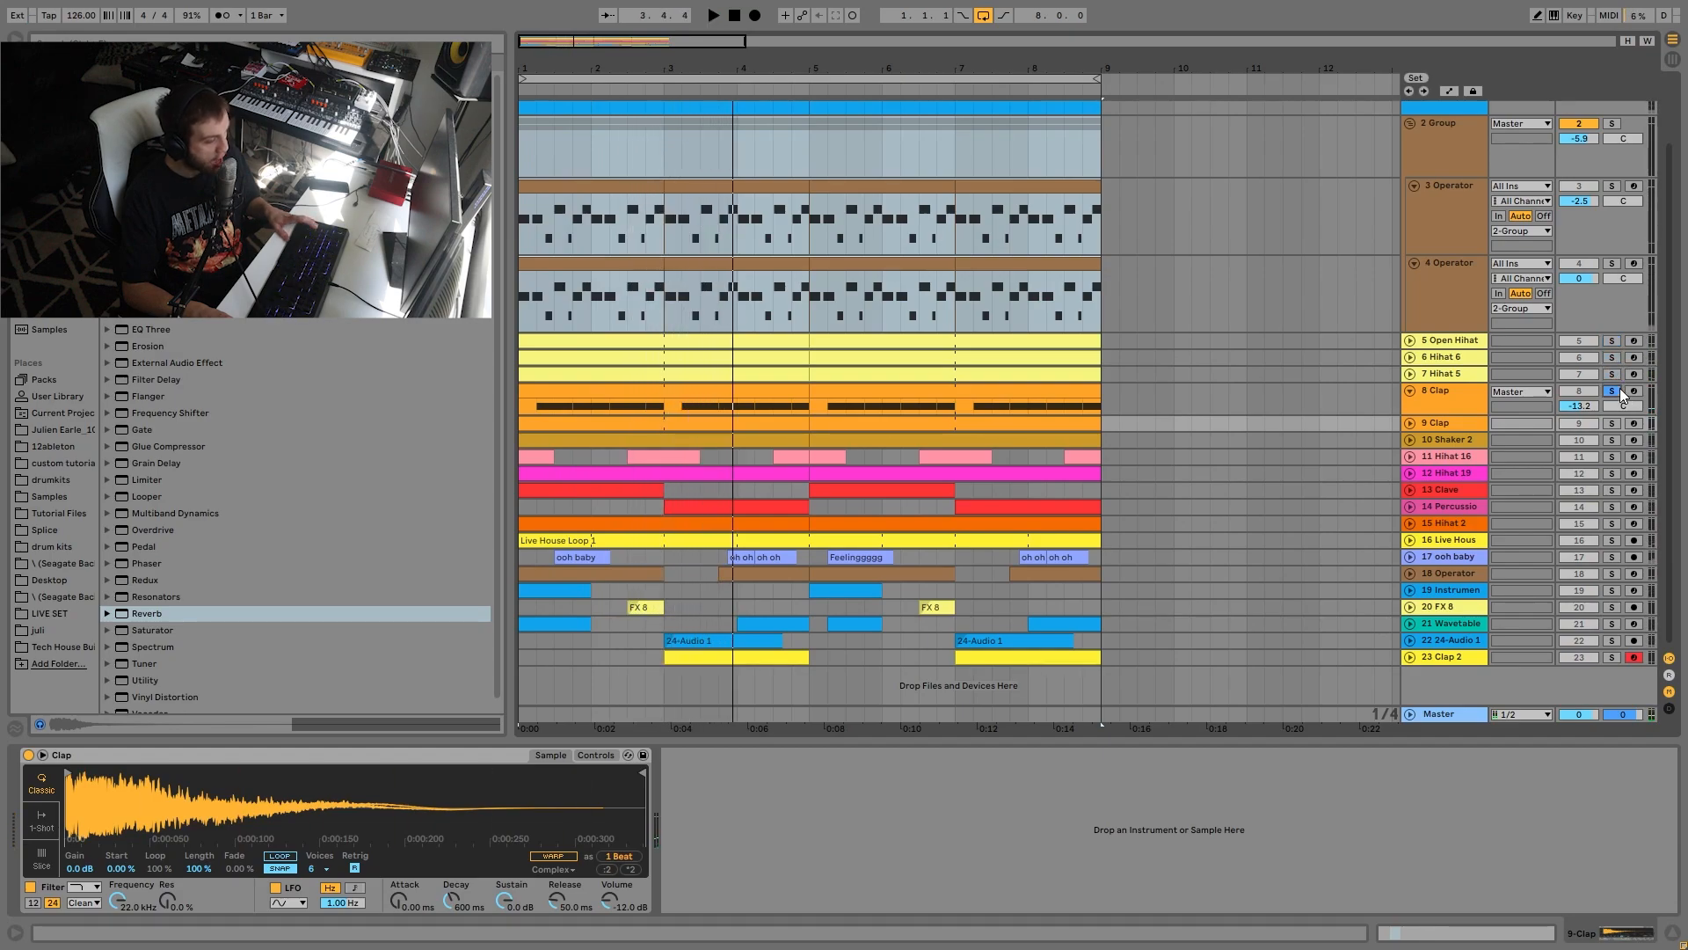
key(space)
click(1614, 425)
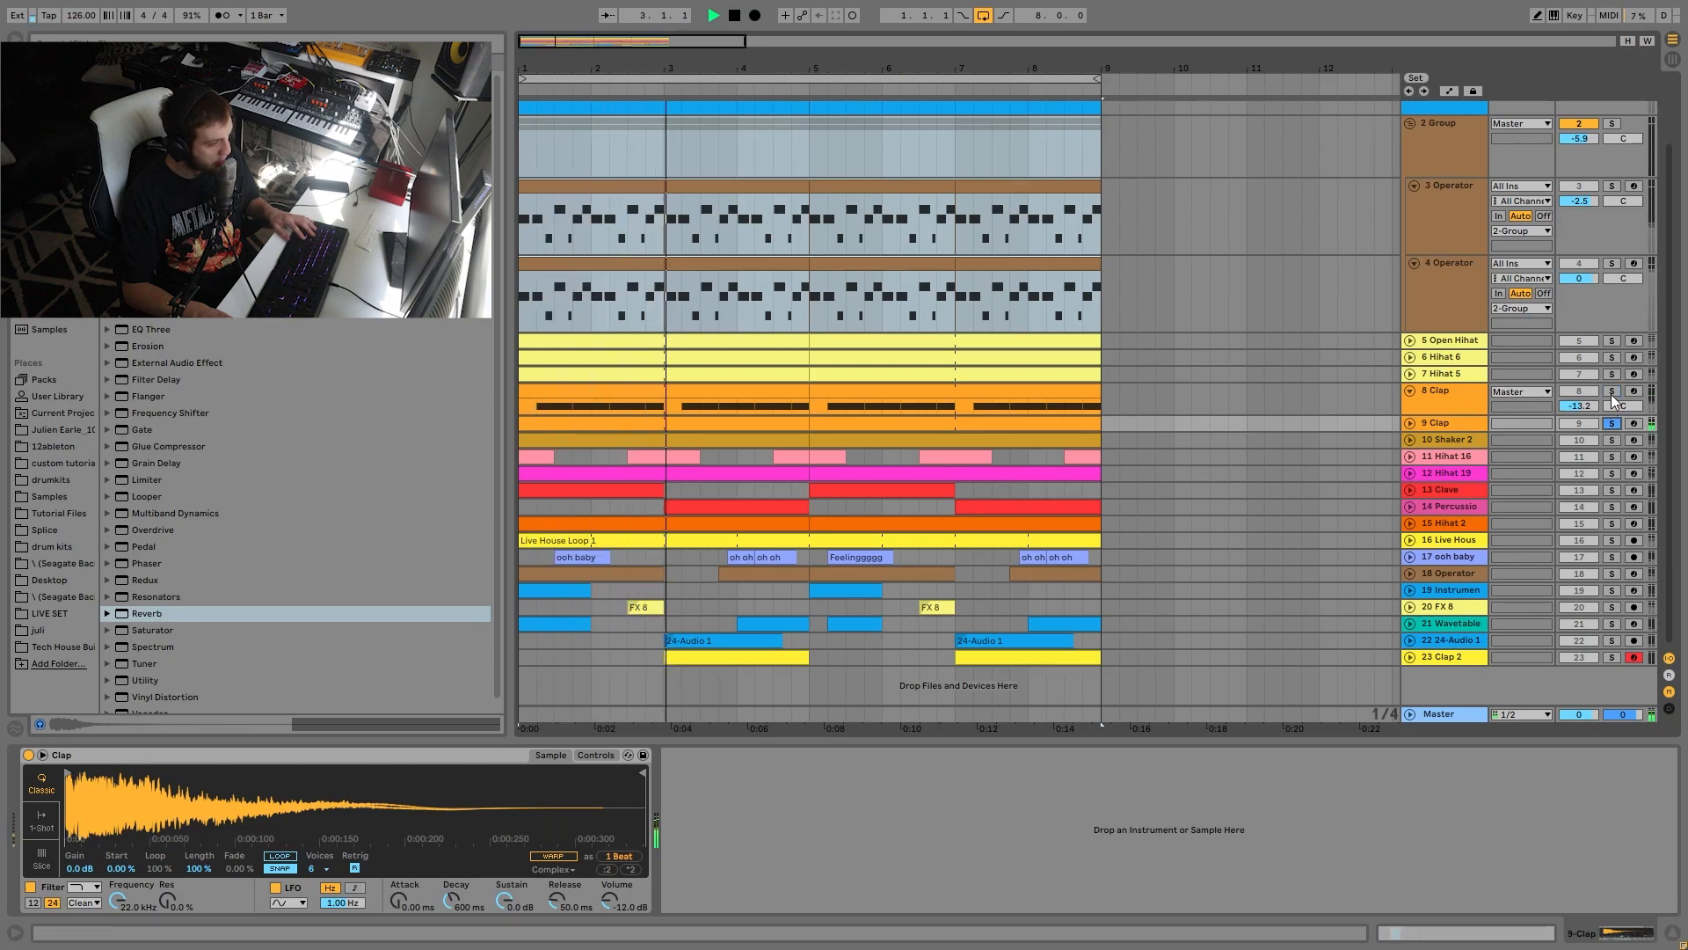
click(1612, 392)
key(space)
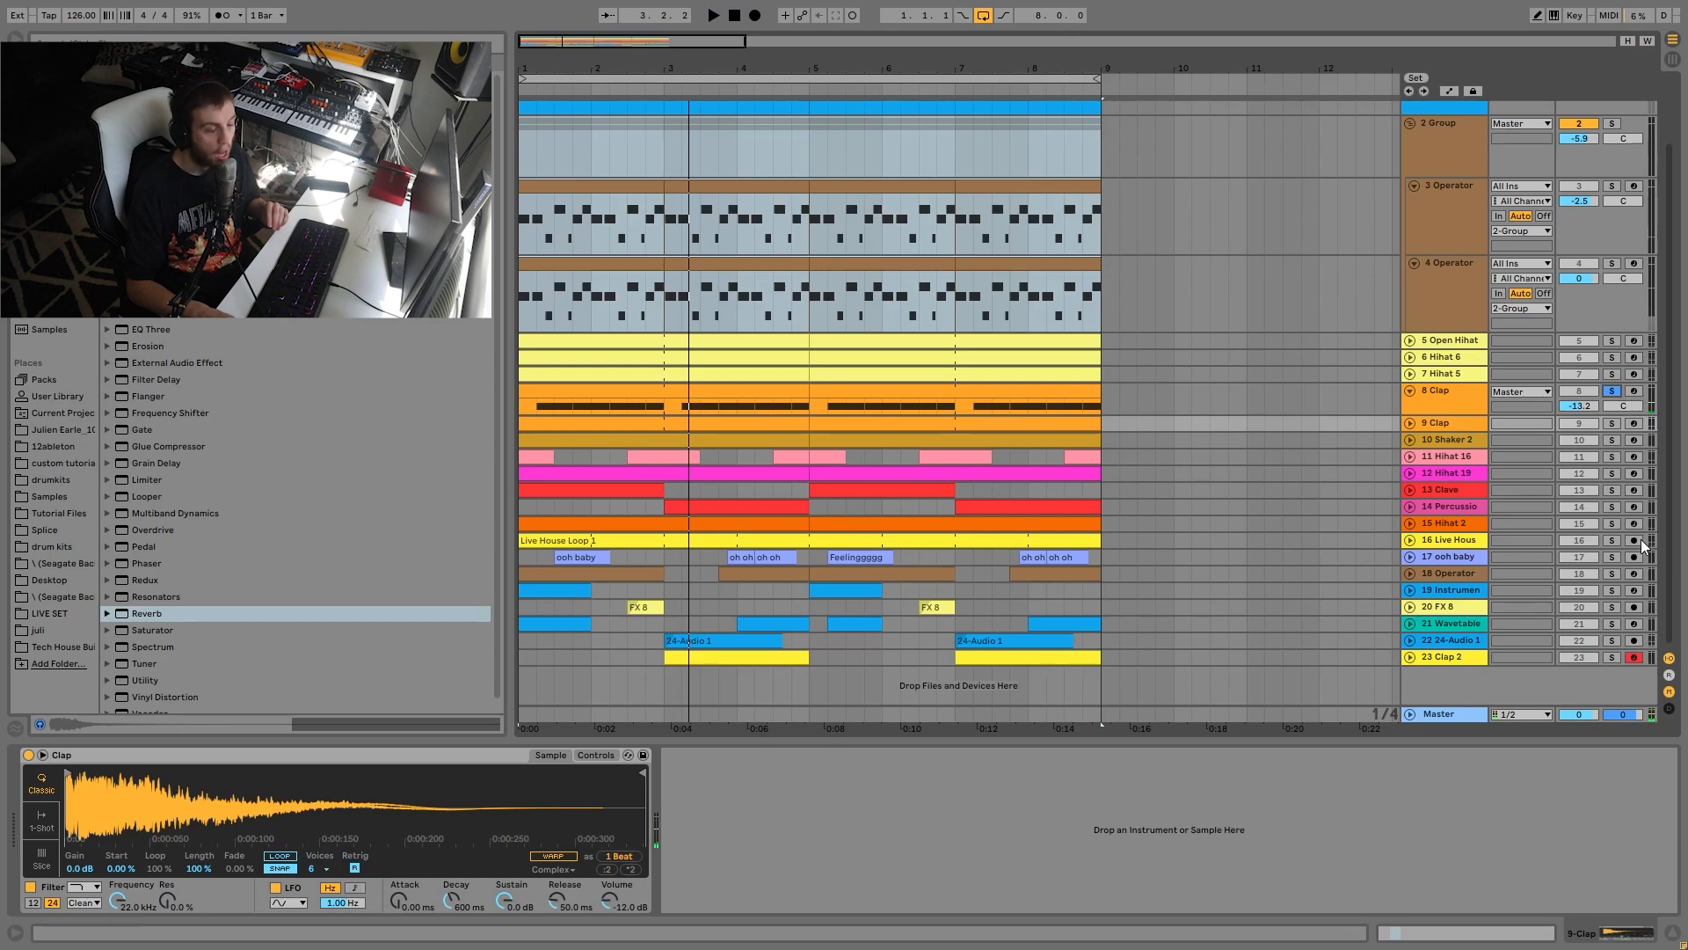
Play both clap tracks layered in solo and show the 8 Clap track's sampler device.
ctrl+click(1612, 423)
key(space)
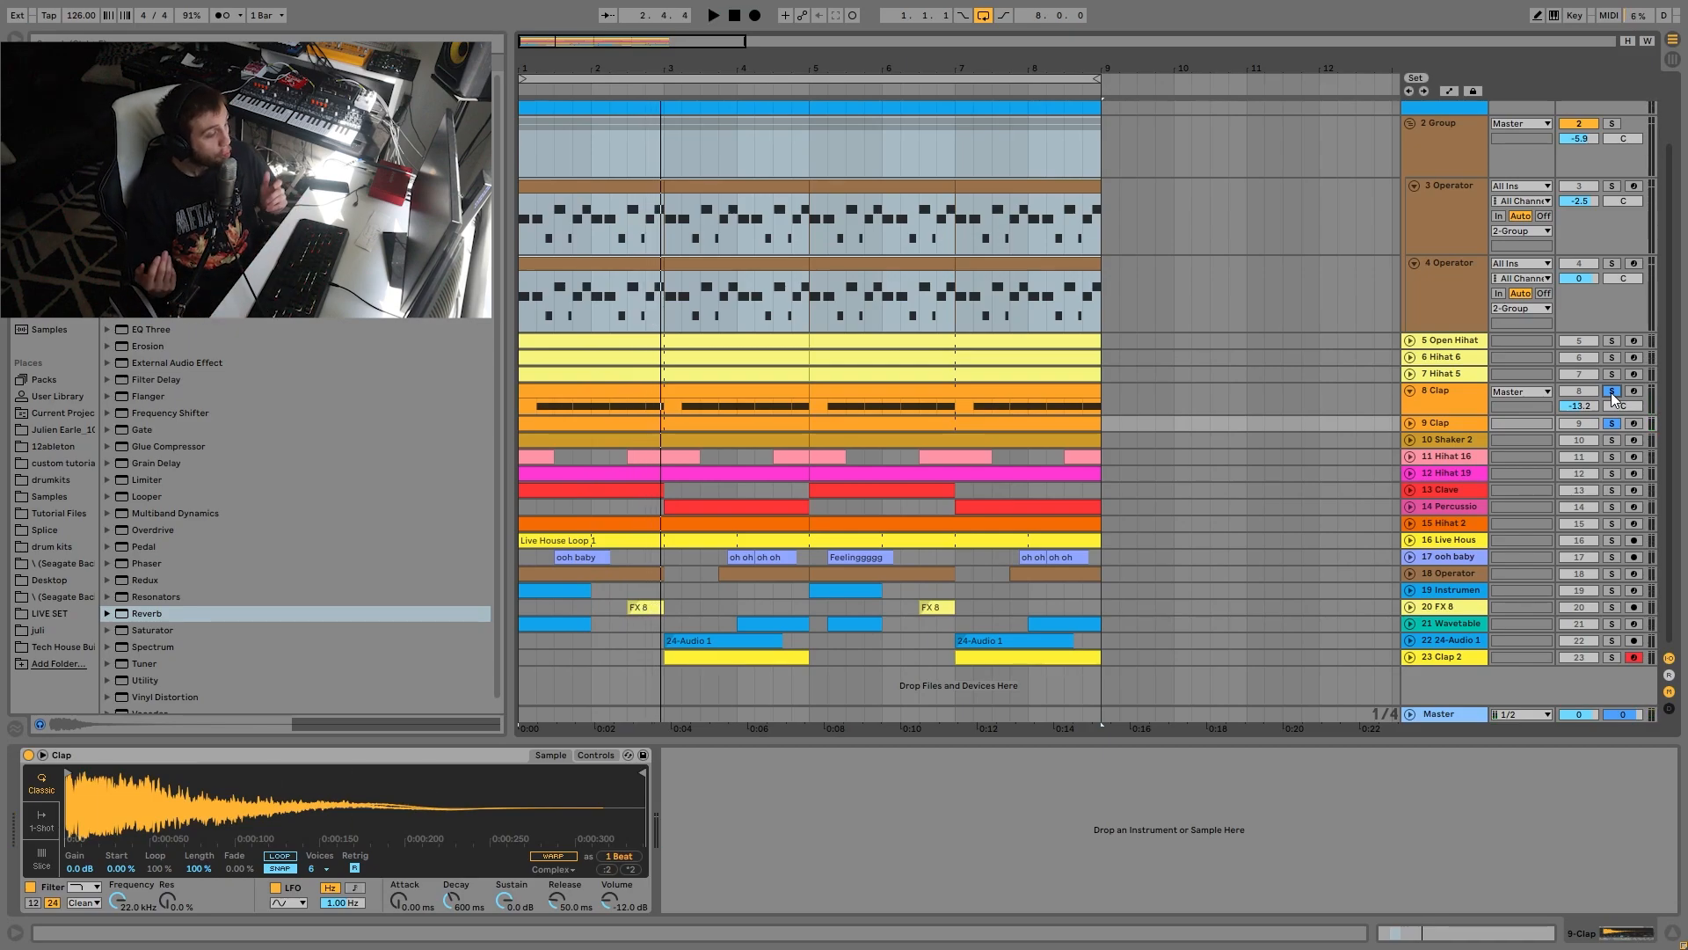
key(space)
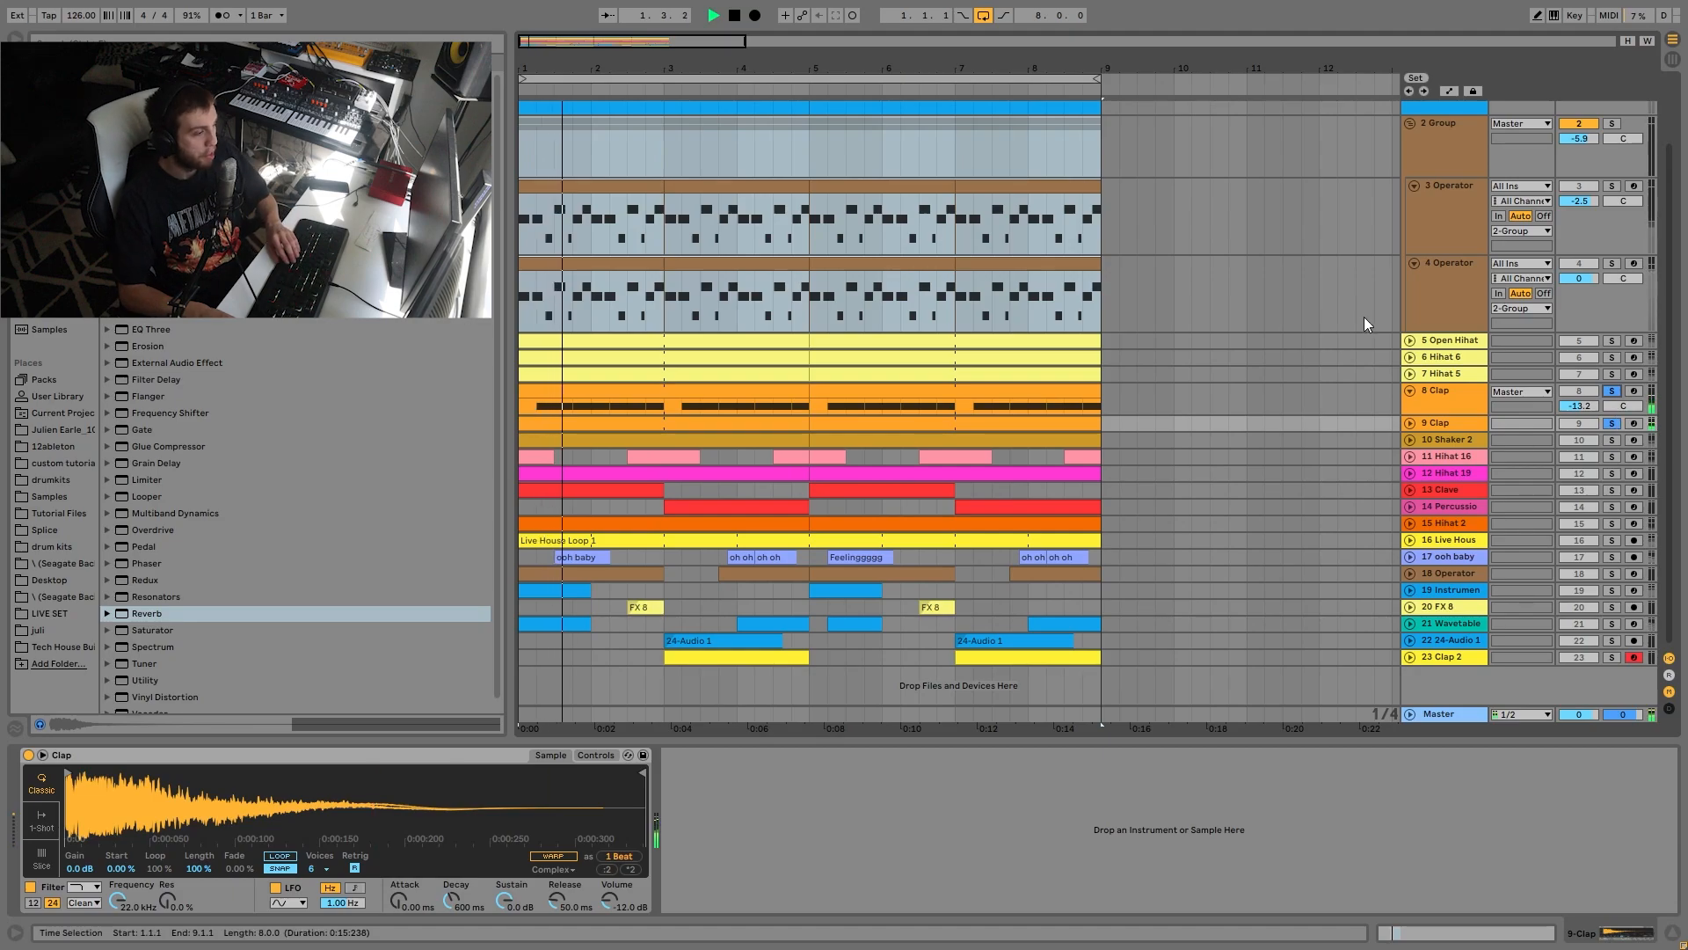
click(1446, 403)
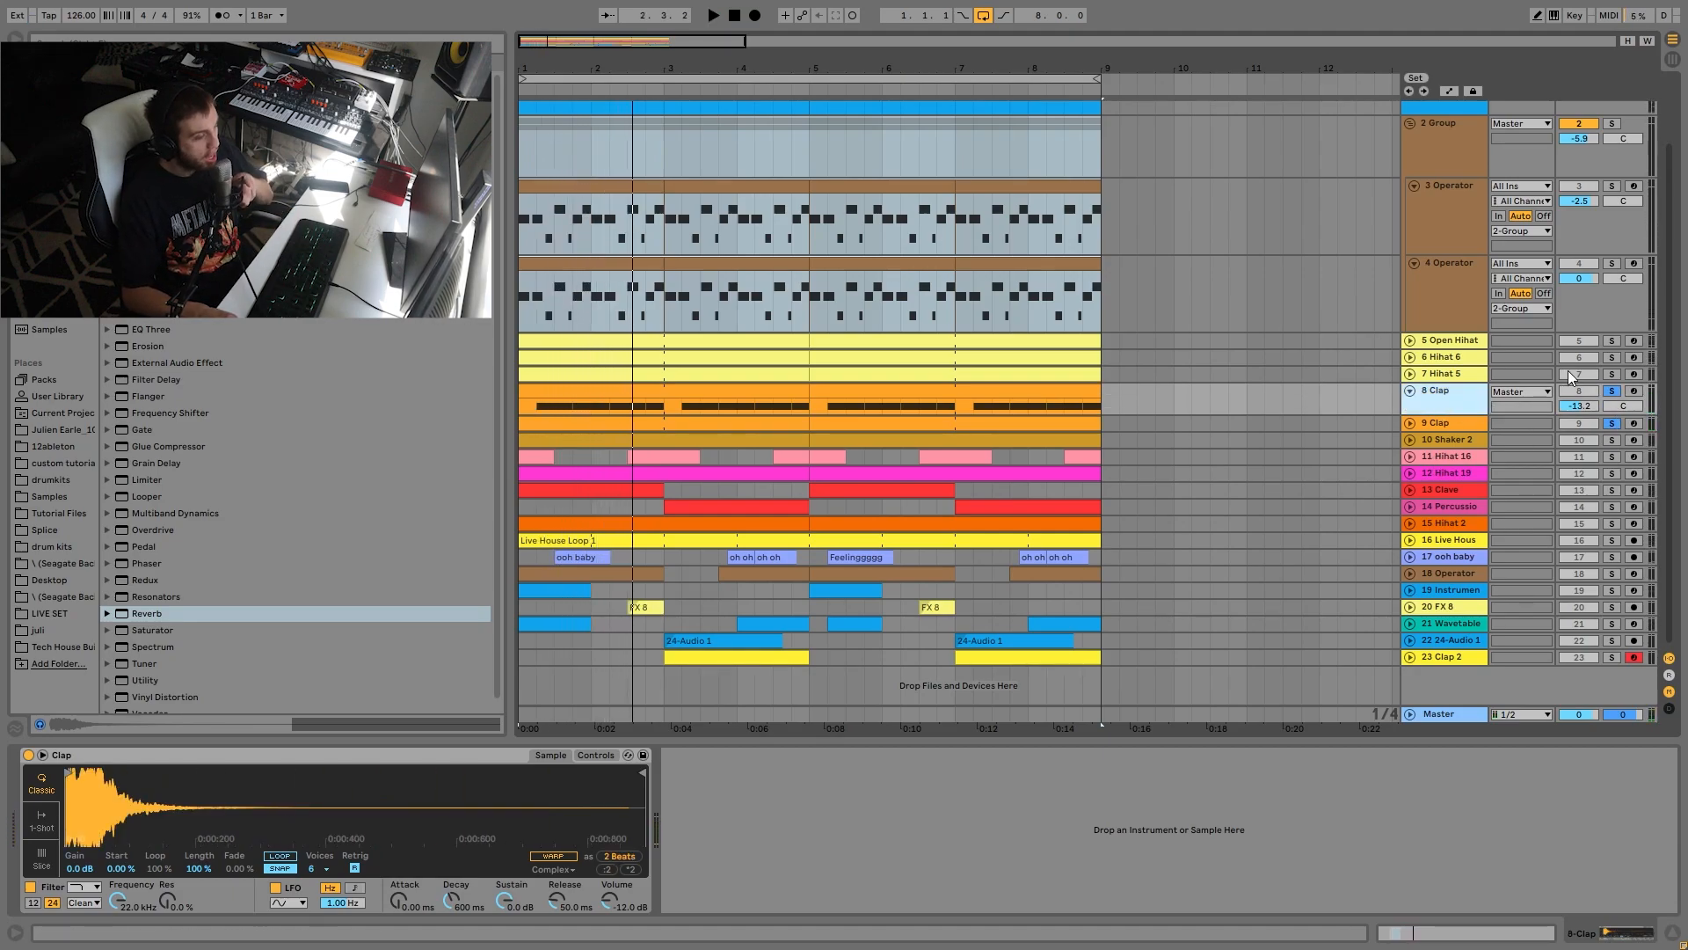
Clear the clap solos and play the full mix briefly from the loop start.
click(1614, 391)
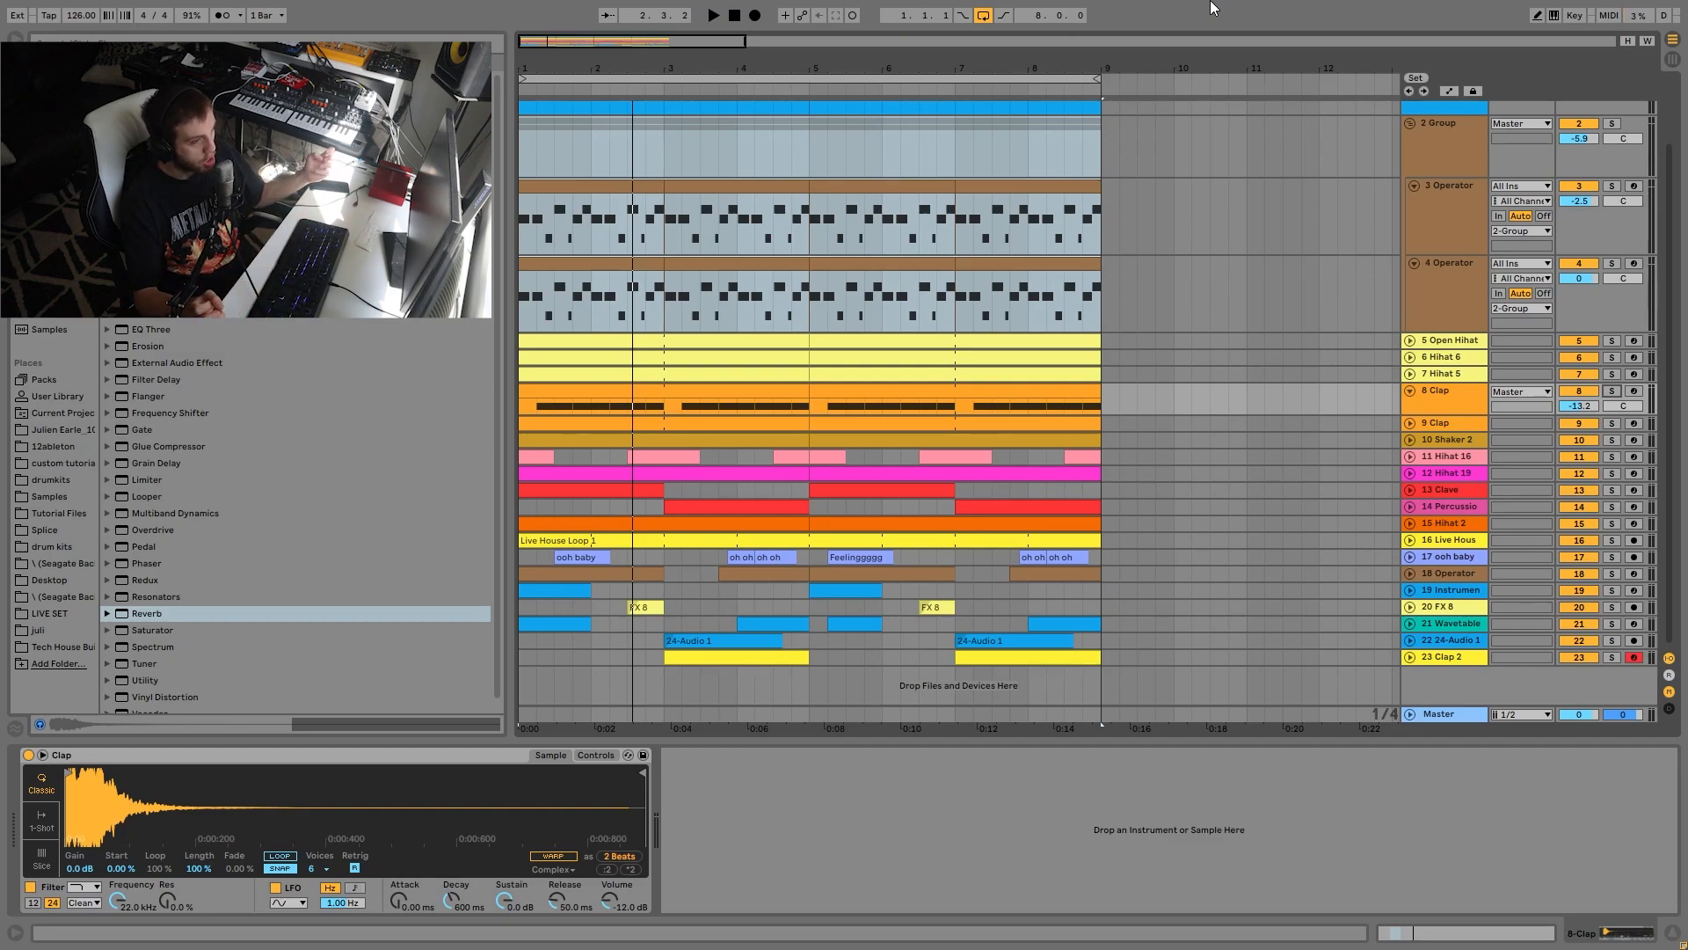
key(space)
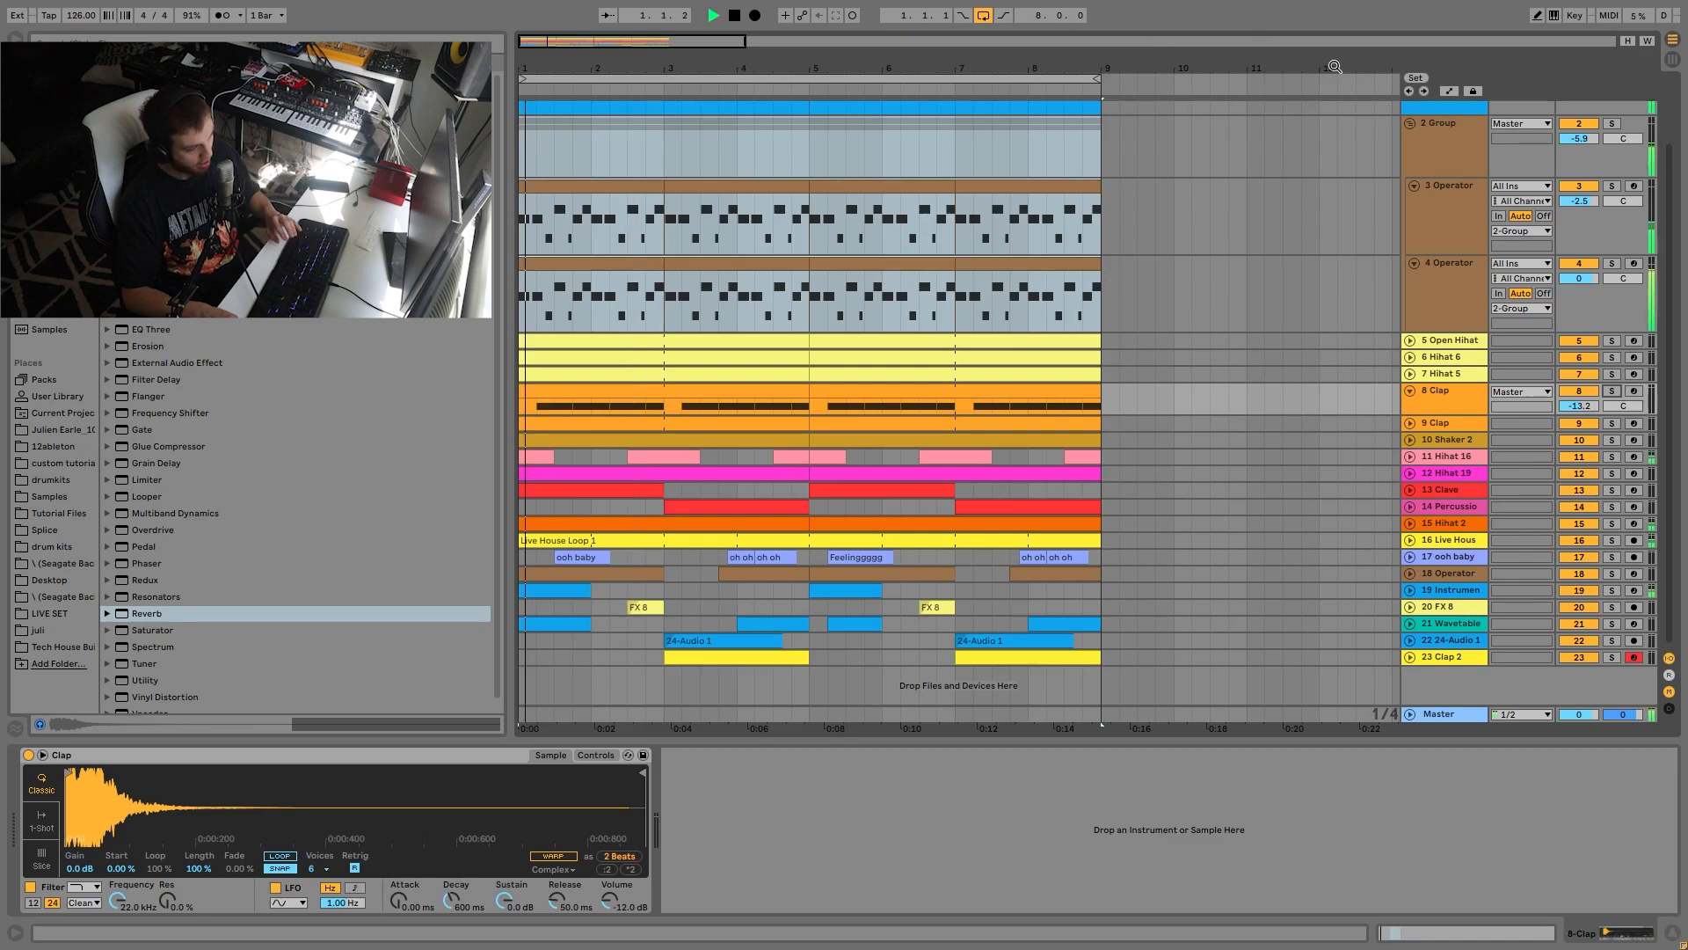
key(space)
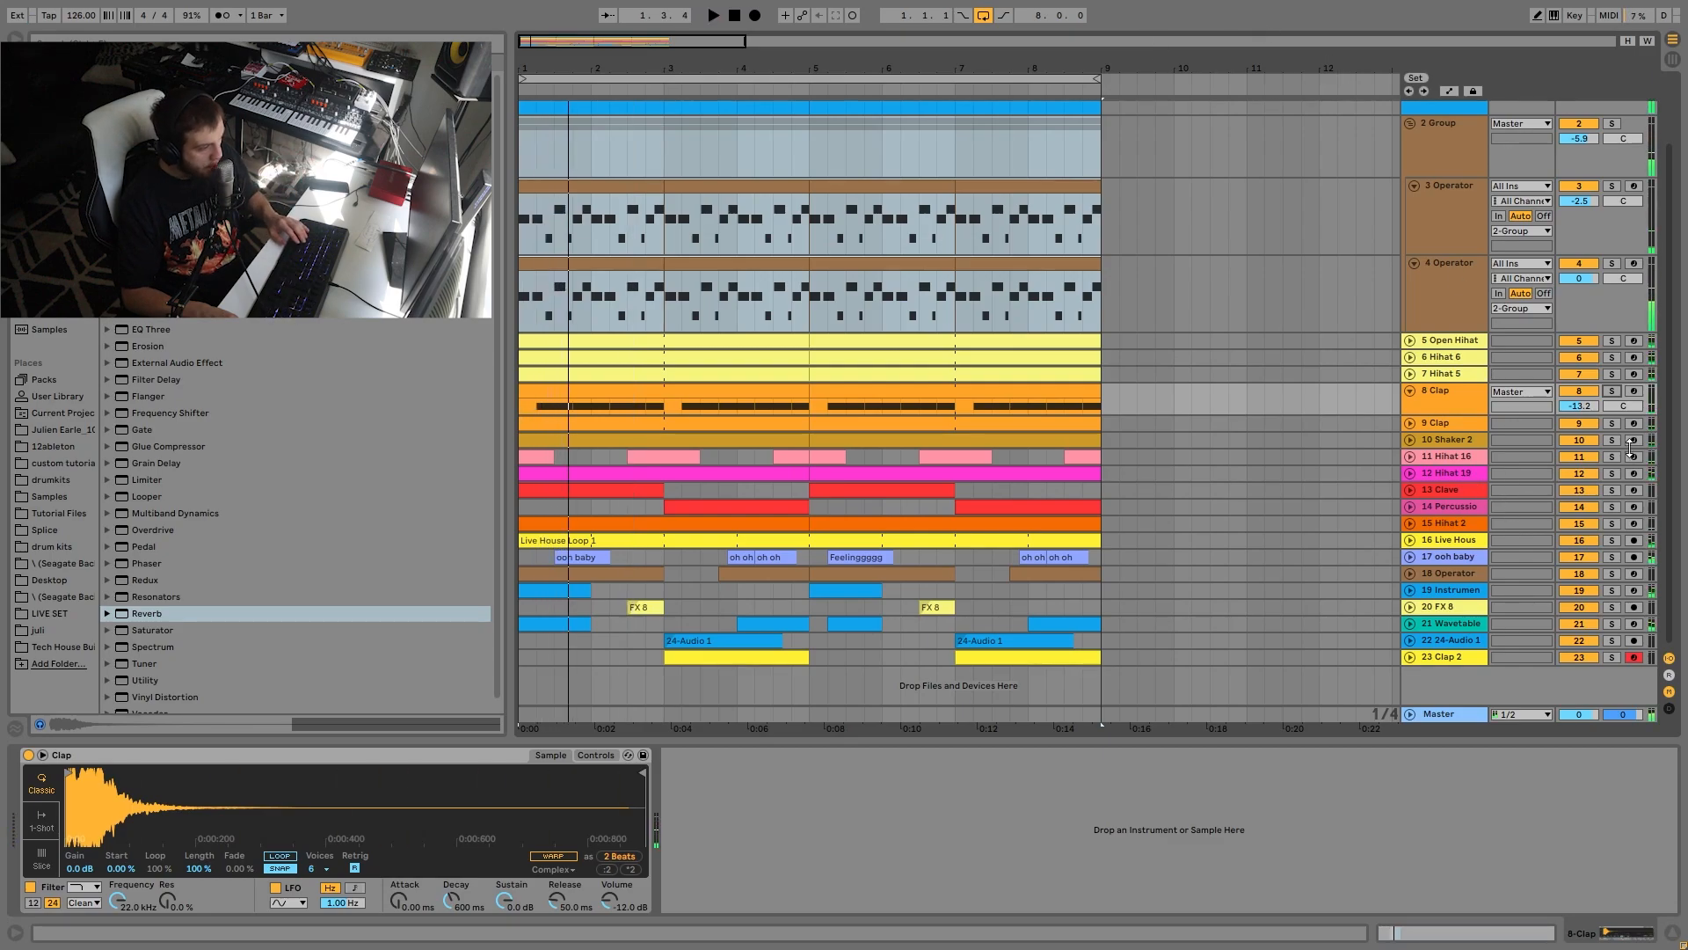
Solo tracks 10 Shaker 2 through 15 Hihat 2, start playback, and unfold all six tracks to show their MIDI notes.
click(1612, 439)
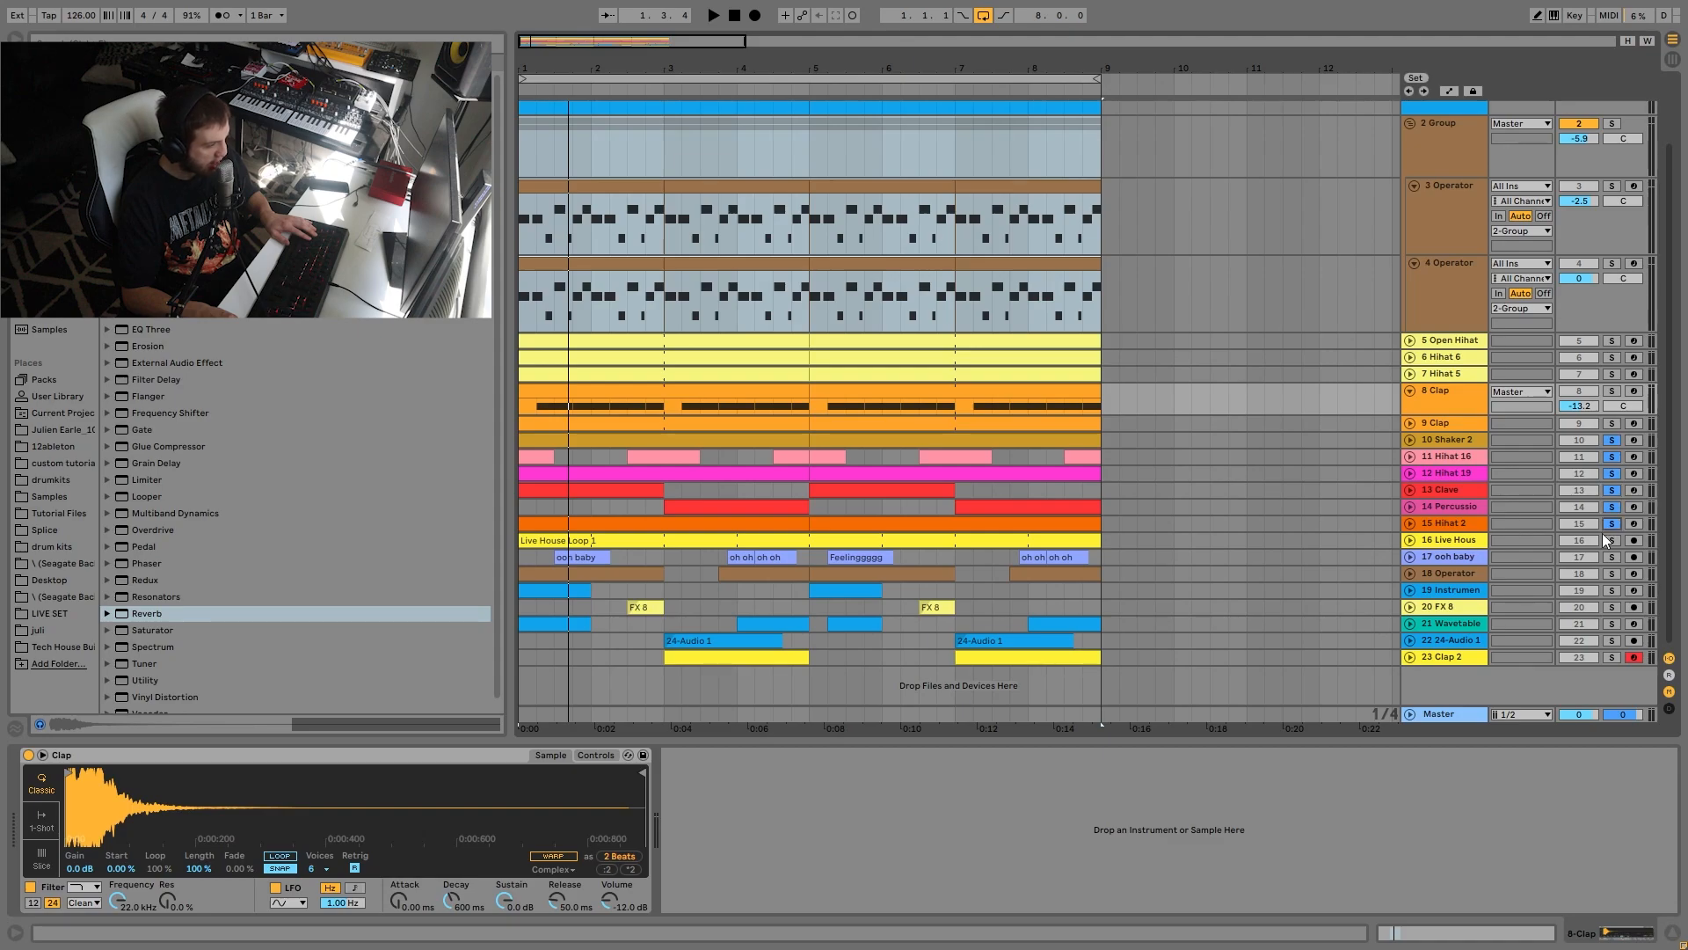
key(space)
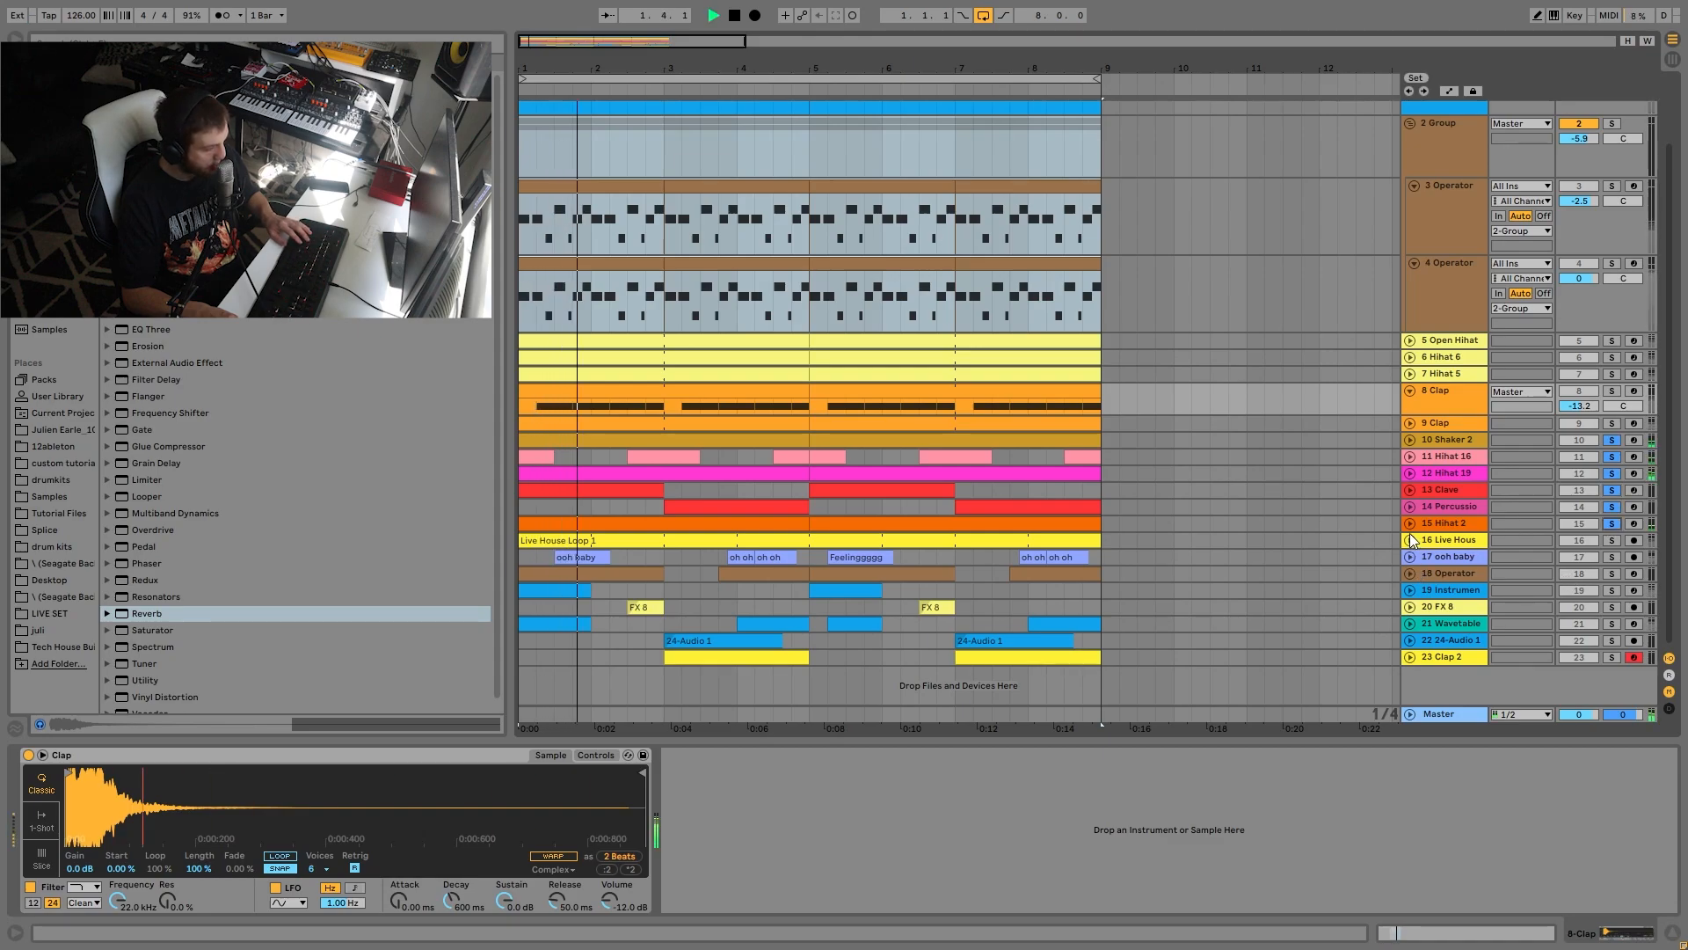
click(1441, 523)
shift+click(1447, 440)
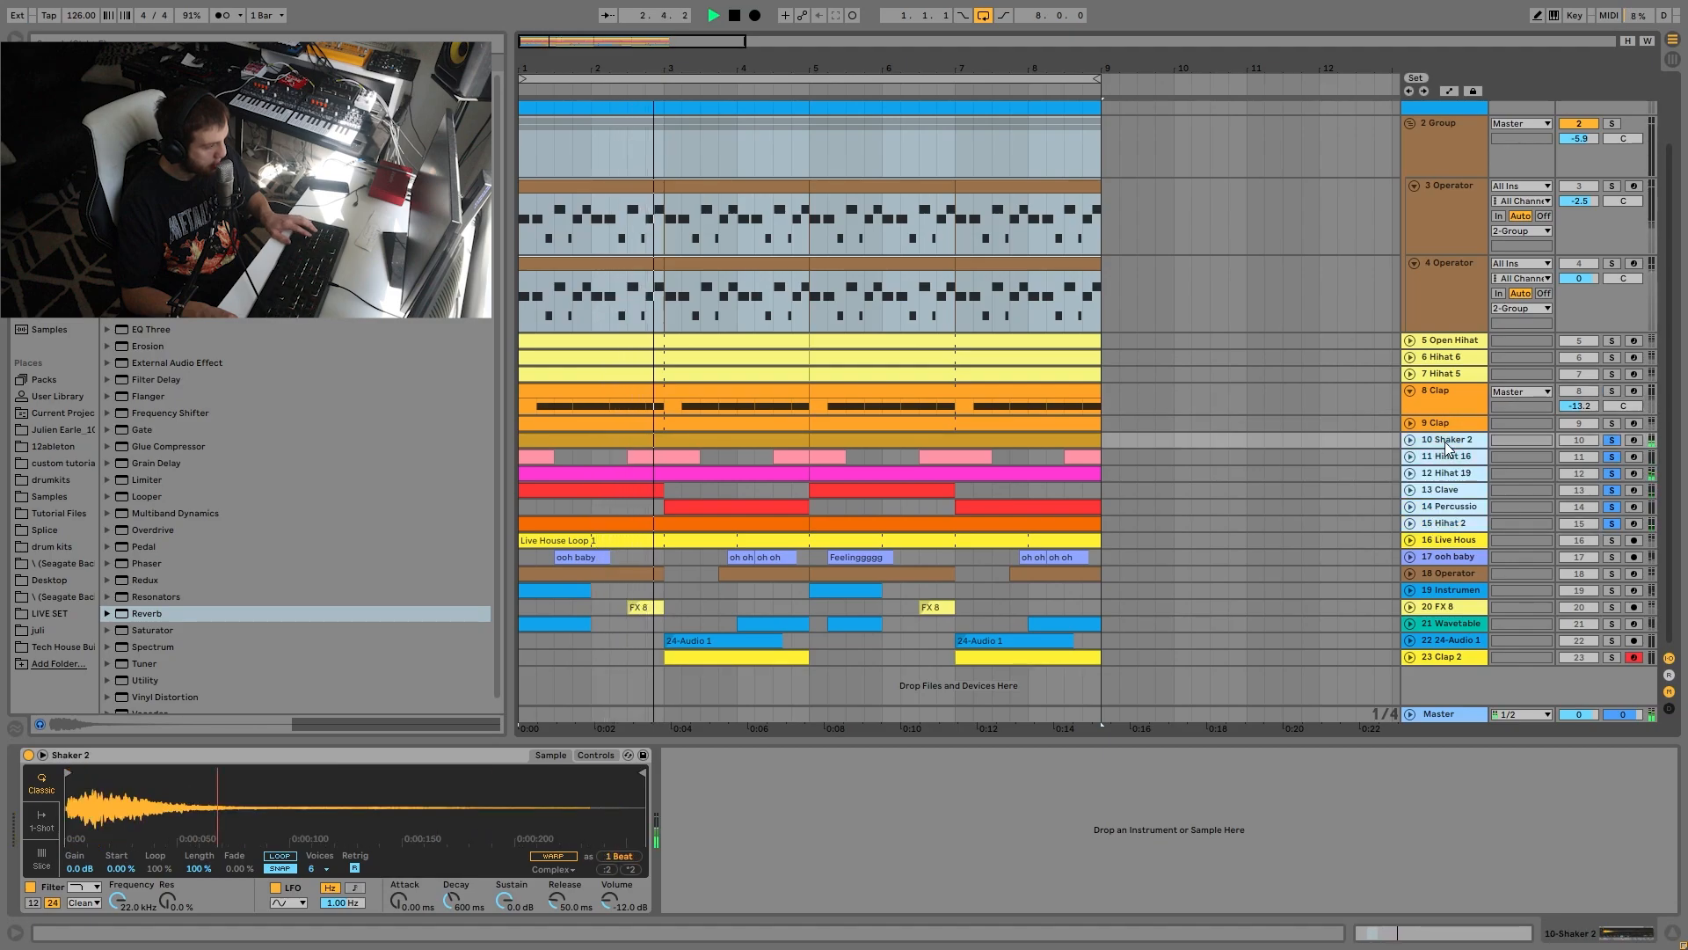
key(u)
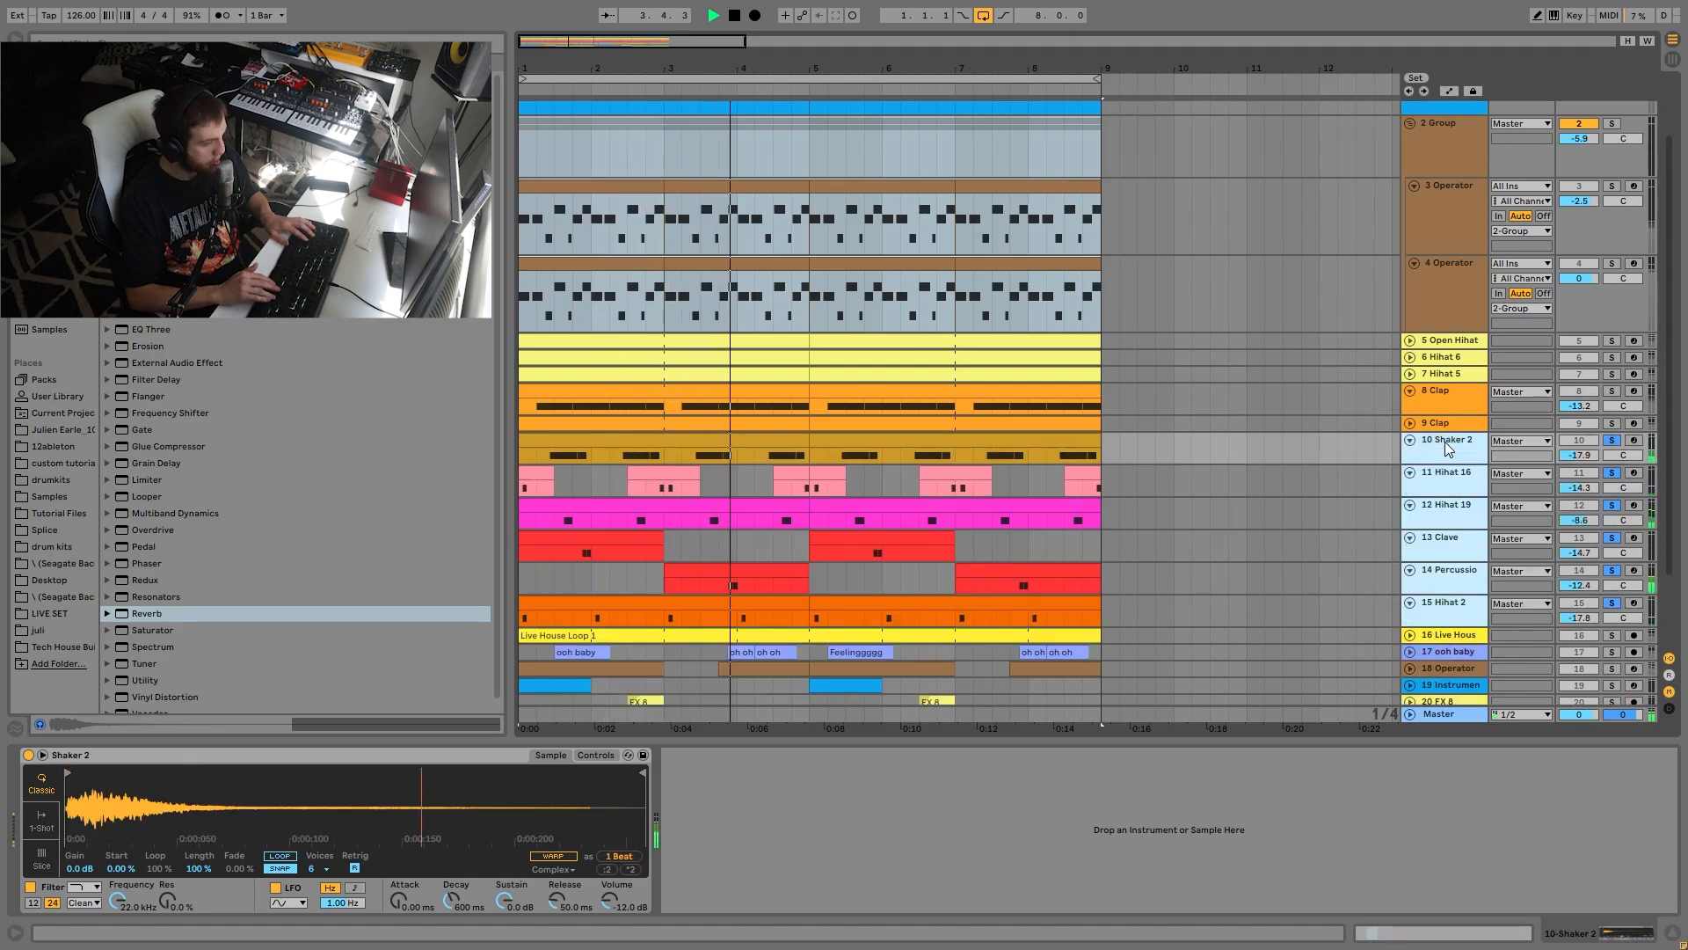
scroll(1444, 442, down, 3)
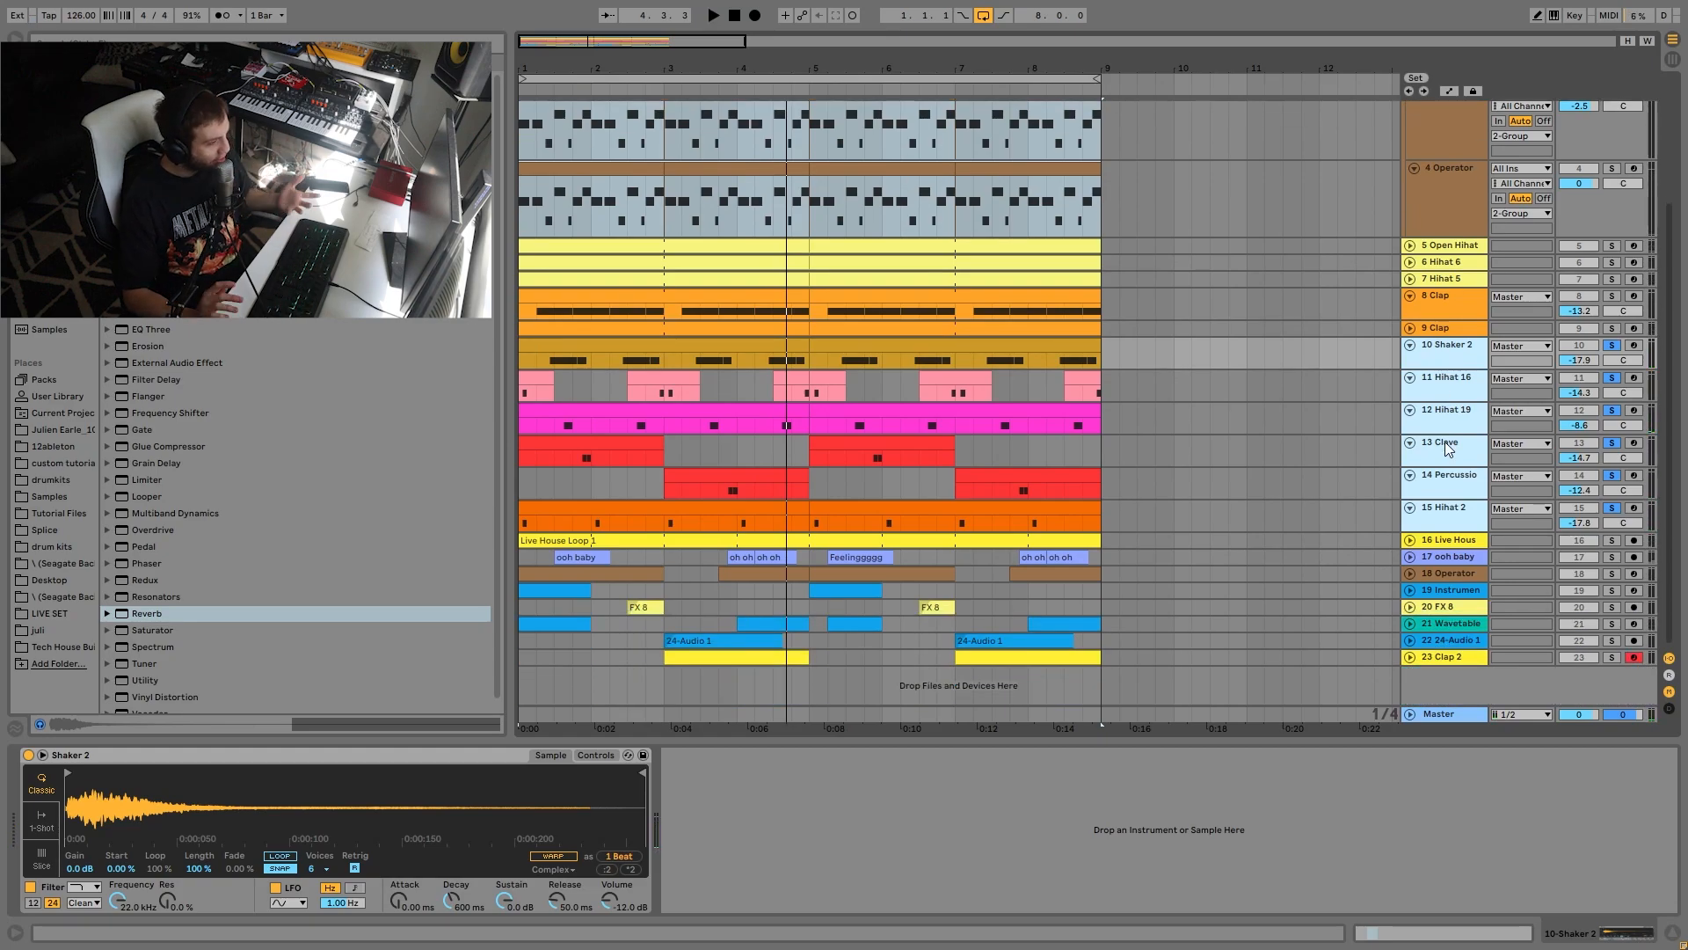
Audition the soloed percussion tracks with 5 Open Hihat added to the solo, then without it, and stop playback.
click(1612, 247)
key(space)
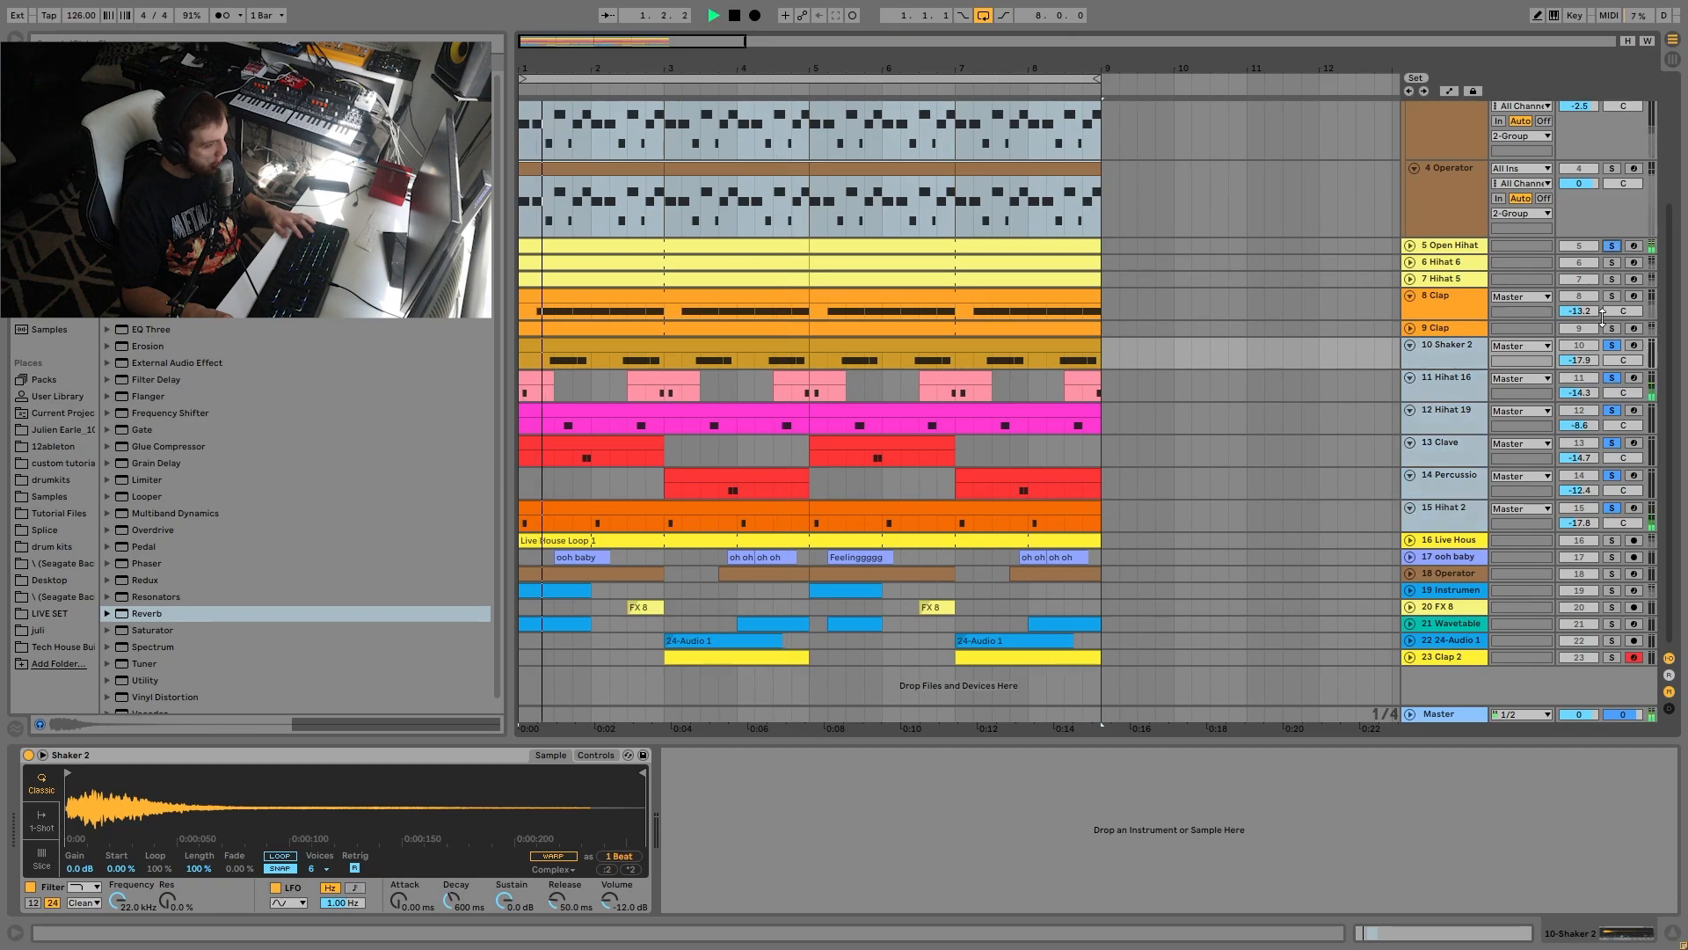
click(1611, 247)
key(space)
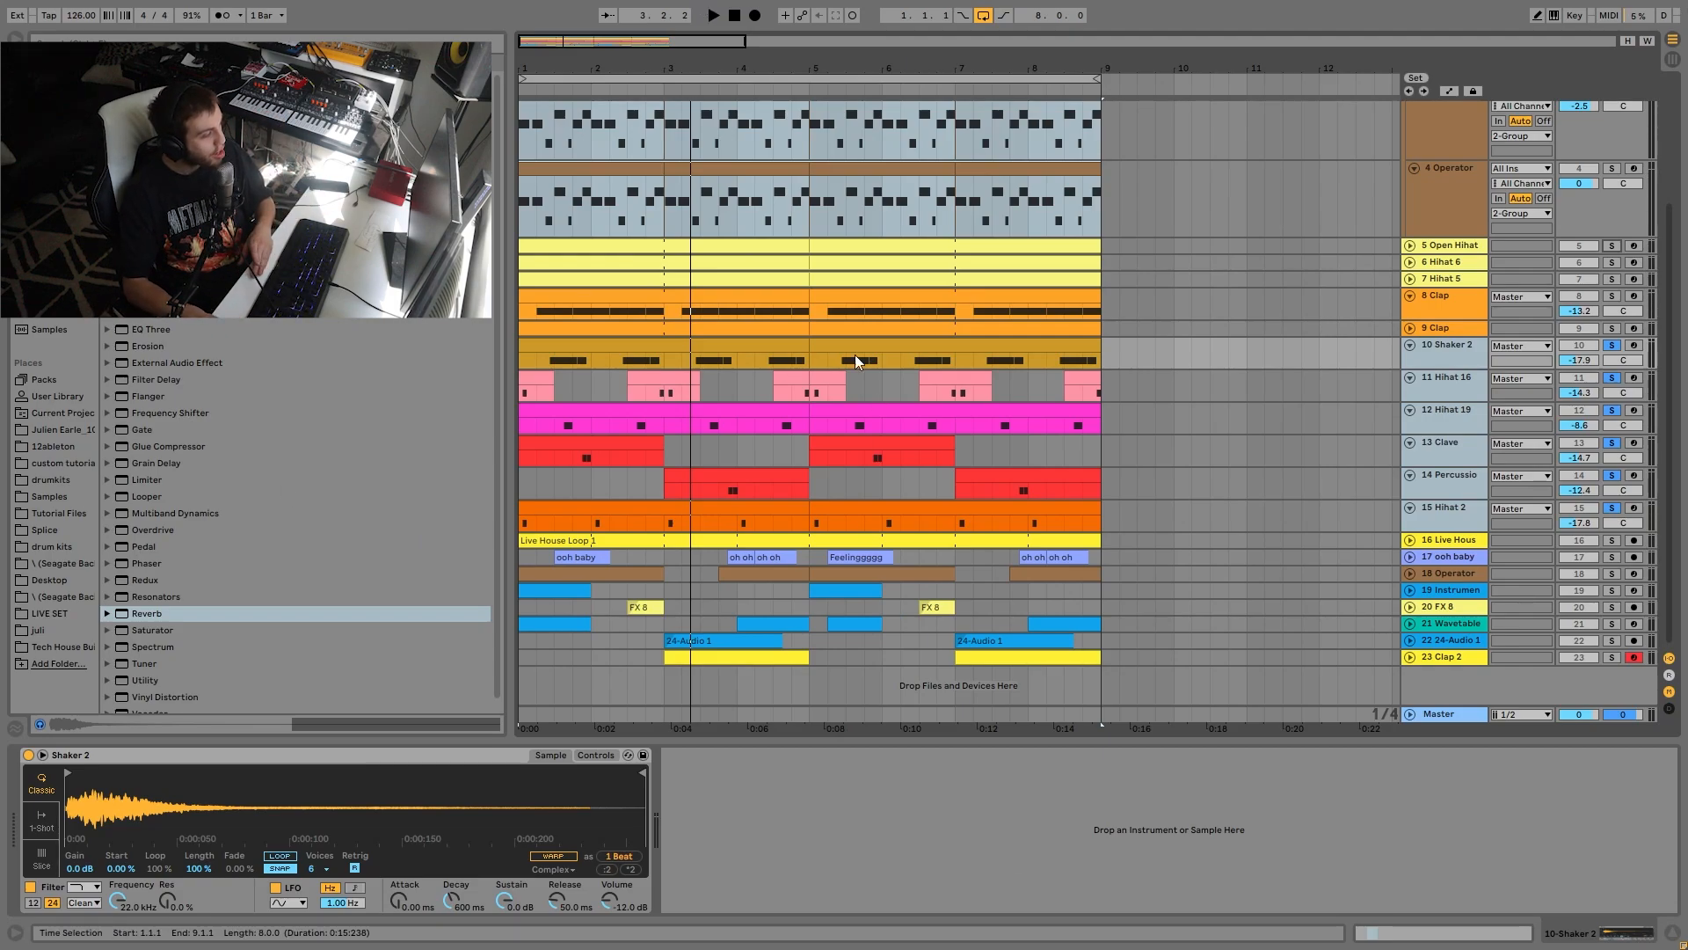
Point out note placement in the first four bars by selecting the Hihat 2 clip, Hihat 19 from 1.3.3 to 2.2.1, and the Clave hit.
drag(537, 71, 538, 171)
click(622, 507)
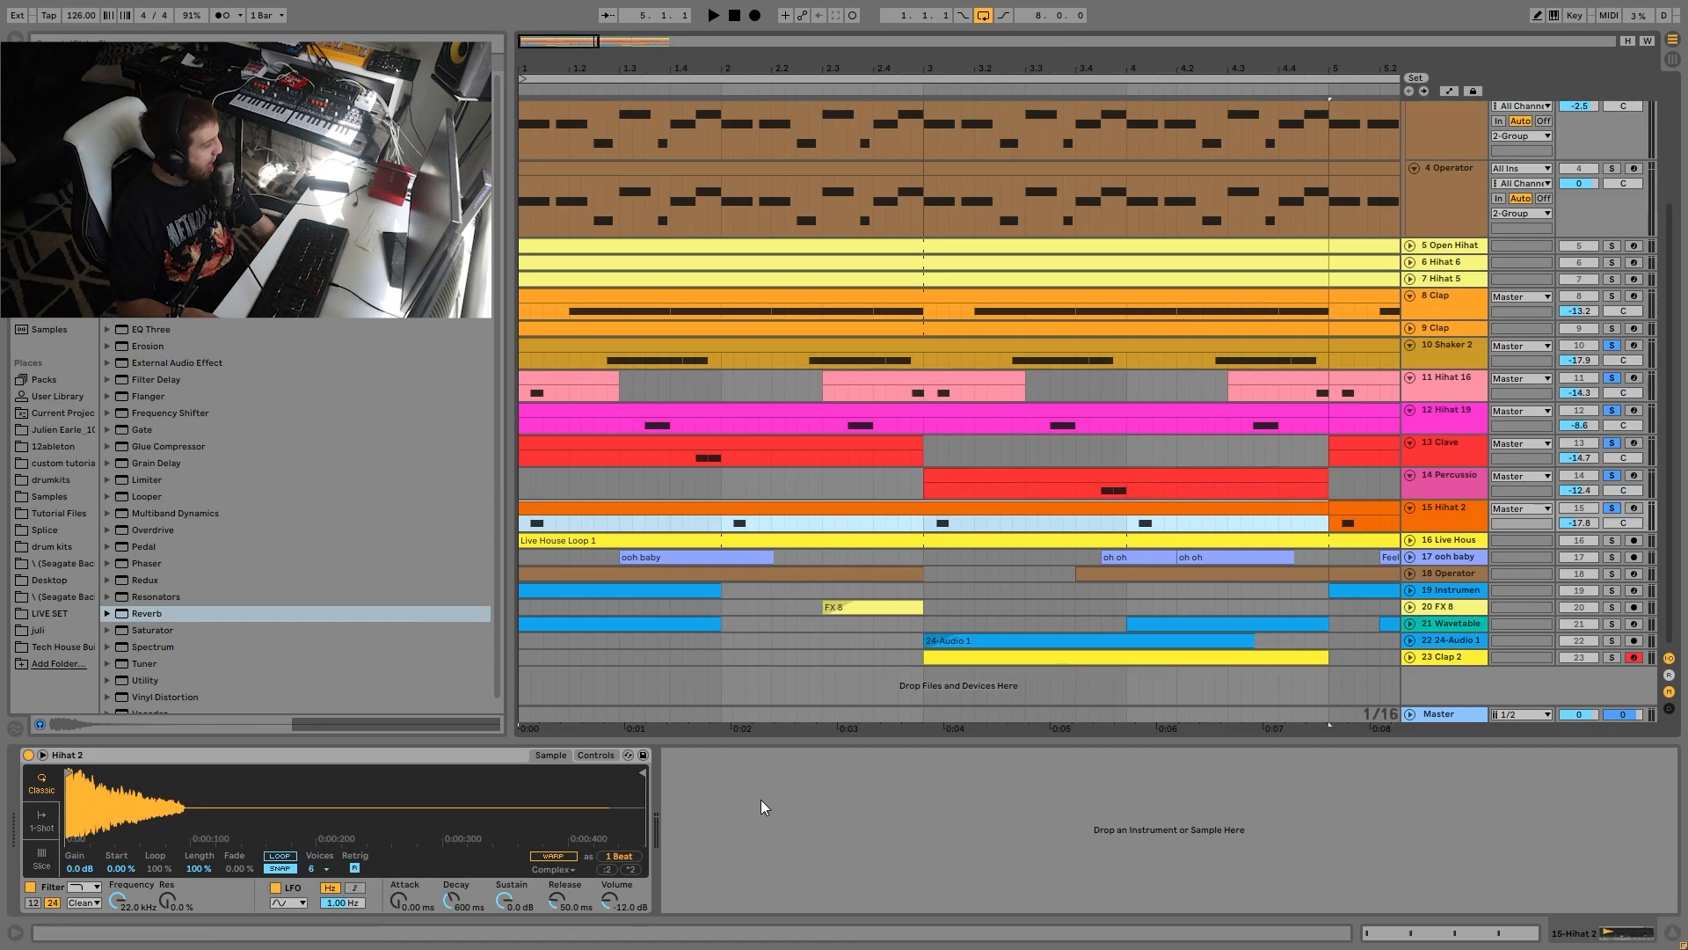
click(649, 426)
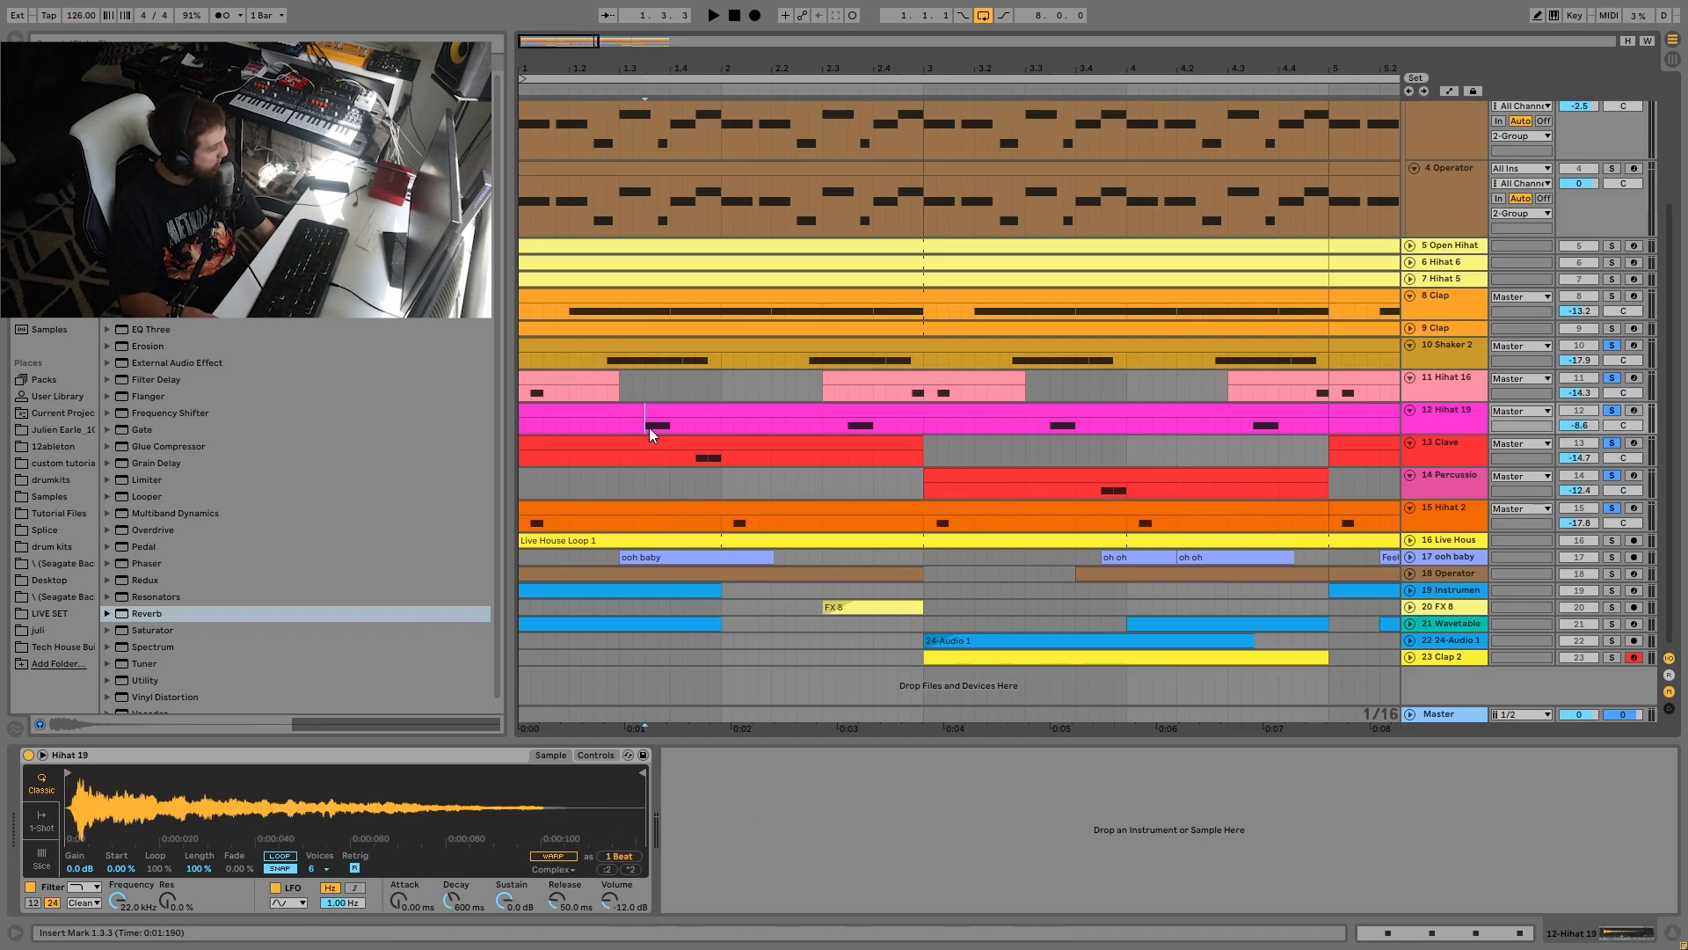
drag(649, 428, 772, 421)
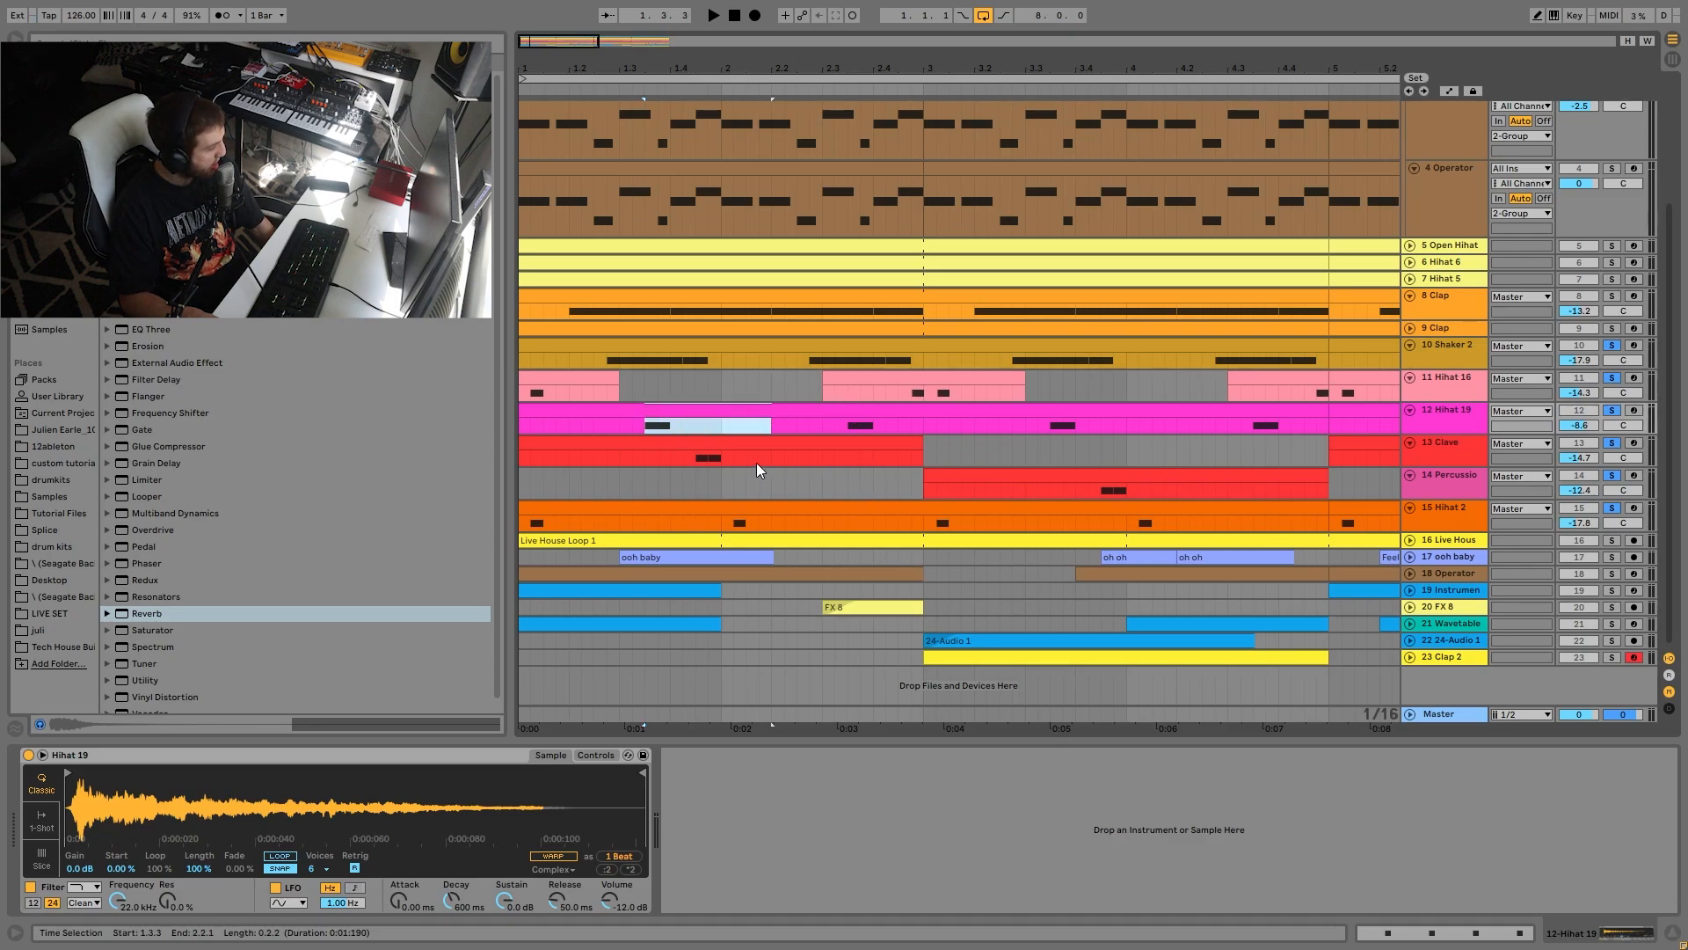
click(695, 456)
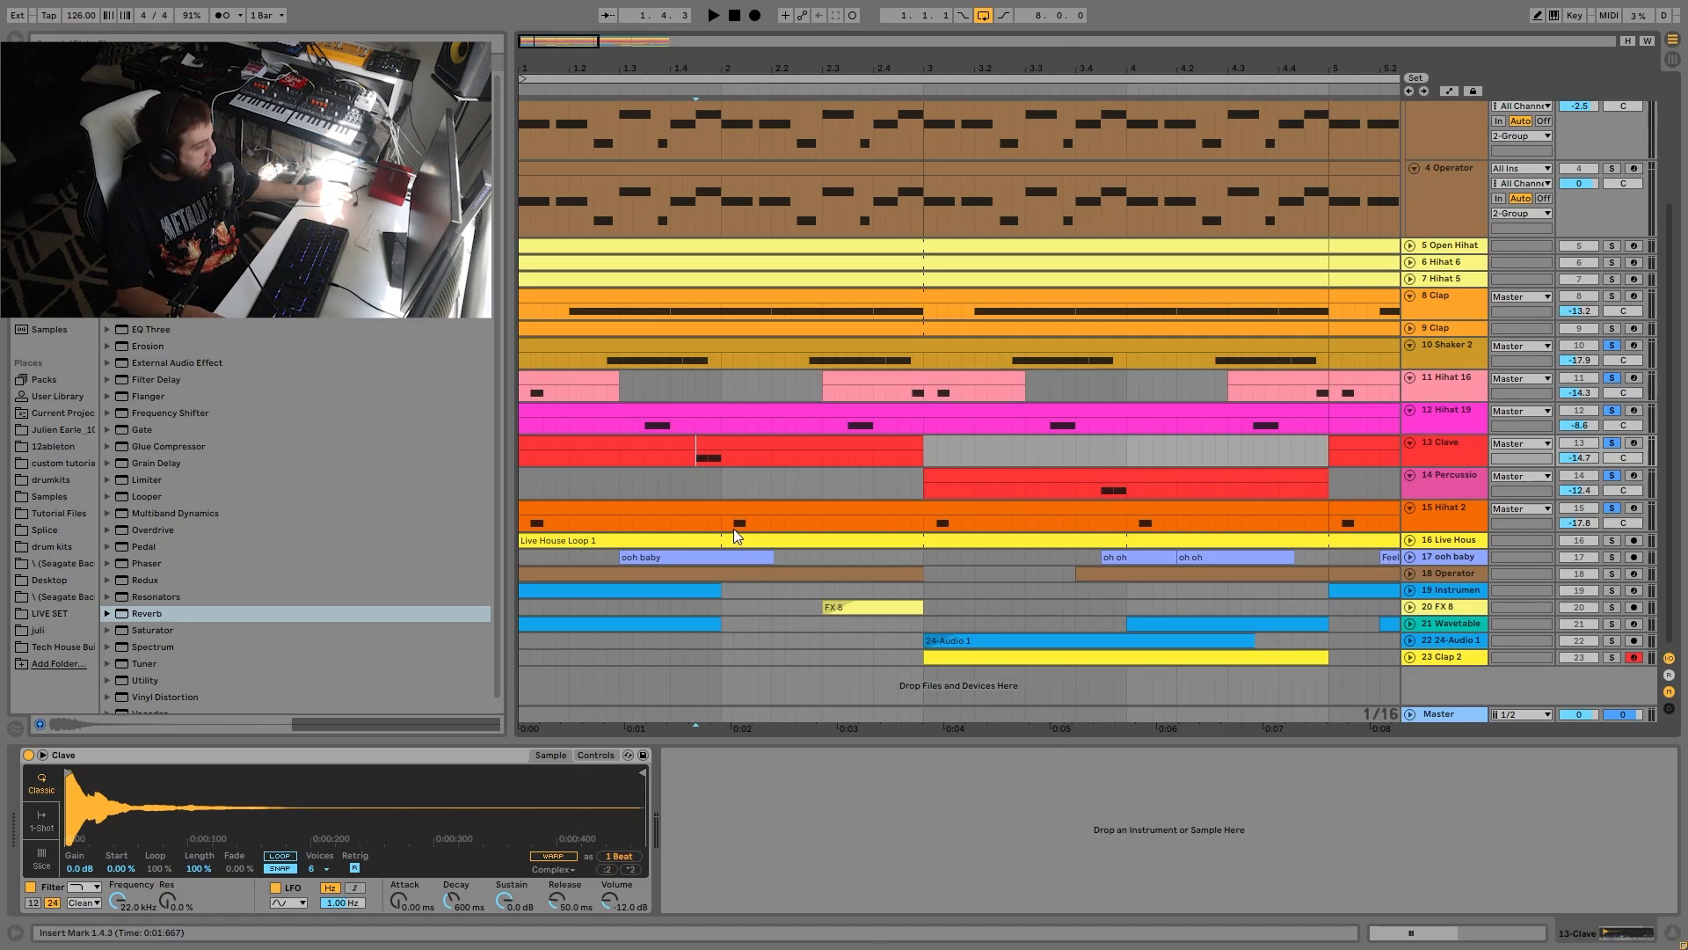
Select 1.1.1 to 5.1.1 across tracks 11 Hihat 16 to 15 Hihat 2 and briefly play the soloed percussion.
drag(717, 492, 598, 456)
click(920, 454)
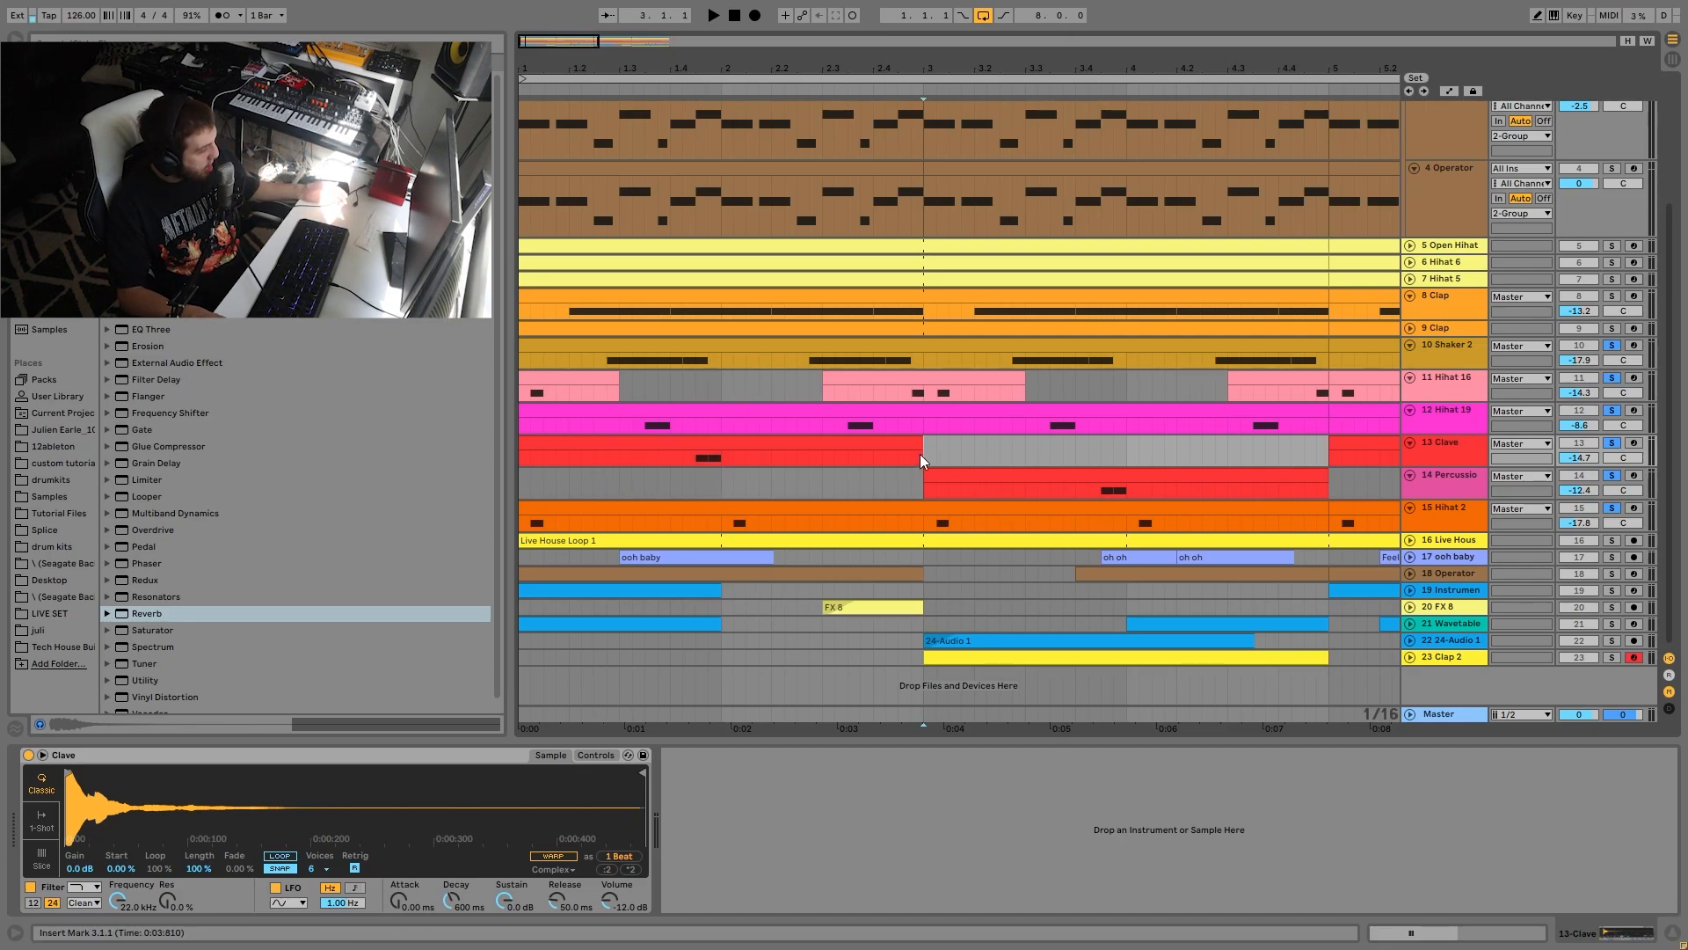
drag(920, 454, 230, 378)
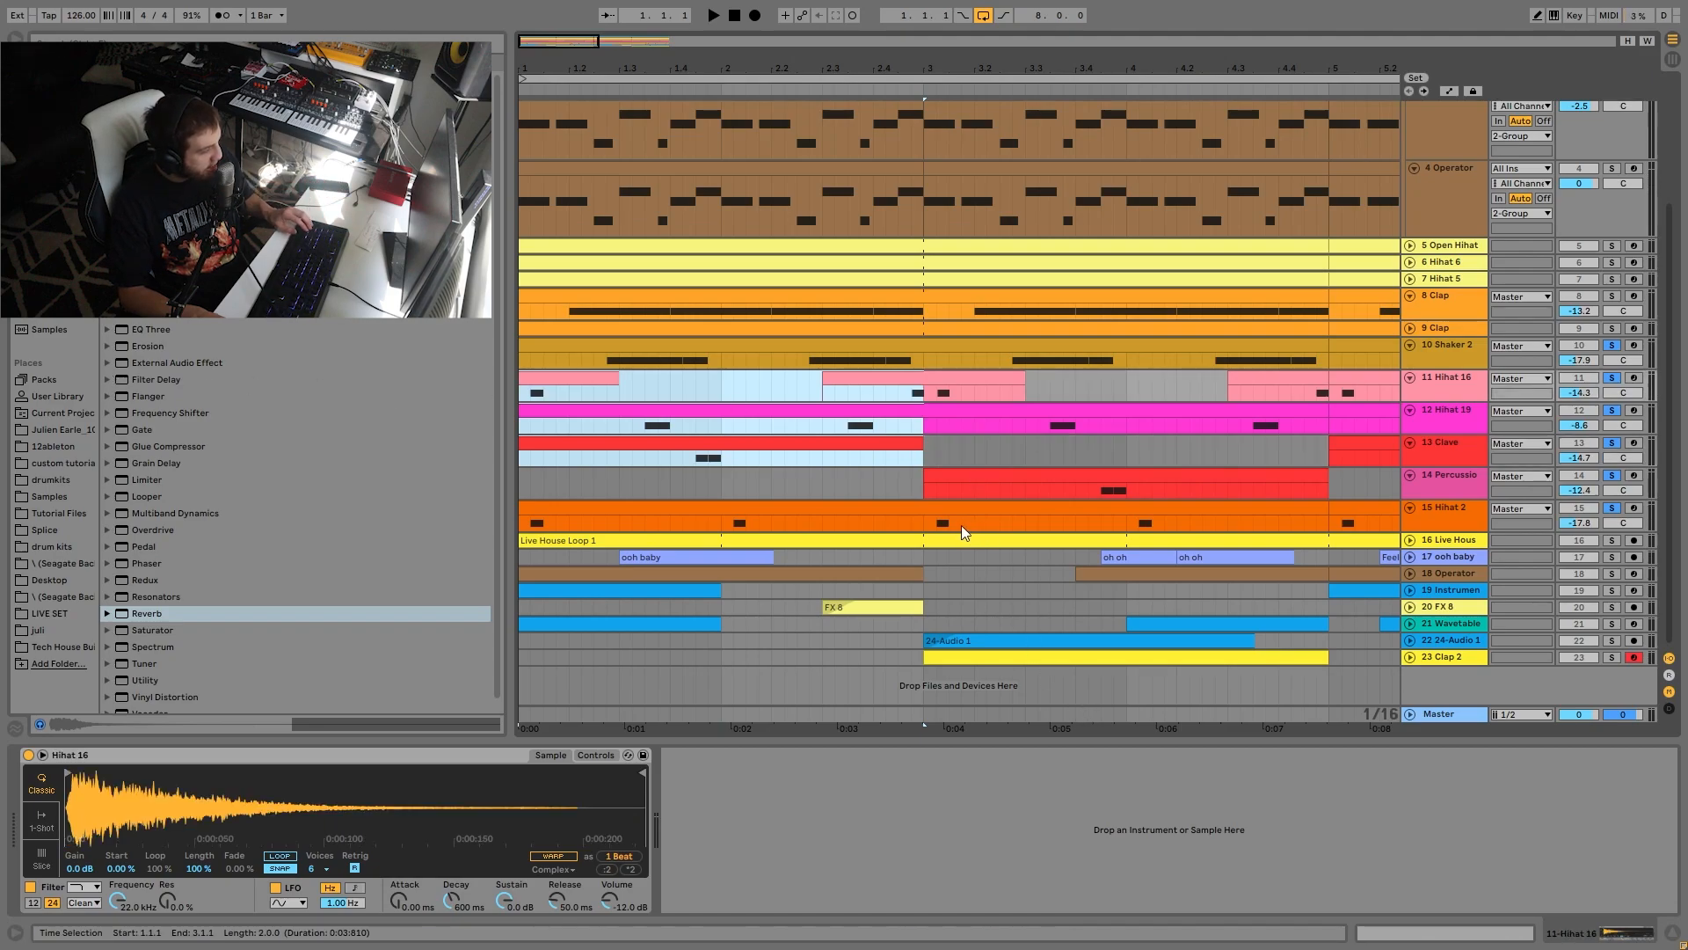
shift+click(925, 525)
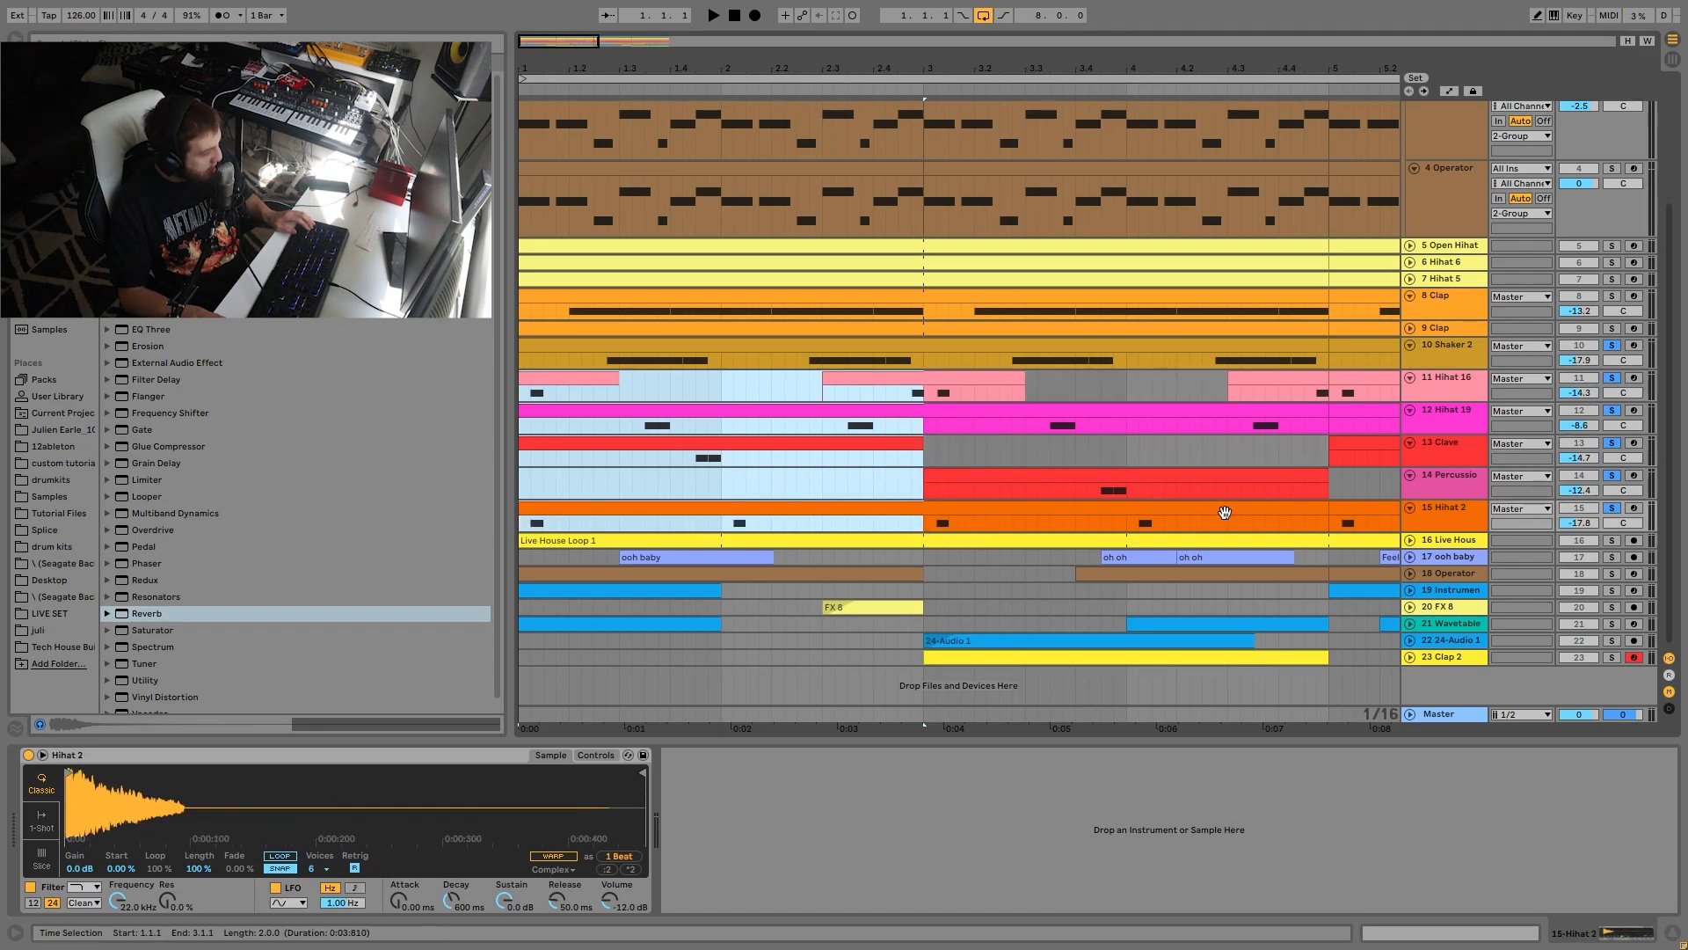
shift+click(1328, 522)
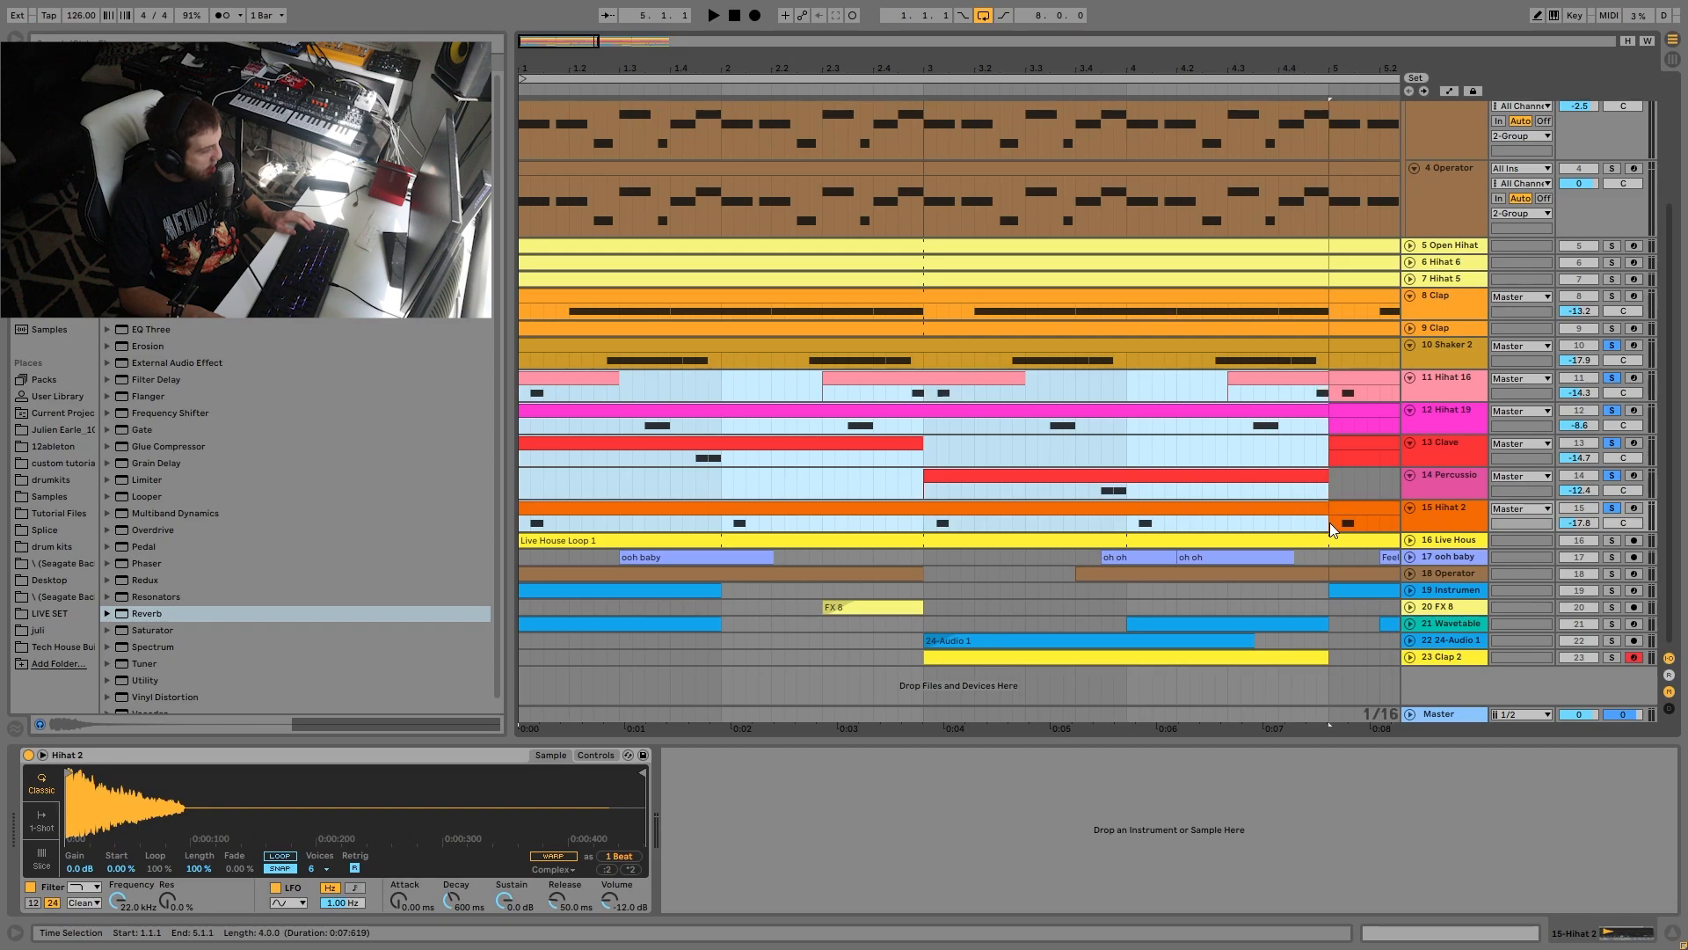
key(space)
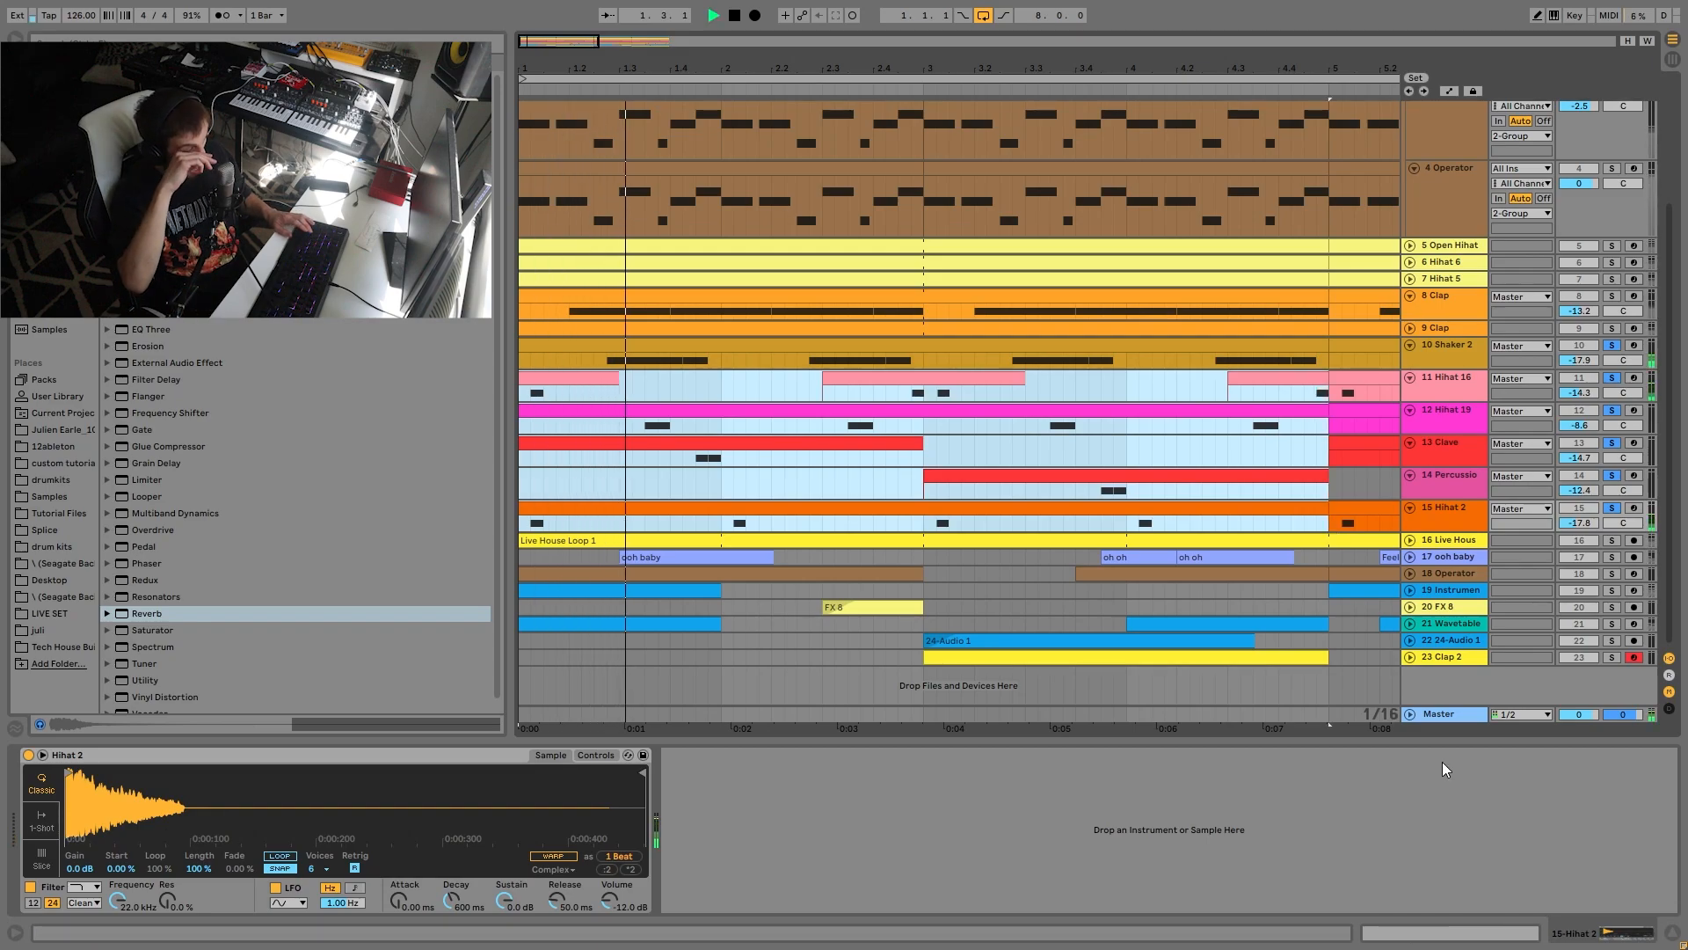
key(space)
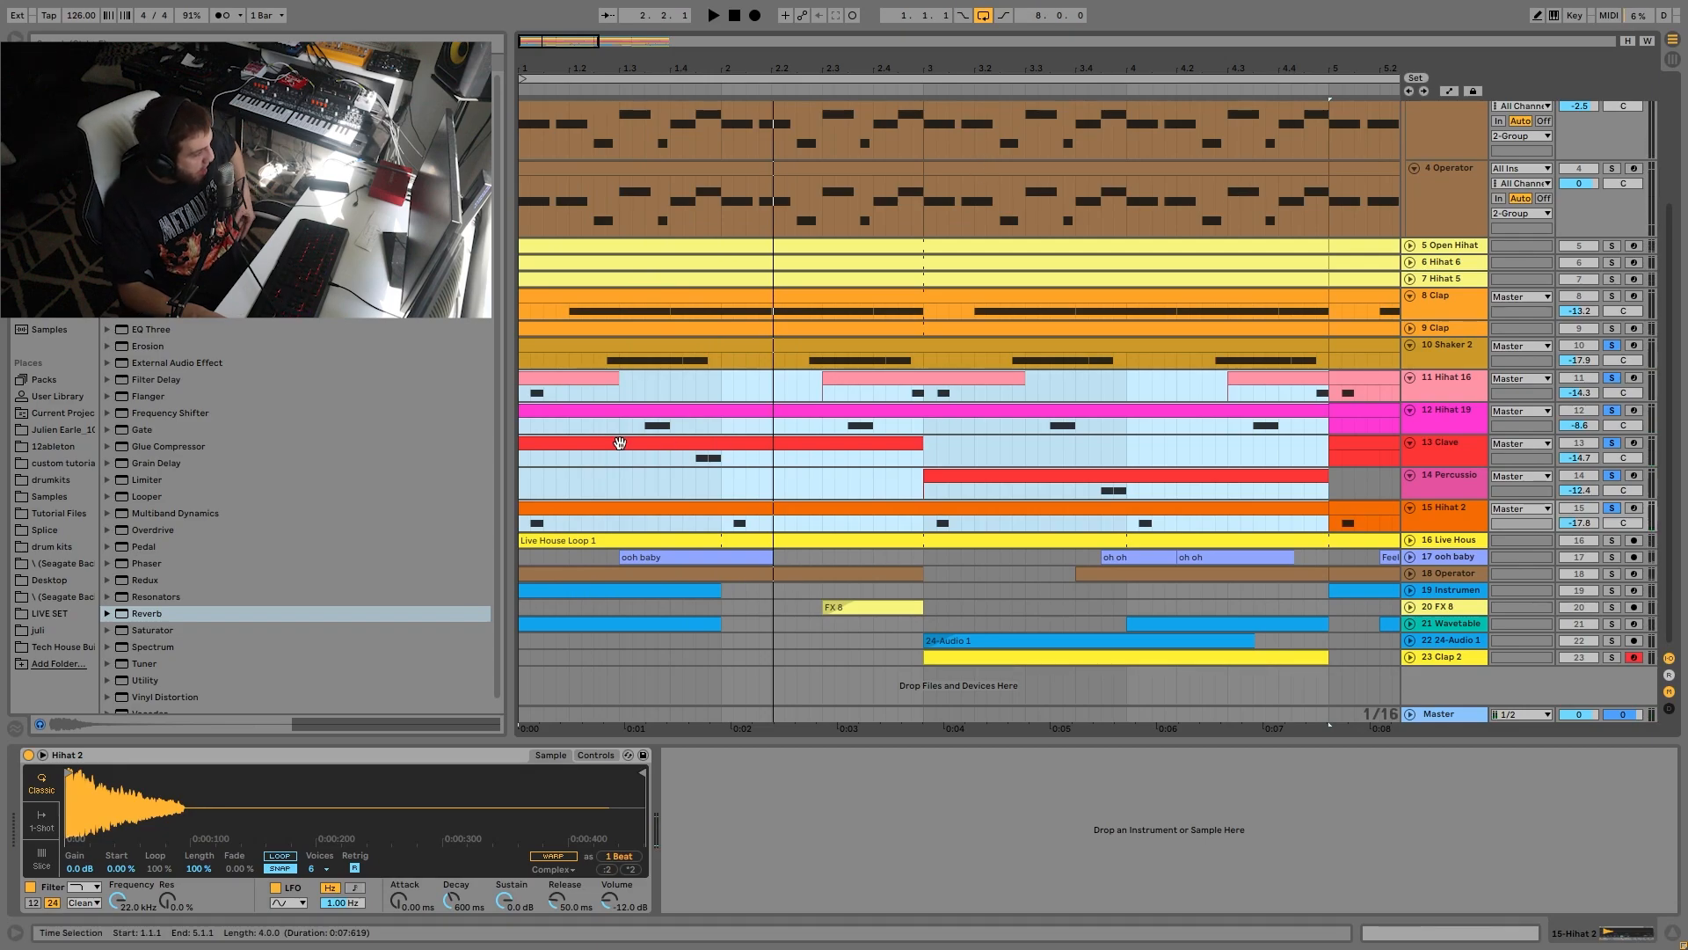
Compare the 14 Percussion clip with the alternating 13 Clave part by selecting spots on both tracks and playing through them.
click(1088, 477)
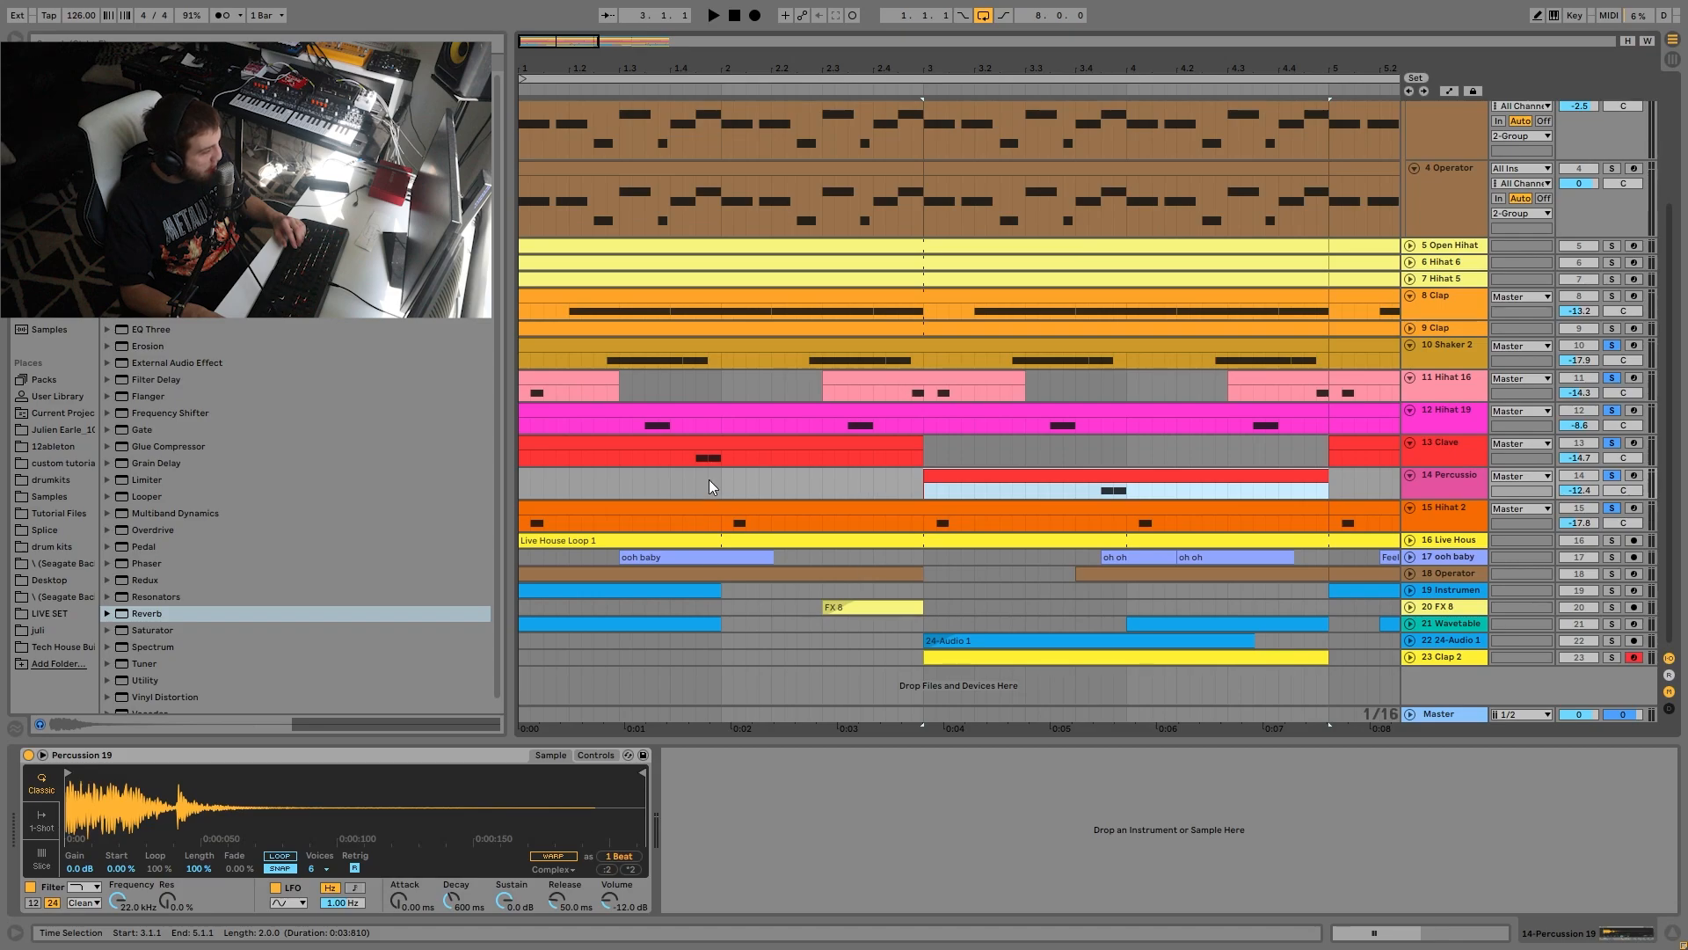
click(682, 482)
key(space)
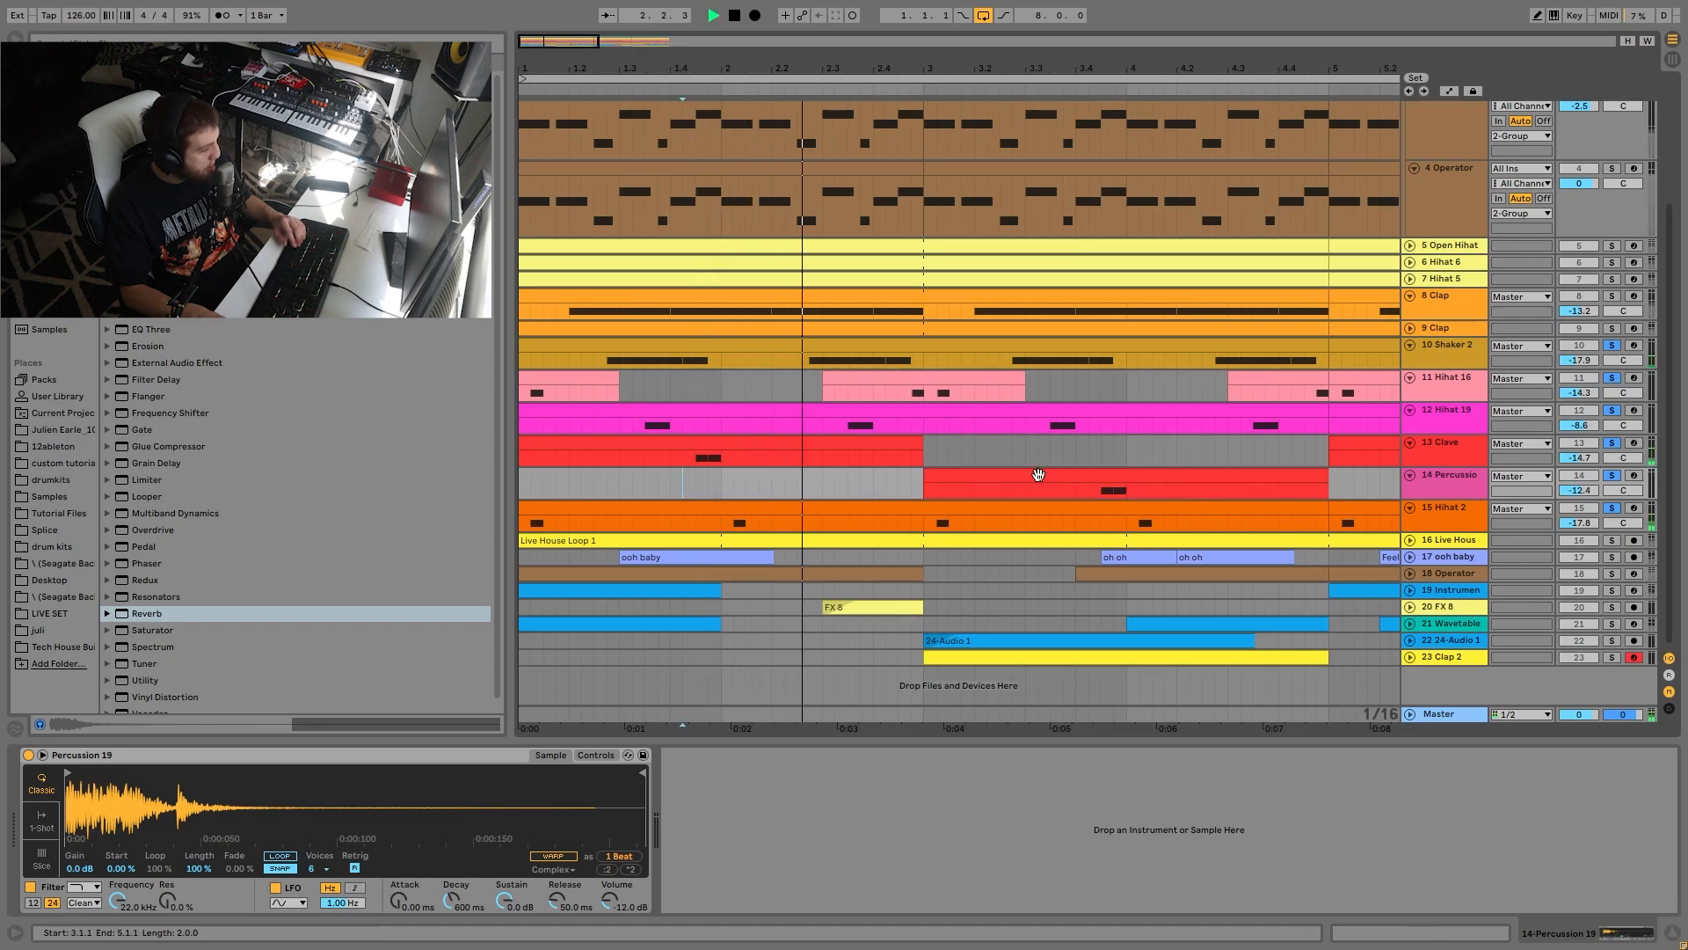
click(1087, 453)
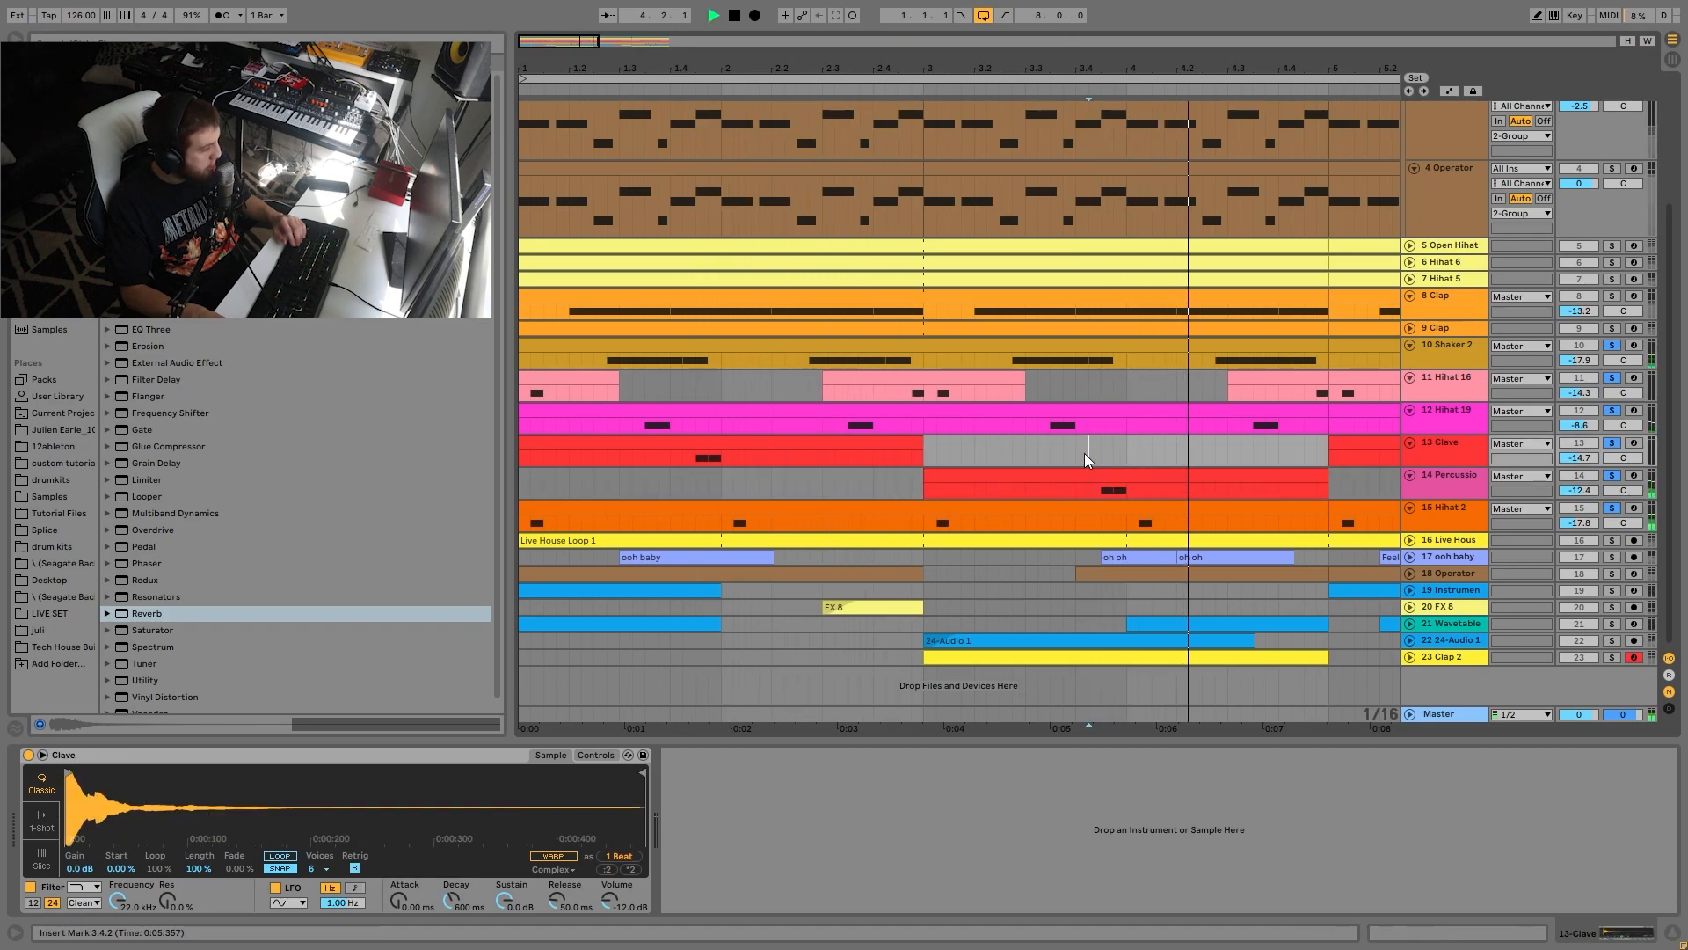
key(space)
key(space)
key(space)
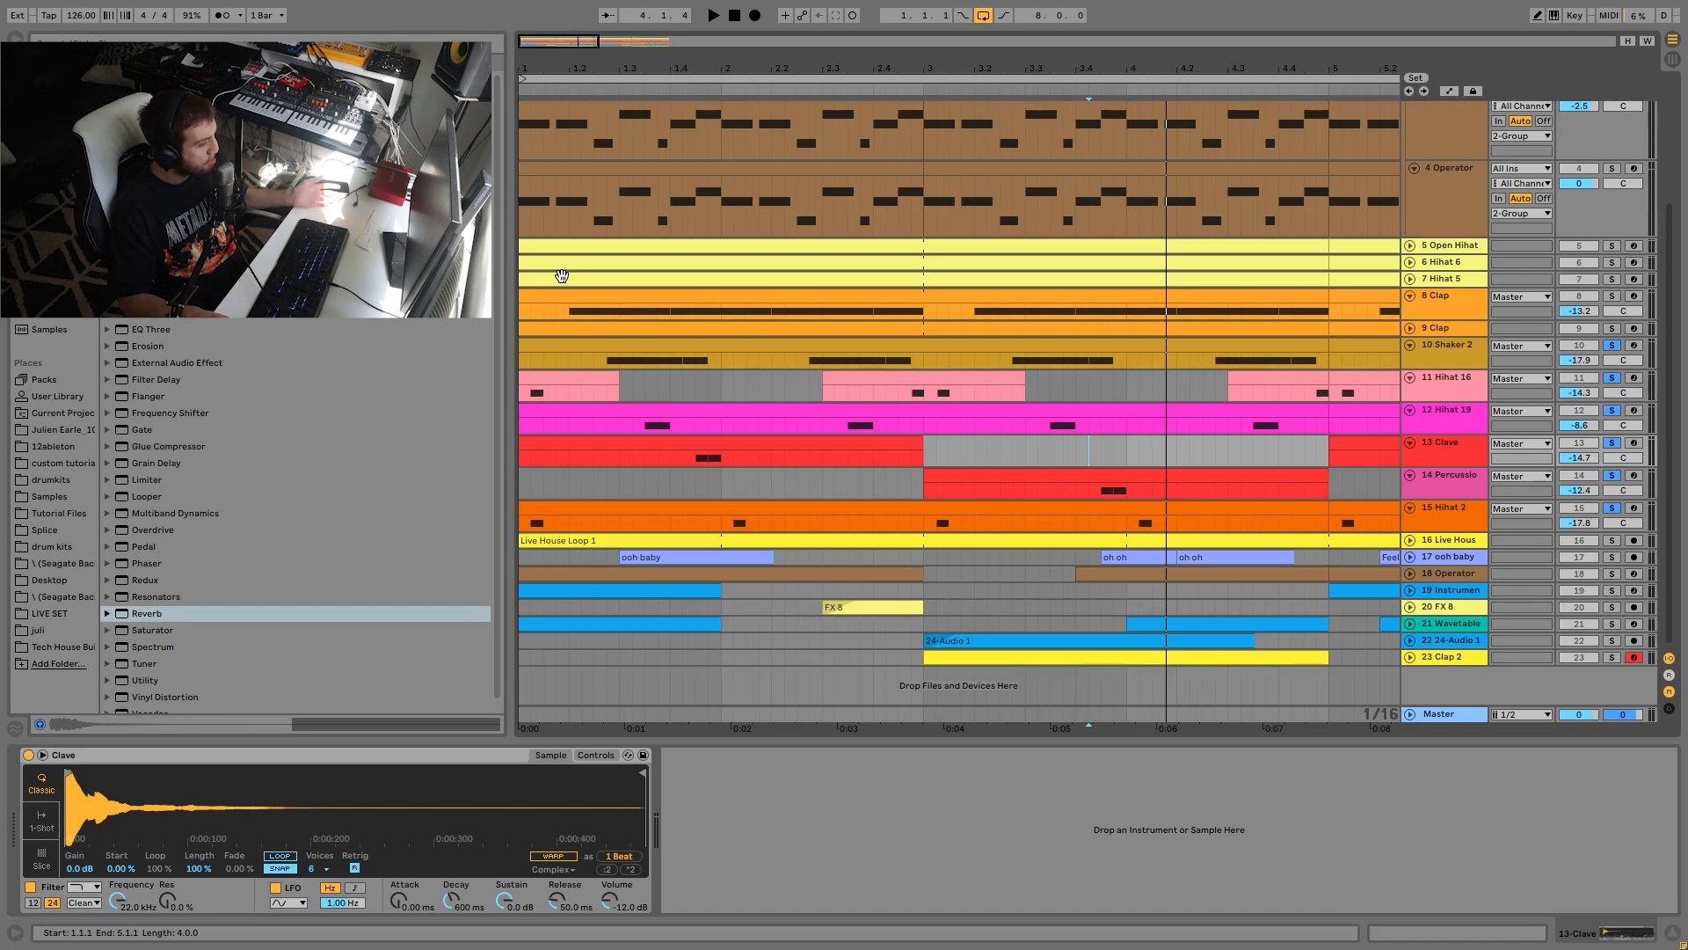
Play the soloed percussion group from bar 3 into bar 6 with the full eight-bar loop in view.
key(space)
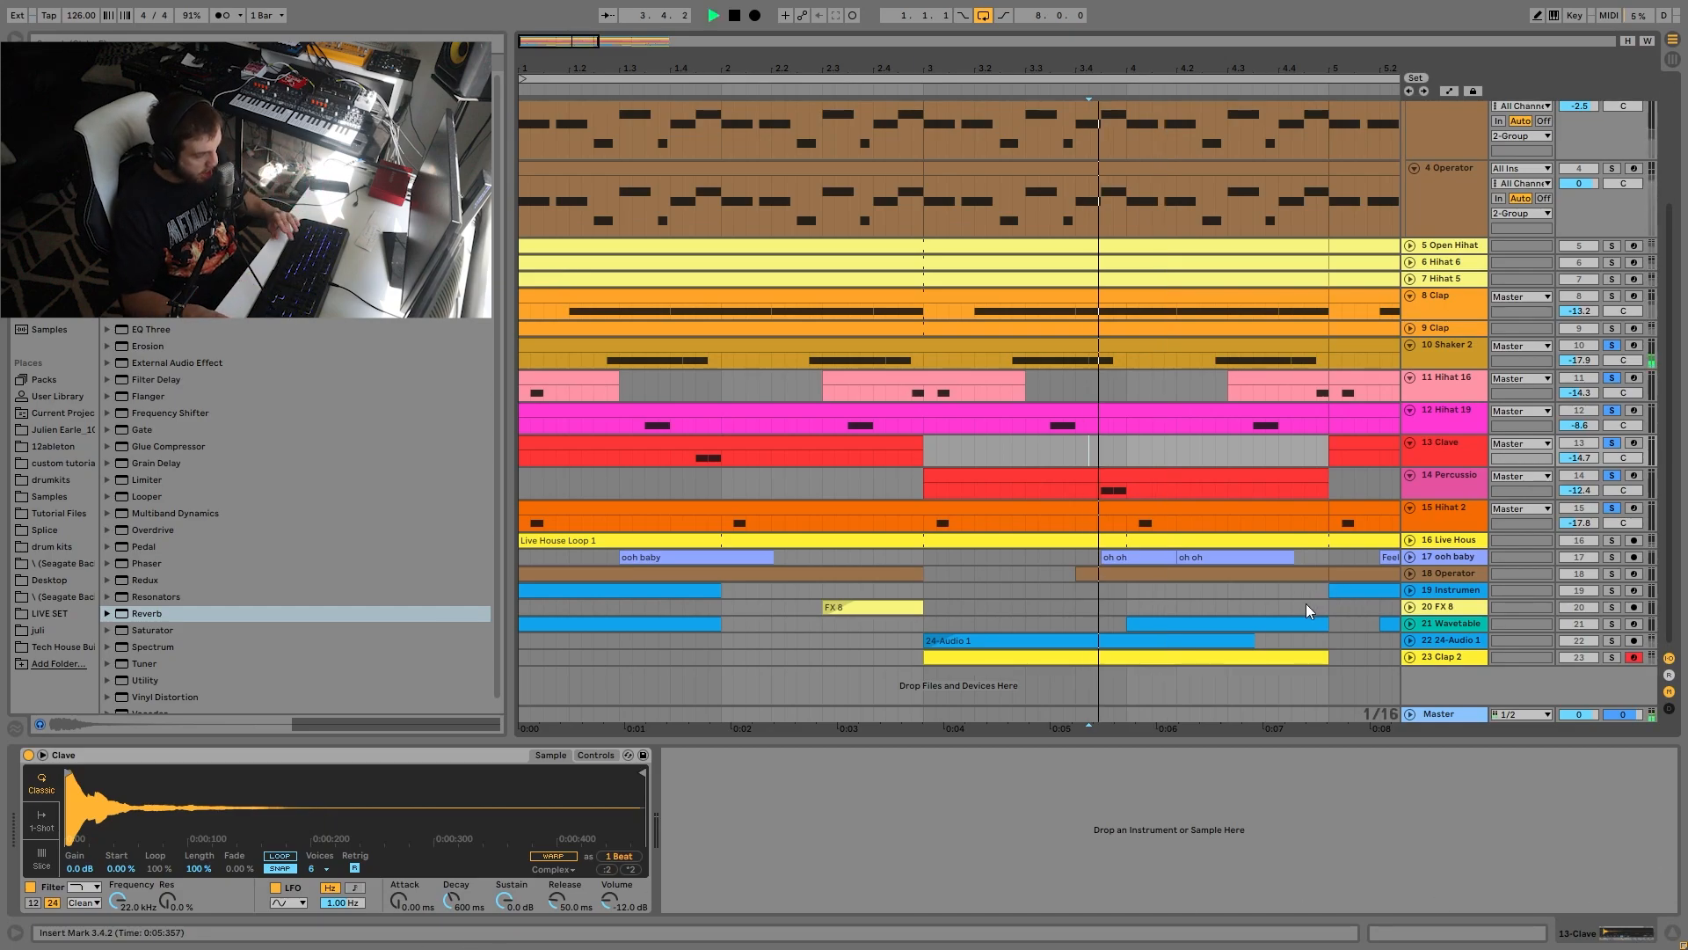
key(minus)
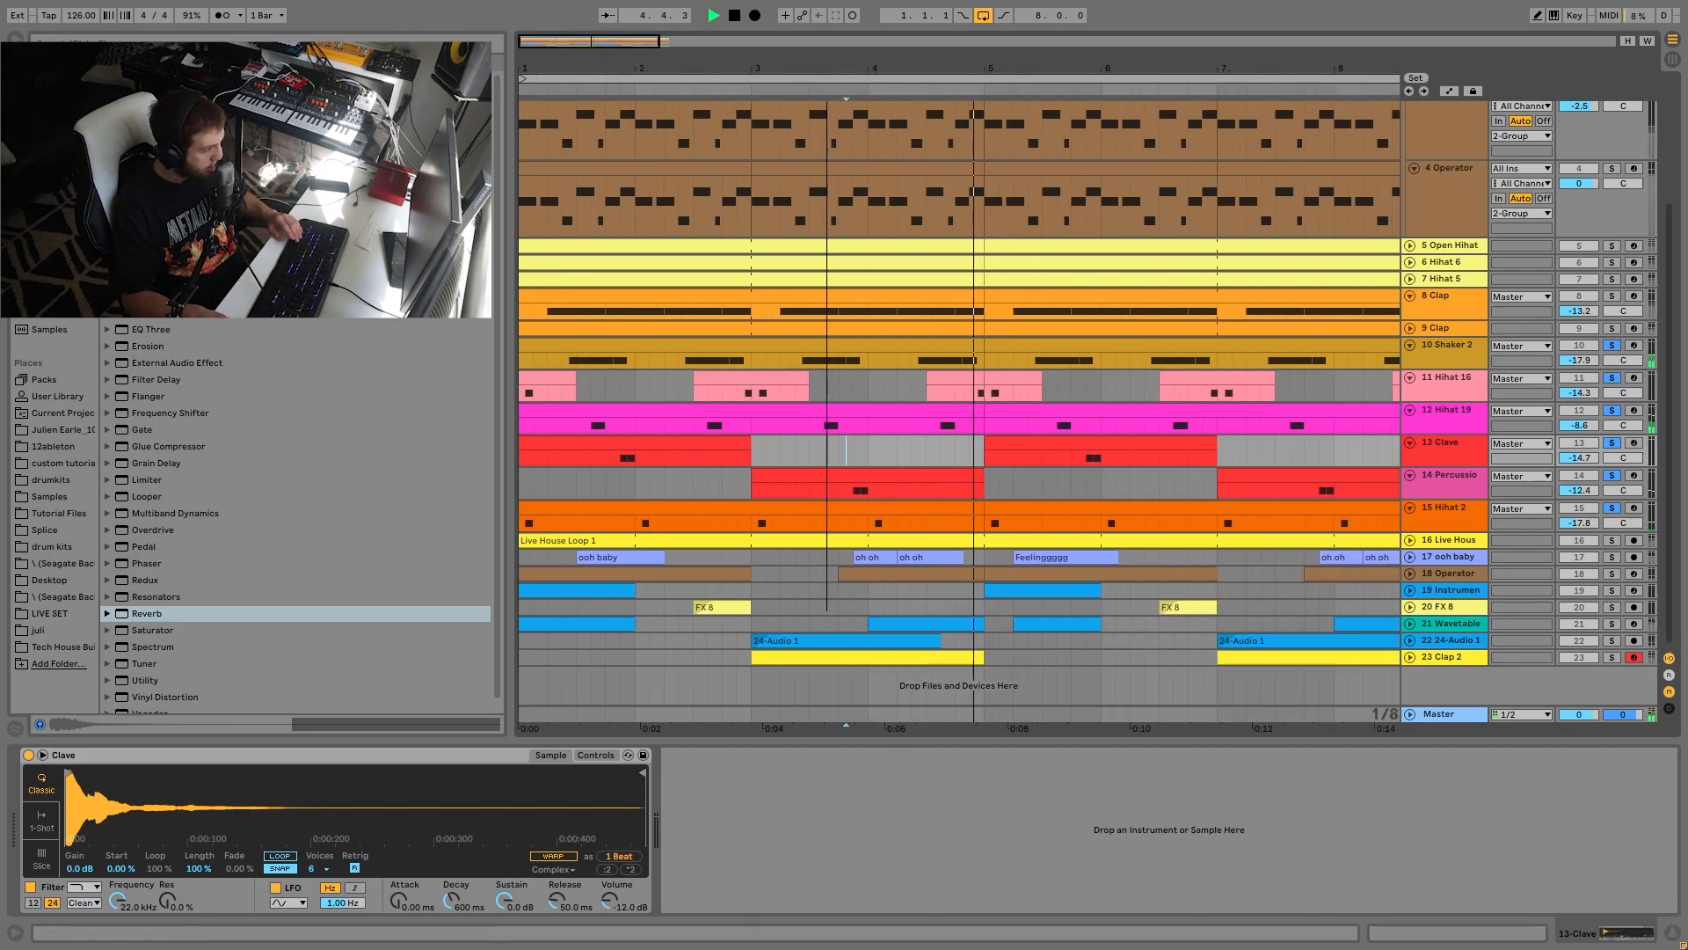
key(minus)
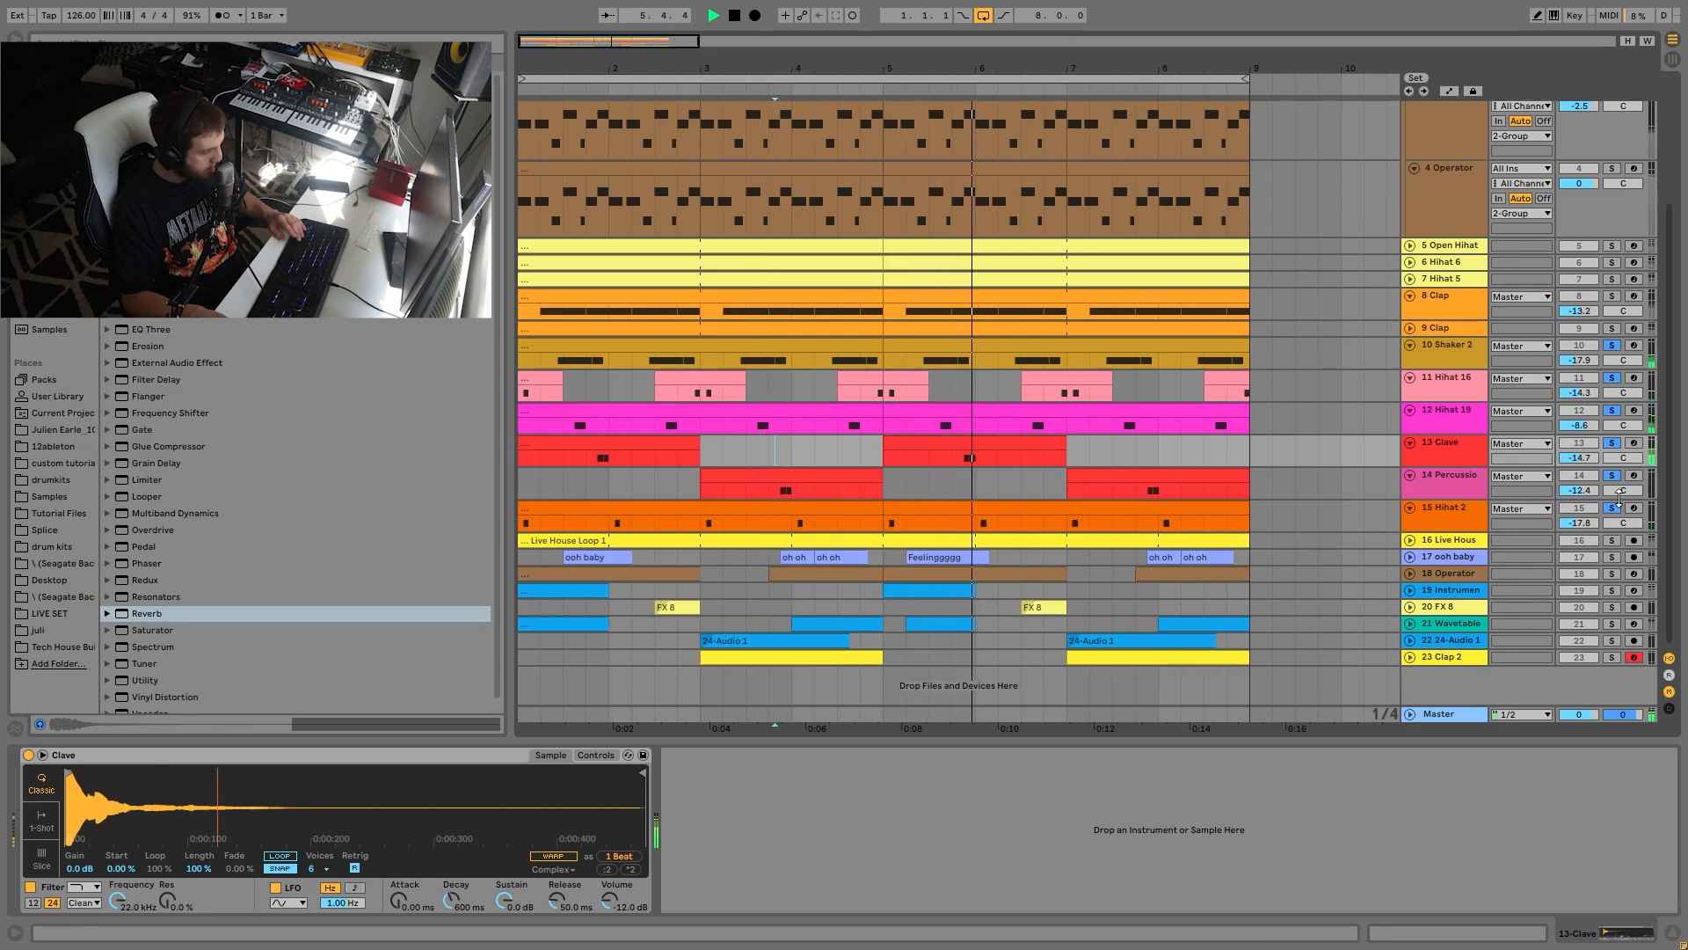
key(space)
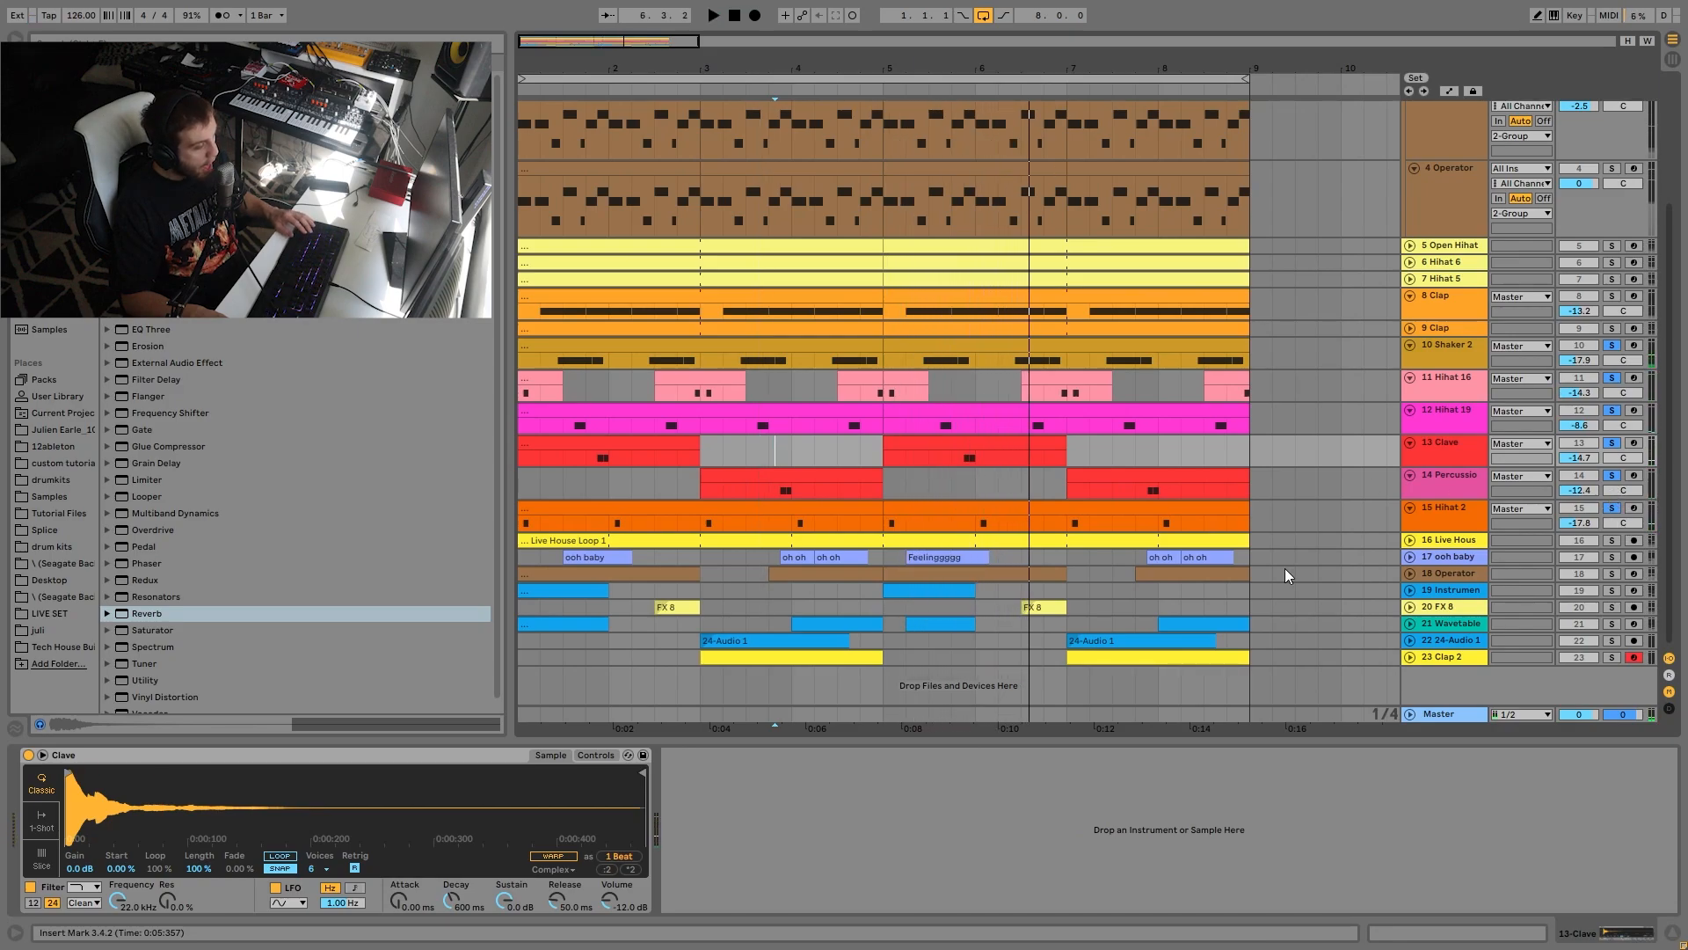
Audition the 16 Live House Loop track in solo, unfolding and enlarging it to show its waveform.
click(1612, 540)
key(space)
click(904, 539)
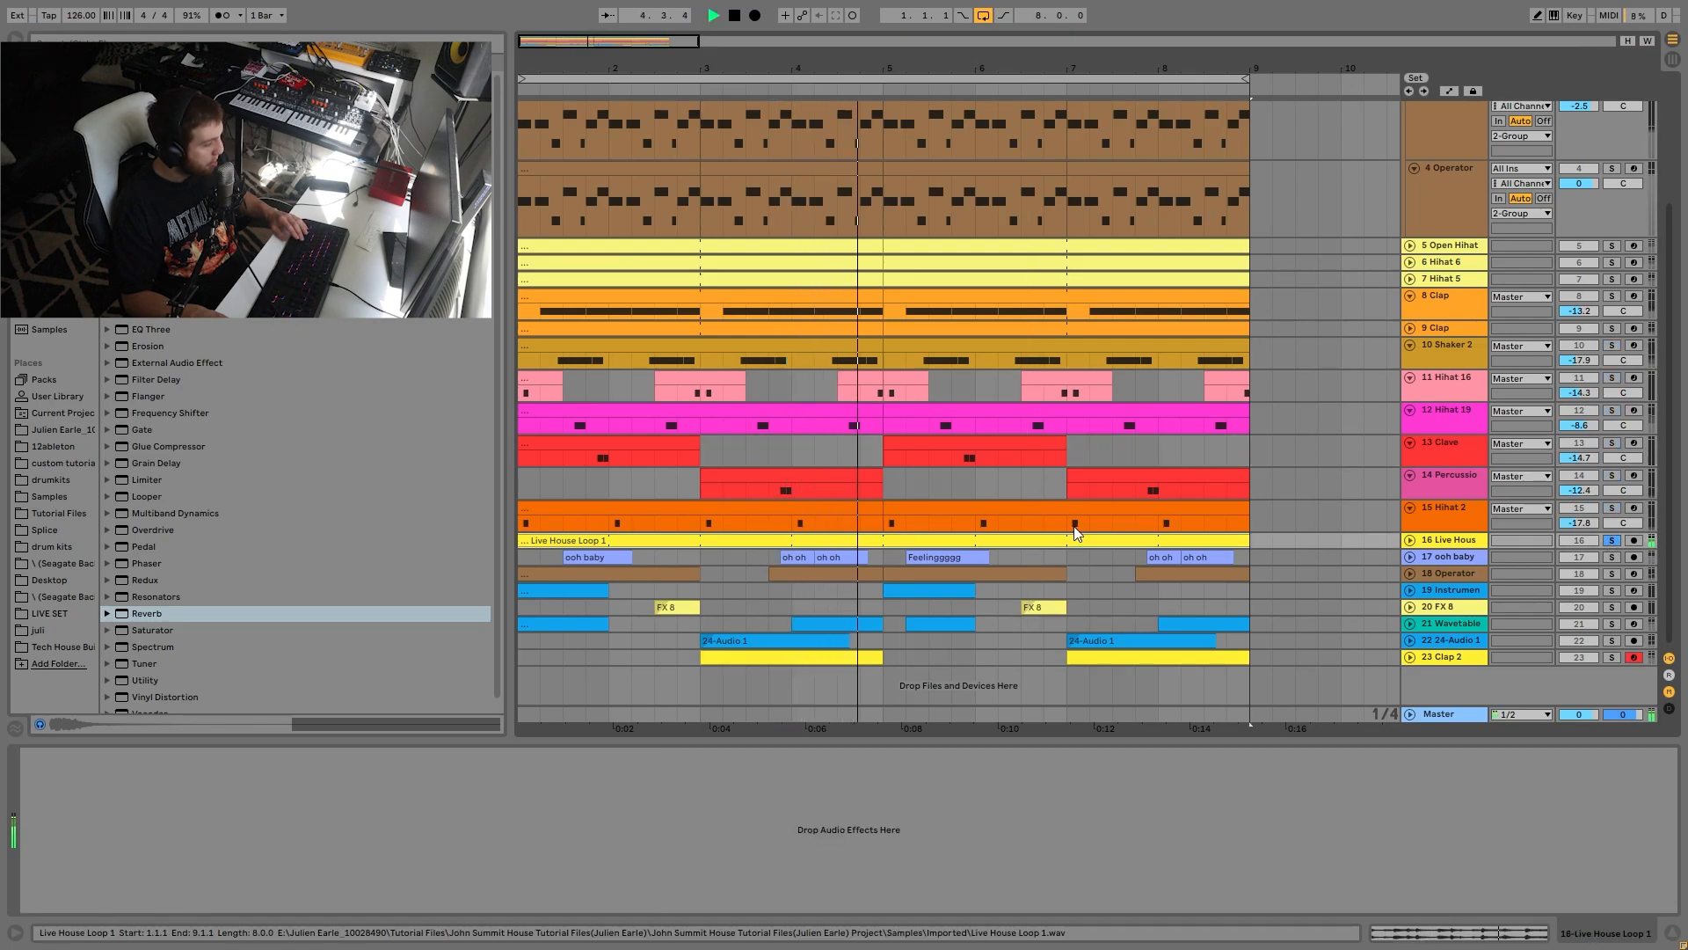
click(1409, 540)
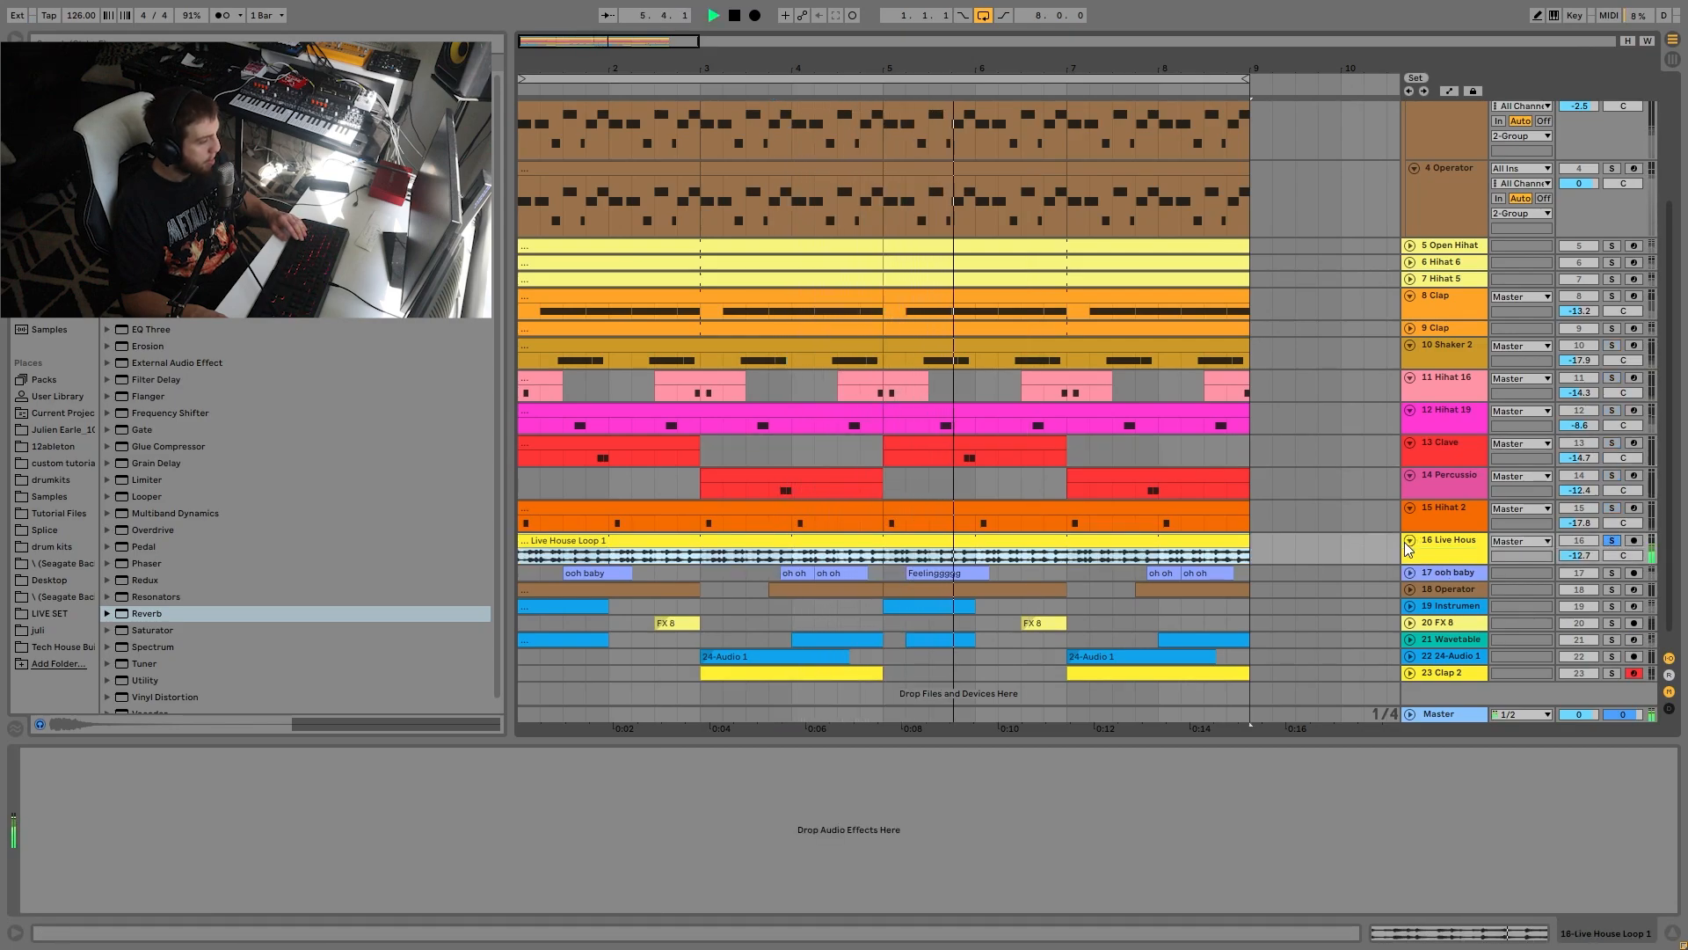
key(space)
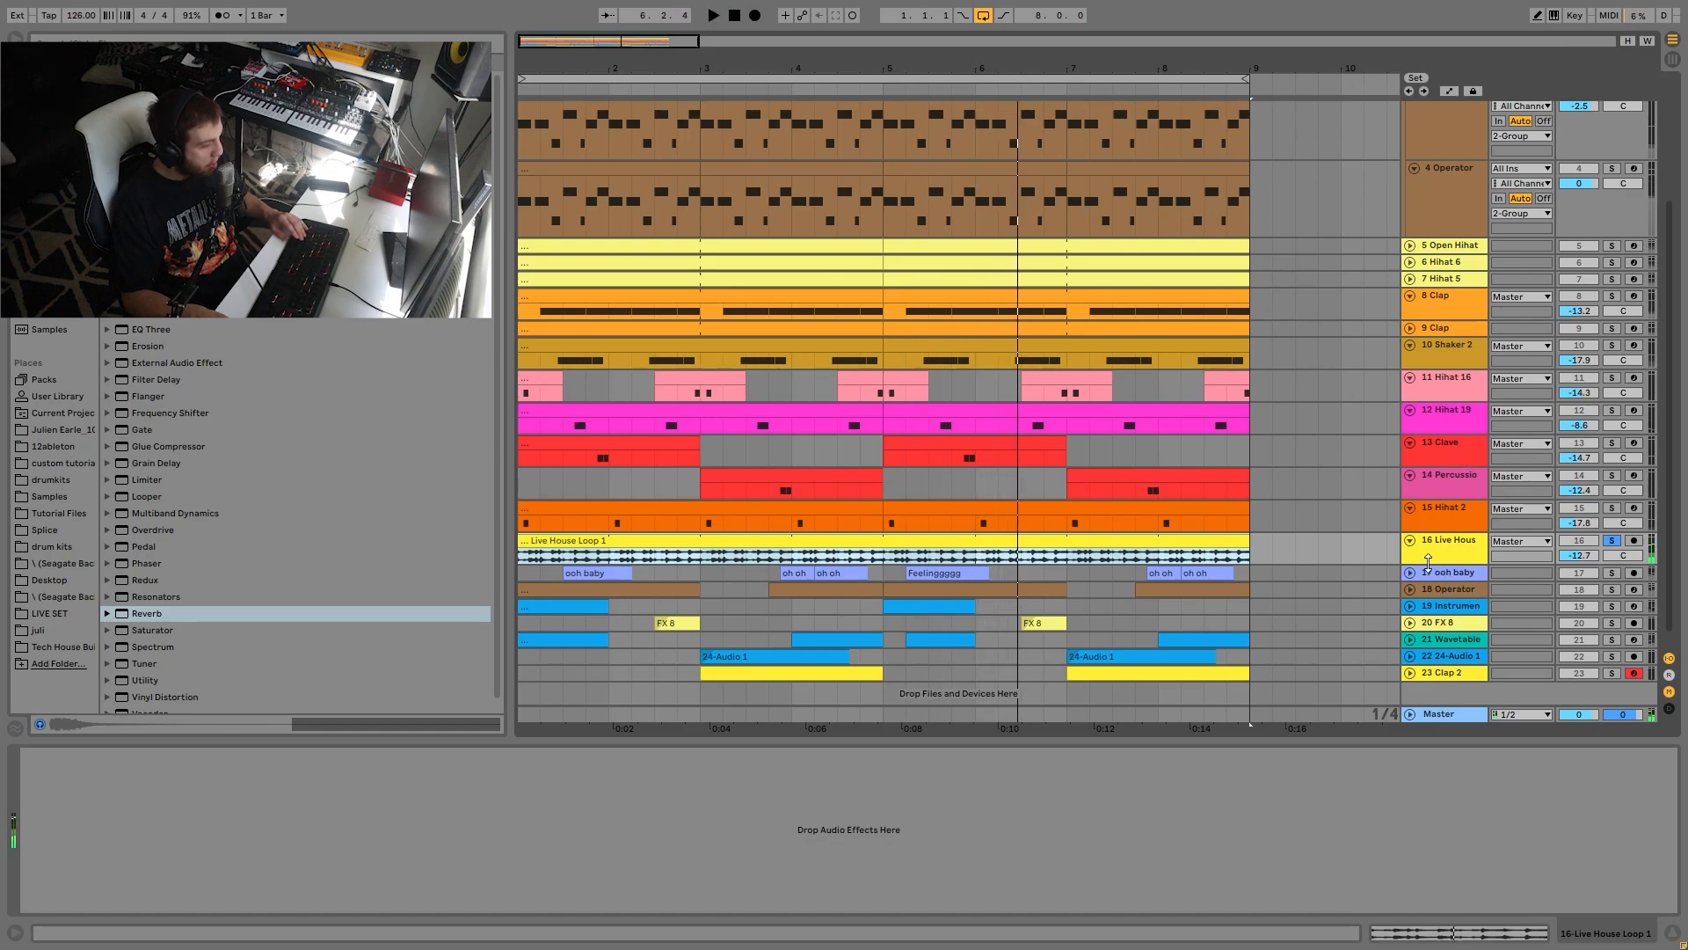
drag(1428, 563, 1456, 610)
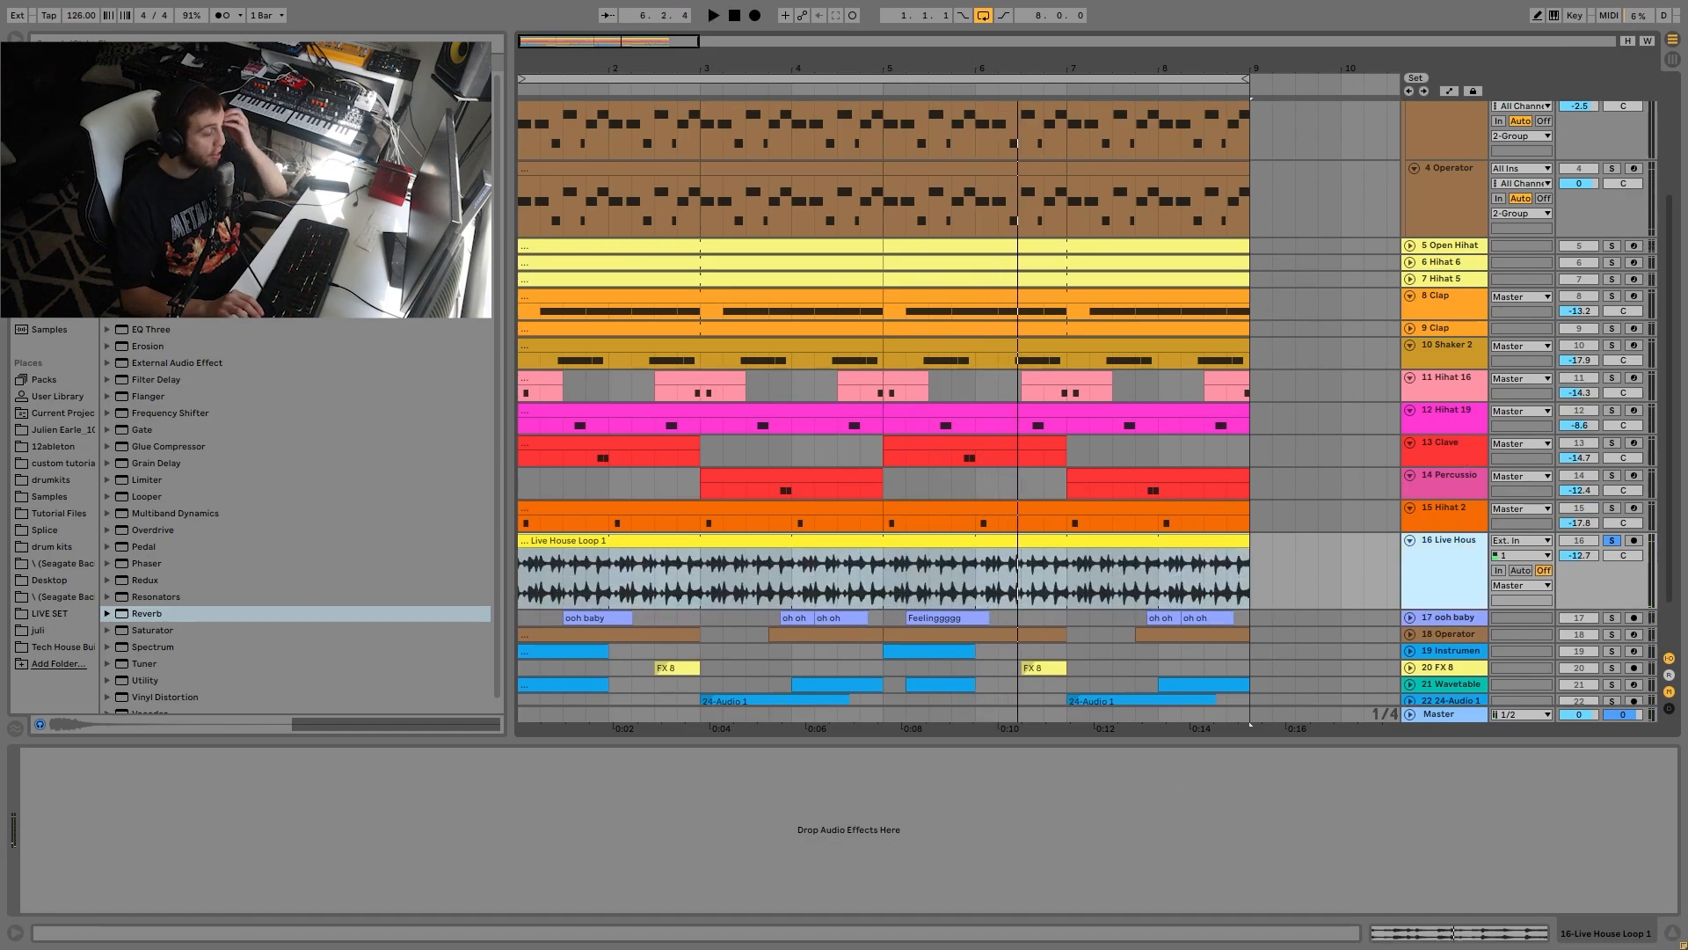
key(space)
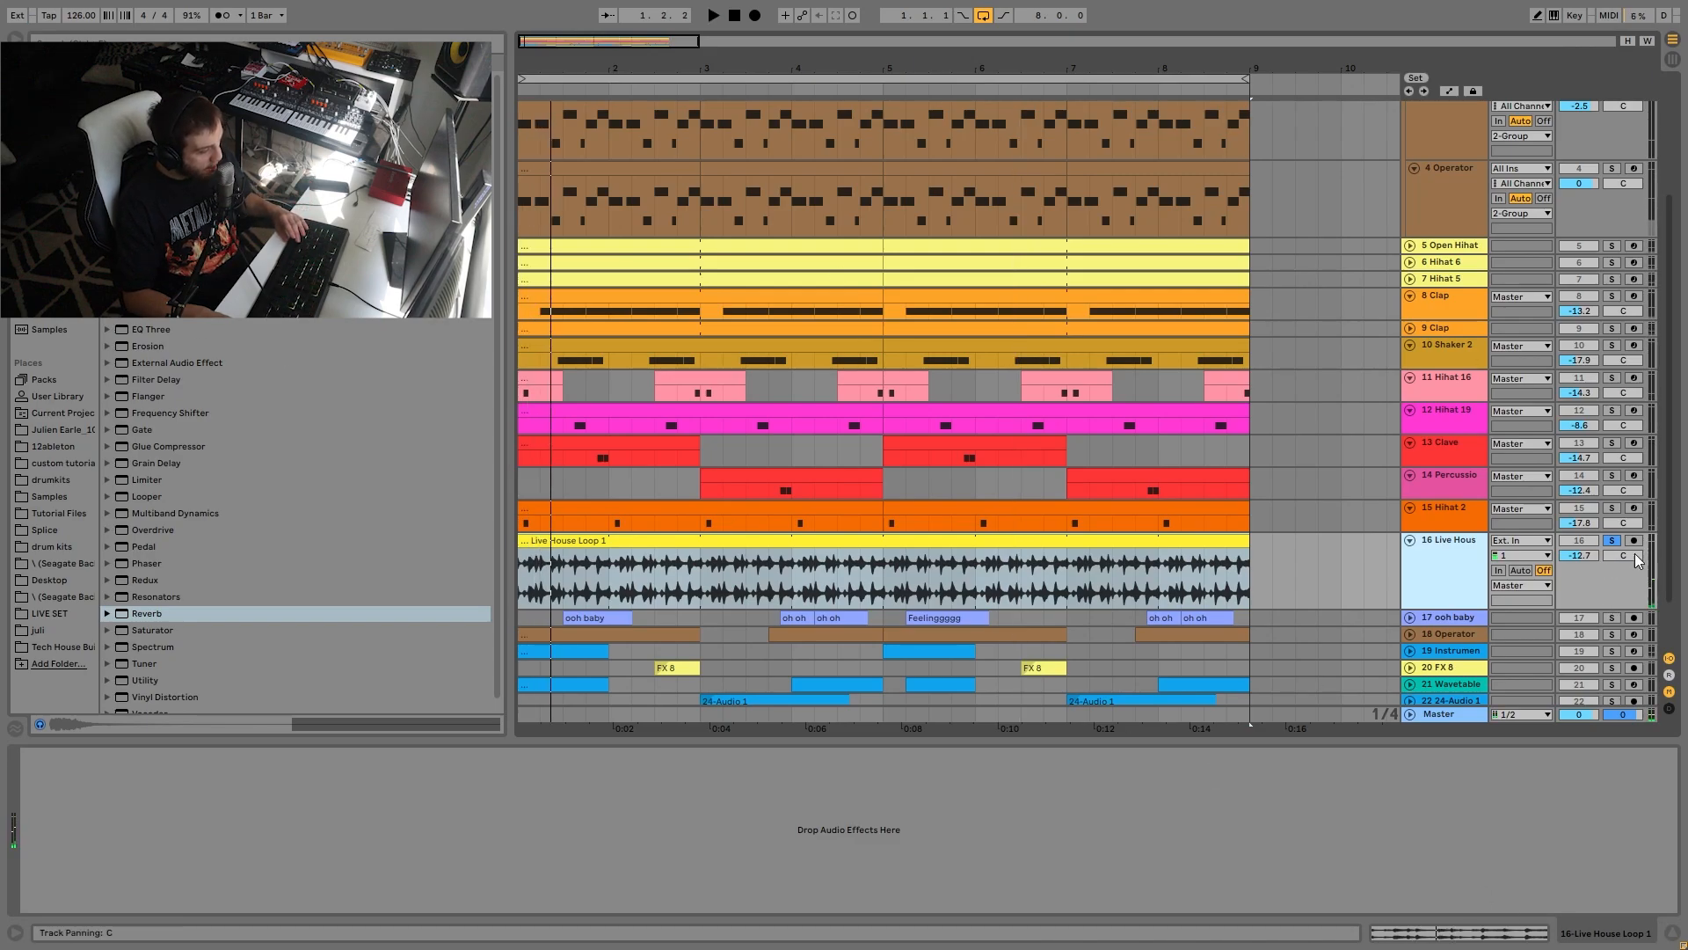
Clear the Live House Loop solo and play the full mix with that track muted, then unmuted from the loop start.
click(1612, 541)
click(1579, 542)
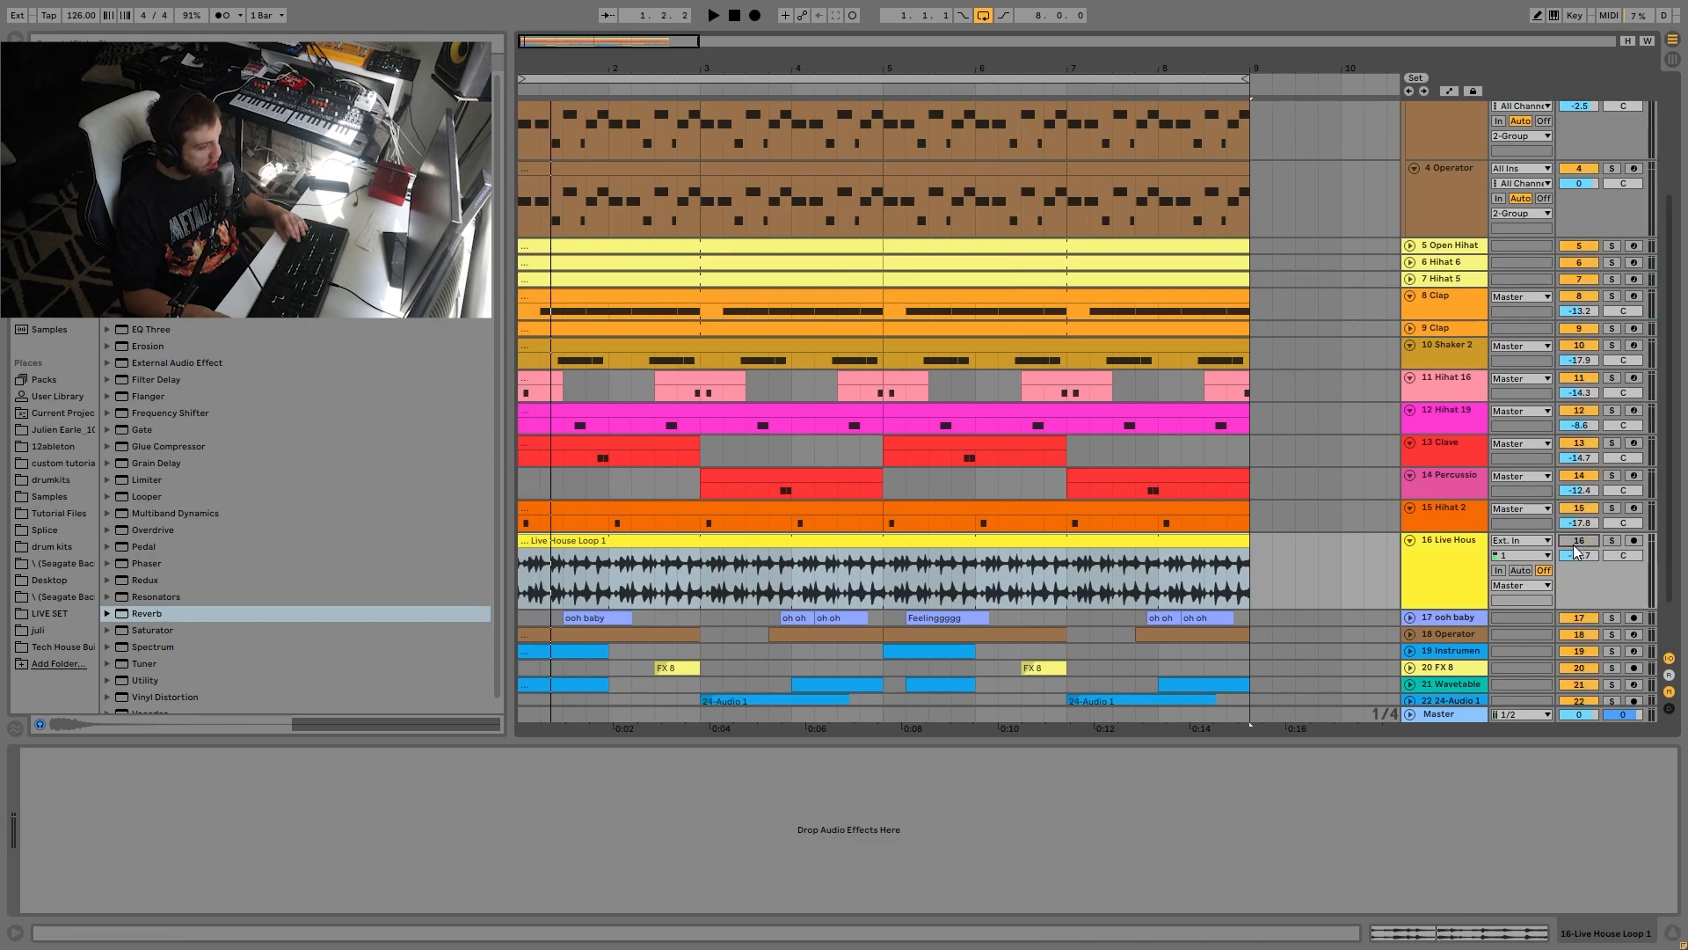
key(space)
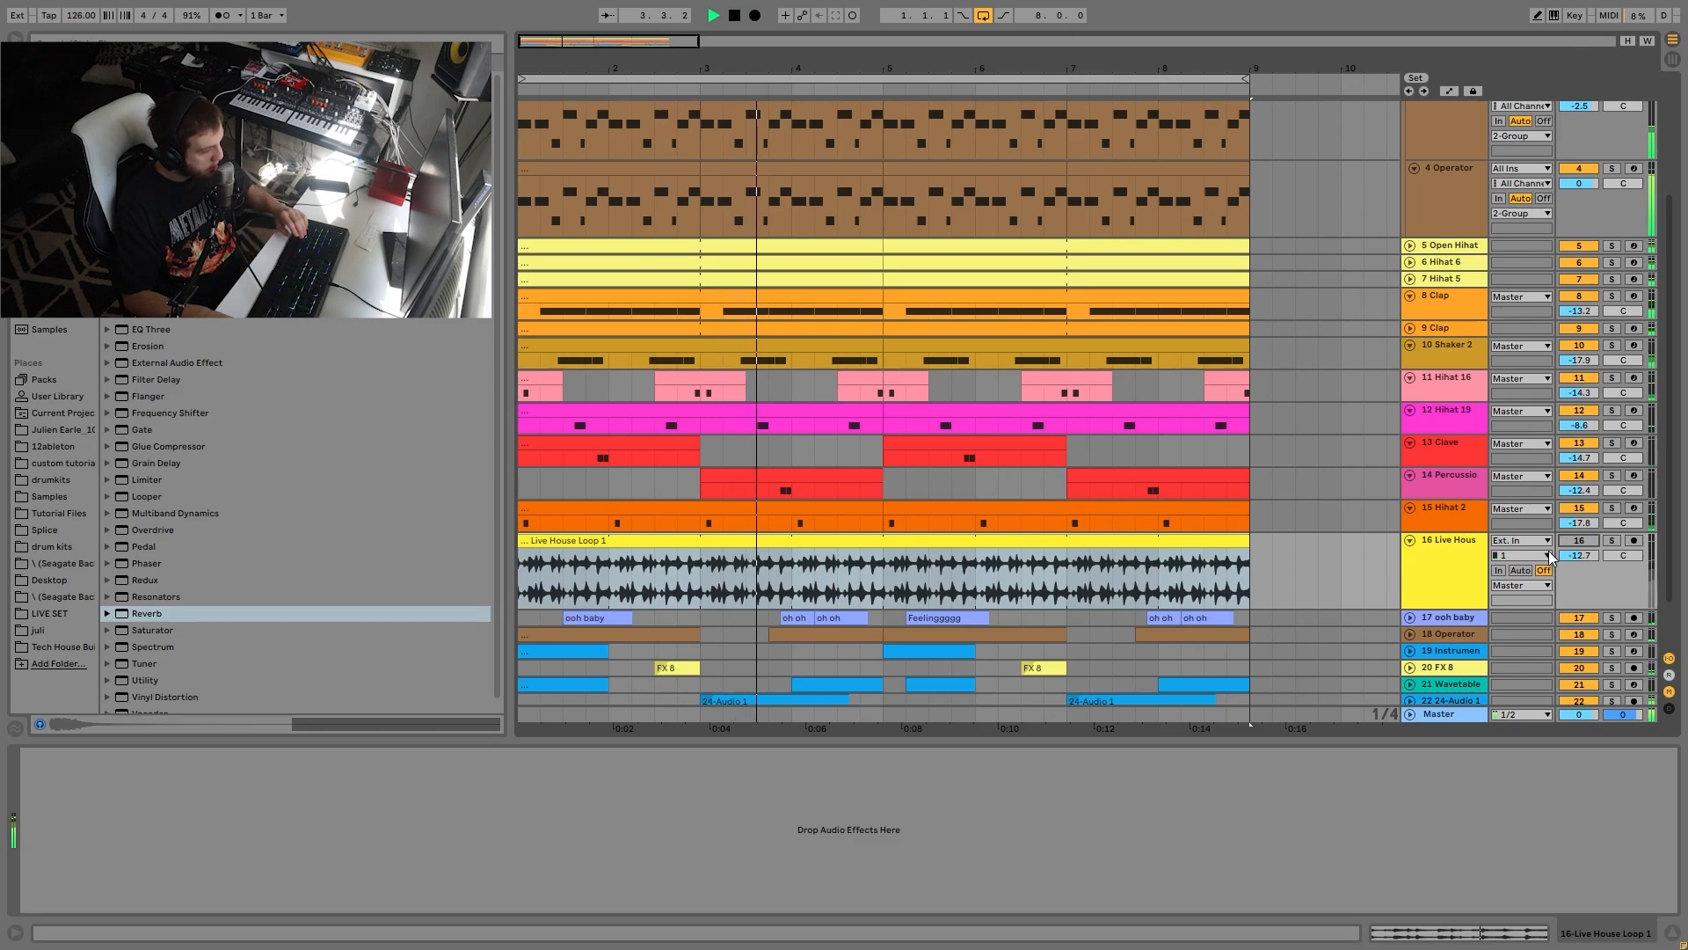
click(1442, 575)
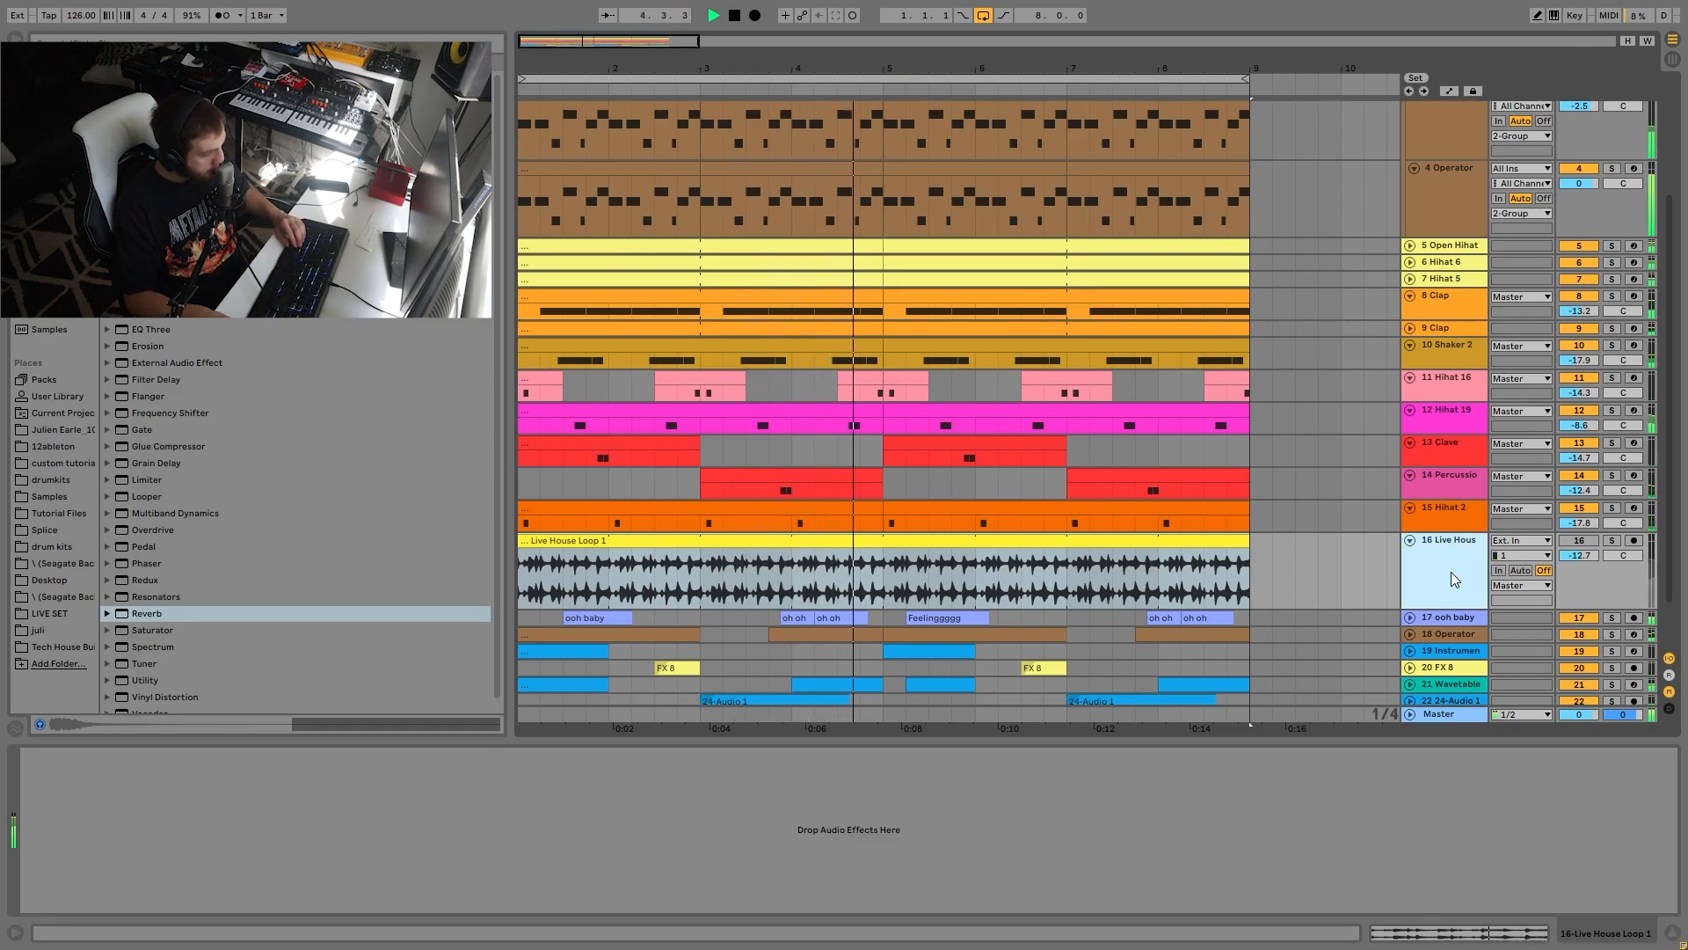
key(space)
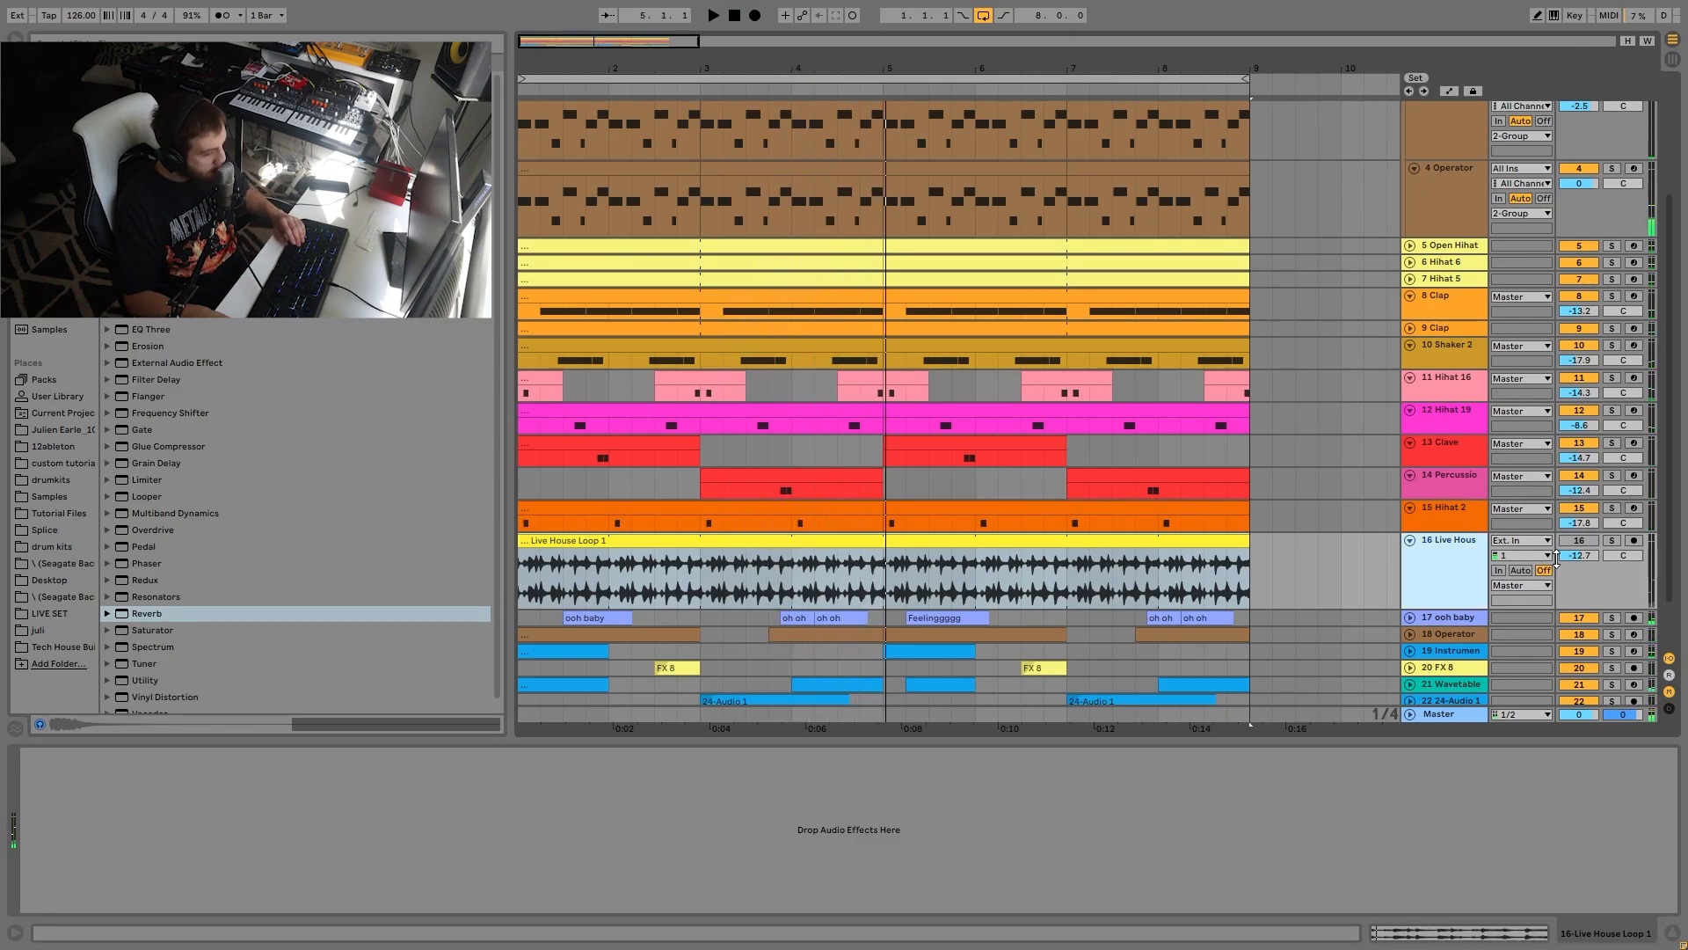
key(space)
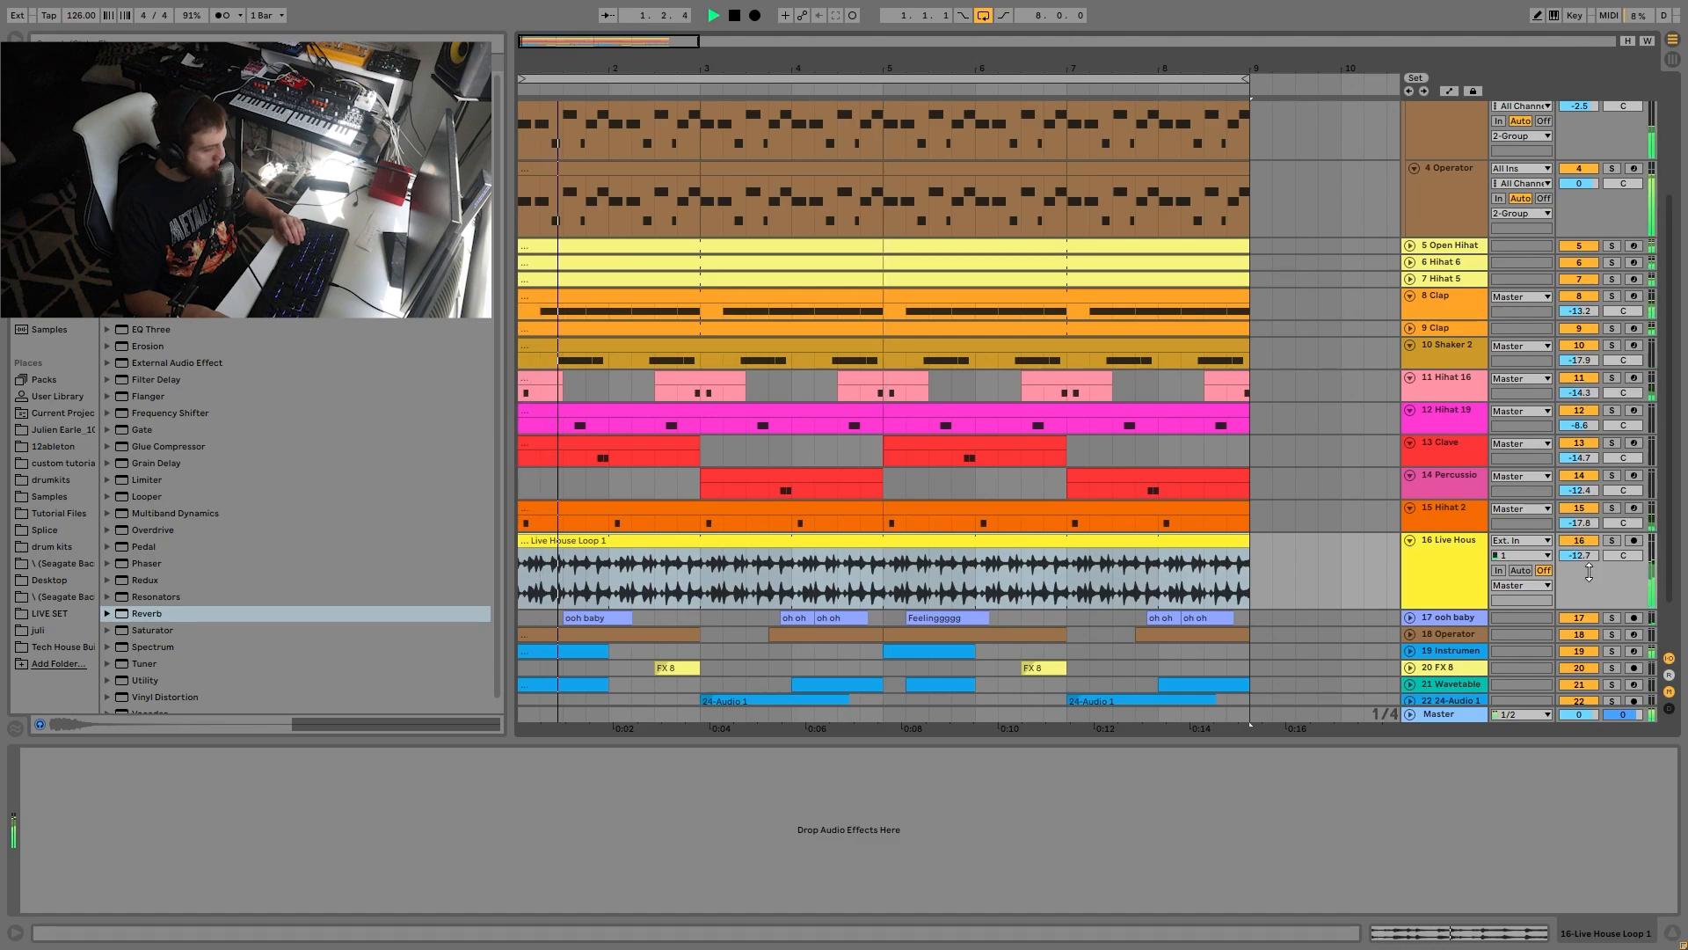
Set the 16 Live House Loop track's volume to -12.4 dB while the mix plays, then stop playback.
drag(1589, 572, 1589, 563)
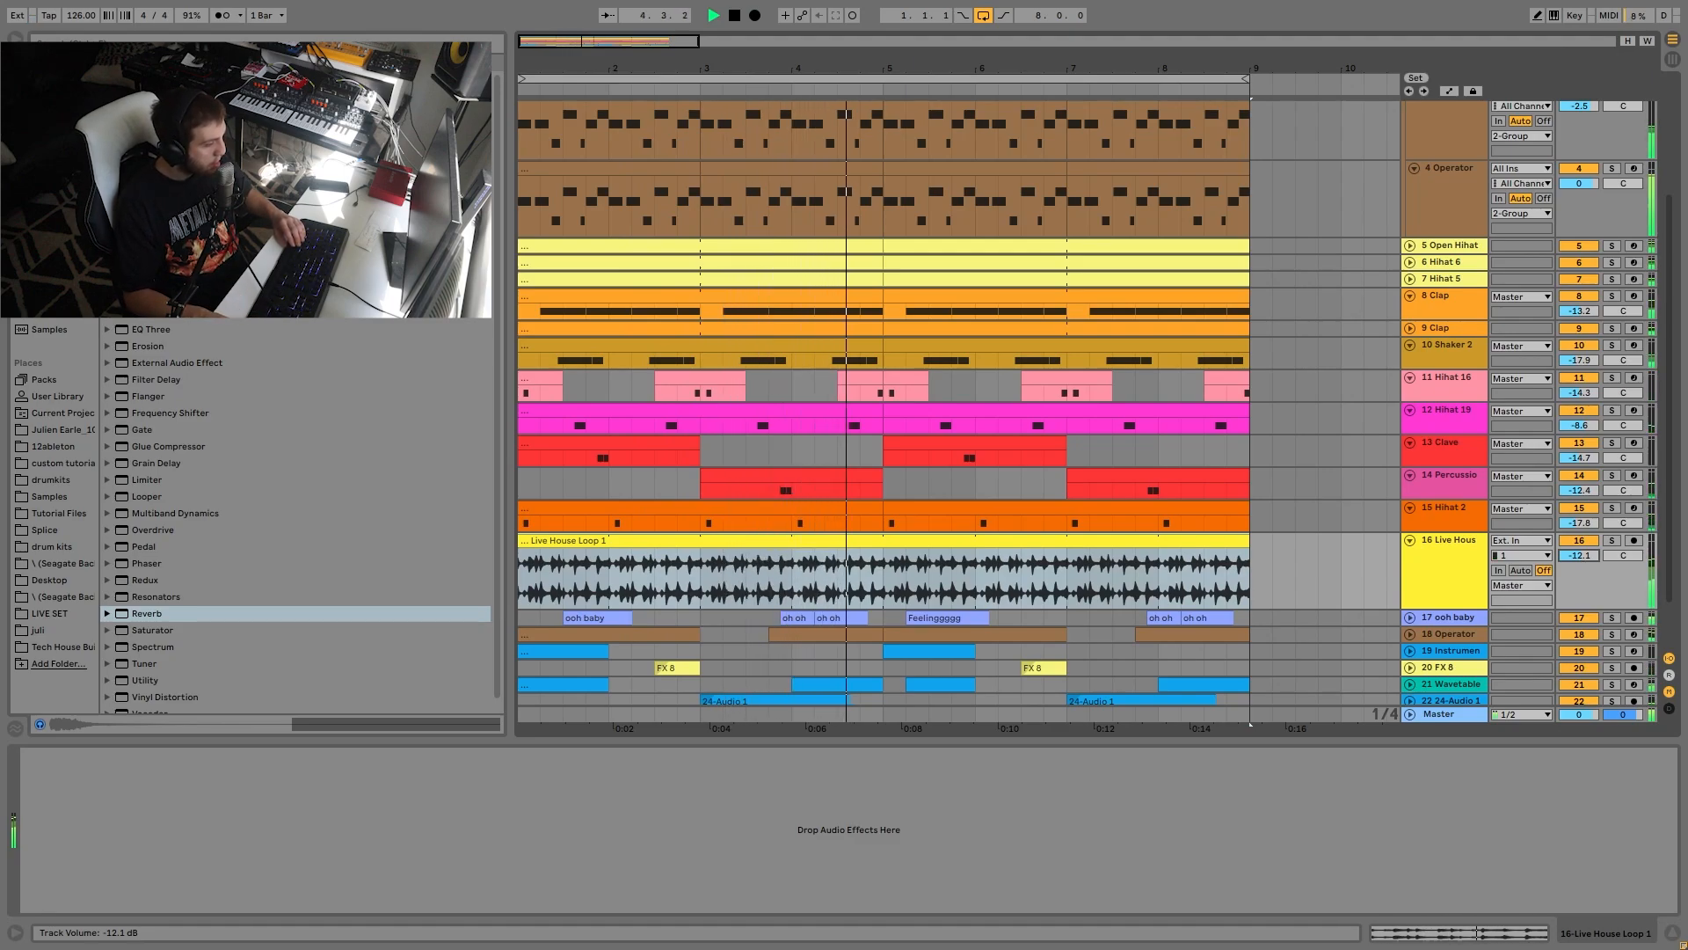
drag(1583, 555, 1583, 560)
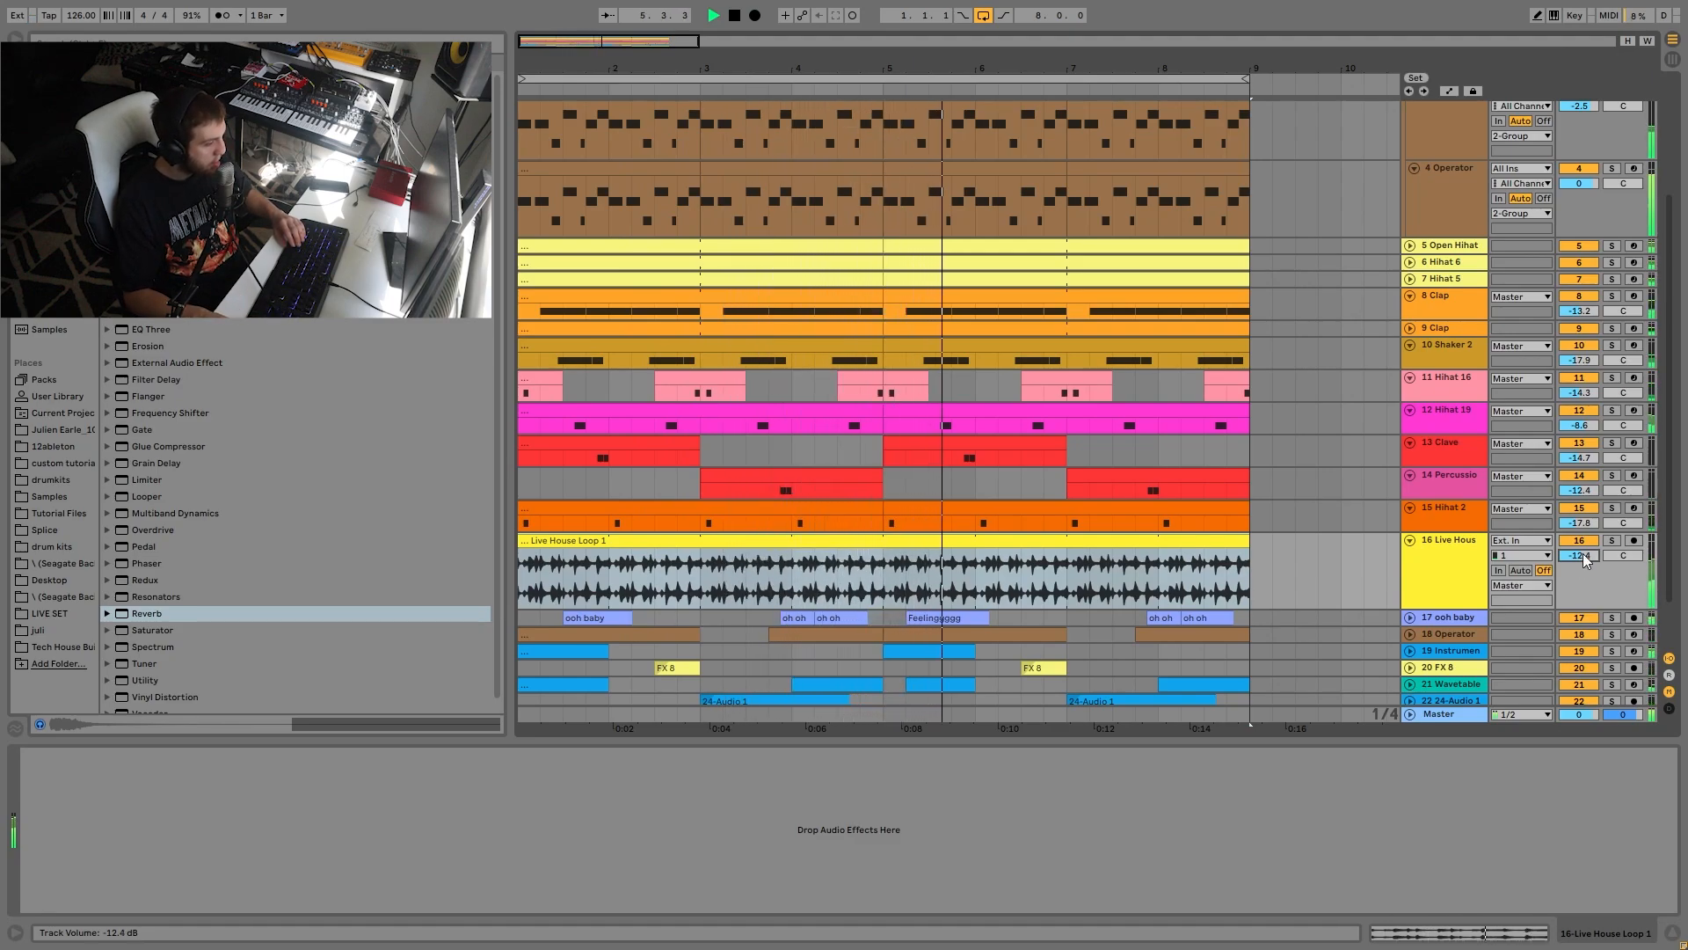
click(1446, 577)
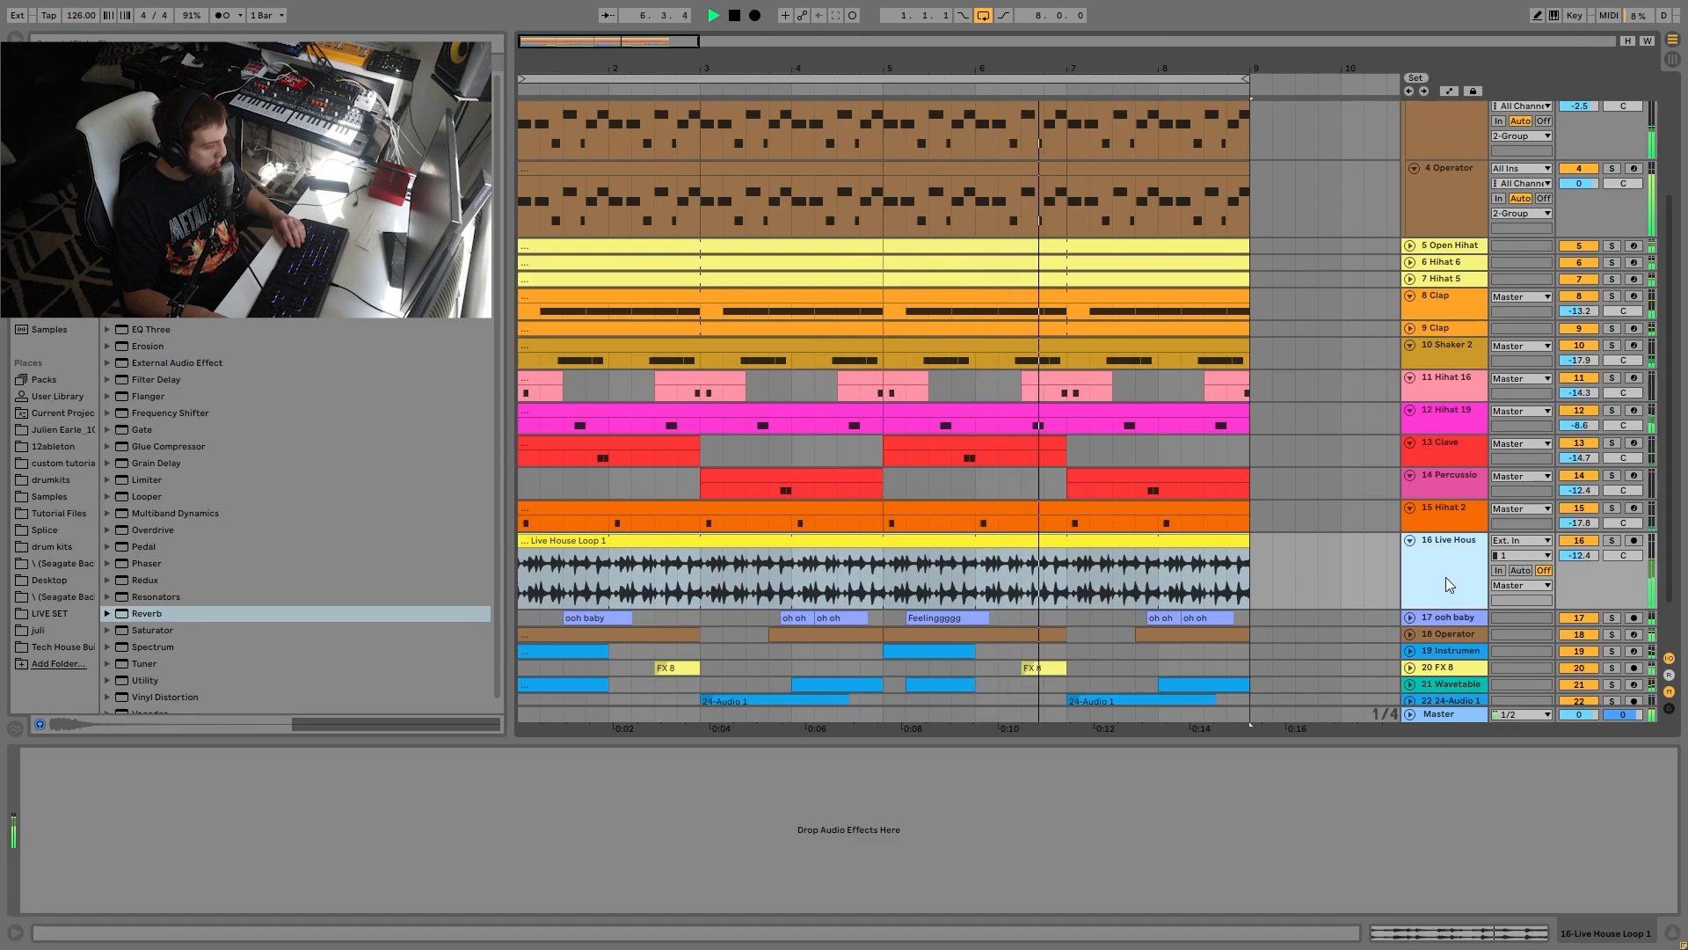
key(space)
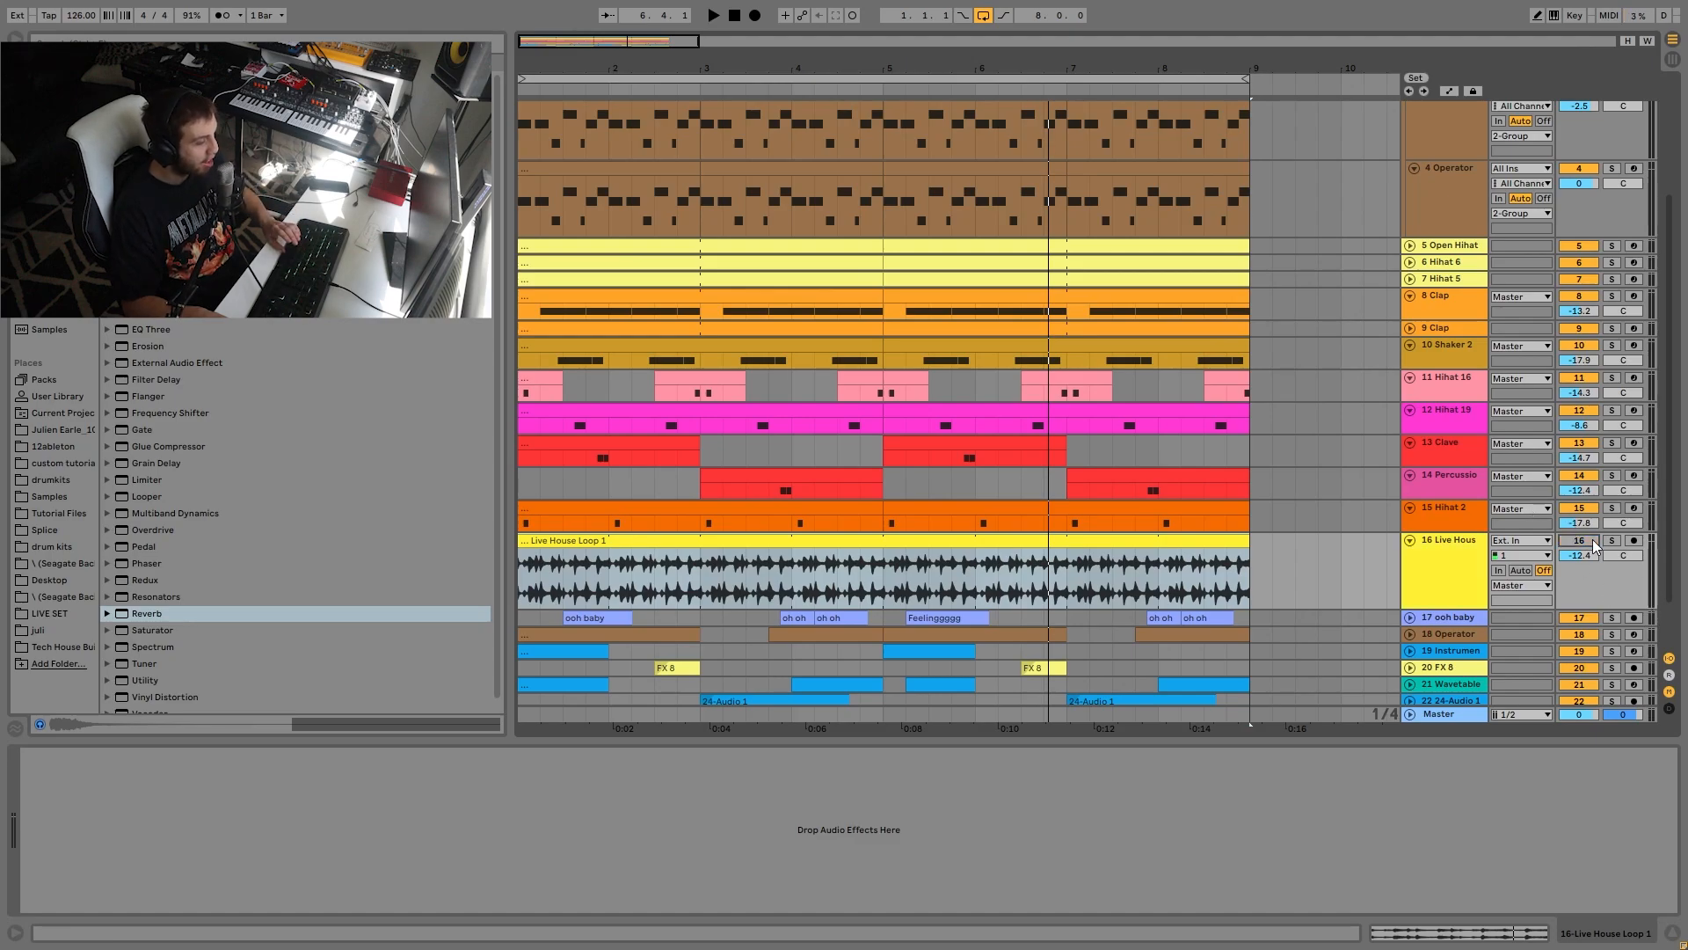
Compare the full mix from the loop start with the Live House Loop muted and then unmuted.
key(space)
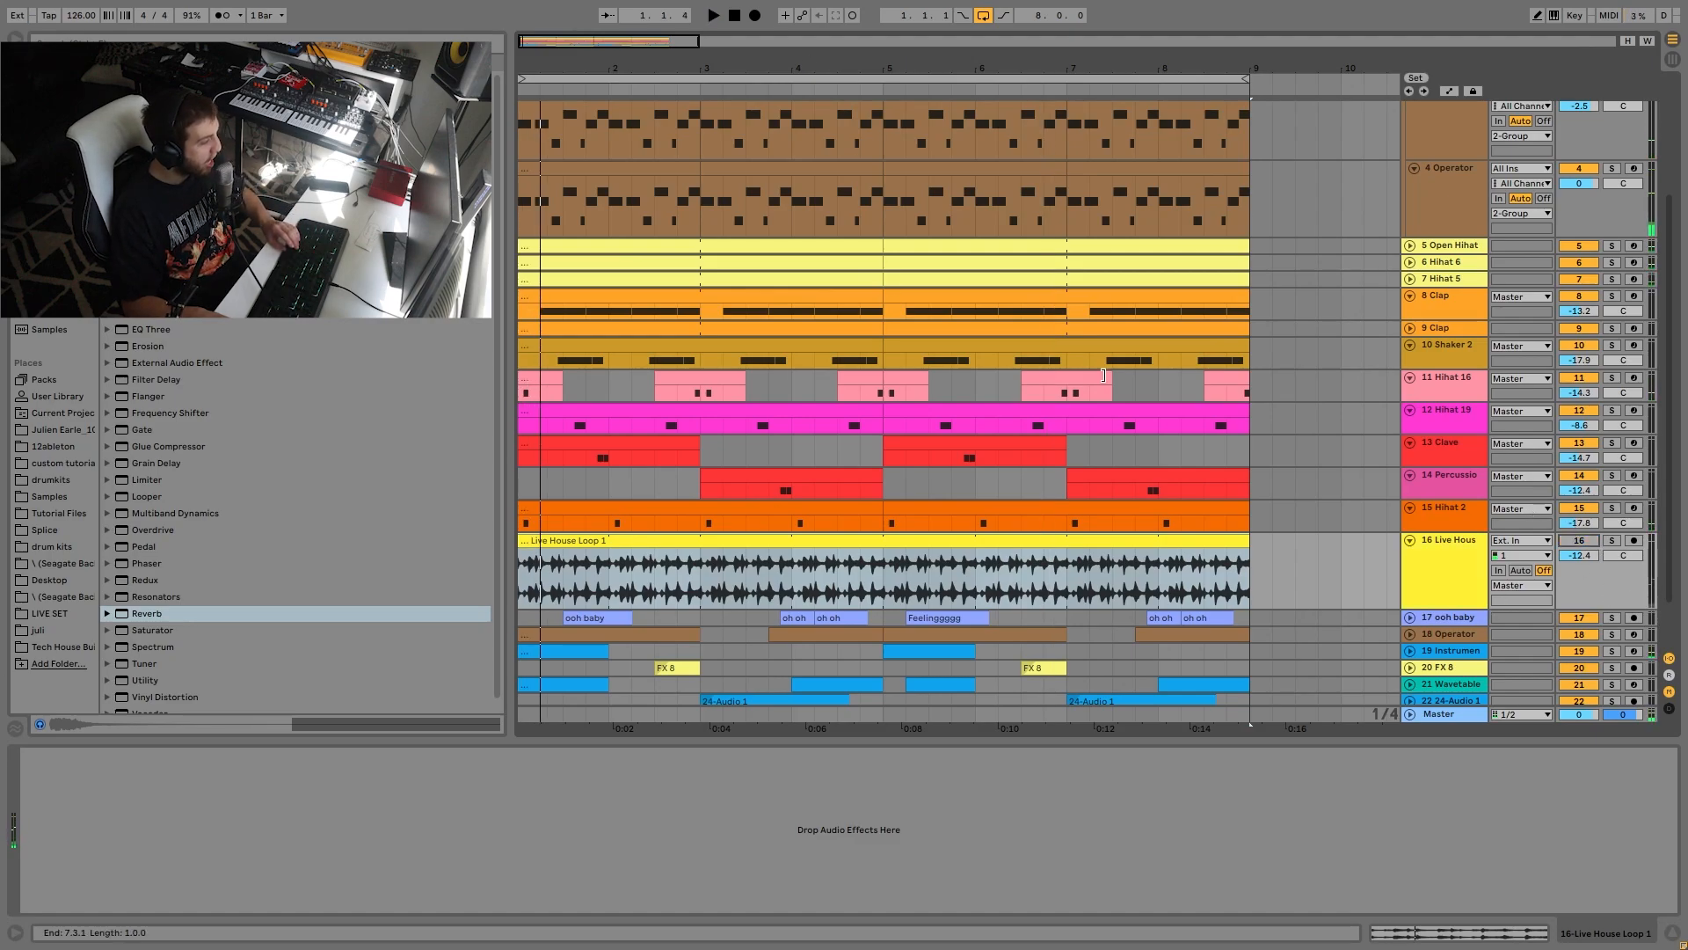
key(space)
key(ctrl+a)
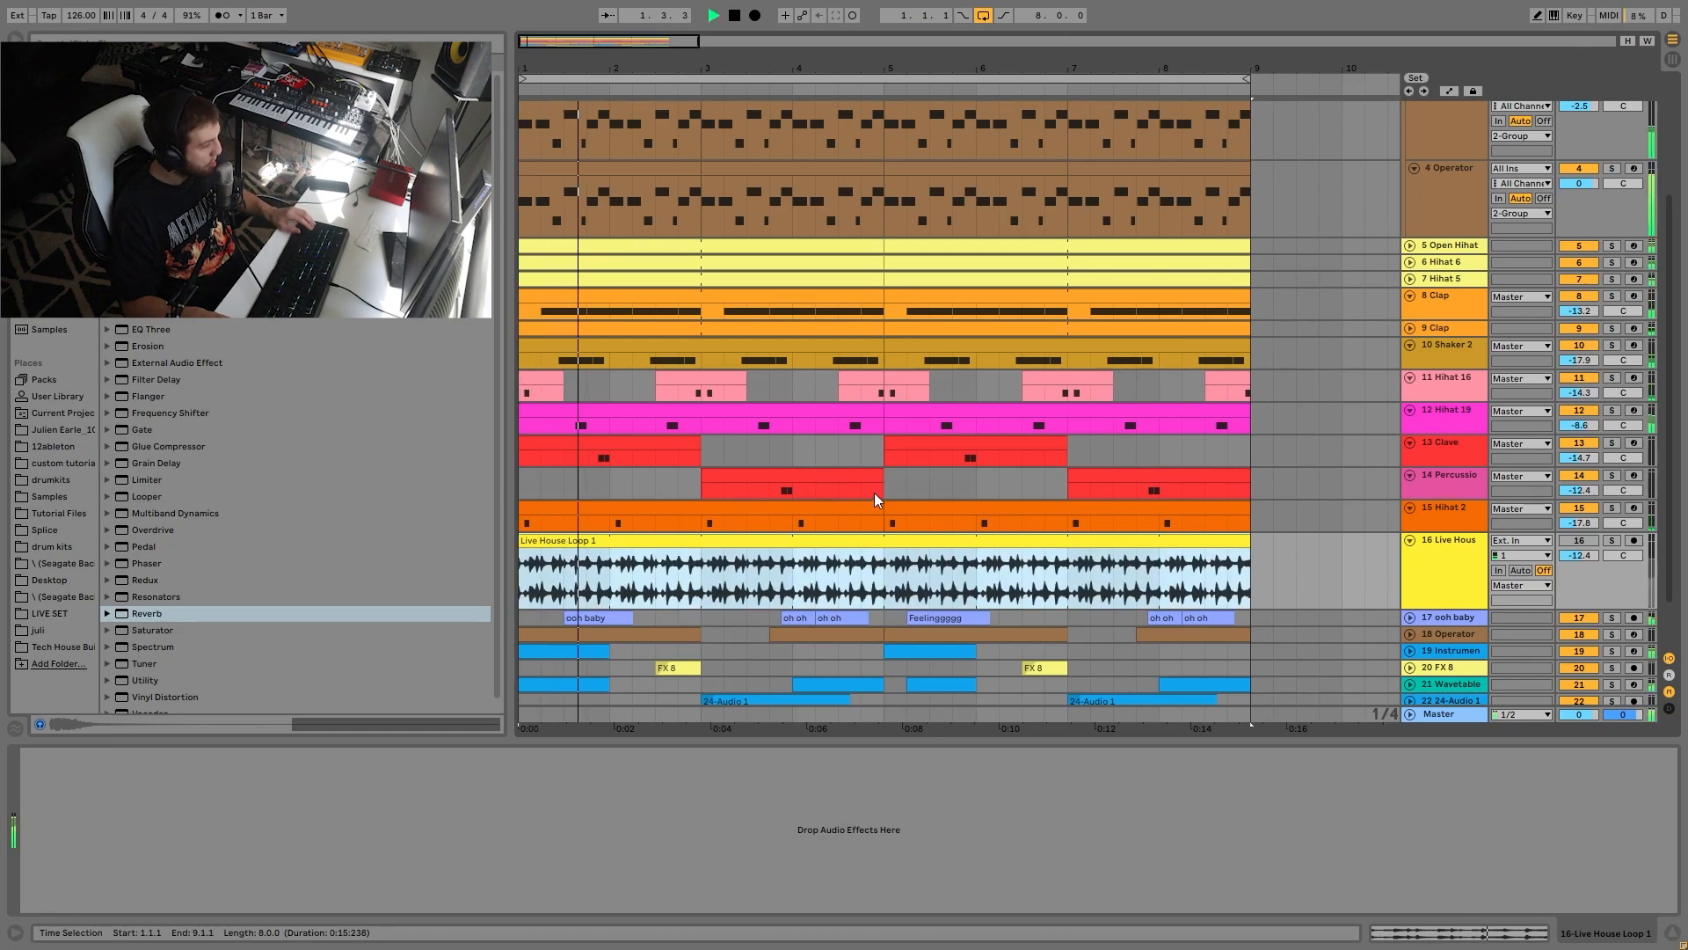
key(space)
click(1566, 543)
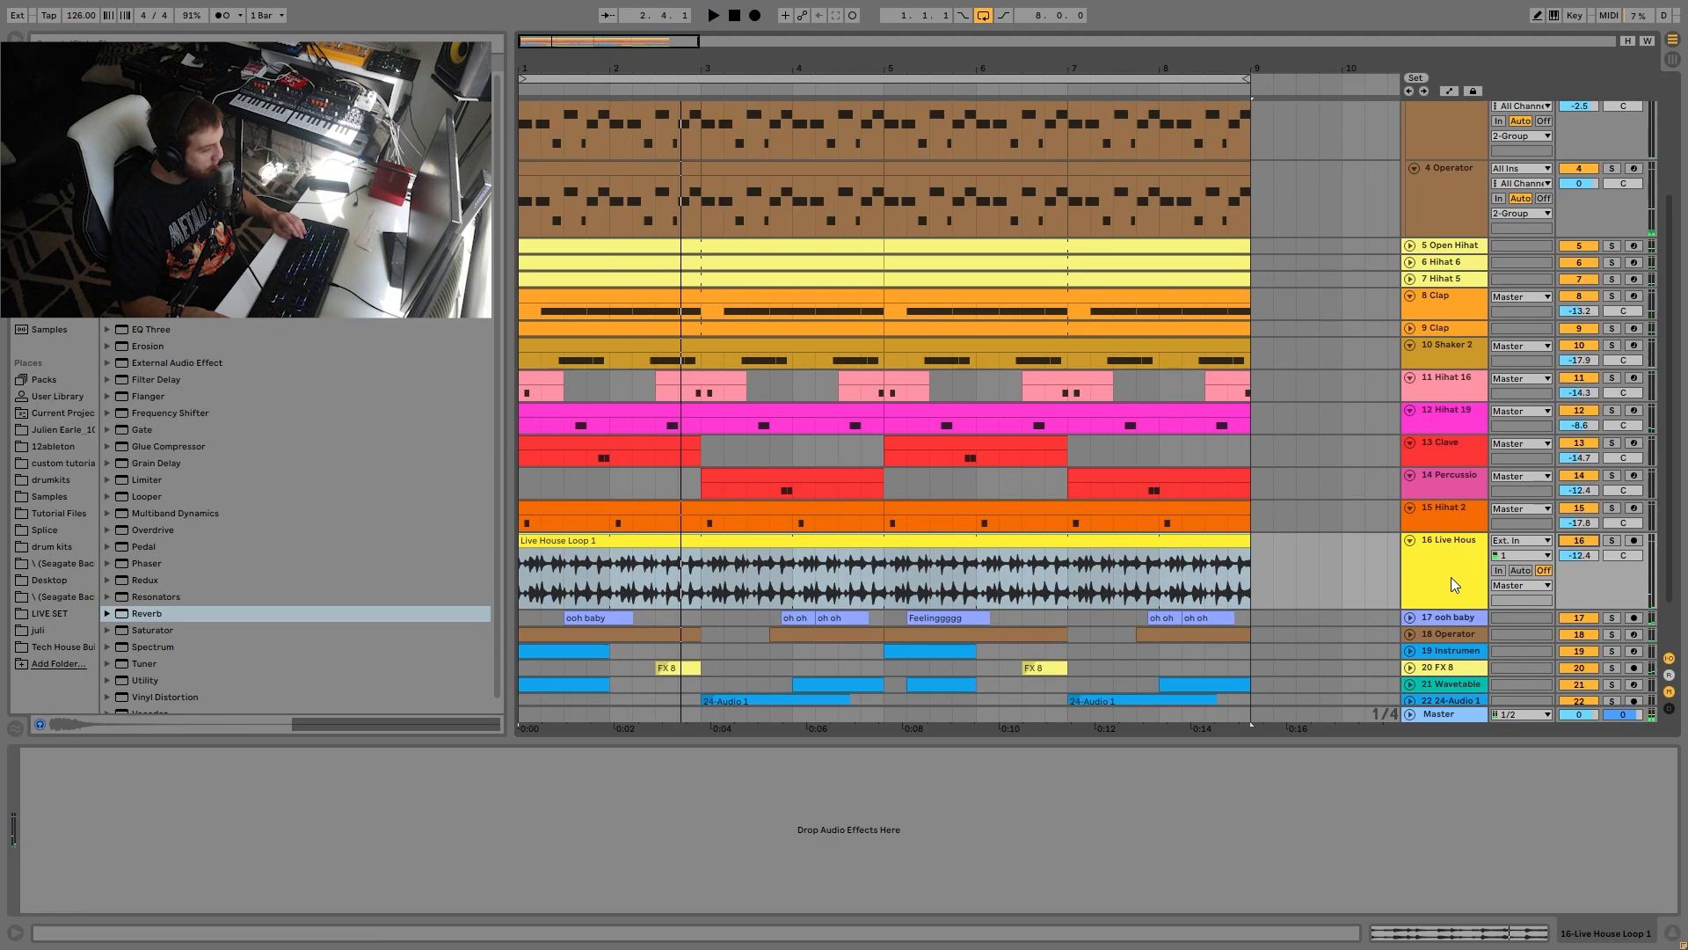
key(space)
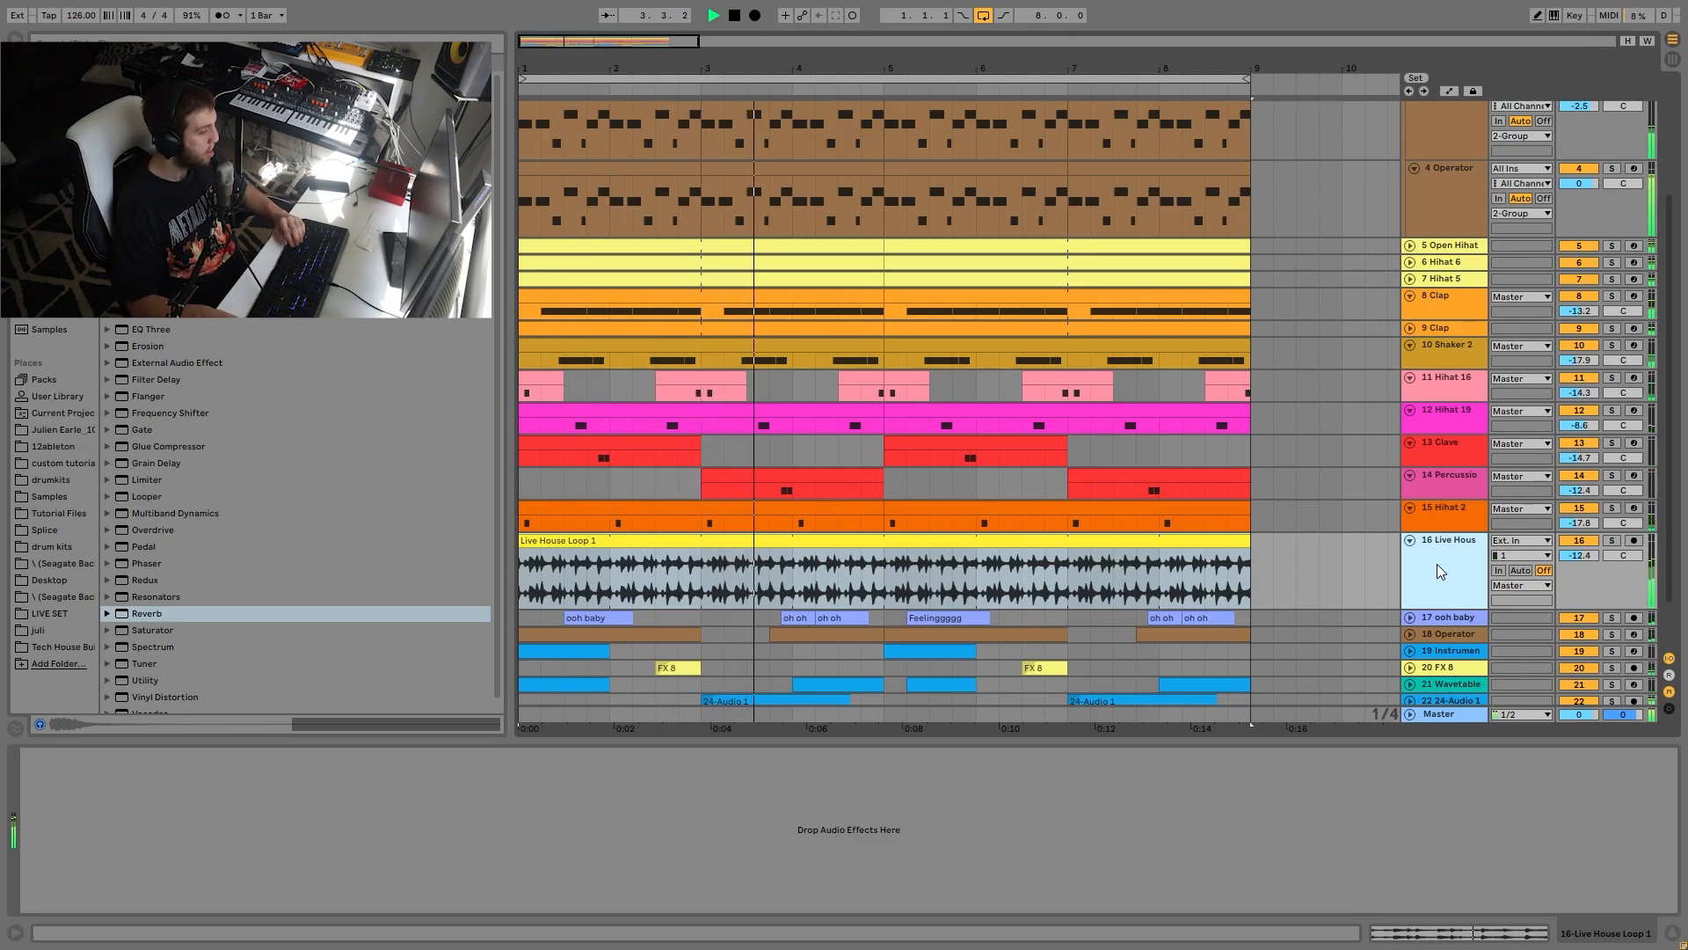
key(space)
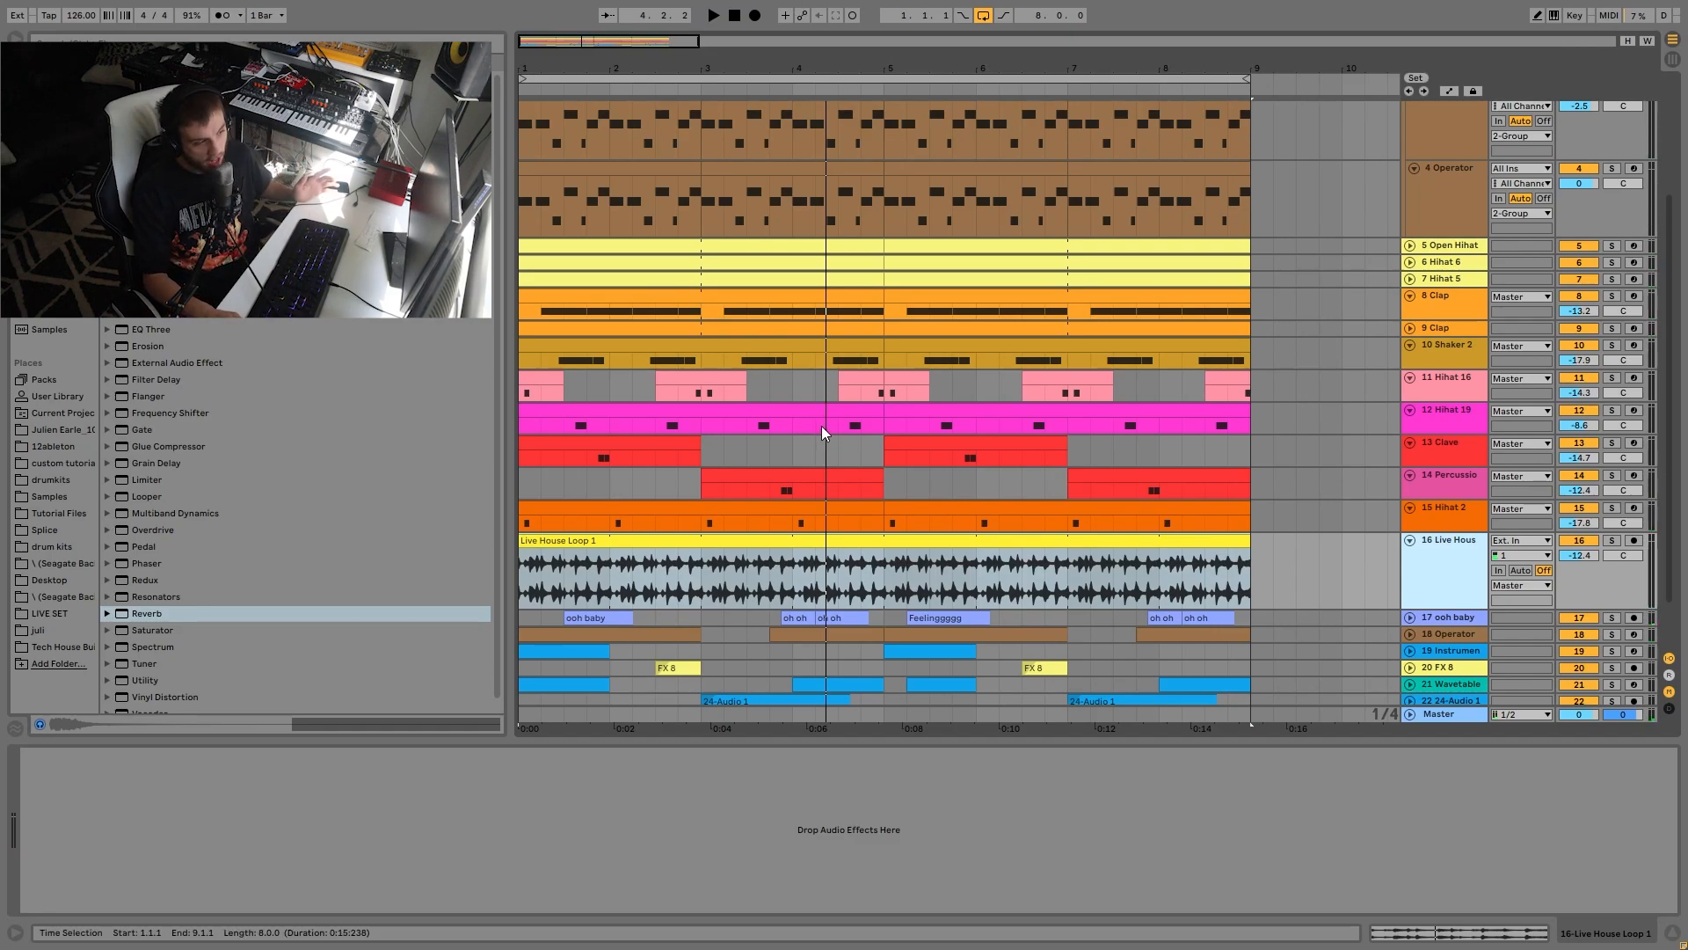
Fold the 2 Group bass tracks and show the devices on the group, the tech house kick and 15 Hihat 2.
scroll(821, 426, up, 4)
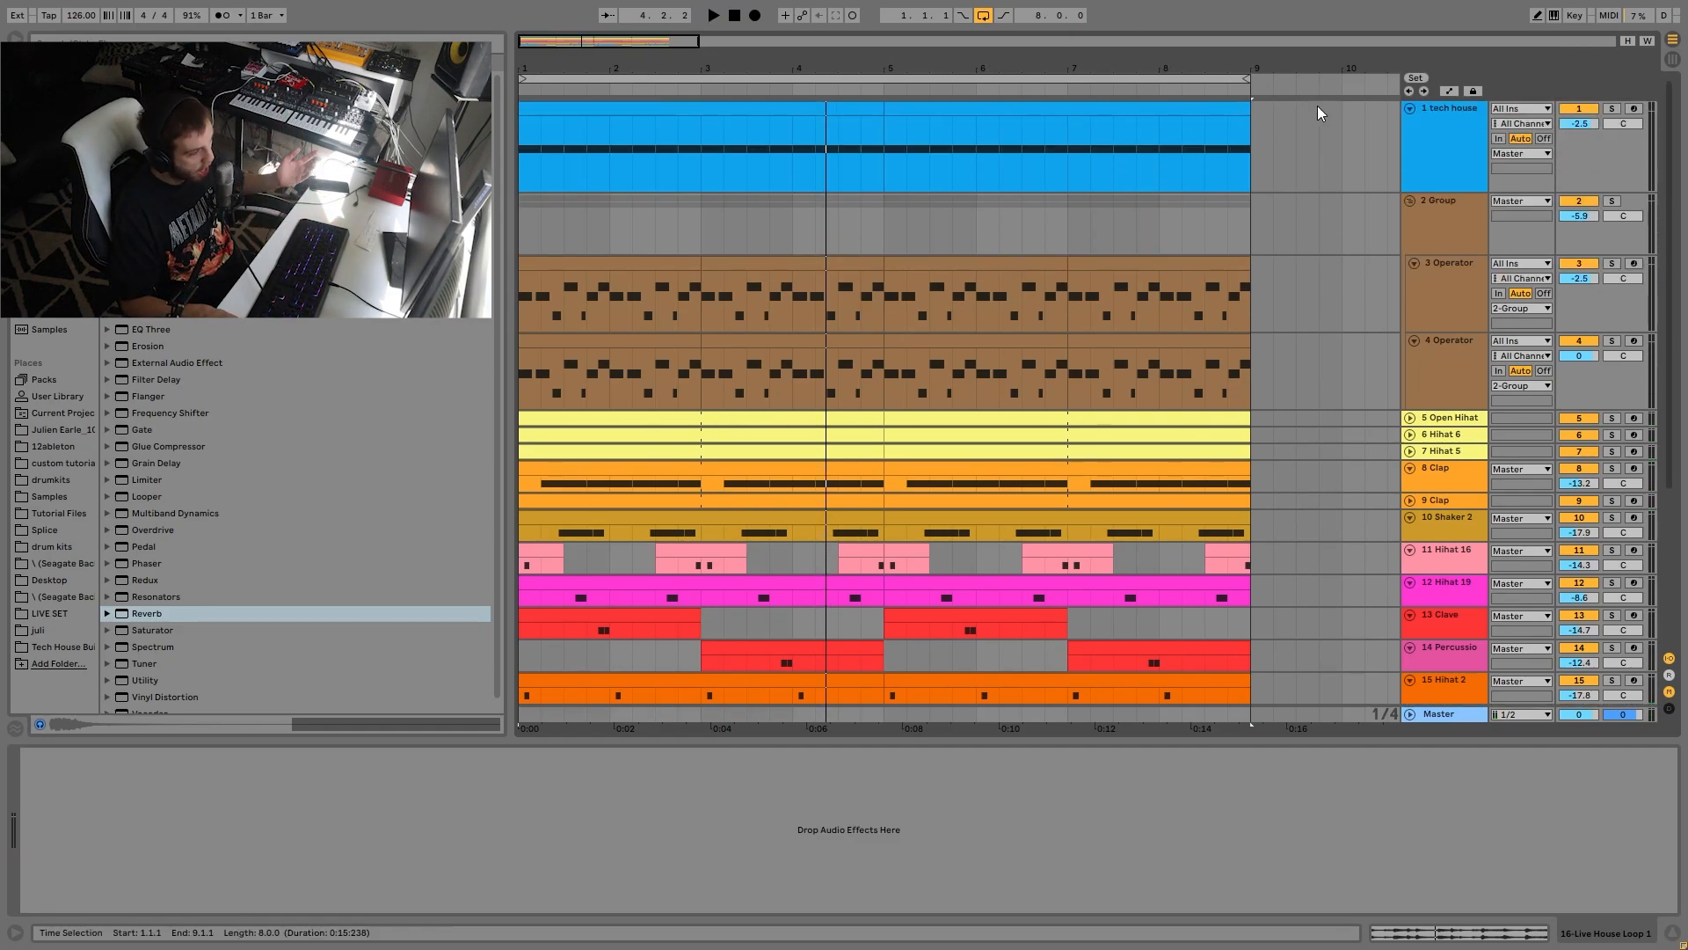
click(1407, 208)
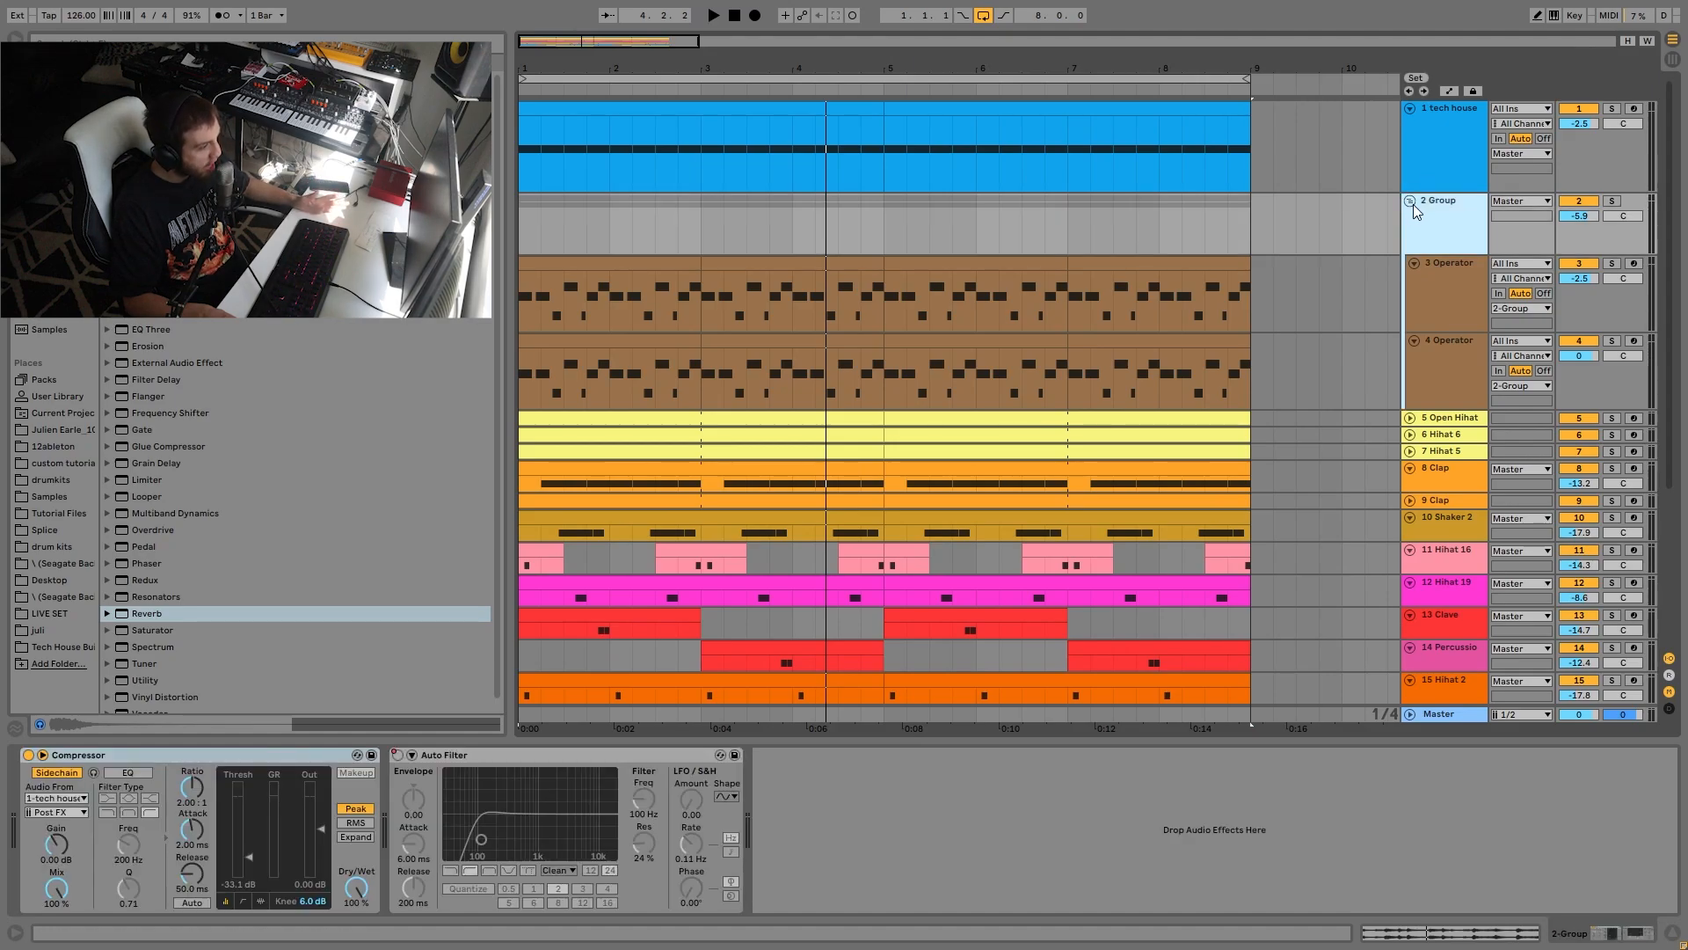
click(1410, 201)
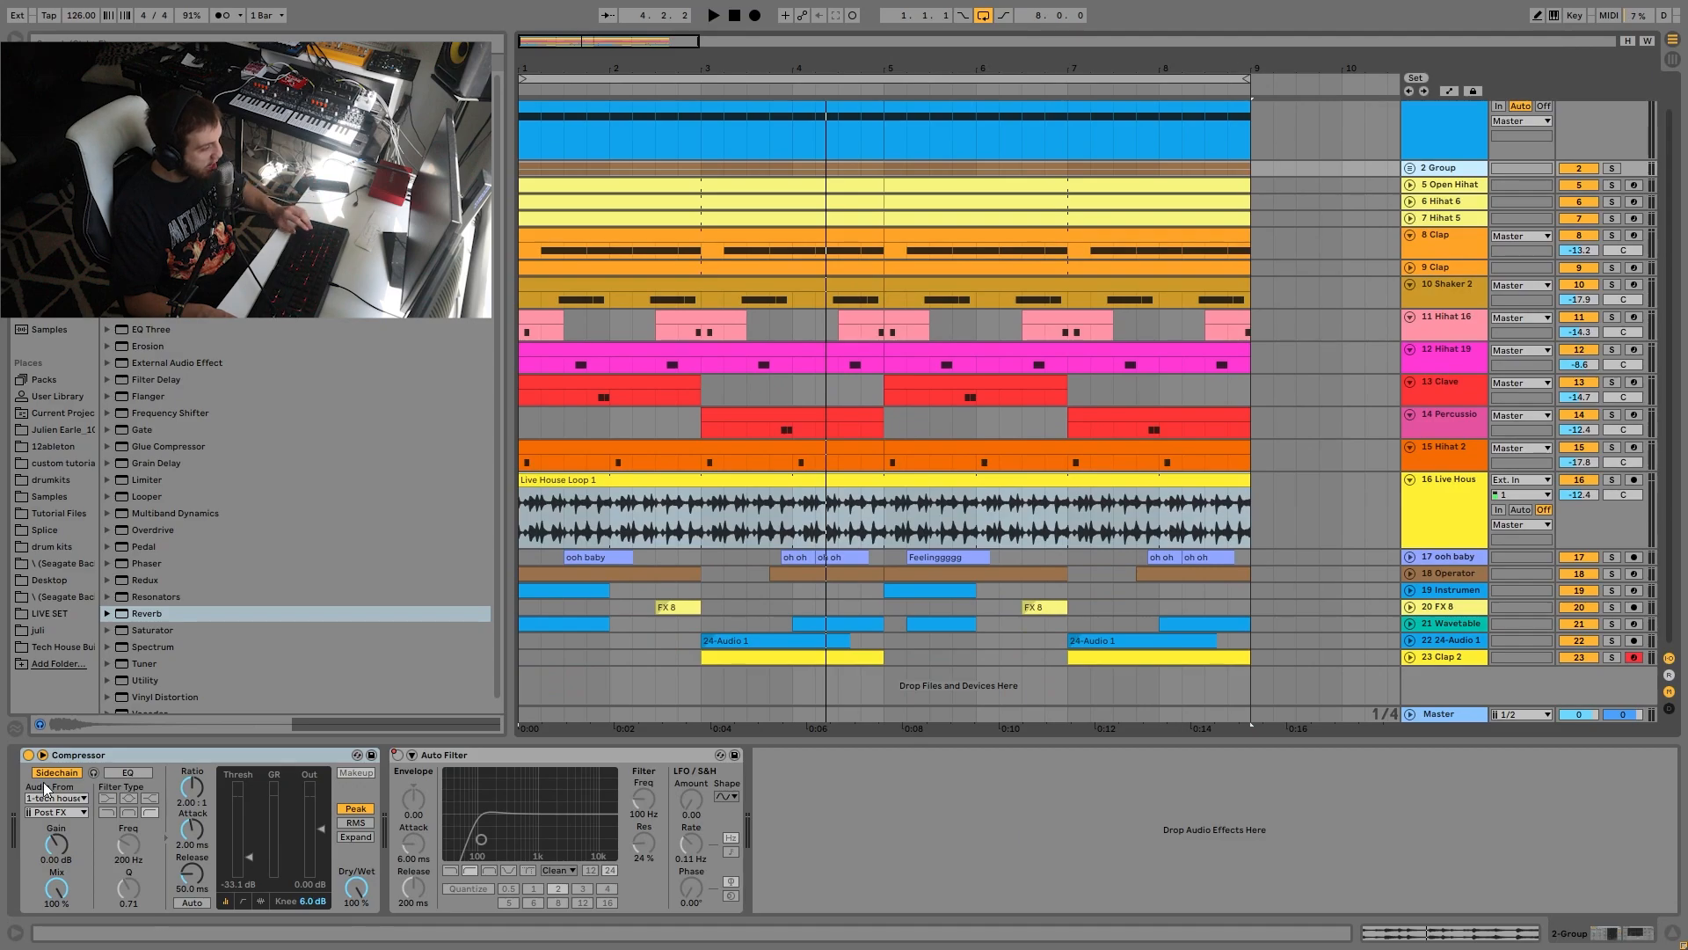
scroll(1540, 300, up, 1)
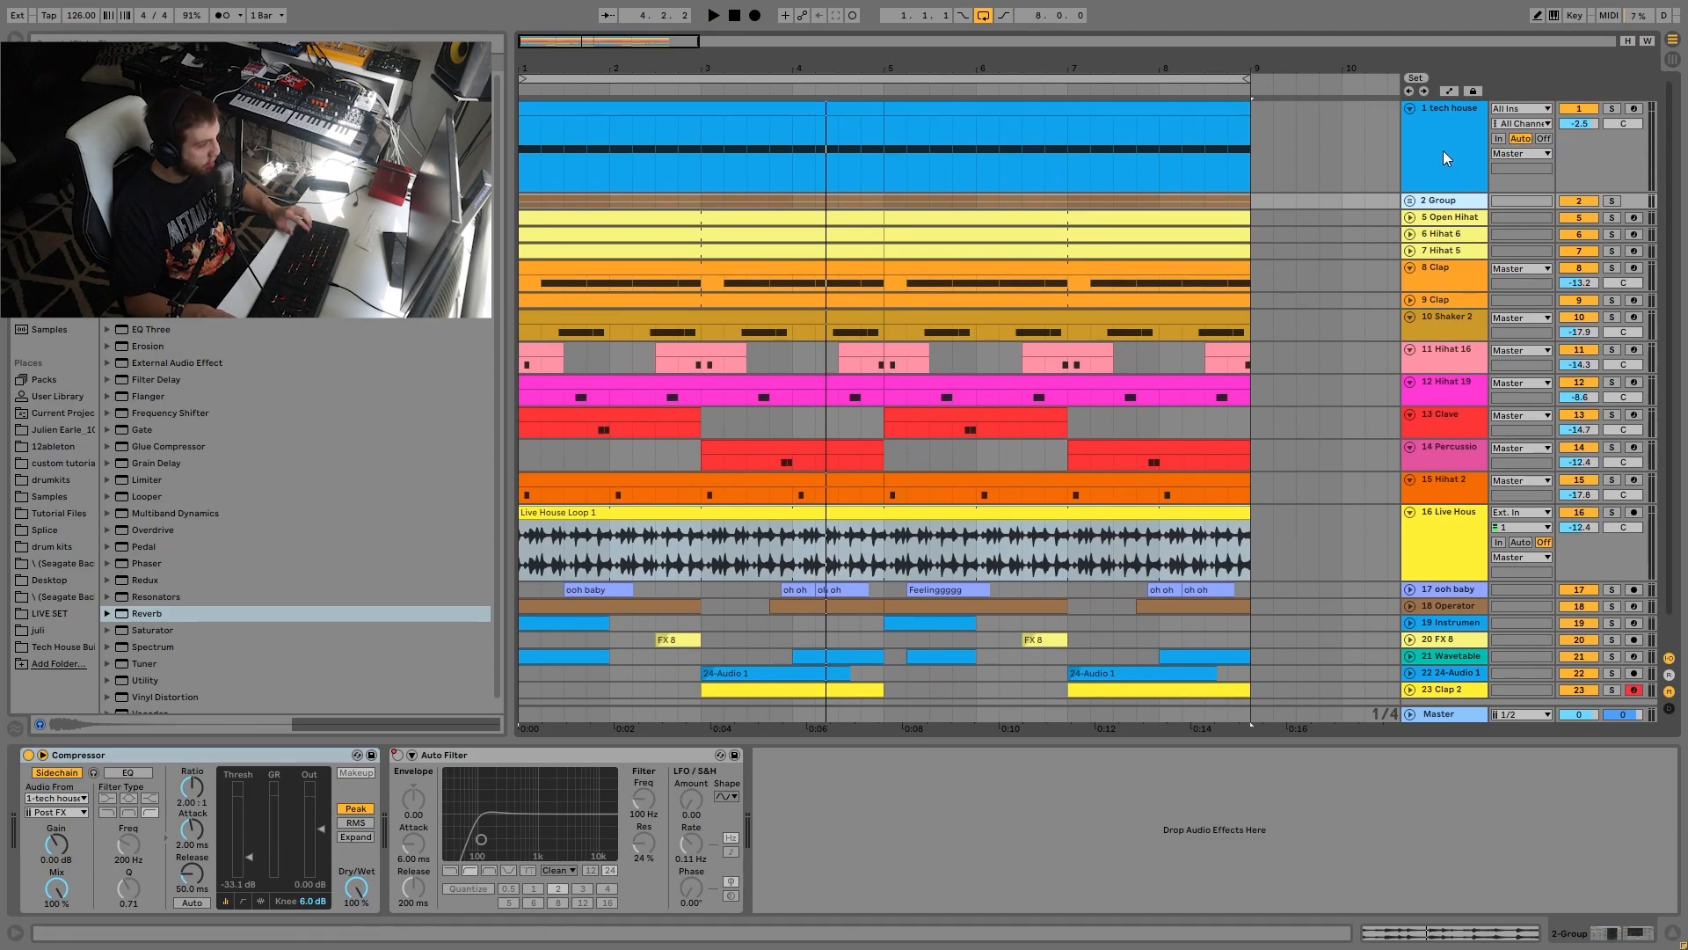
click(1378, 156)
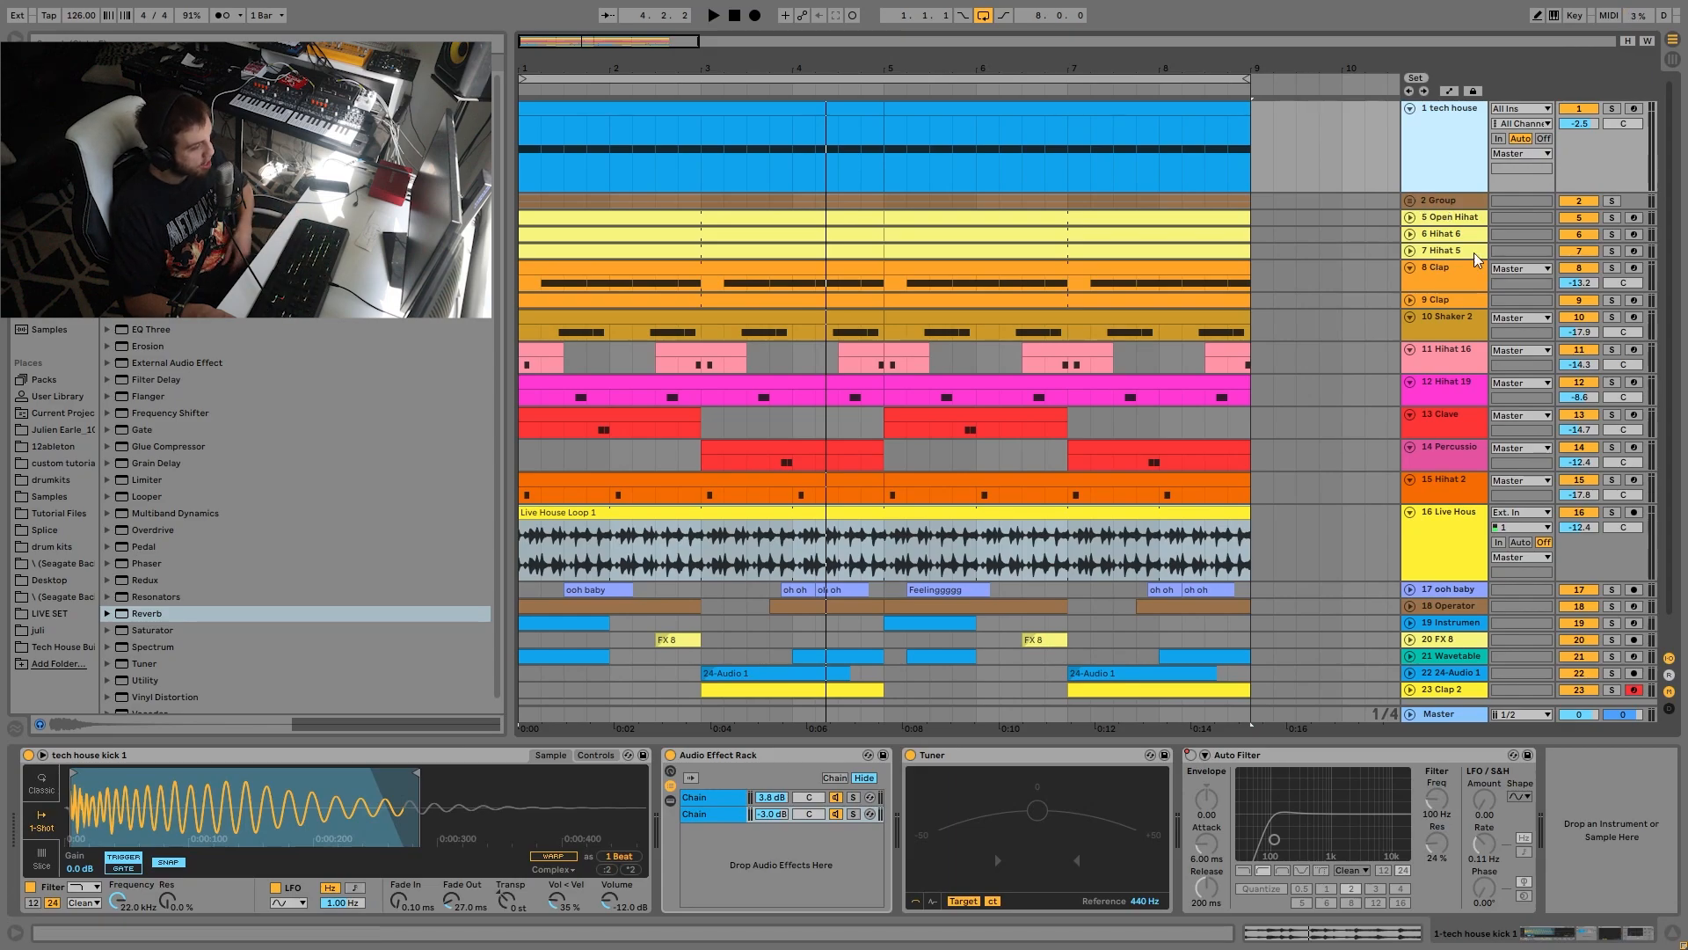
click(1448, 483)
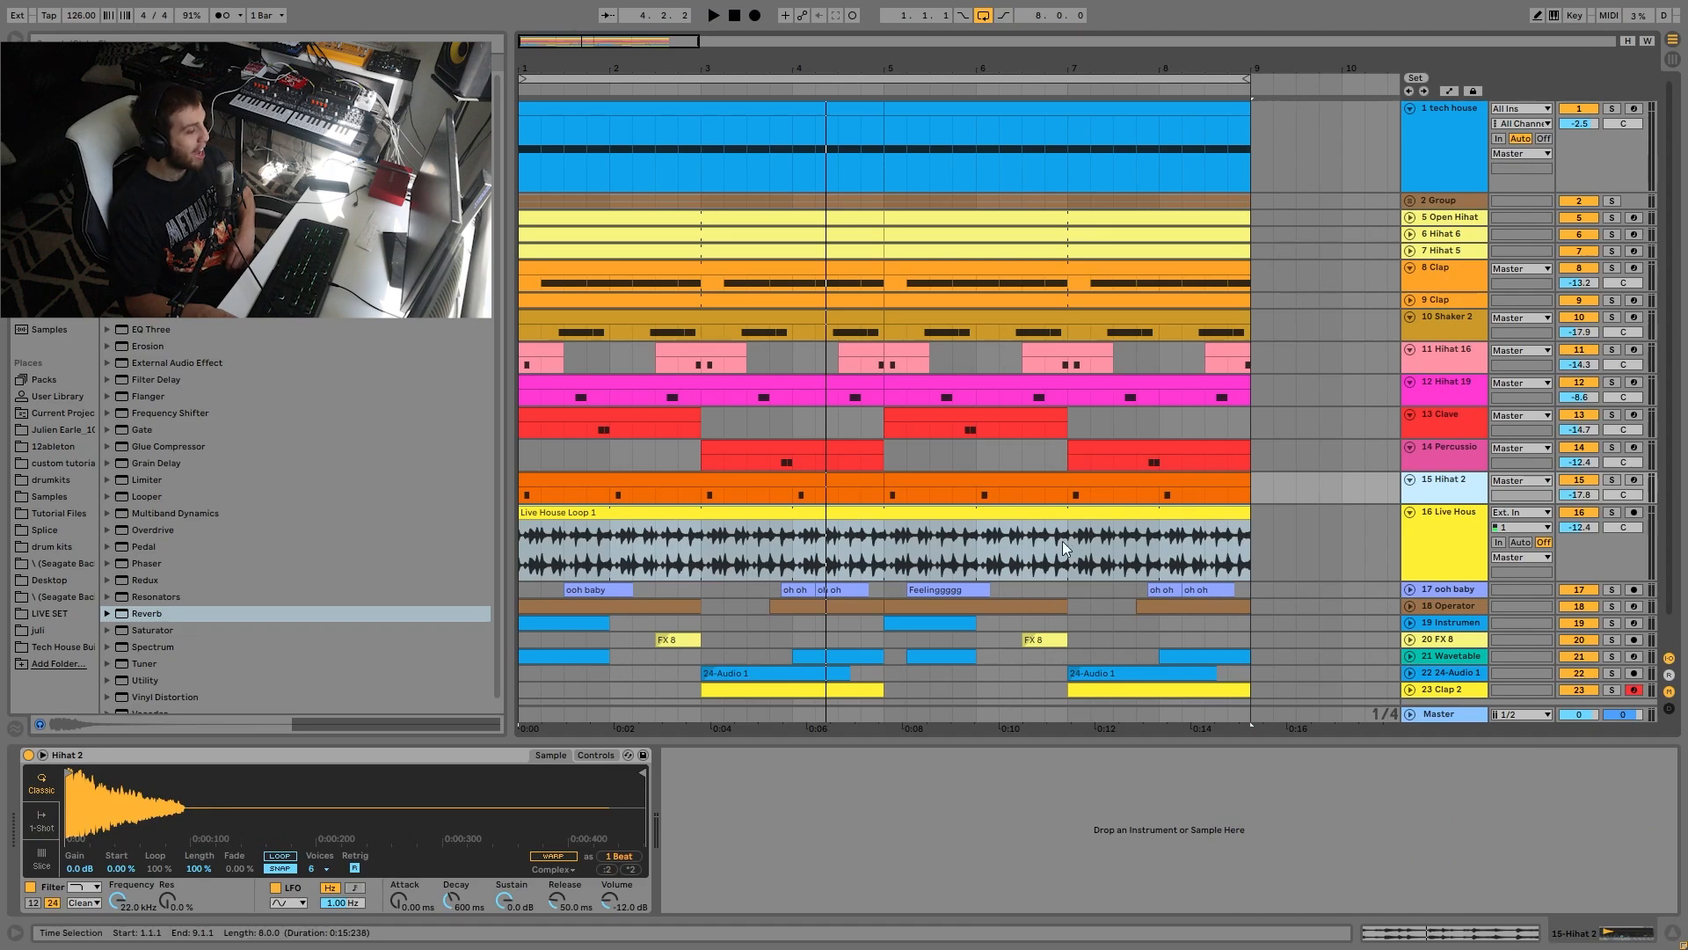
Solo the Live House Loop together with the 2 Group bass and play them from the loop start.
click(794, 512)
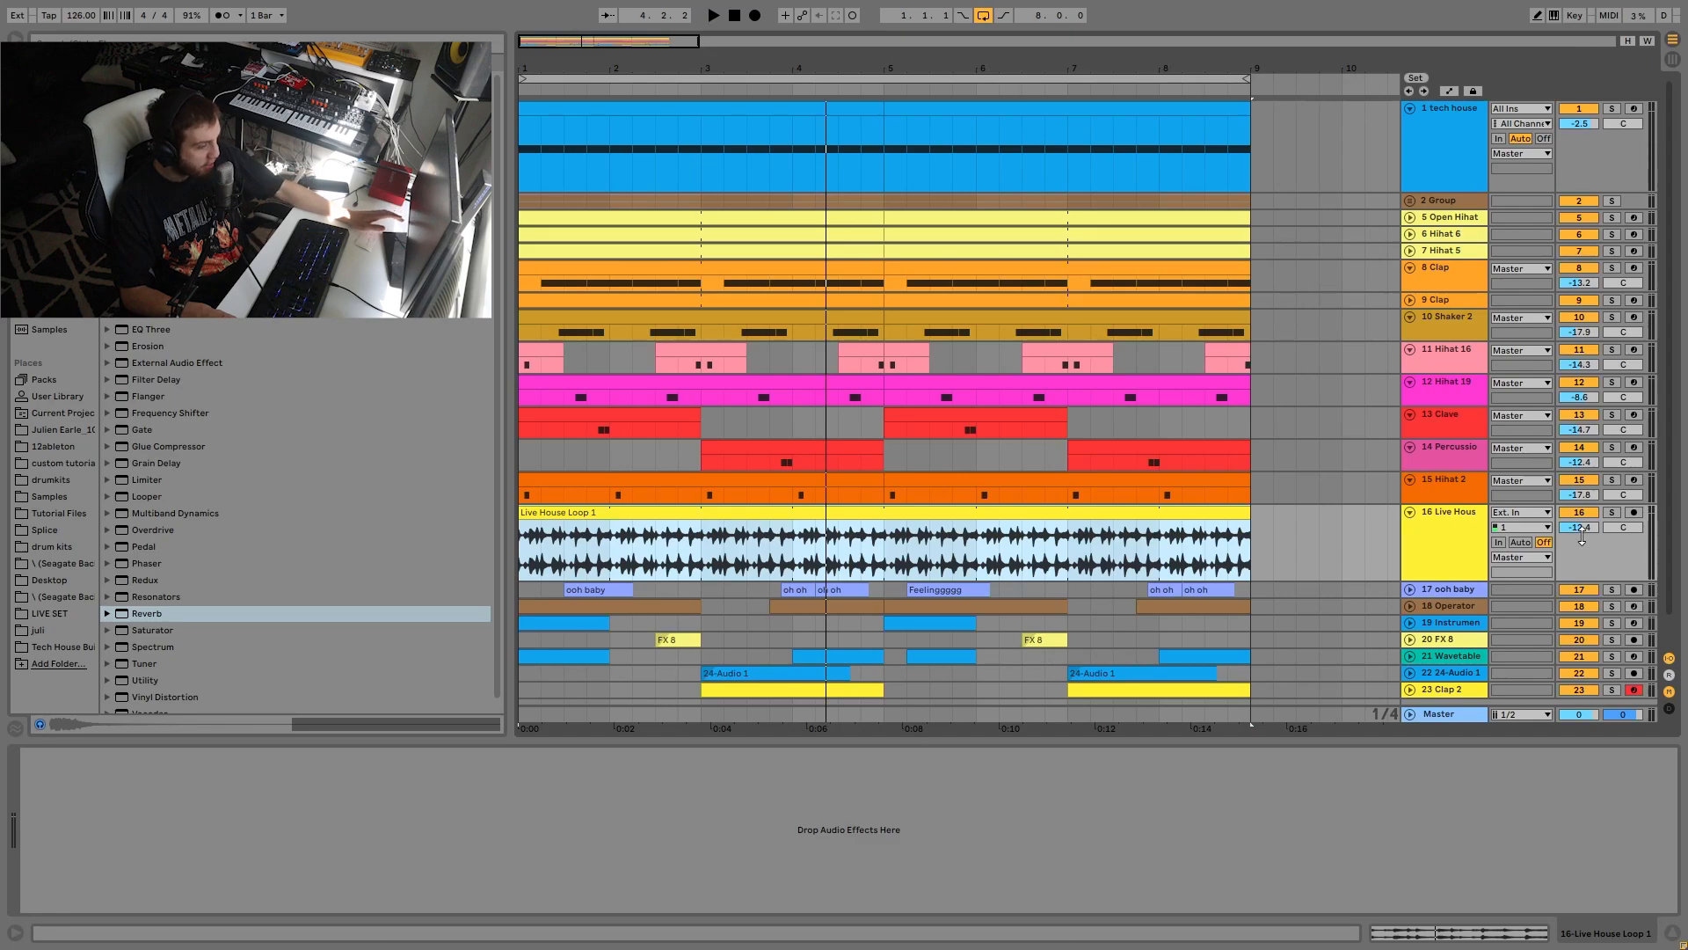
click(1616, 519)
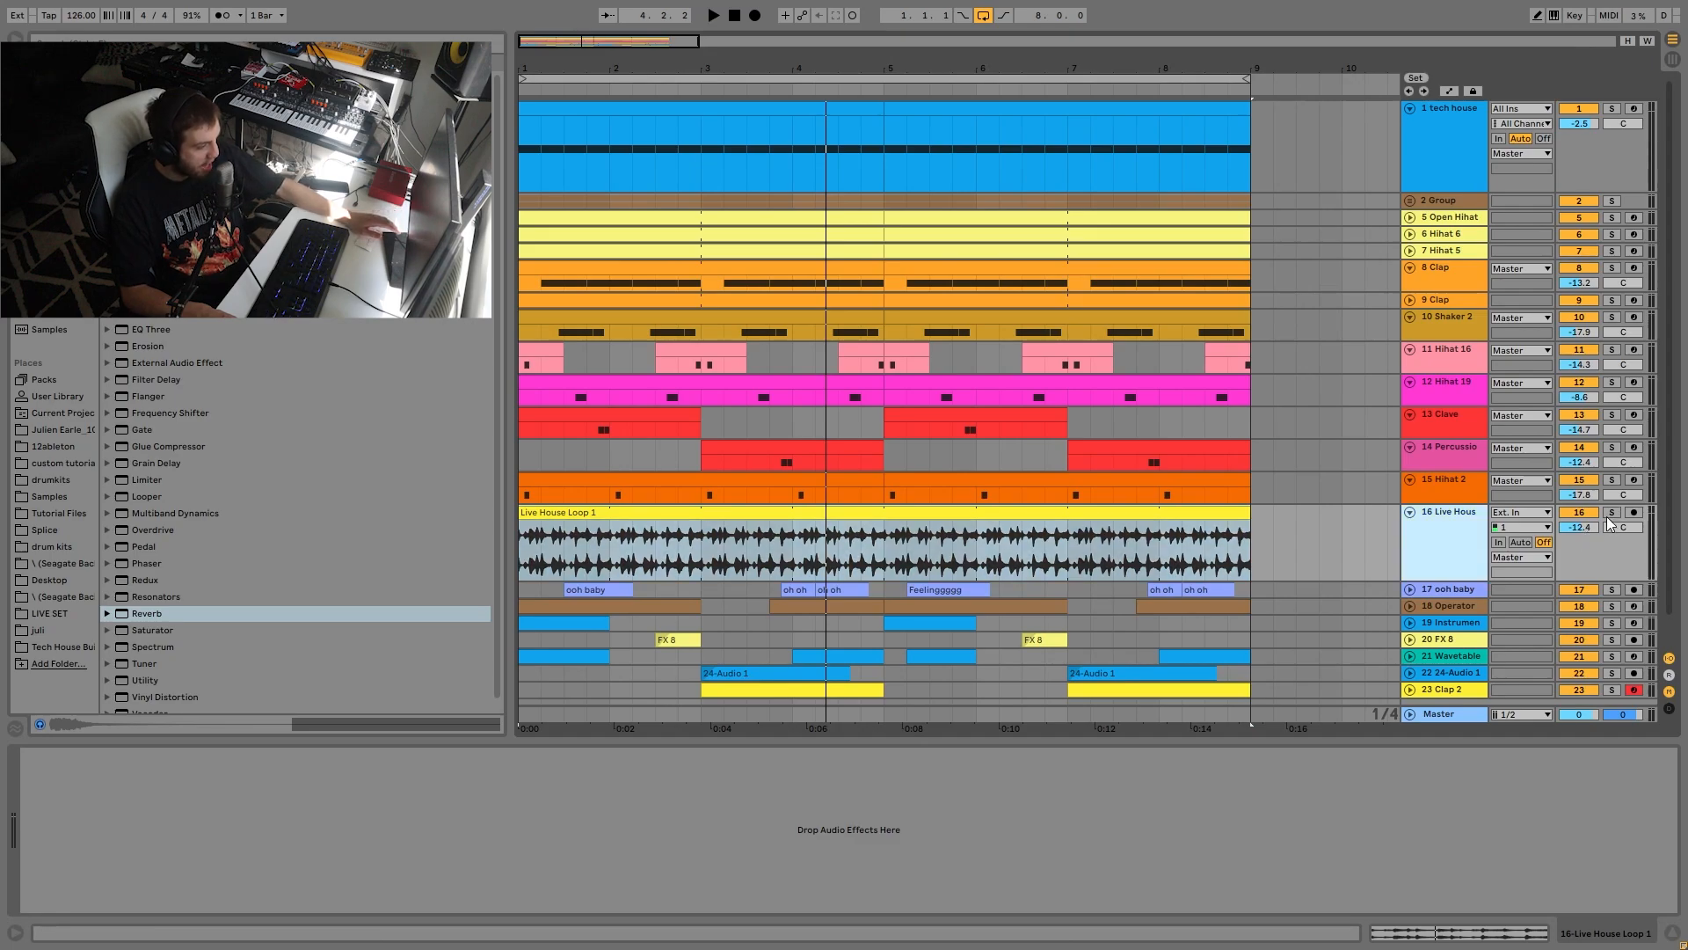
click(1612, 513)
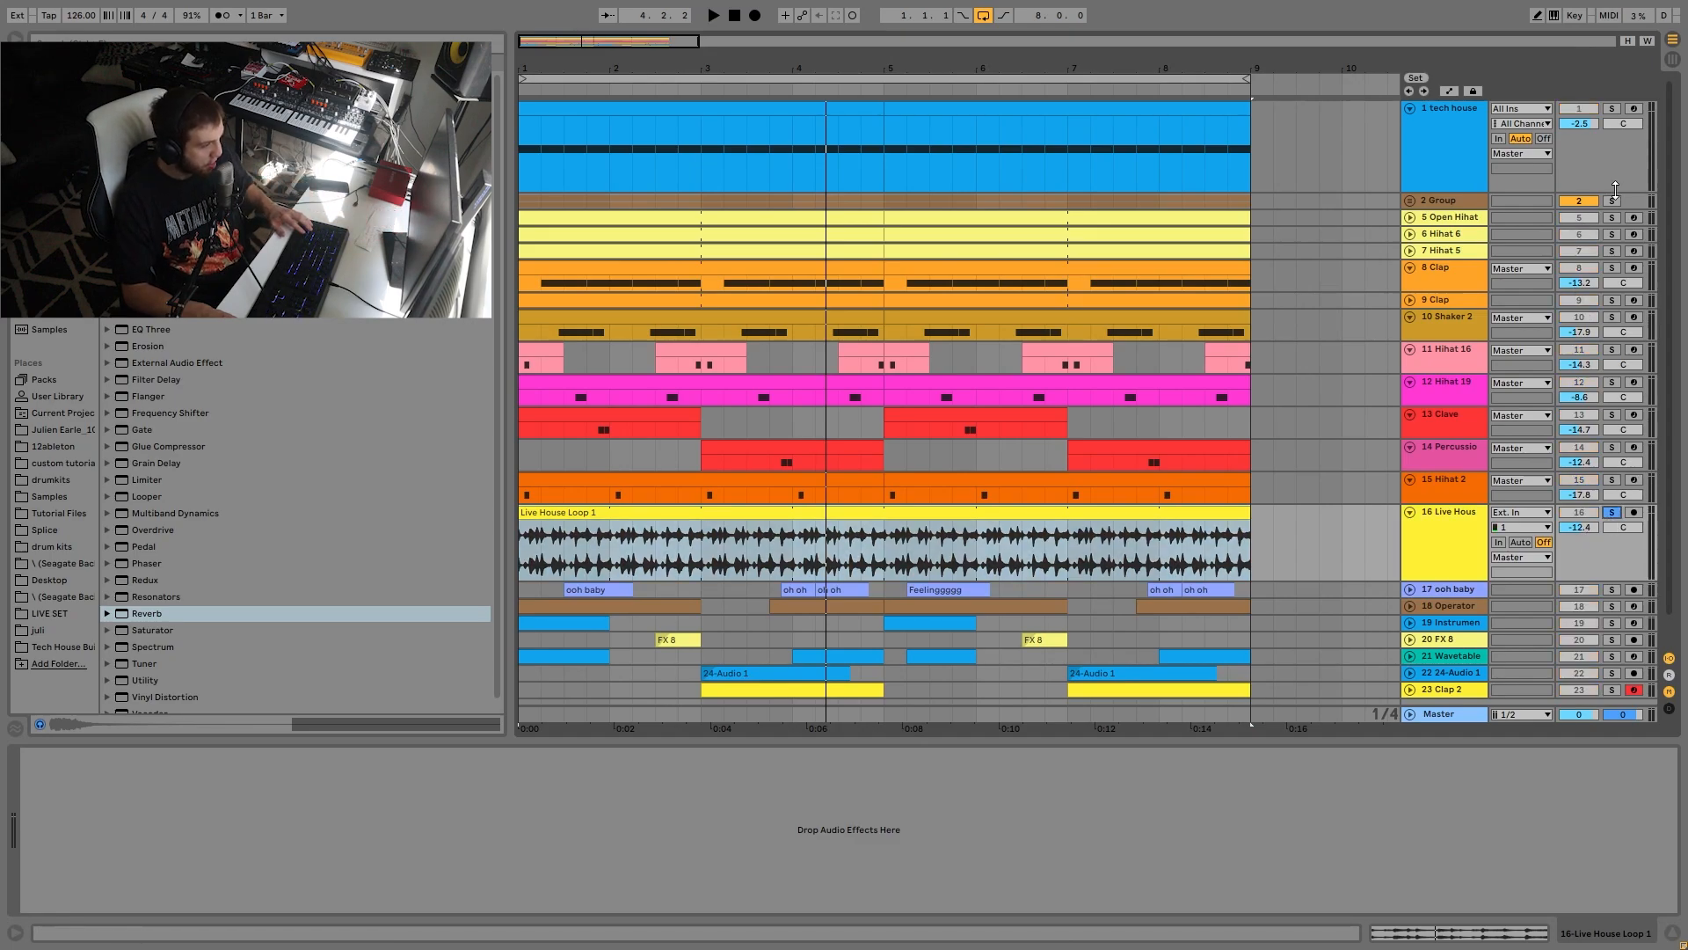
click(1620, 201)
key(space)
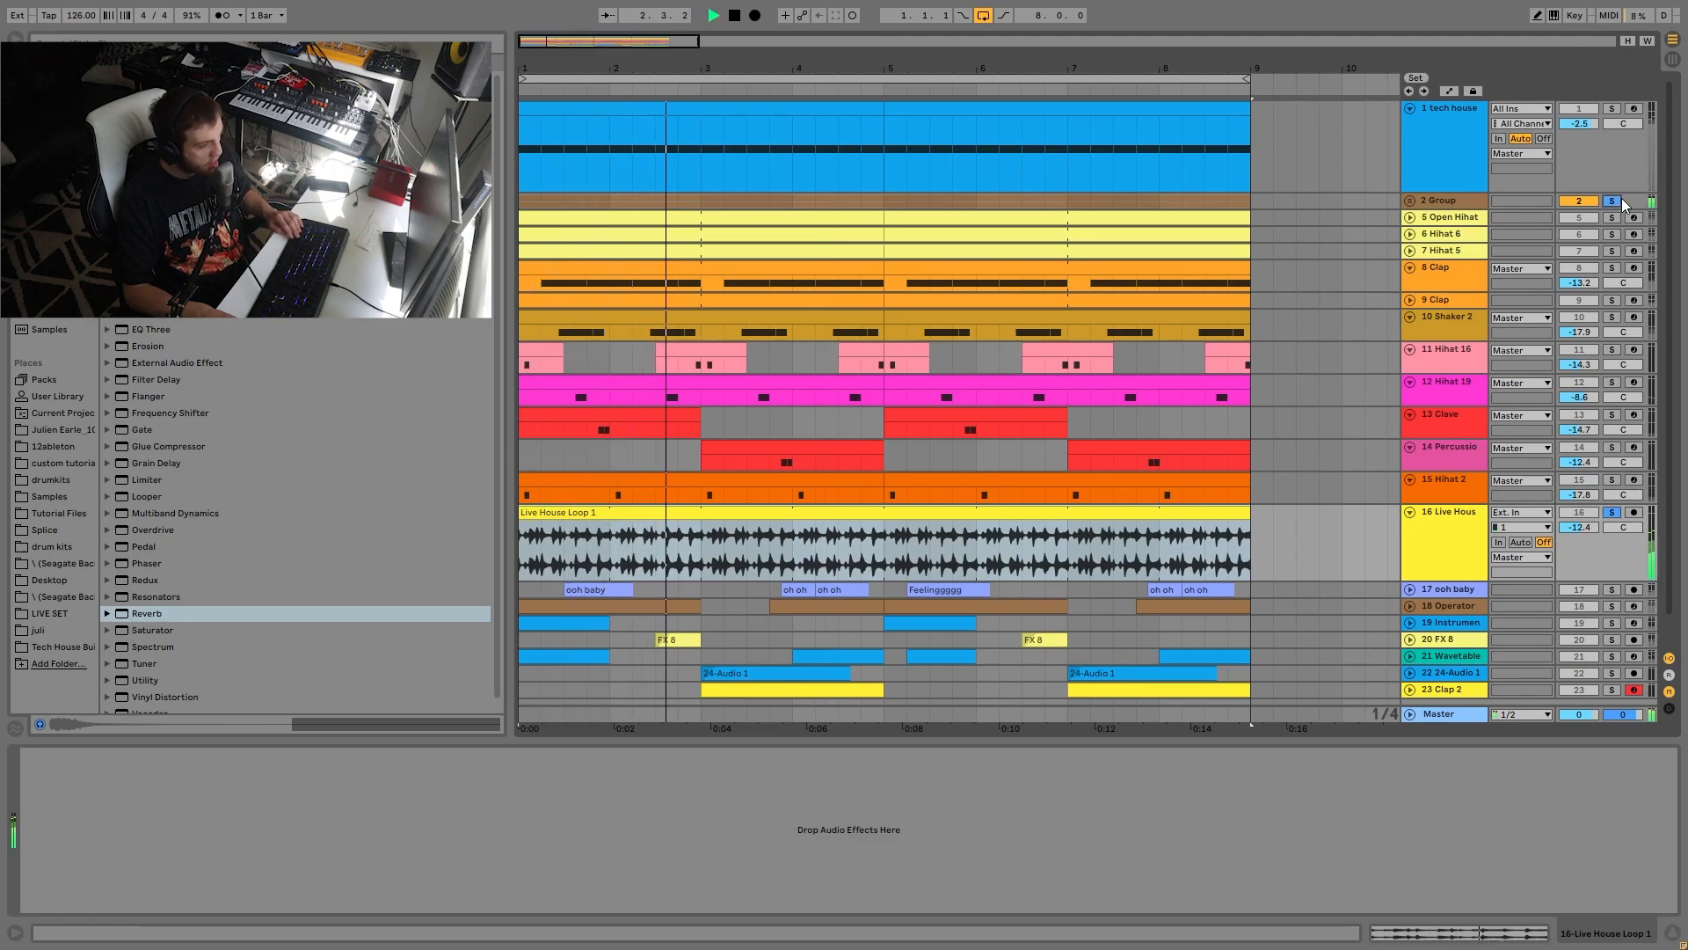
key(space)
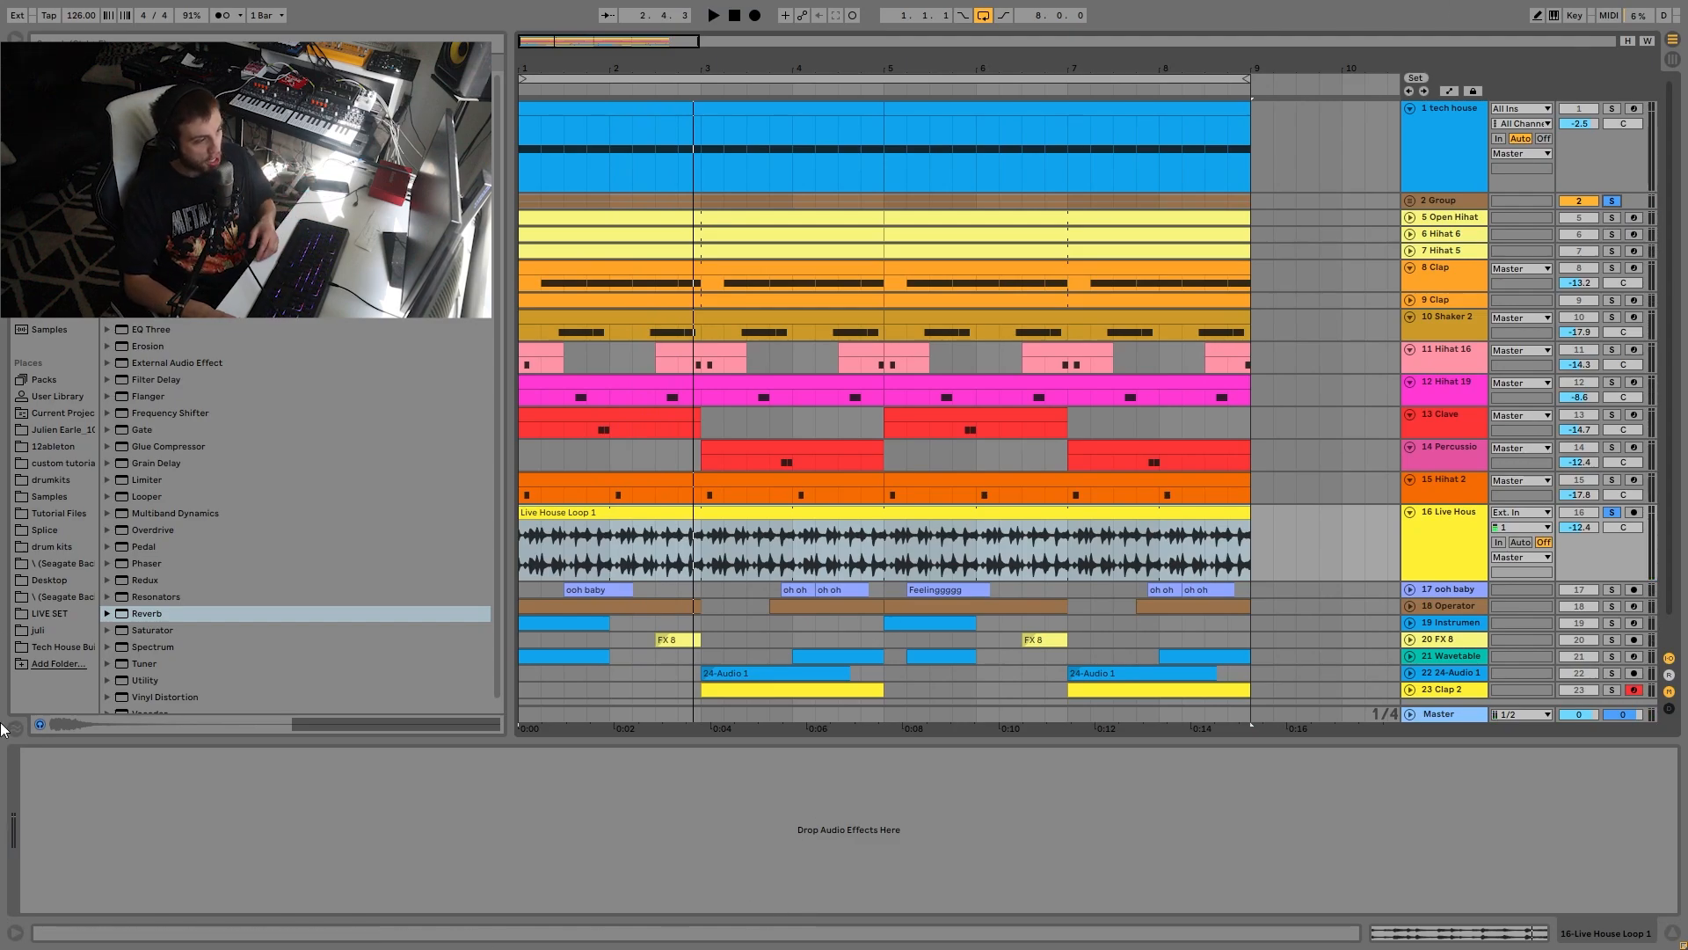
Clear the loop and bass solos and play the full mix from bar 1 into bar 4.
click(1611, 512)
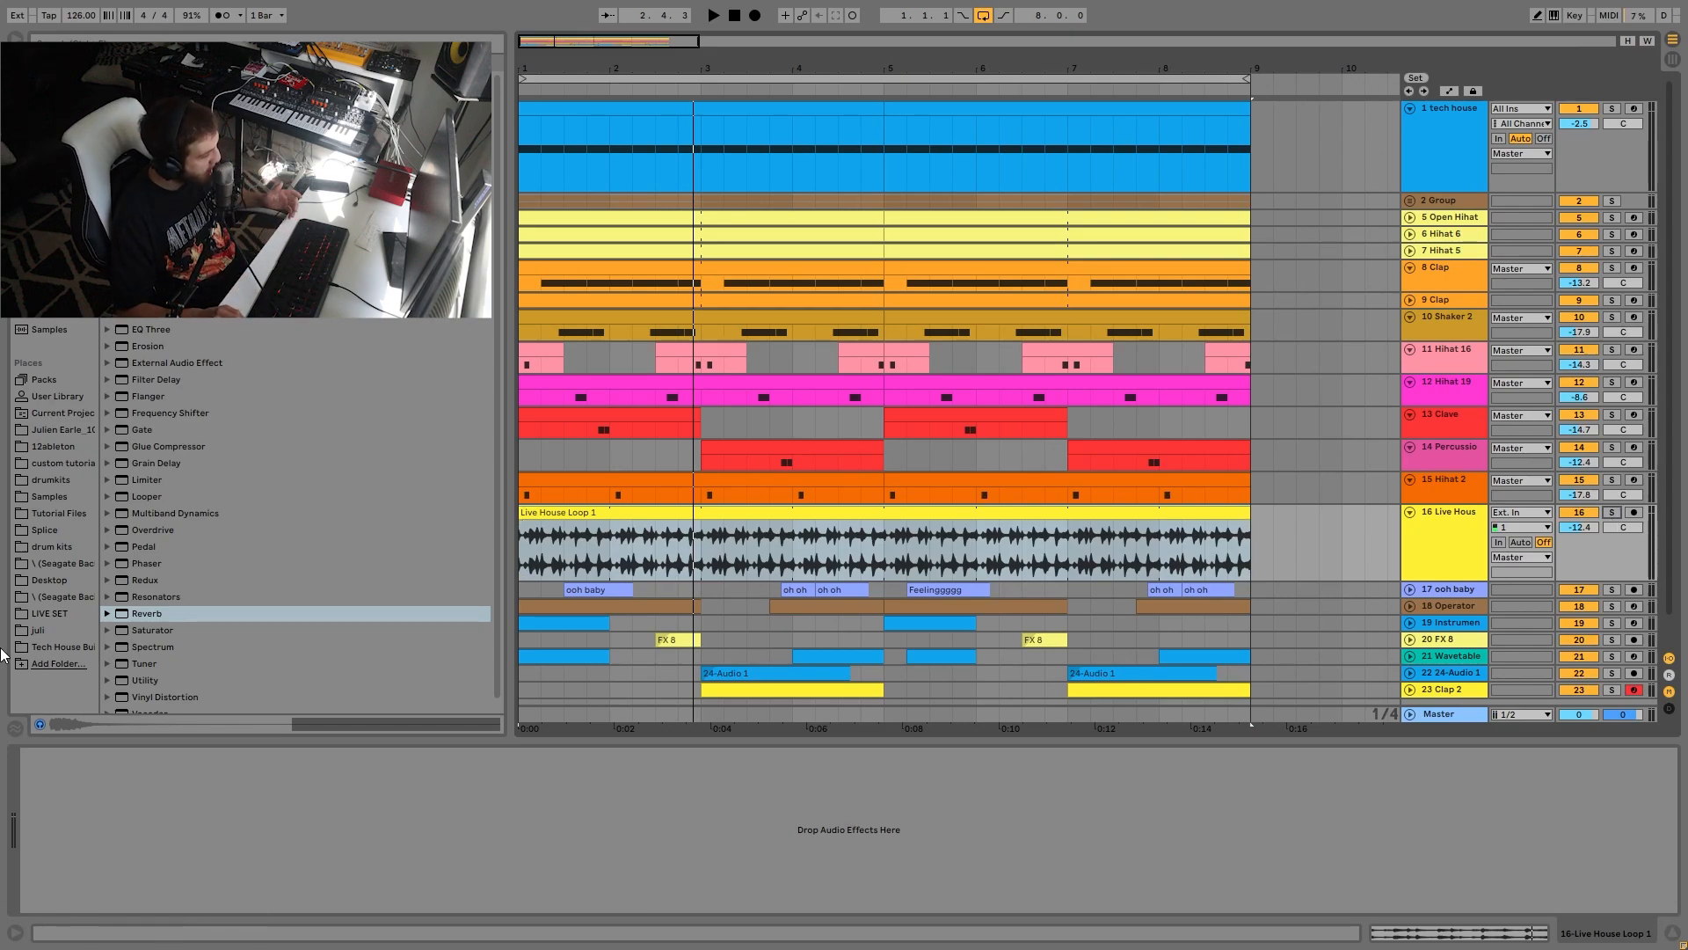
key(space)
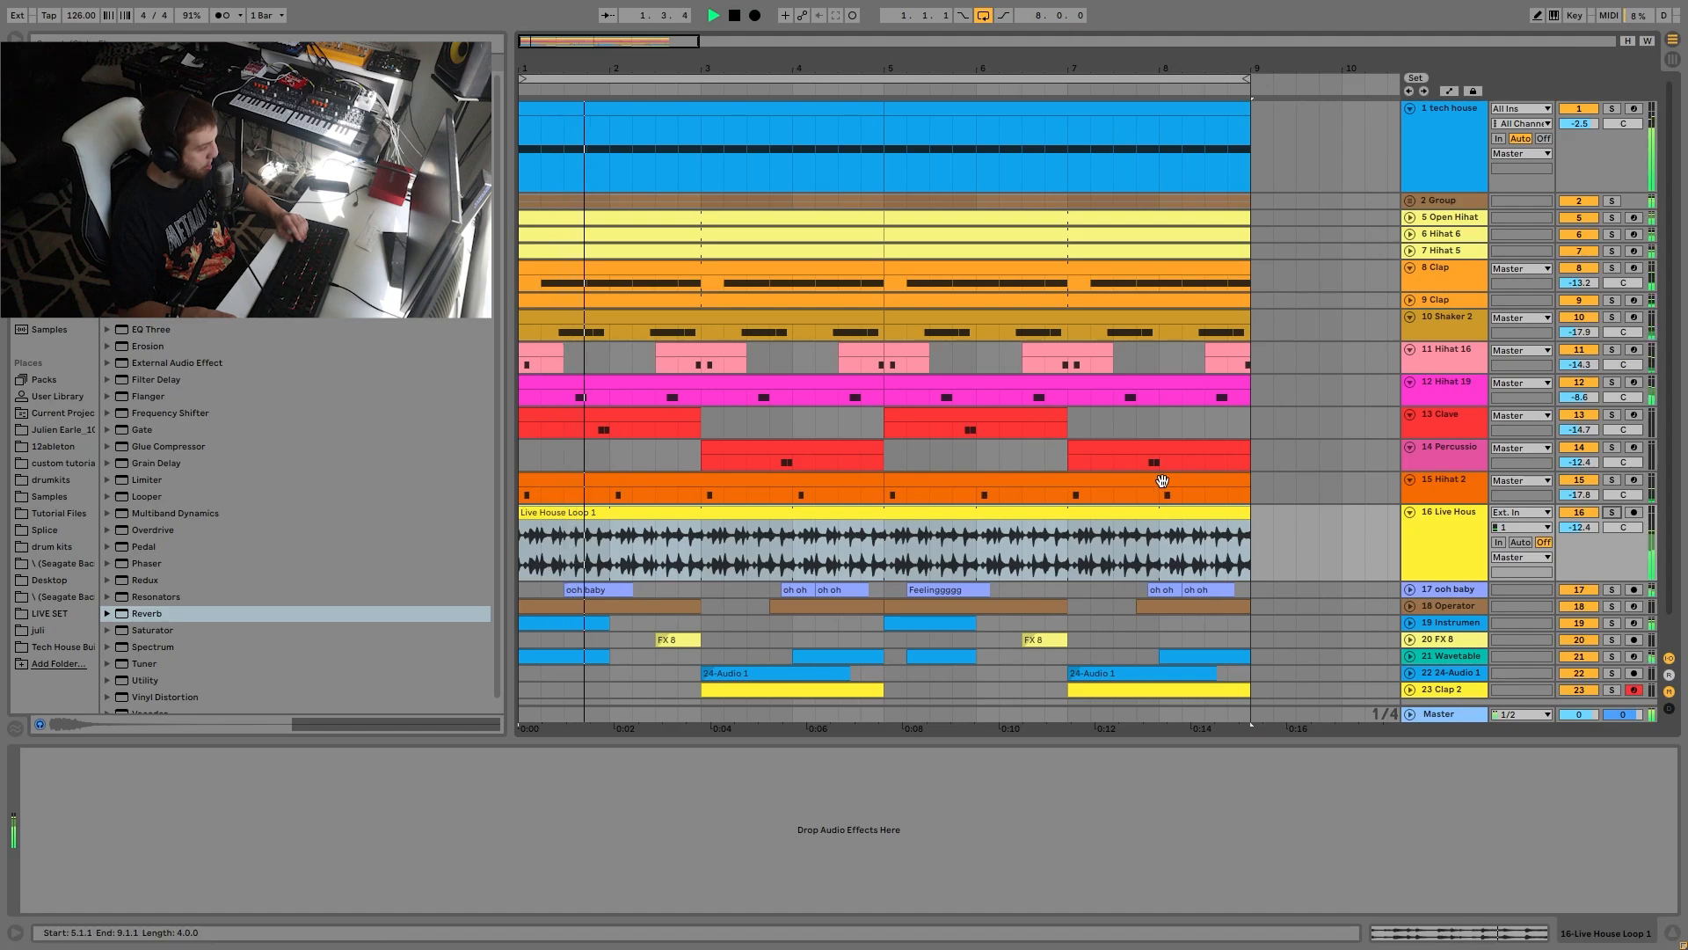
scroll(1153, 452, down, 1)
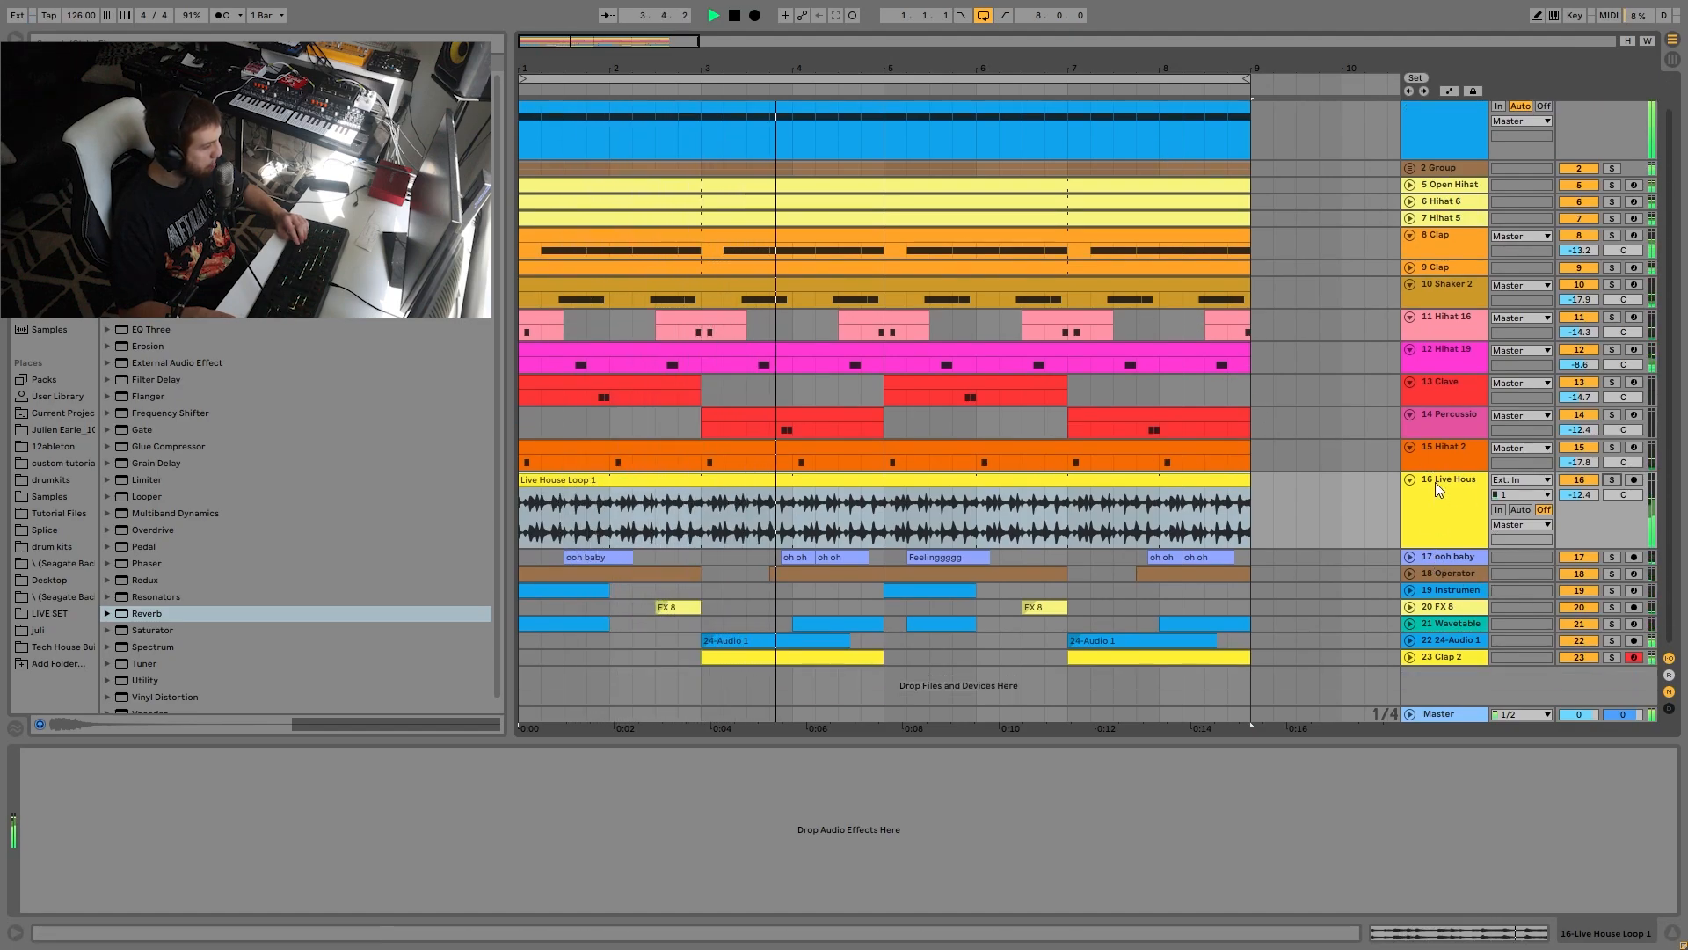
key(space)
scroll(1435, 482, up, 1)
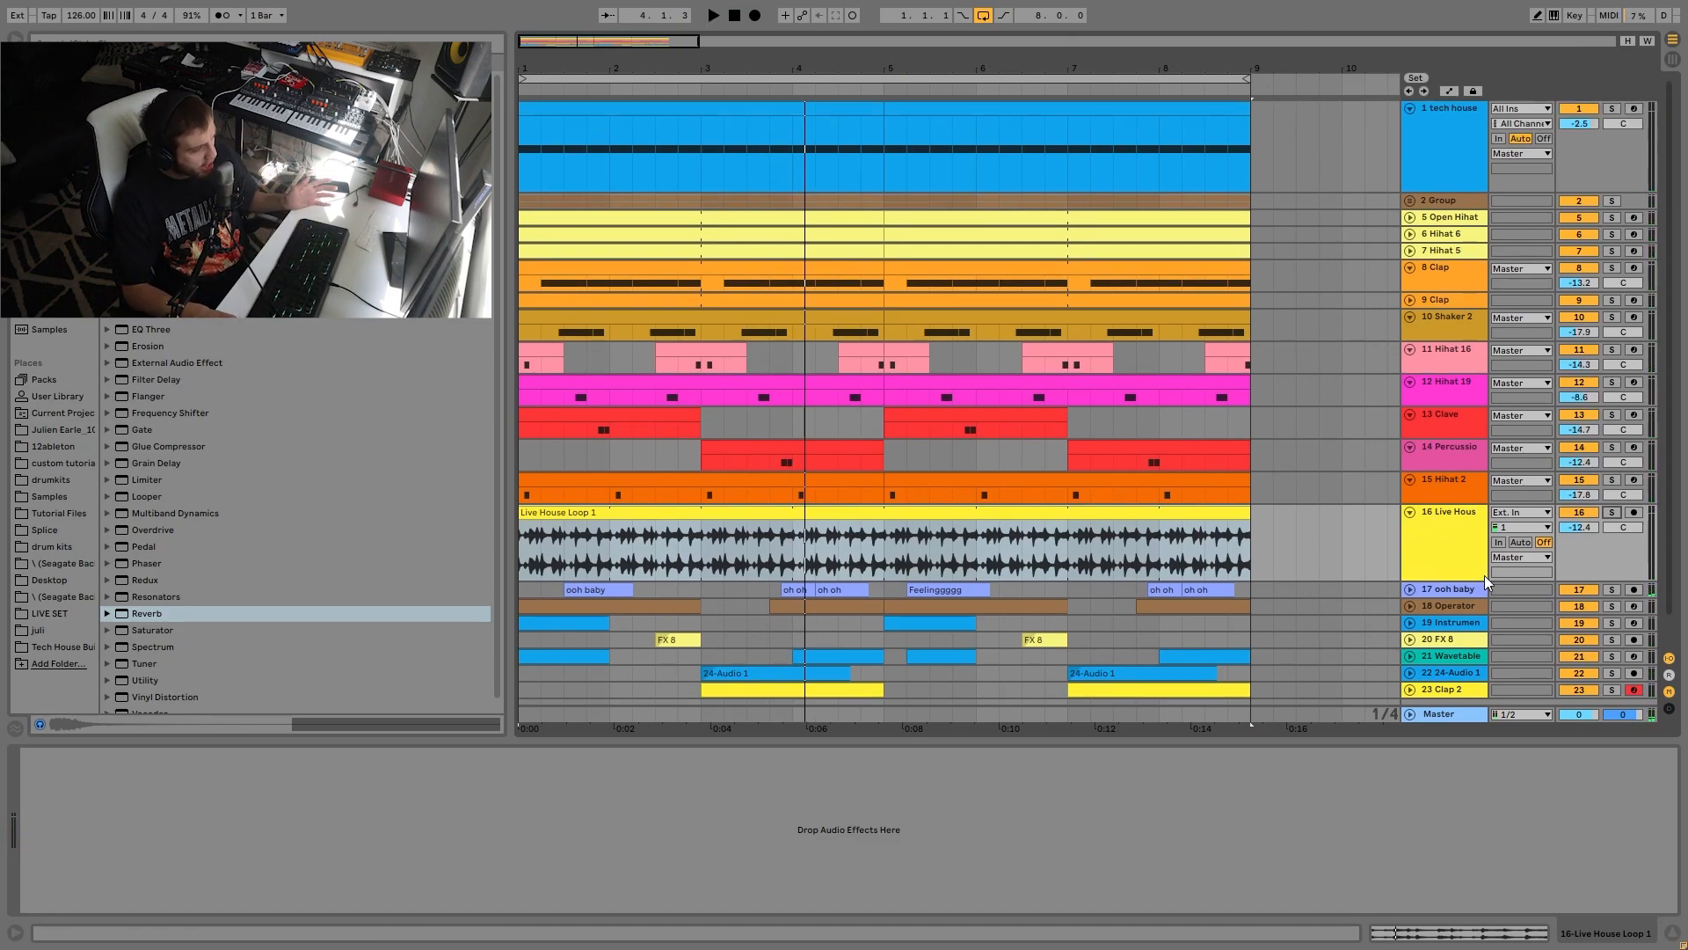
Solo all tracks from 1 tech house through 16 Live House Loop and play them from bar 1 into bar 3.
click(1426, 569)
scroll(1434, 571, down, 1)
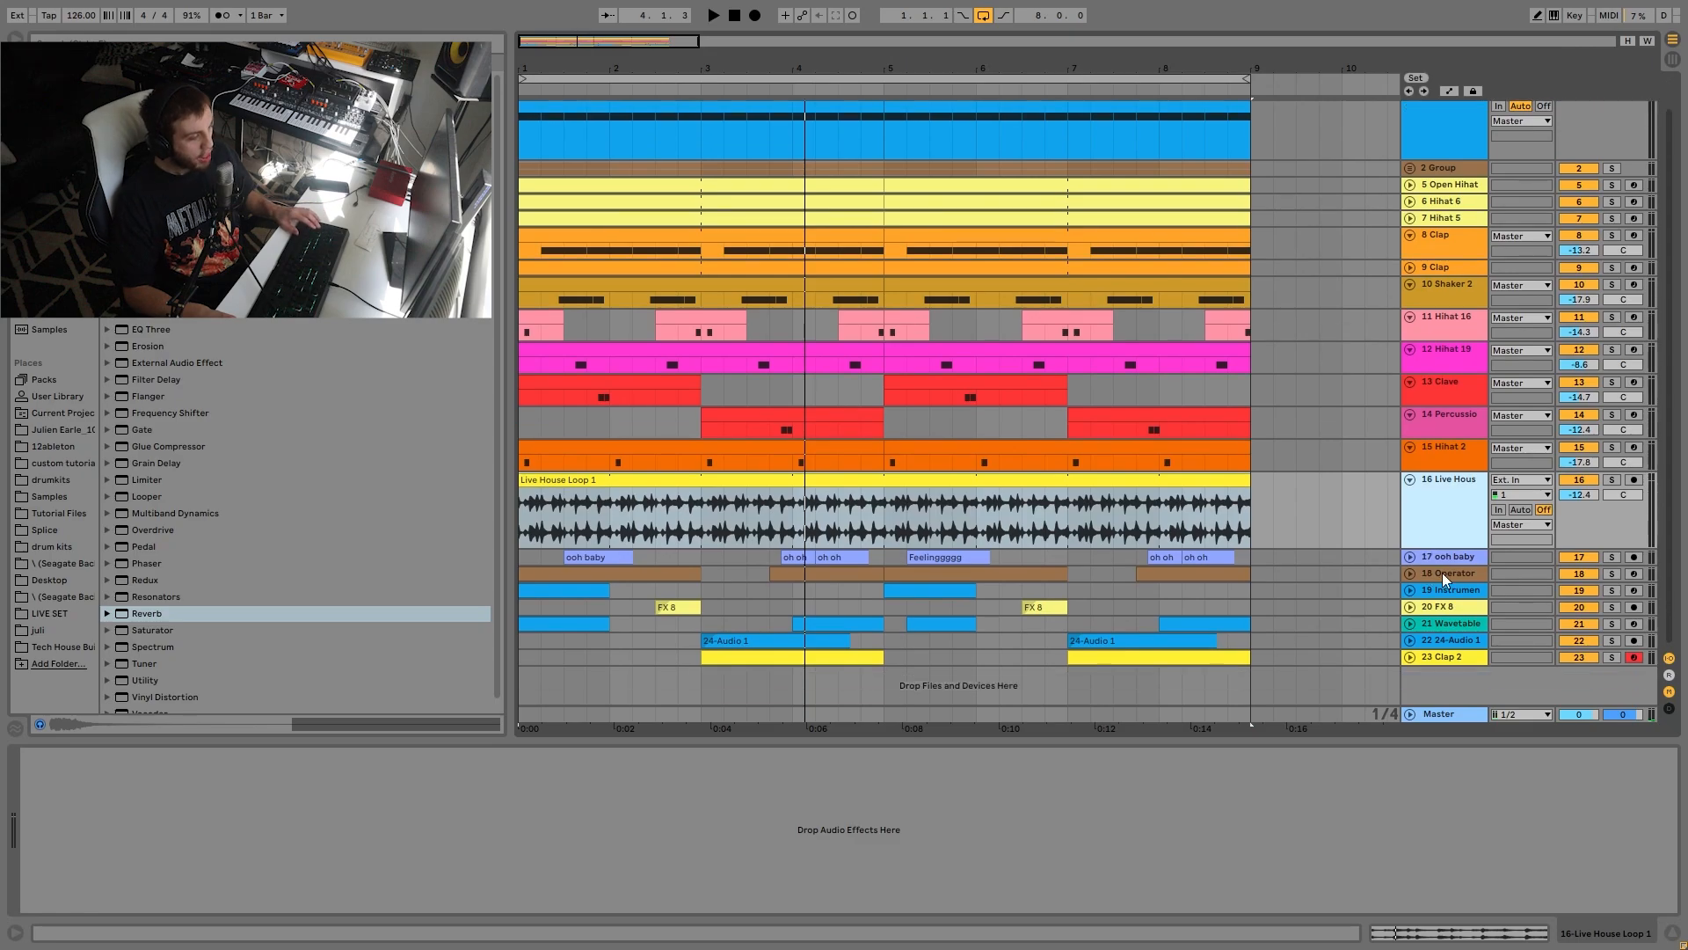
scroll(1442, 609, up, 1)
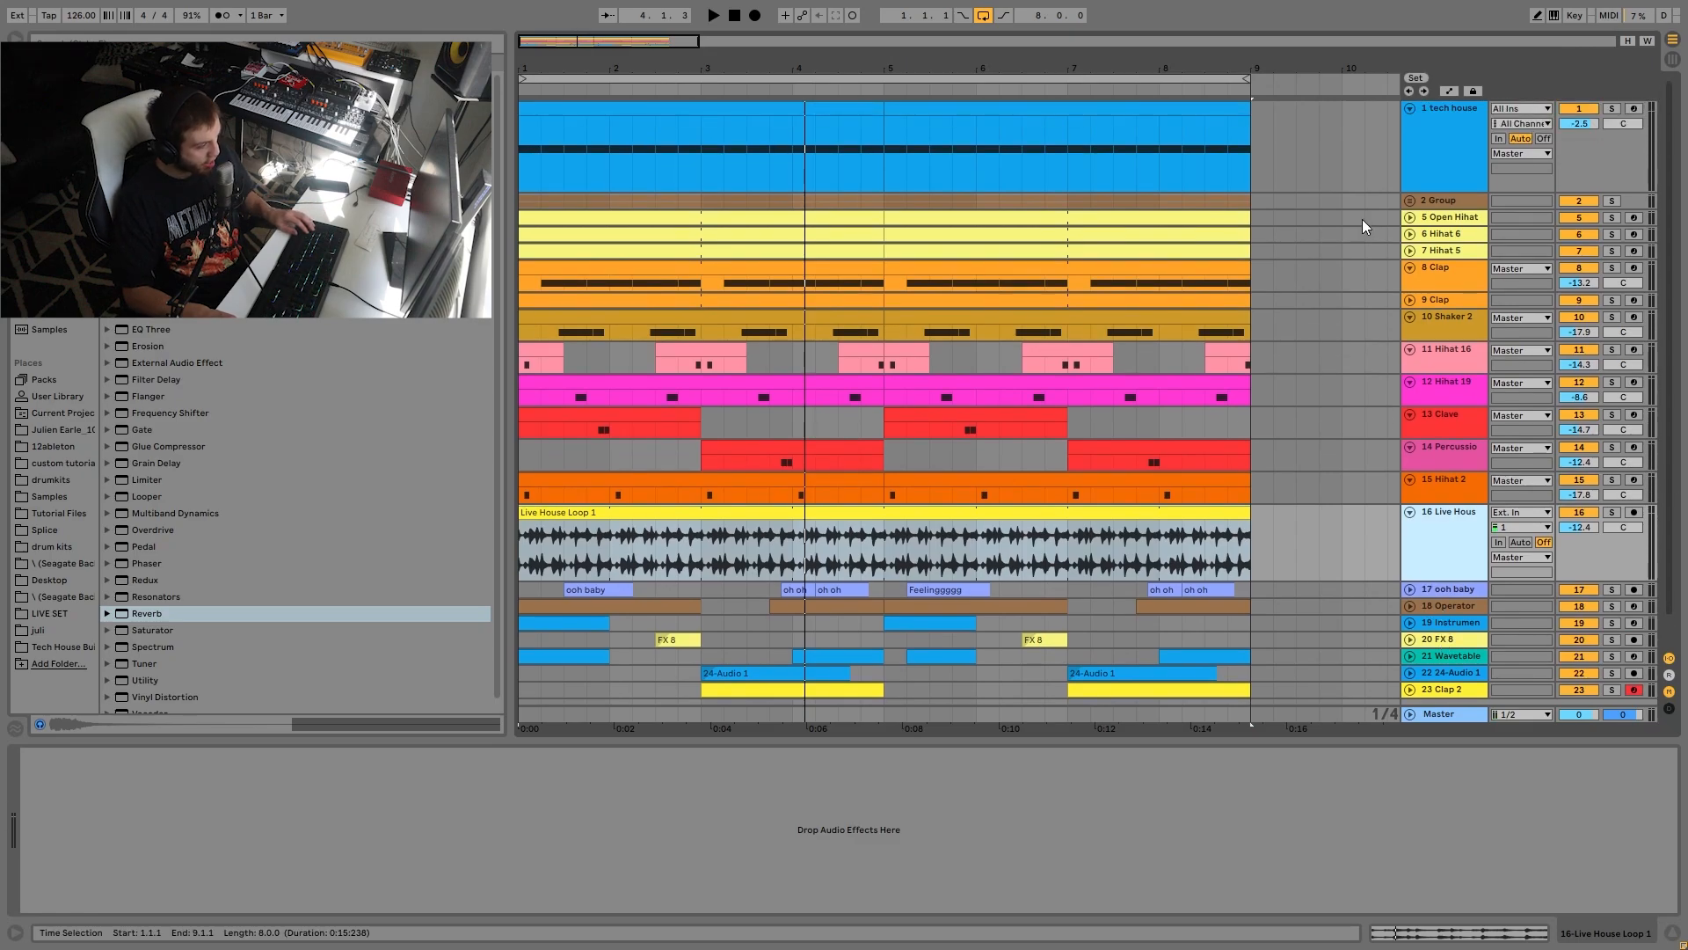
shift+click(1447, 118)
click(1618, 108)
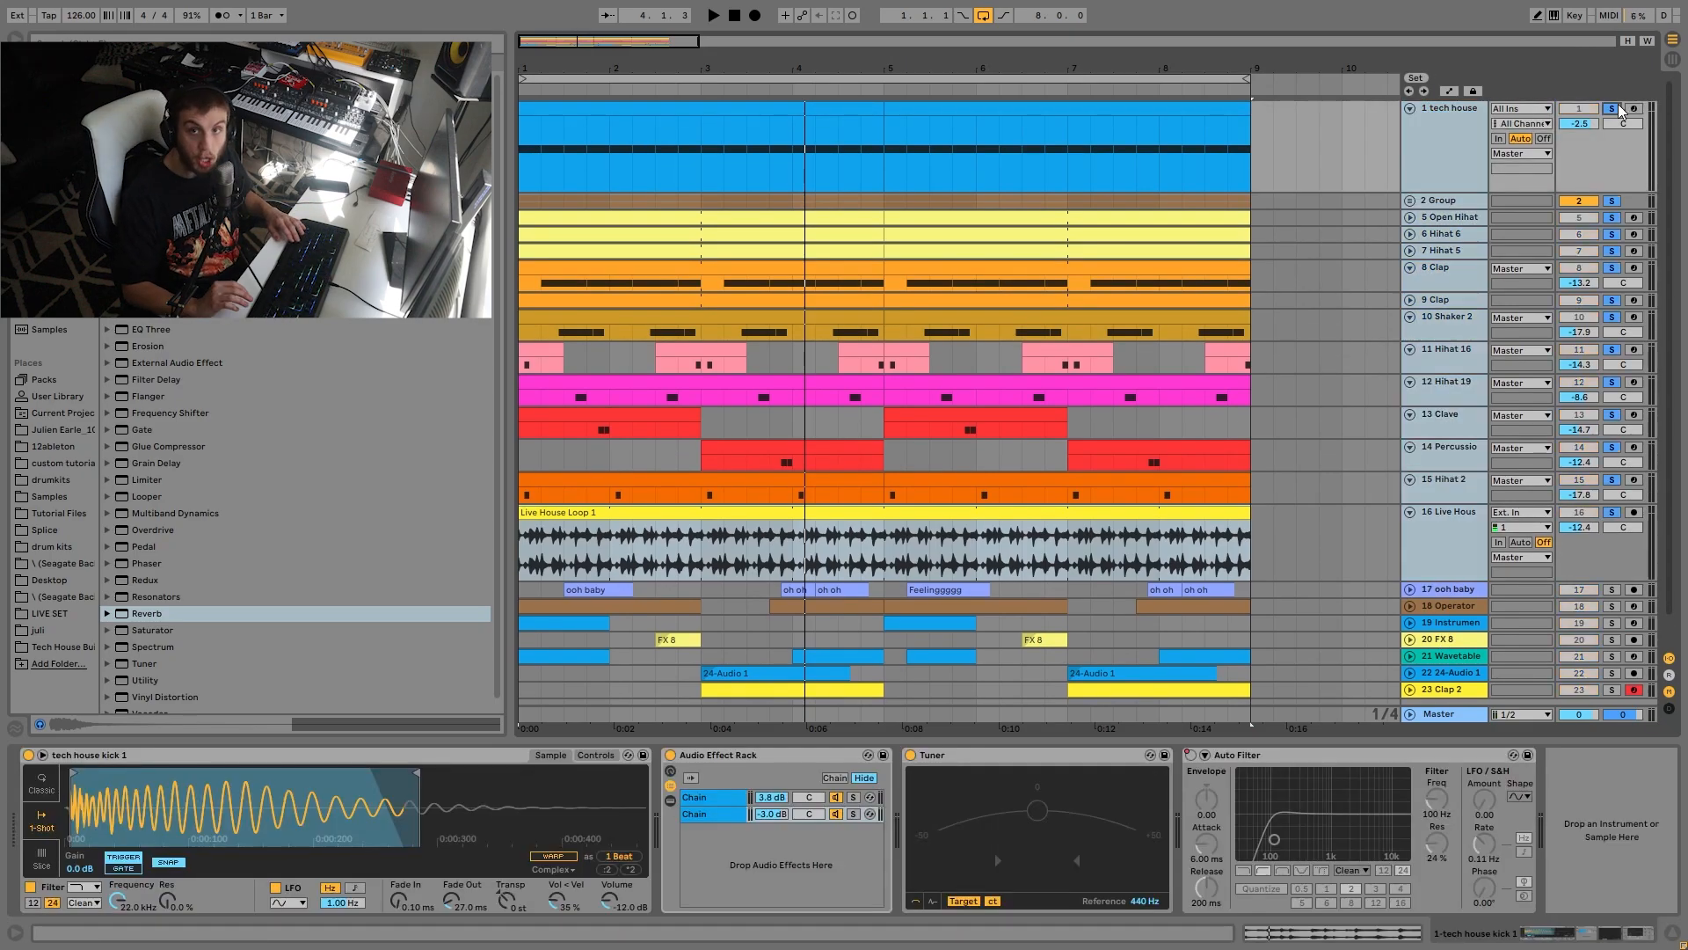
key(space)
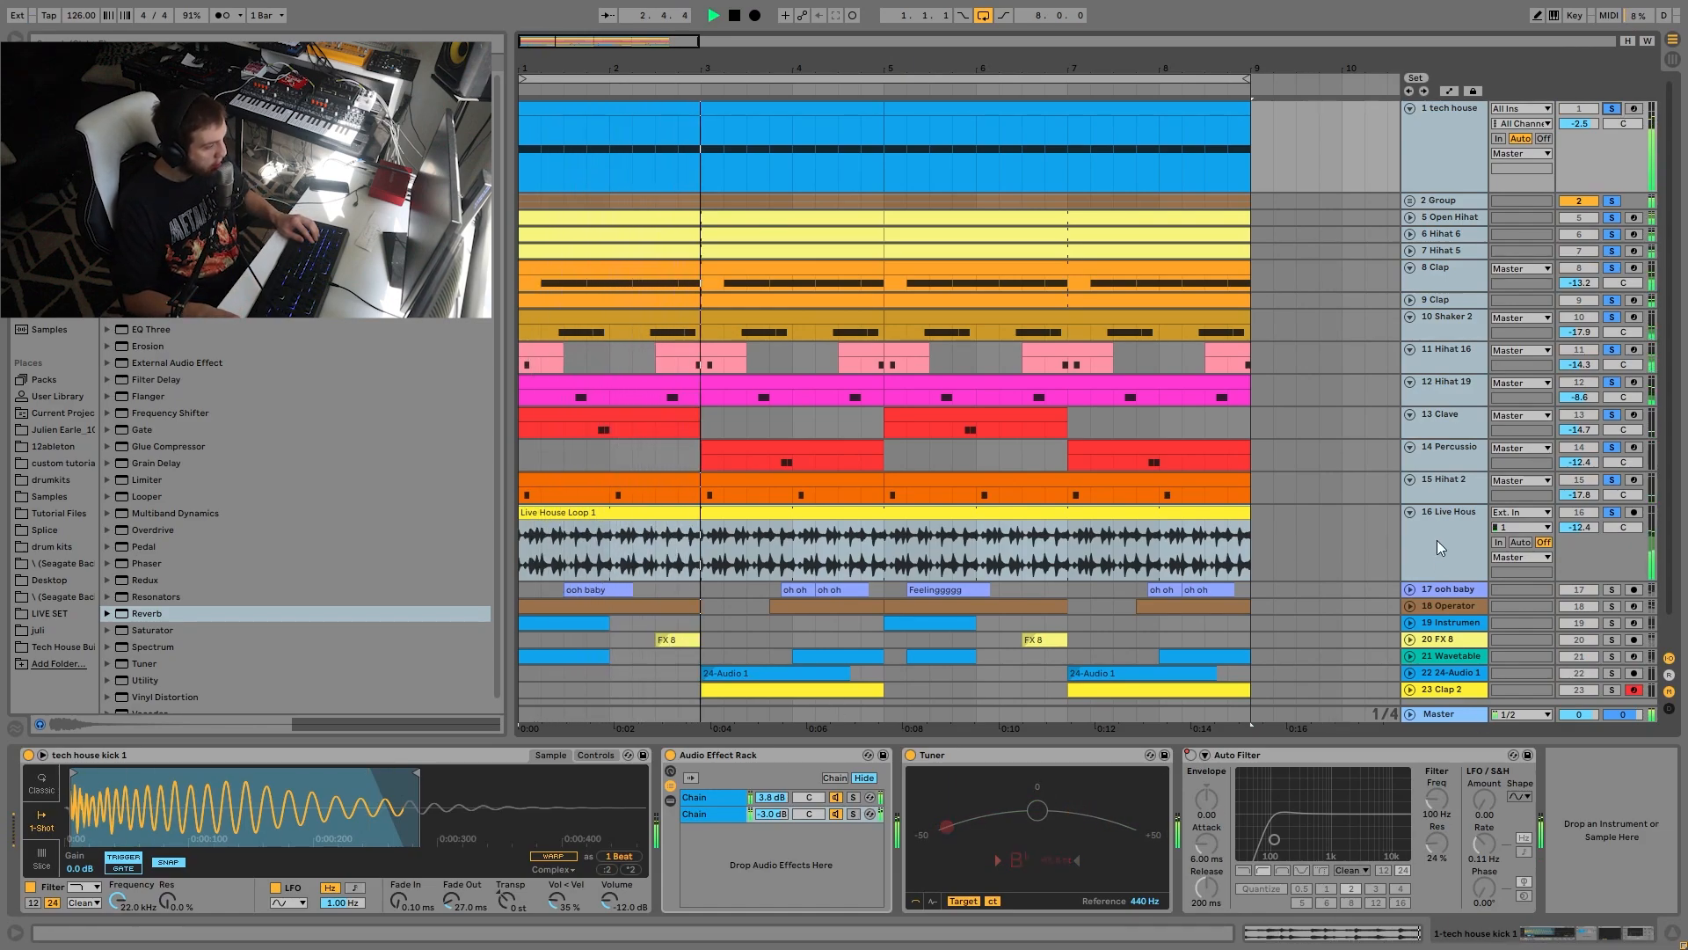
key(space)
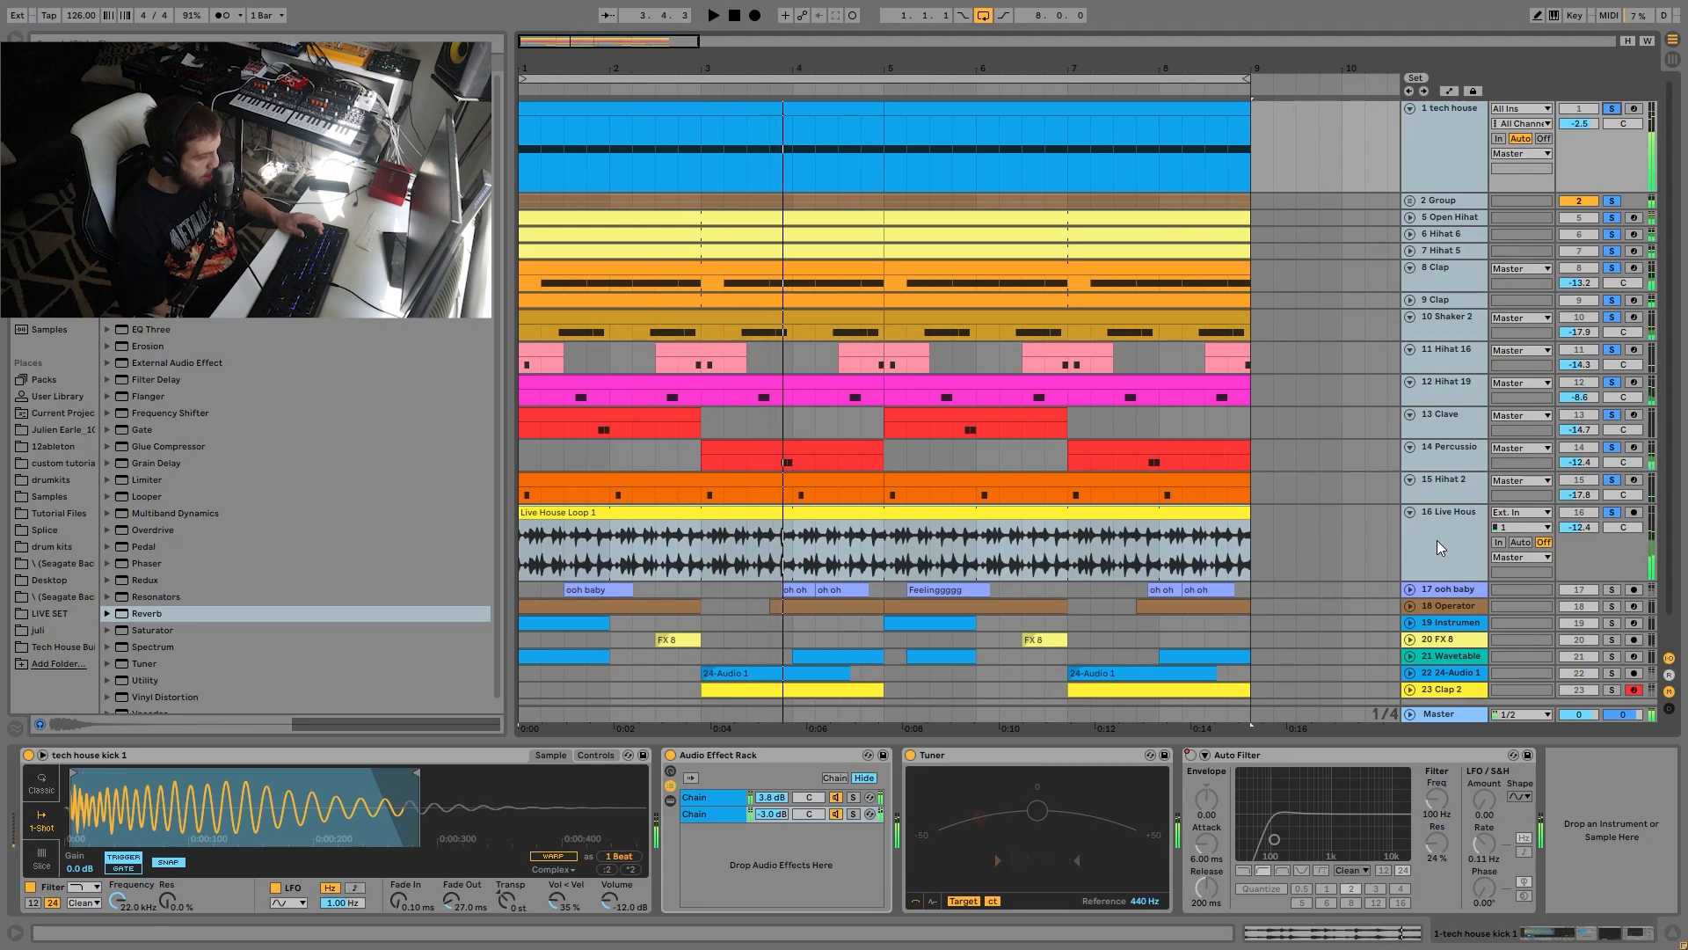
Select the remaining tracks from 17 ooh baby through 23 Clap 2.
scroll(1436, 540, down, 1)
click(1438, 552)
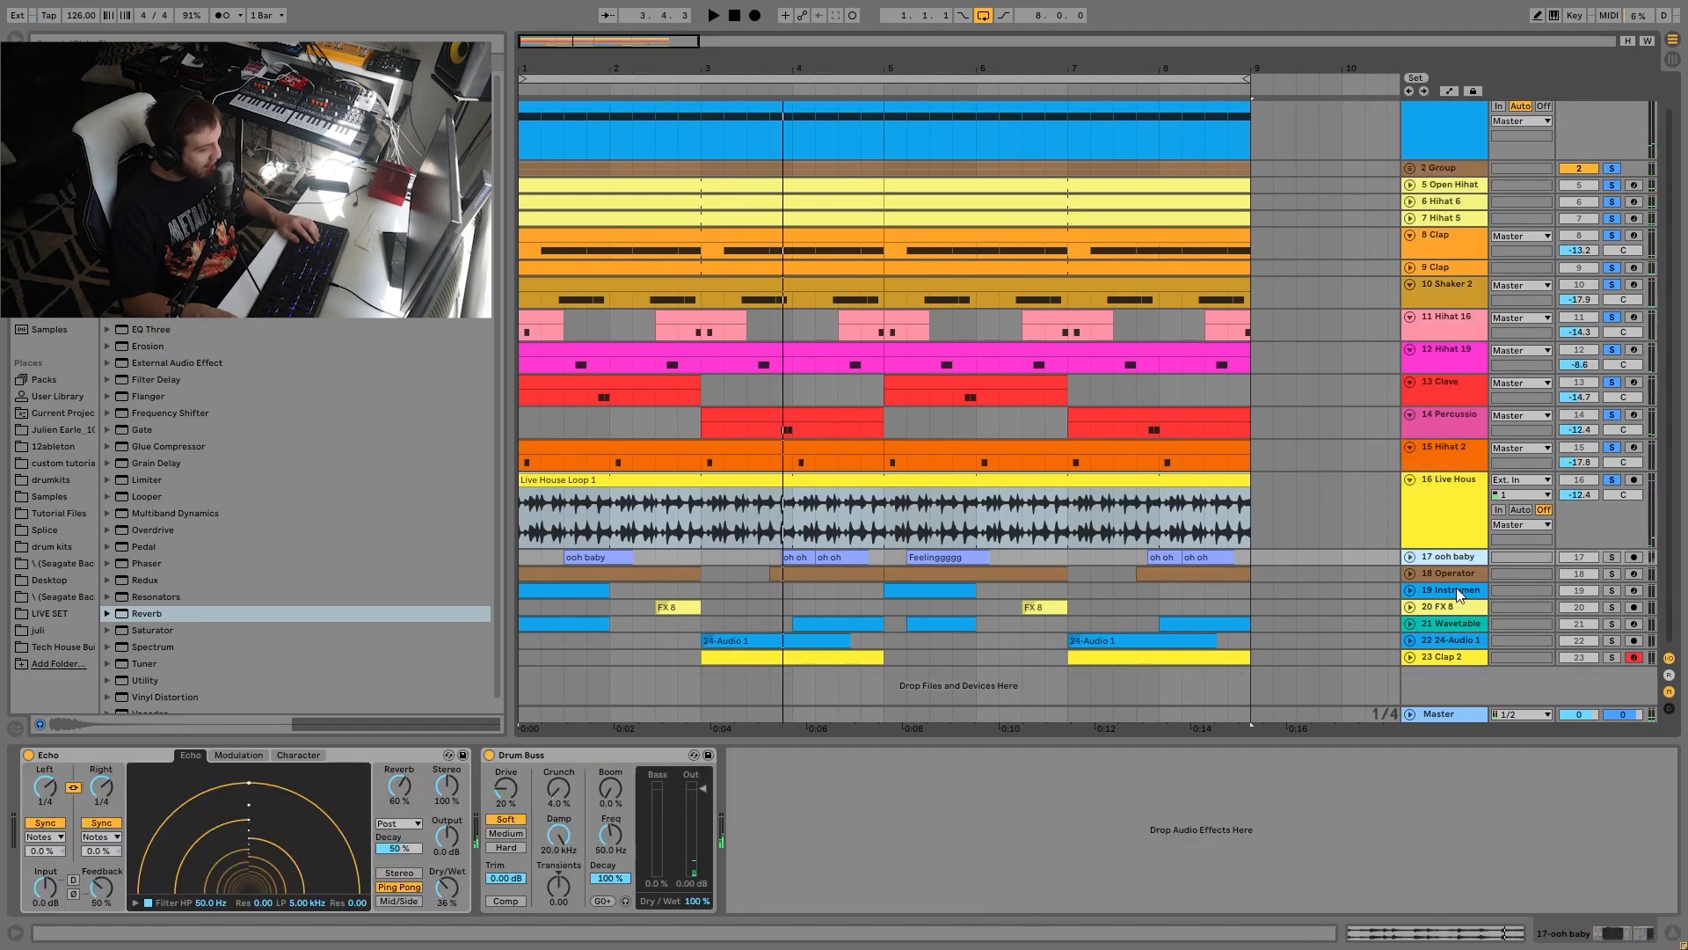
click(1461, 641)
click(1468, 658)
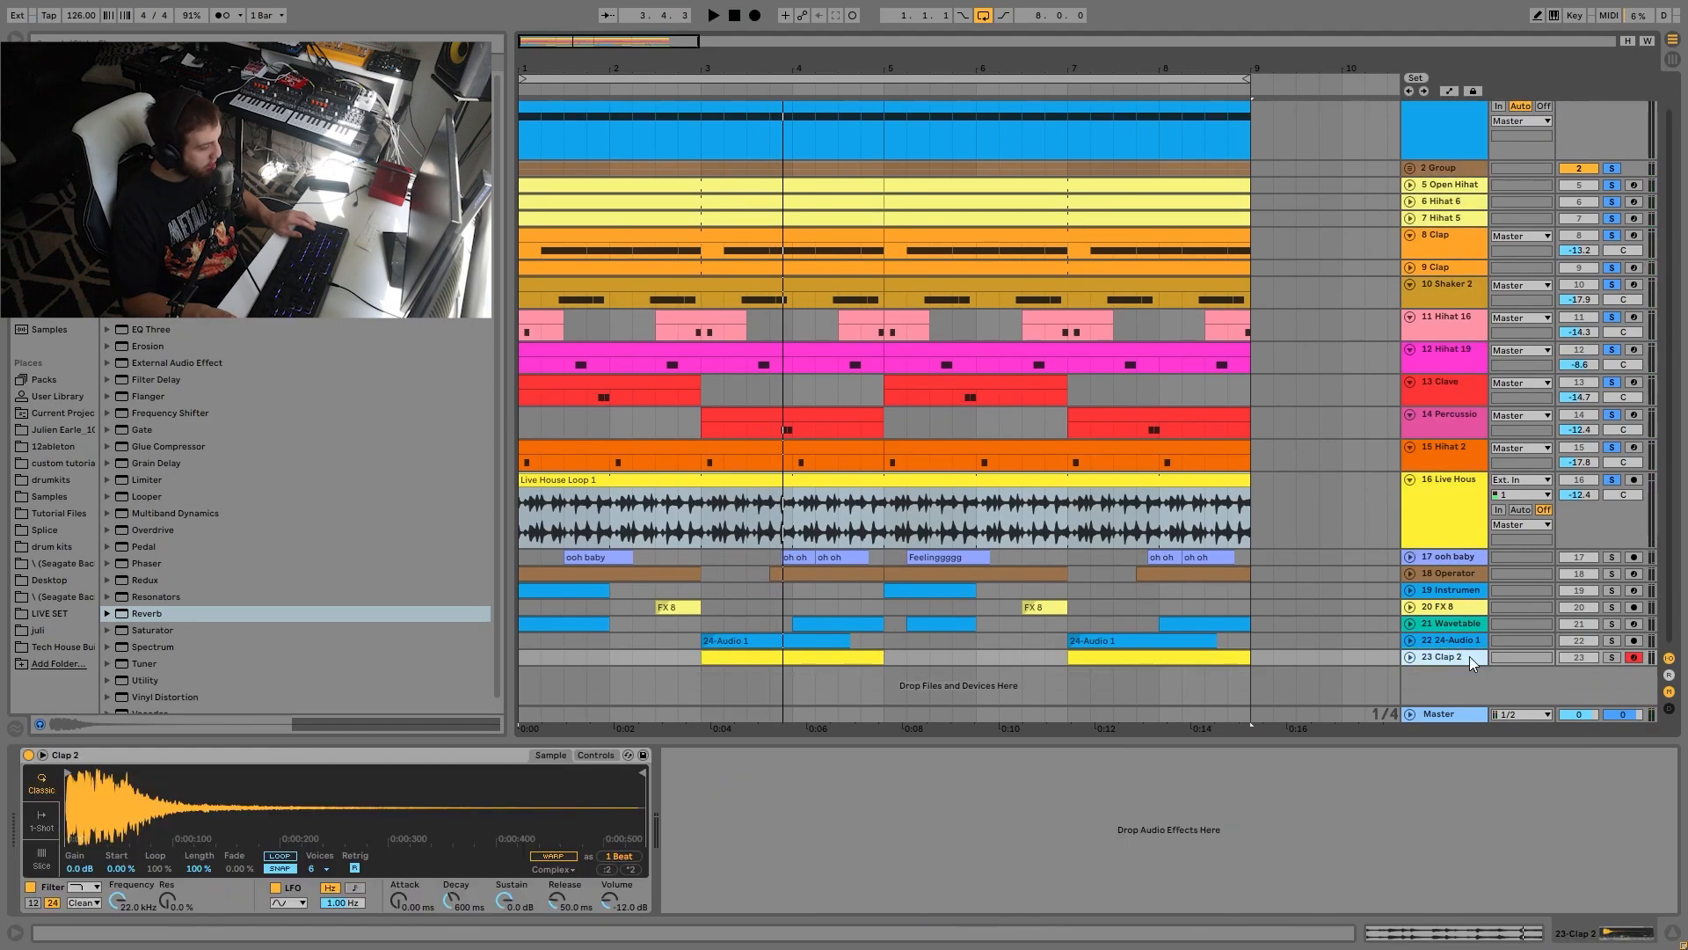
shift+click(1431, 556)
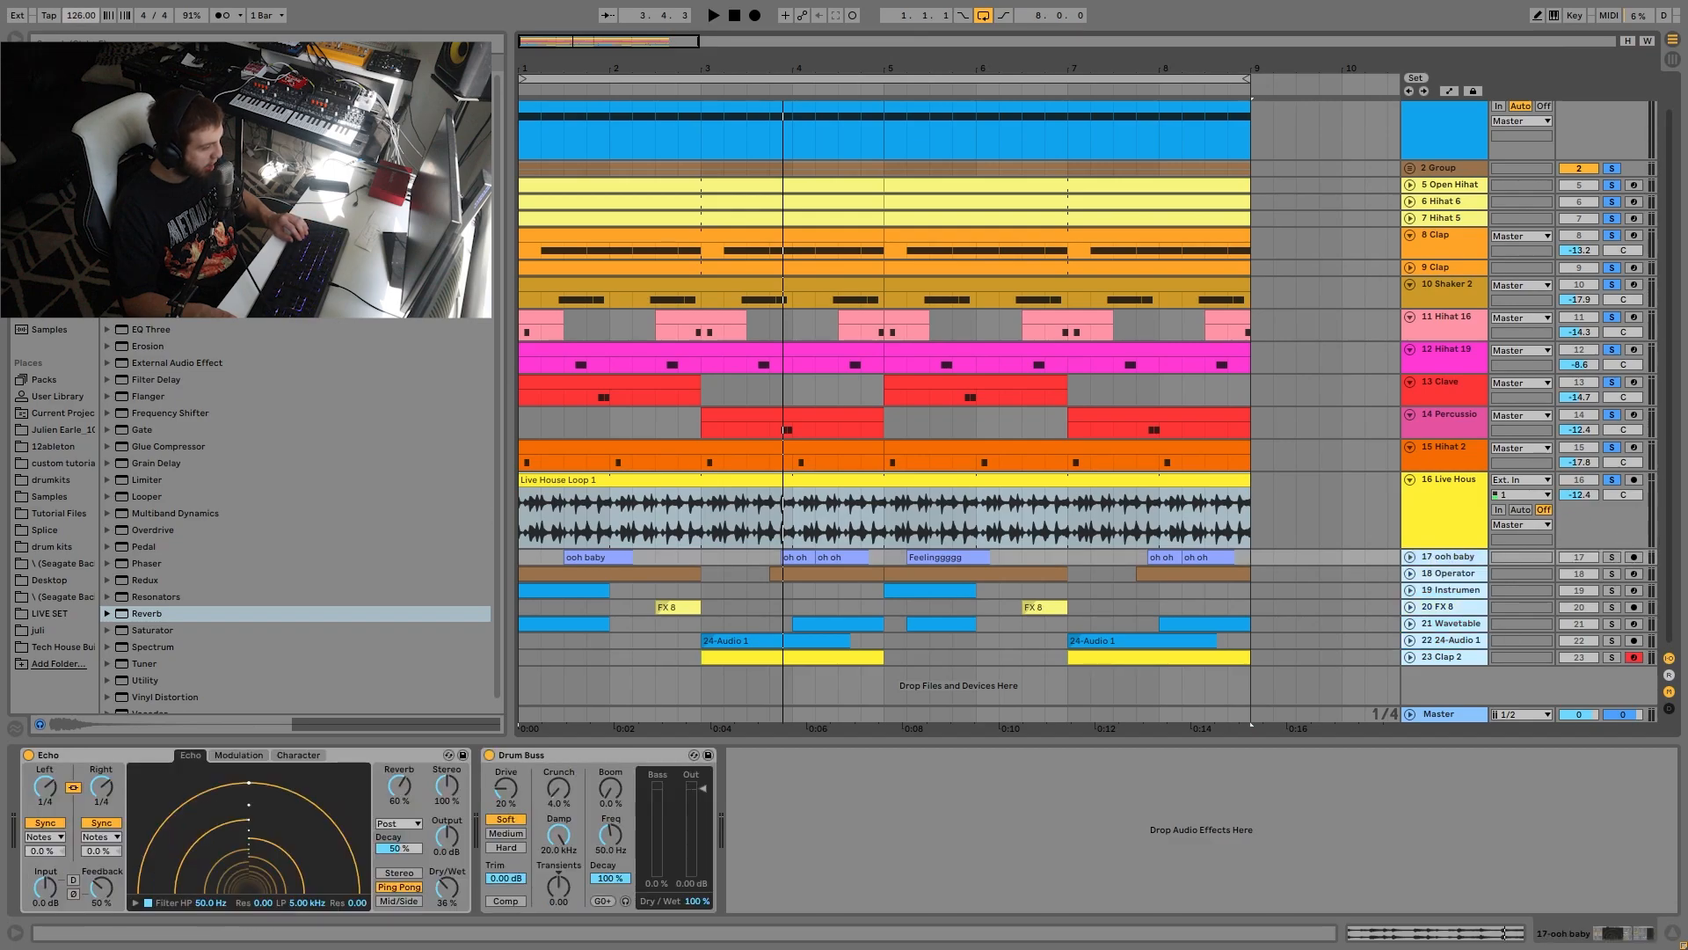
Play the soloed drum, bass and loop tracks twice from the loop start without tracks 17 to 23.
scroll(963, 288, up, 1)
key(space)
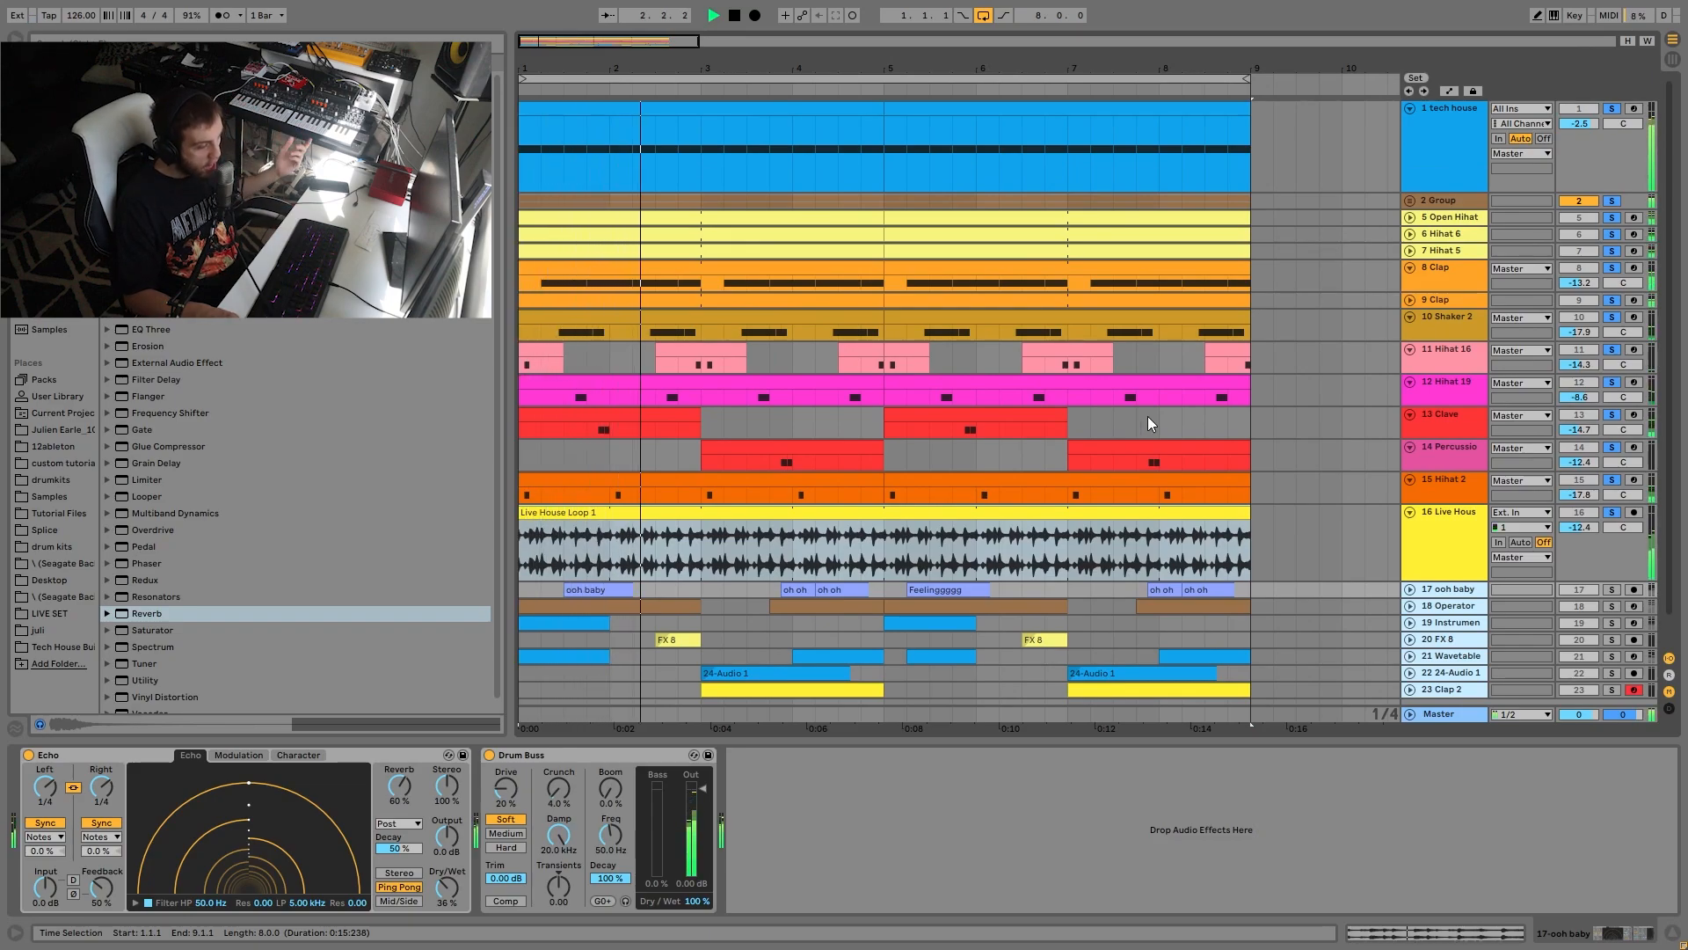
key(space)
key(space)
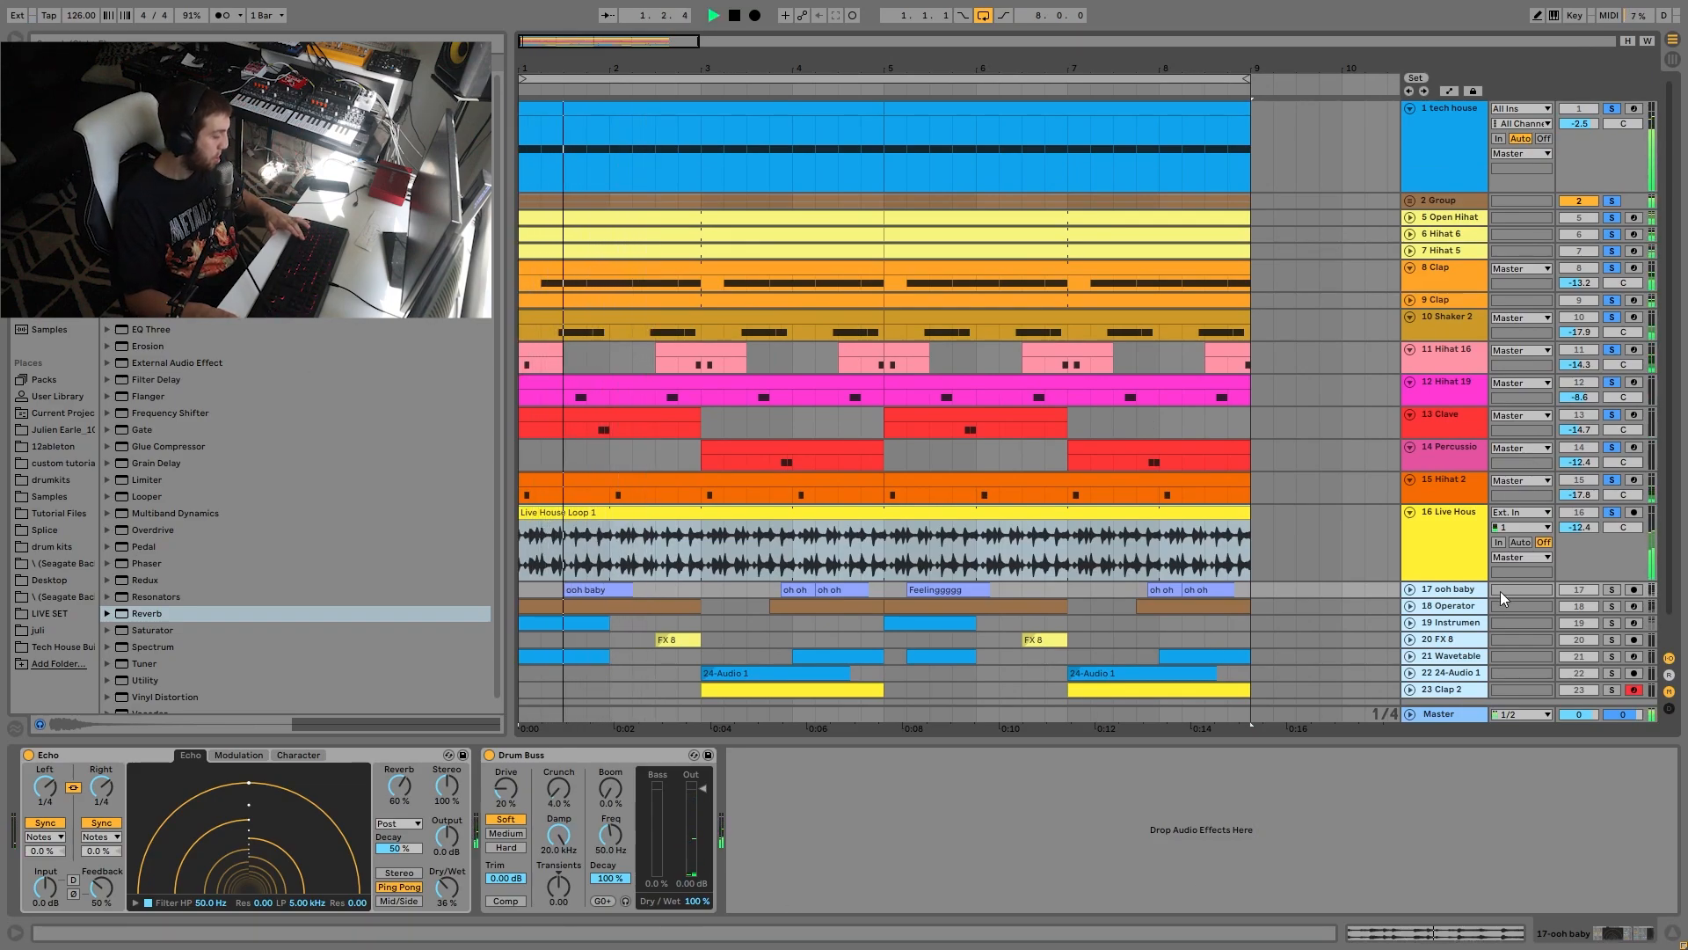
key(space)
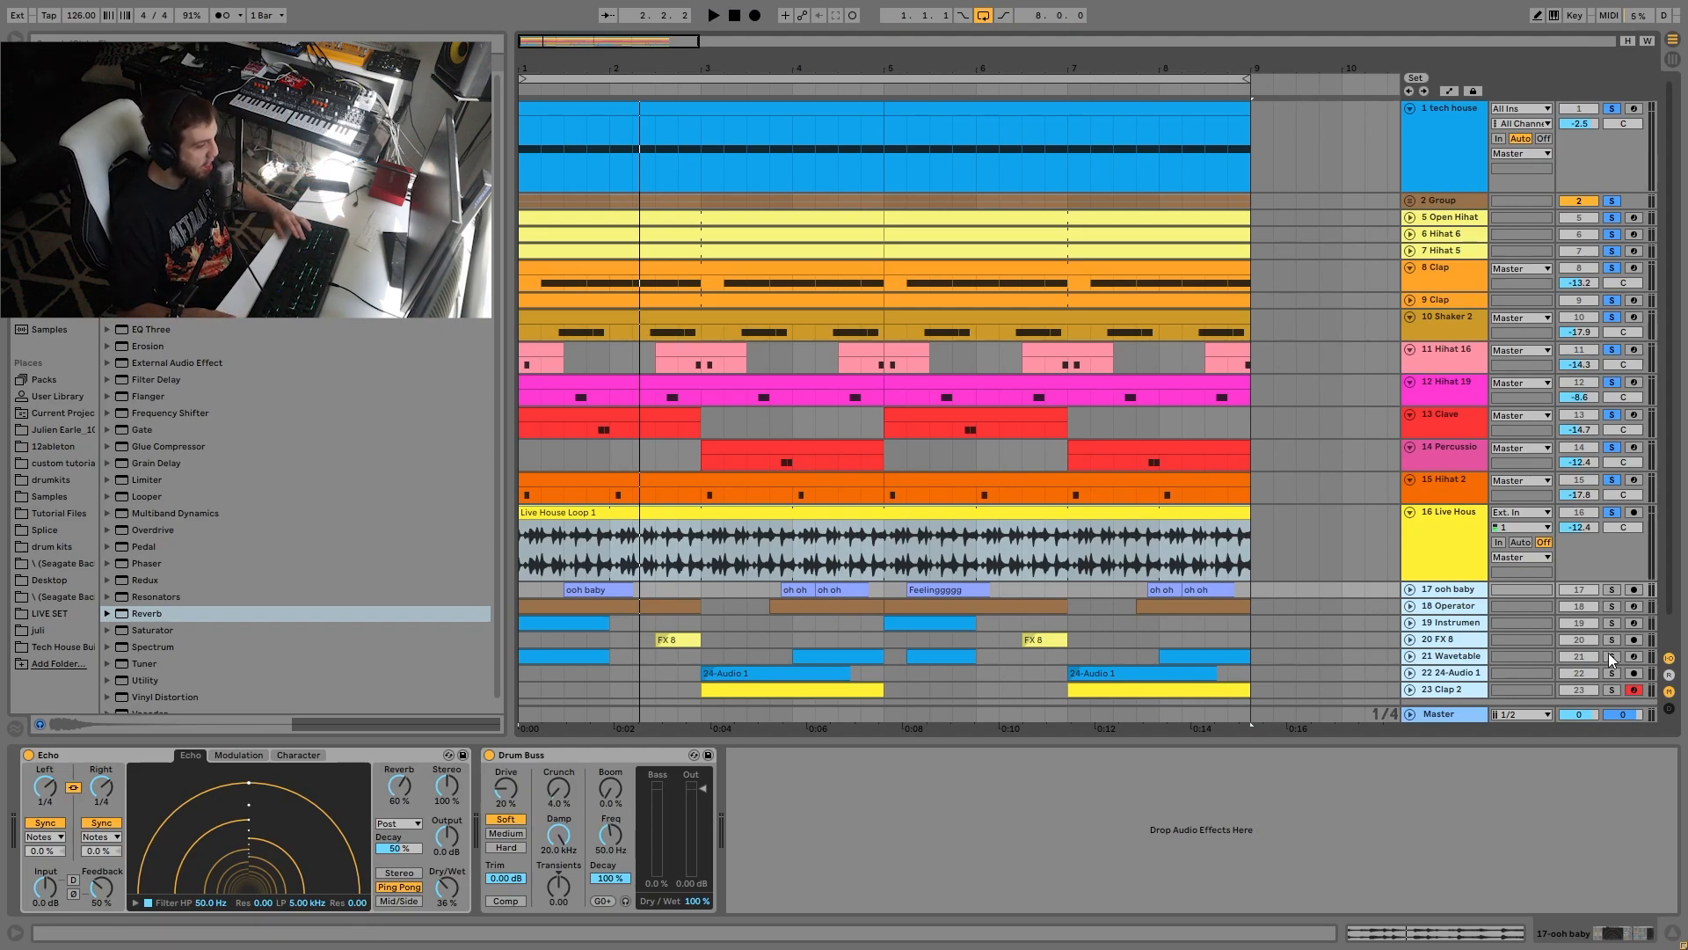
Solo tracks 17 ooh baby through 23 Clap 2 together and play them from bar 1.
key(space)
click(1613, 591)
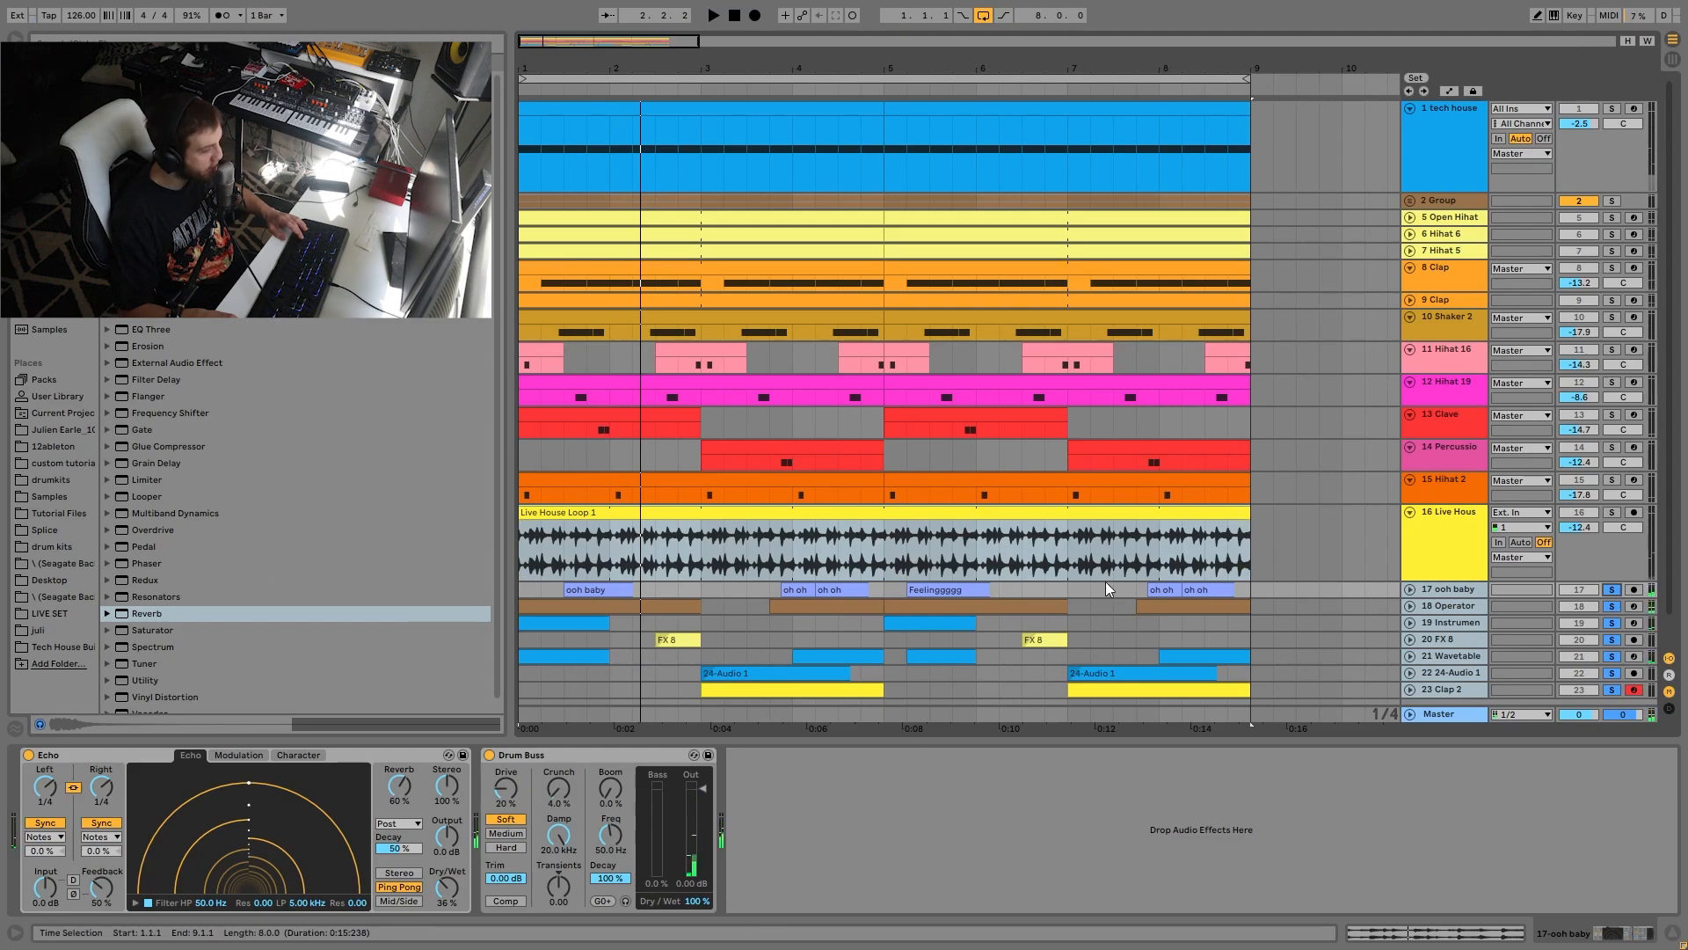
key(space)
scroll(1461, 582, down, 1)
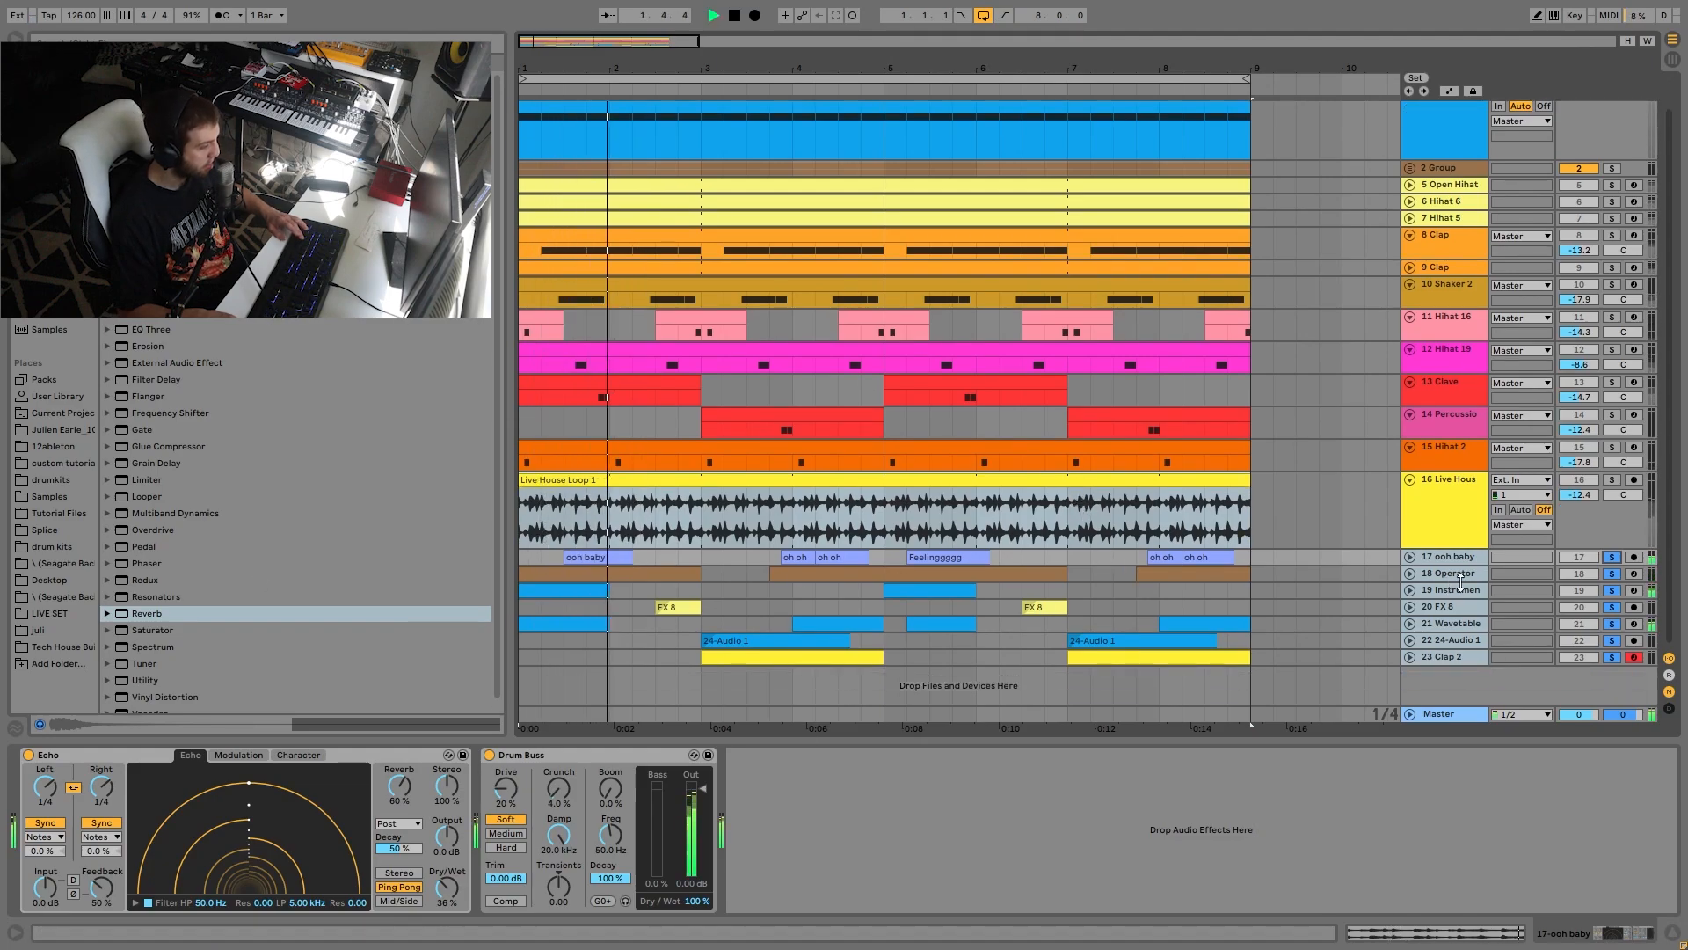
Unfold the collapsed tracks in the arrangement, select only the 17 ooh baby track and stop playback before bar 5.
alt+click(1411, 557)
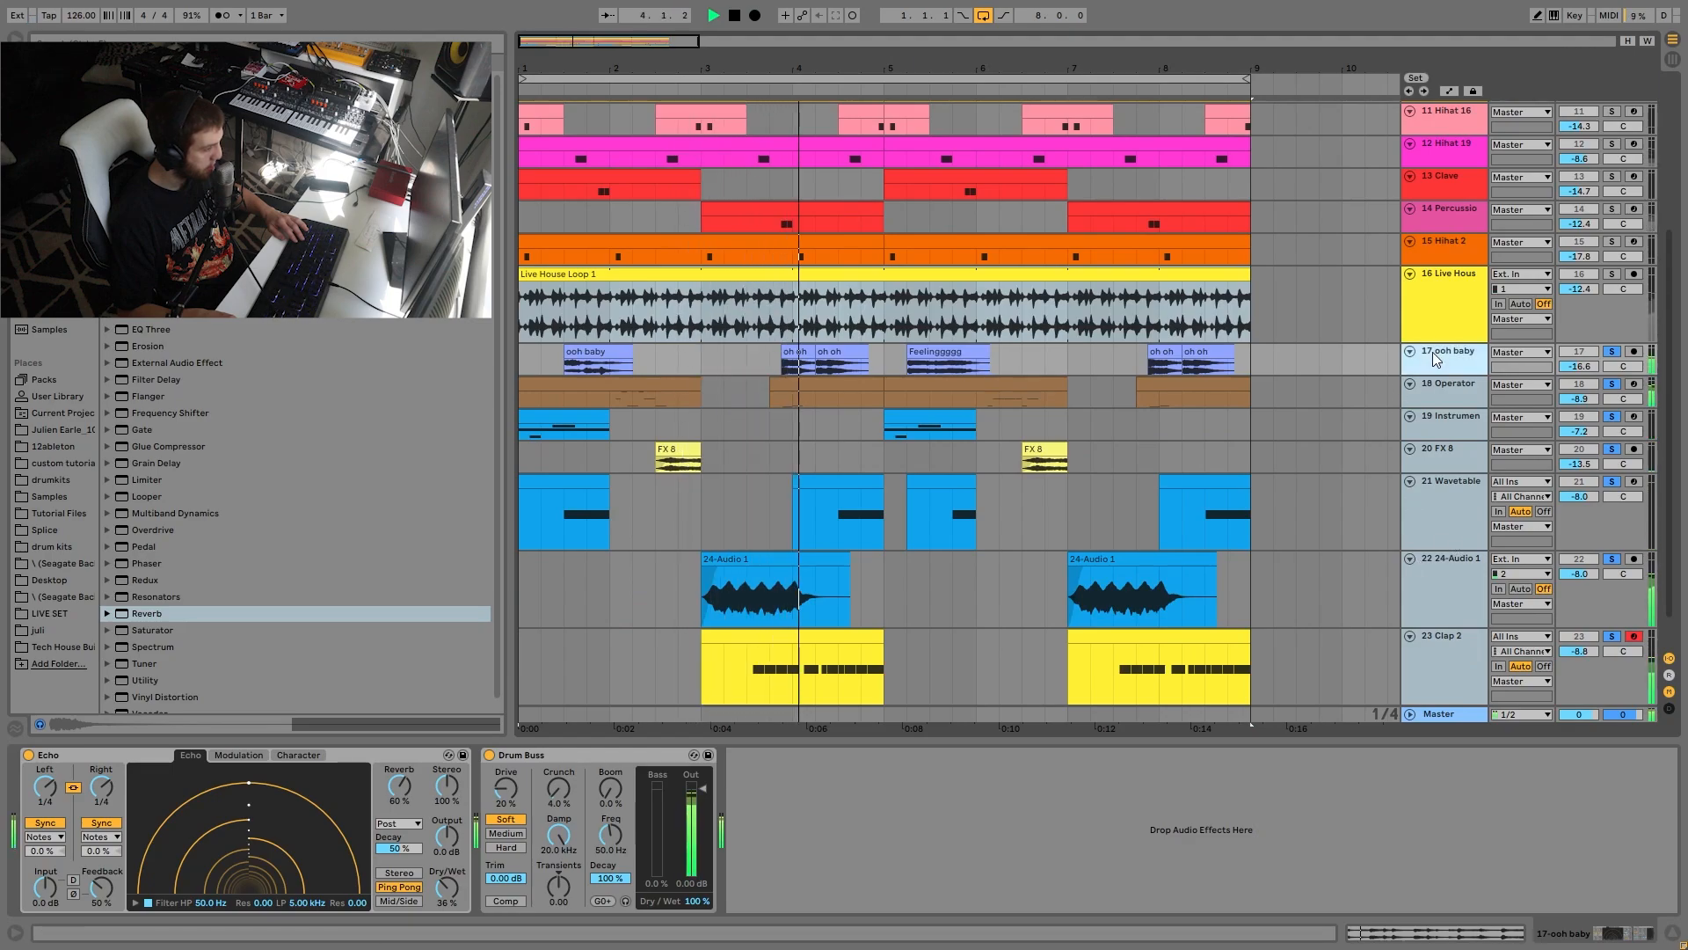
click(1454, 396)
click(1417, 368)
key(space)
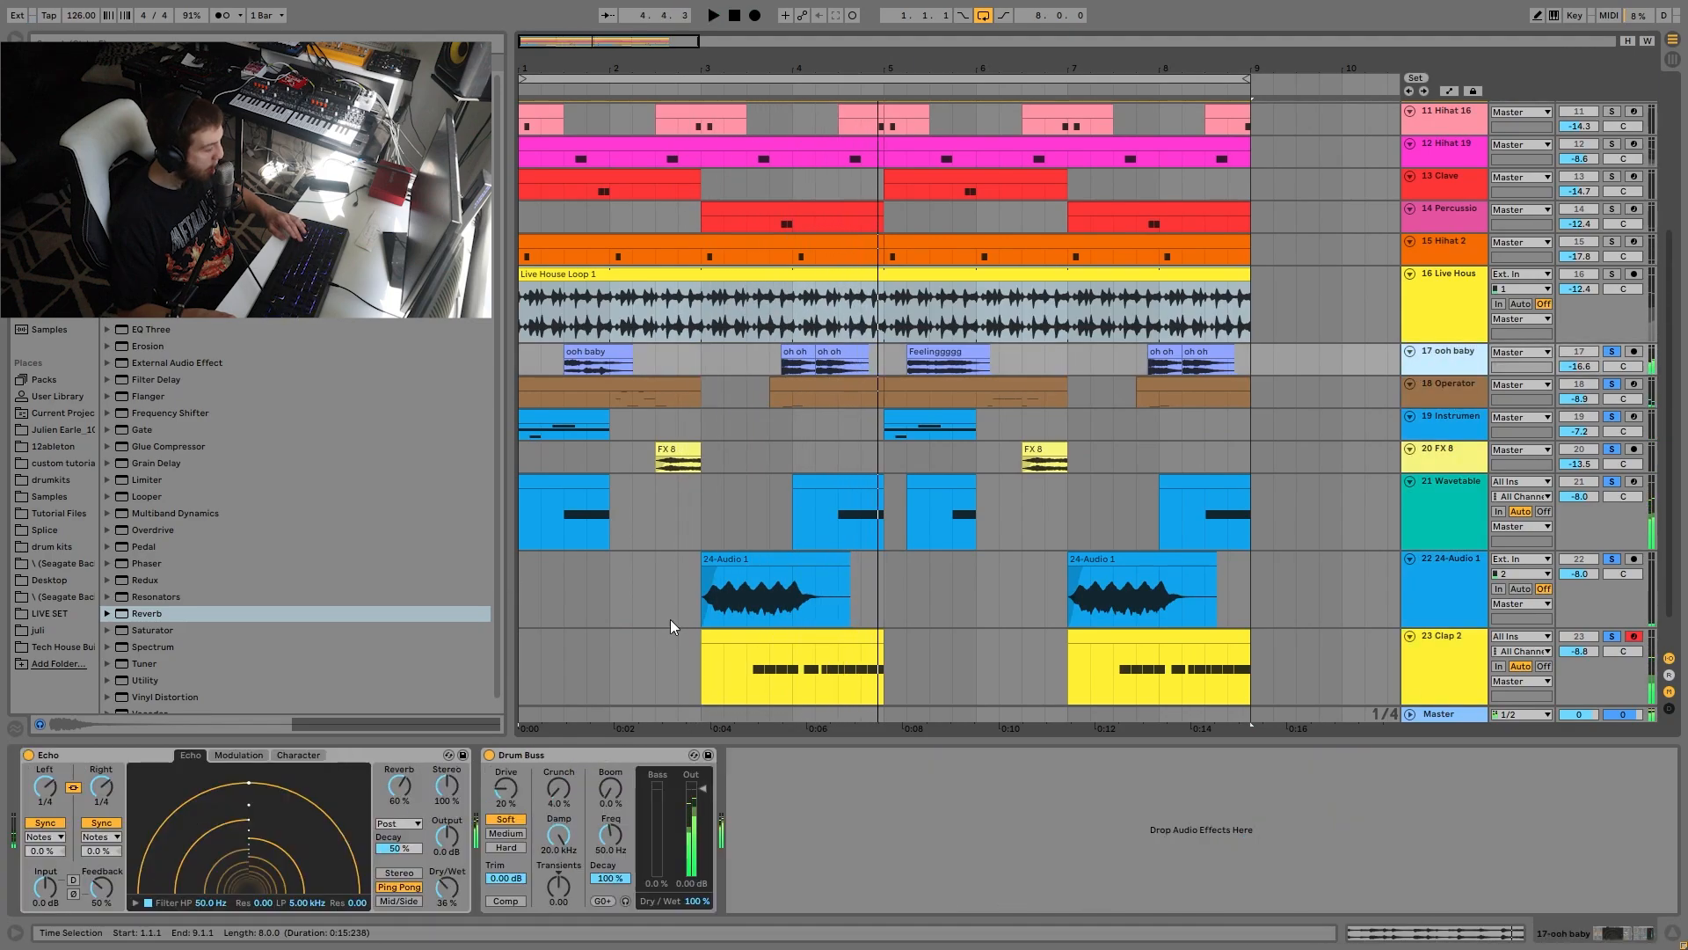
Solo the 17 ooh baby vocal track and audition its ooh baby clip and the first oh oh clip, replaying the latter.
click(1609, 353)
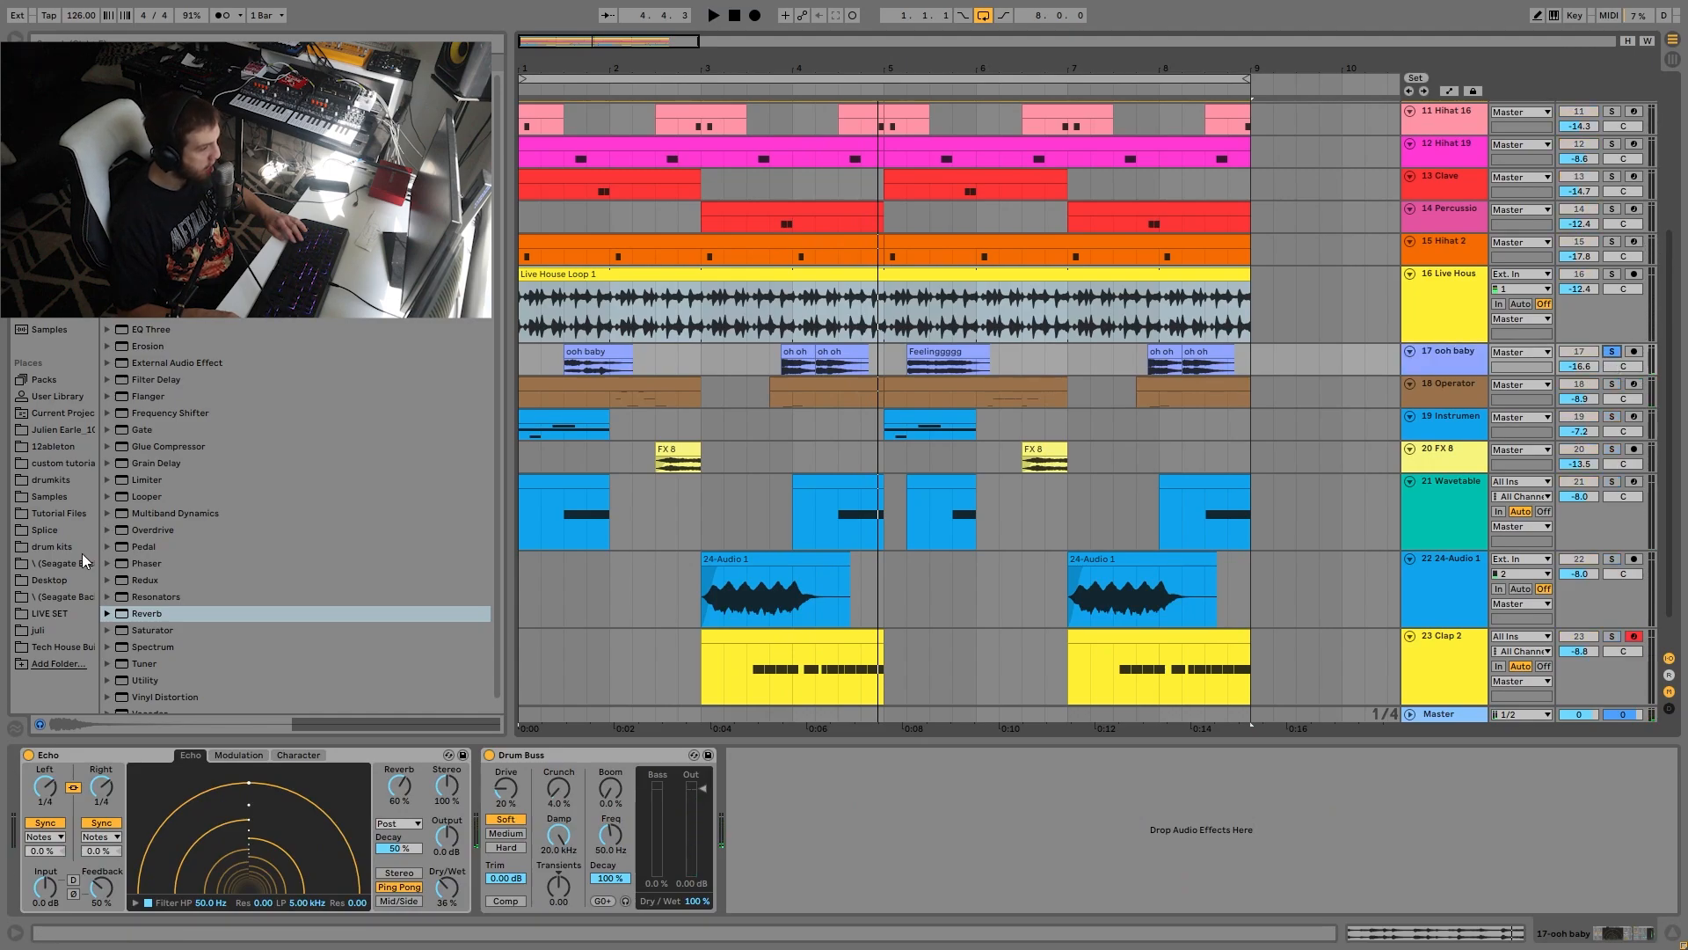
click(606, 357)
key(space)
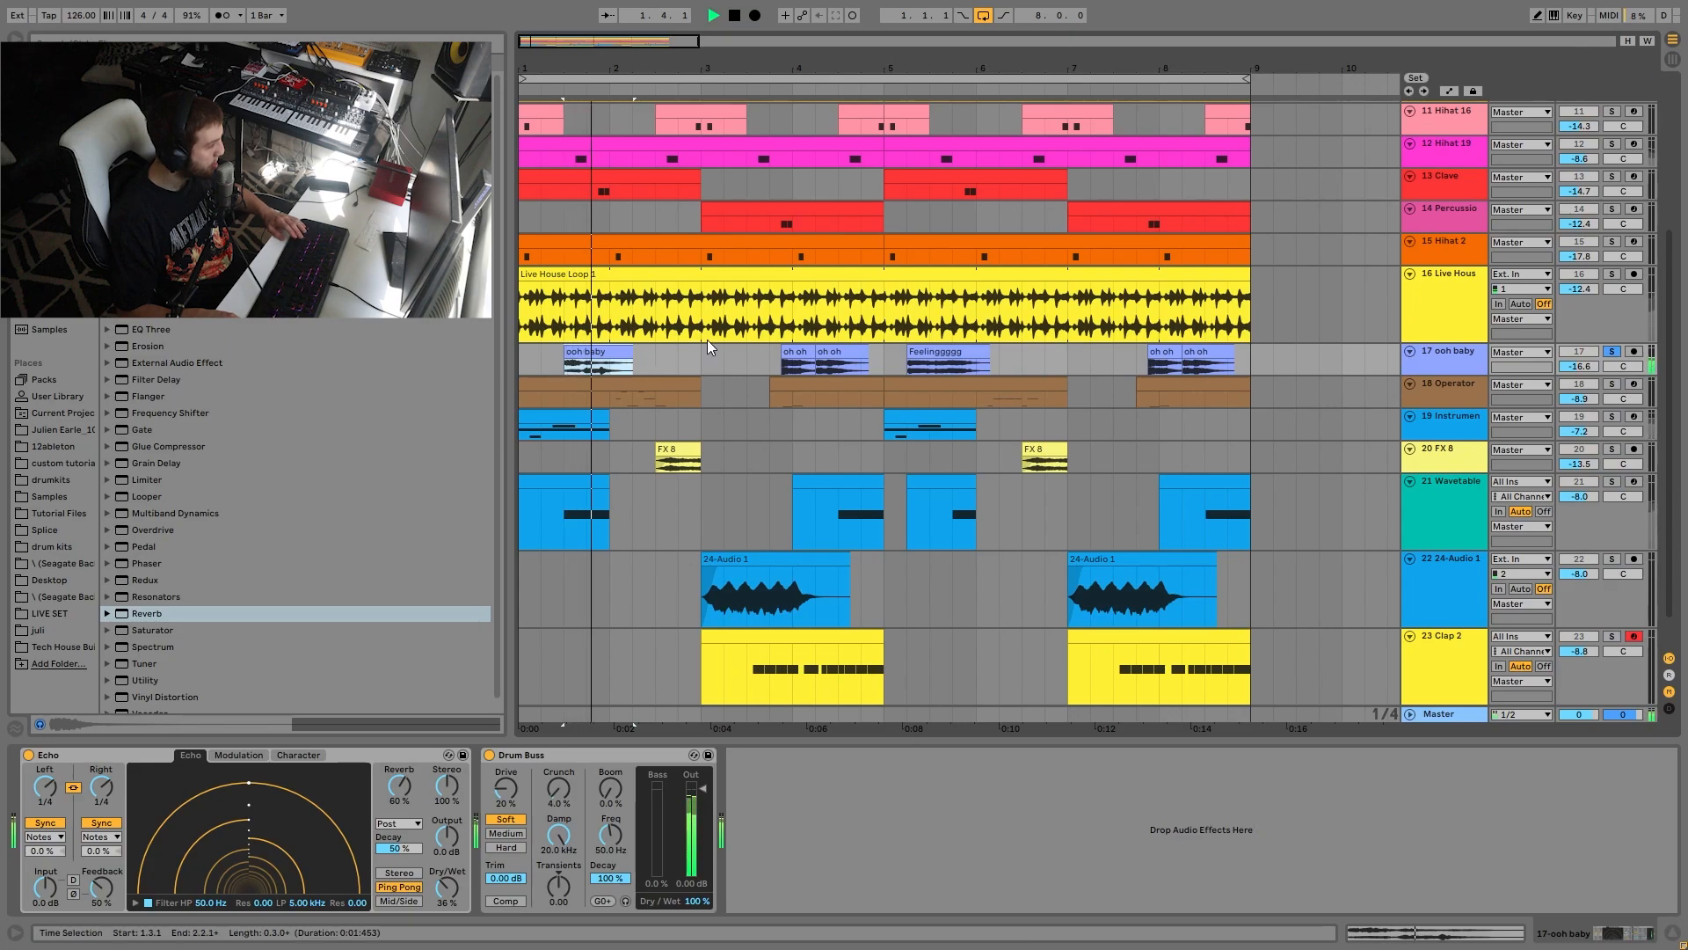
click(791, 347)
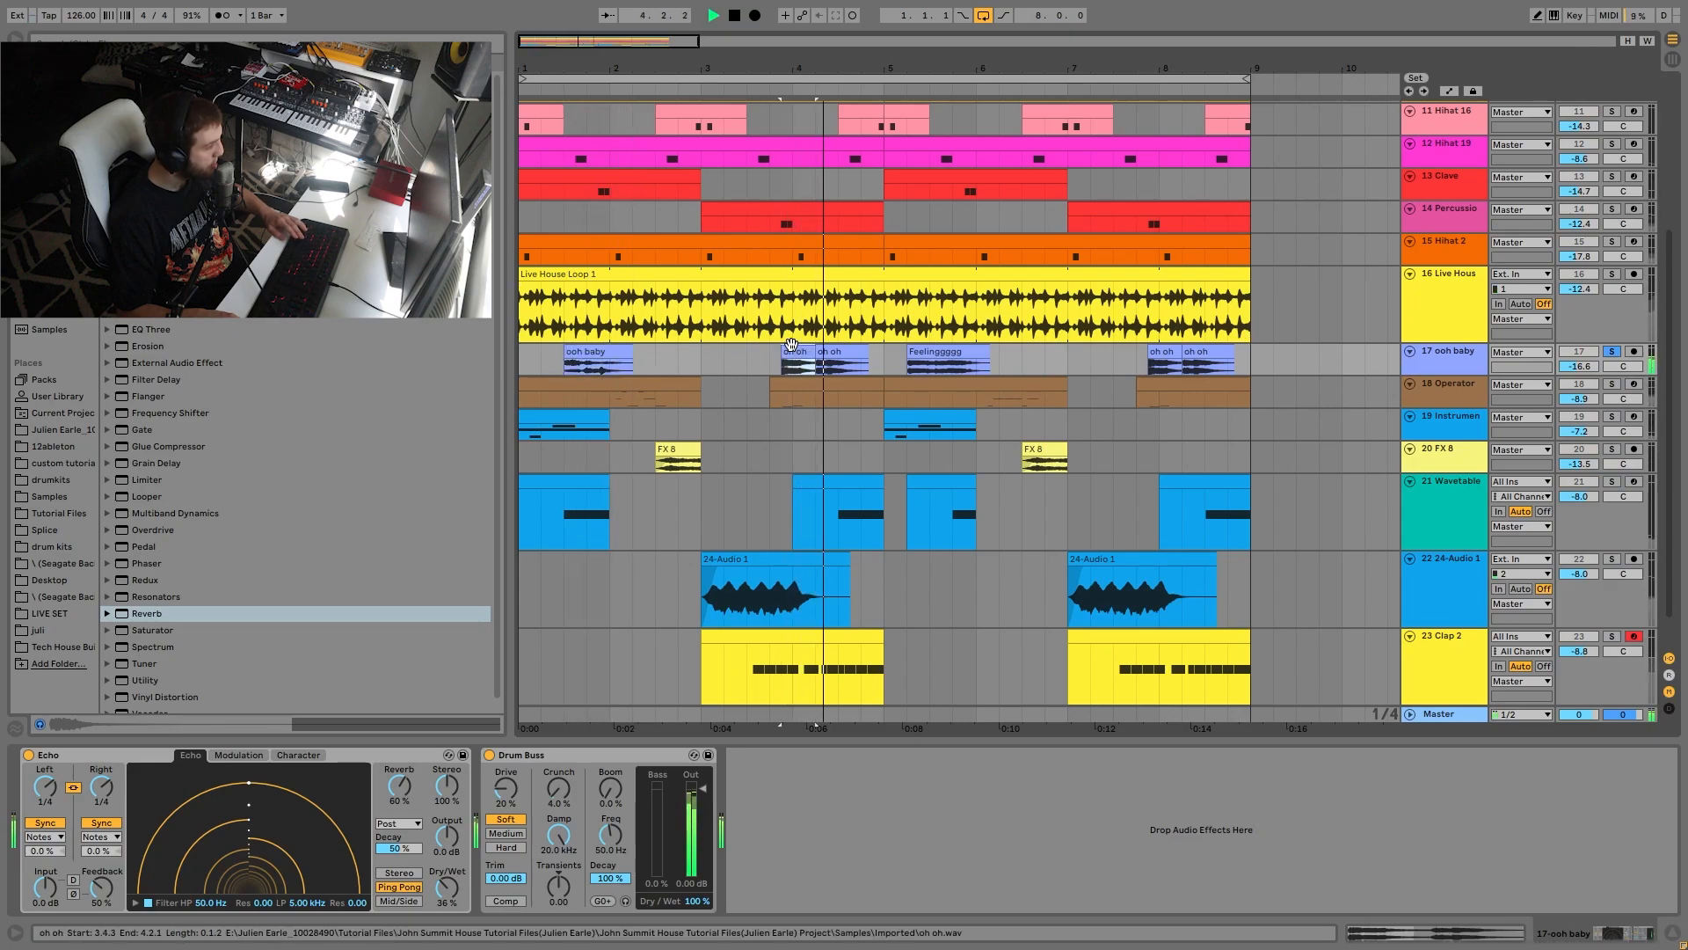
key(space)
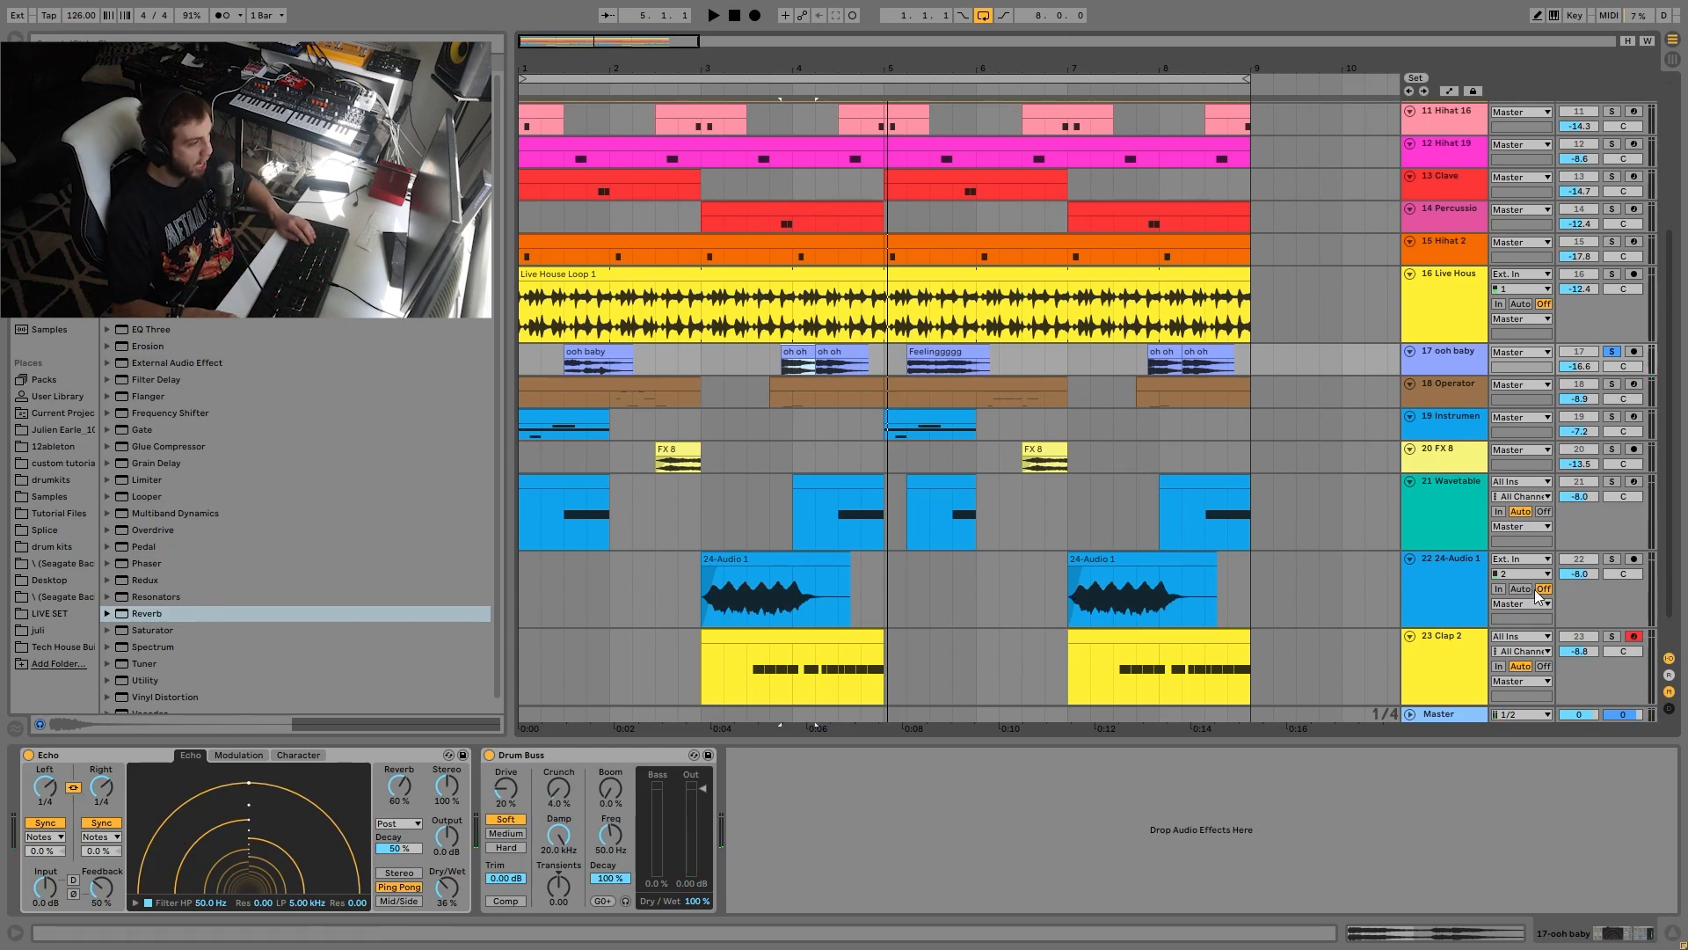
key(space)
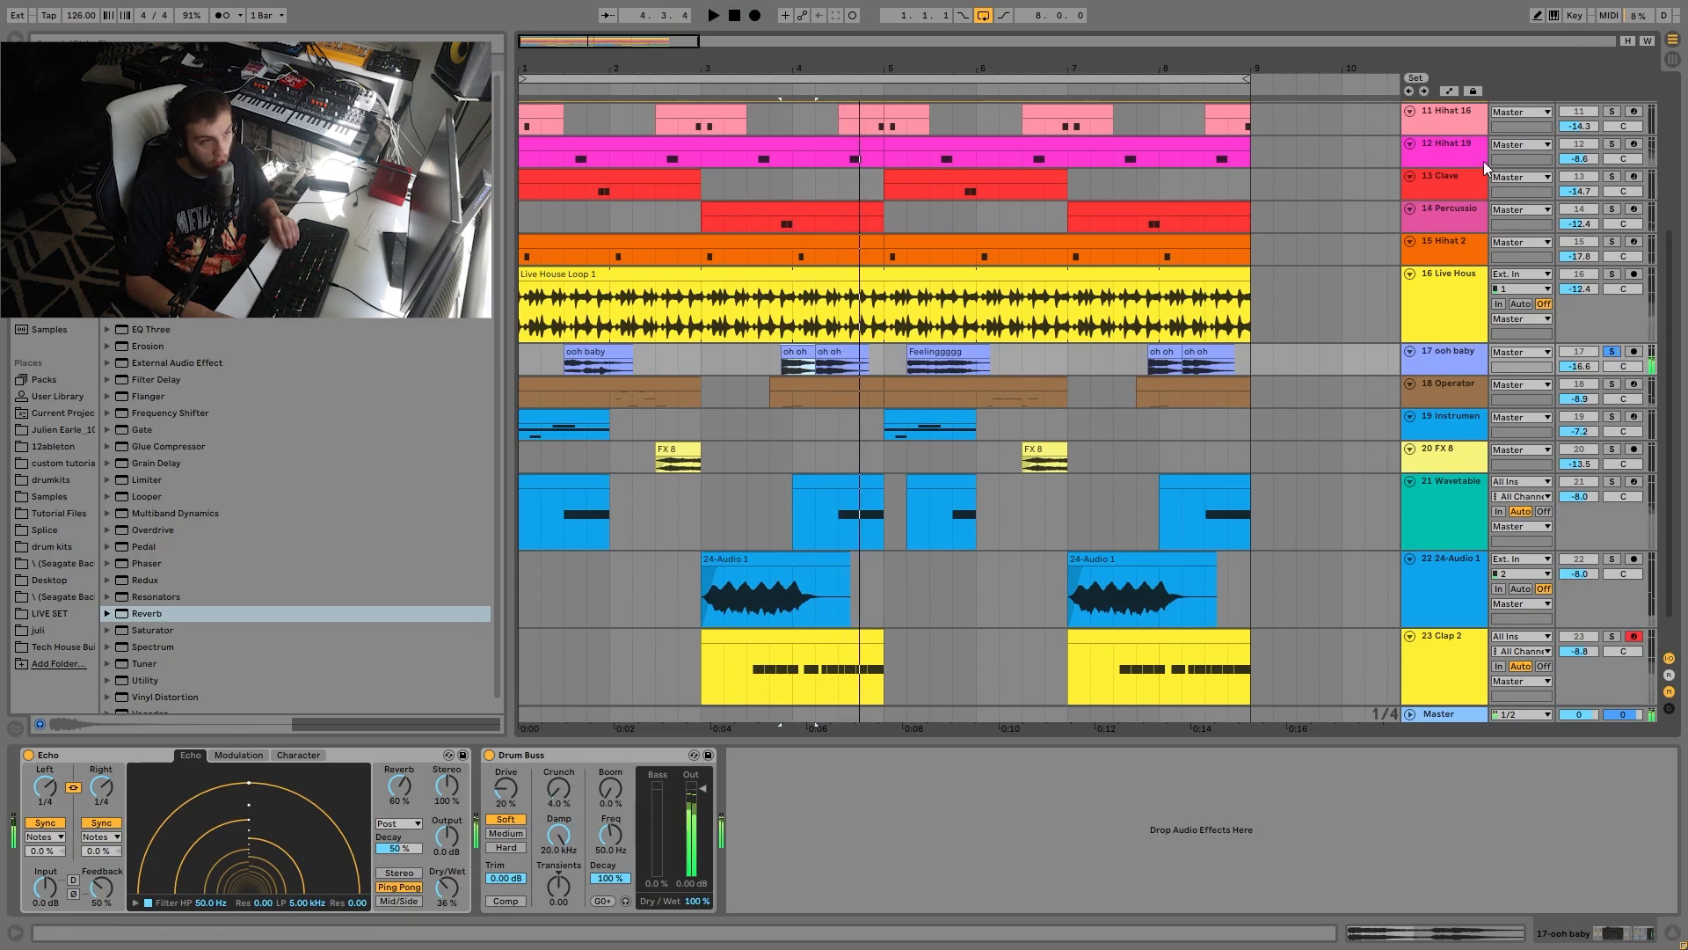
key(space)
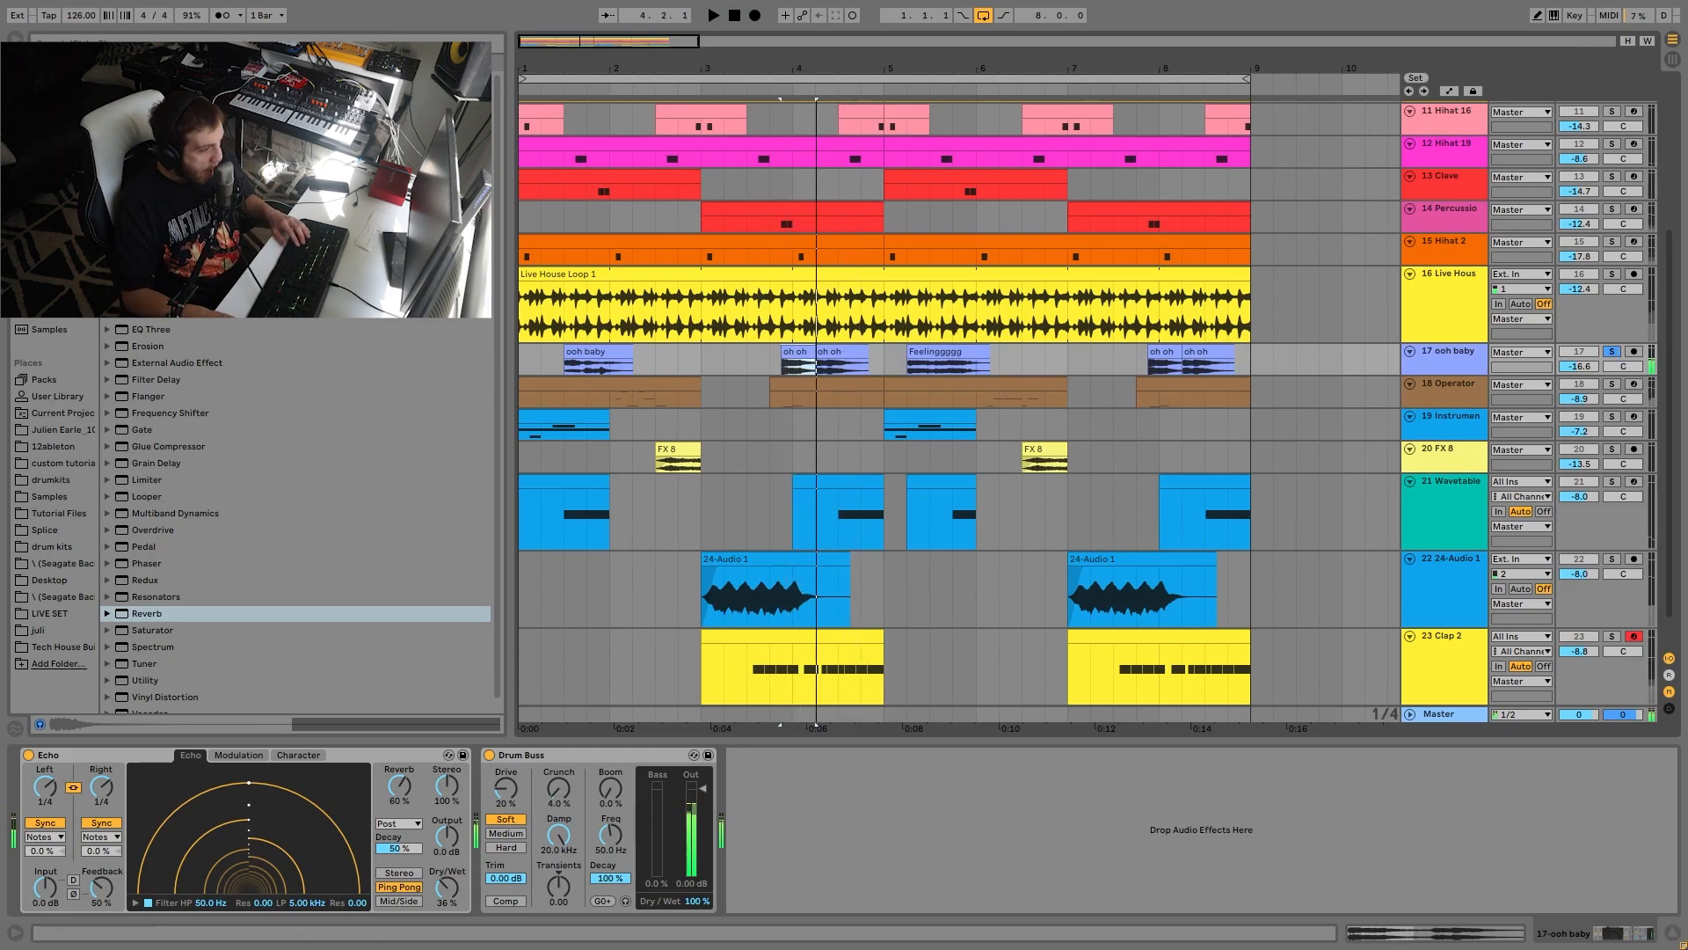
Clear the vocal solo and play the full mix from bar 1 into bar 6.
click(1612, 353)
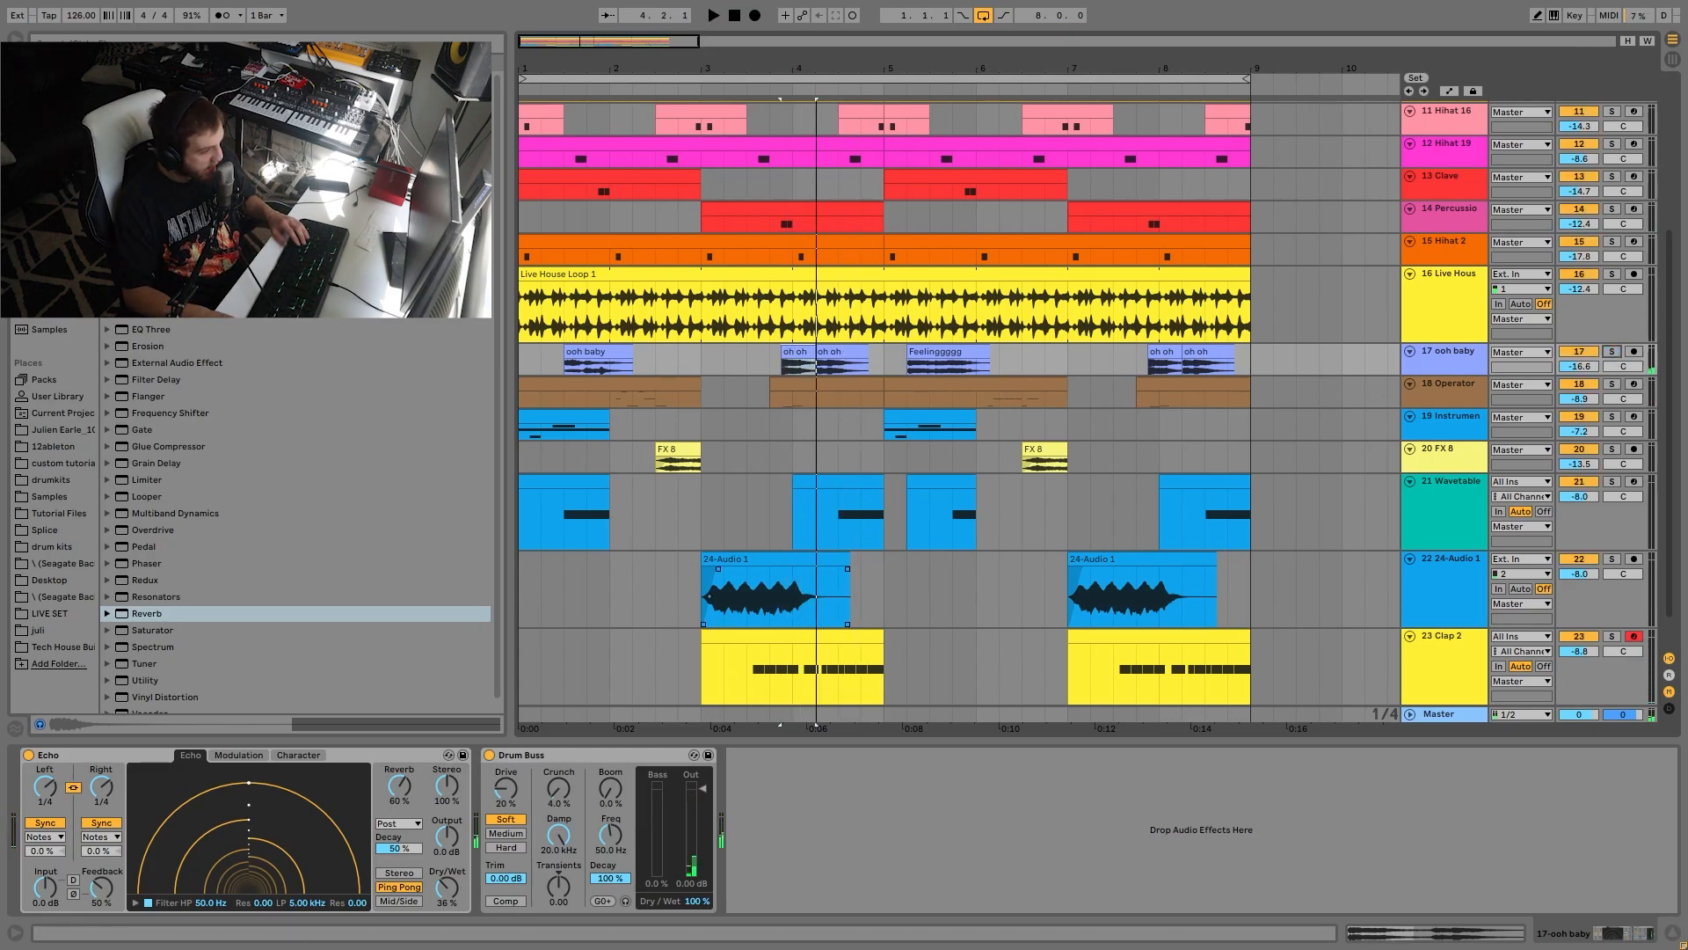
scroll(843, 536, down, 2)
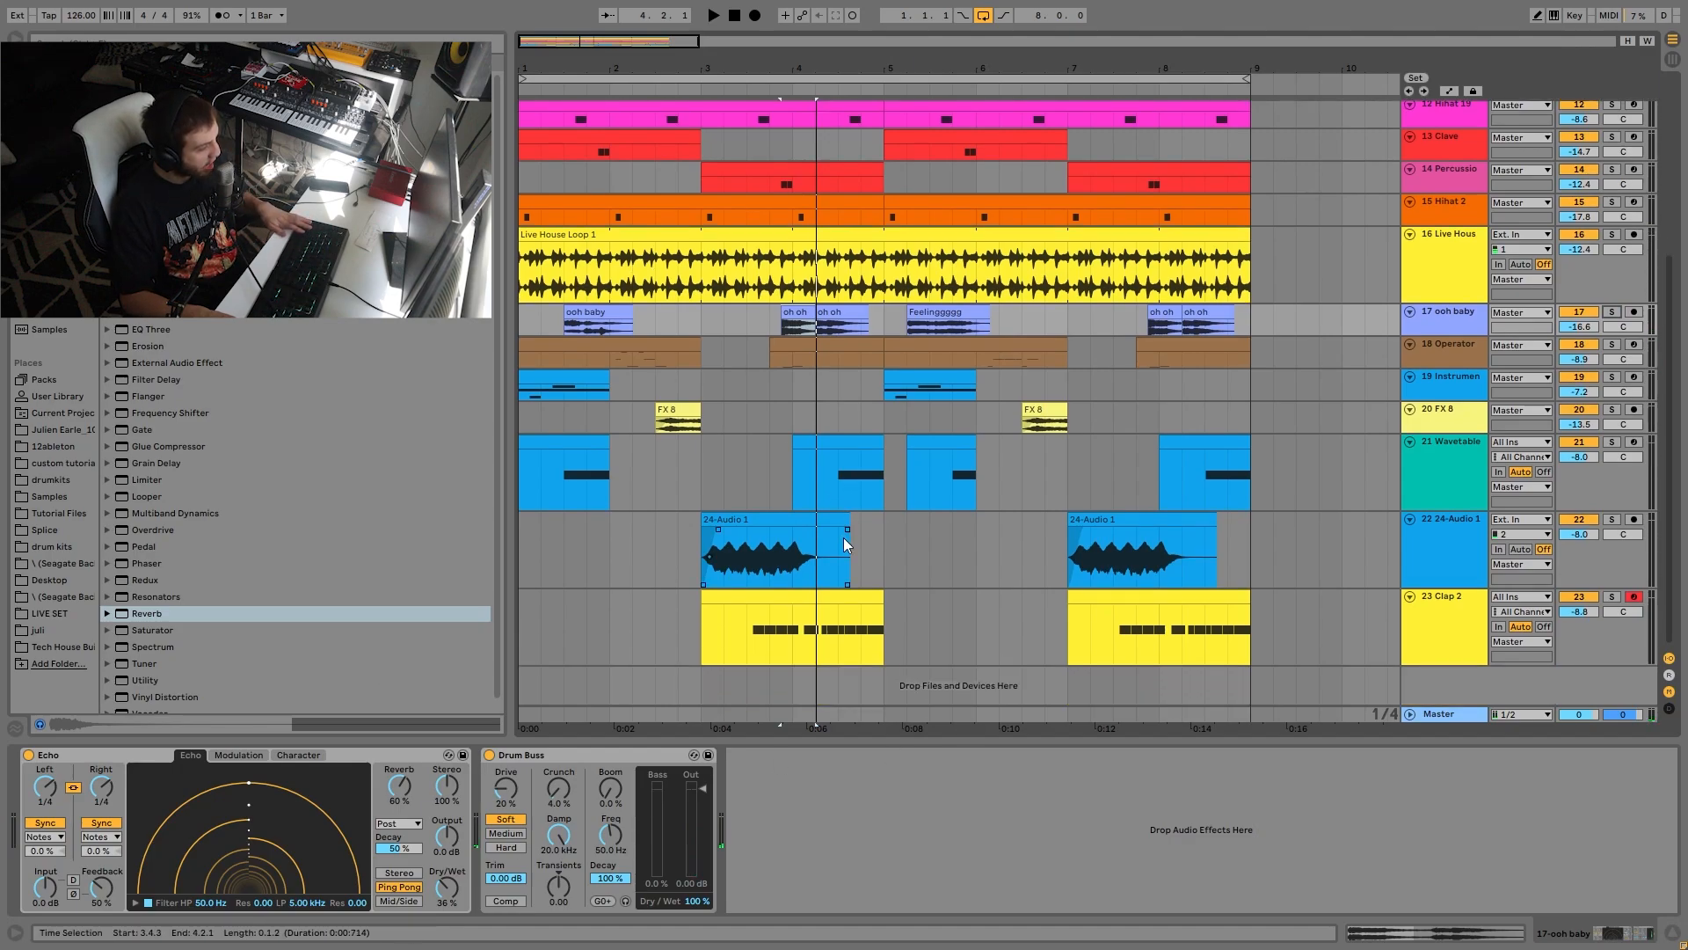
click(526, 320)
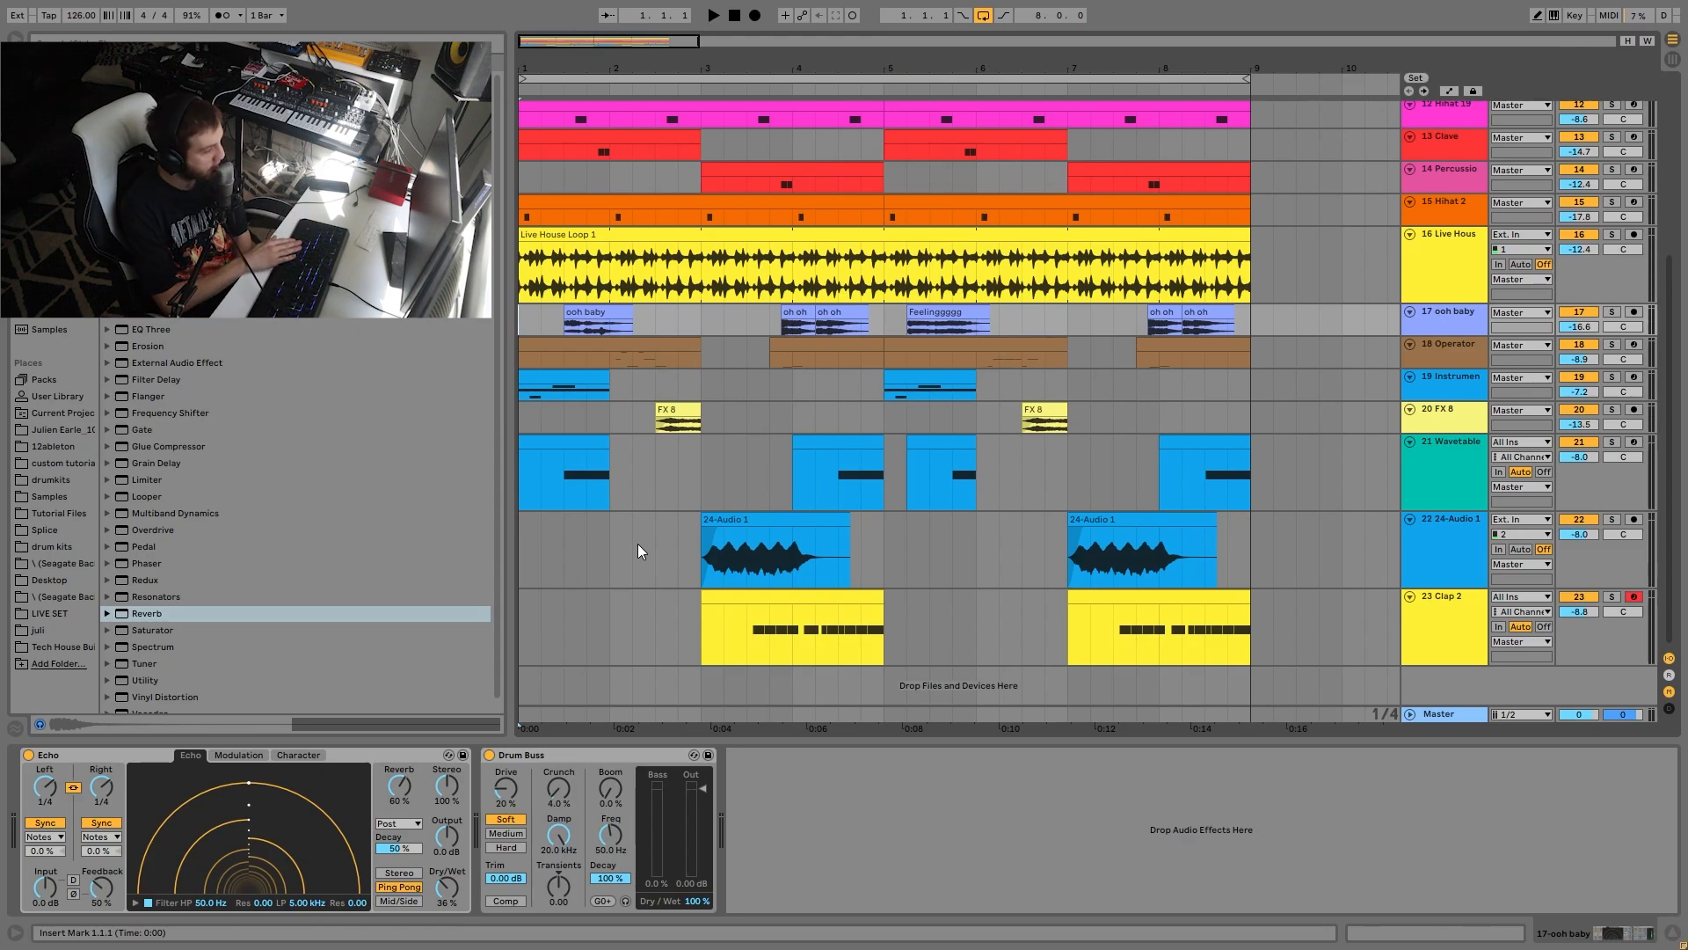
key(space)
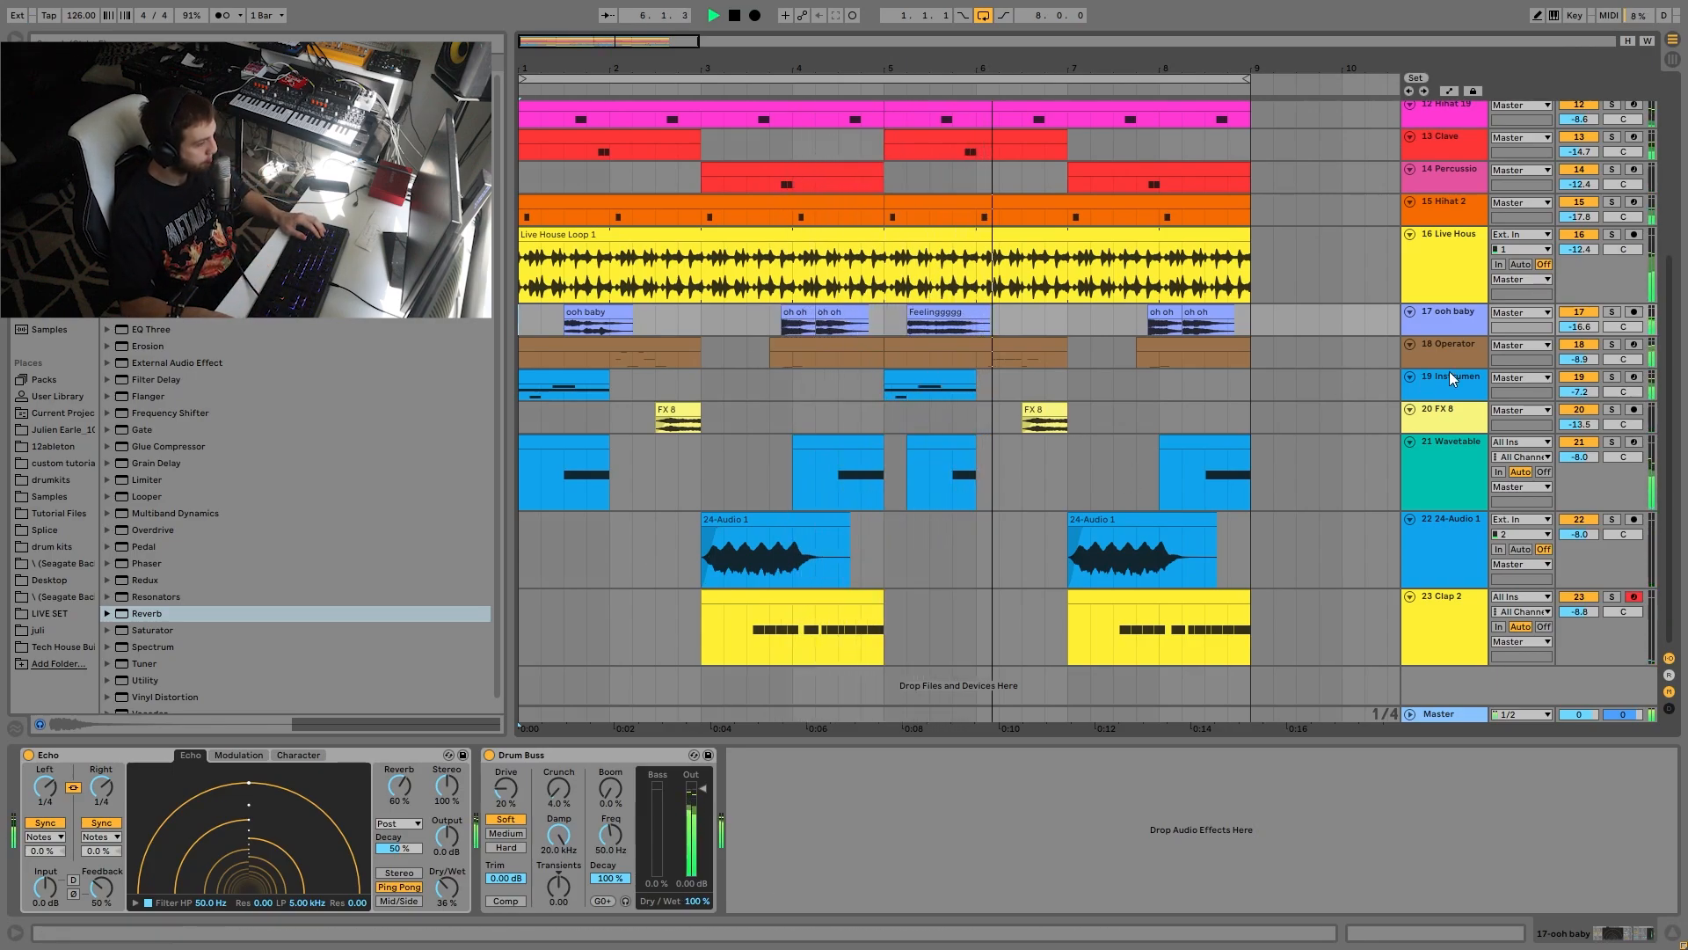
key(space)
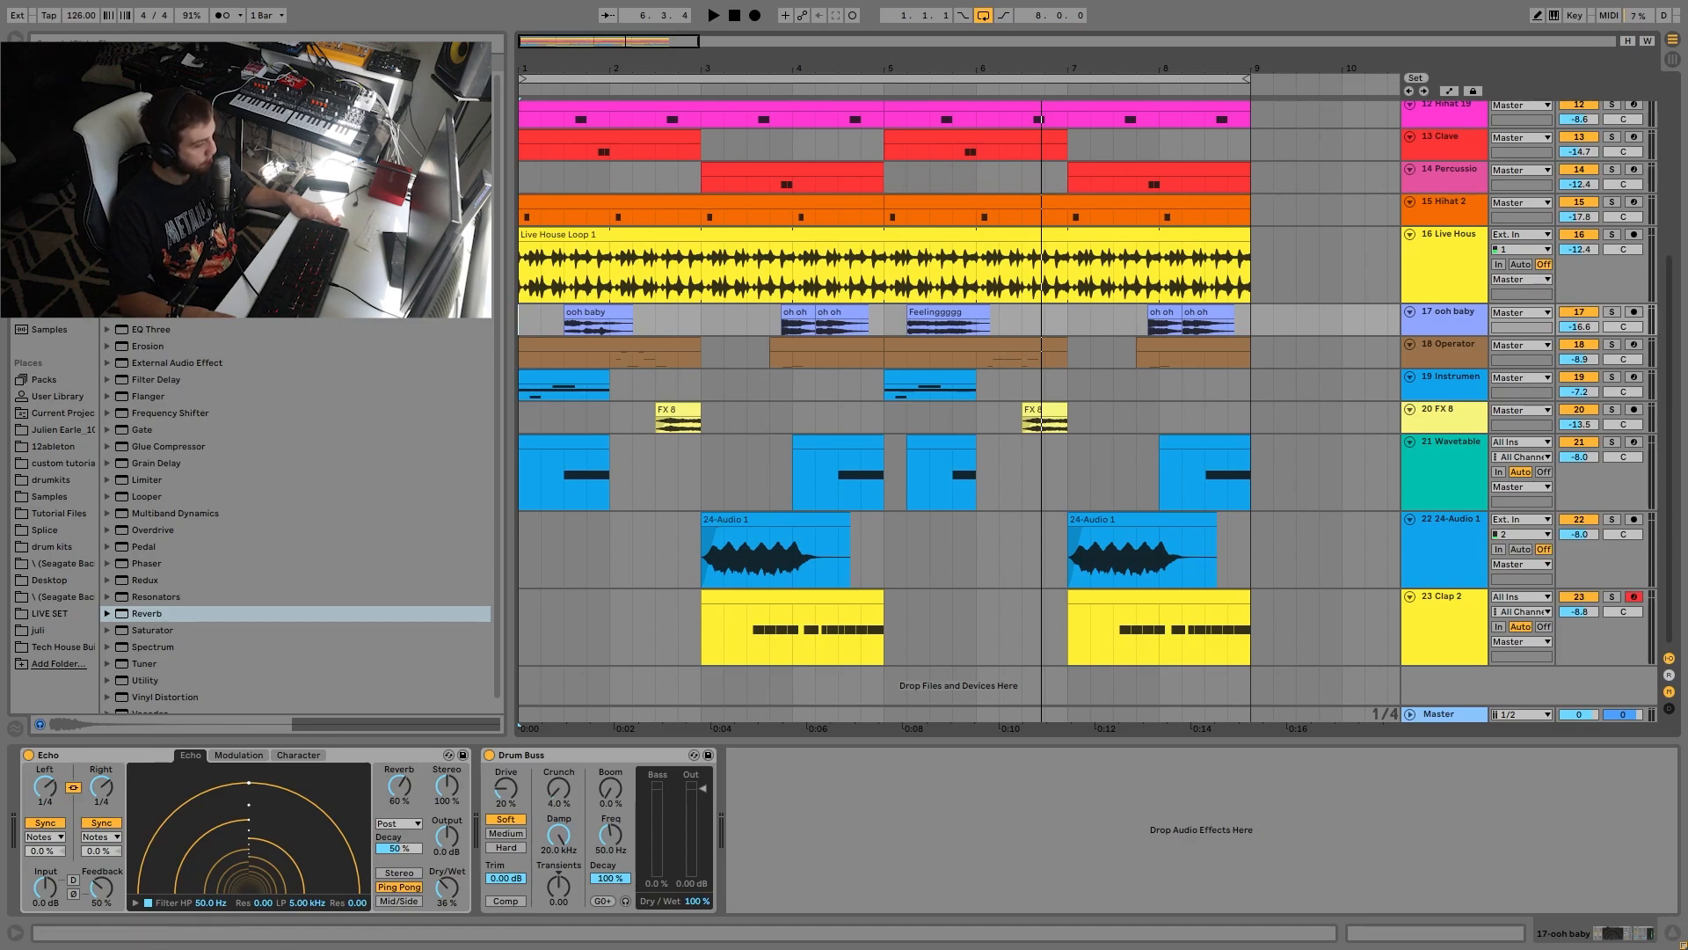
Solo the 18 Operator track and play it from bar 2.
click(1612, 345)
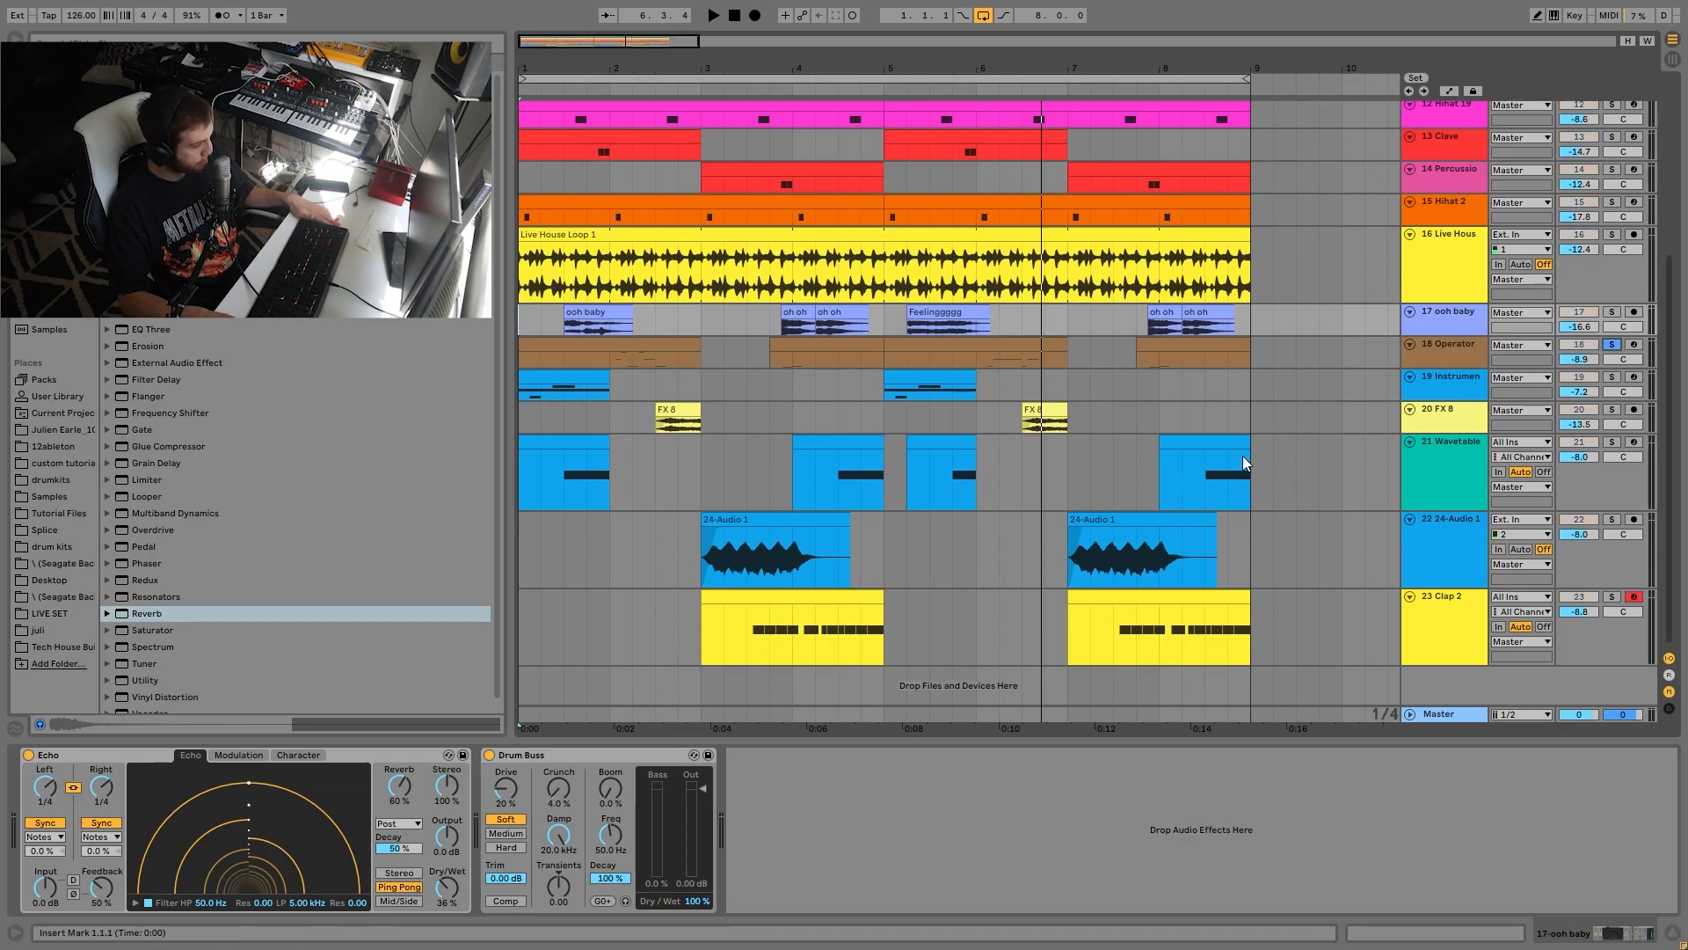
click(605, 357)
key(space)
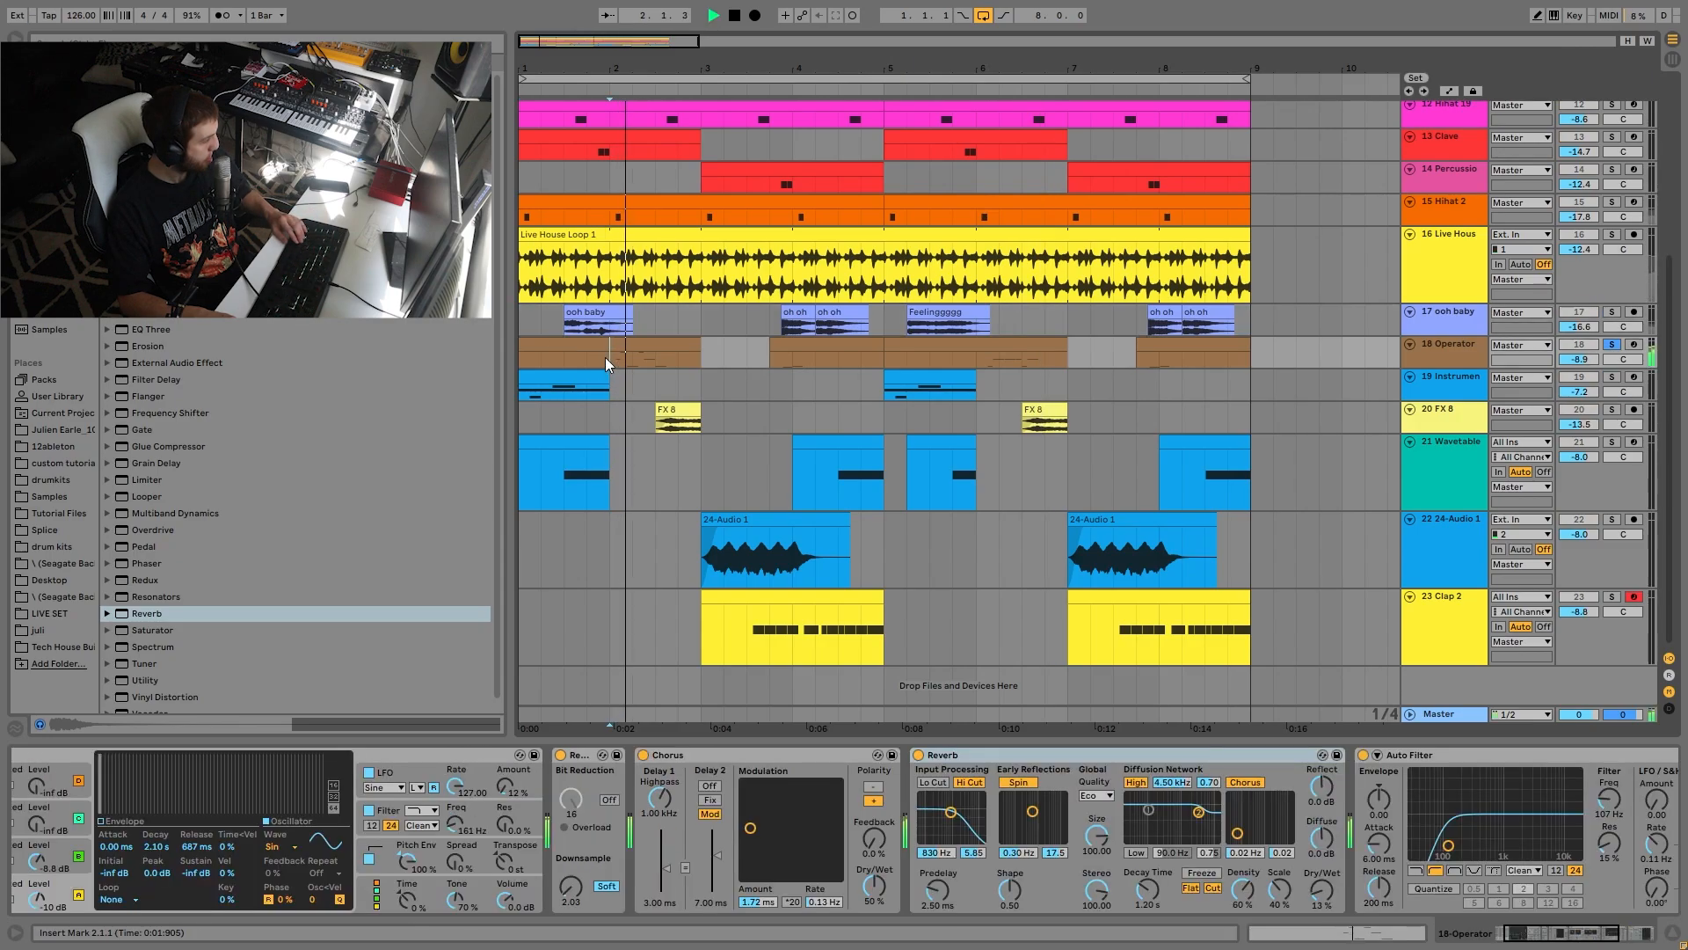
Stop playback, open the first Operator MIDI clip and examine its individual notes around C1, C2 and C3.
double_click(656, 350)
key(space)
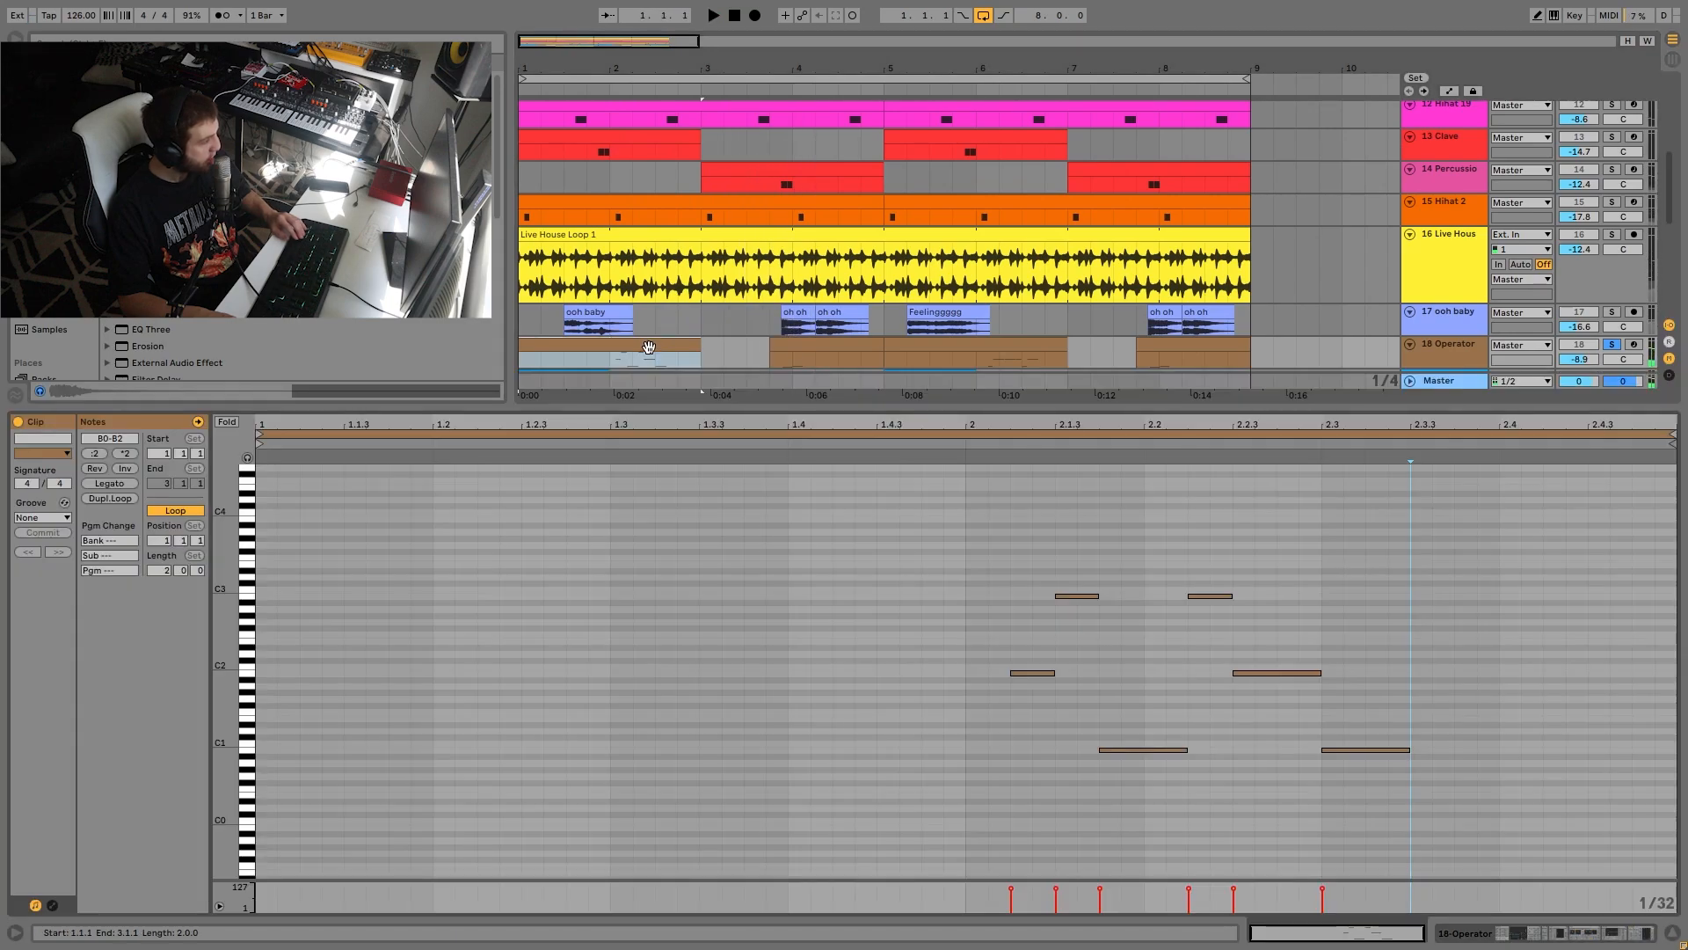
click(1022, 676)
drag(1025, 728, 1143, 532)
click(1135, 750)
click(1267, 672)
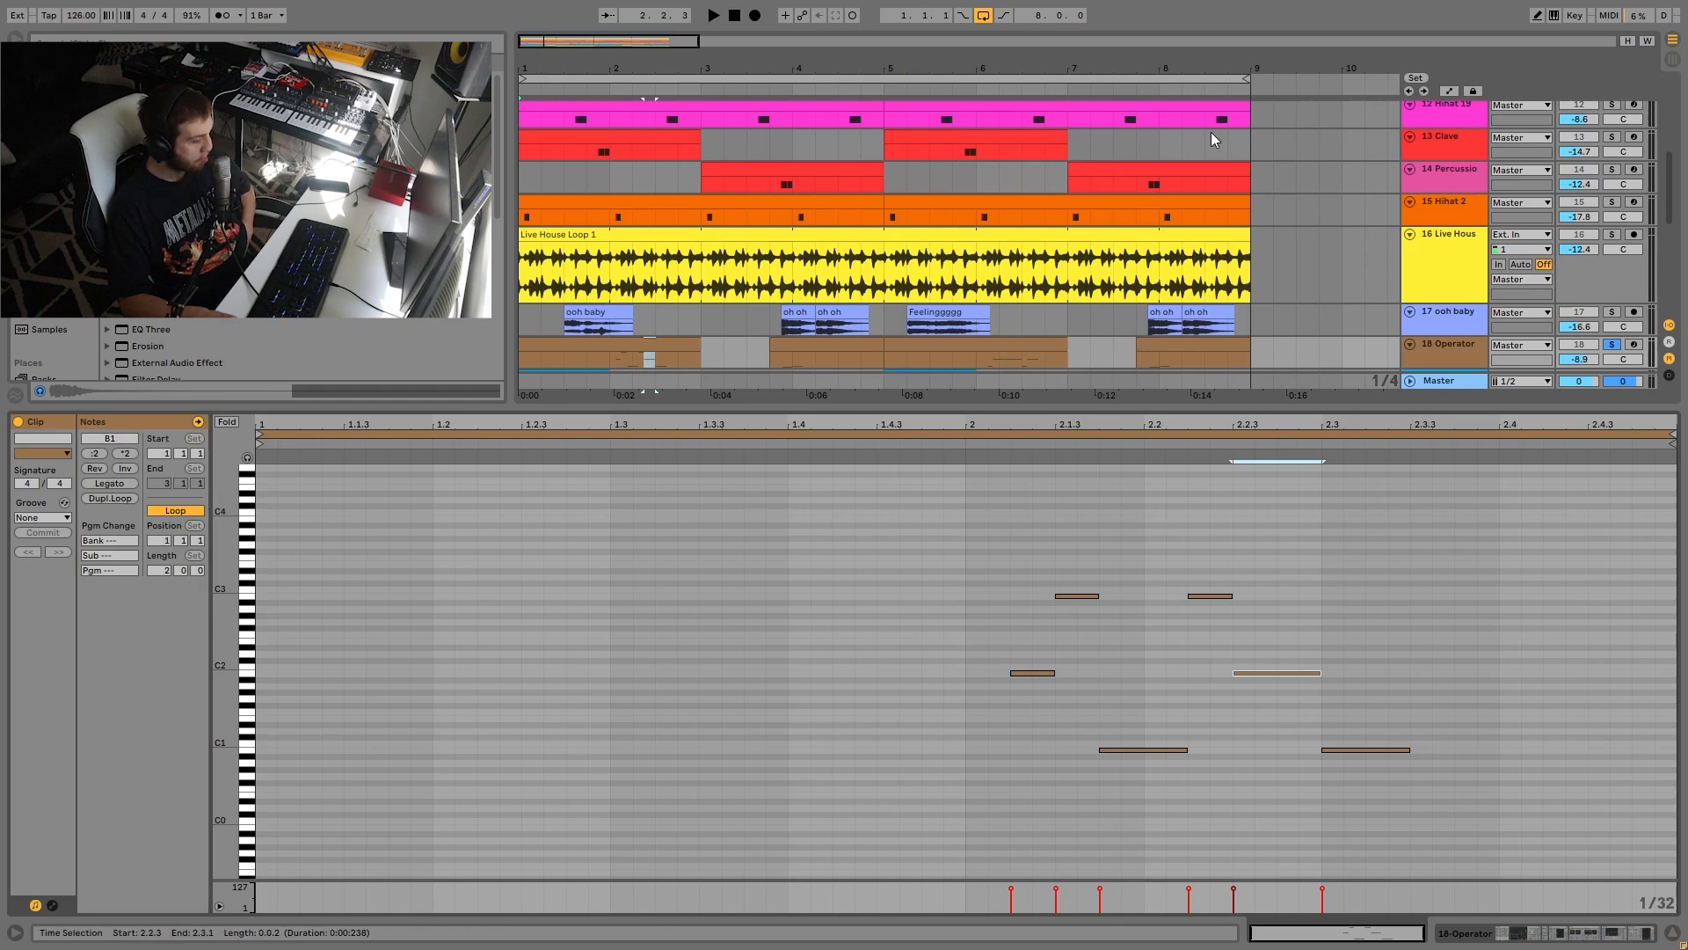
Play the Operator riff from bar 2, clearing its solo during playback to hear it in the full mix.
click(614, 357)
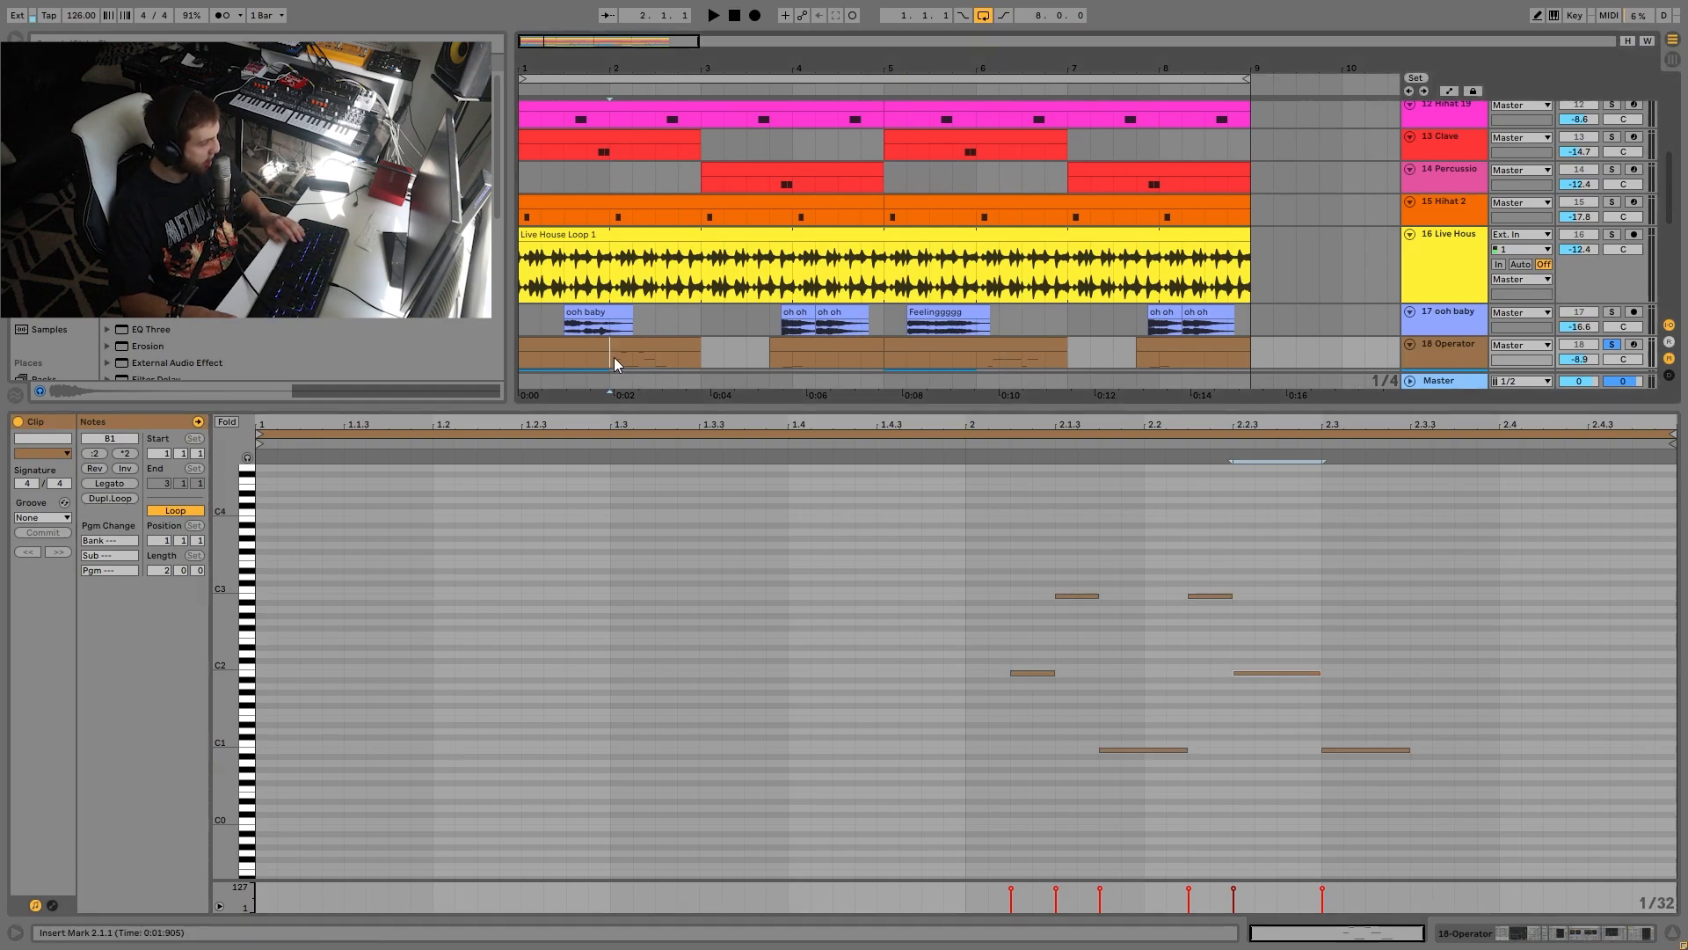
key(space)
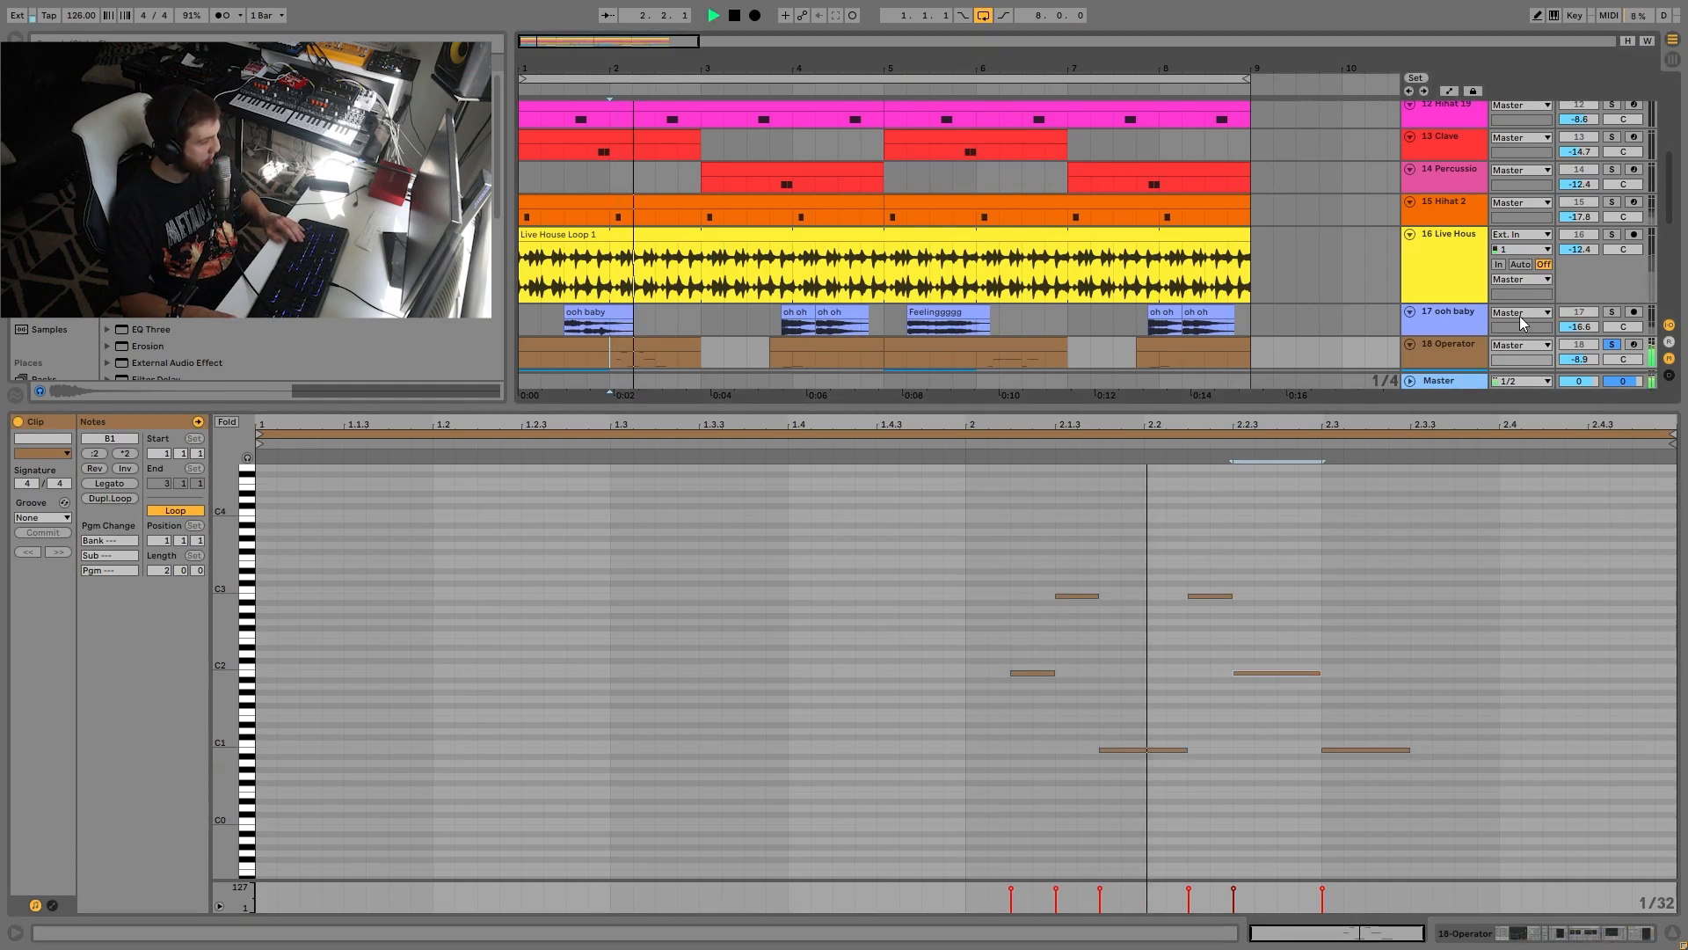
click(1613, 345)
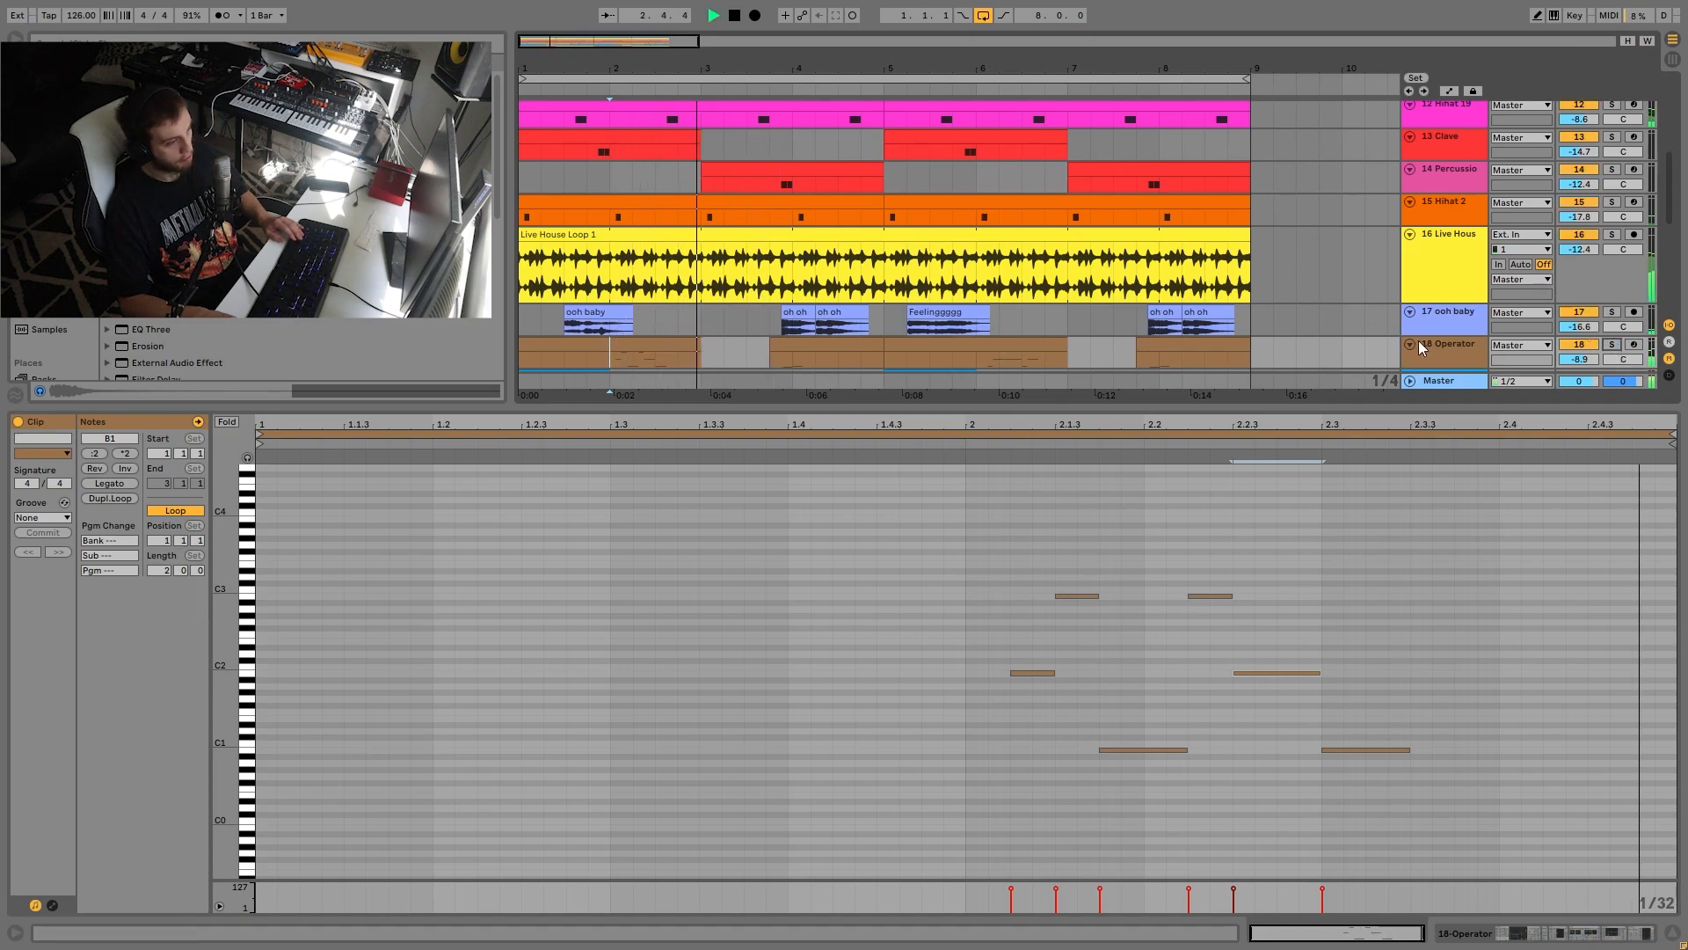
Show the 18 Operator track's devices, solo the track again and inspect Operator's oscillator B, its envelope and the filter settings.
double_click(1440, 350)
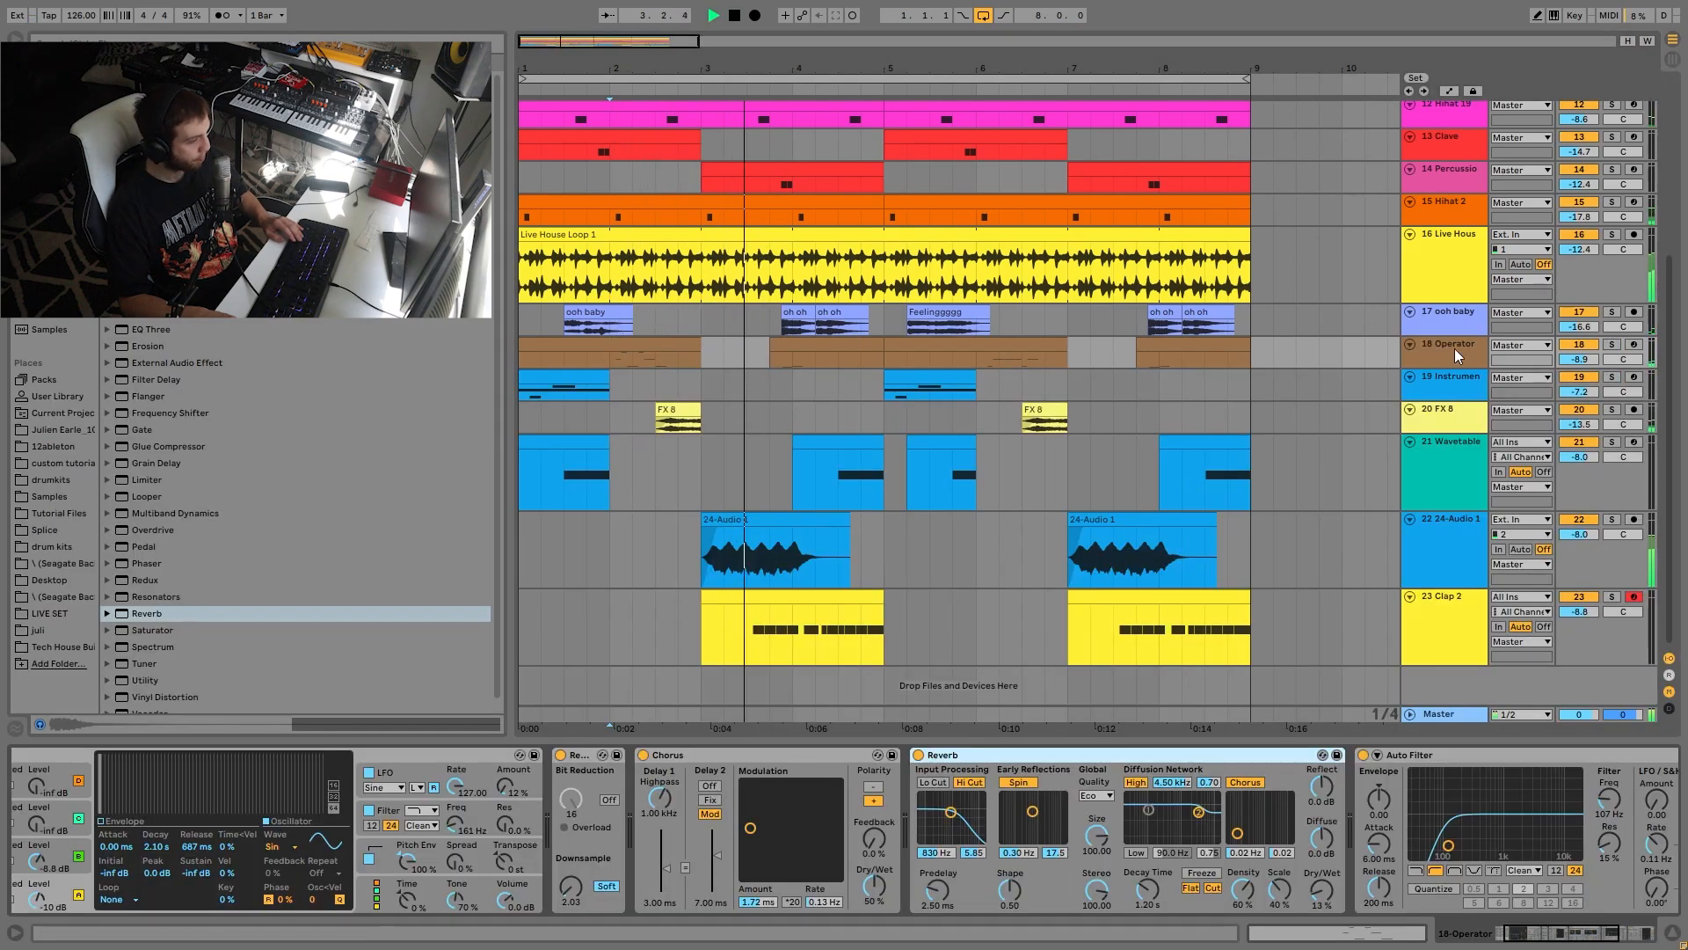
click(1612, 344)
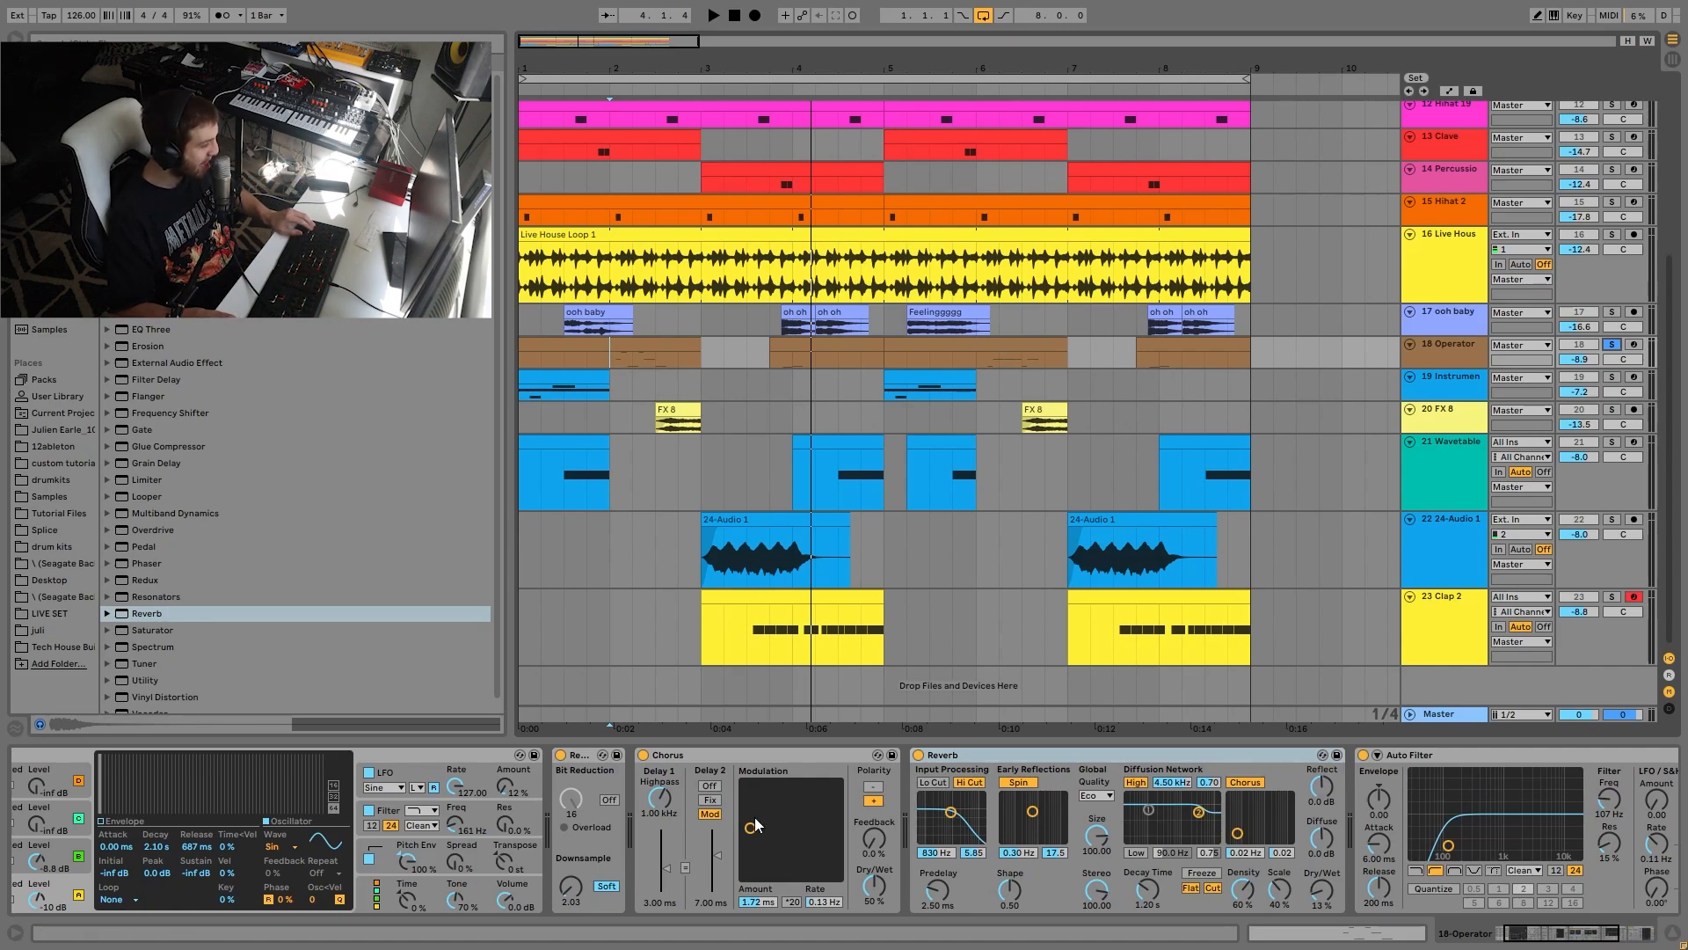
scroll(752, 816, left, 2)
scroll(753, 816, left, 1)
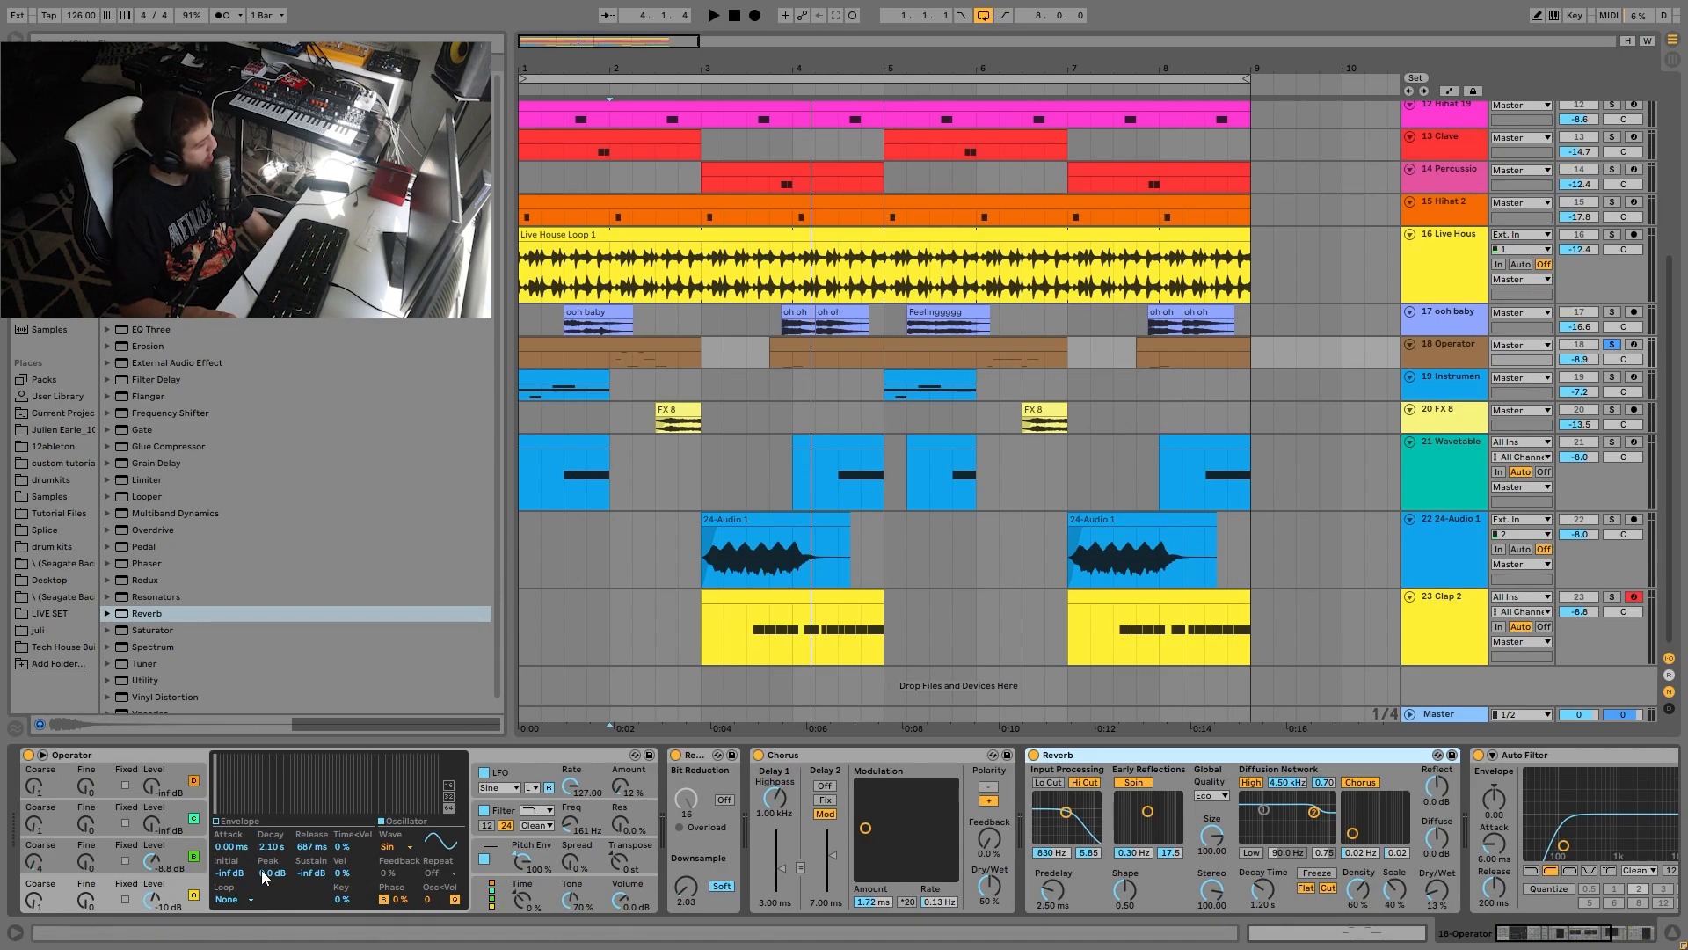
click(170, 865)
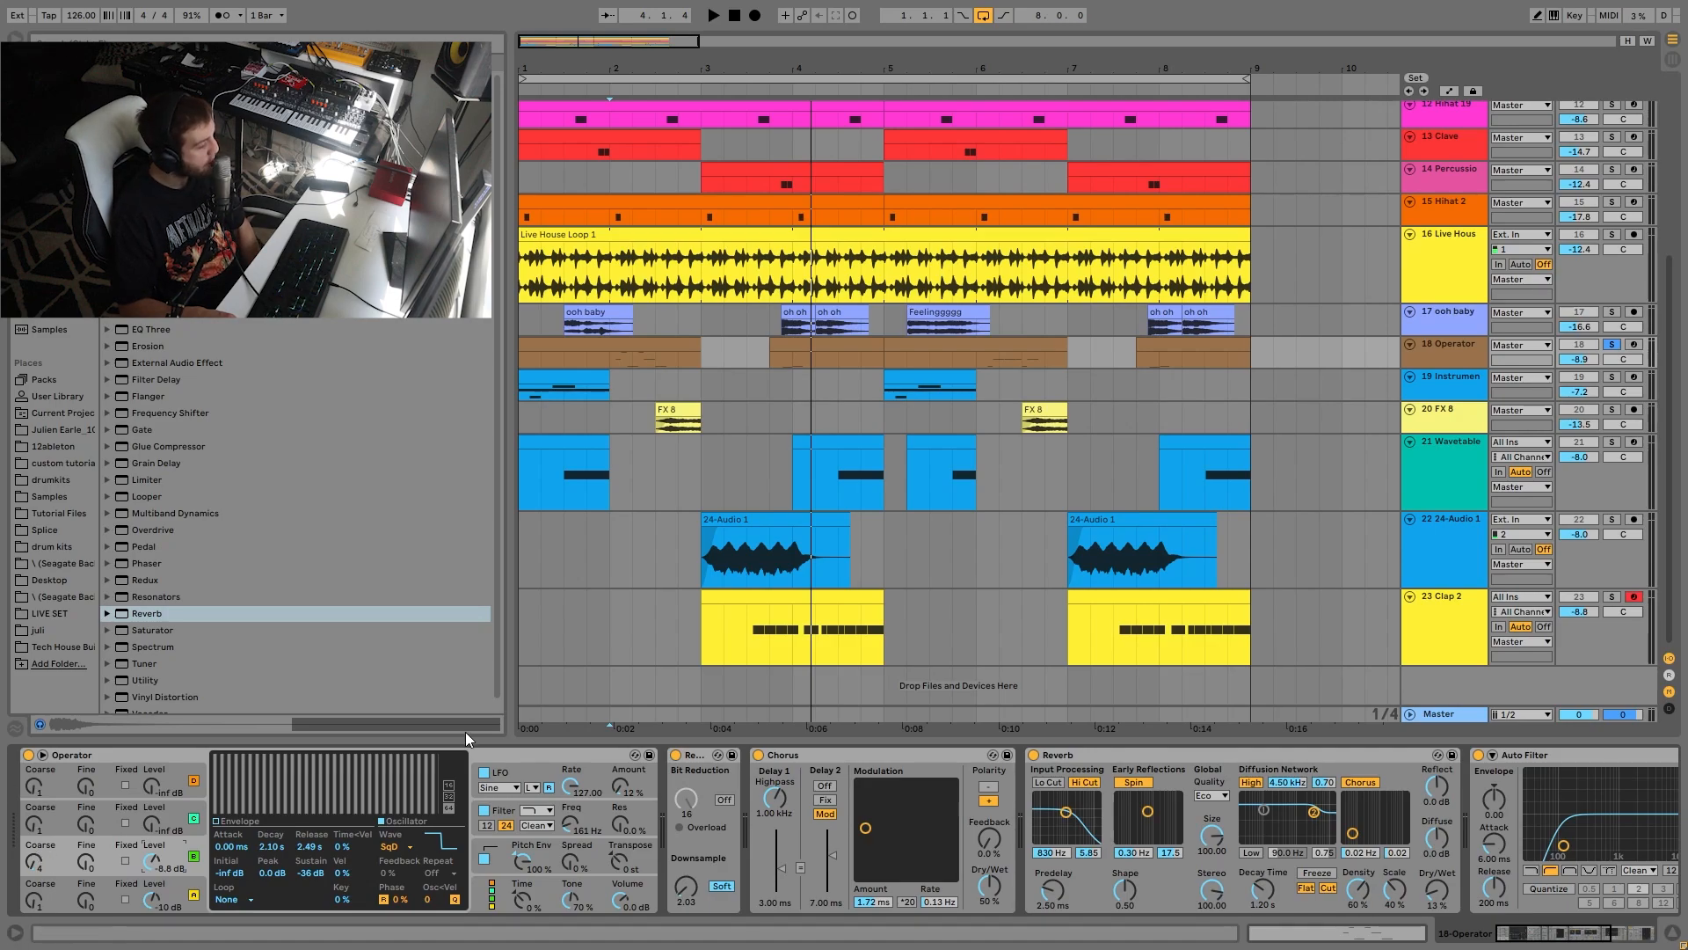
click(255, 824)
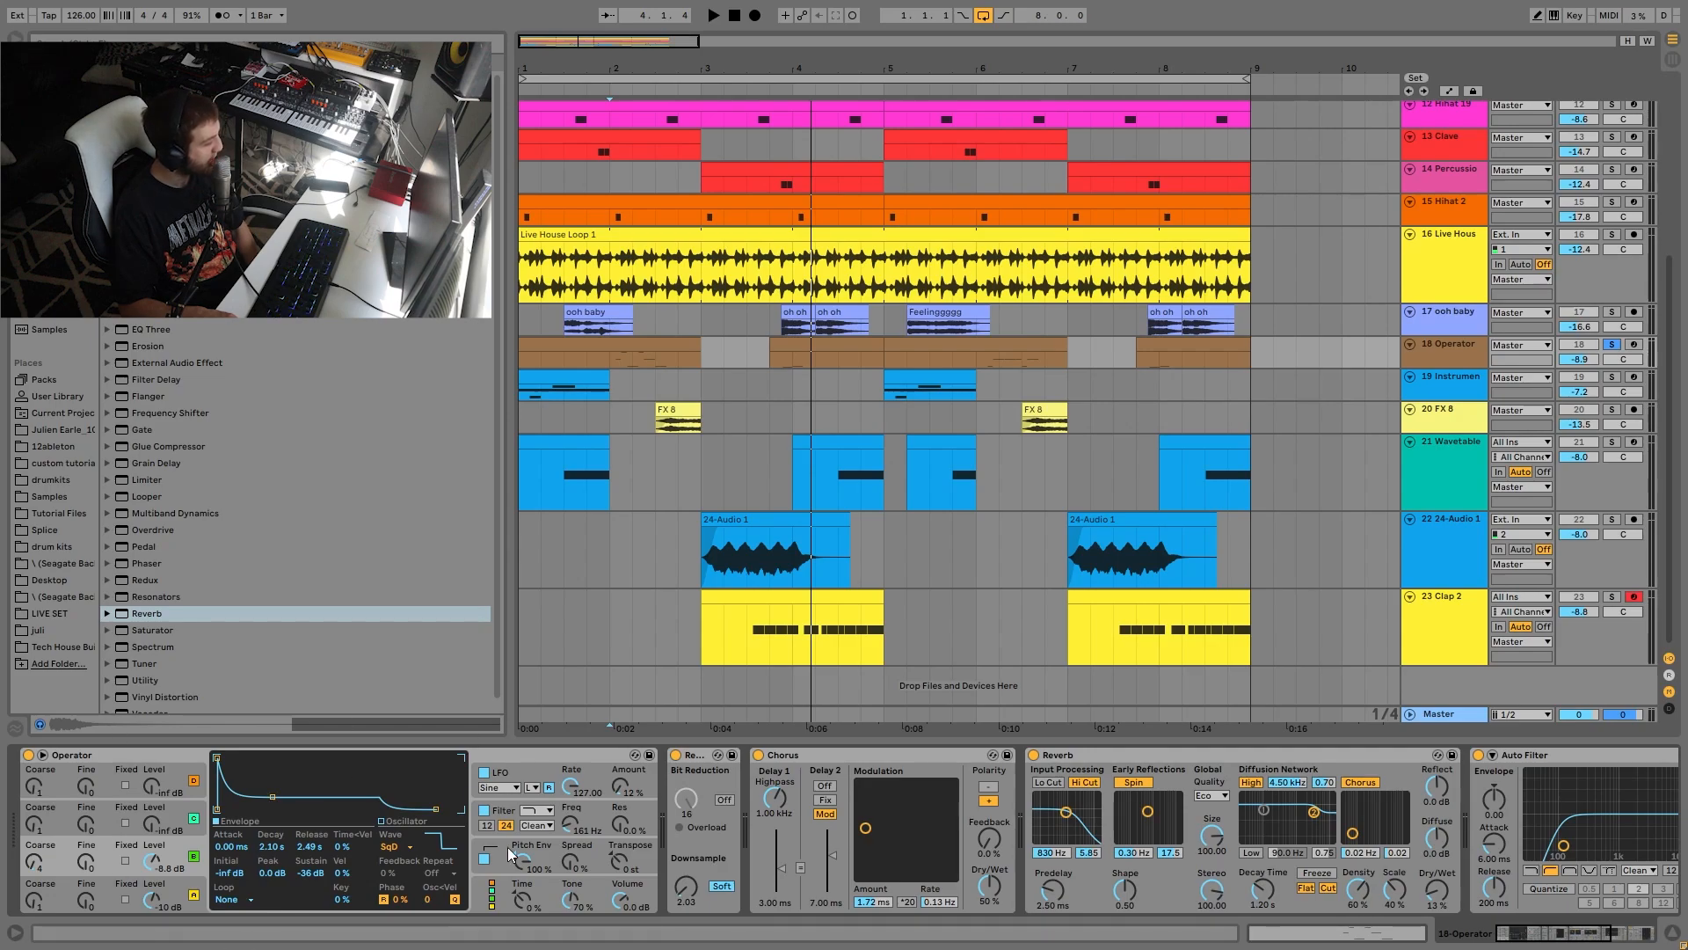
click(499, 813)
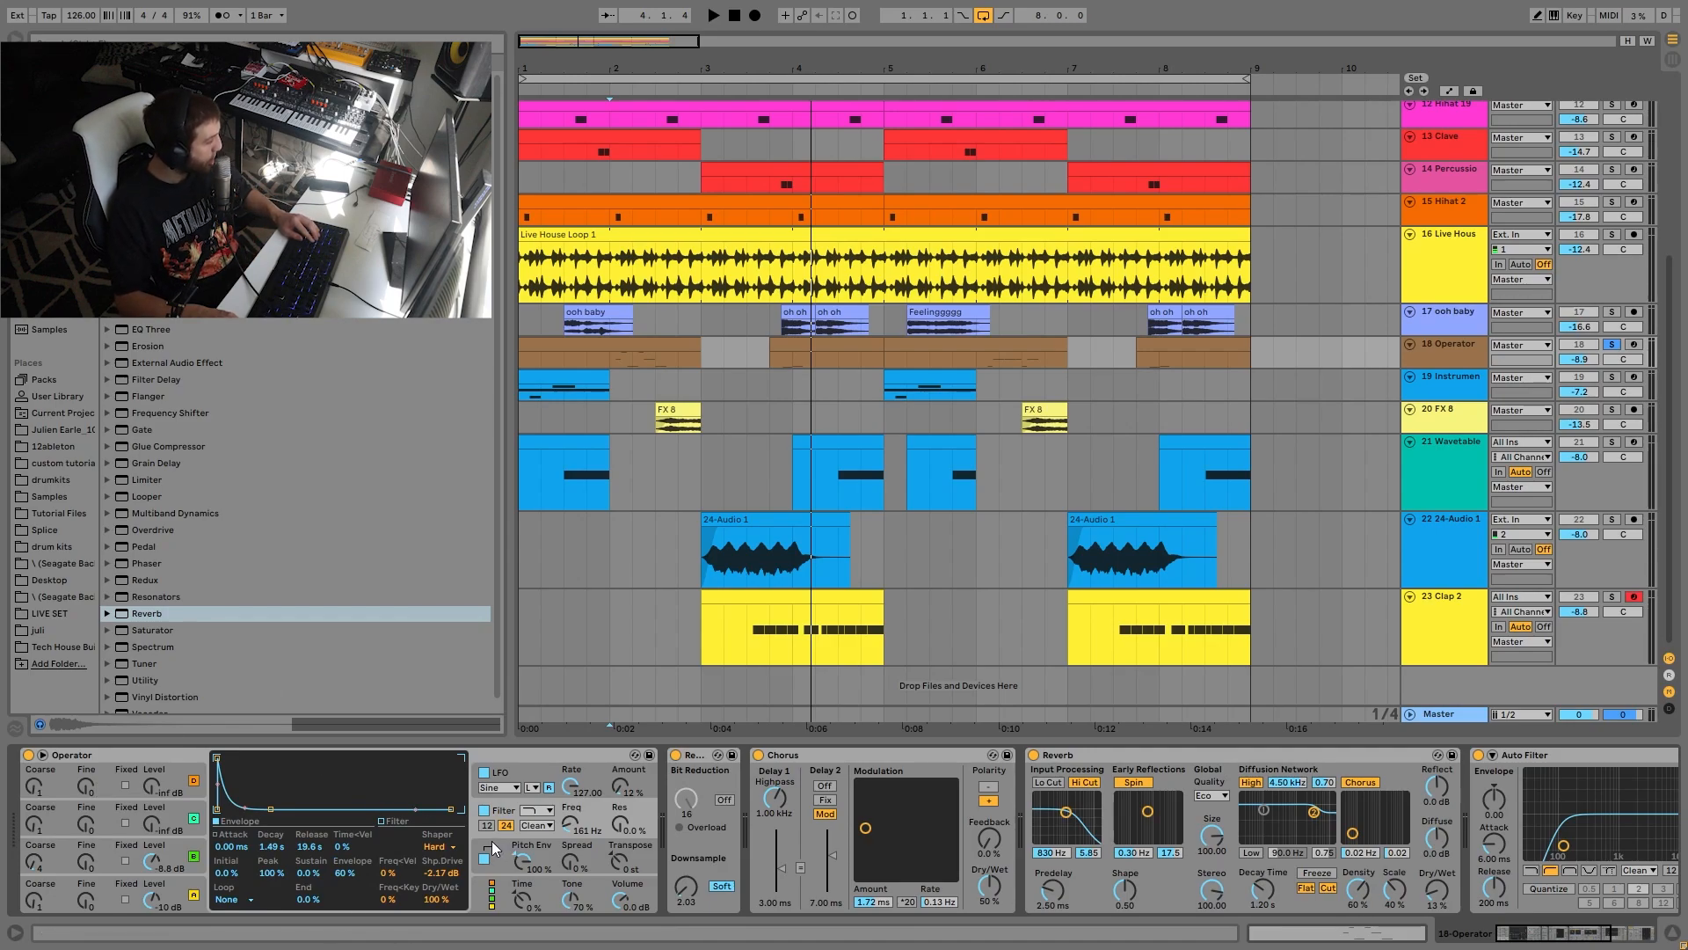
Audition the soloed Operator riff from bar 2, display the LFO settings and compare the sound with the LFO off.
key(space)
key(space)
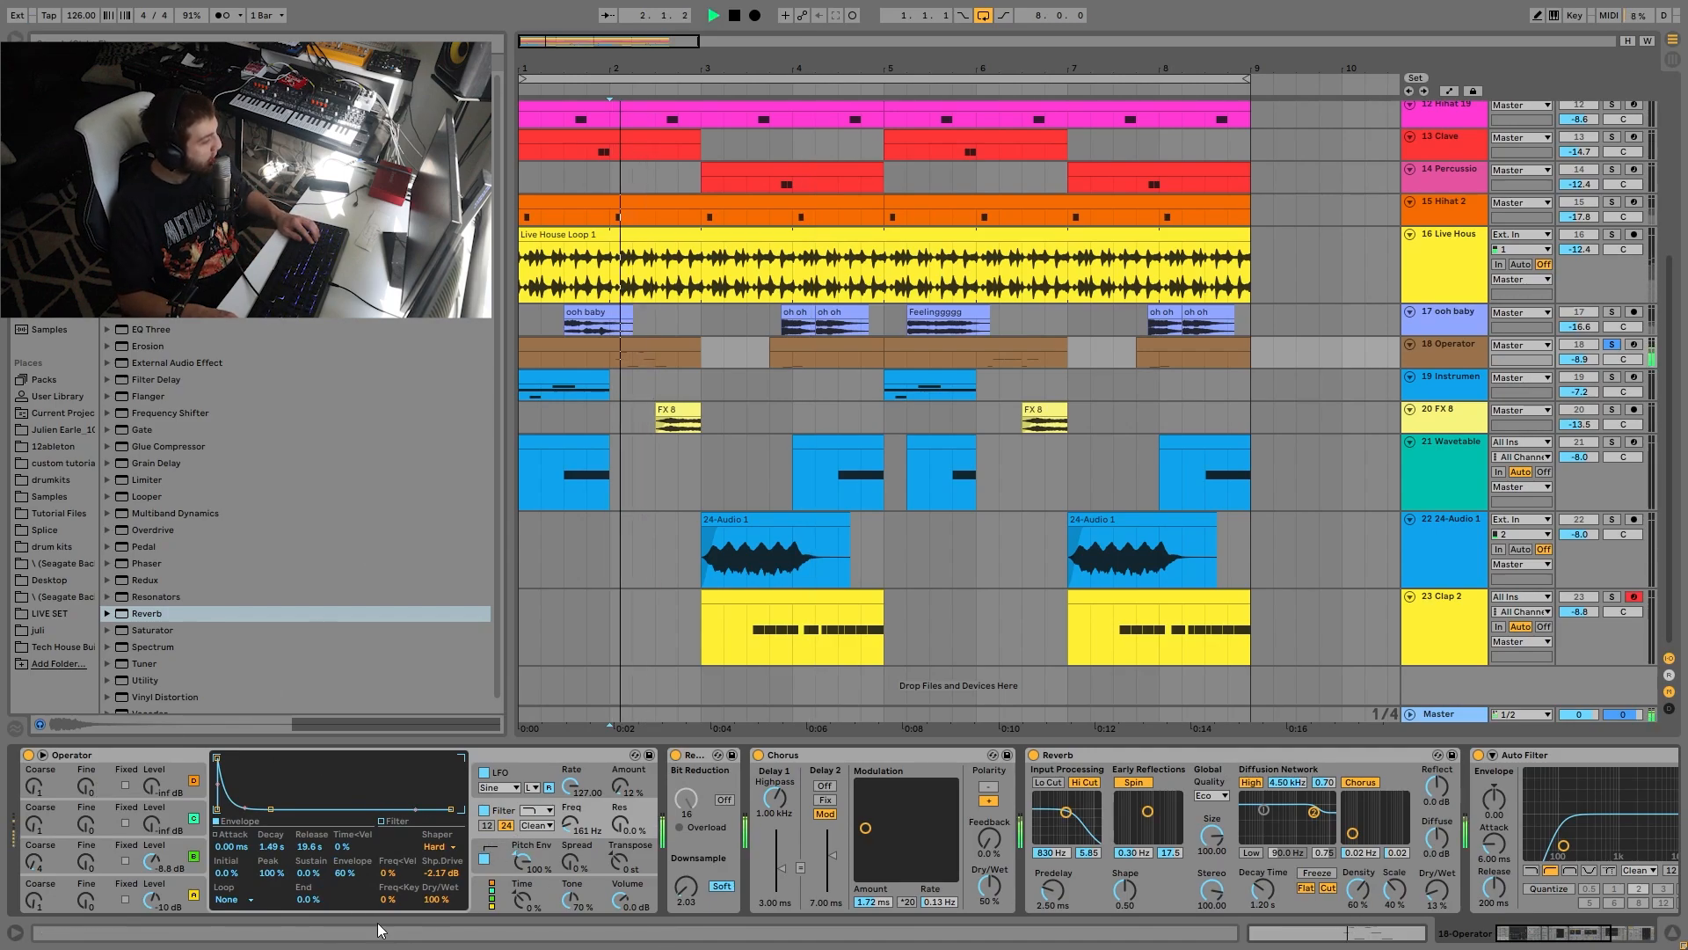
key(space)
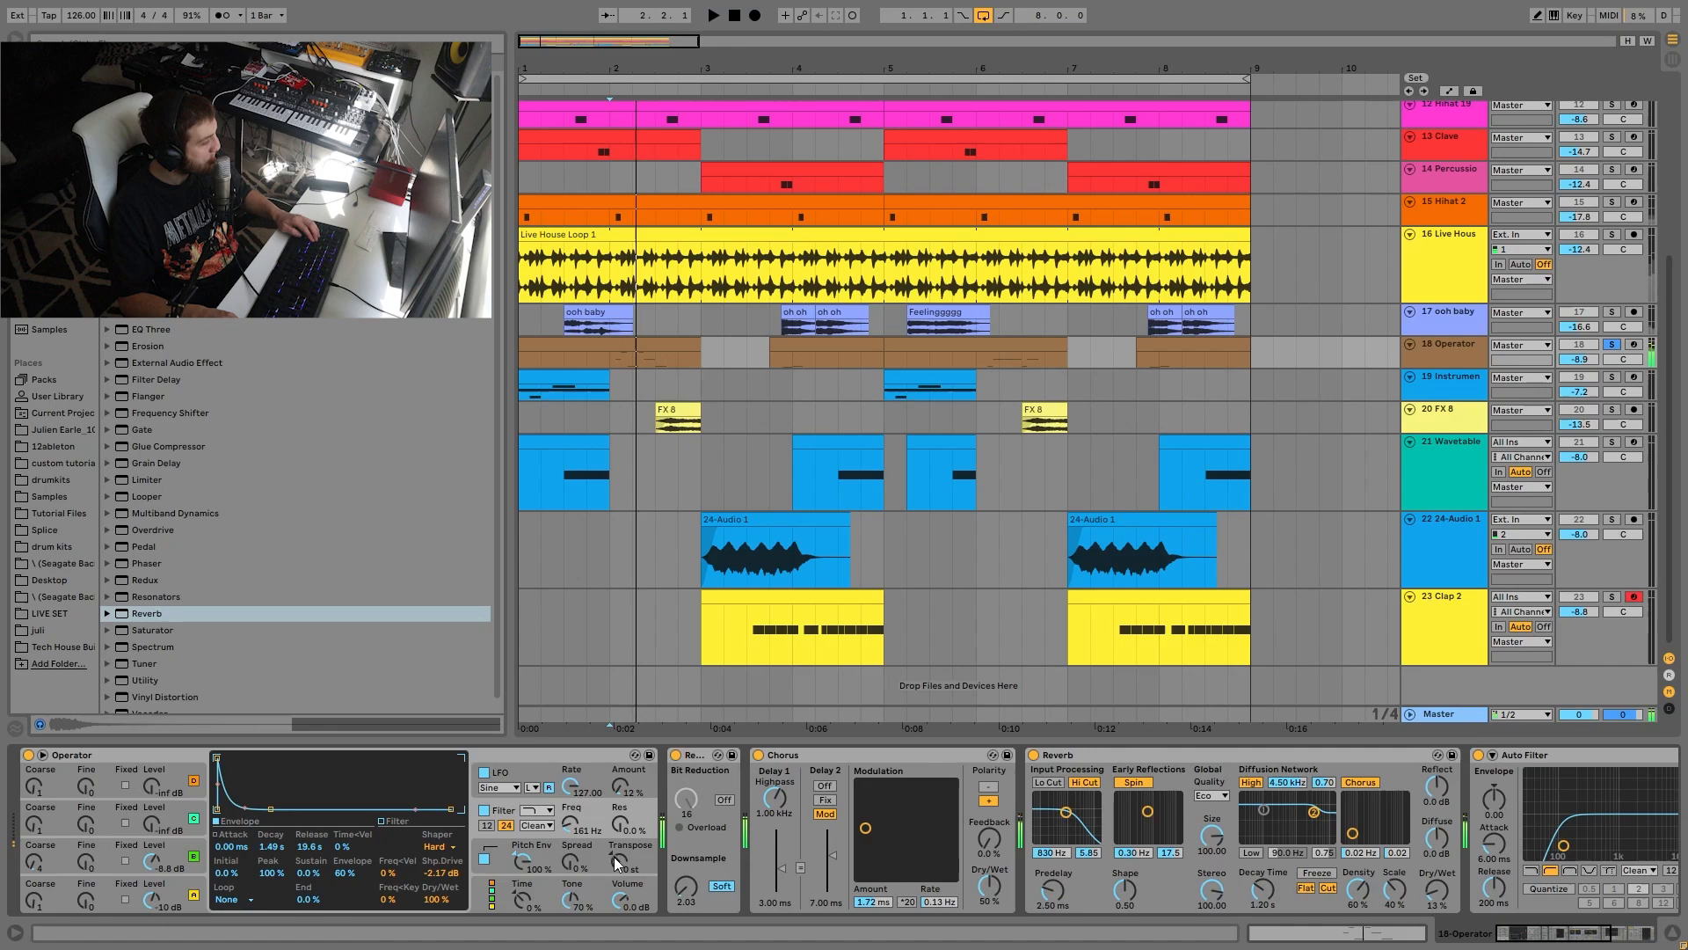
click(558, 773)
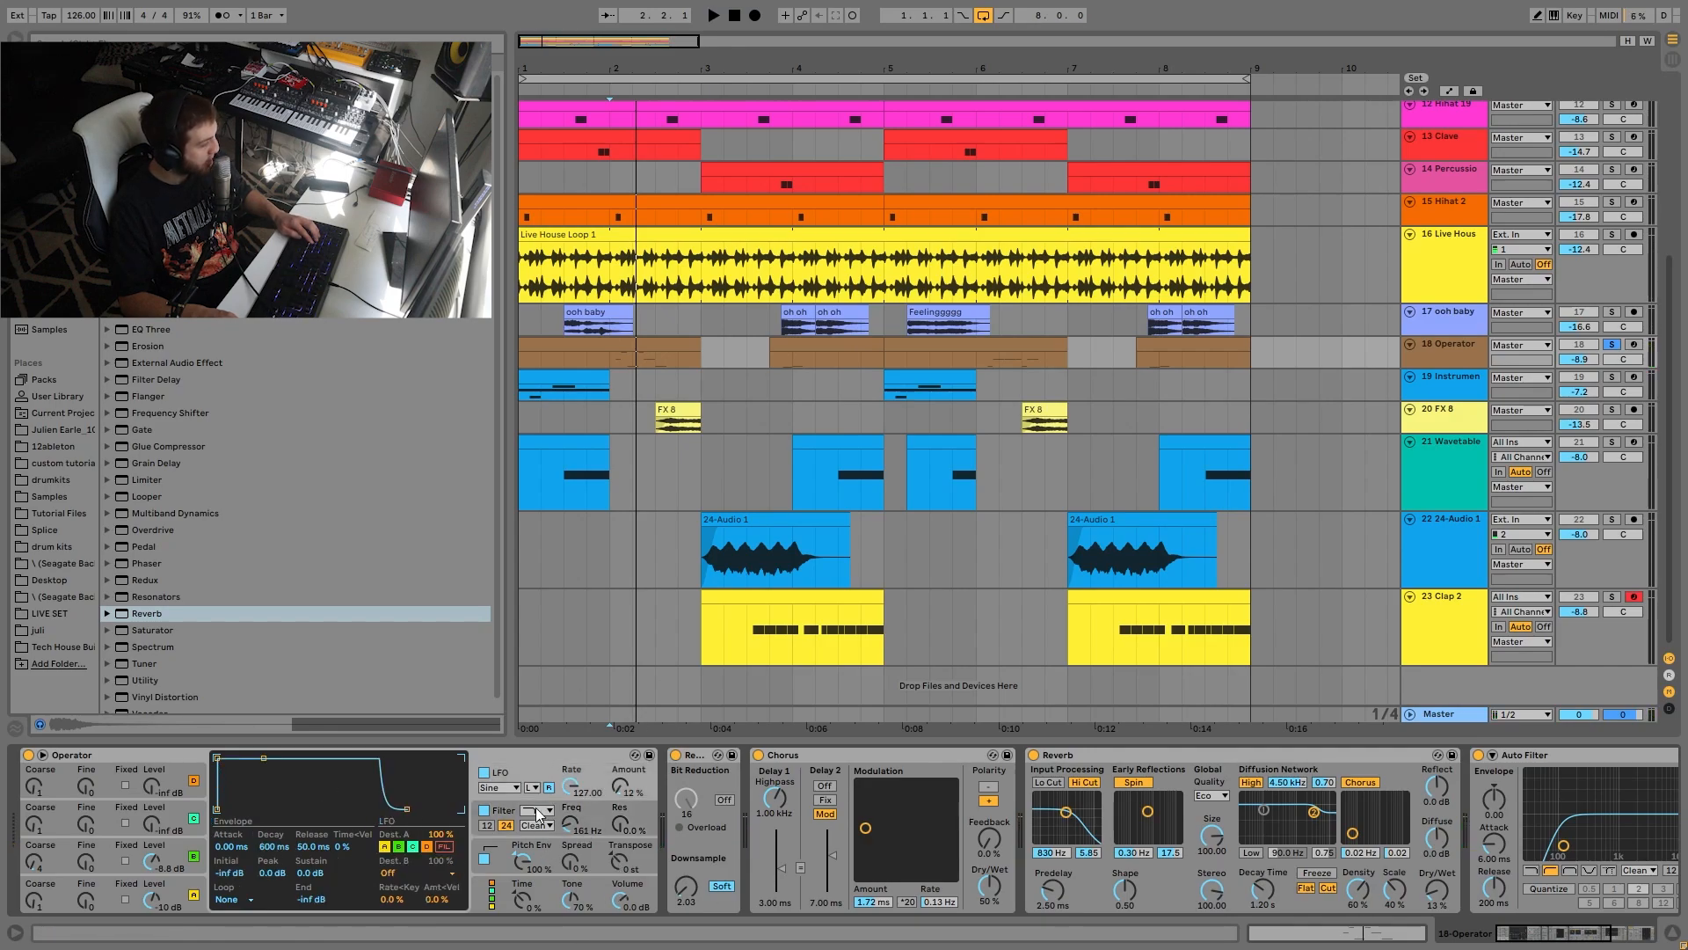
key(space)
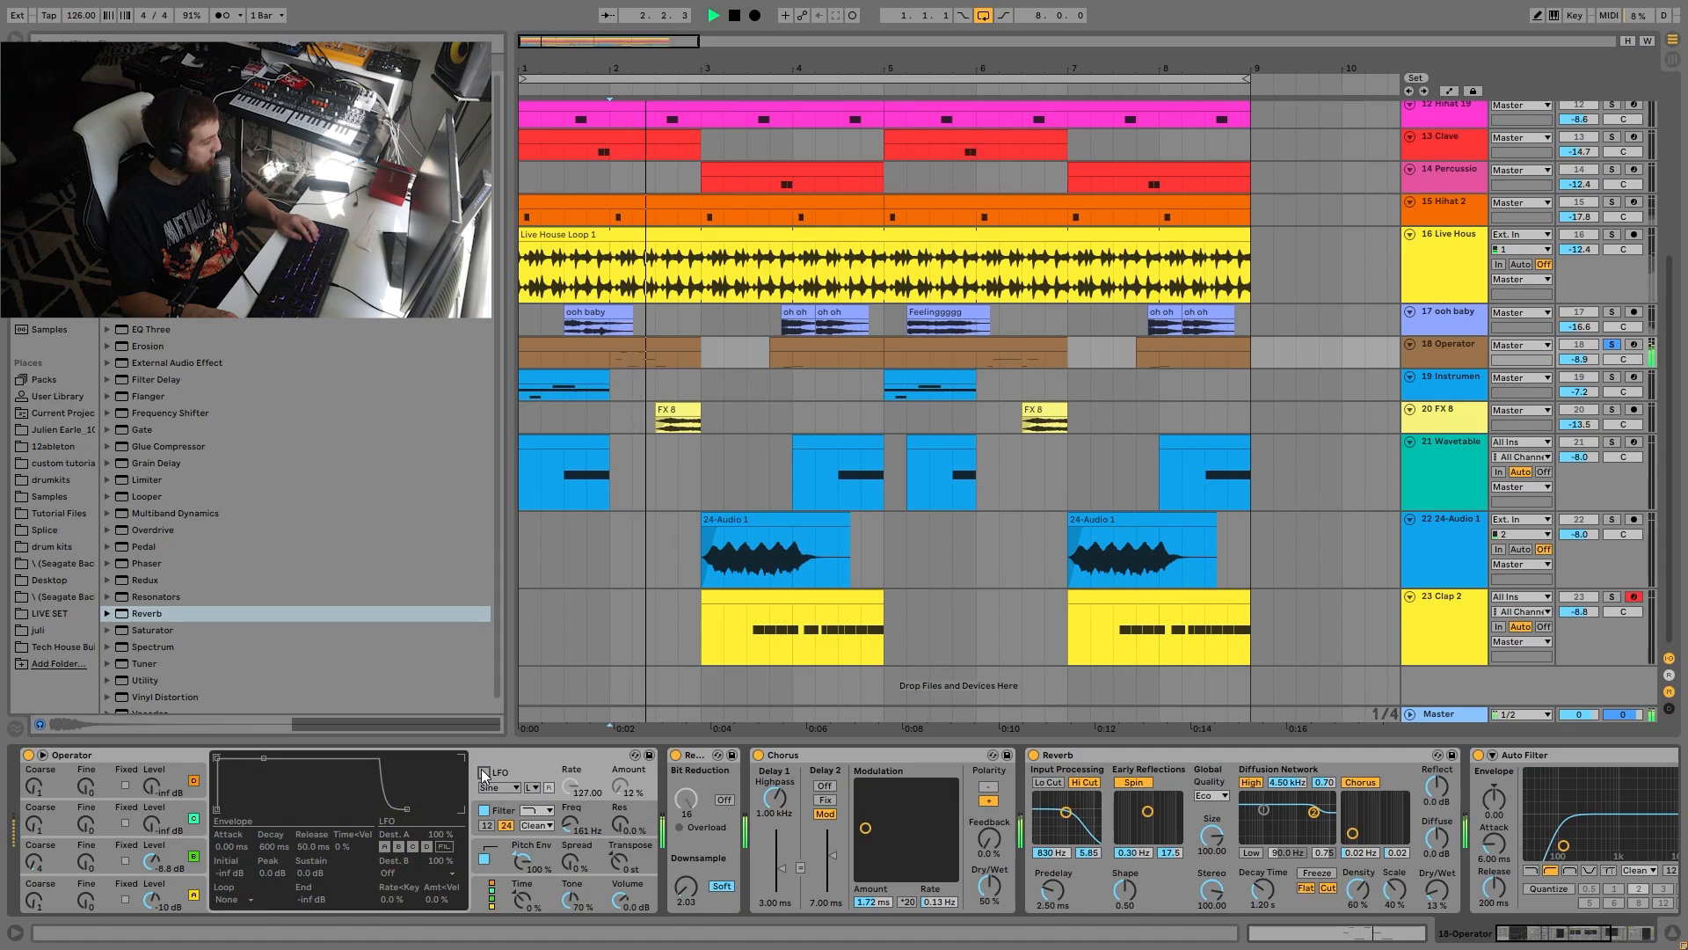
key(space)
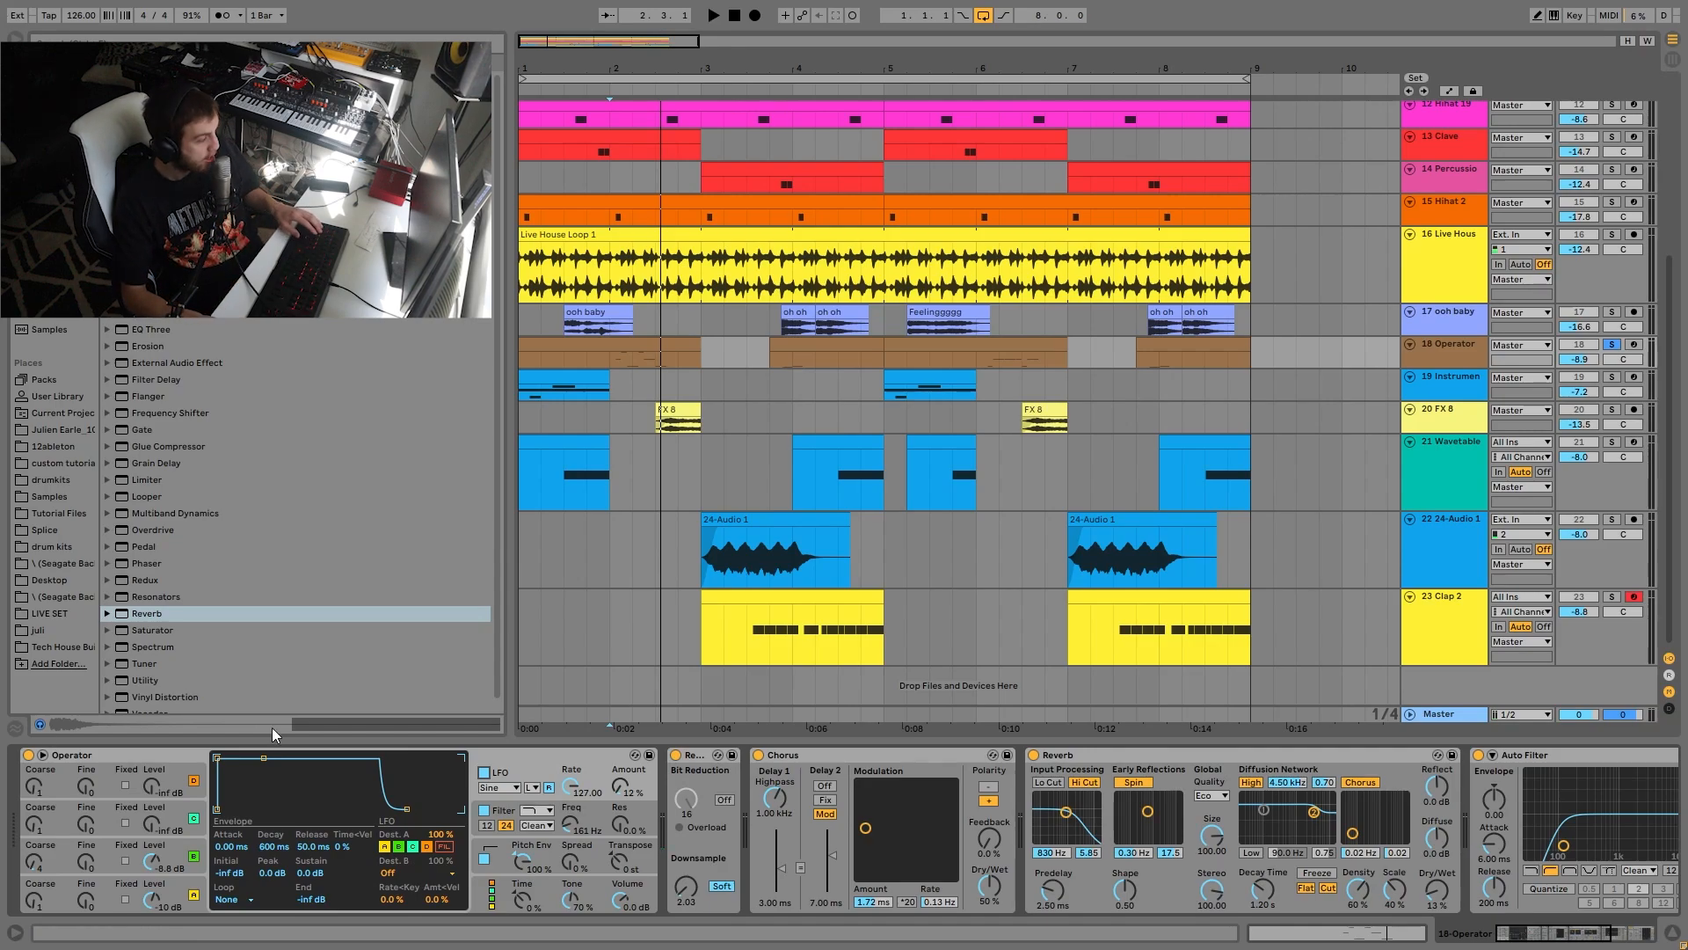
Inspect Operator's pitch envelope settings and the effects chain after it, from bit reduction and Chorus through Reverb, Auto Filter and Compressor.
click(498, 856)
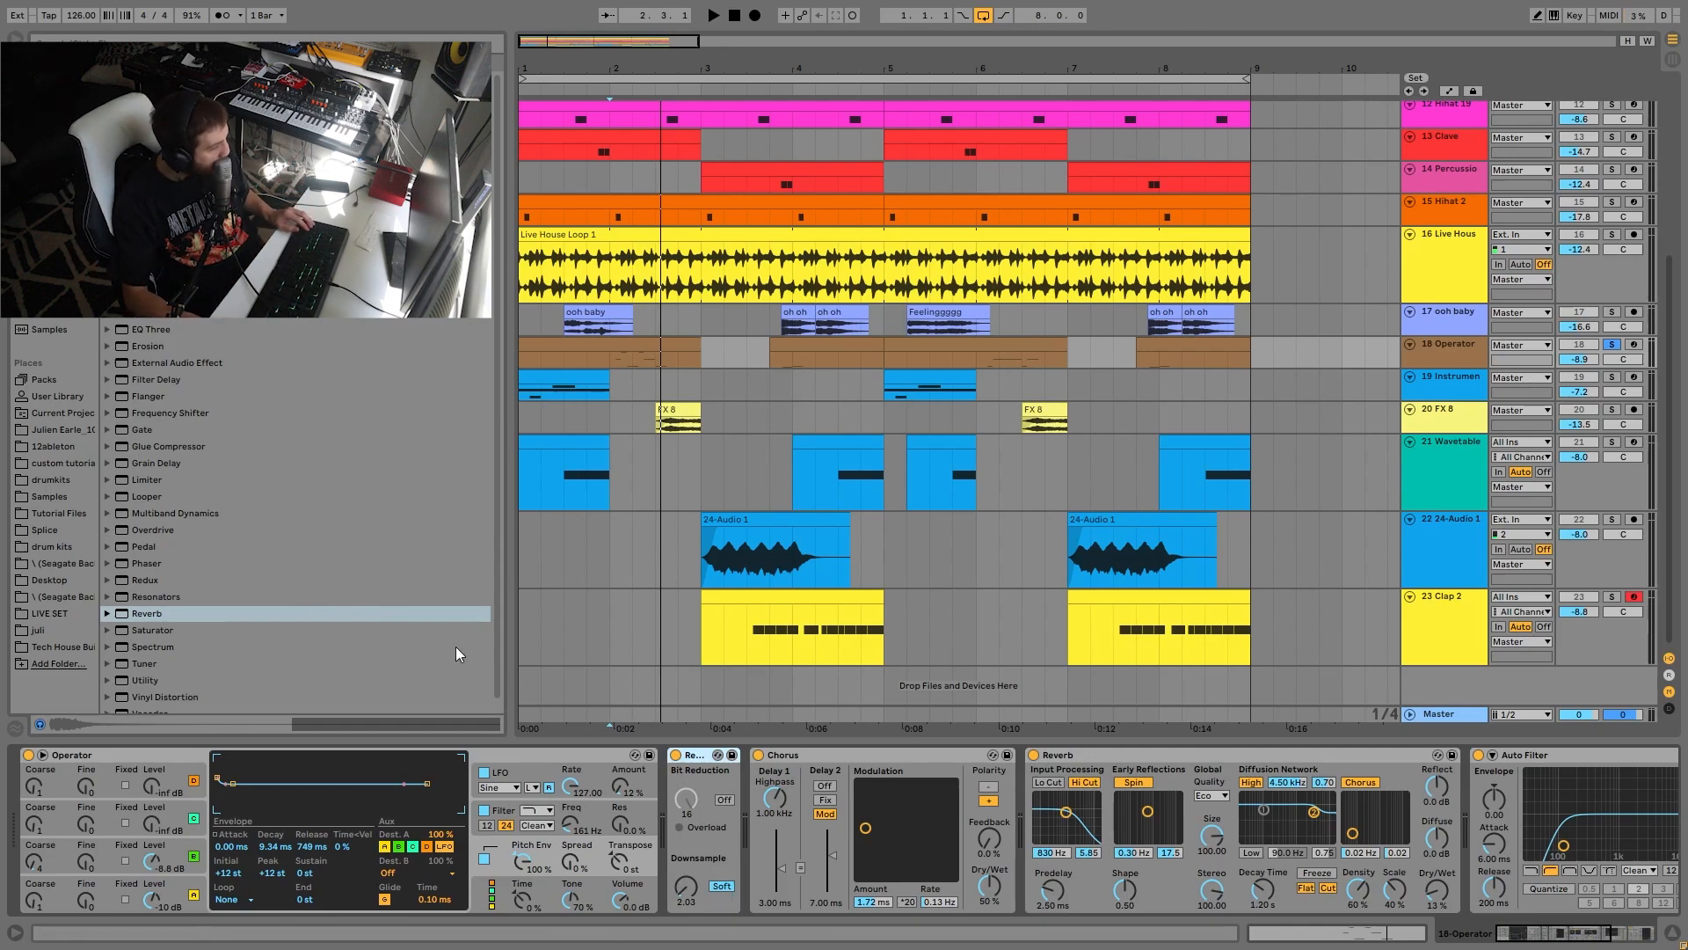
scroll(689, 835, right, 10)
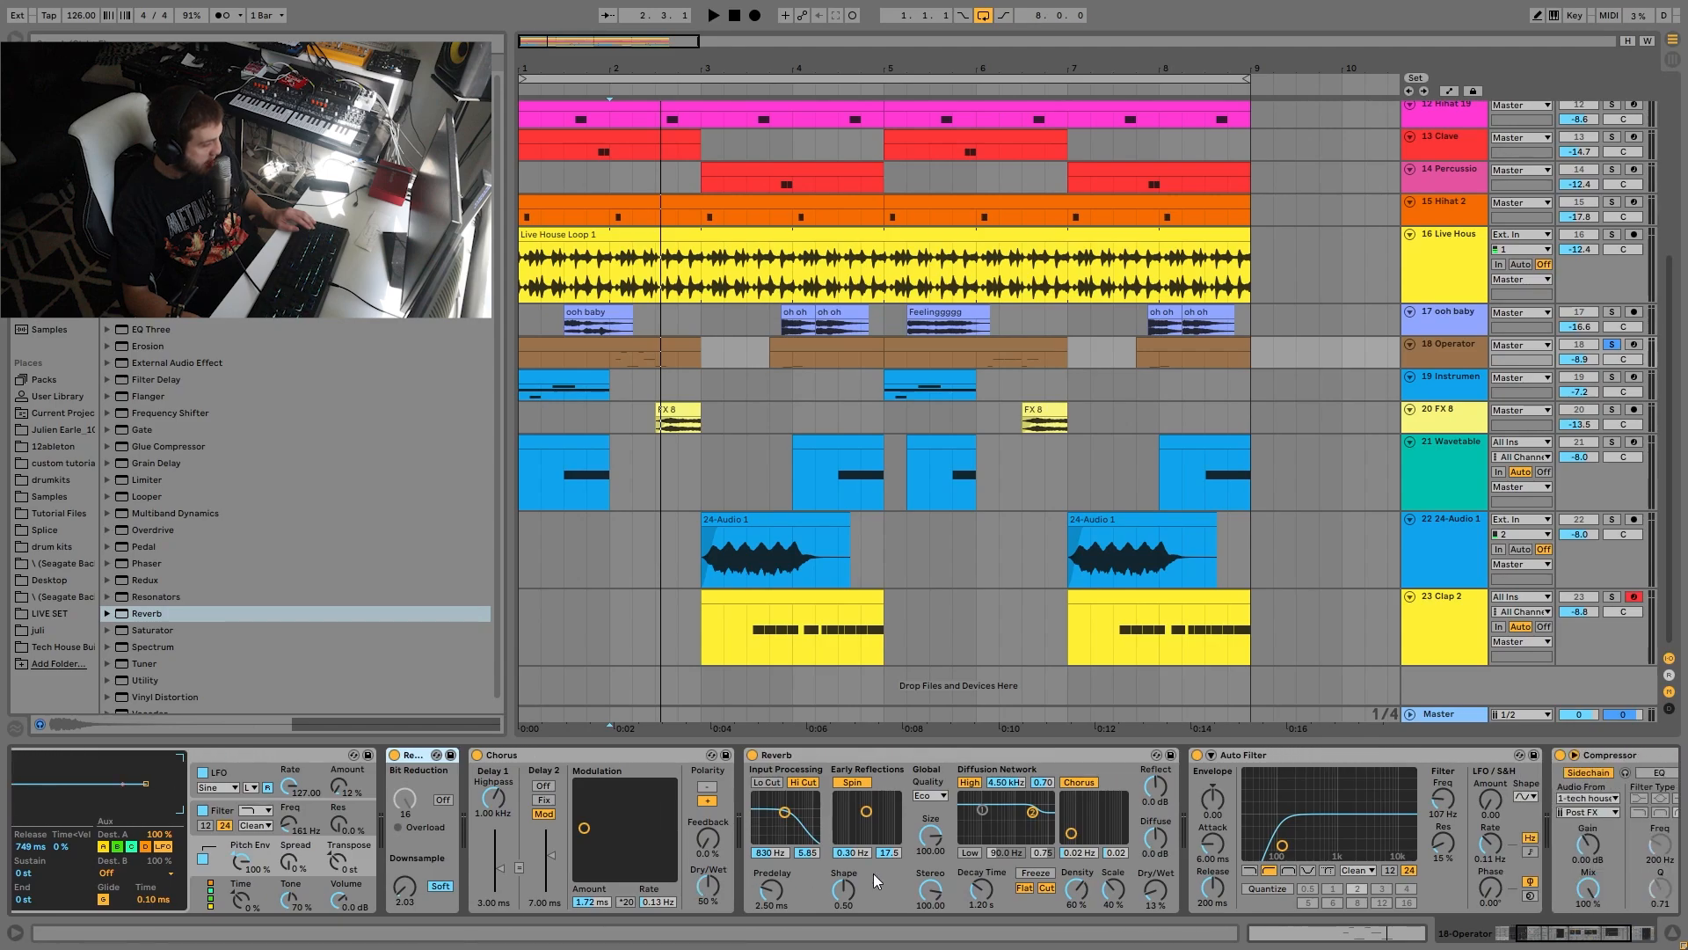
Solo the 19 Instrument Rack track, audition its first clip from bar 1, and view the clip's notes before returning to its devices.
scroll(890, 841, right, 5)
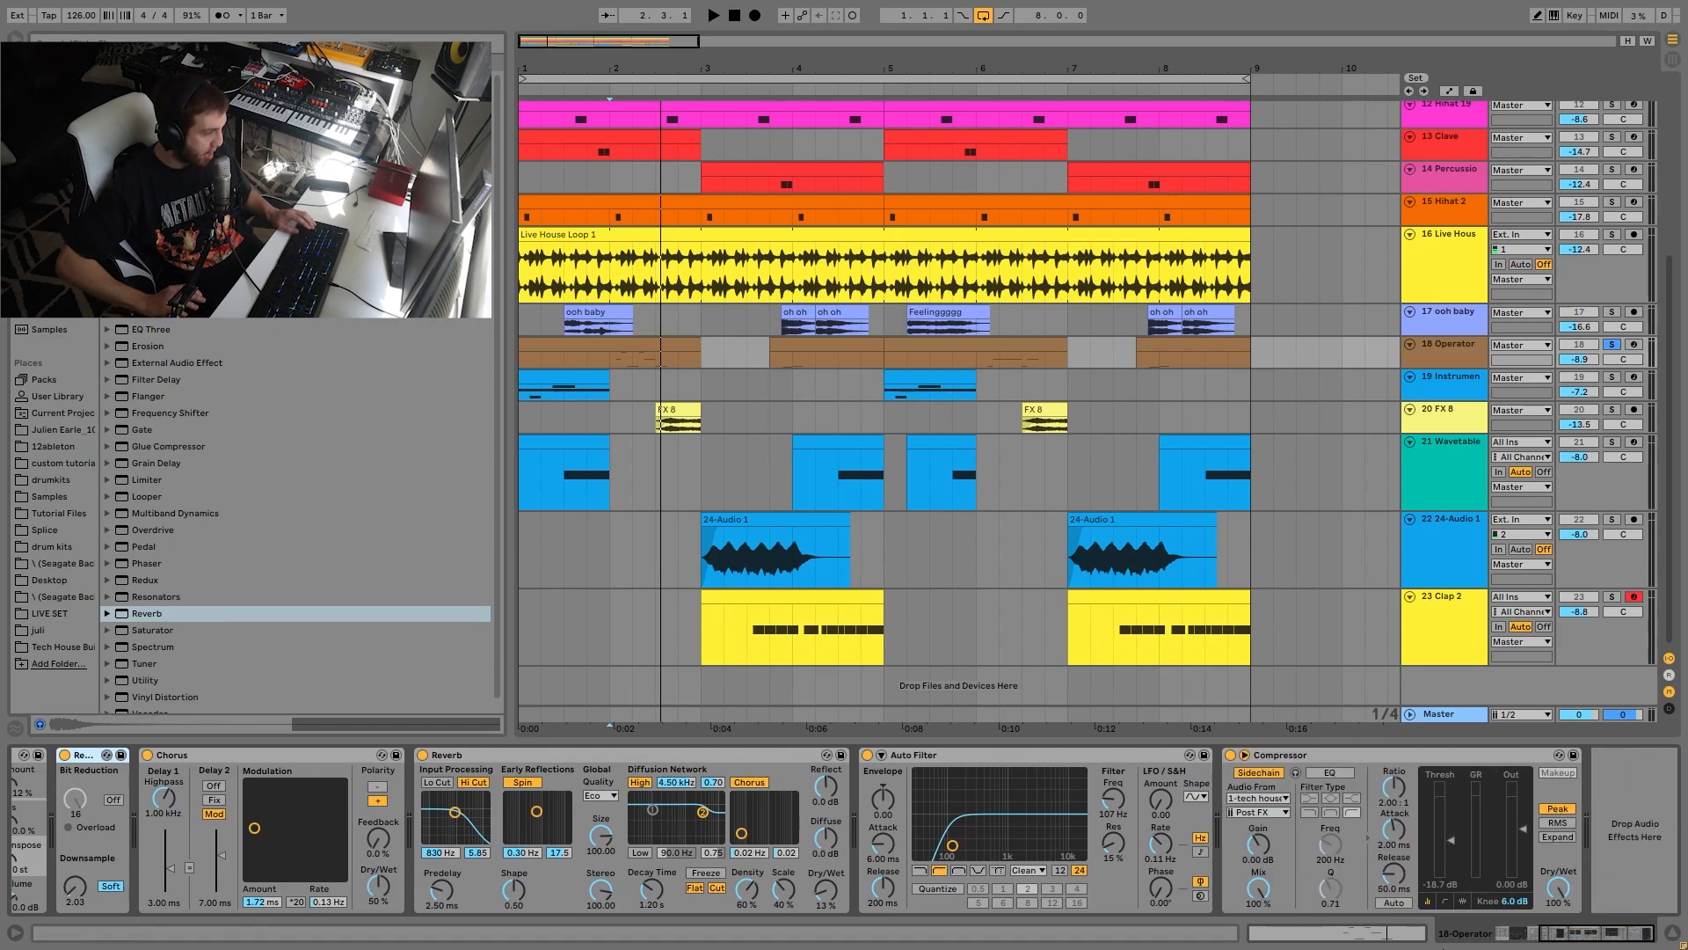
click(1613, 377)
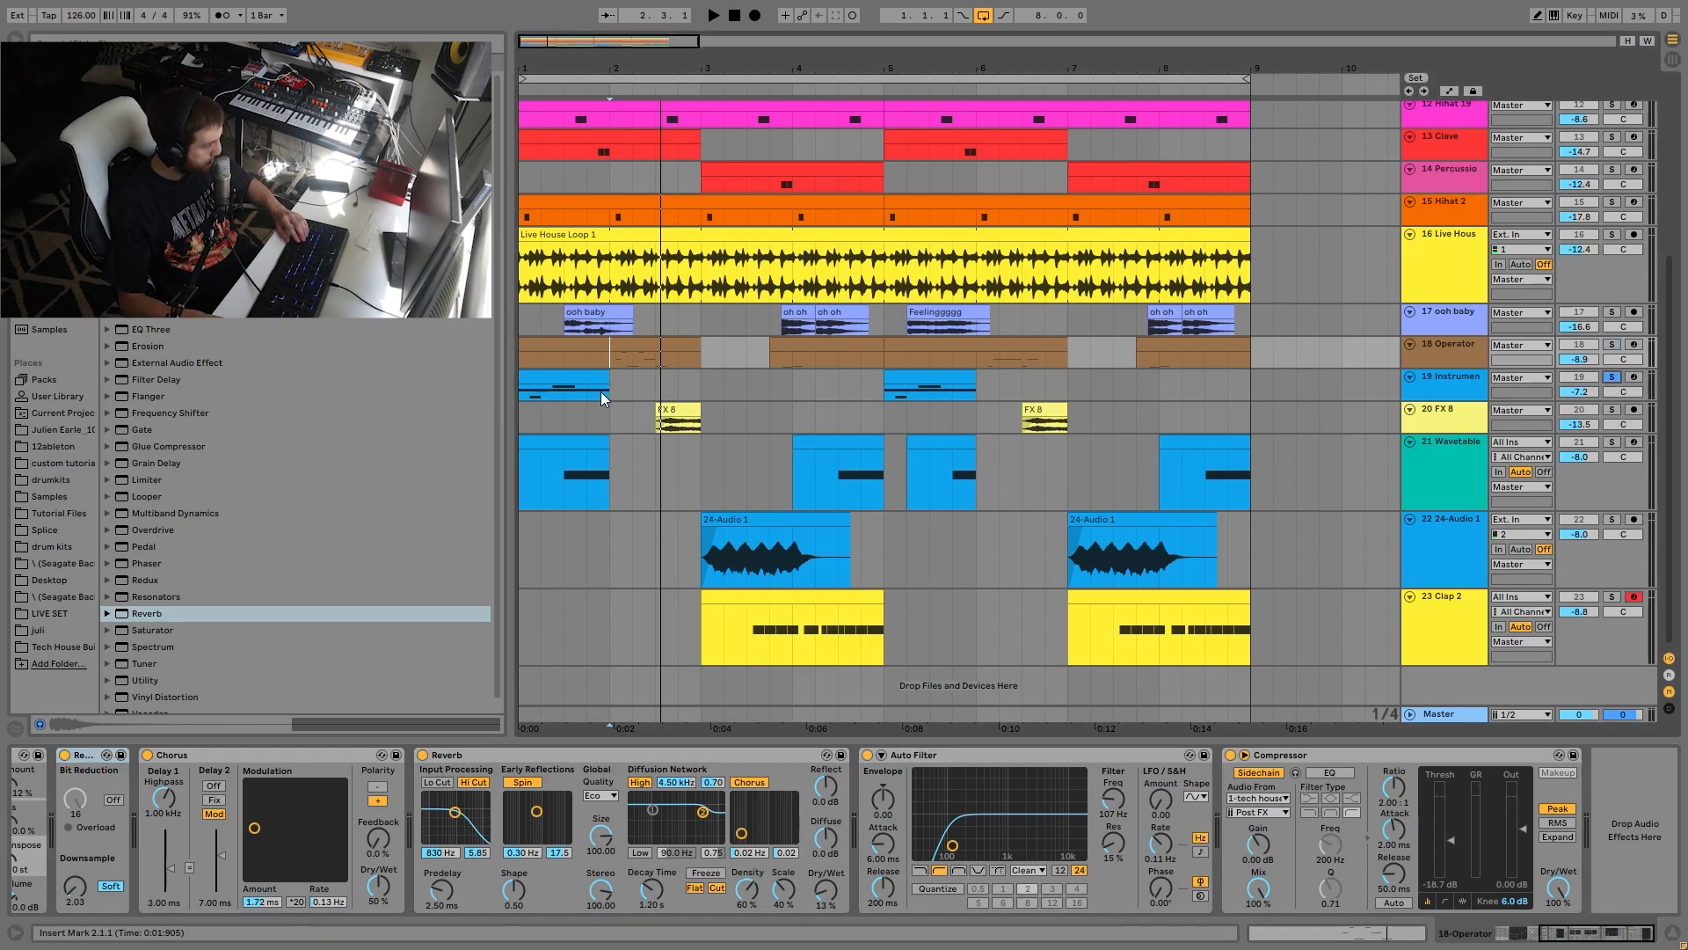
click(554, 379)
key(space)
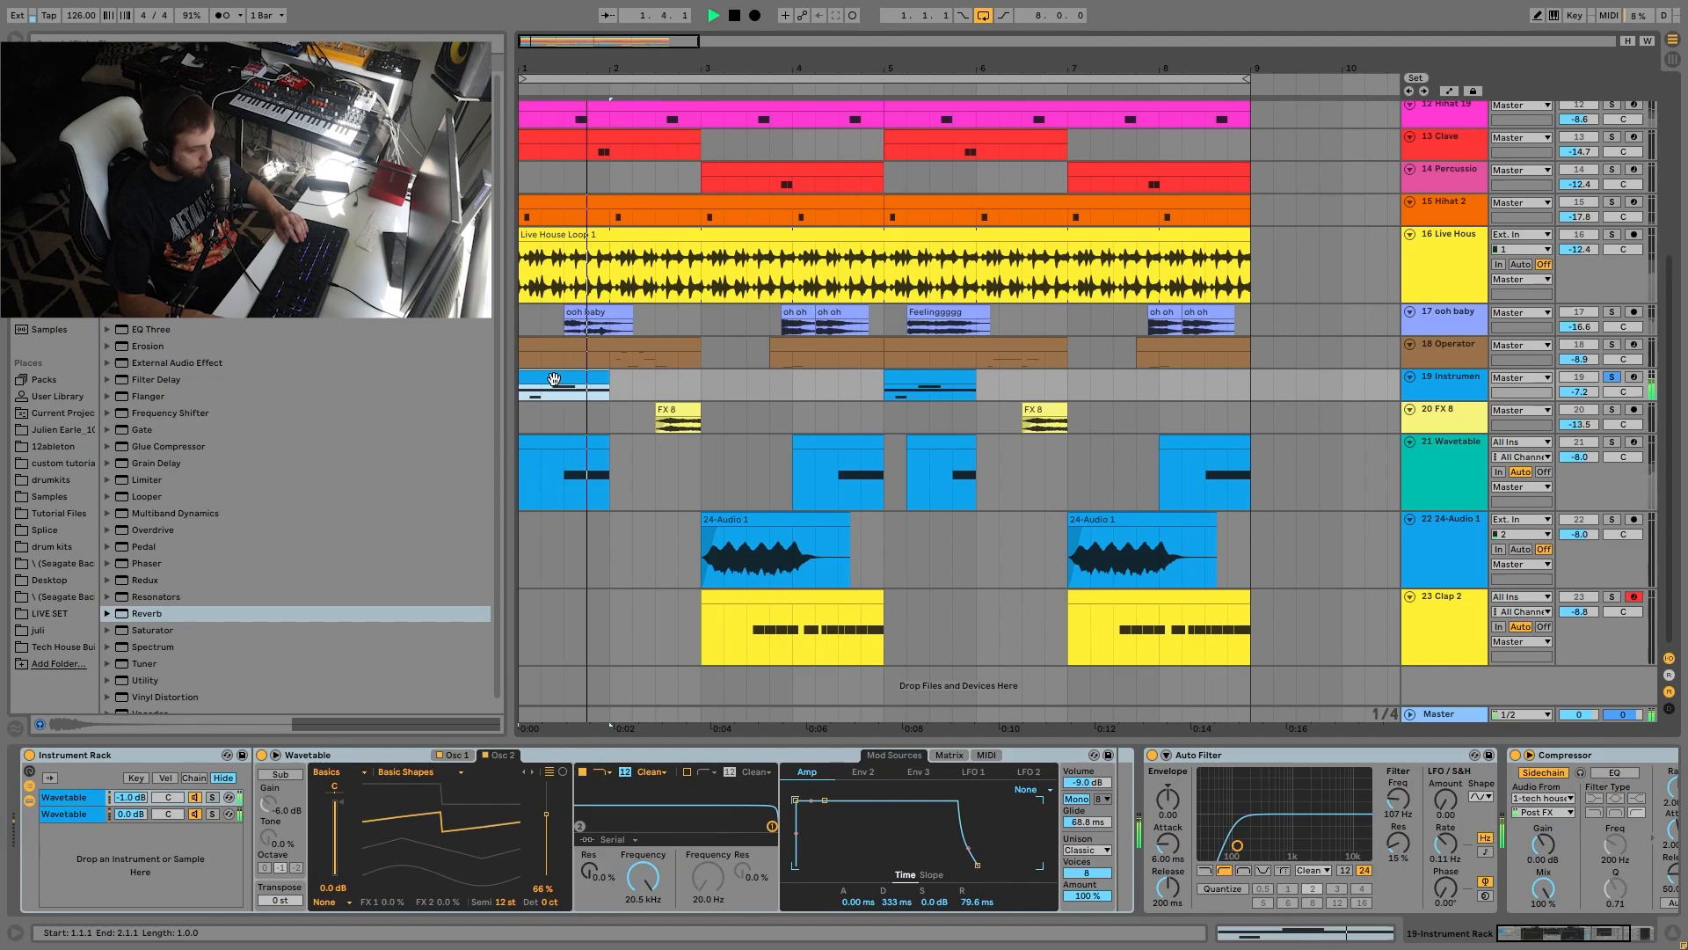
key(space)
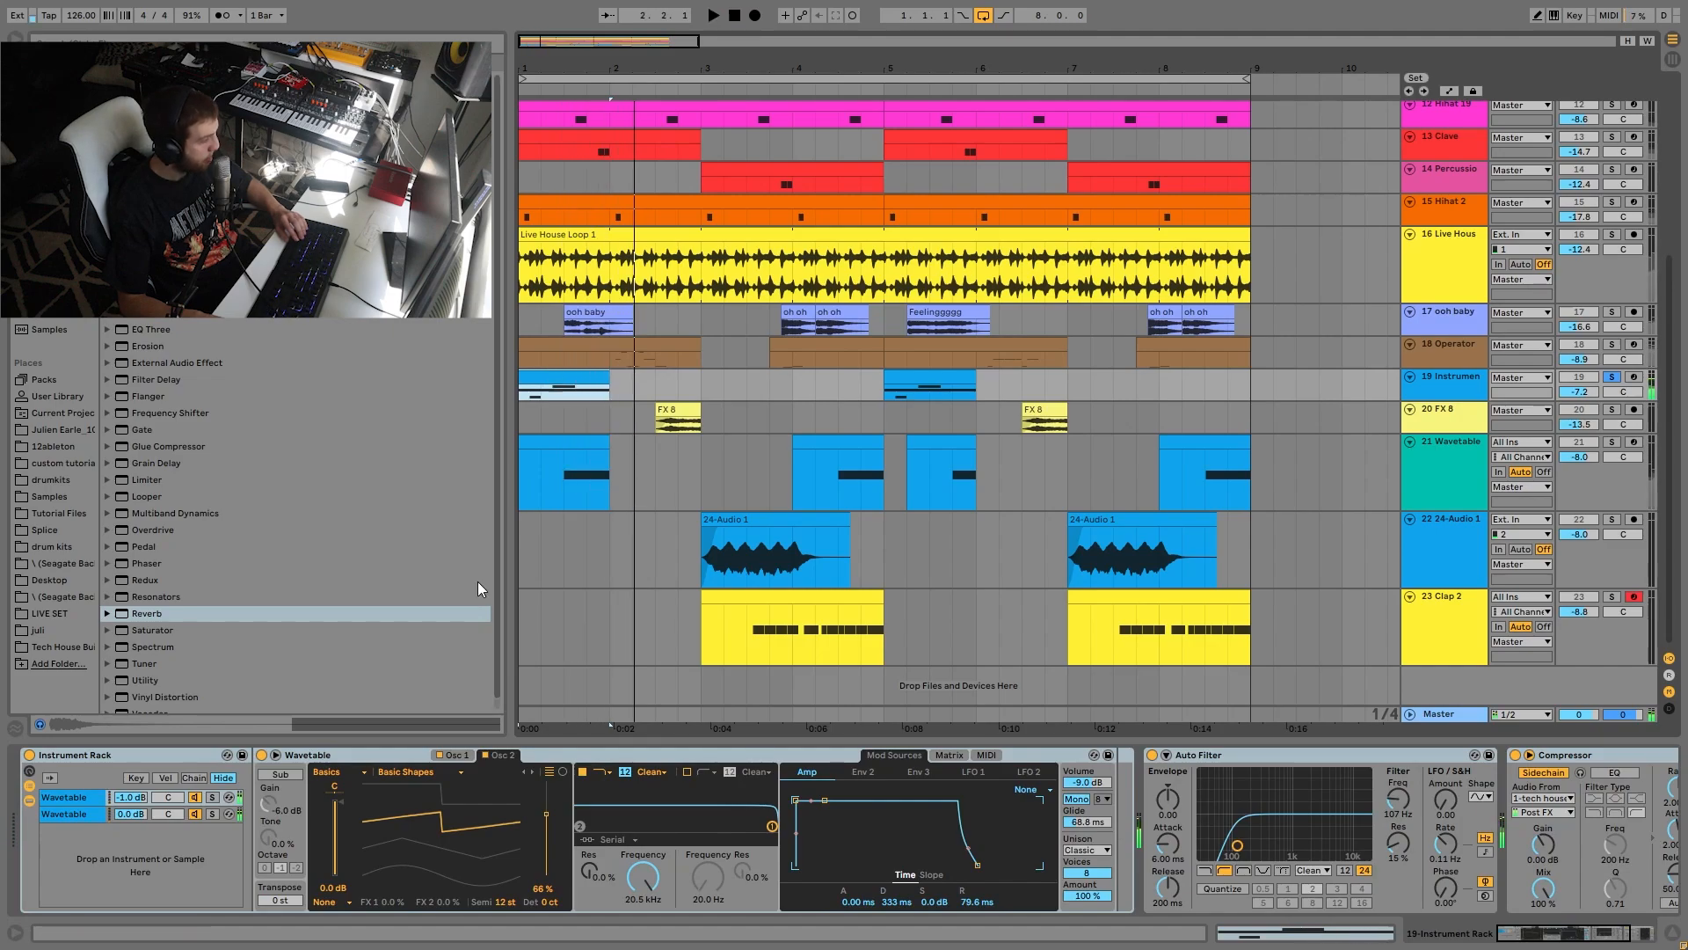
double_click(540, 379)
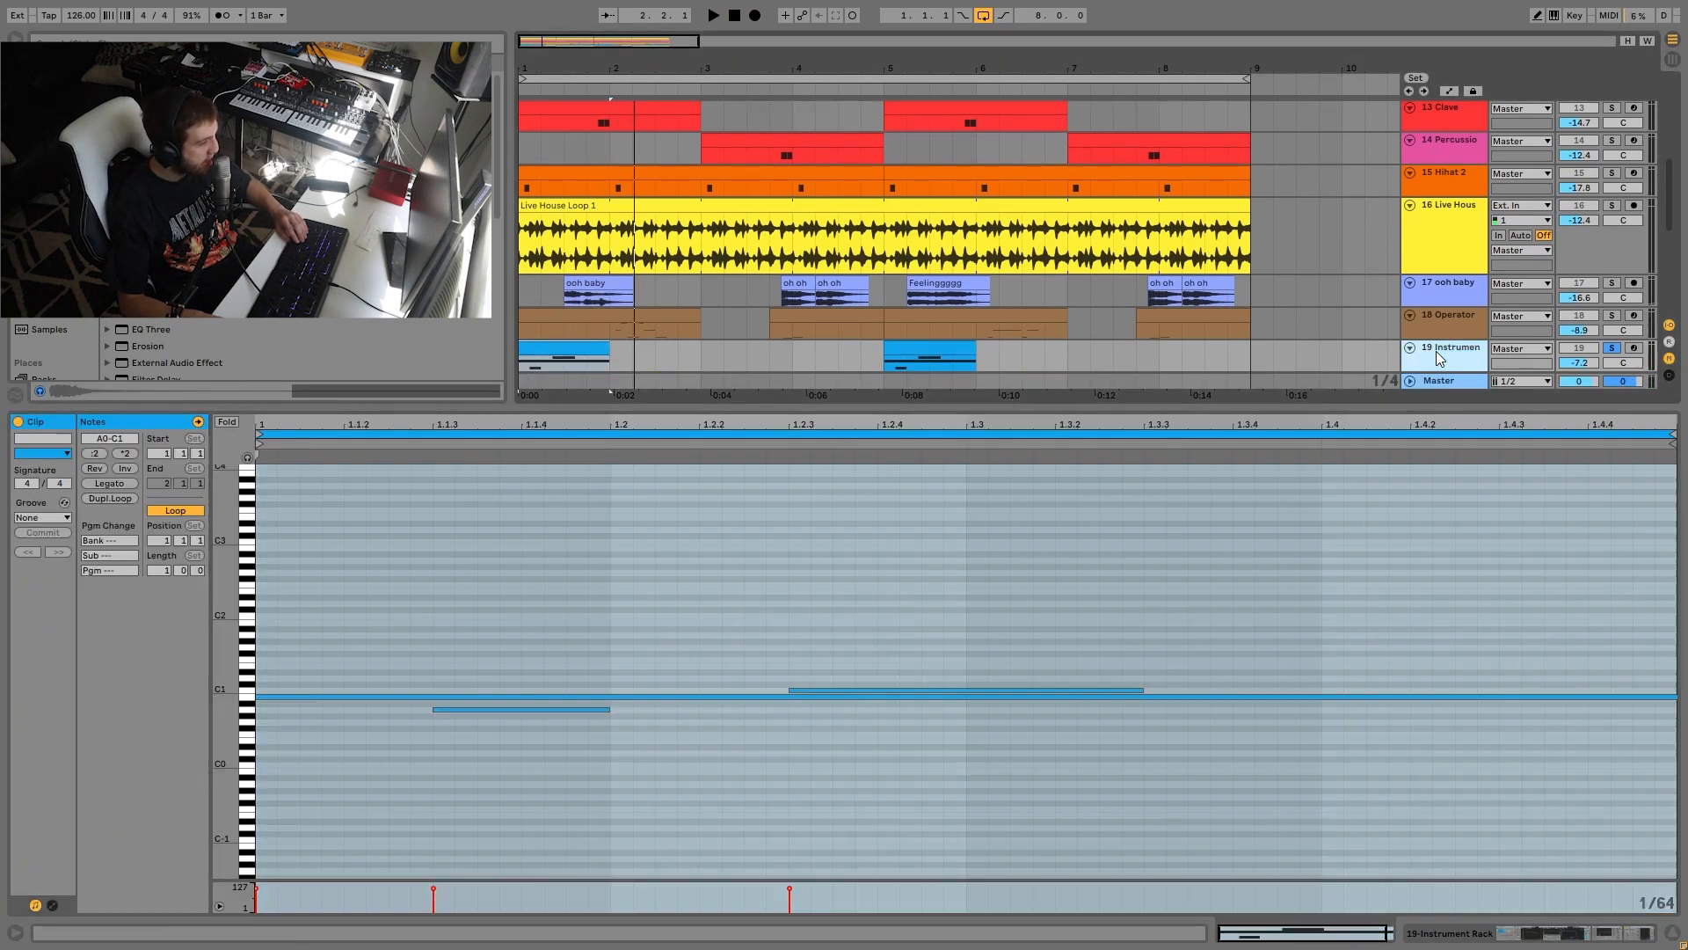
double_click(1436, 352)
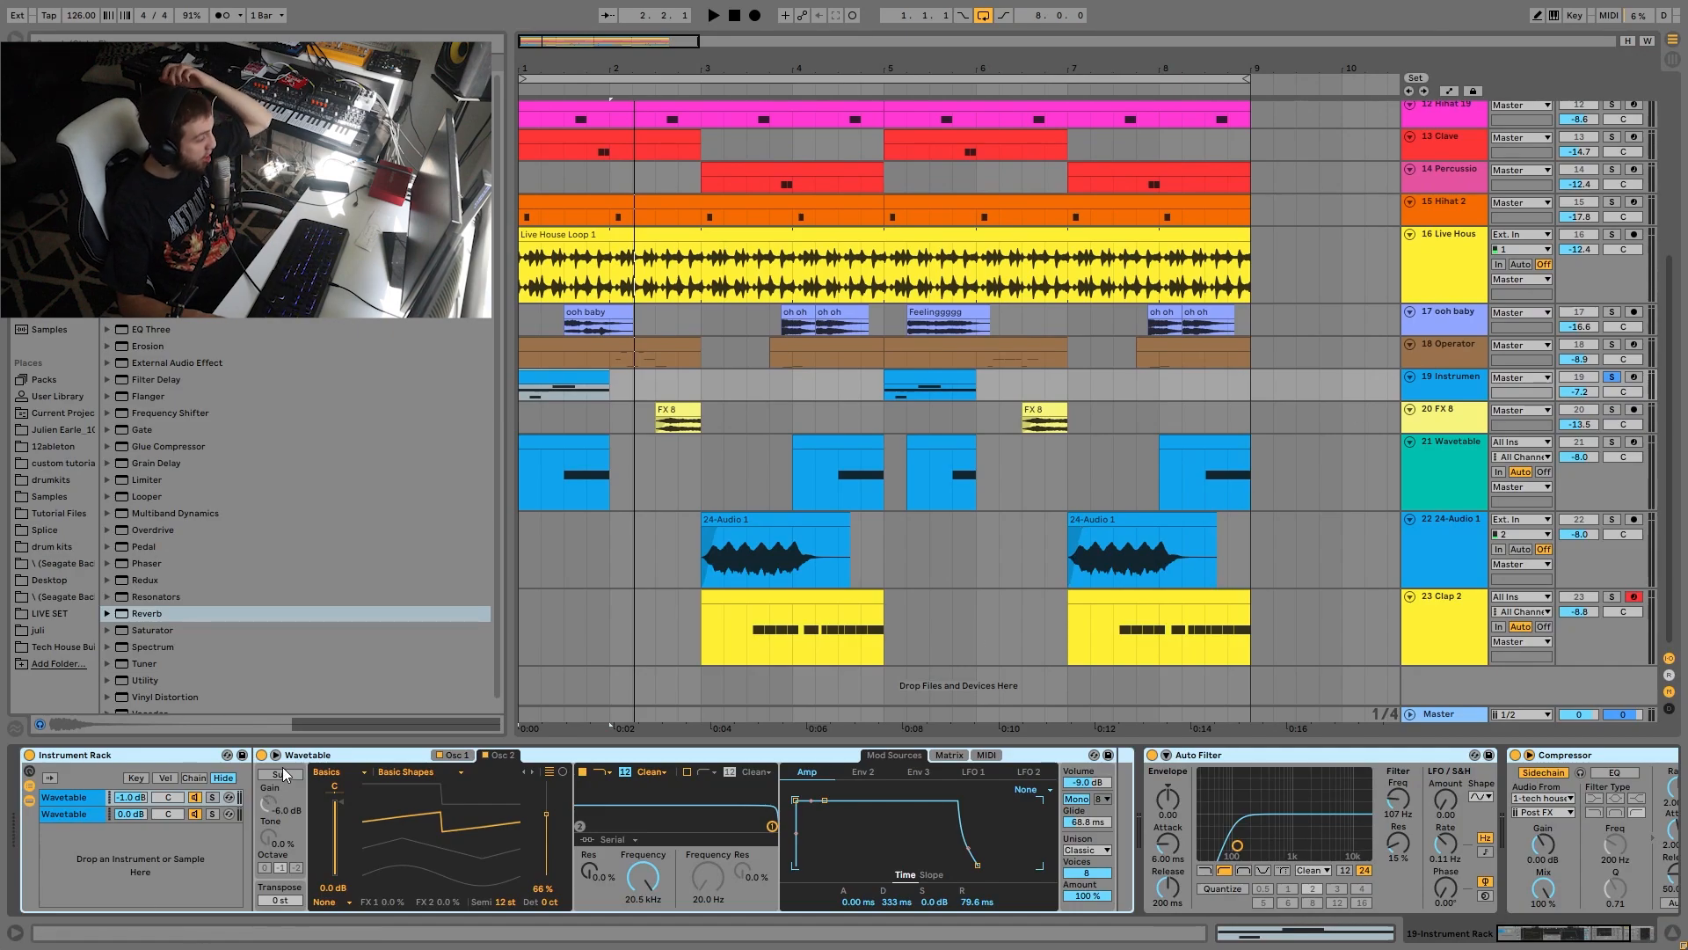
Solo the first Wavetable chain in the Instrument Rack and audition it while inspecting its Osc 1 and Osc 2 settings.
click(212, 798)
key(space)
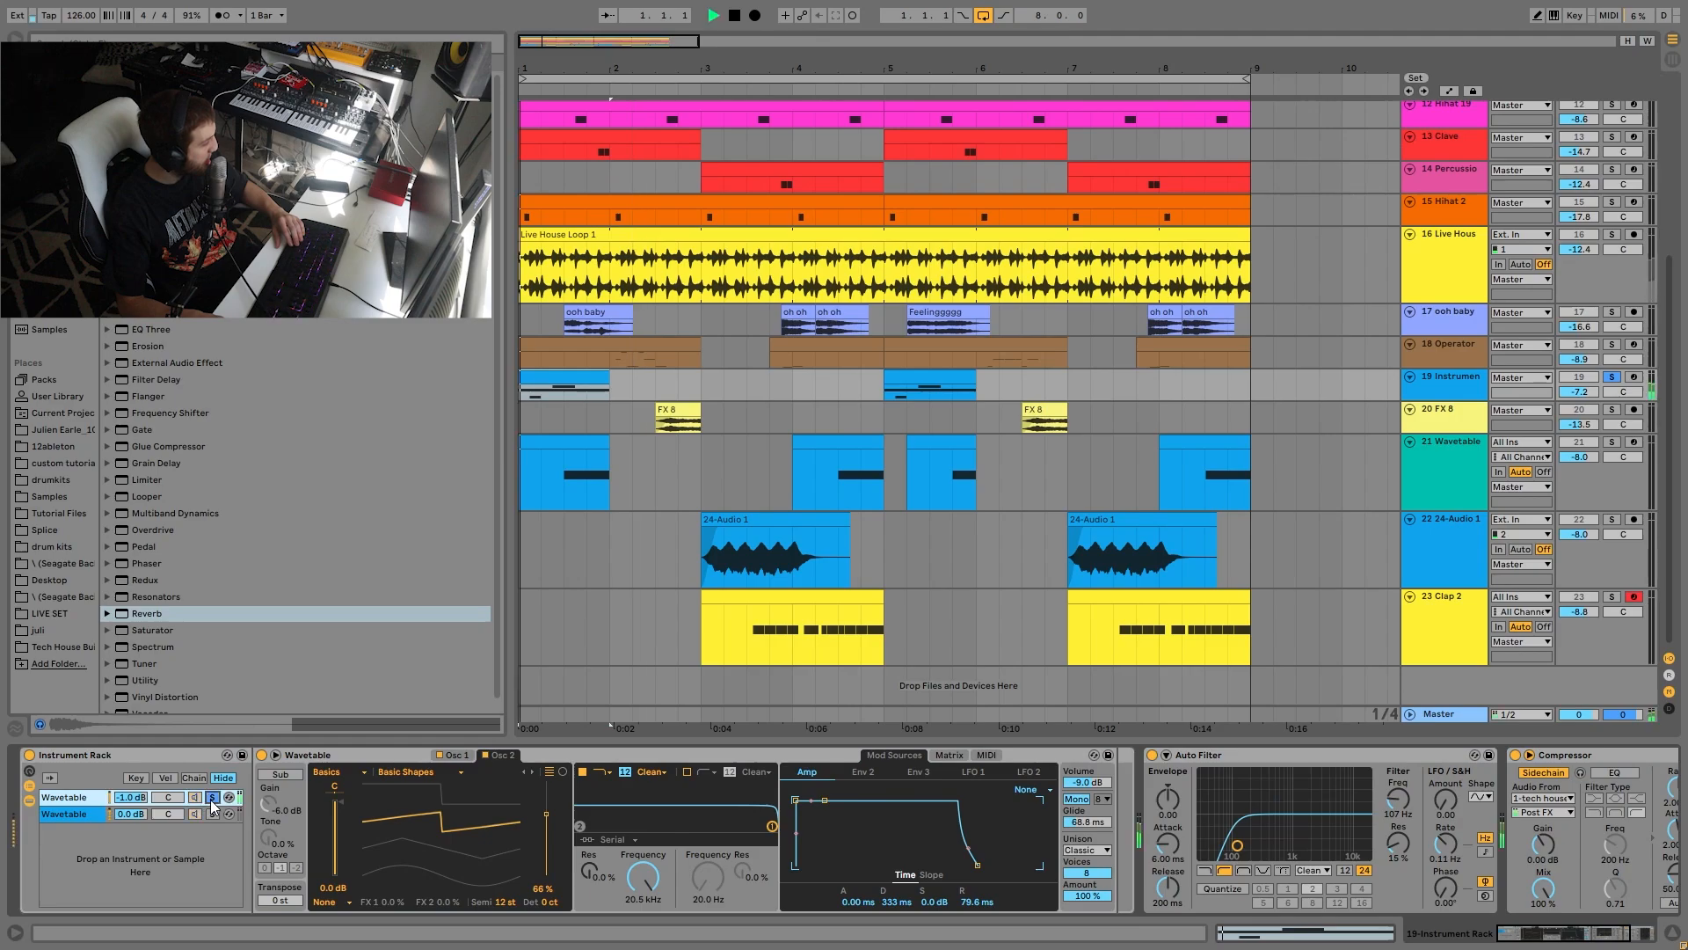
click(456, 755)
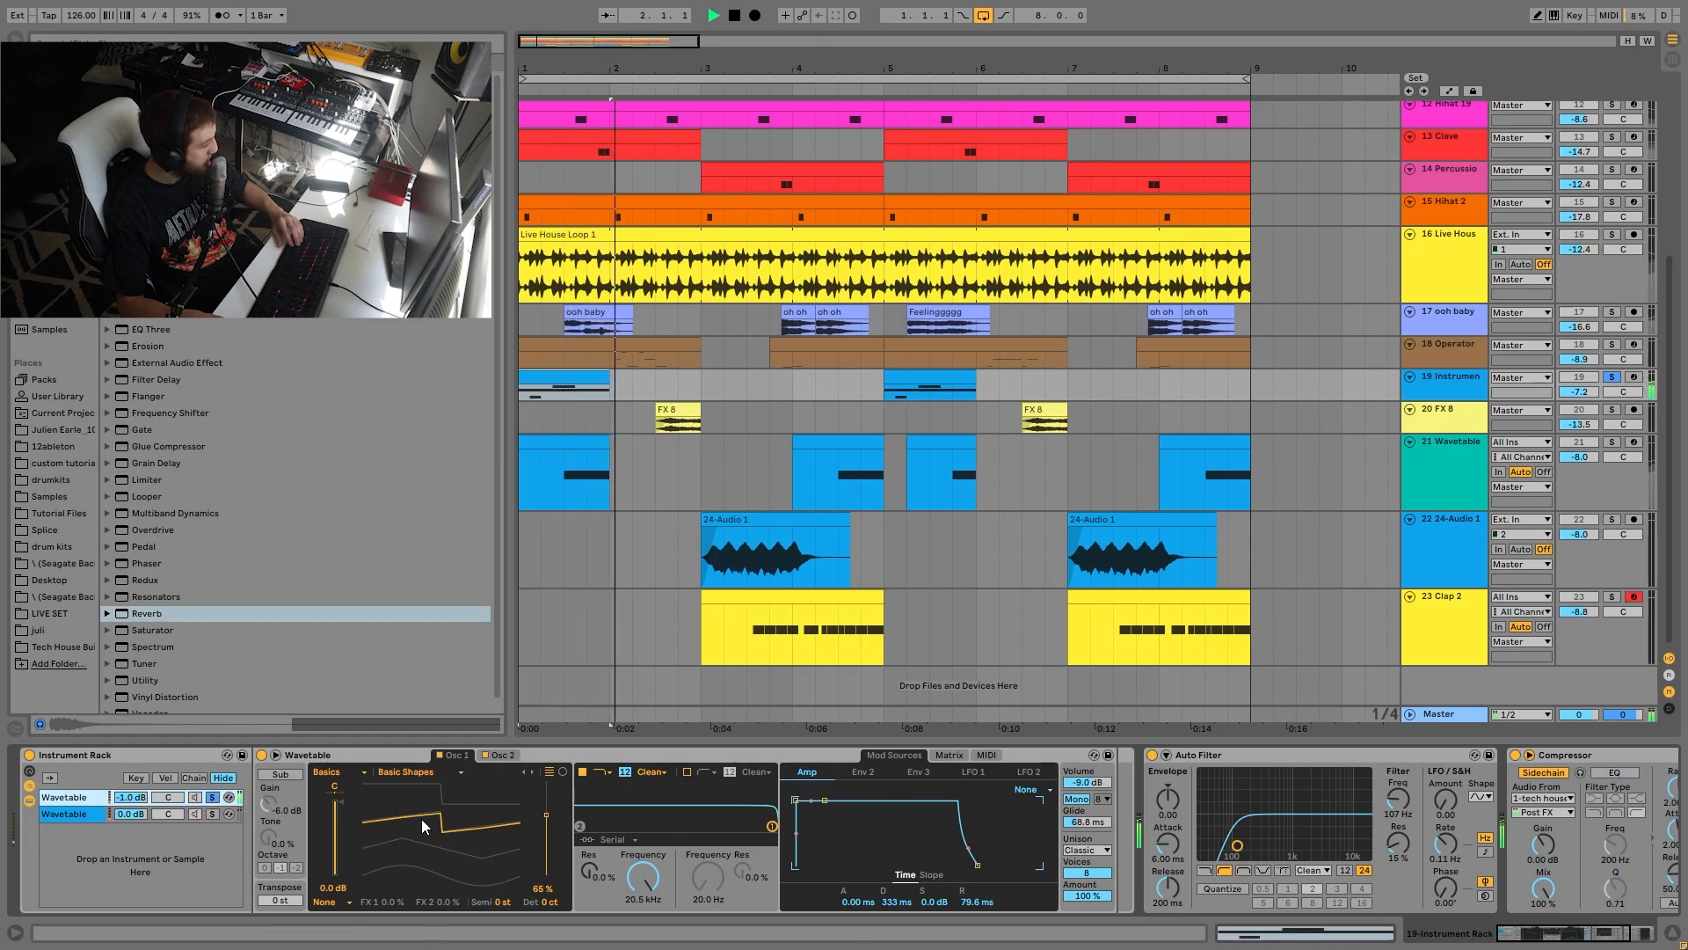
click(493, 755)
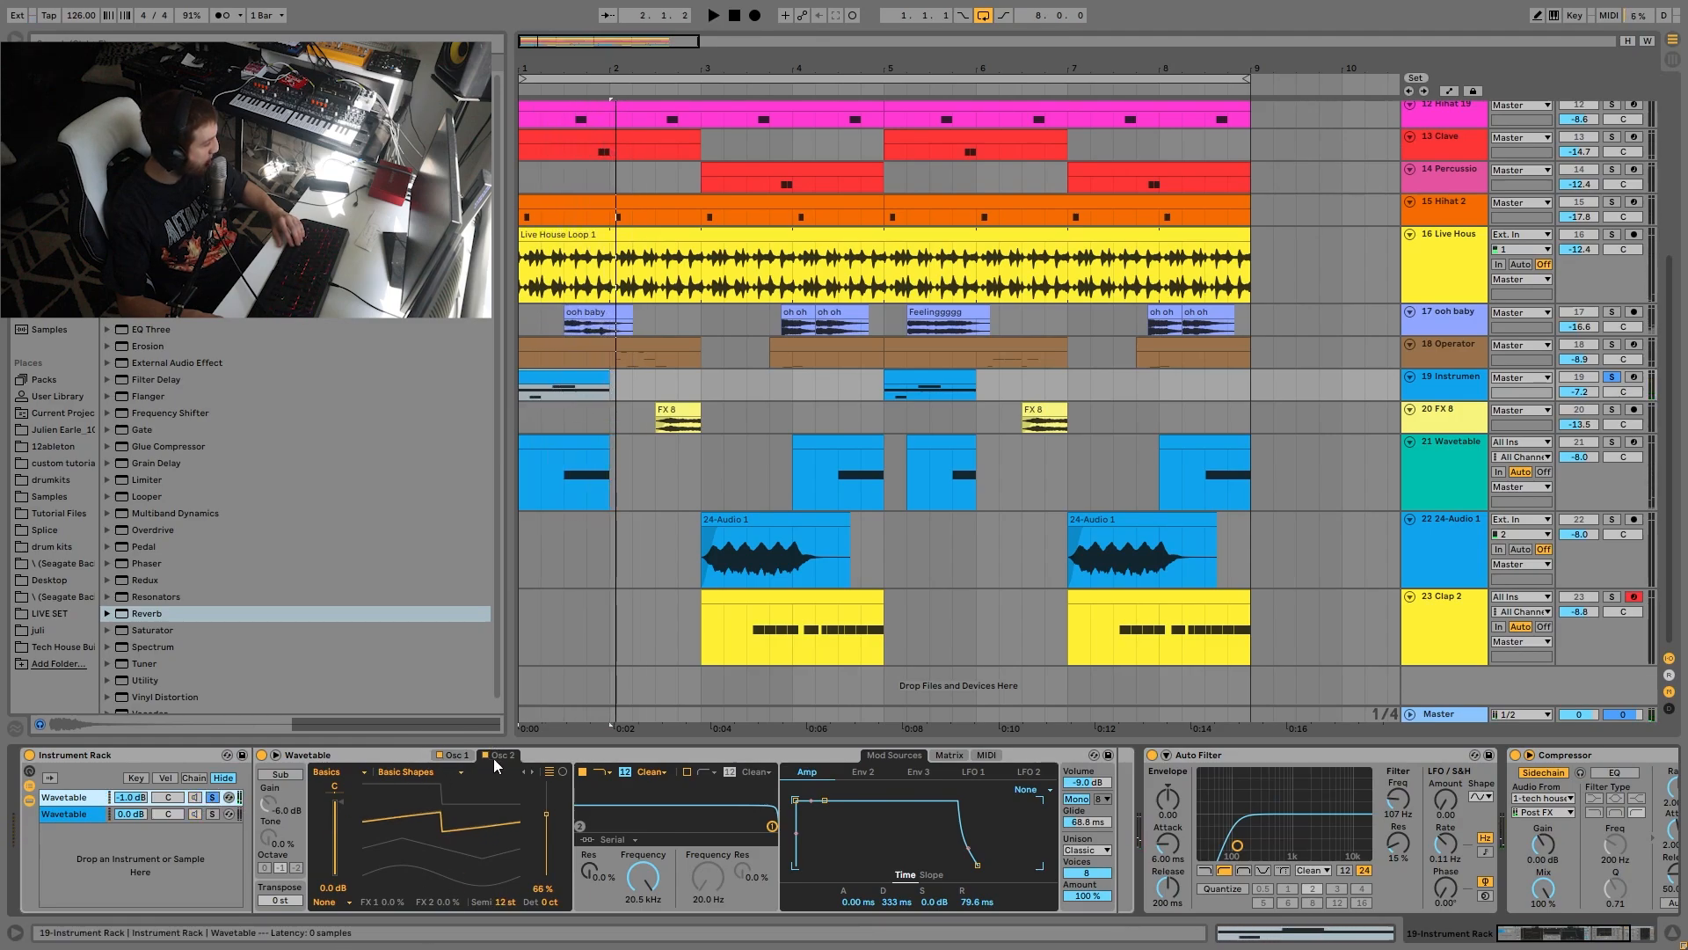
key(space)
key(space)
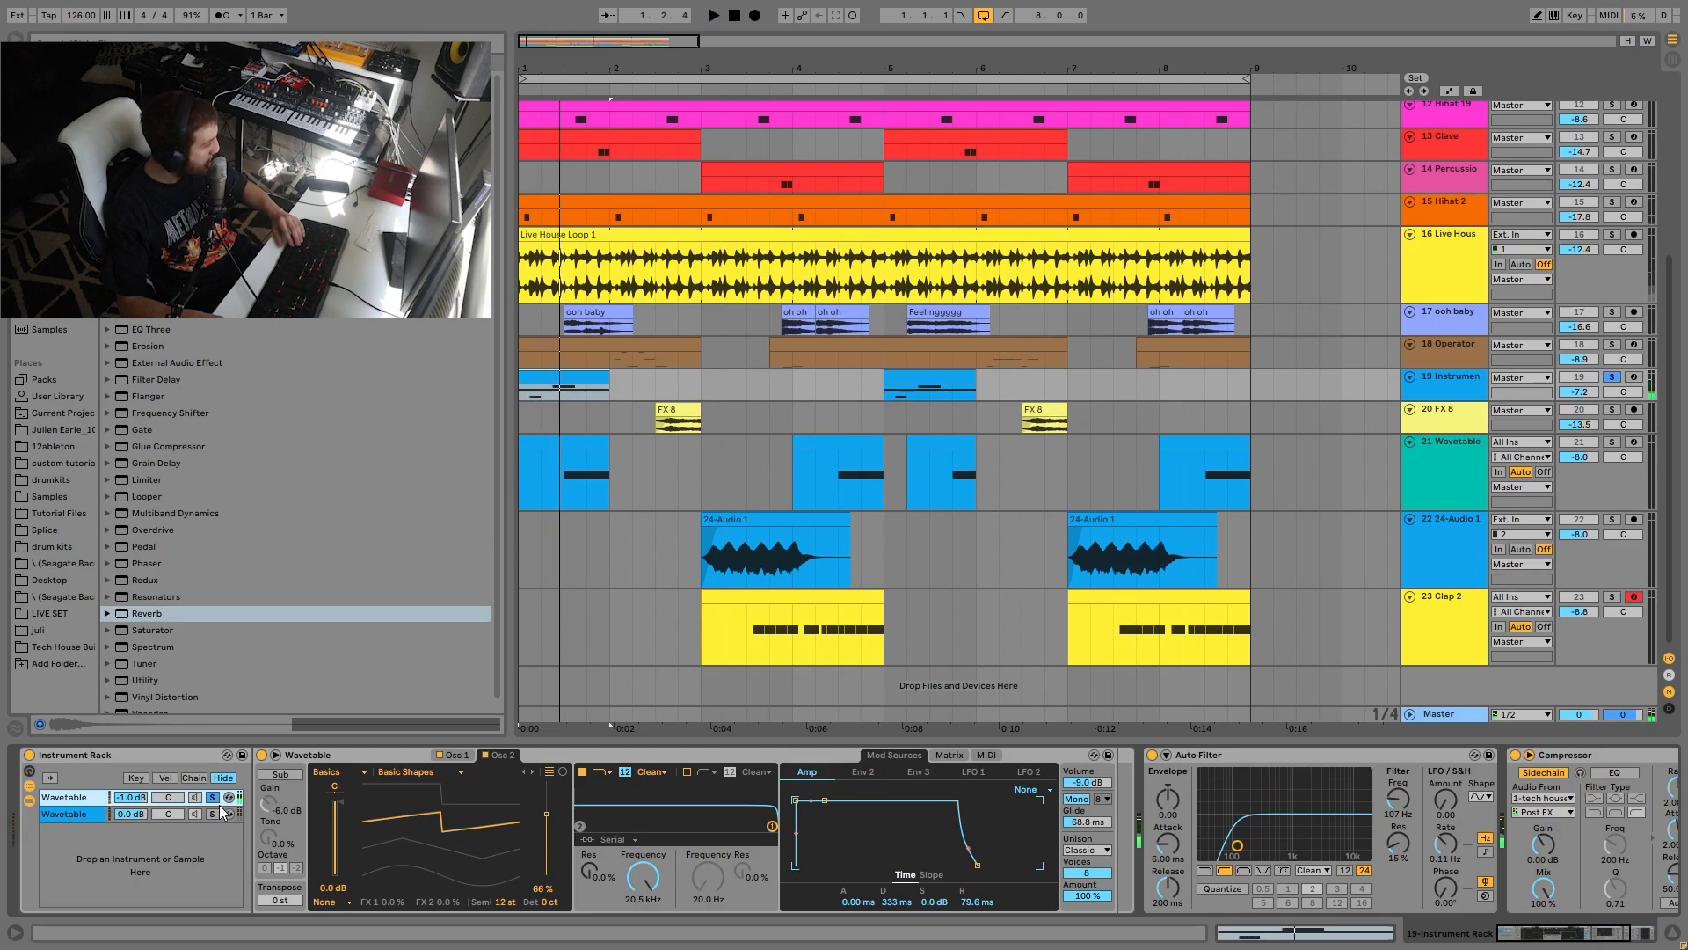
Solo and audition the rack's second Wavetable chain, restore both chains and inspect the Auto Filter and Compressor after the rack.
click(212, 814)
key(space)
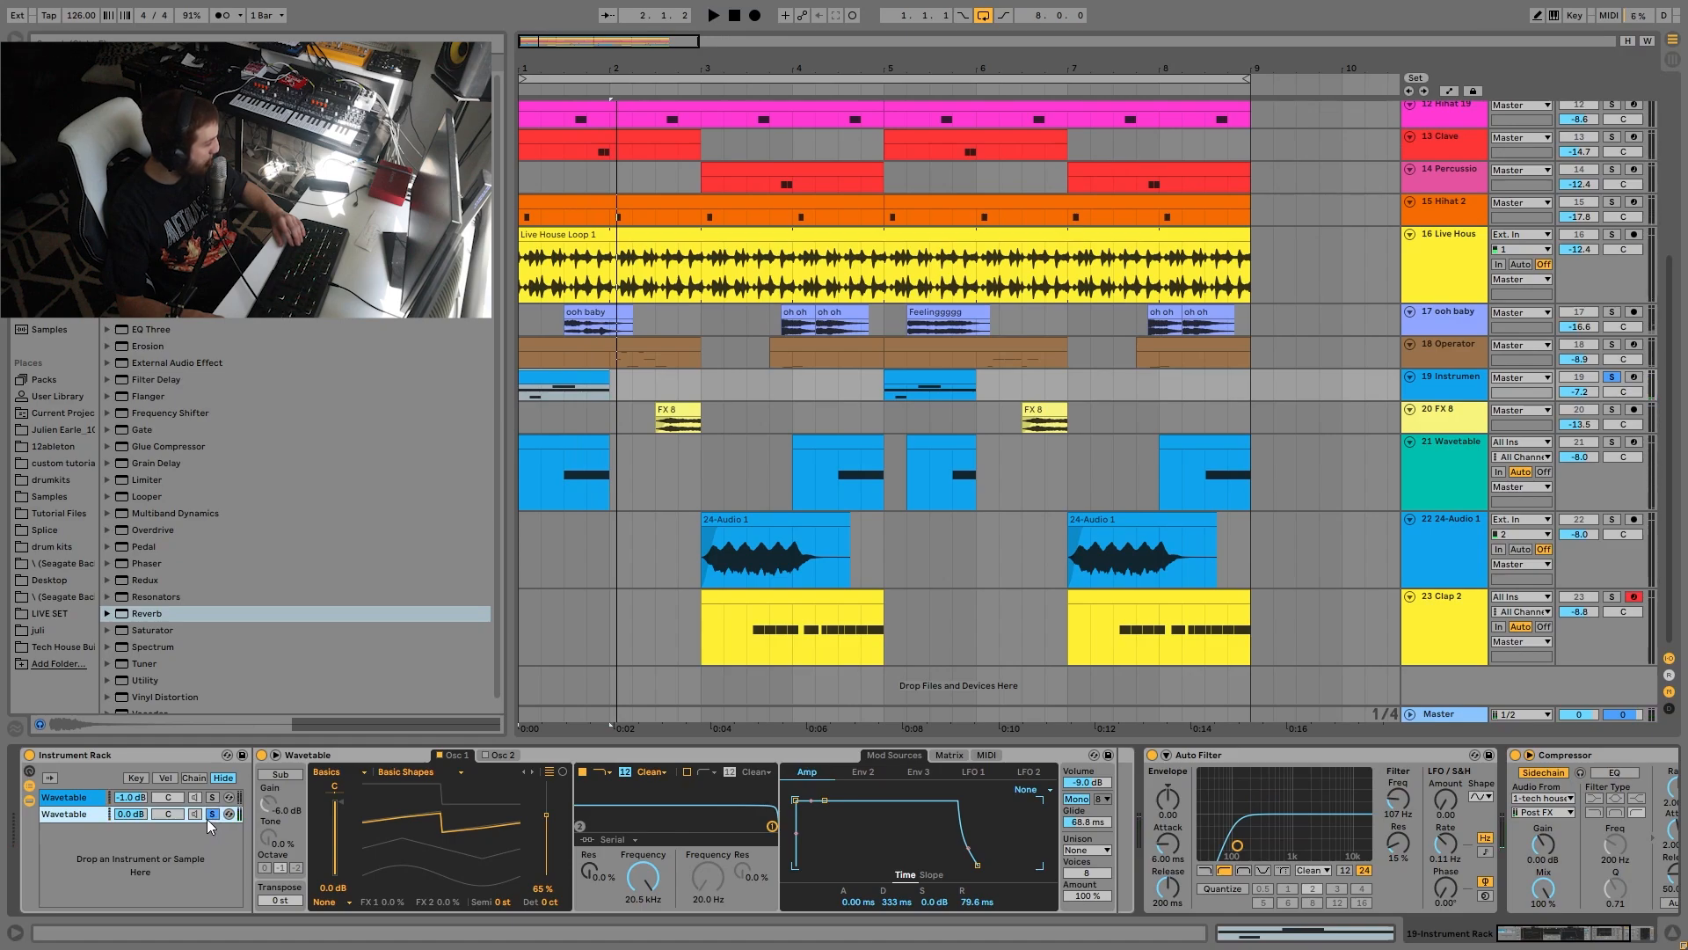
key(space)
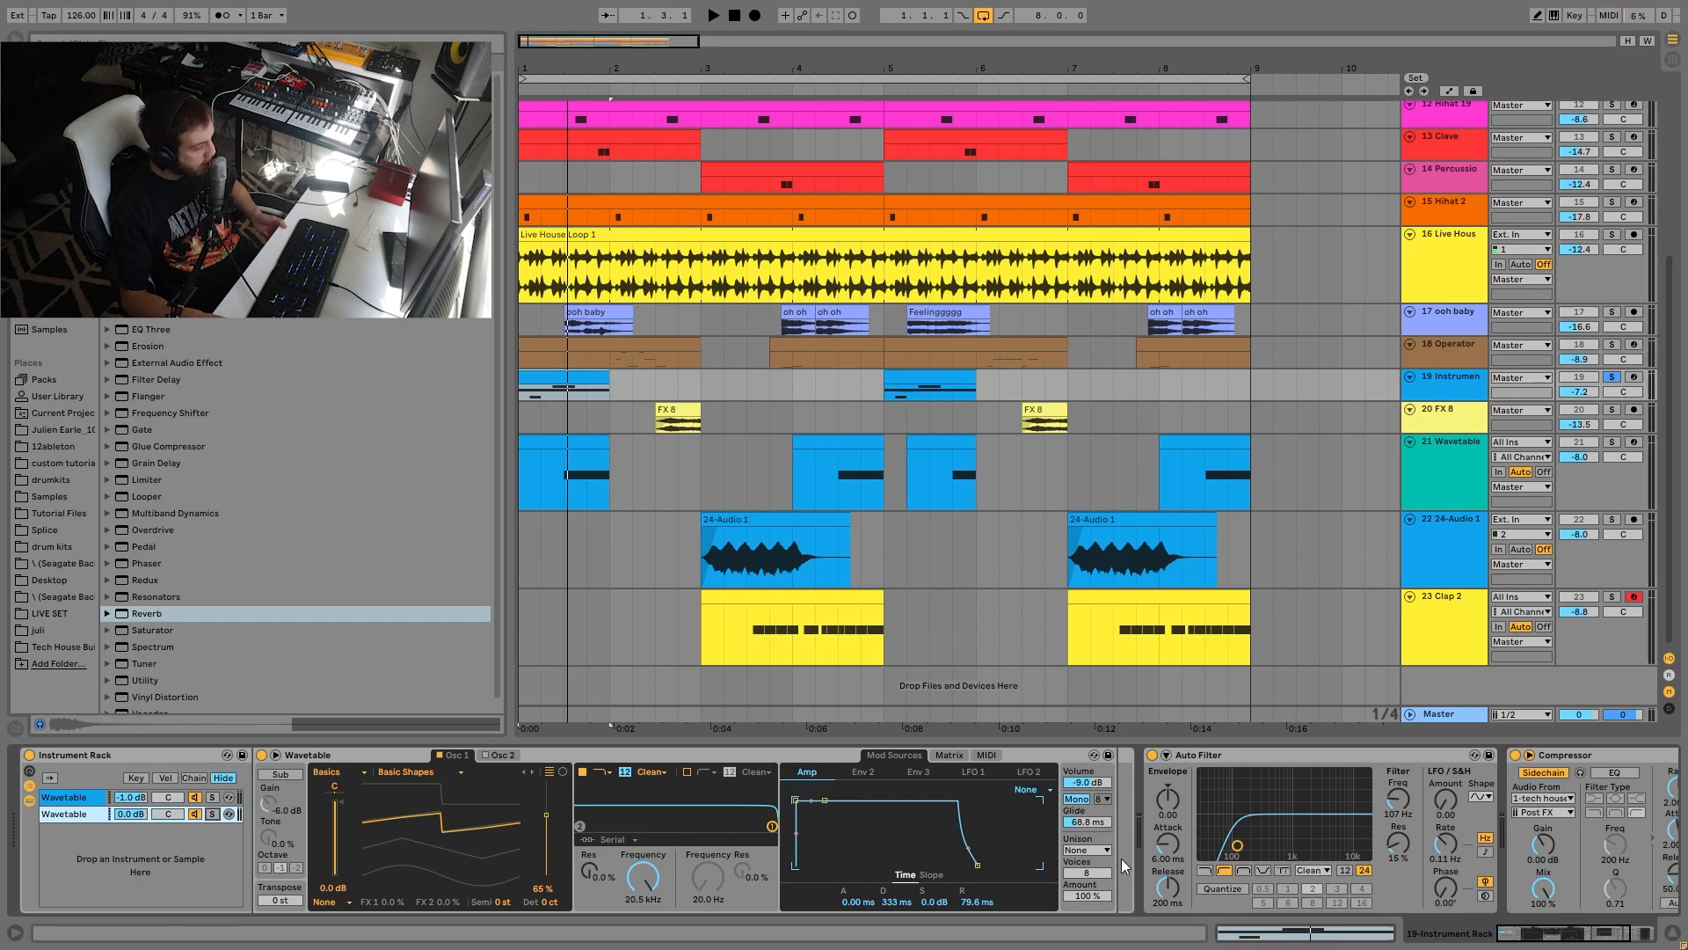
click(65, 813)
scroll(800, 881, down, 5)
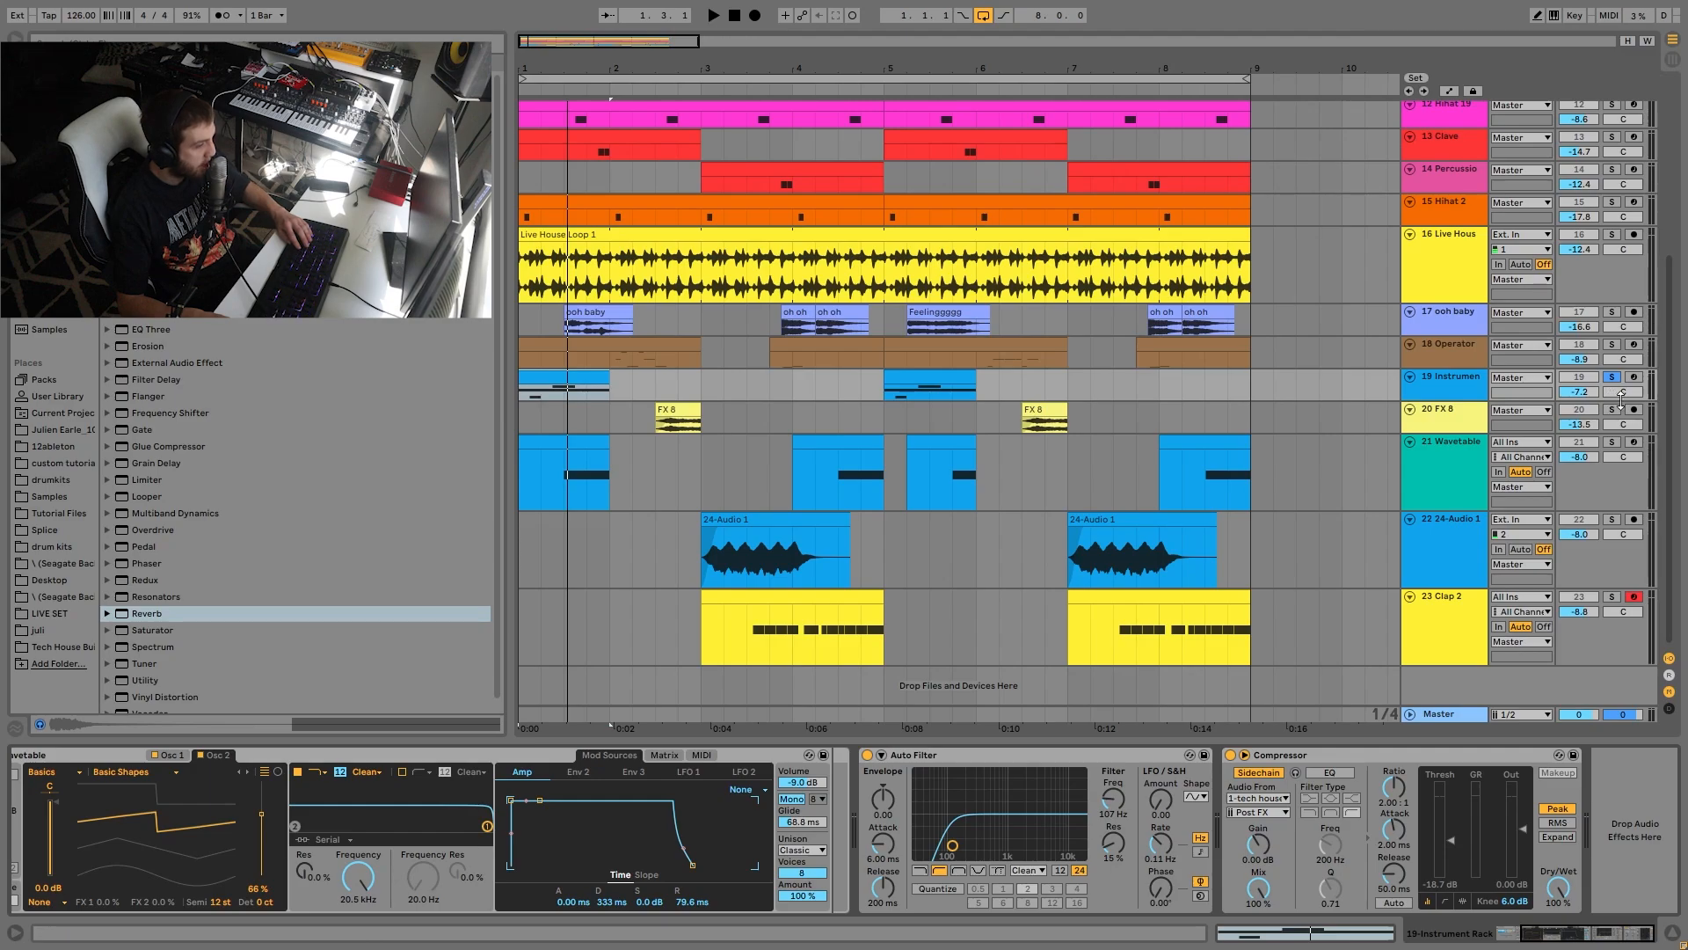
Solo the 20 FX 8 track and audition its first clip repeatedly from beat 2.3.
click(1612, 410)
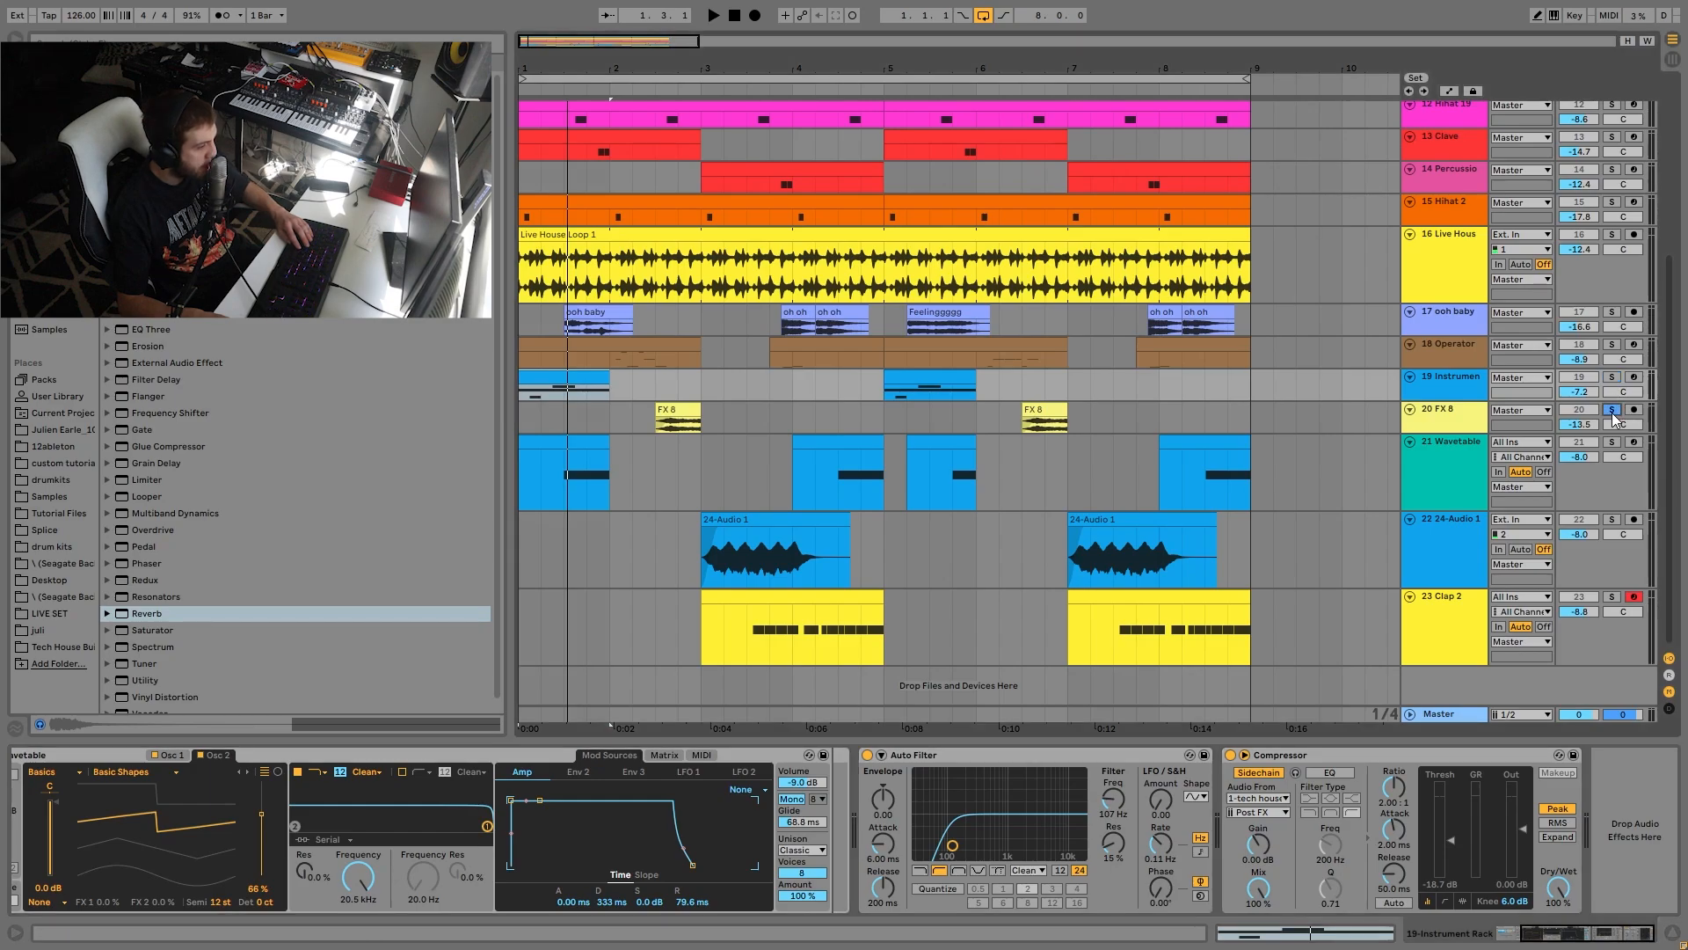
click(677, 419)
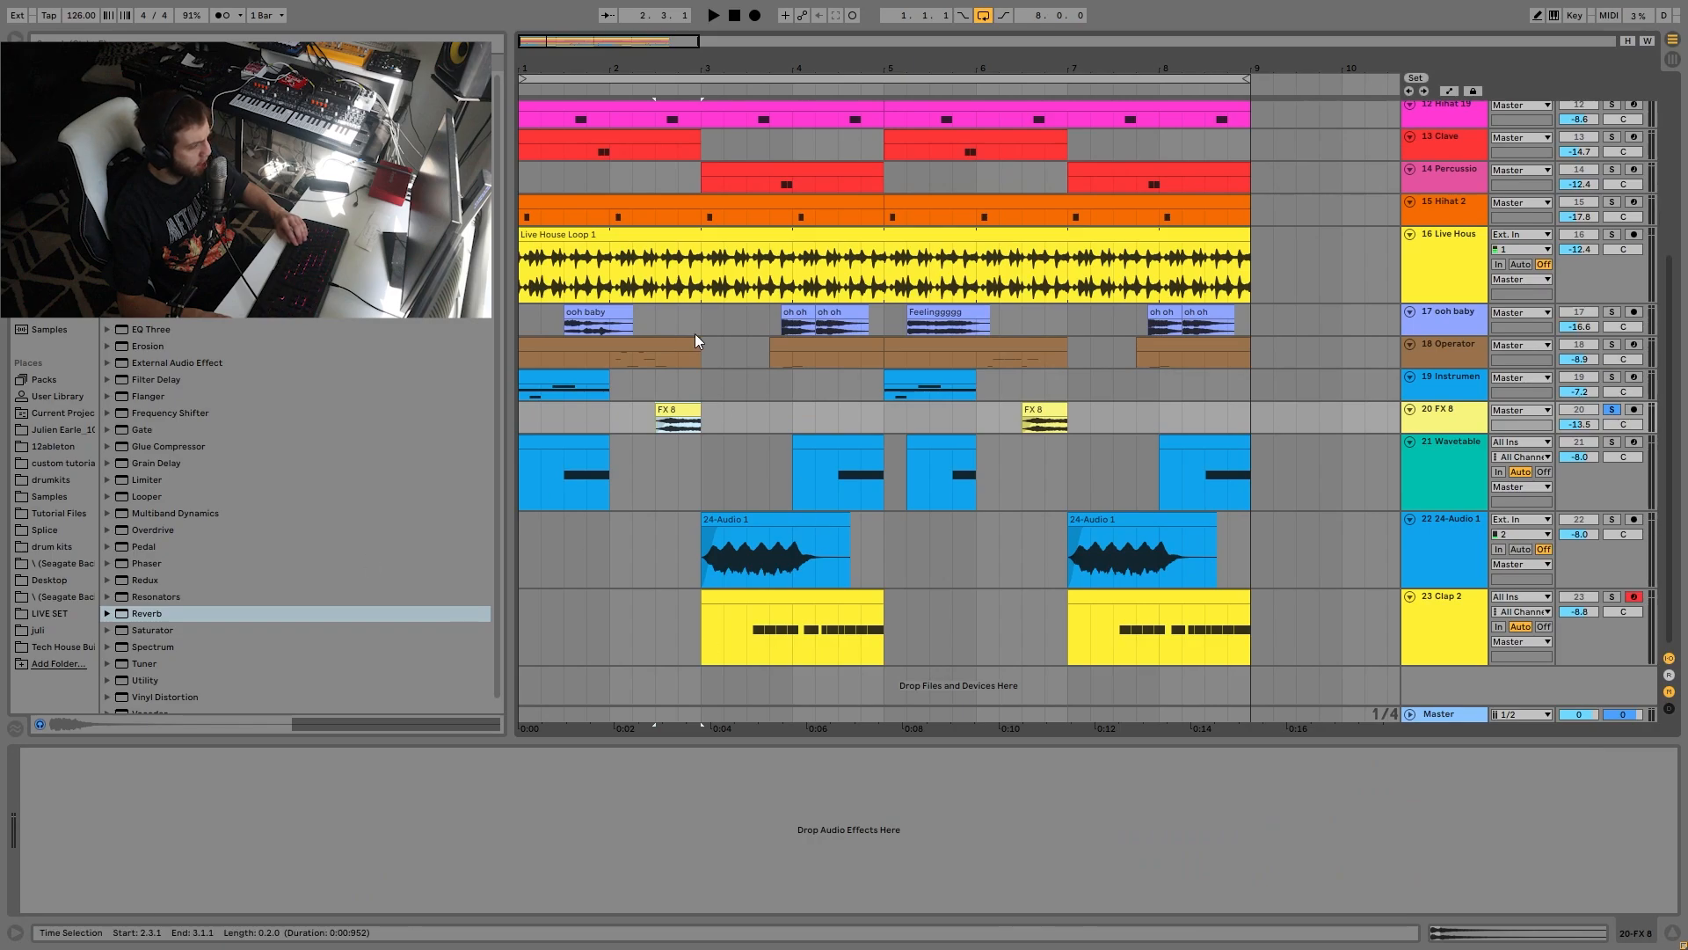
key(space)
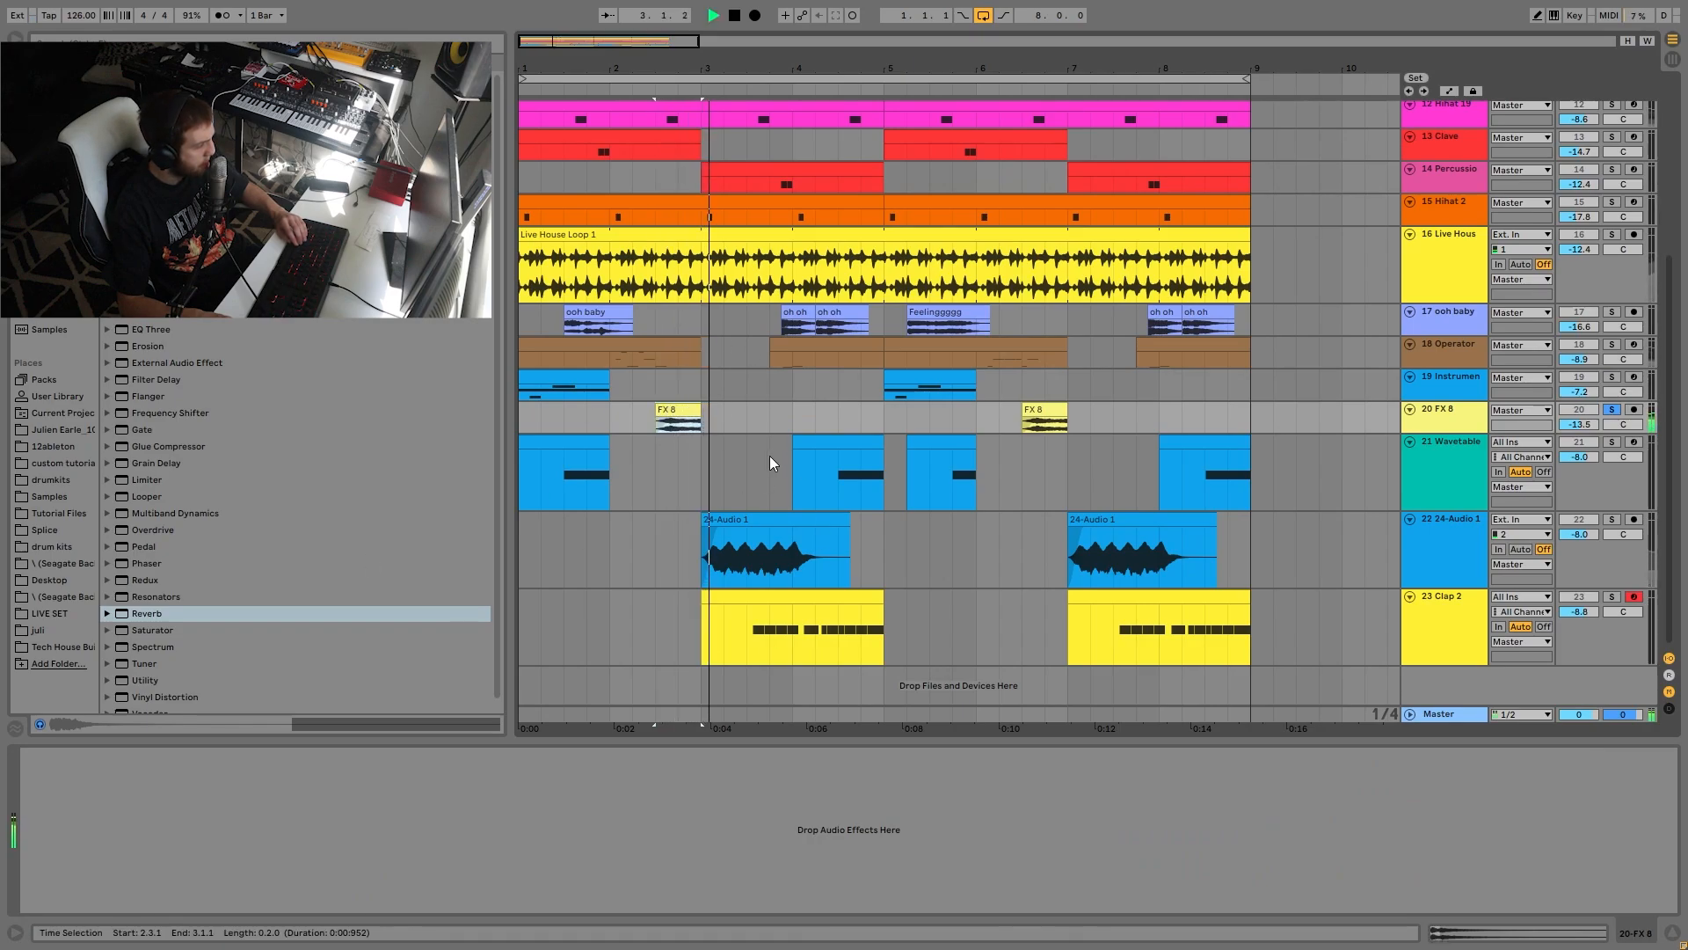
key(space)
key(space)
key(space)
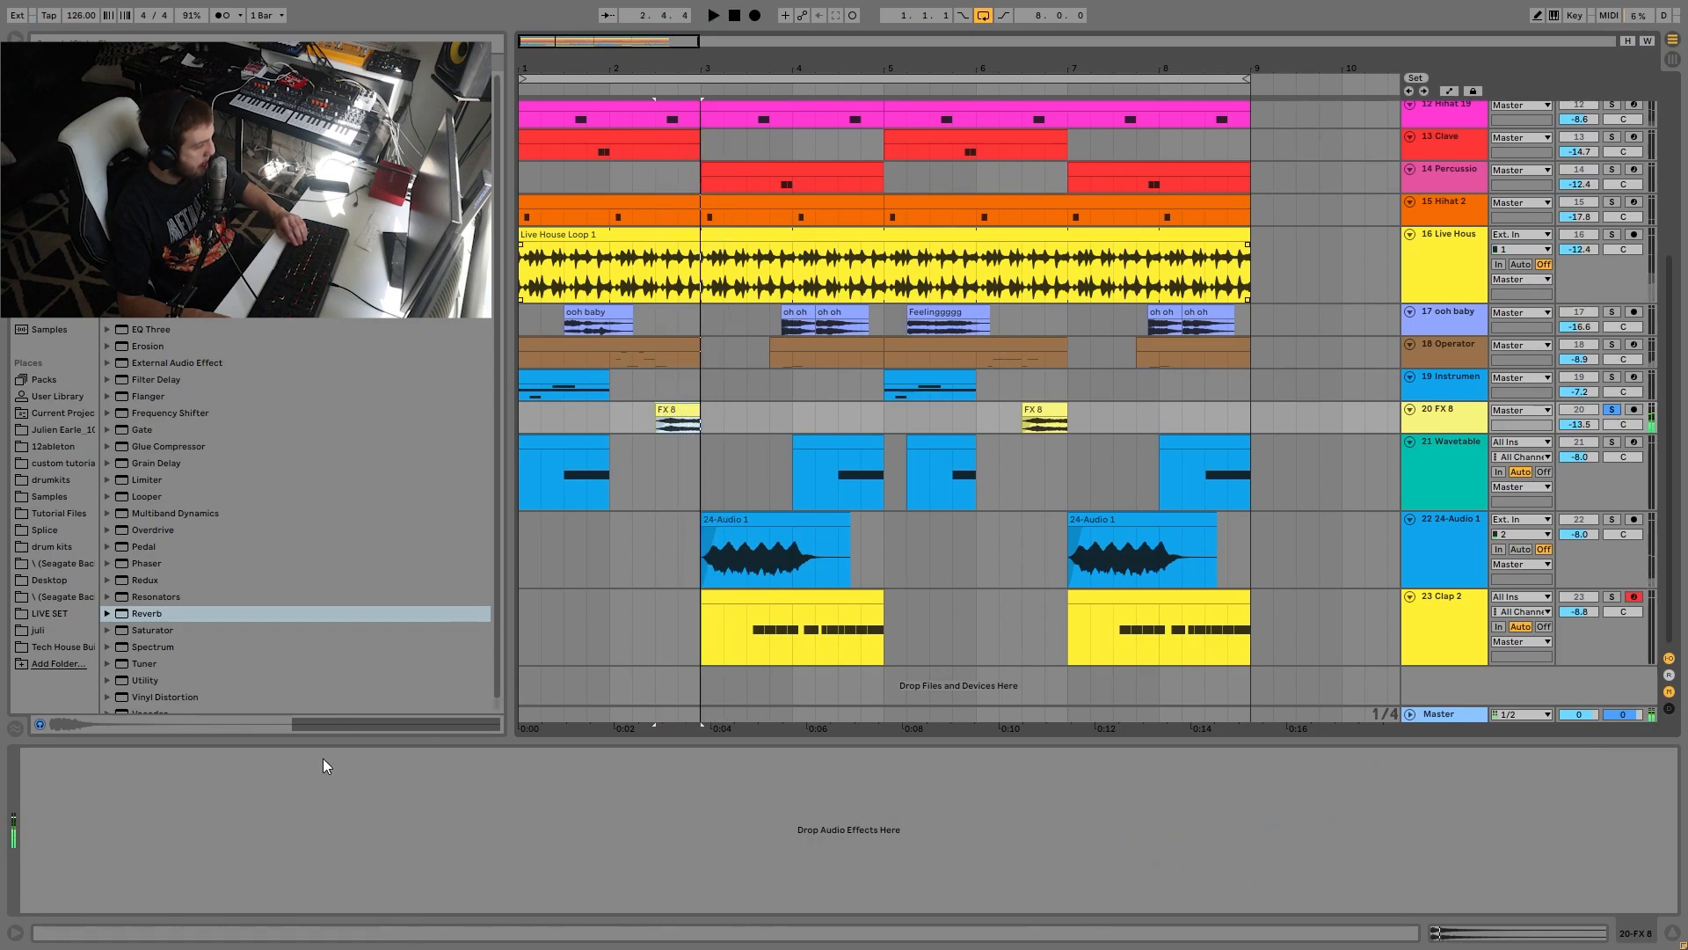
key(space)
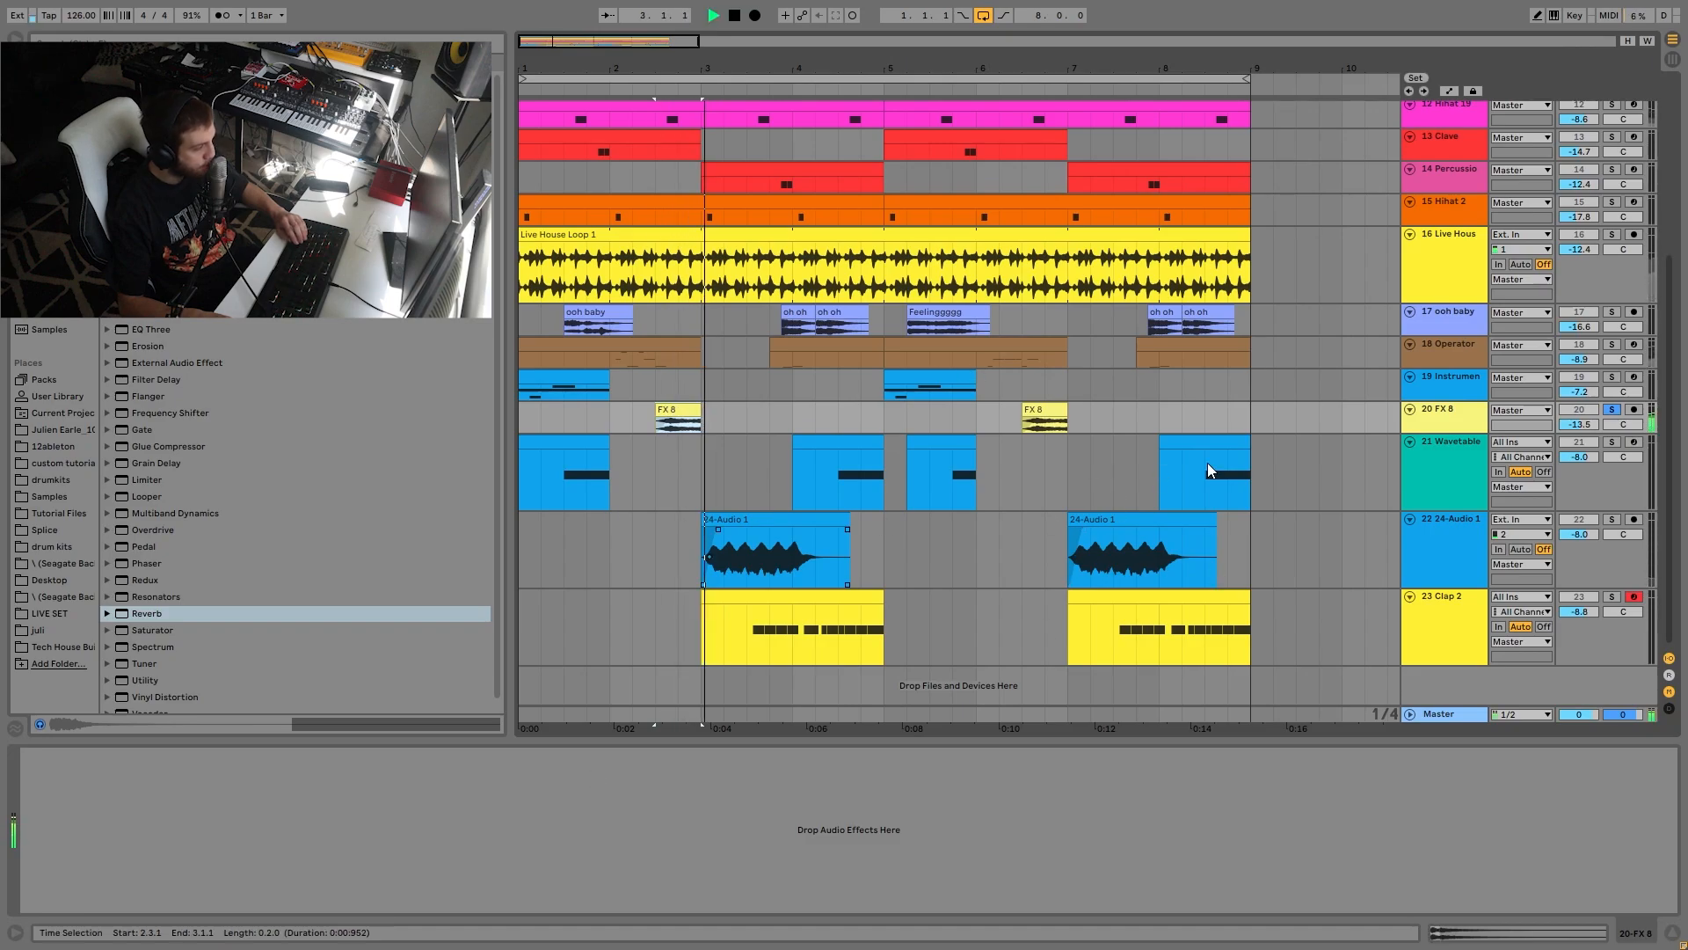
Solo the 21 Wavetable track and audition its first clip from beat 1.3.
click(1612, 442)
key(space)
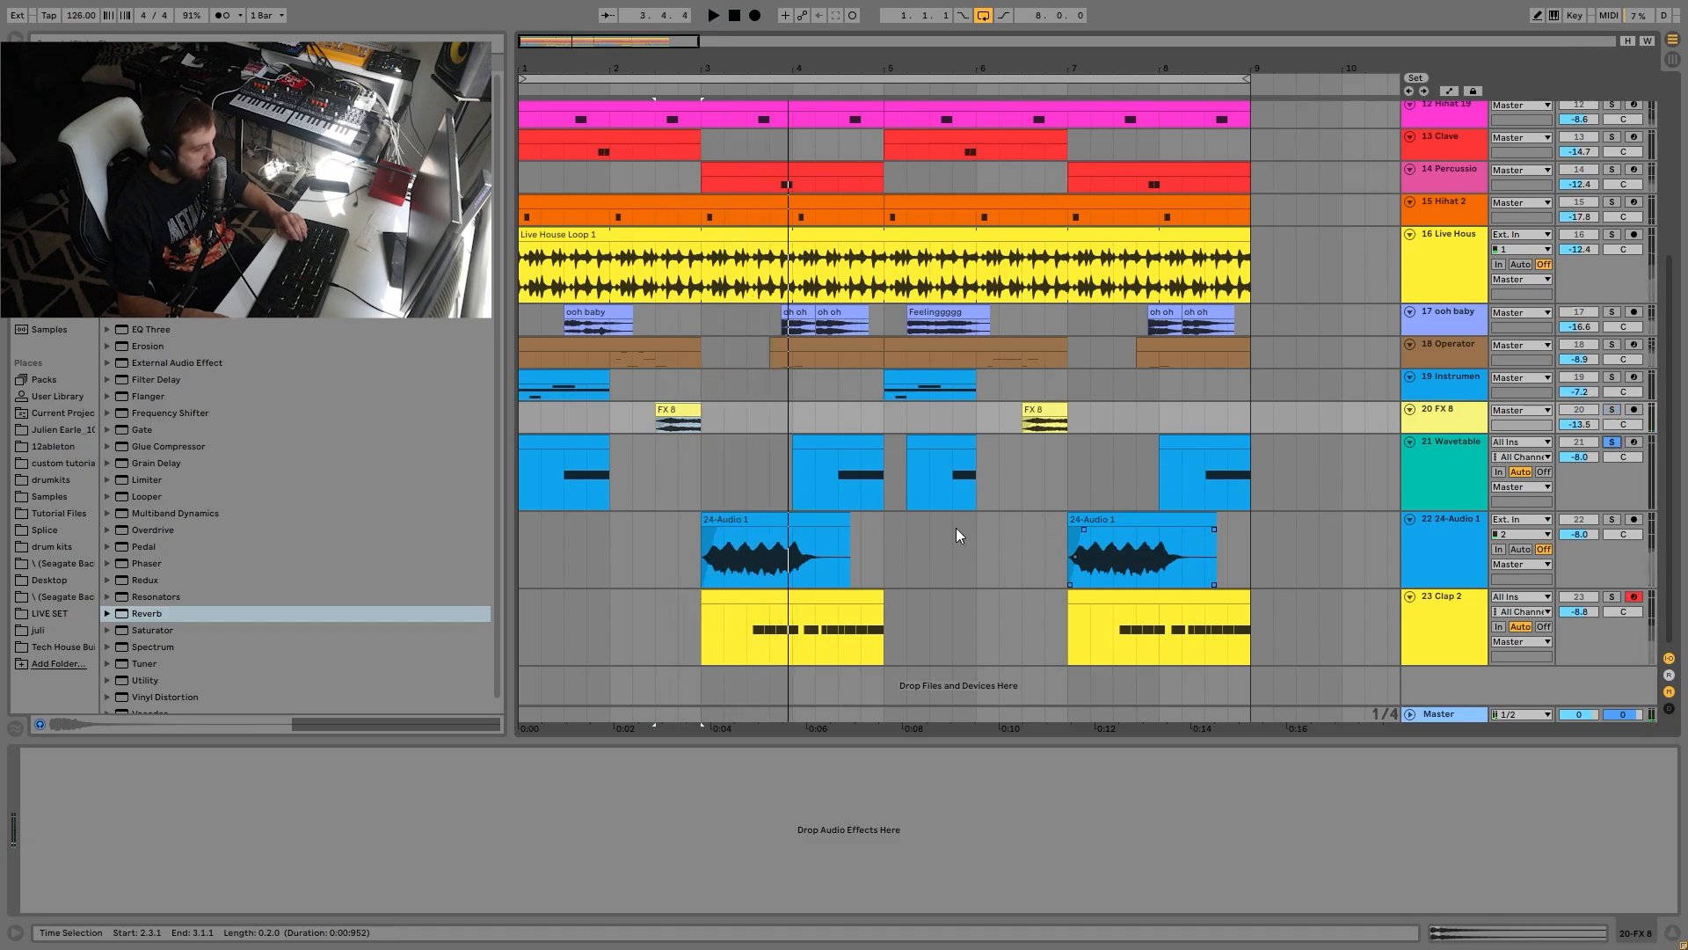
click(556, 478)
key(space)
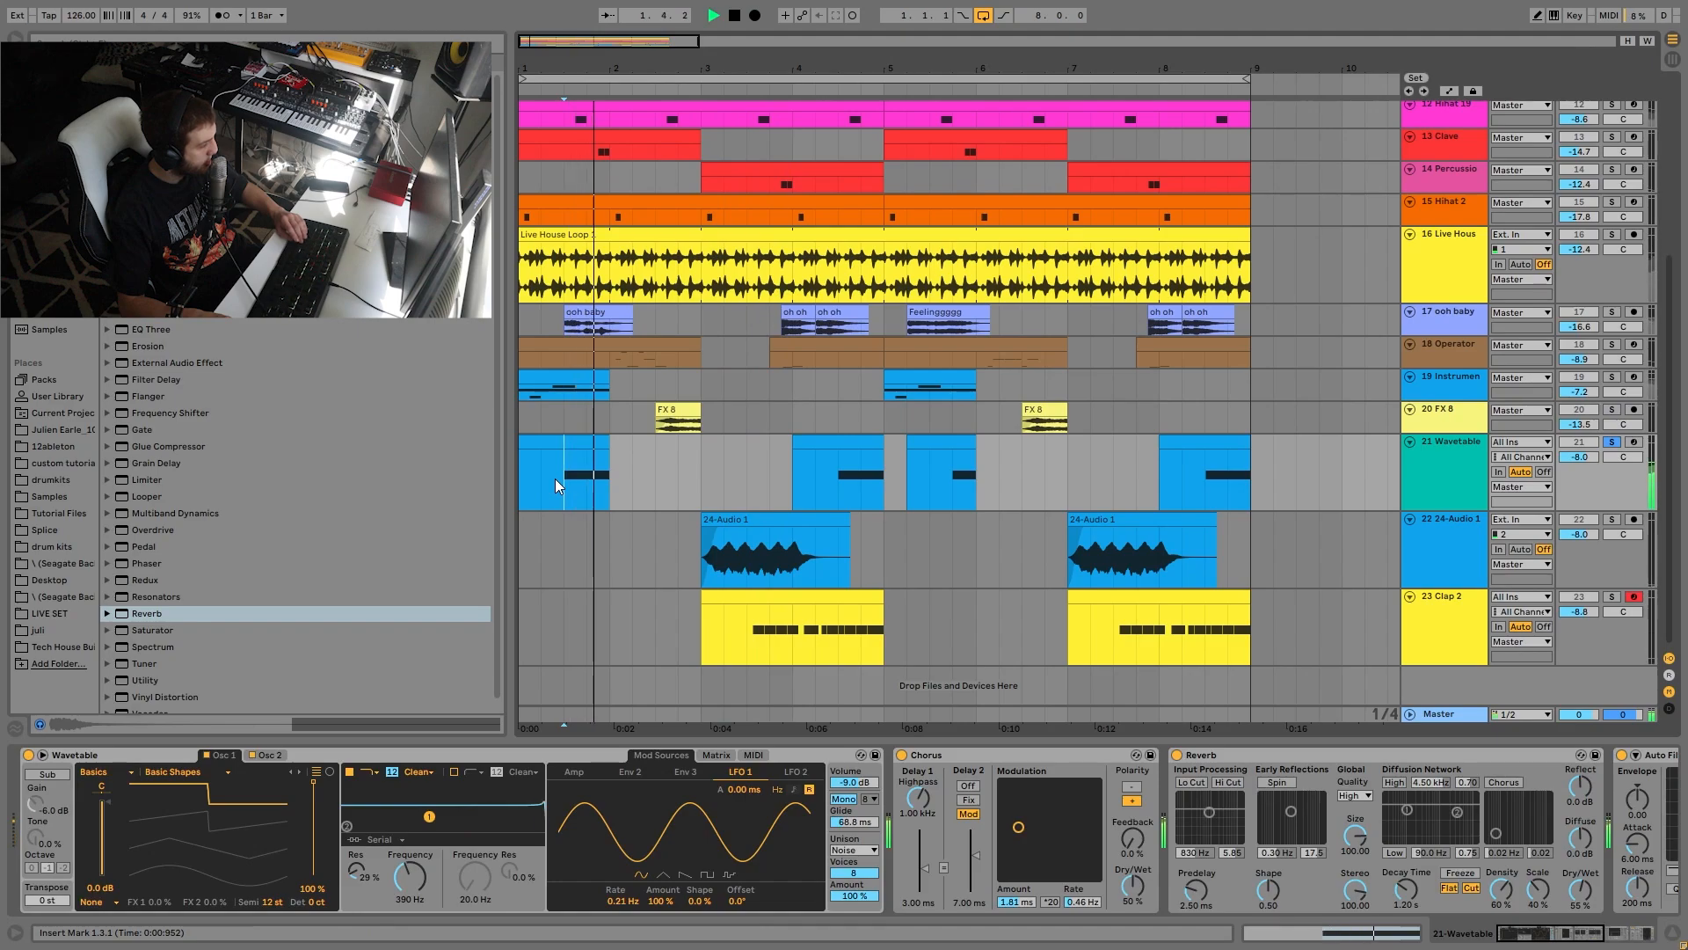
key(space)
key(space)
key(space)
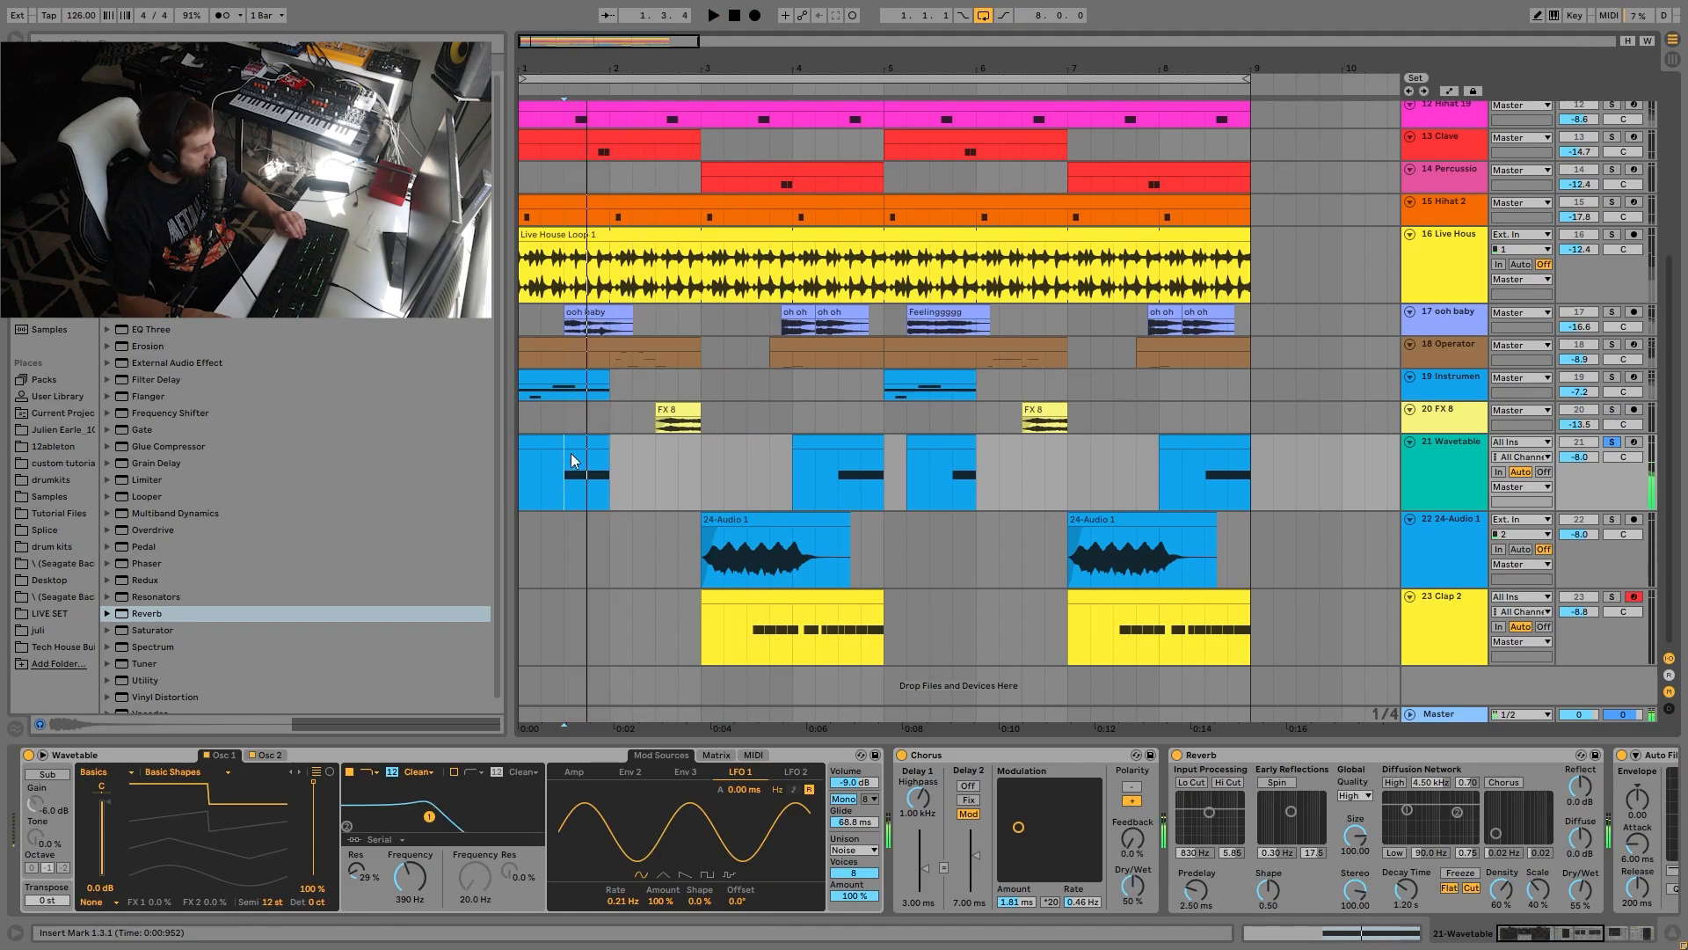
View the first Wavetable clip's note, return to the devices, clear the track's solo and play the full mix from bar 1.
double_click(547, 447)
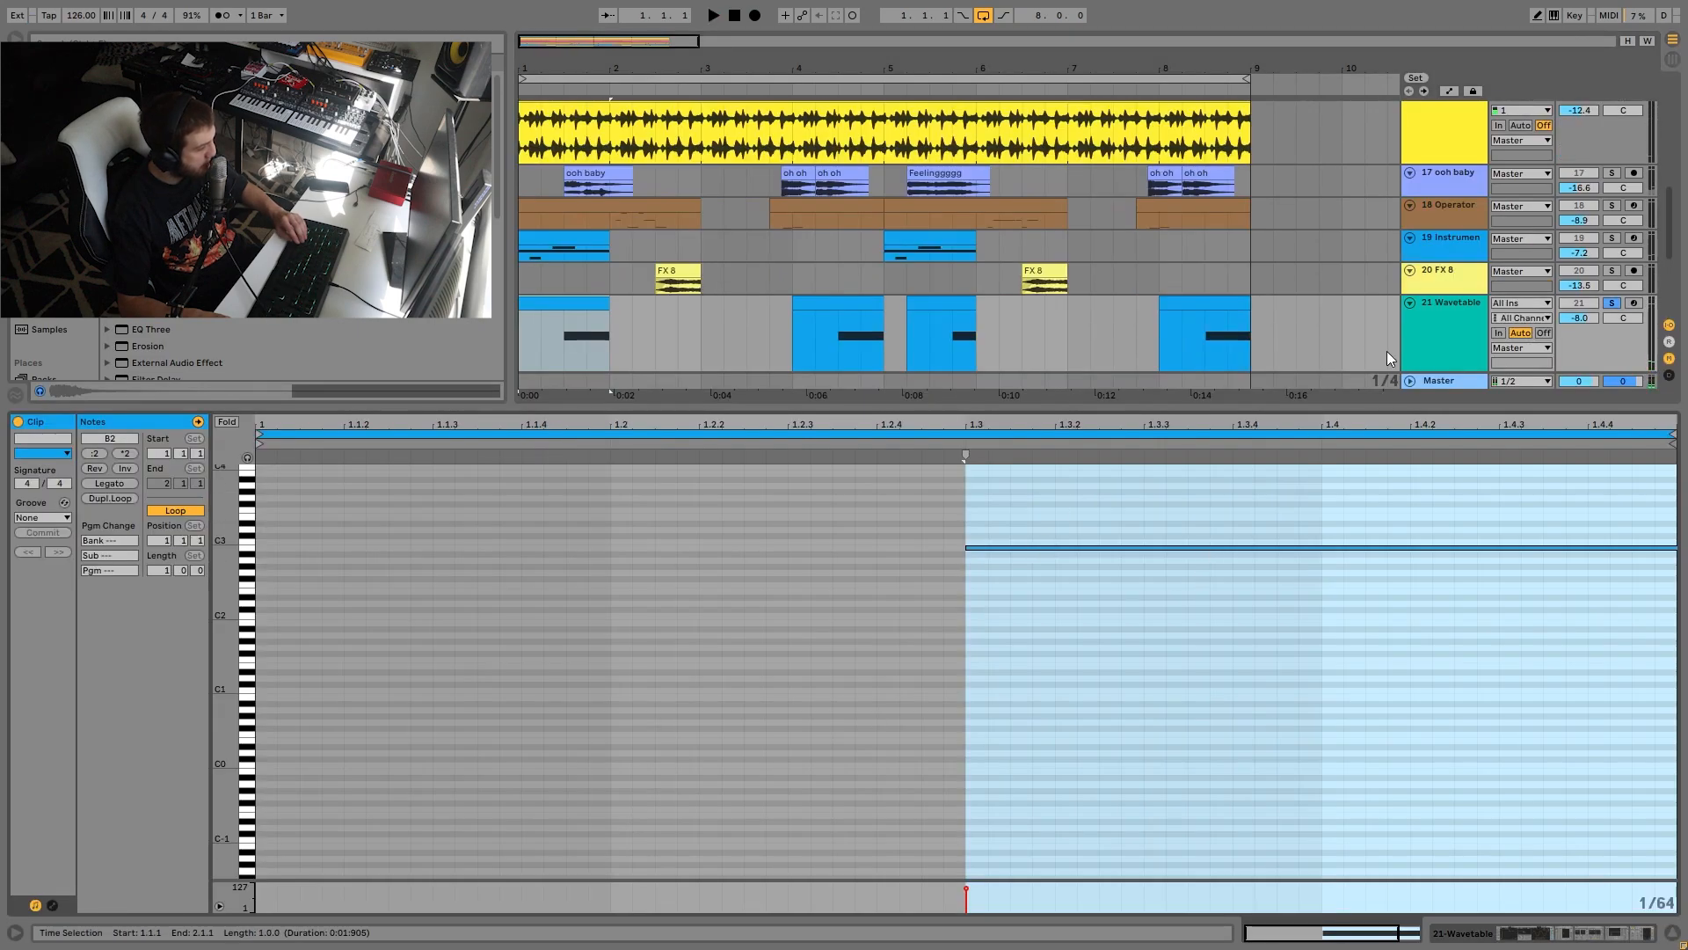
key(shift+Tab)
click(1616, 442)
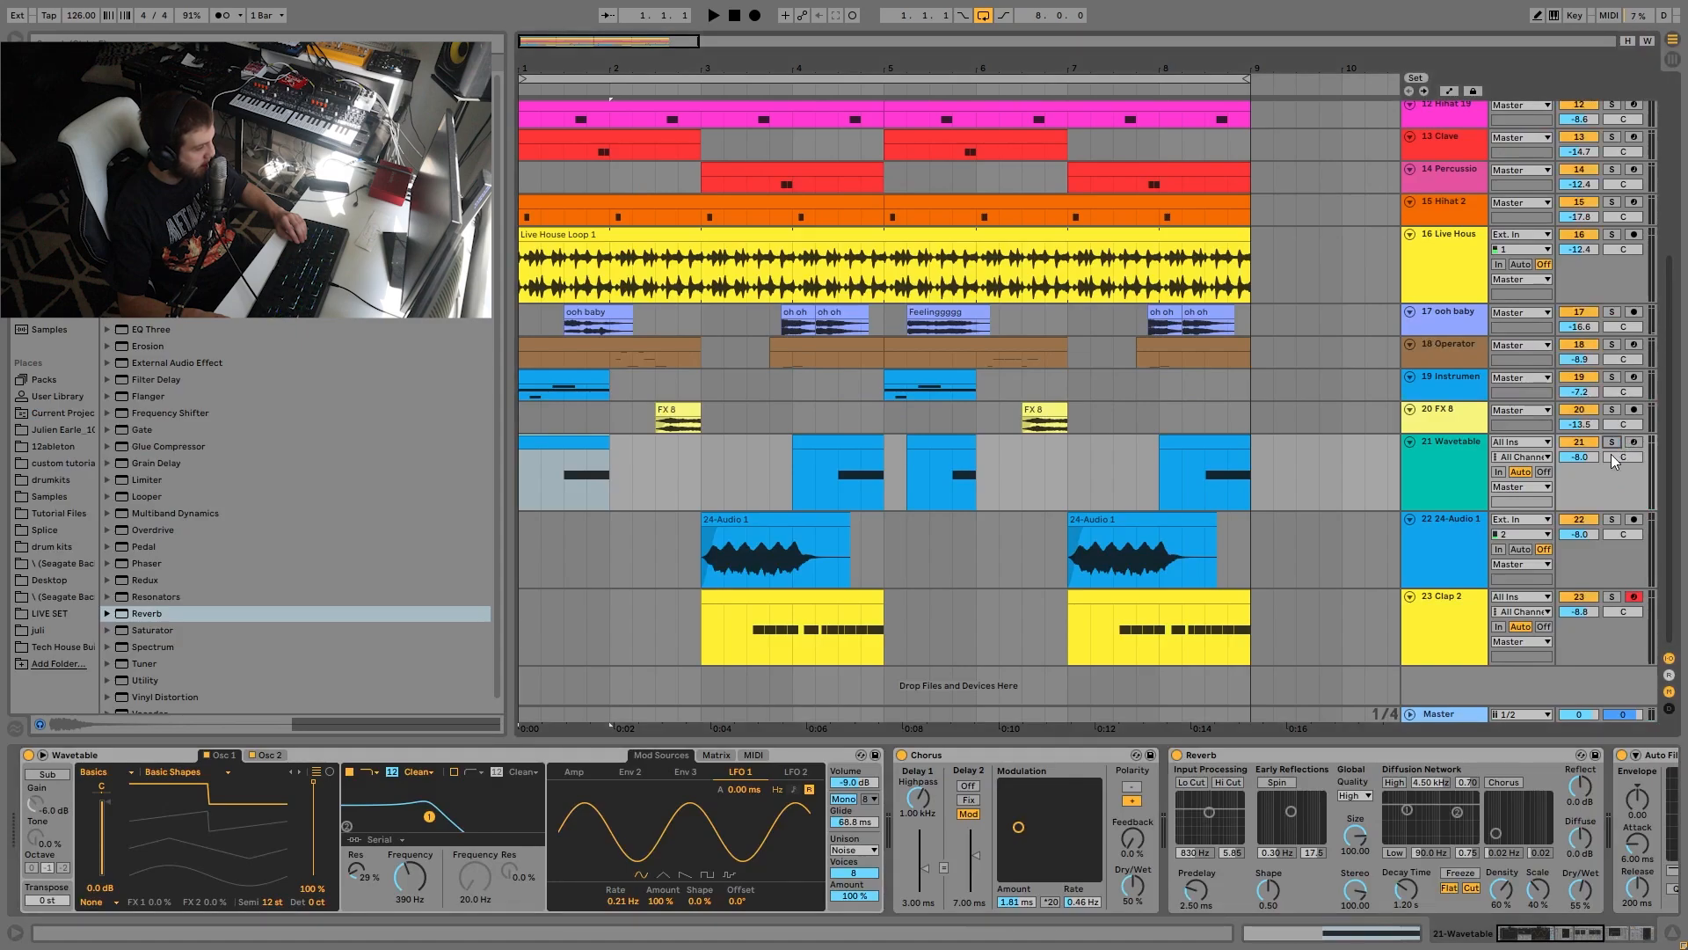
key(space)
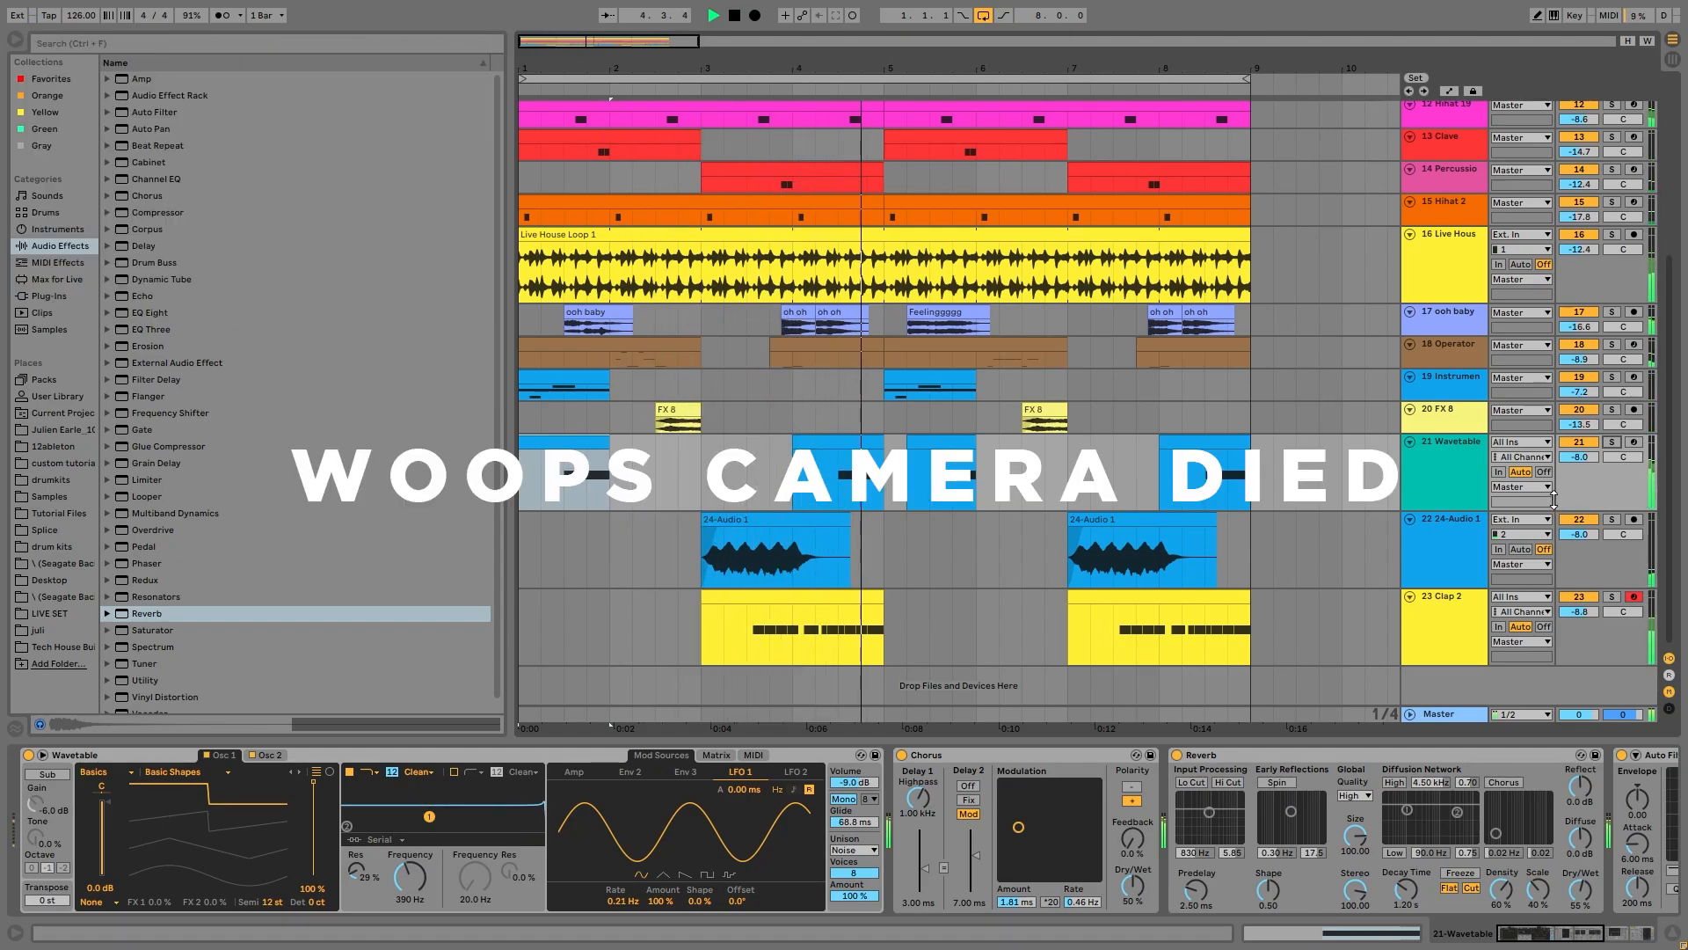
key(space)
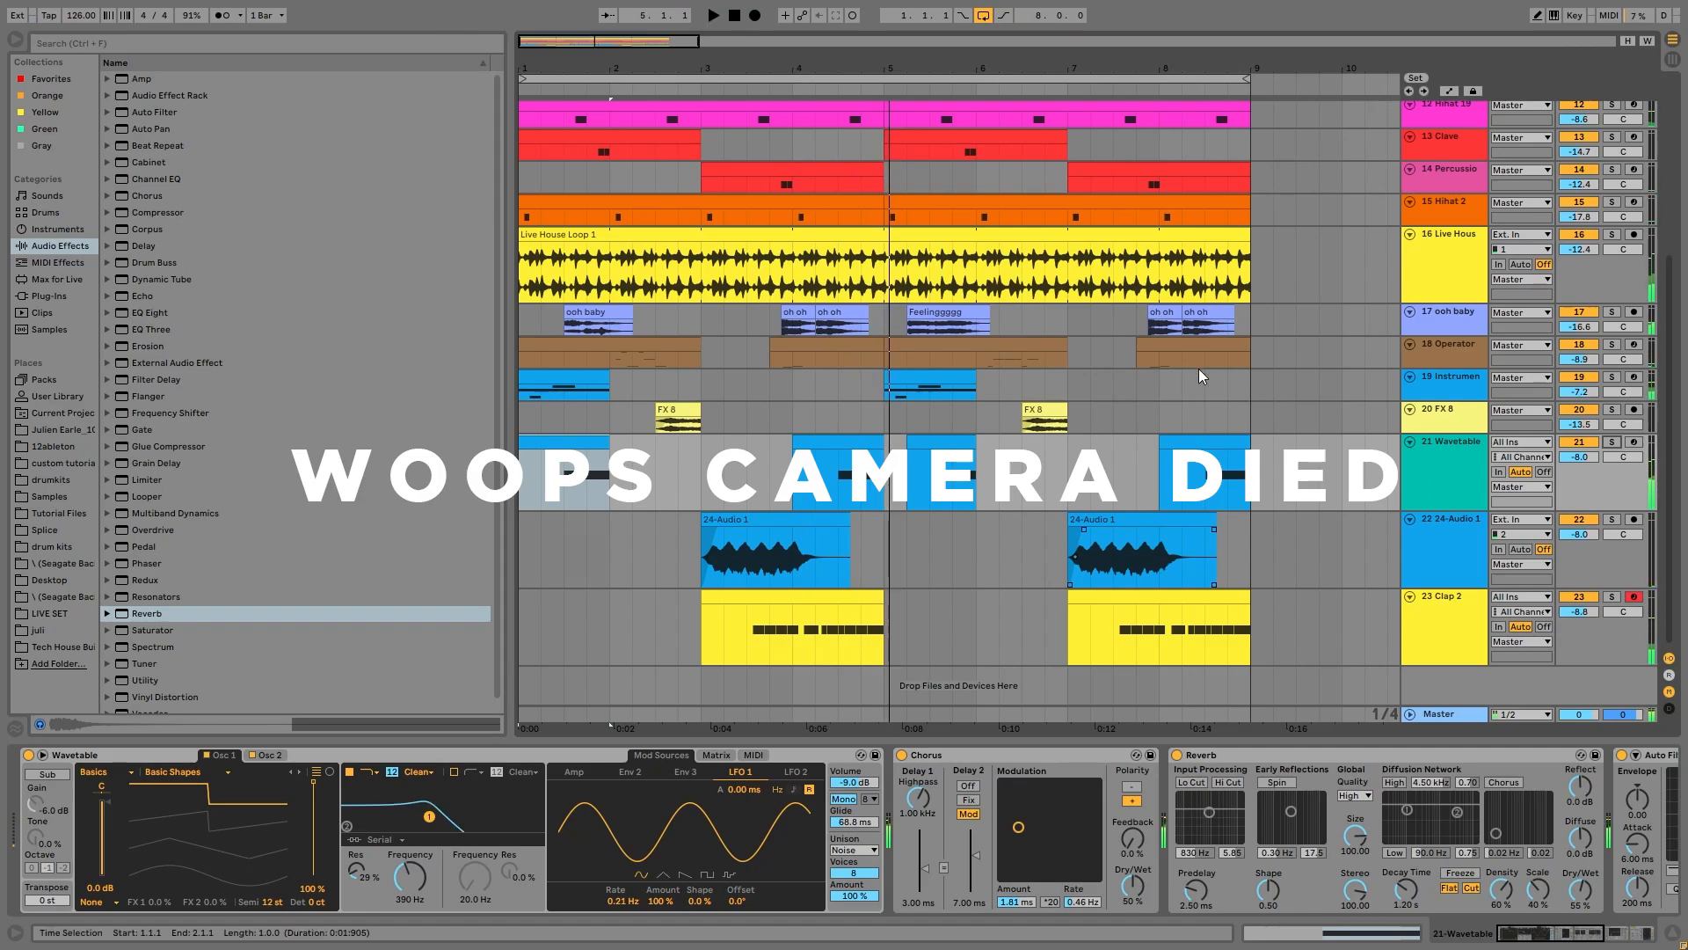
Solo the 21 Wavetable track again and inspect its Osc 1 settings and modulation matrix.
click(1611, 442)
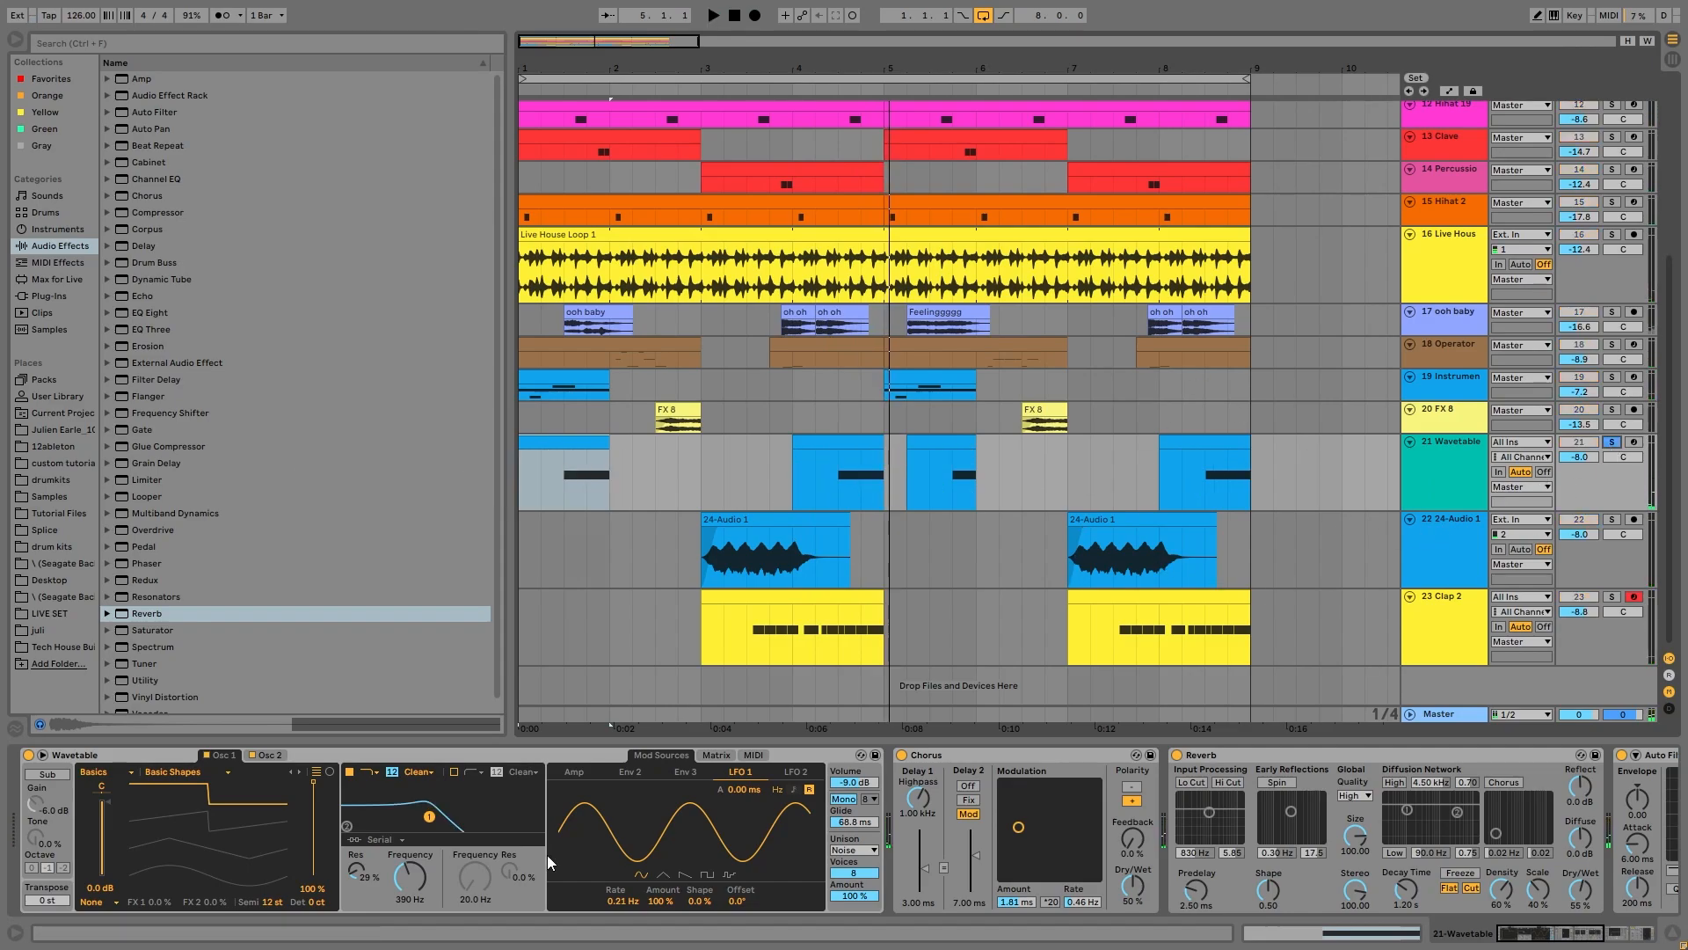
click(215, 756)
click(717, 755)
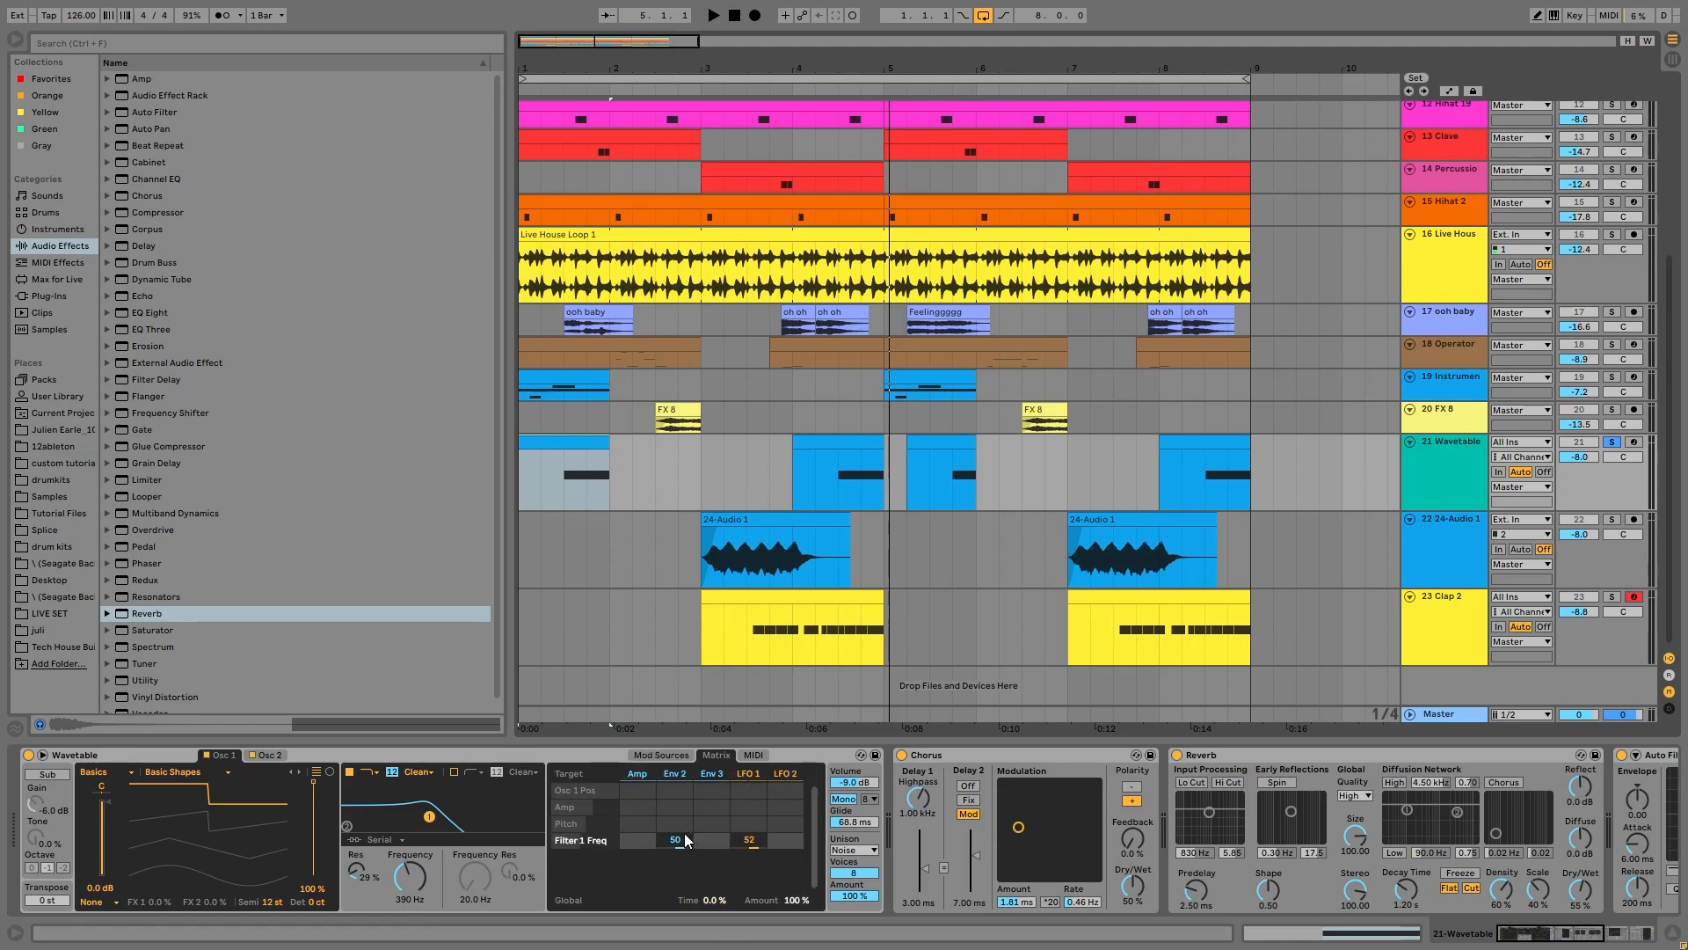
Audition the soloed Wavetable clip from bar 1 and from beat 1.3, and inspect the Chorus, Reverb, Auto Filter and Compressor after it.
key(space)
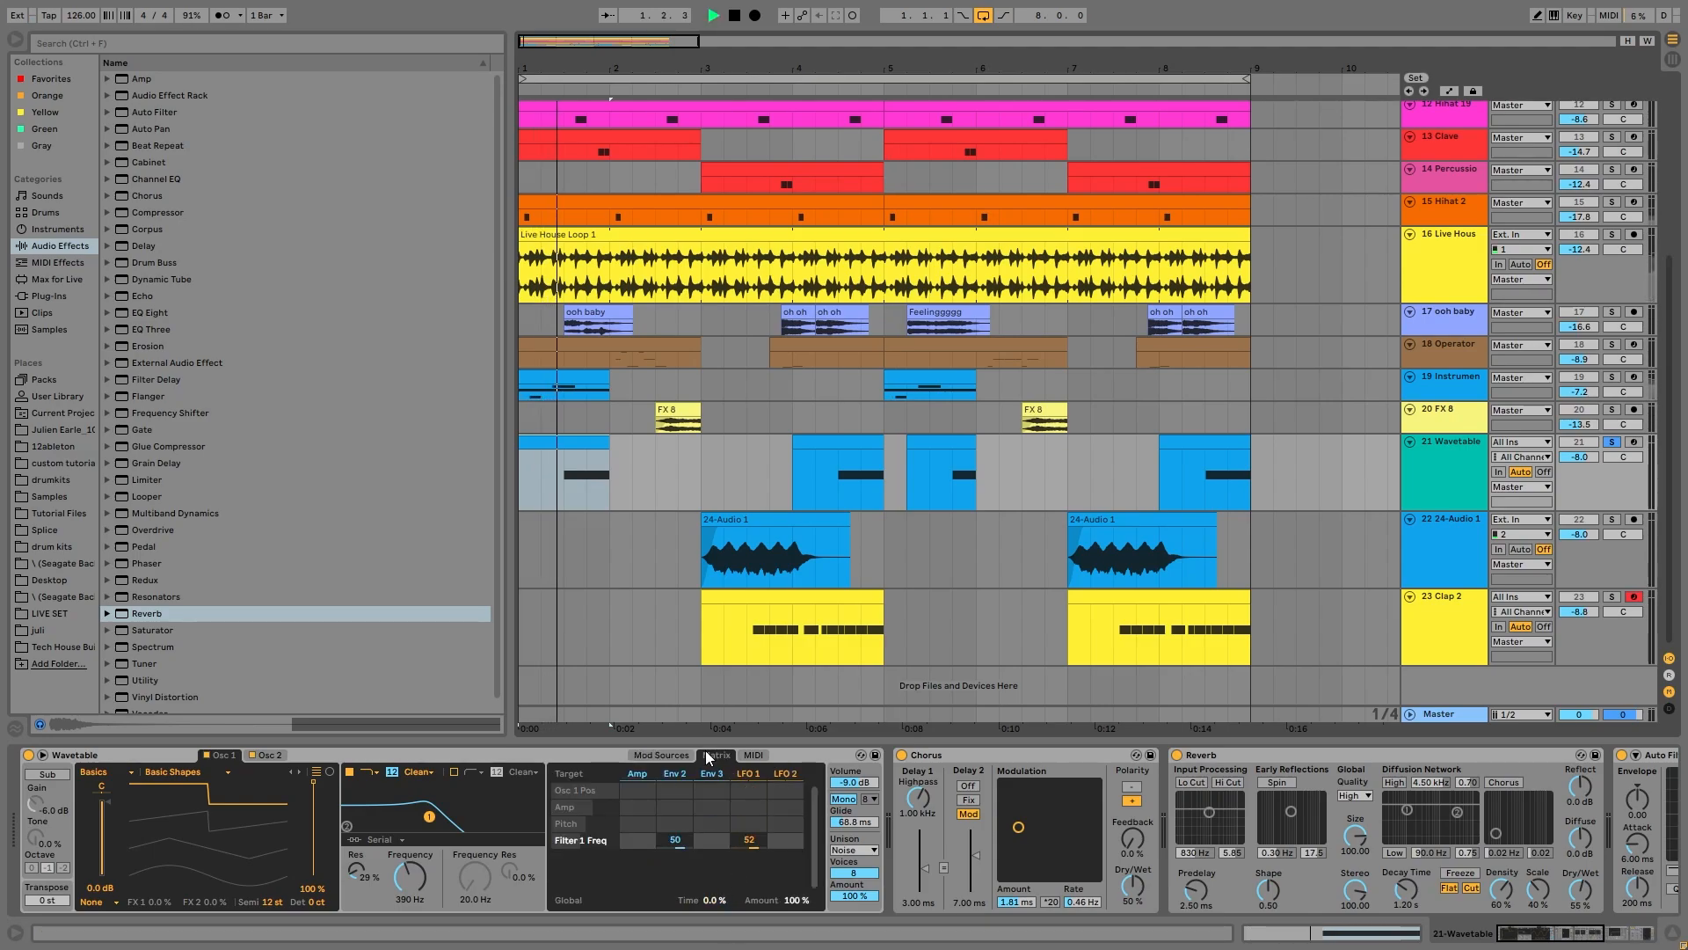
click(563, 475)
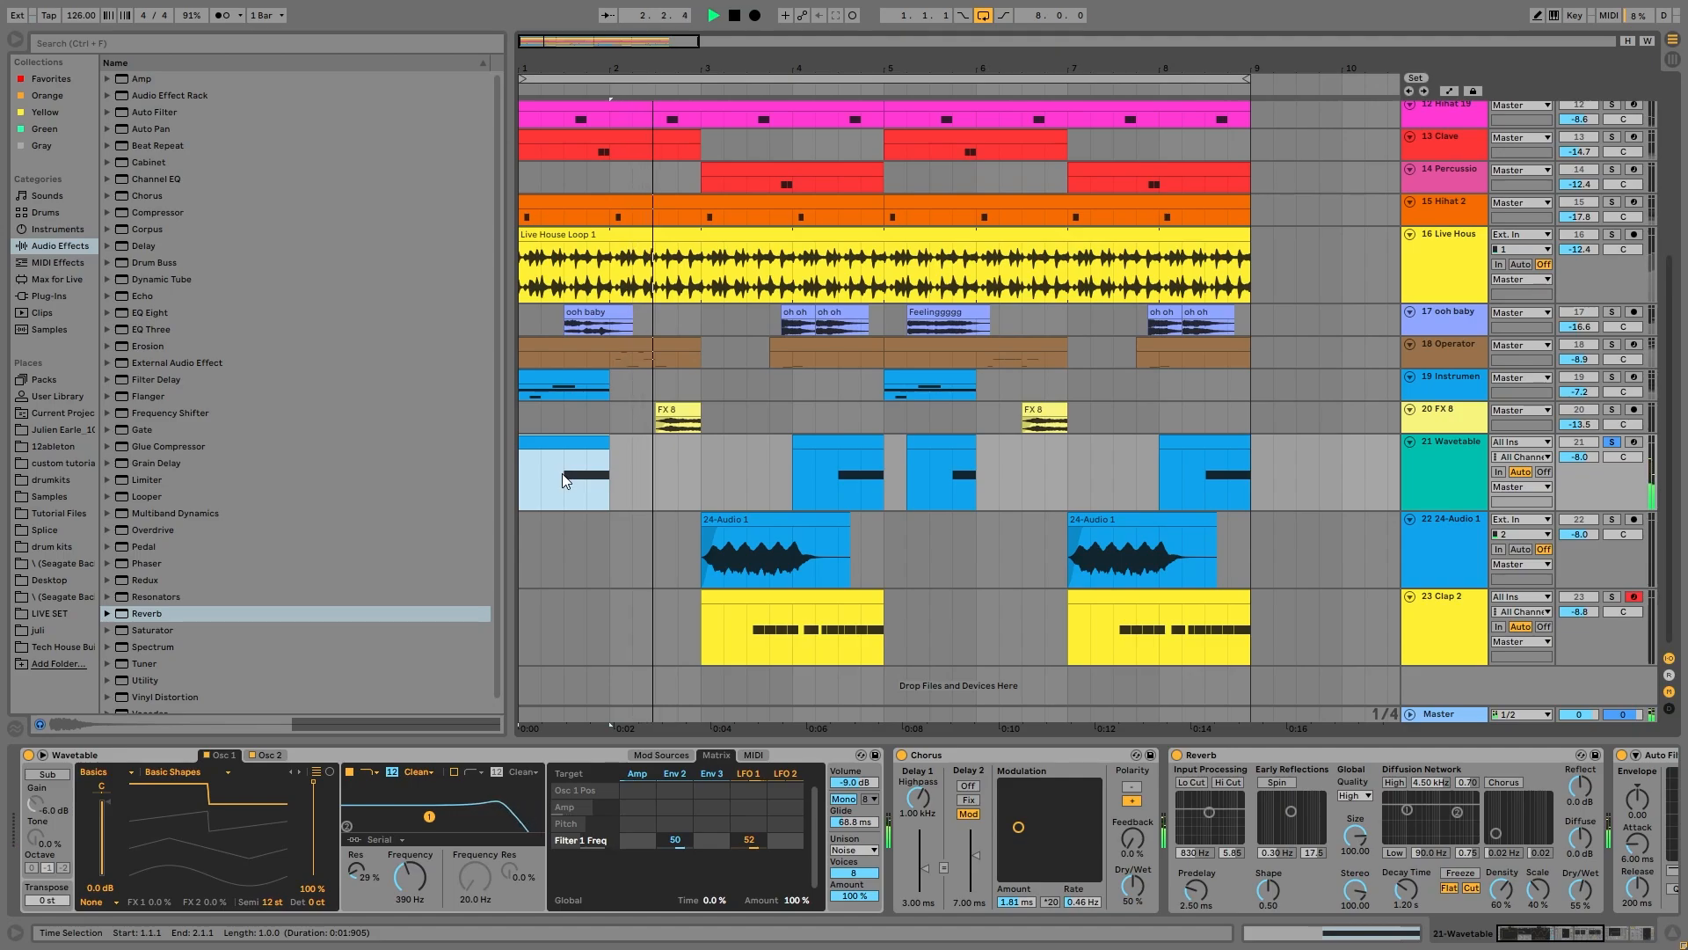
key(space)
click(562, 473)
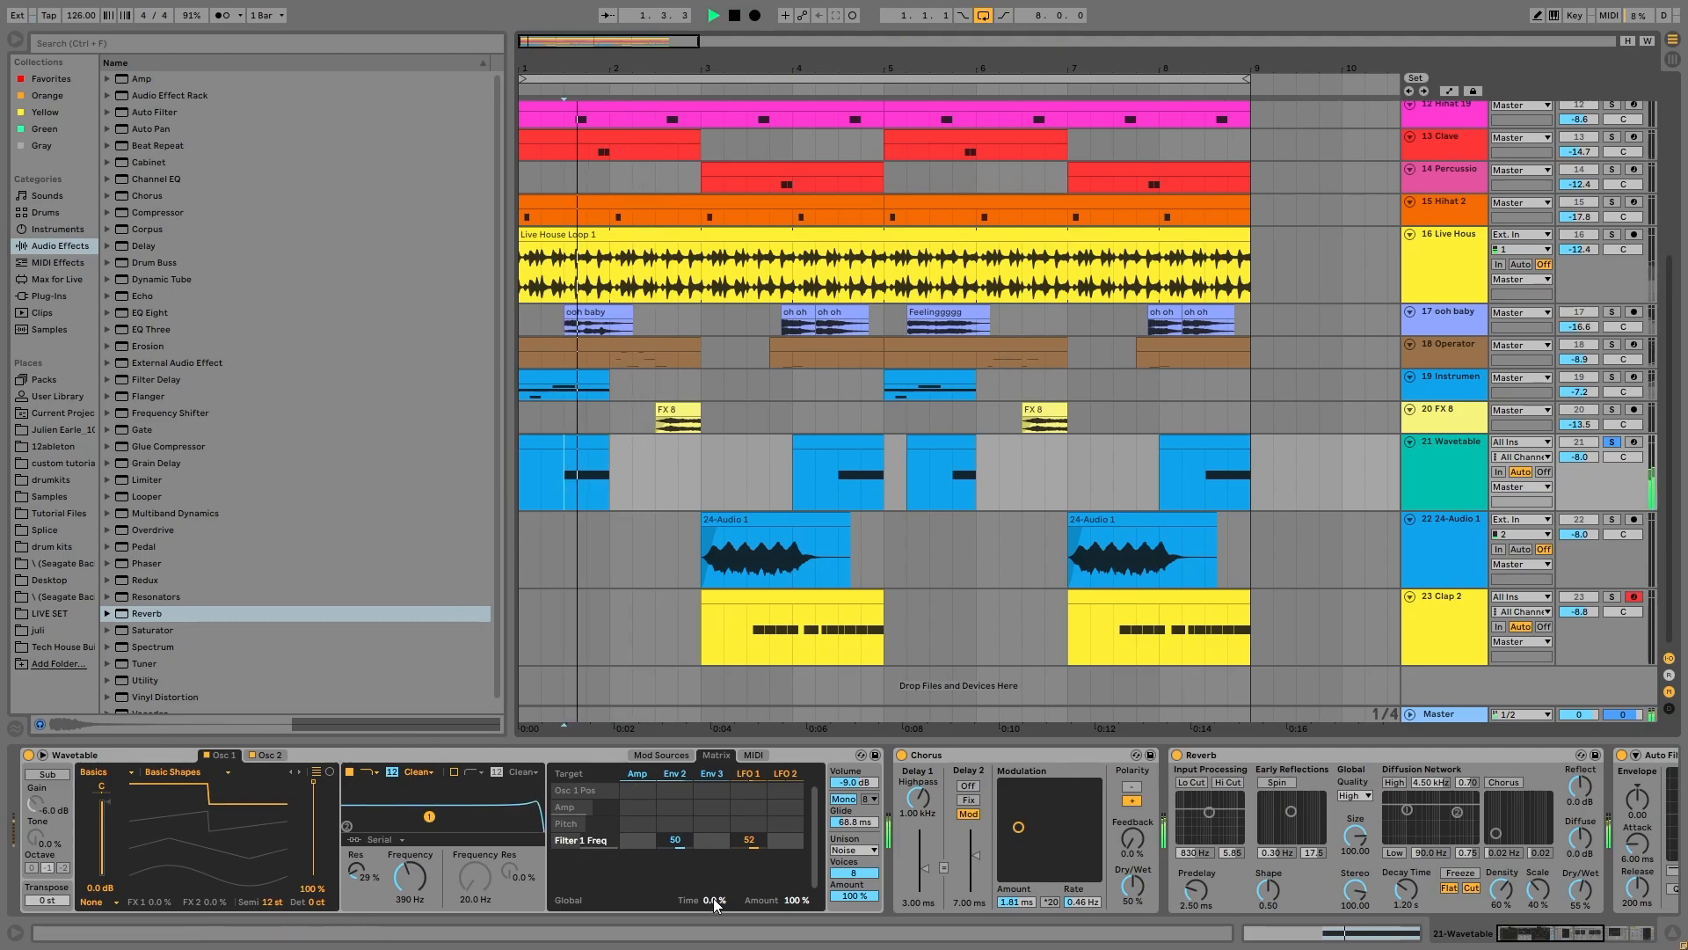
key(space)
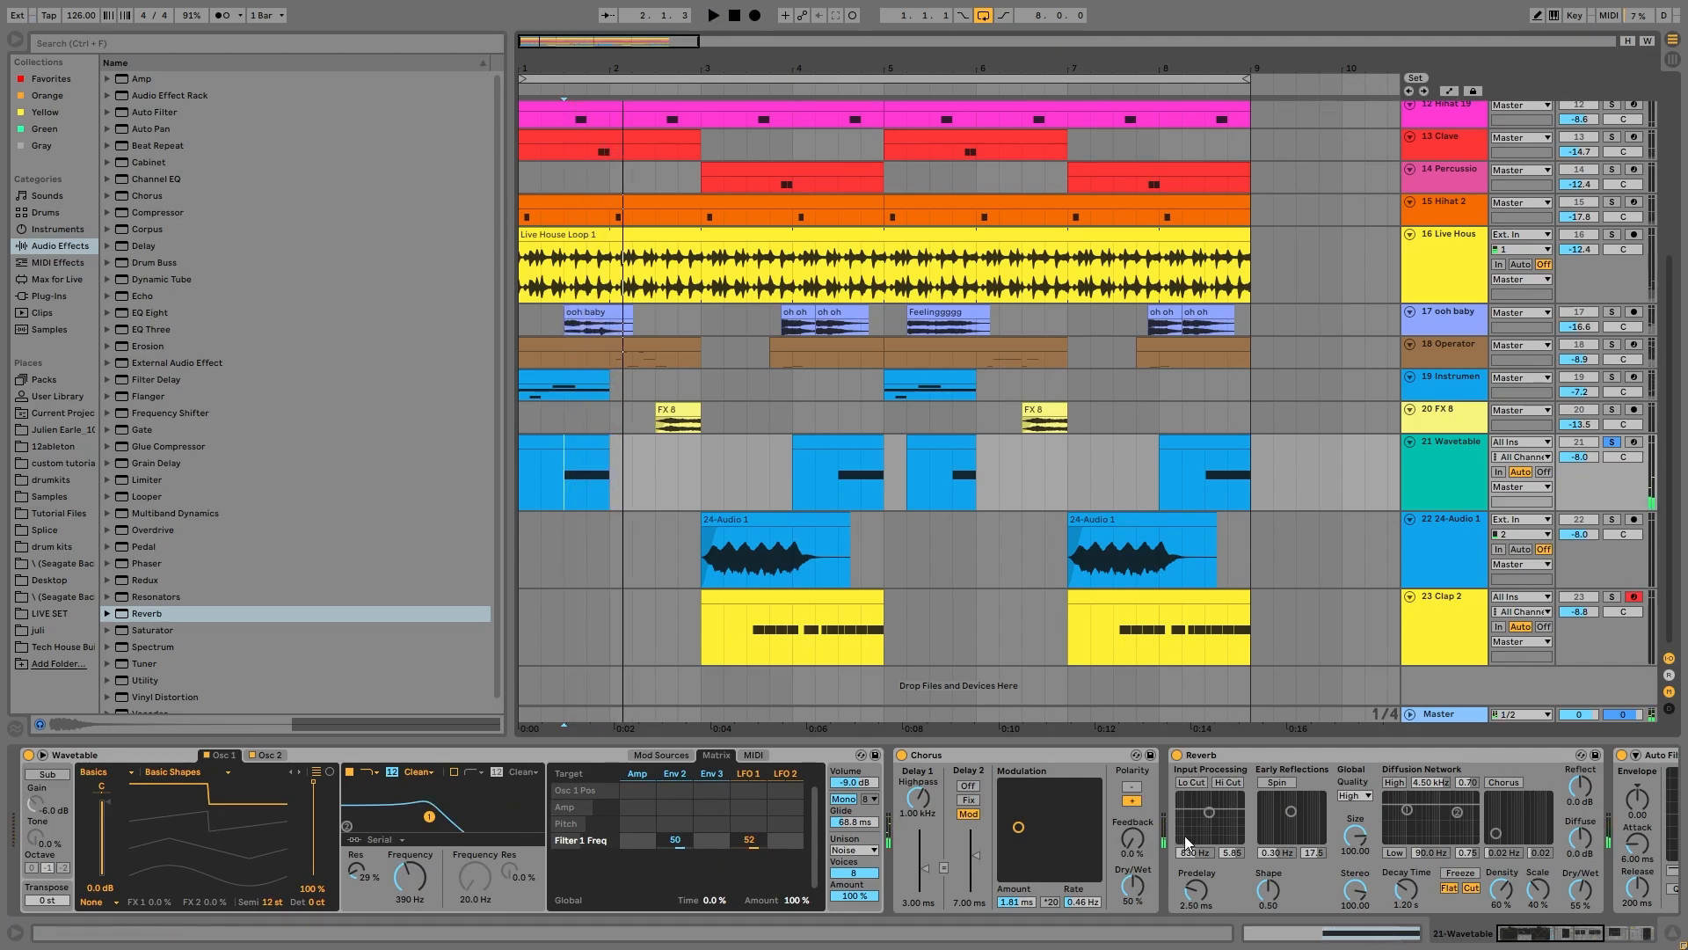
scroll(1086, 815, right, 8)
scroll(1043, 809, right, 4)
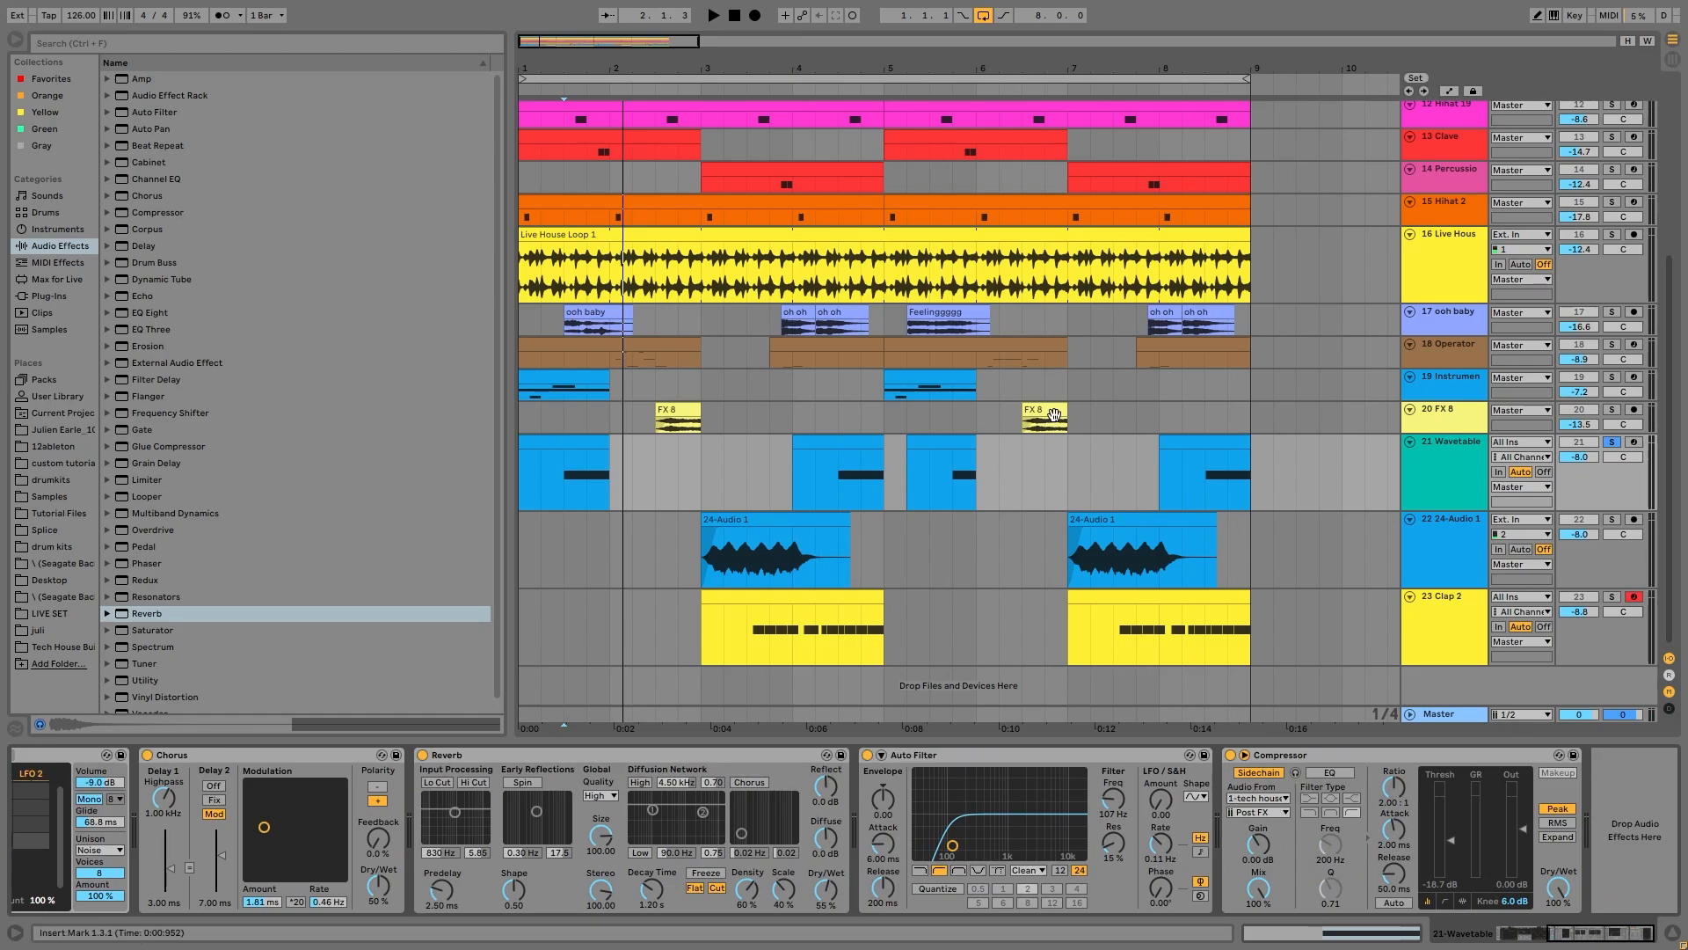
Solo the 22 24-Audio 1 track and audition its first clip from bar 3 with its Reverb, Amp and Auto Filter shown.
click(1616, 519)
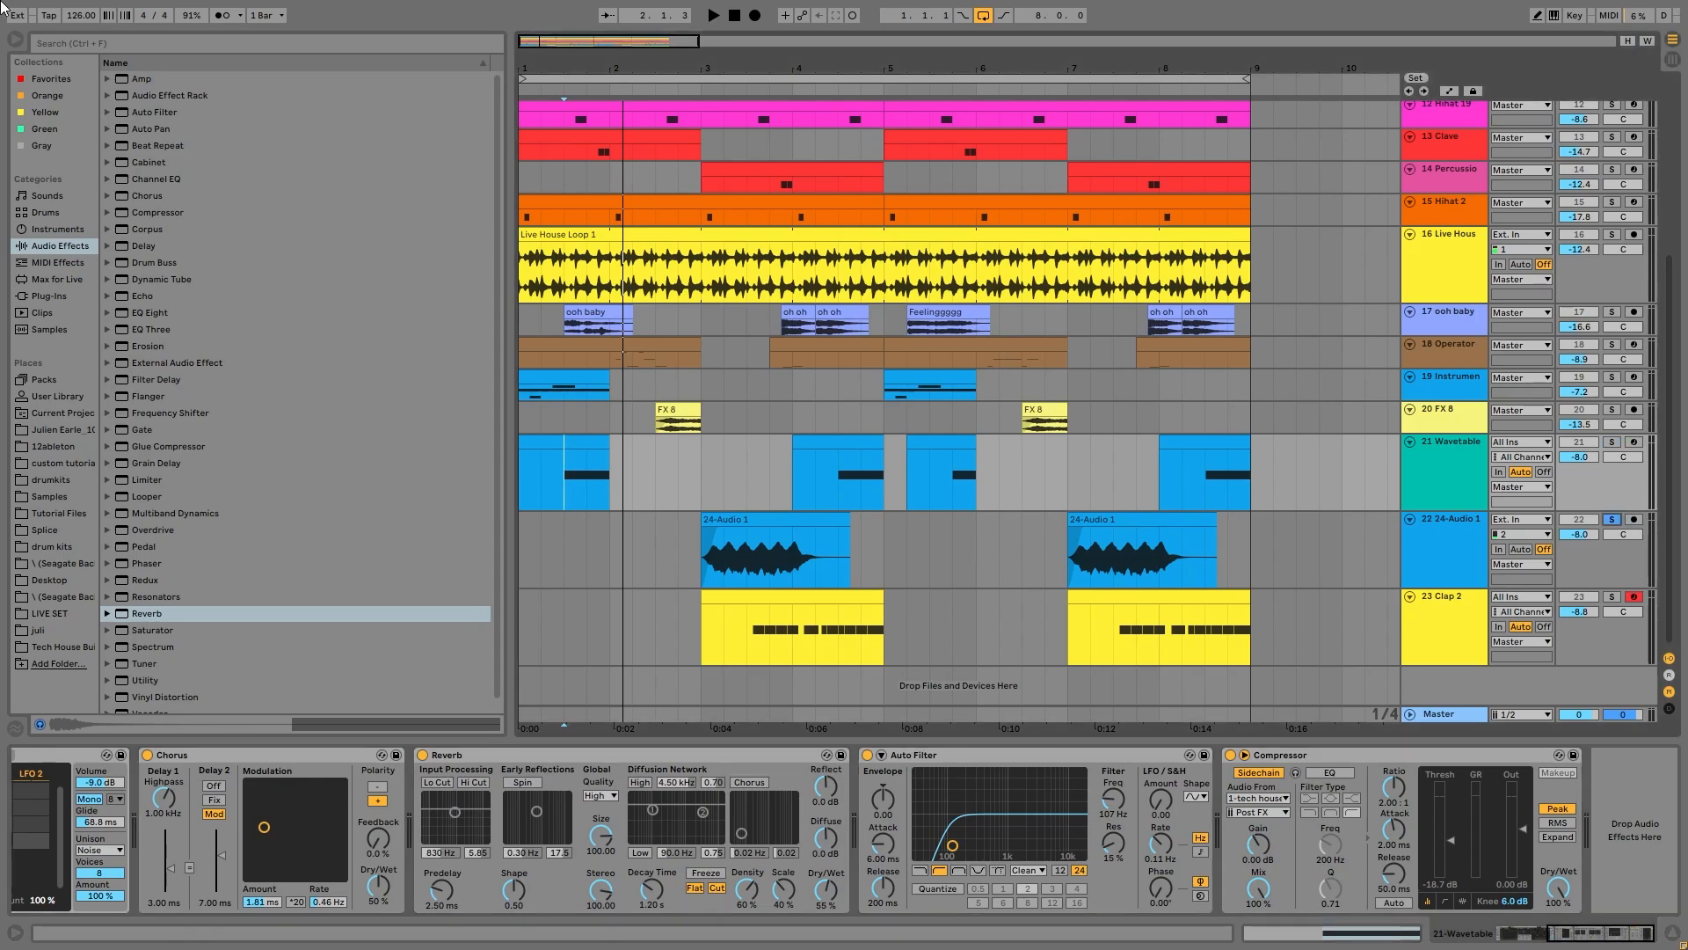
click(743, 537)
key(space)
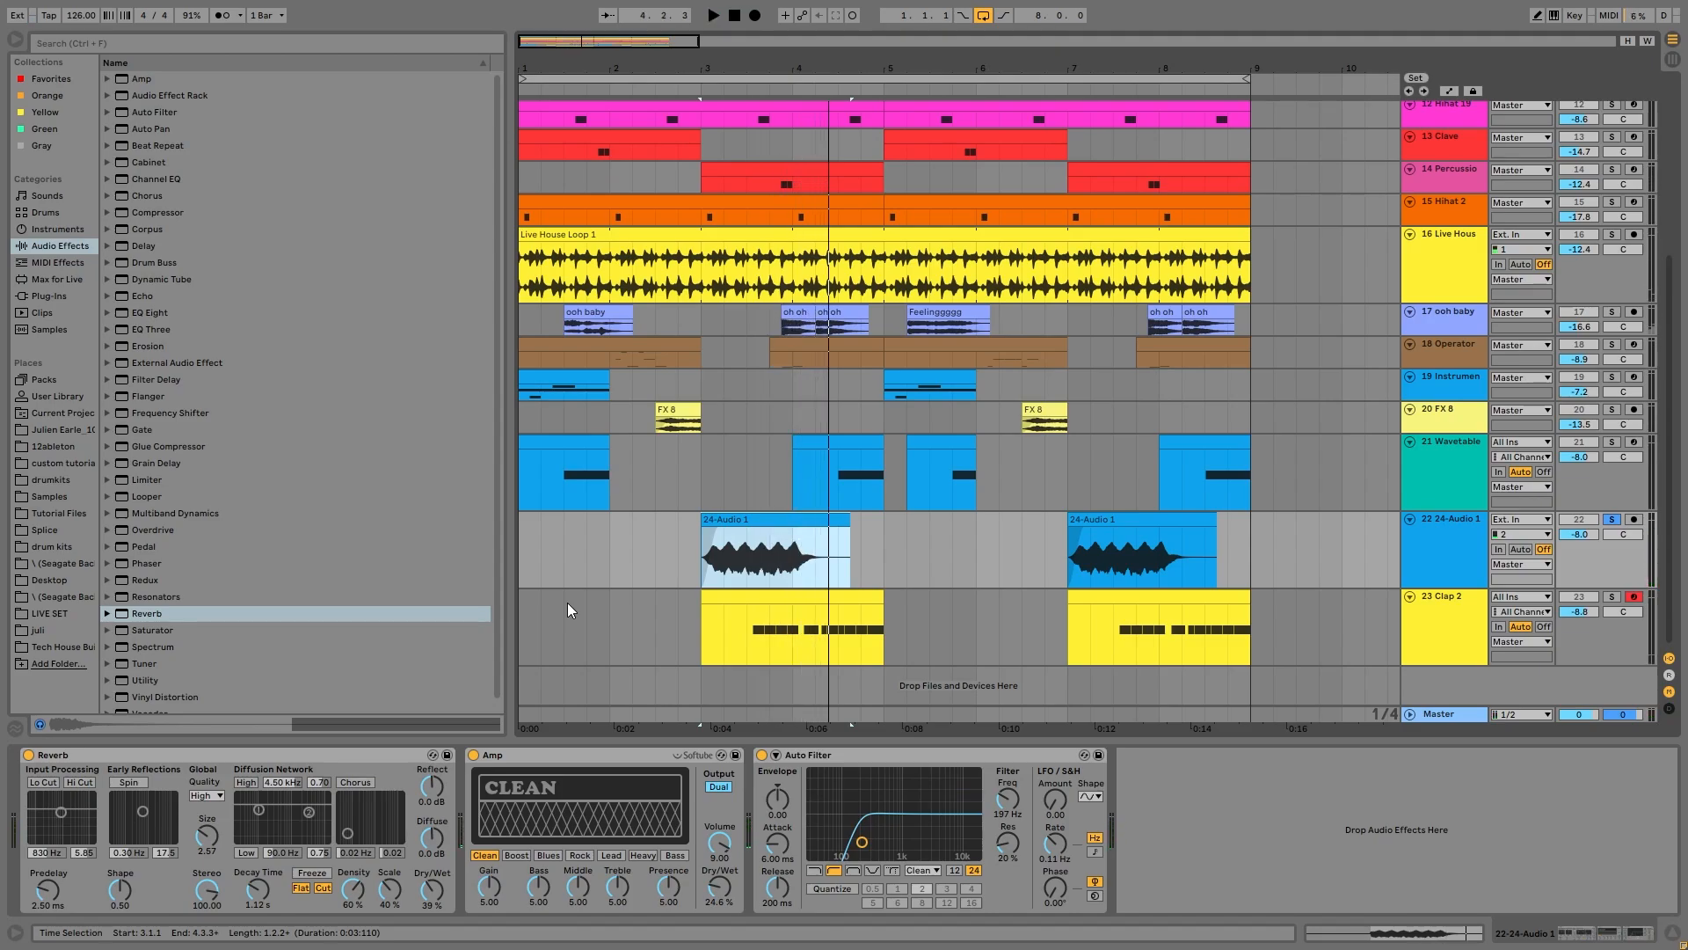
key(space)
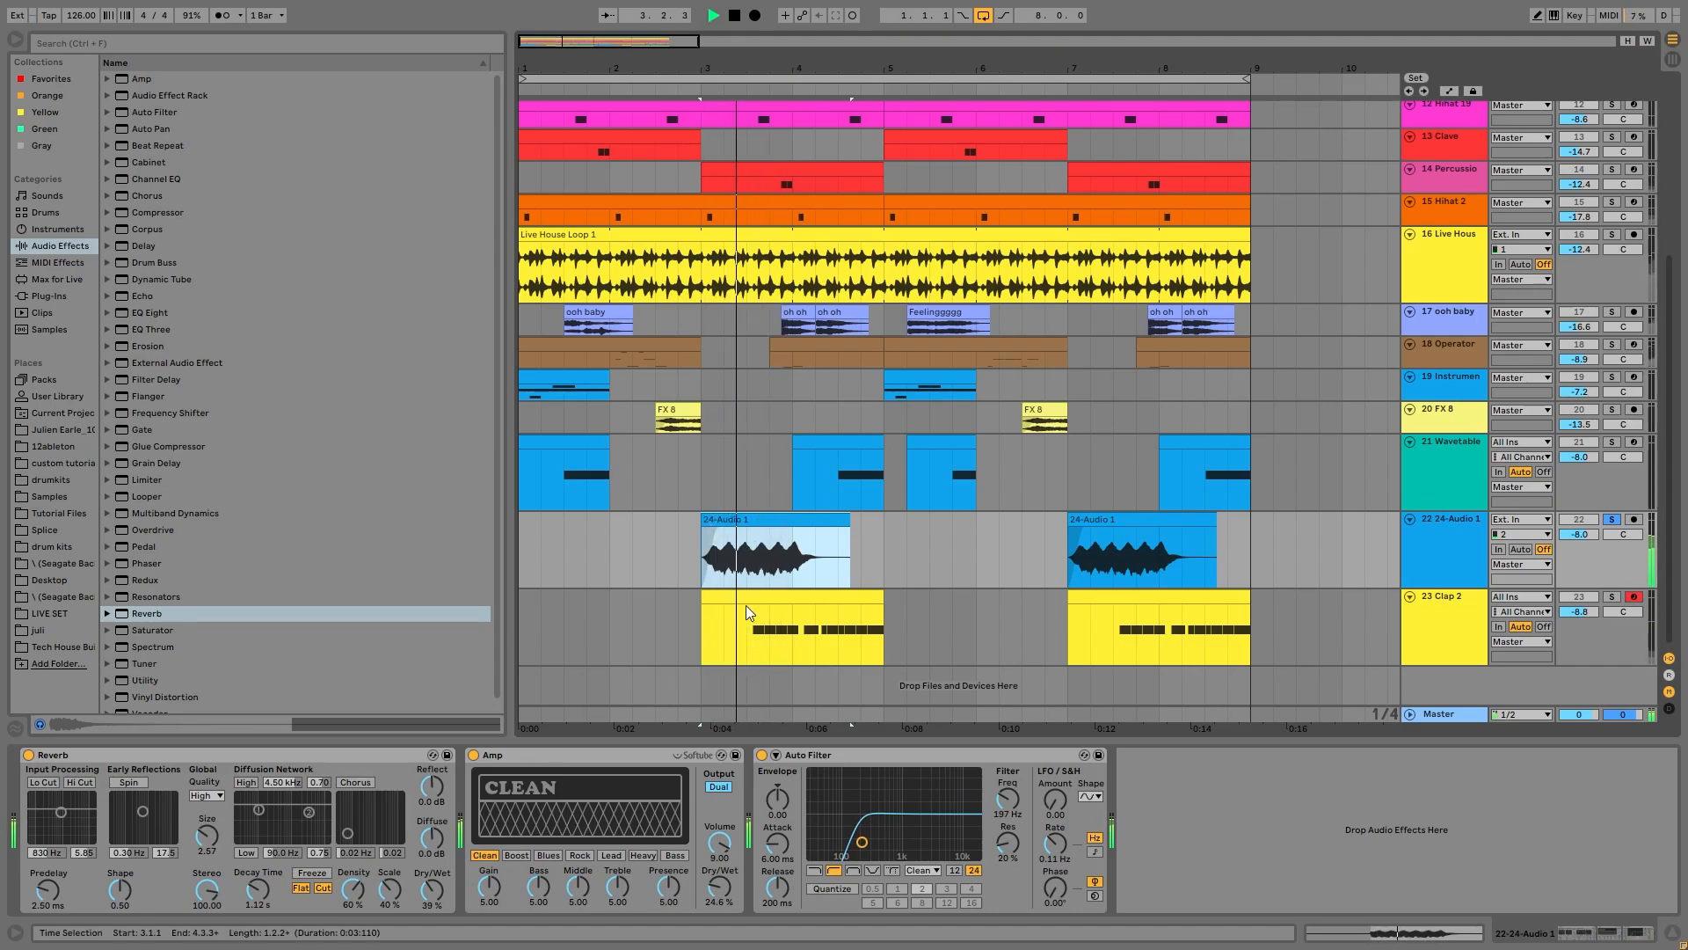
Replay the first clip of the soloed 22 24-Audio 1 track from bar 3 several times.
key(space)
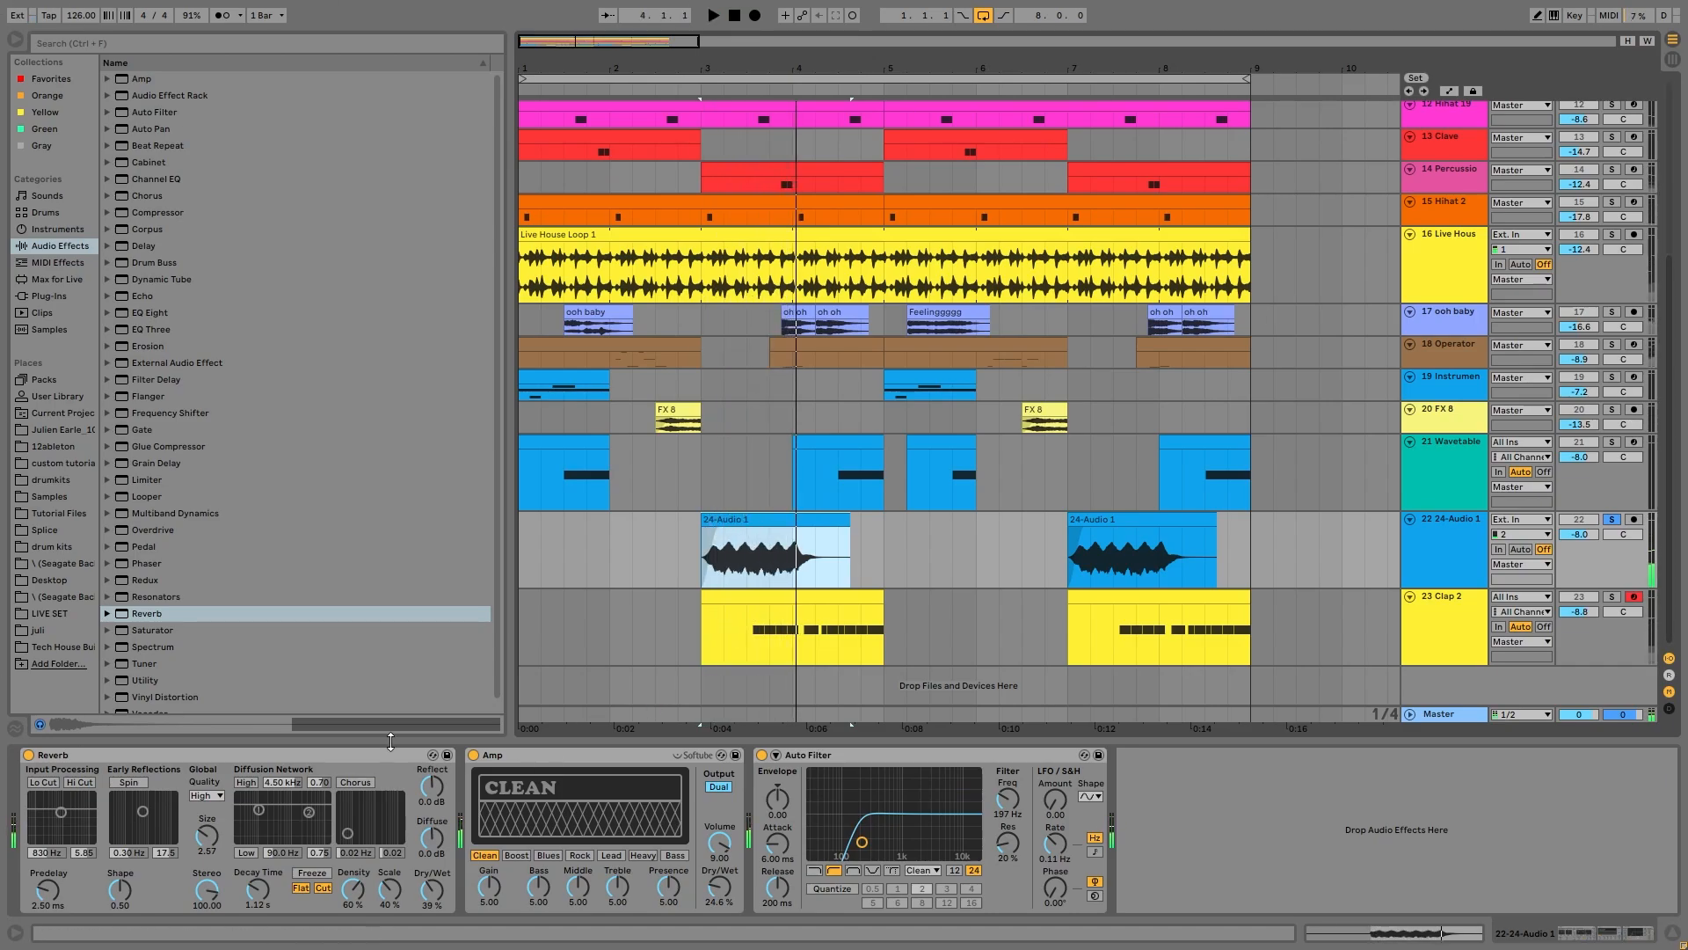
key(space)
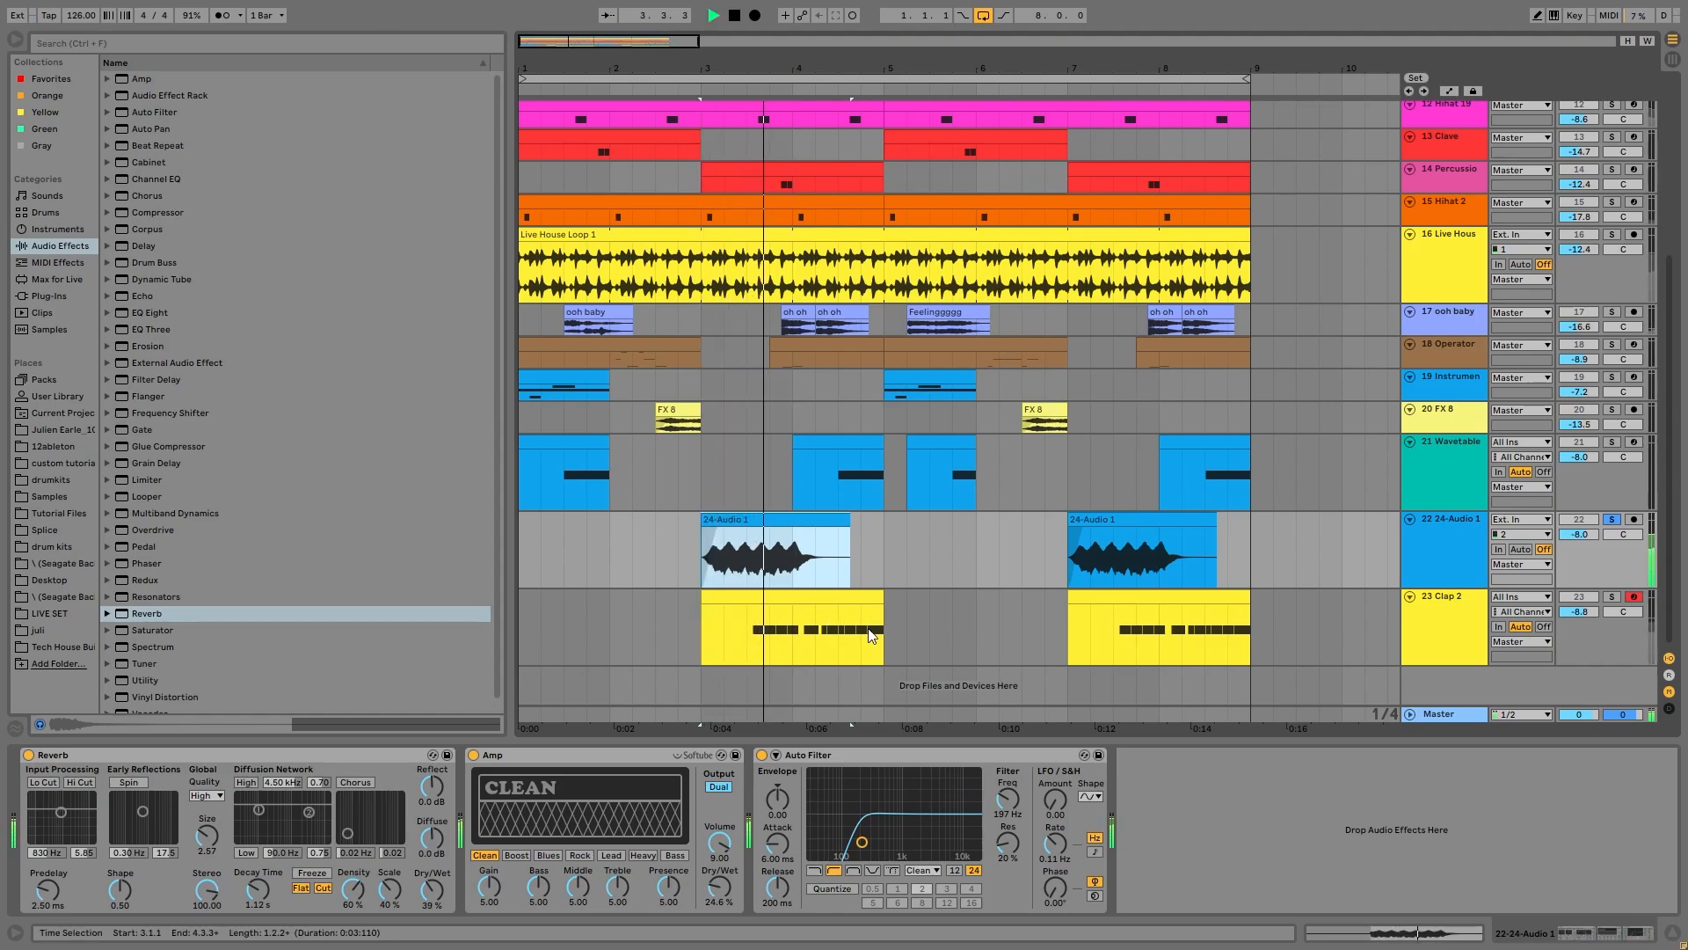
key(space)
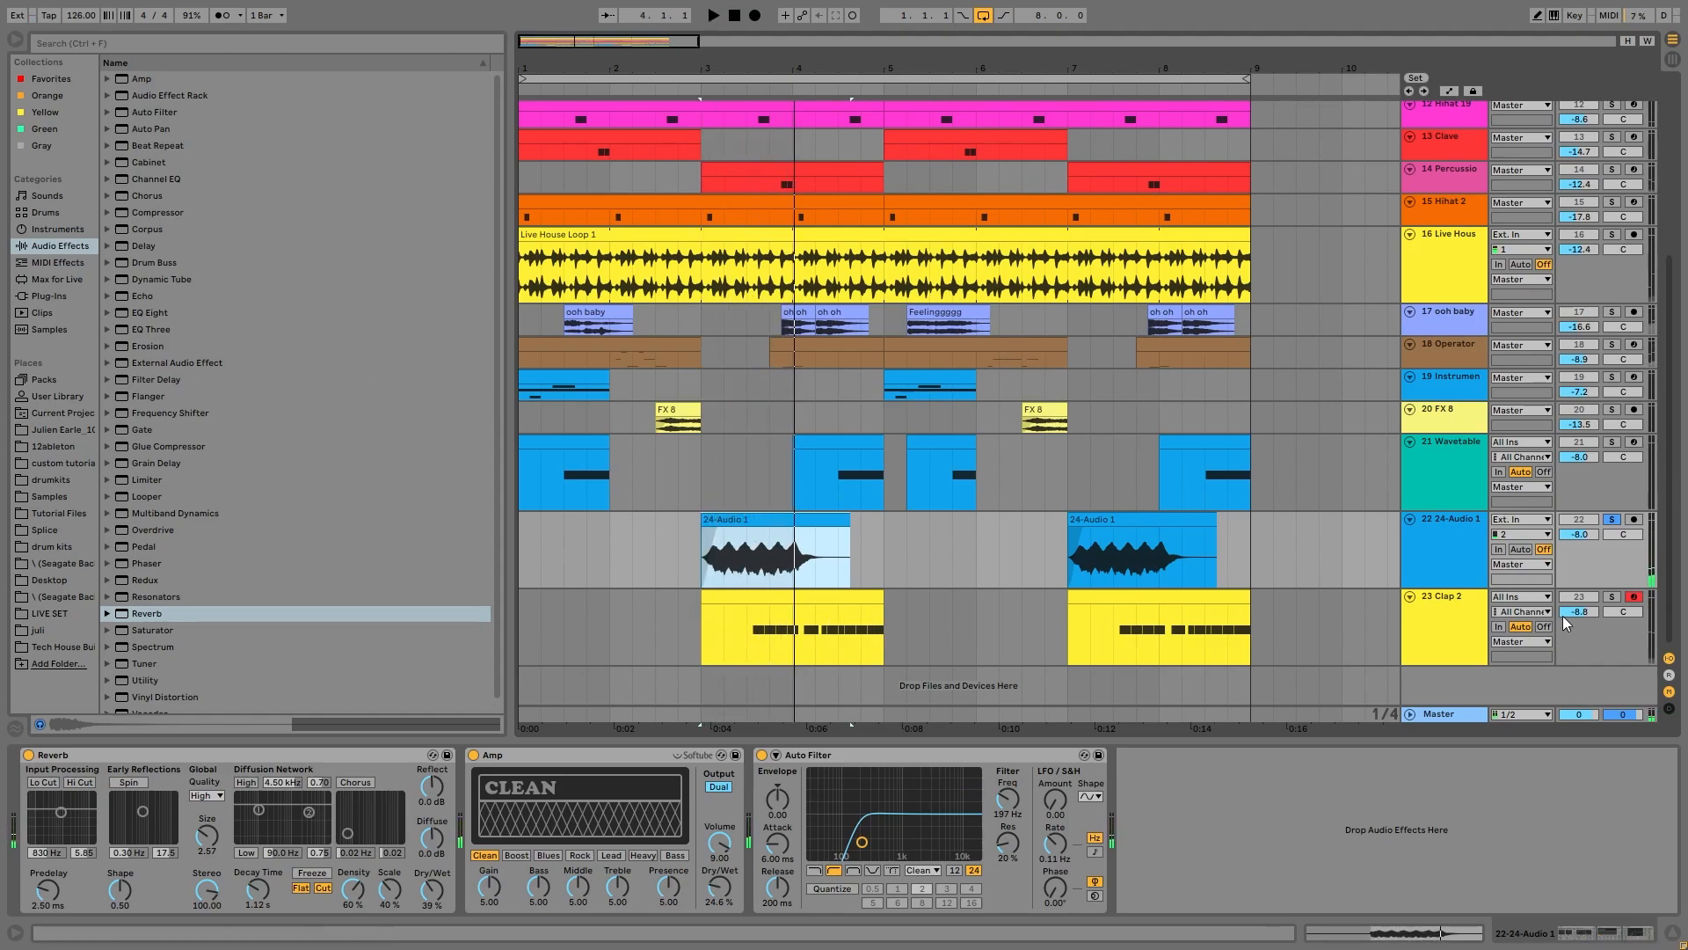
key(space)
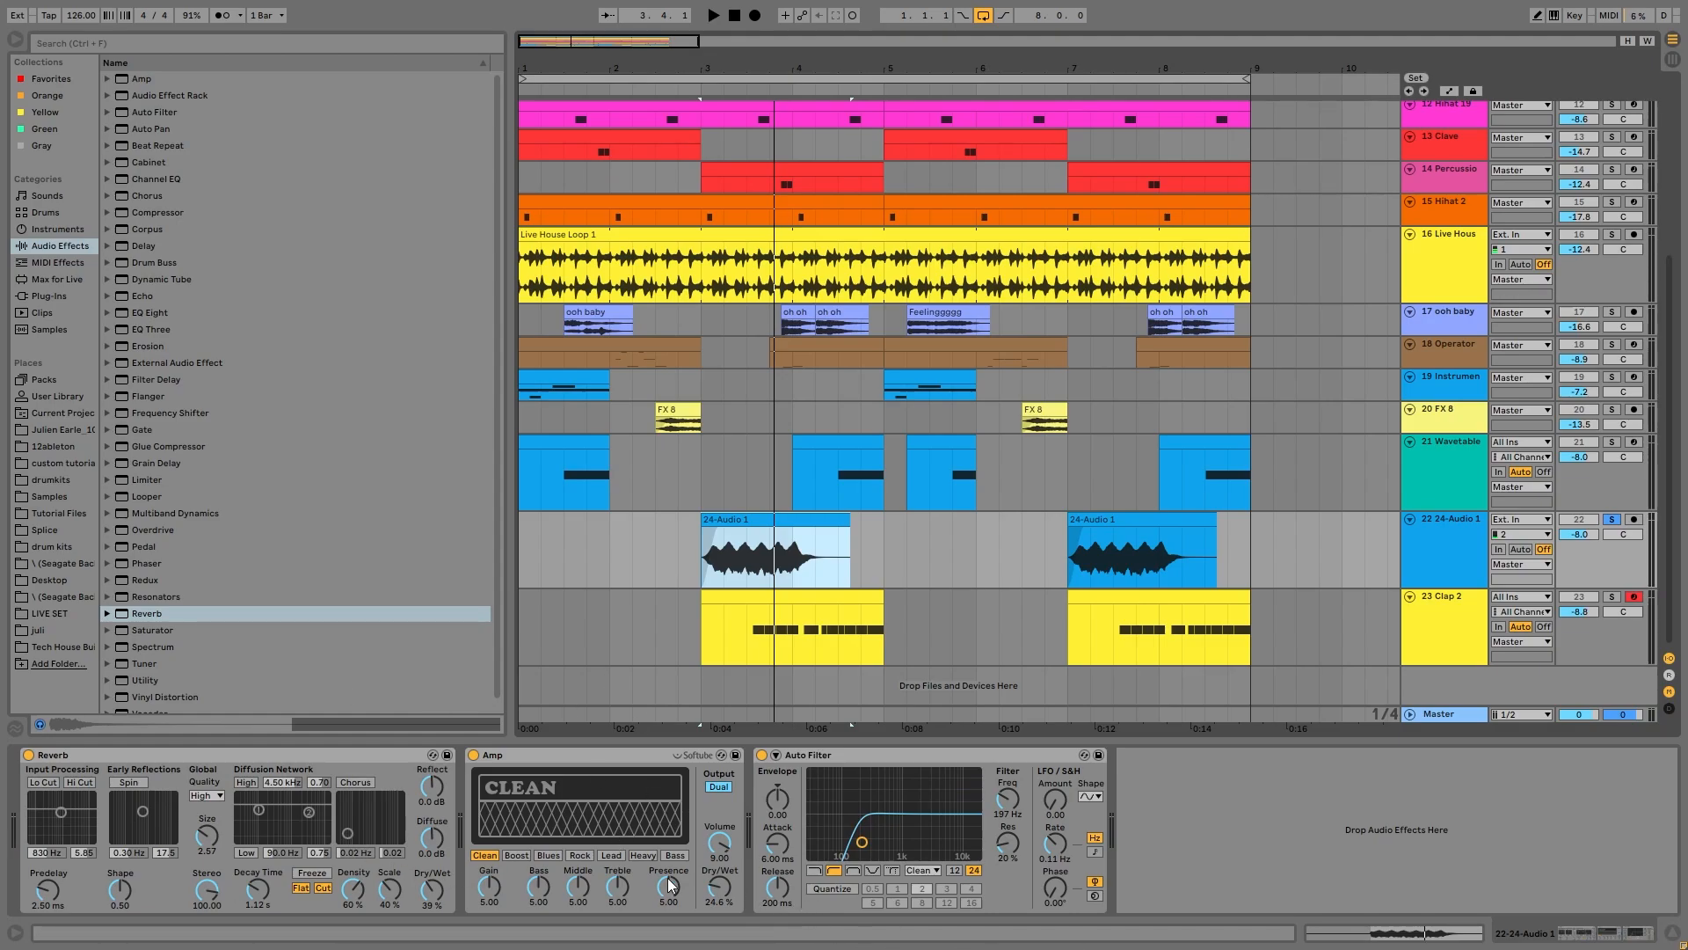
Audition the soloed 24-Audio 1 clip from bar 3 with the Amp effect bypassed, and re-enable the Amp for comparison.
key(space)
click(473, 755)
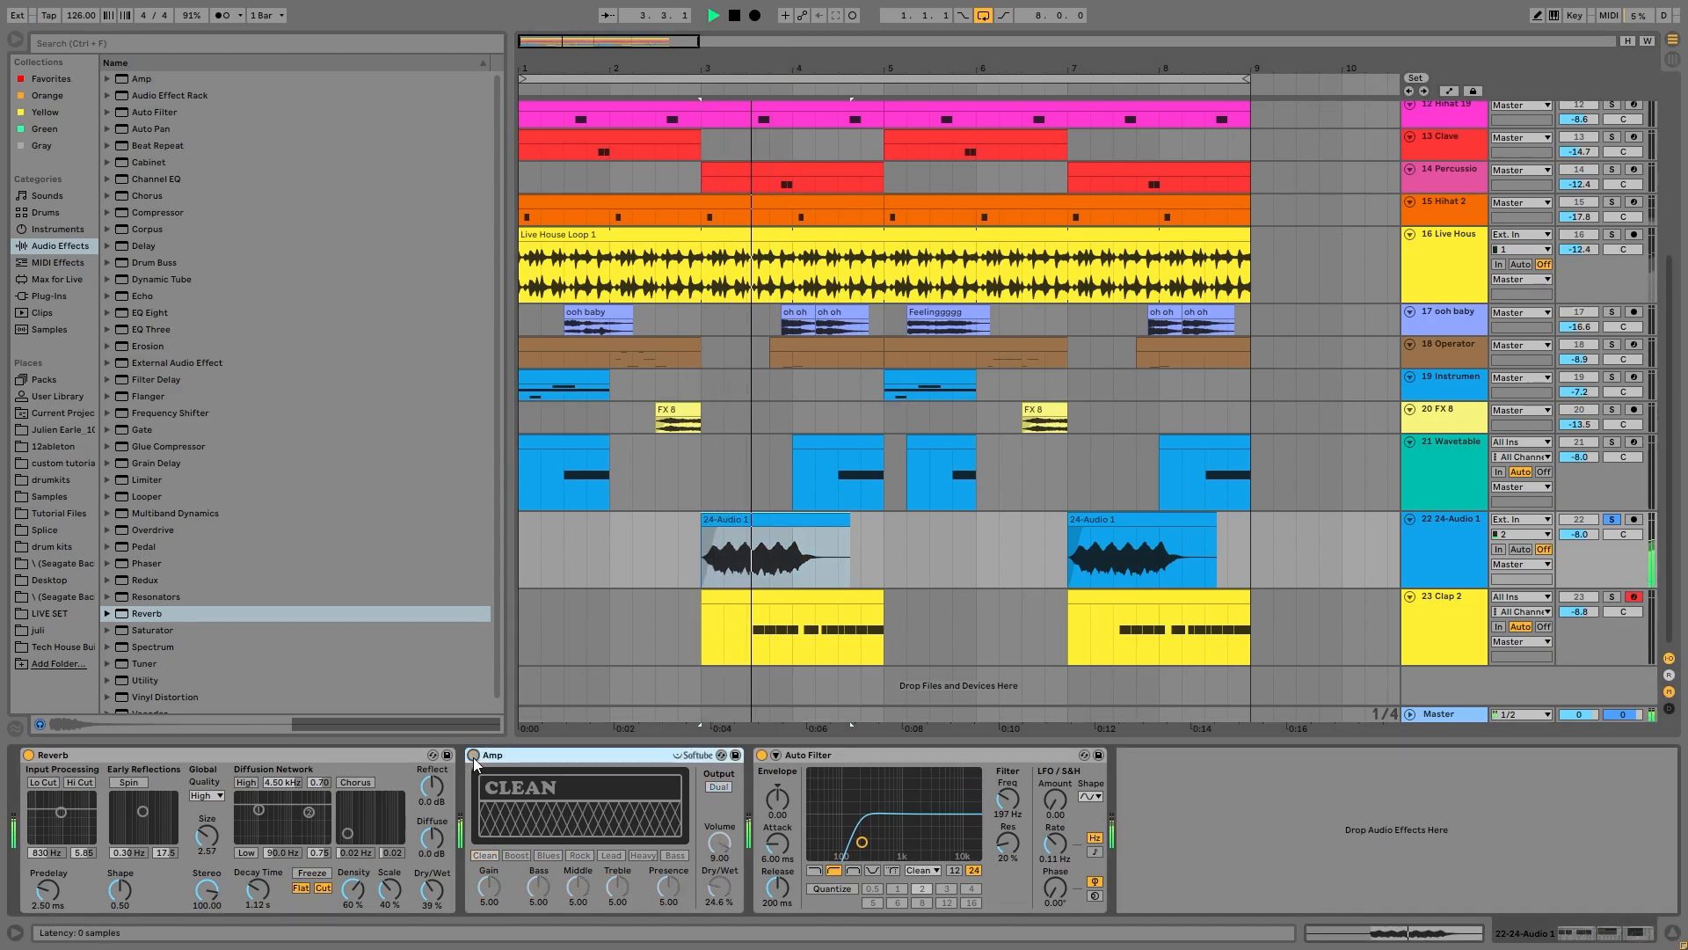
click(473, 755)
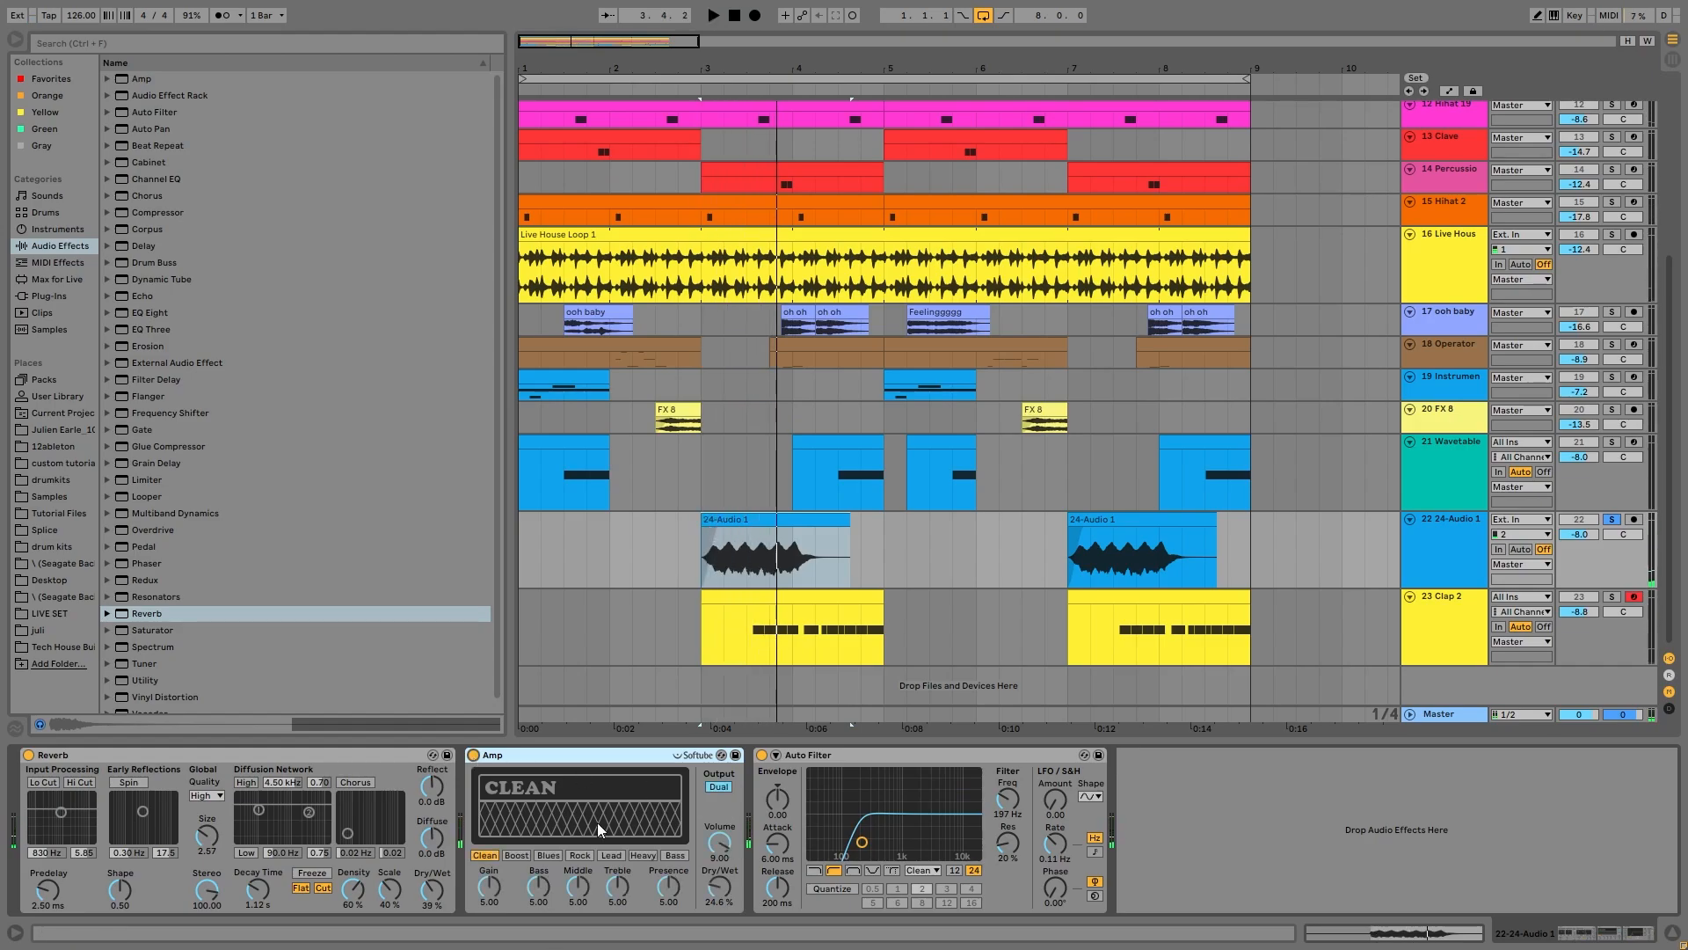
key(space)
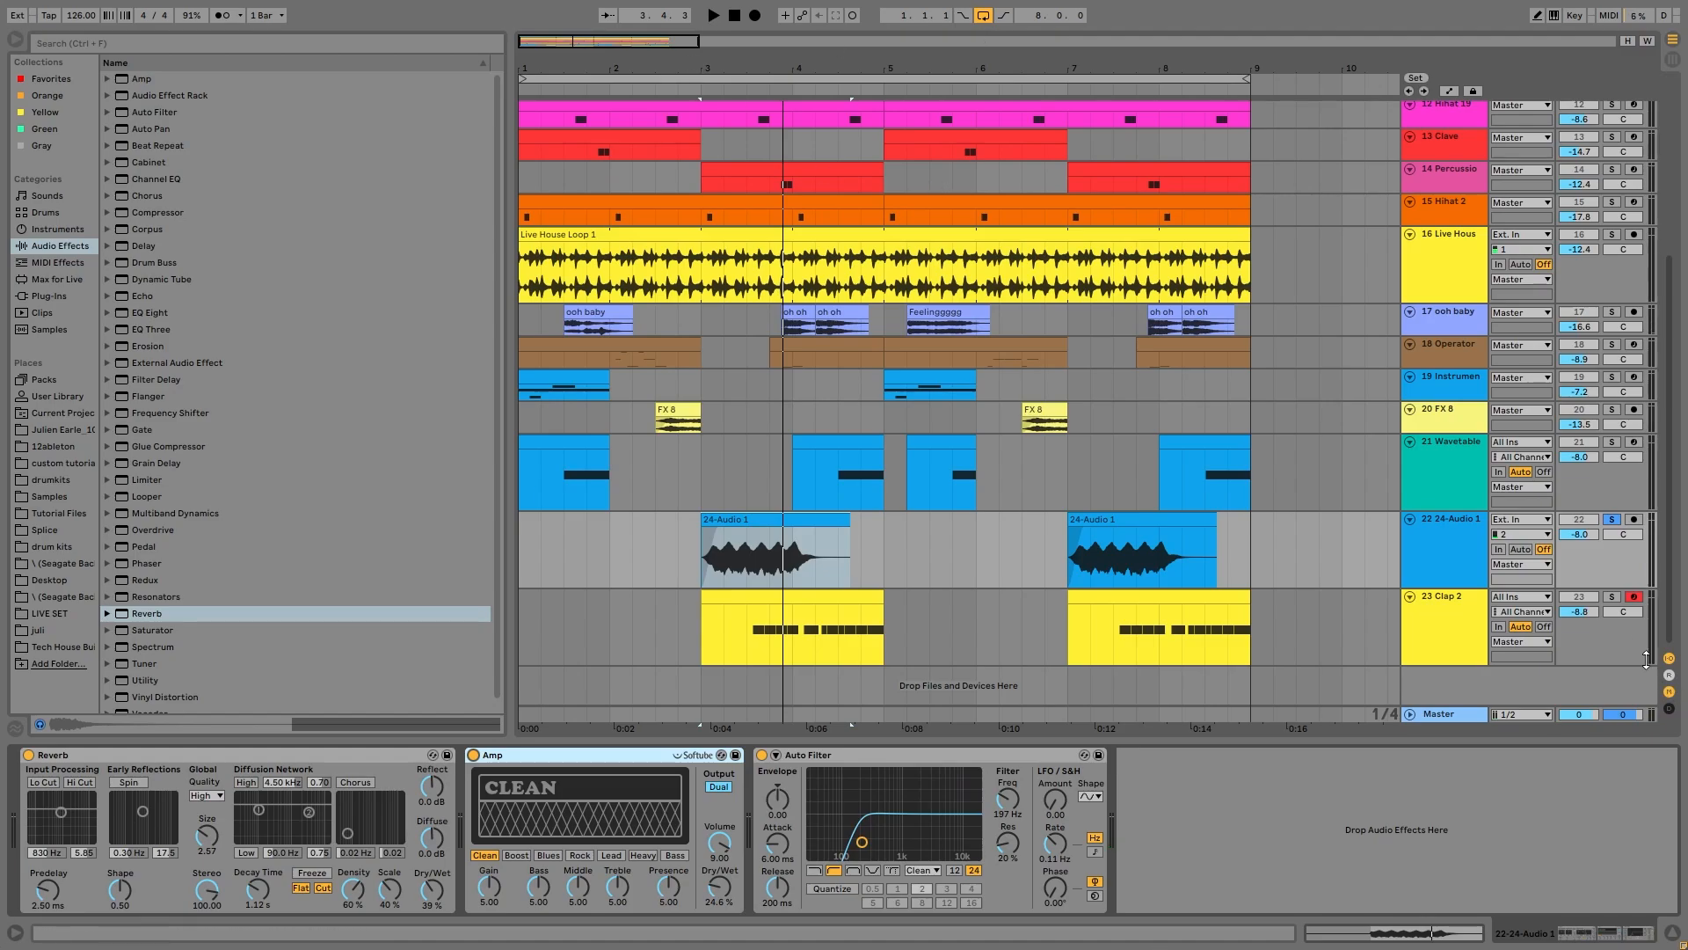
Solo the 23 Clap 2 track, show its Clap 2 sampler and audition its first clip from beat 3.3.
click(1614, 598)
key(space)
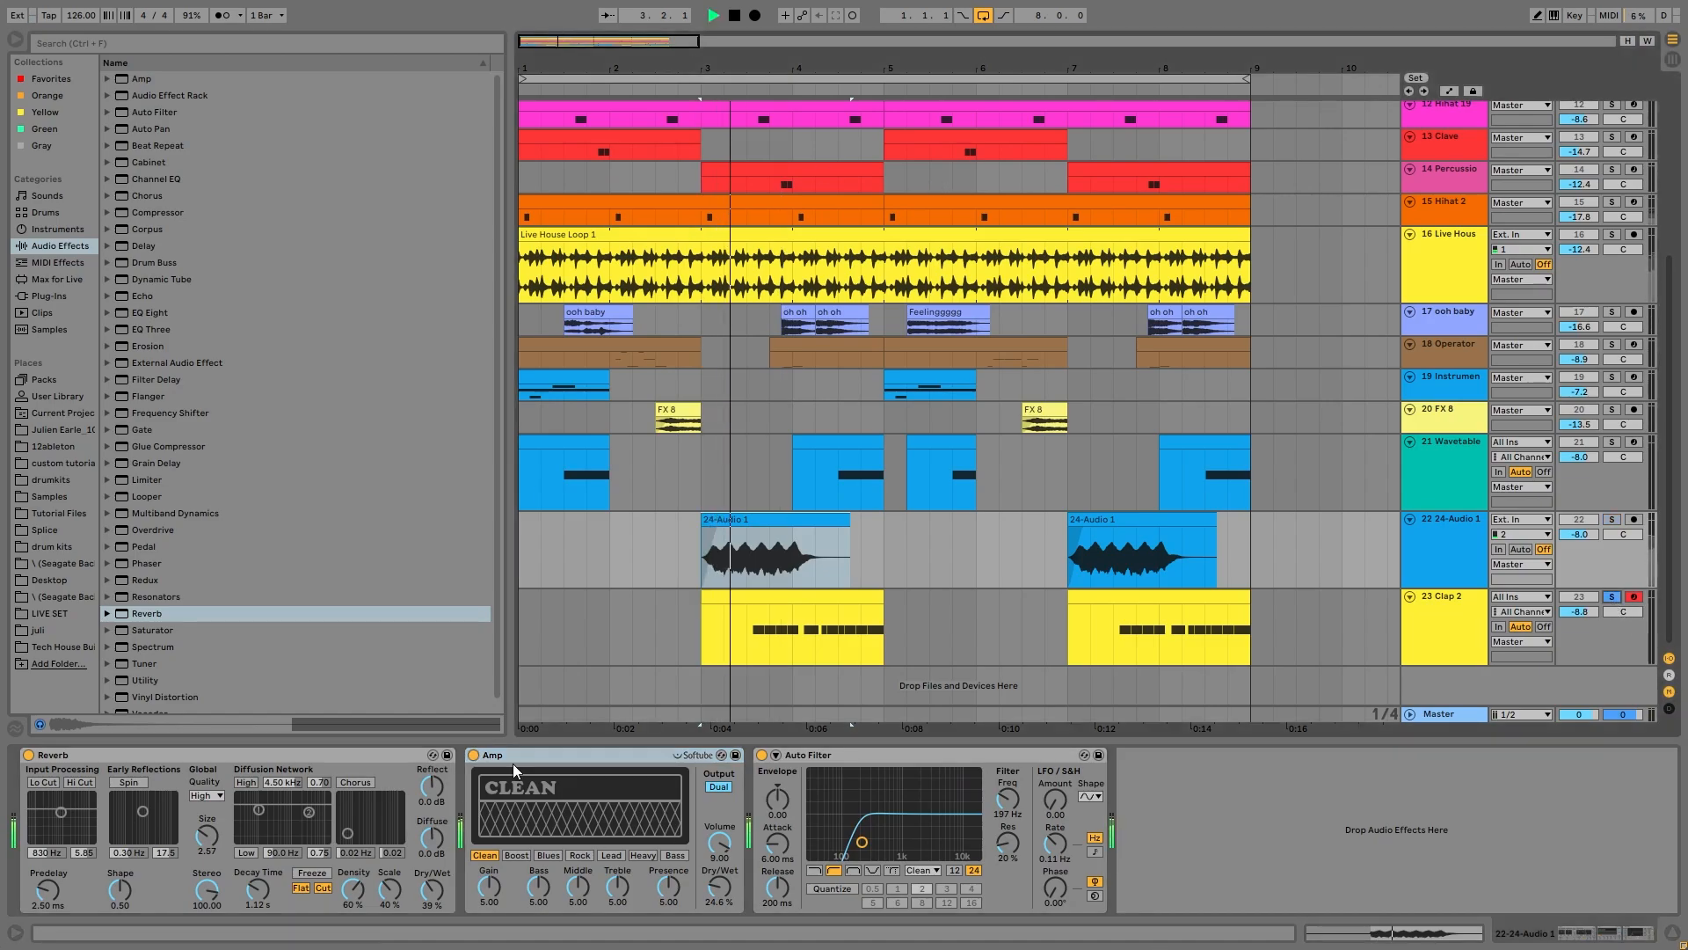
click(757, 647)
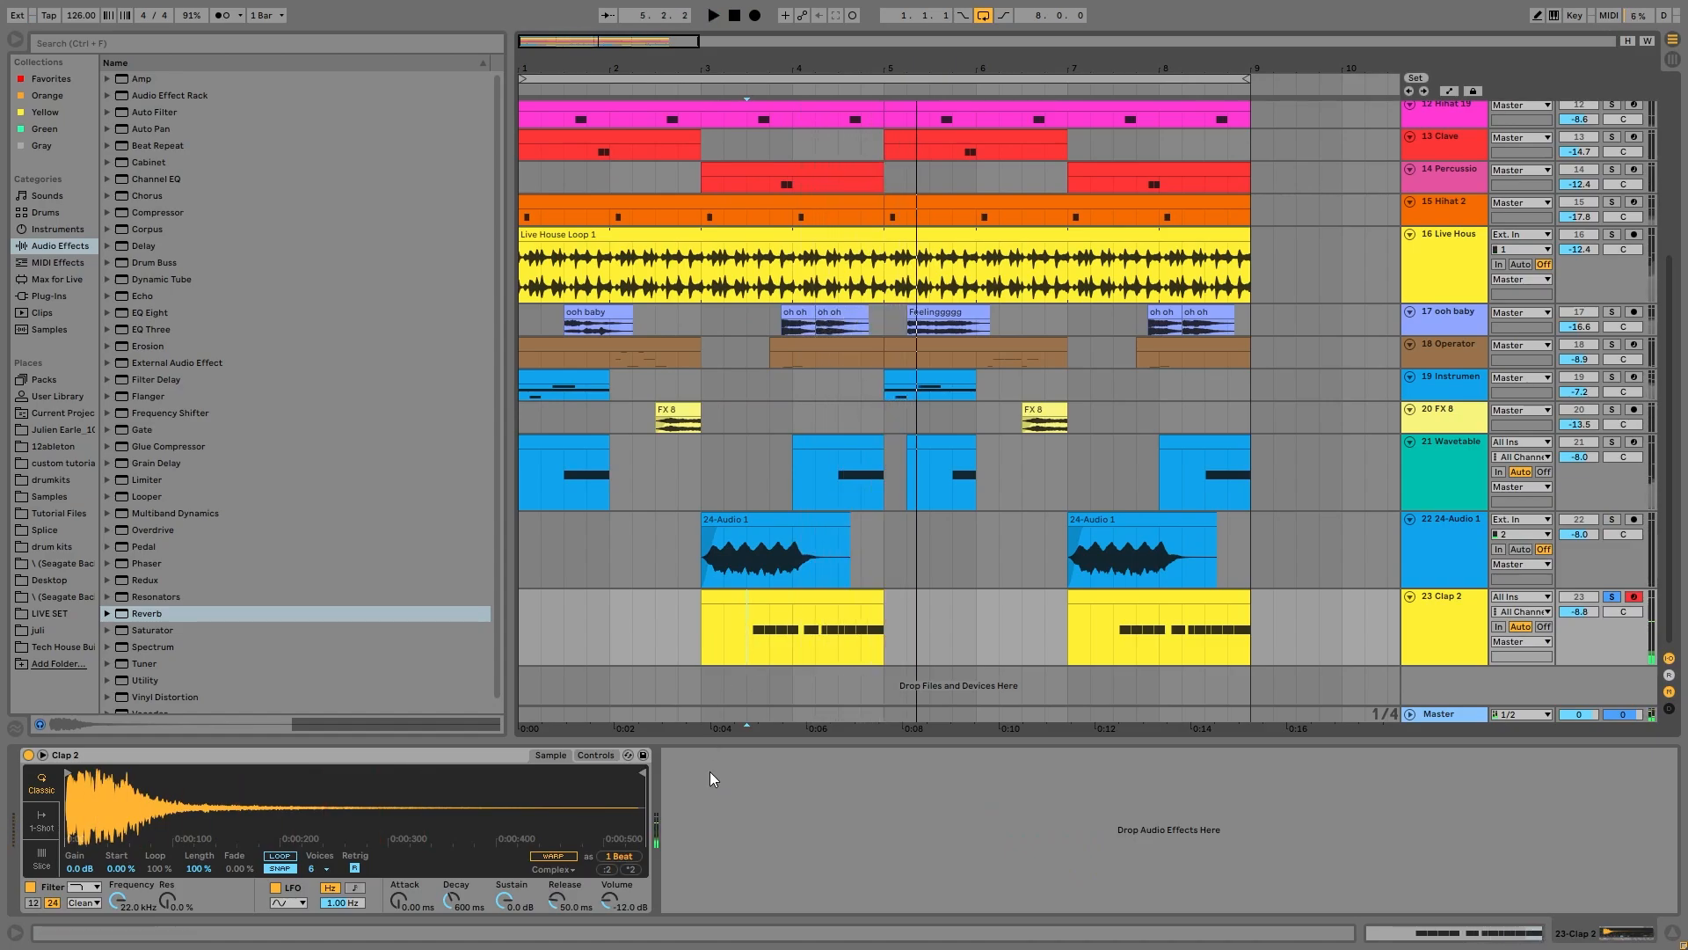
key(space)
key(space)
key(space)
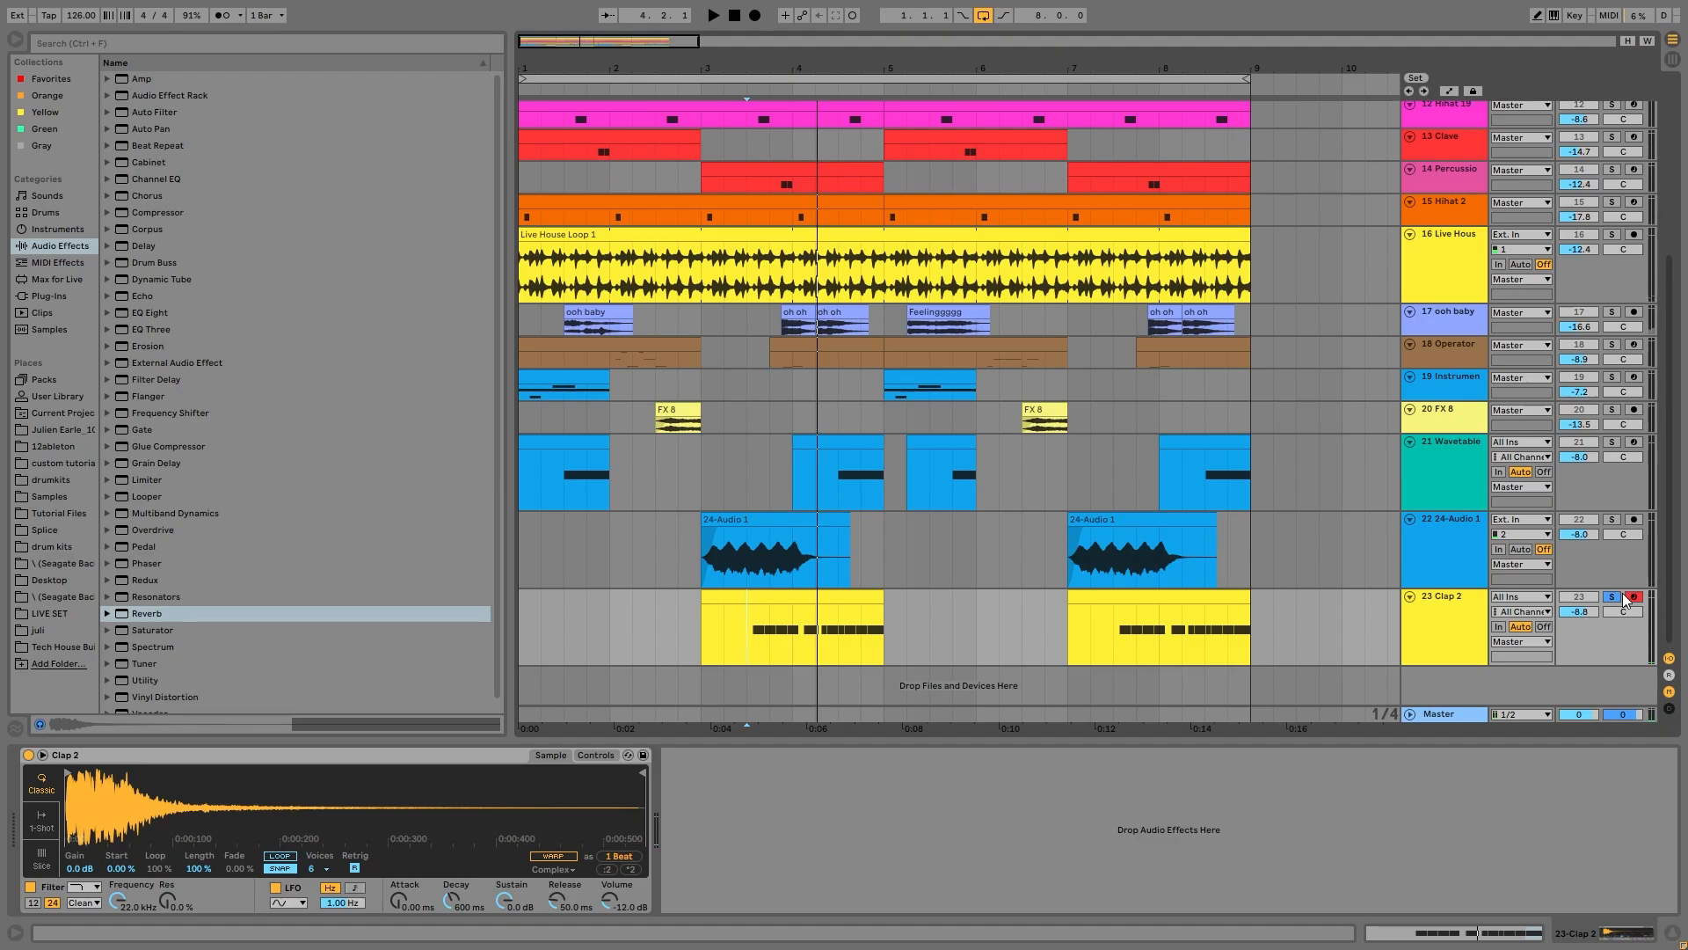
Clear the Clap 2 track's solo and play the full mix from beat 3.3, and again from the first Clap 2 clip's start at bar 3.
key(space)
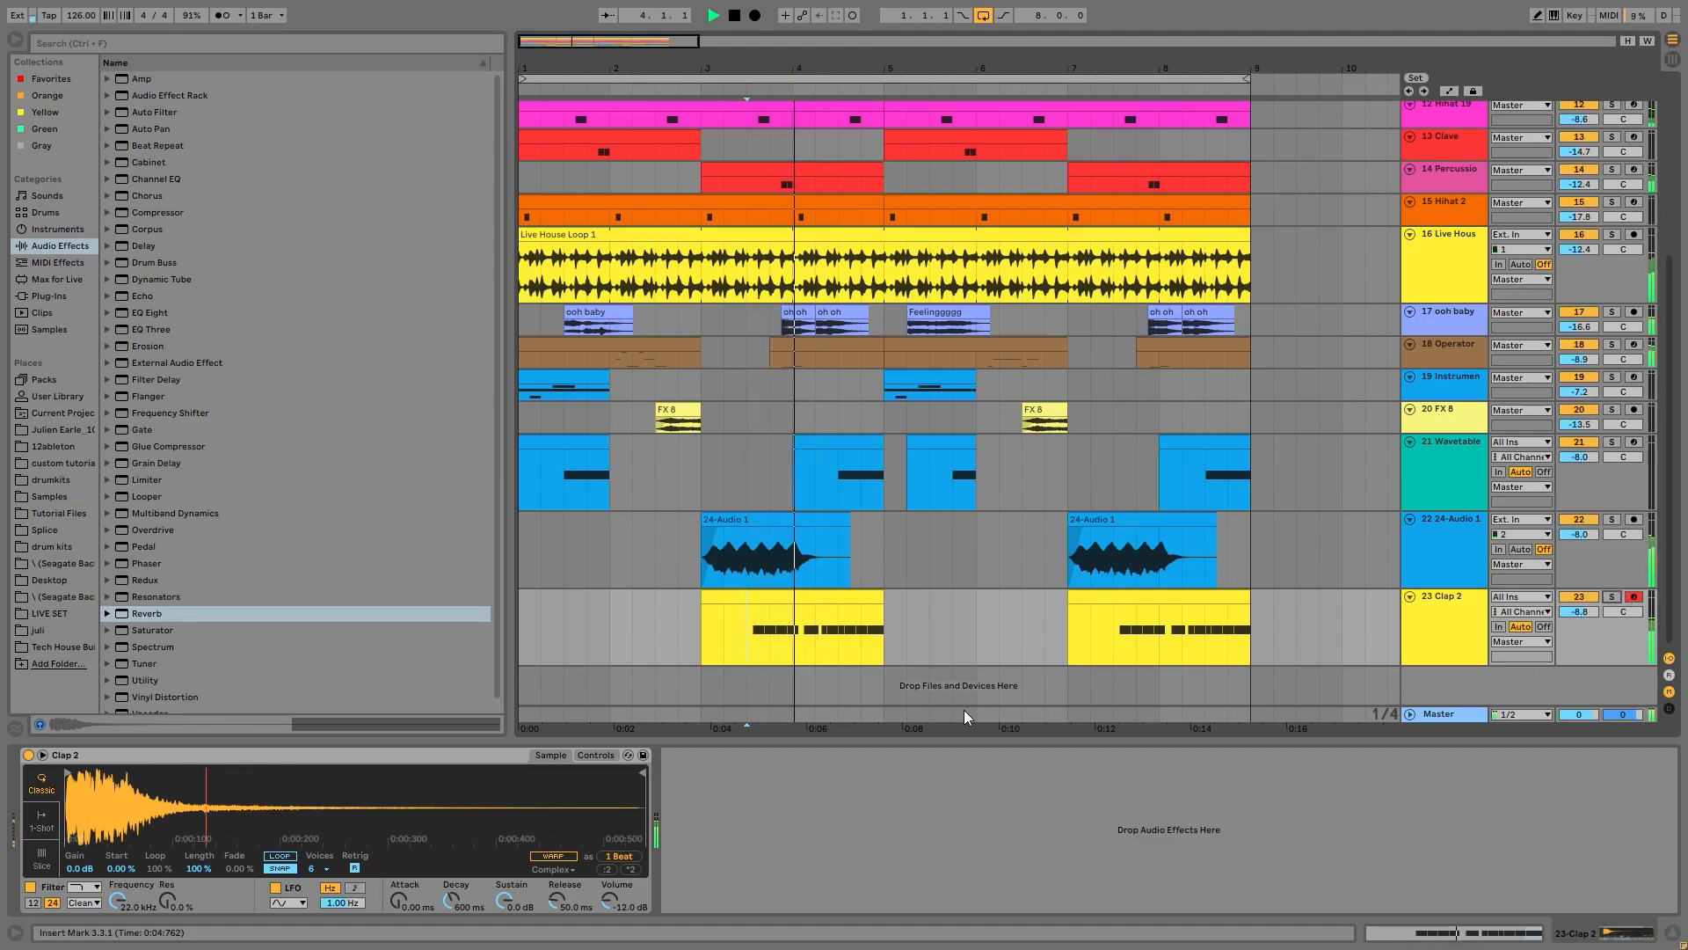
click(787, 607)
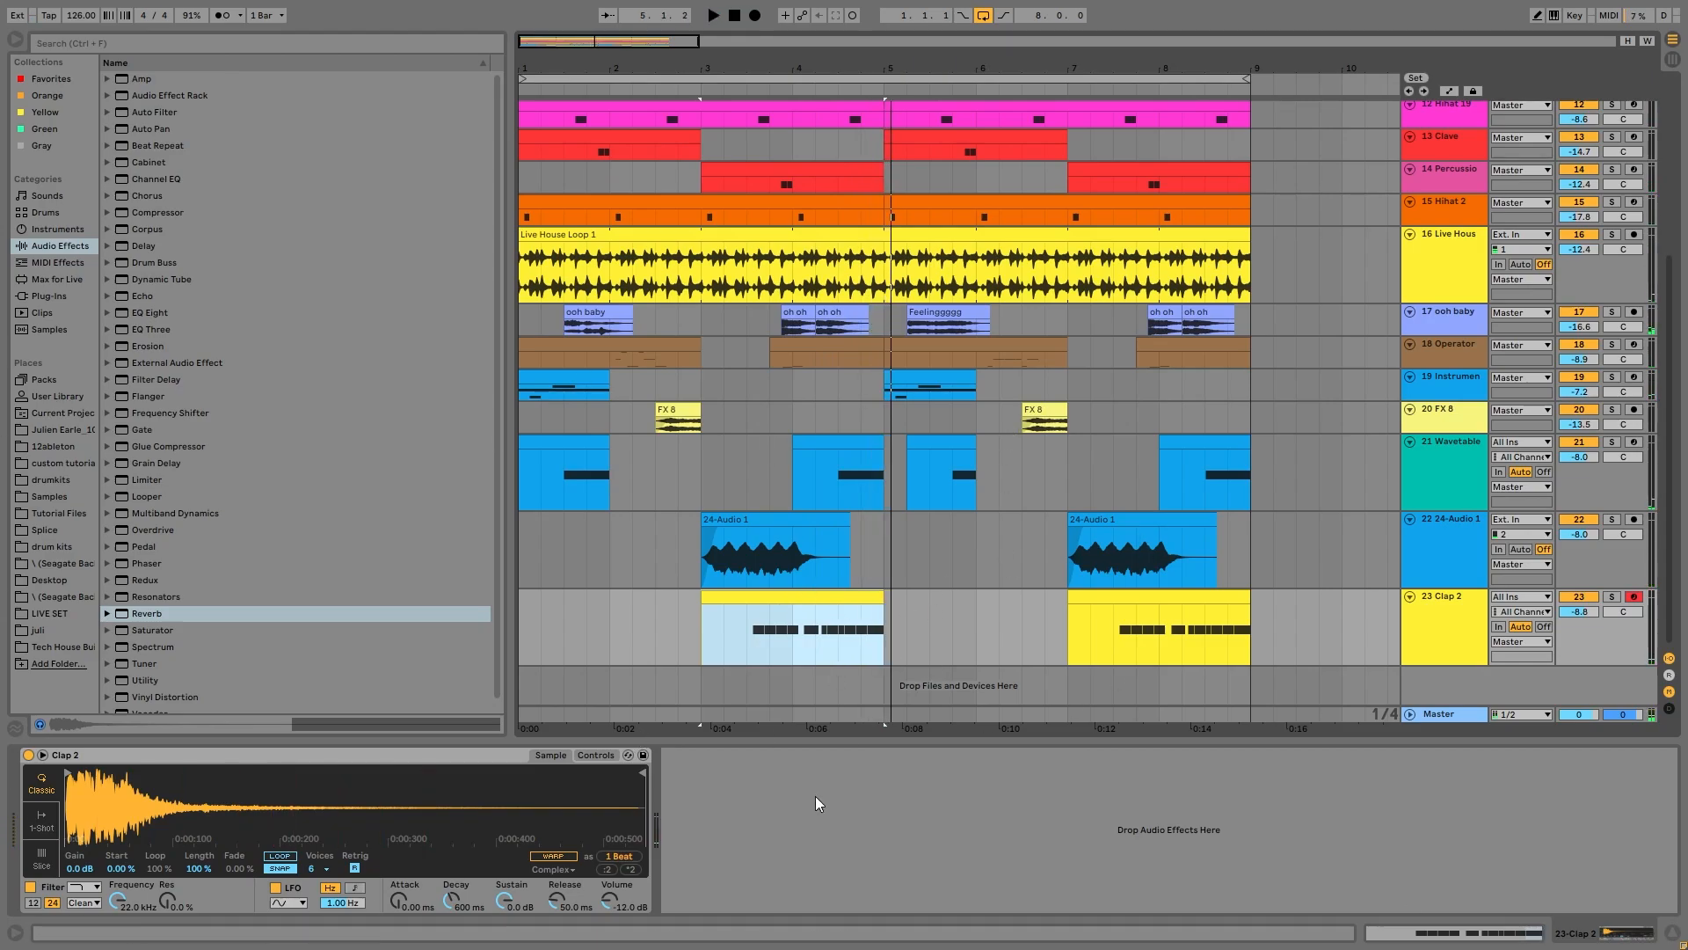
key(space)
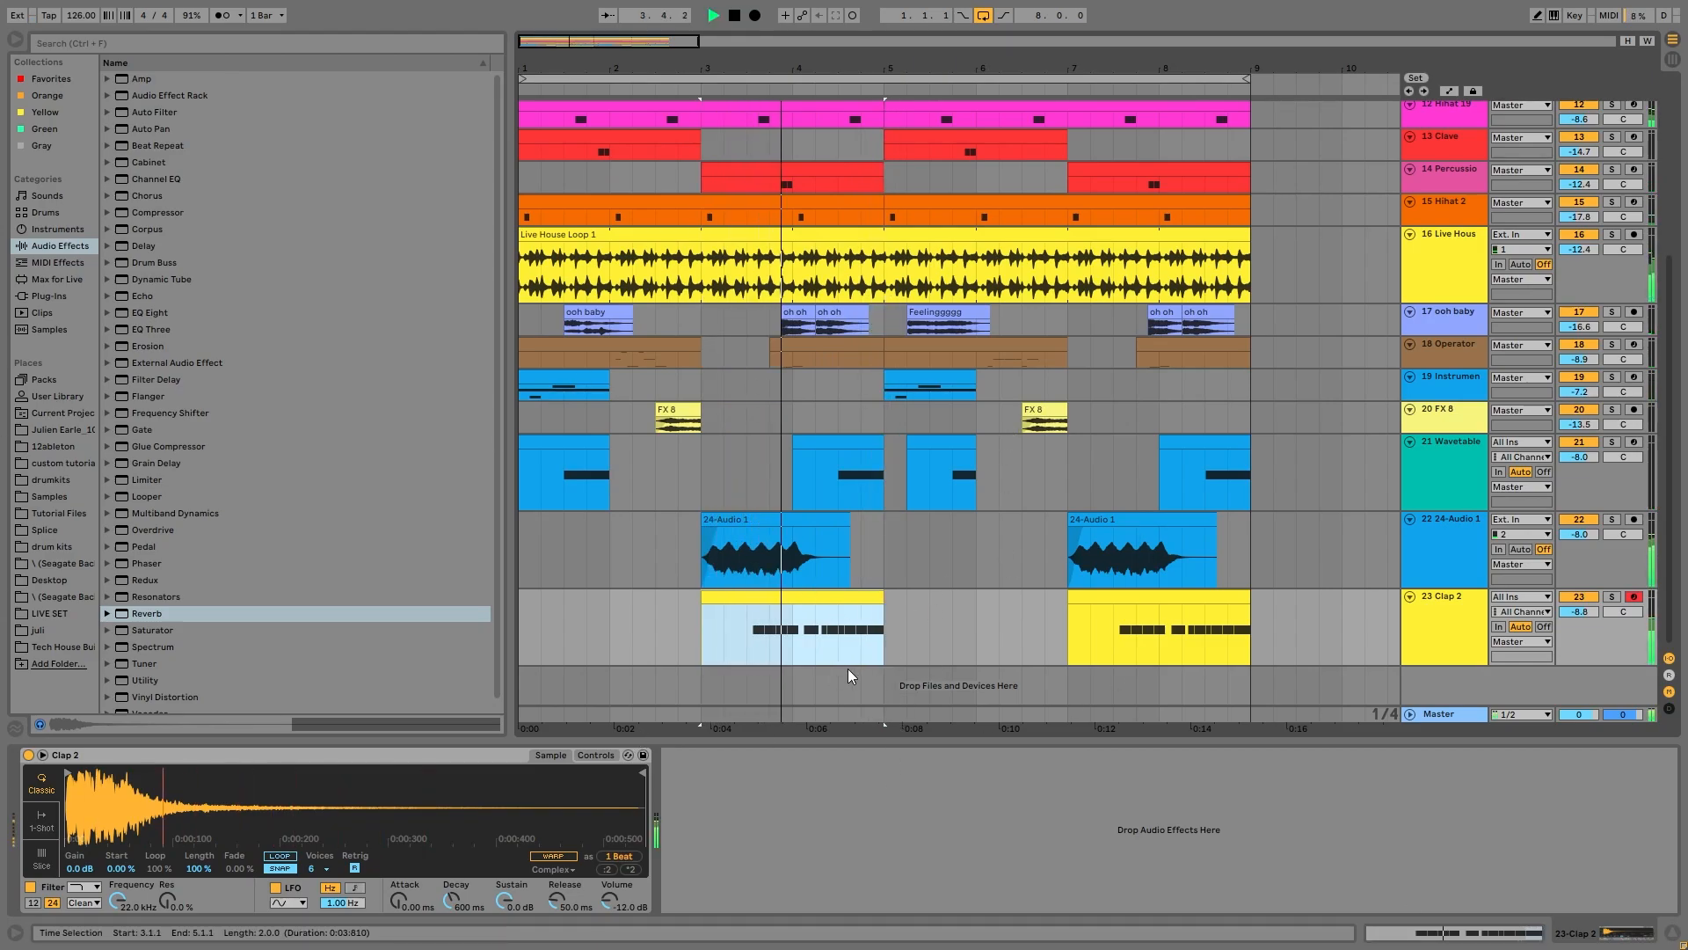